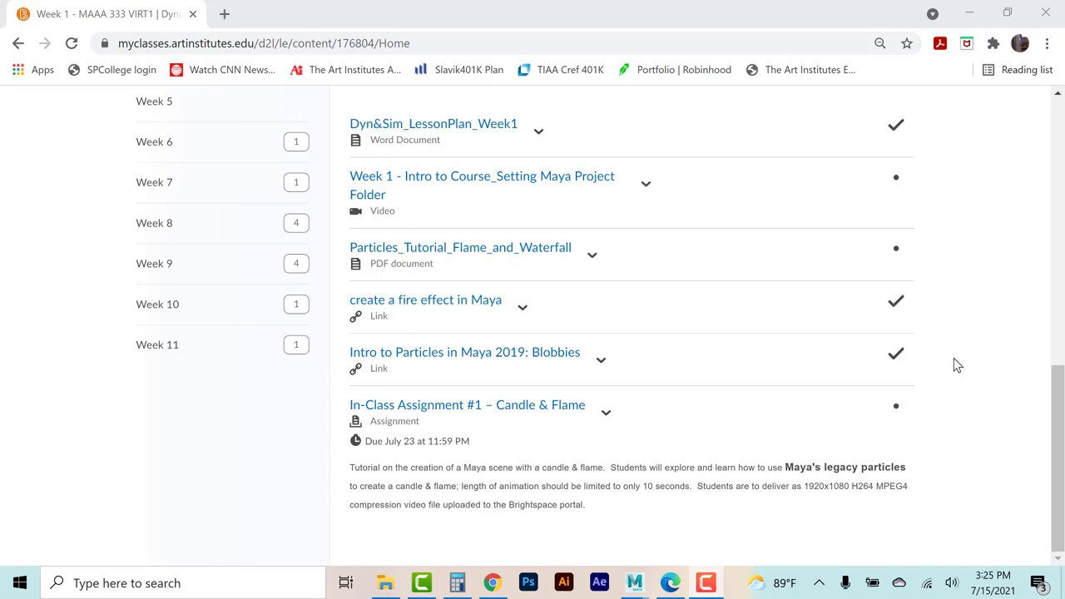
# Review the Week 1 topics and the instructions page for In-Class Assignment #1 – Candle & Flame.
pyautogui.scroll(1, 956, 365)
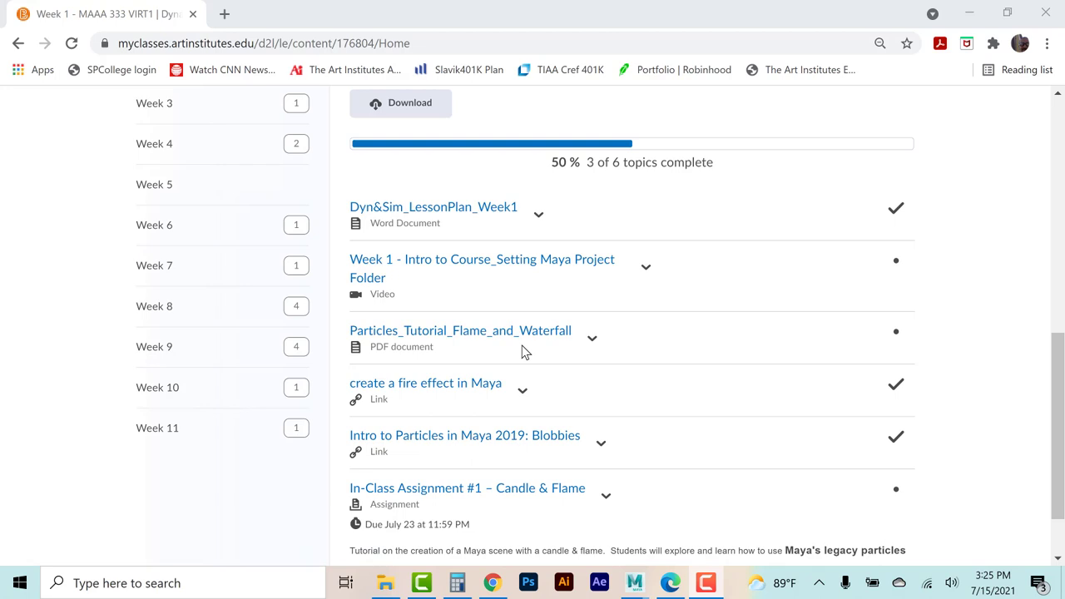
pyautogui.scroll(-1, 523, 349)
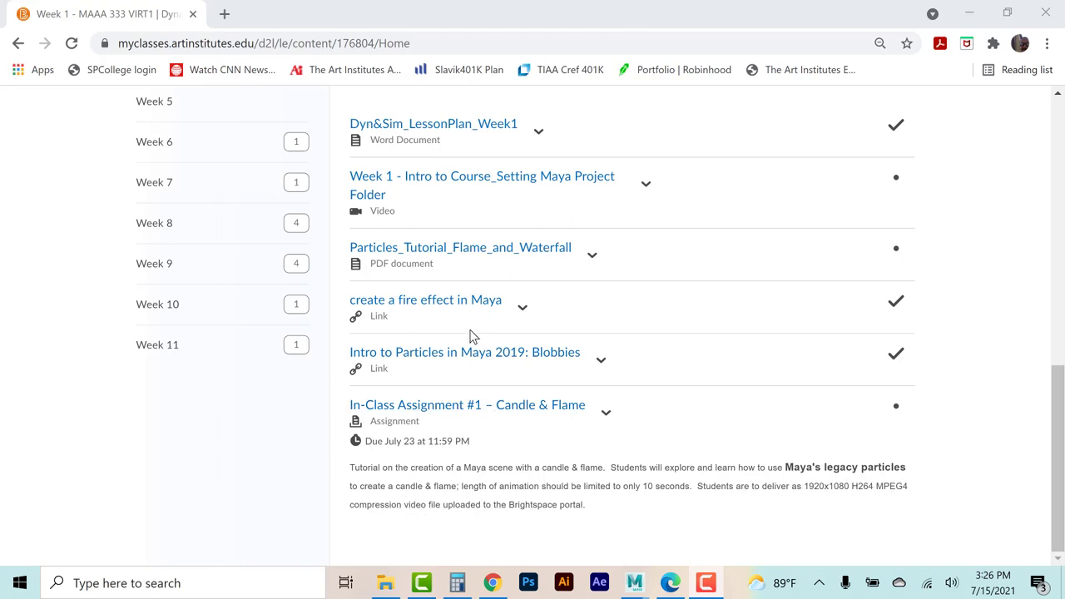
pyautogui.click(440, 408)
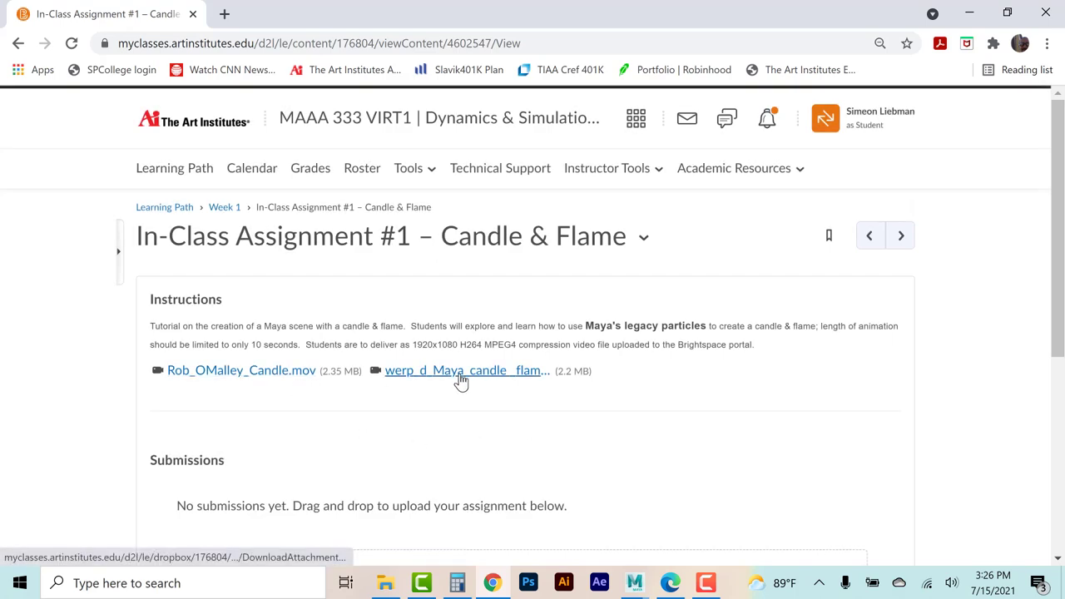
pyautogui.click(223, 208)
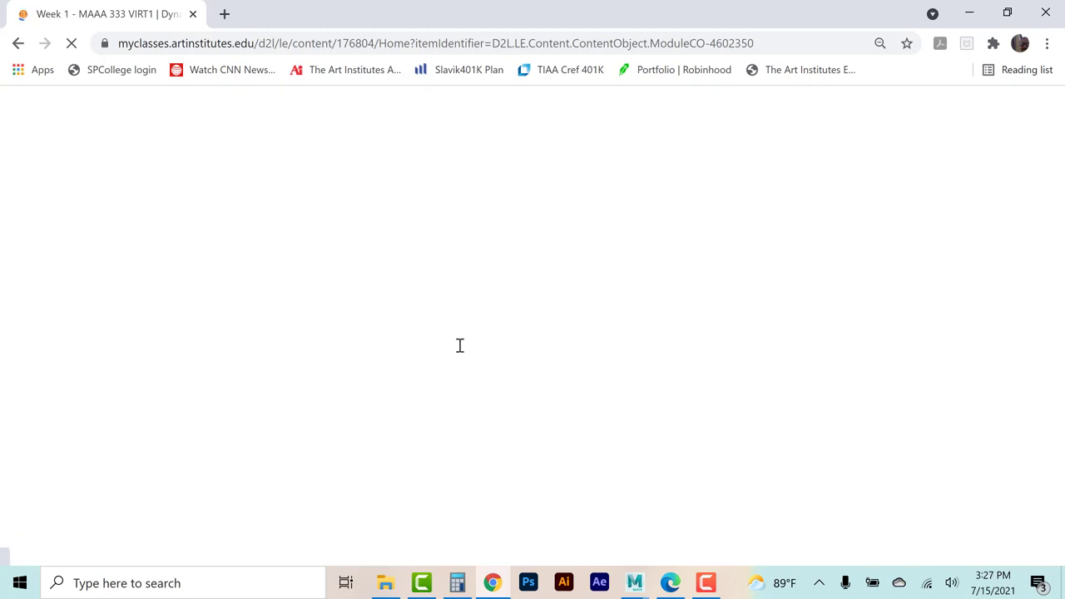
pyautogui.scroll(-6, 457, 349)
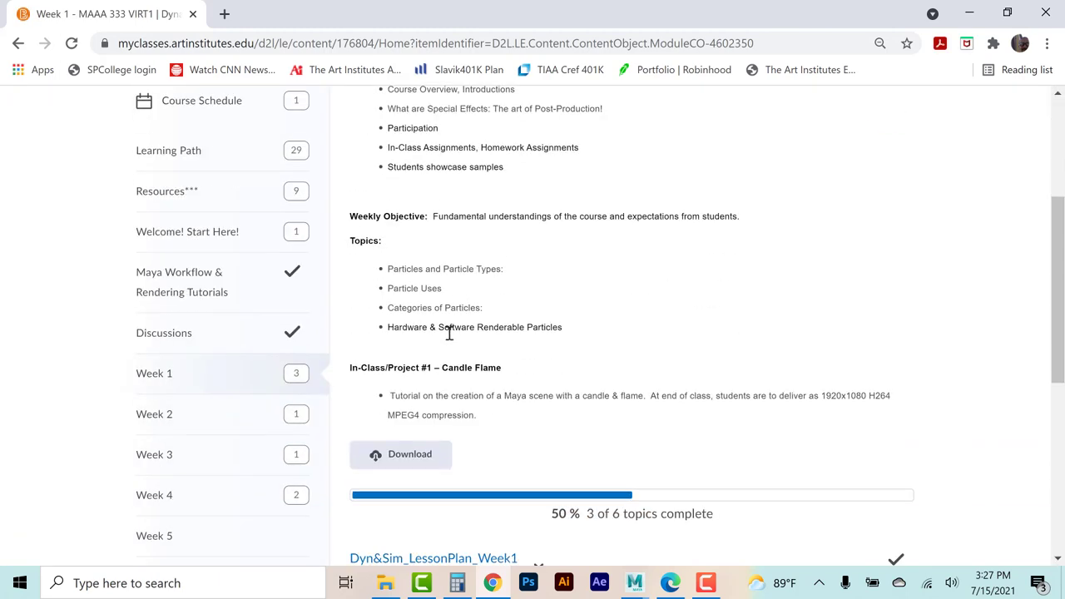
pyautogui.scroll(-2, 449, 358)
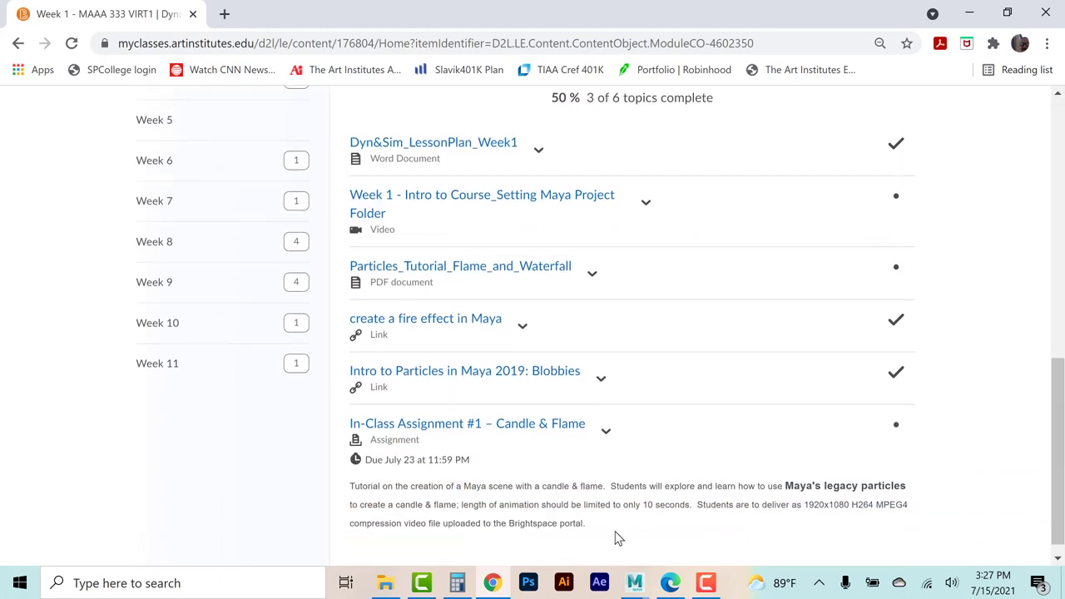
# Switch to the untitled Autodesk Maya 2020 scene and dismiss the What's New Highlight Settings.
pyautogui.click(634, 586)
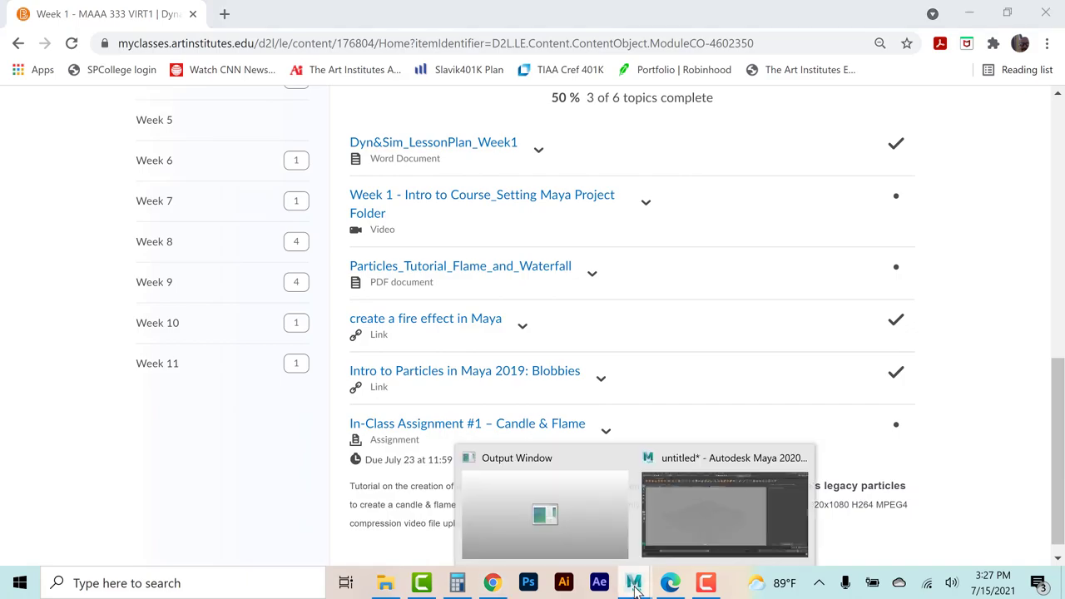
pyautogui.click(680, 478)
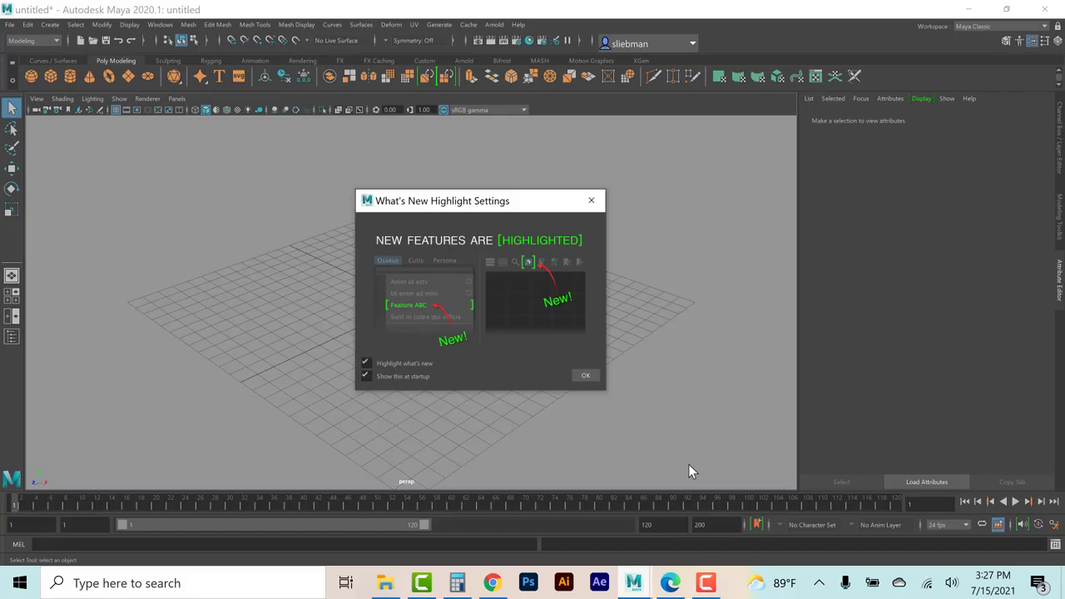
pyautogui.click(585, 377)
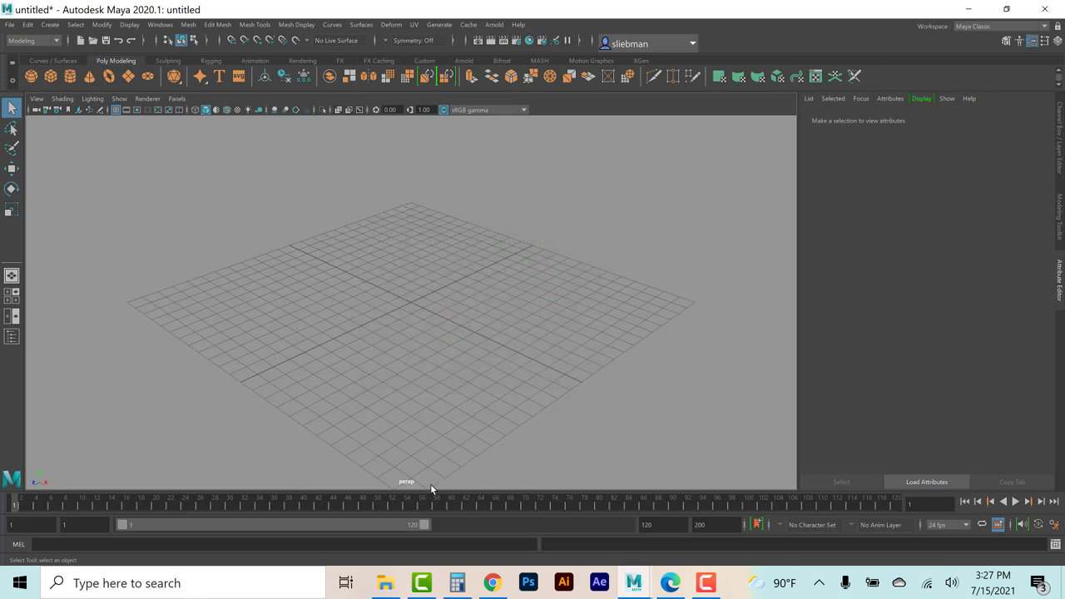
# Extend the playback range to the full timeline and set its end frame to 240.
pyautogui.moveTo(426, 525); pyautogui.dragTo(642, 529)
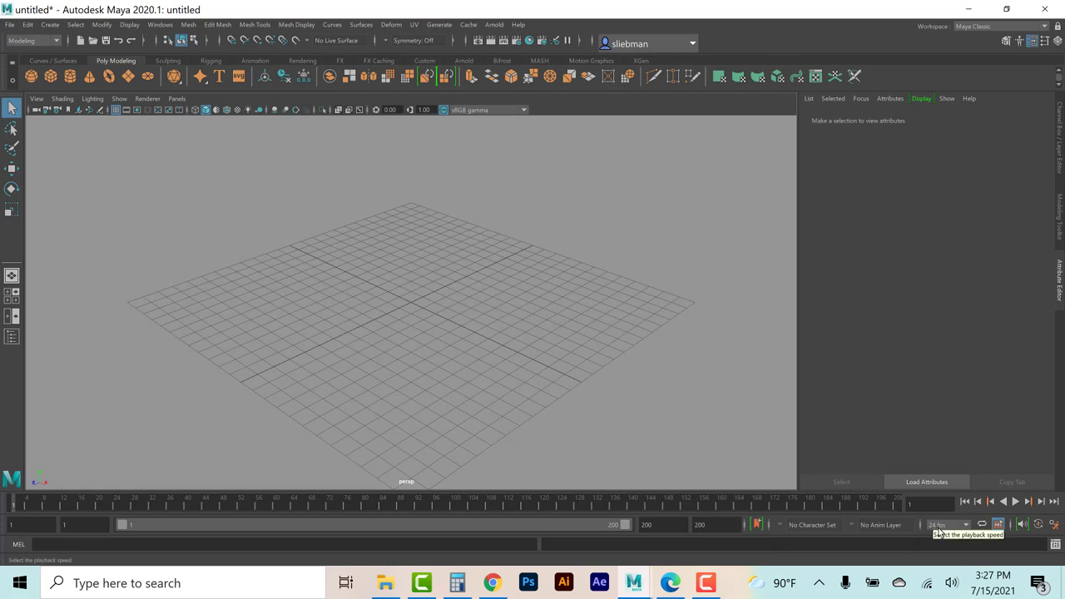
pyautogui.doubleClick(668, 524)
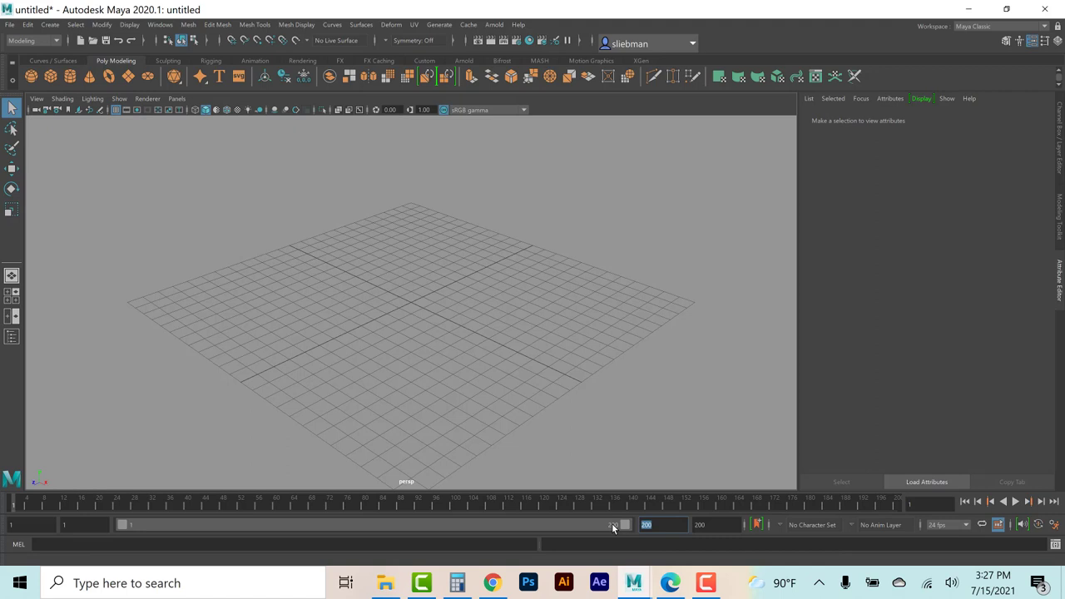
pyautogui.write('240')
pyautogui.press('Return')
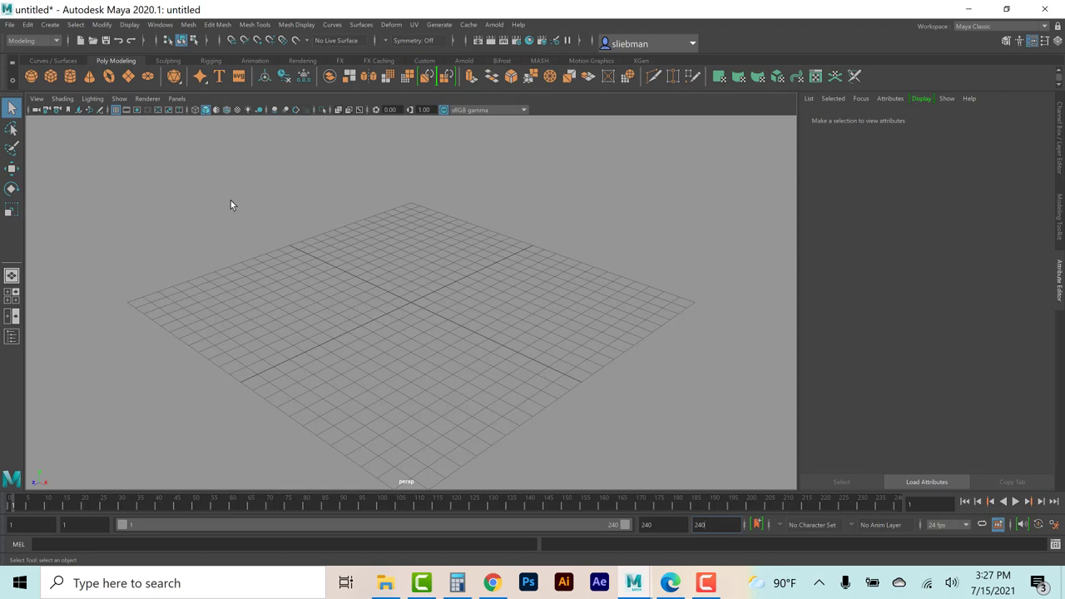
# Try to set the Maya project to the scenes folder inside Candle_Project.
pyautogui.click(10, 27)
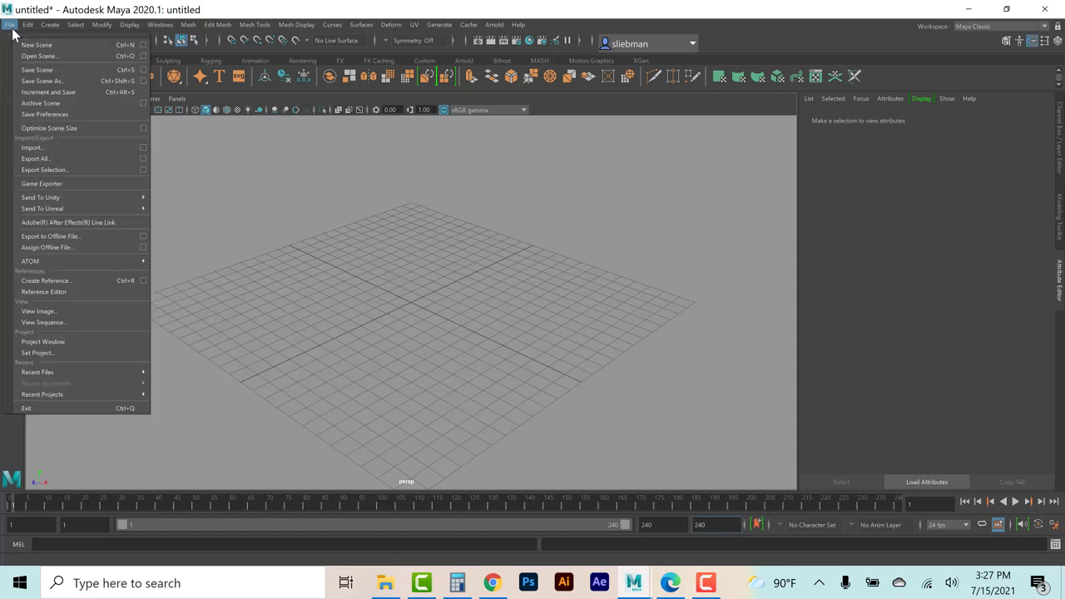
pyautogui.click(37, 354)
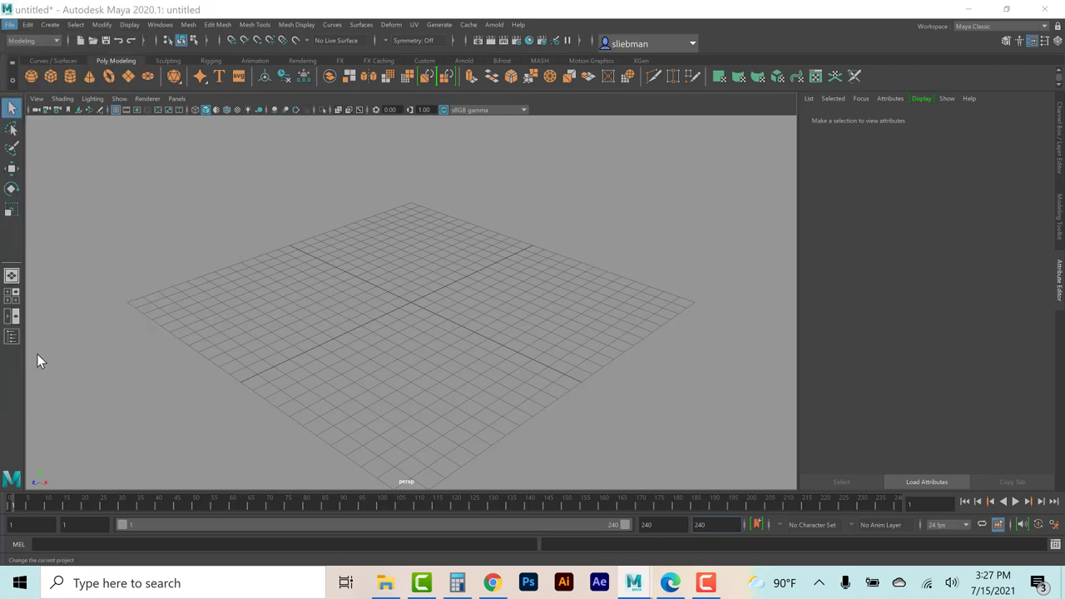
pyautogui.doubleClick(143, 129)
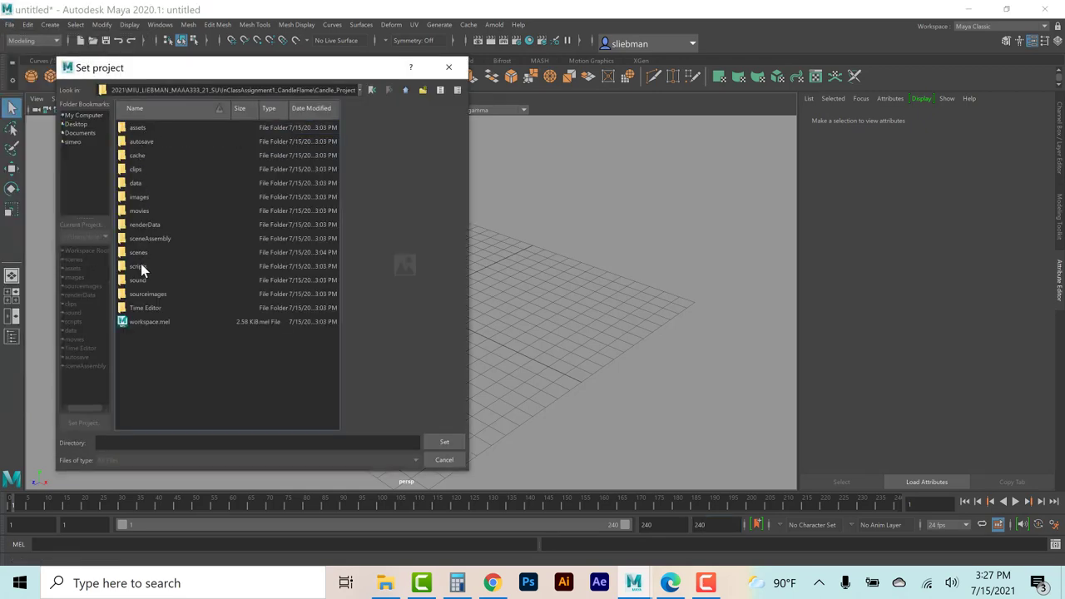
pyautogui.doubleClick(138, 253)
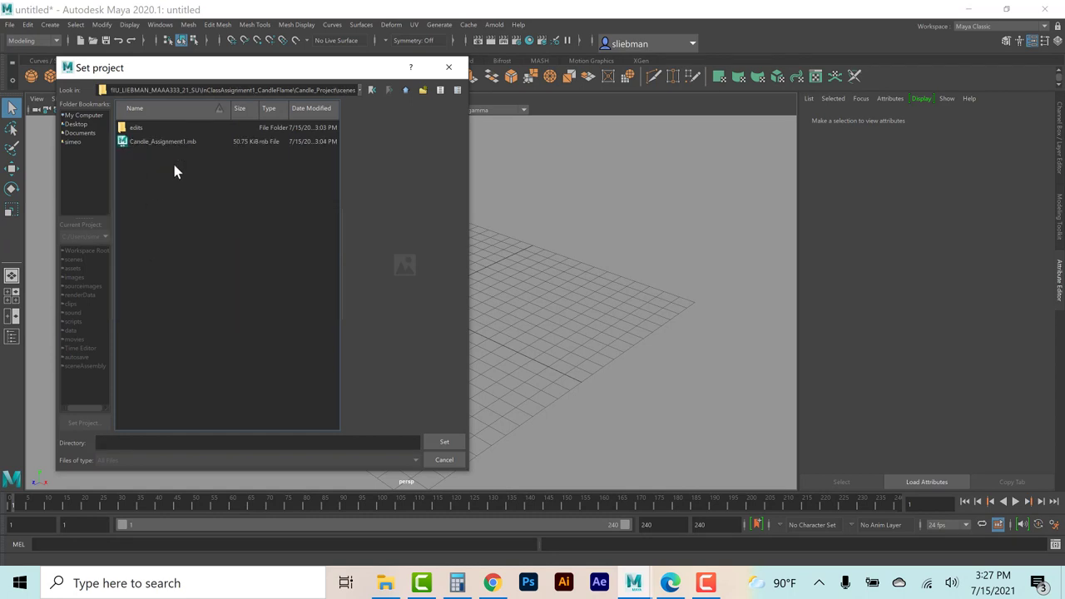
pyautogui.click(442, 442)
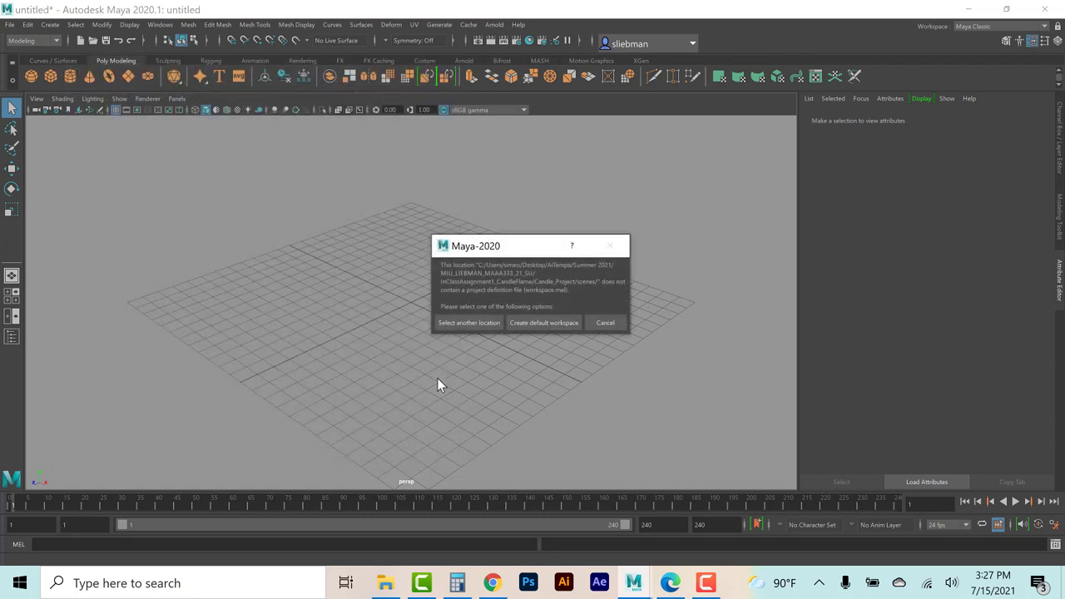
pyautogui.click(604, 323)
# Set the Maya project to the Candle_Project folder.
pyautogui.click(9, 24)
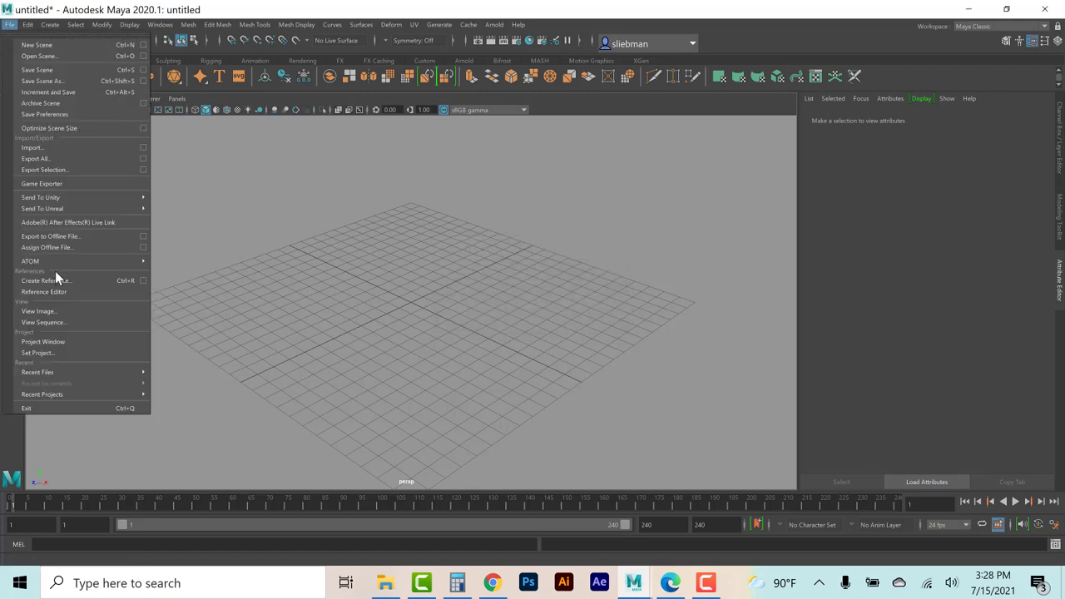
pyautogui.click(56, 353)
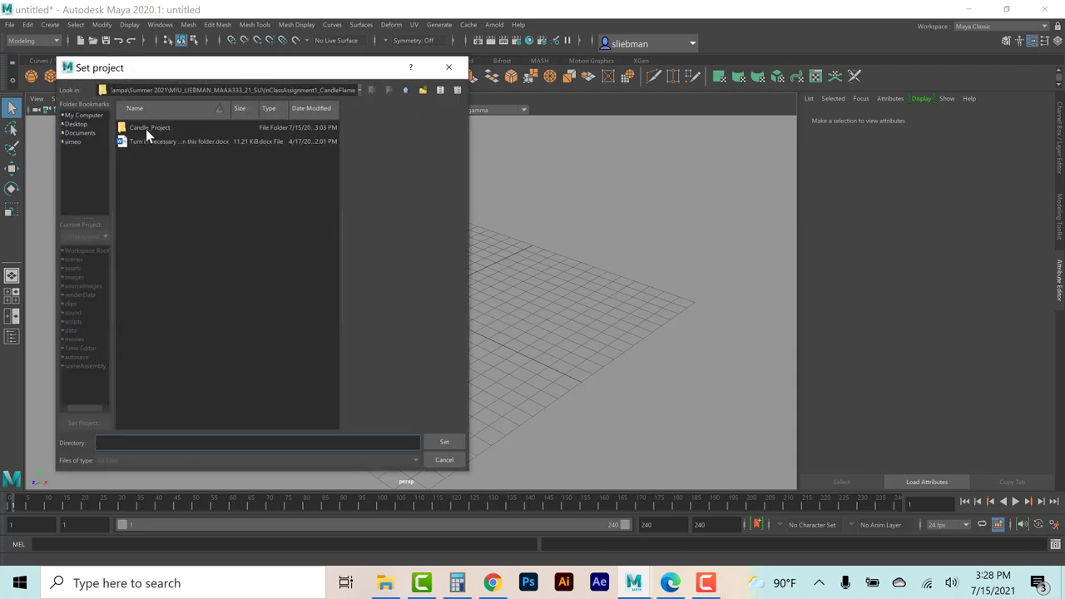
pyautogui.click(145, 129)
pyautogui.click(444, 442)
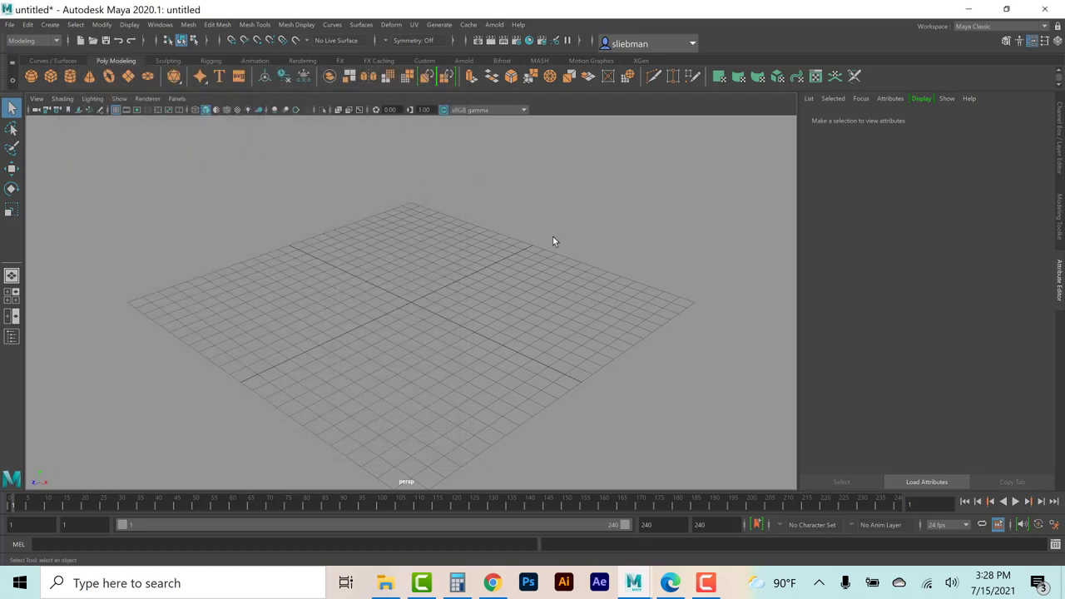
# Open the scene Candle_Assignment1.mb from the project's scenes folder without saving the untitled scene.
pyautogui.click(10, 25)
pyautogui.click(33, 56)
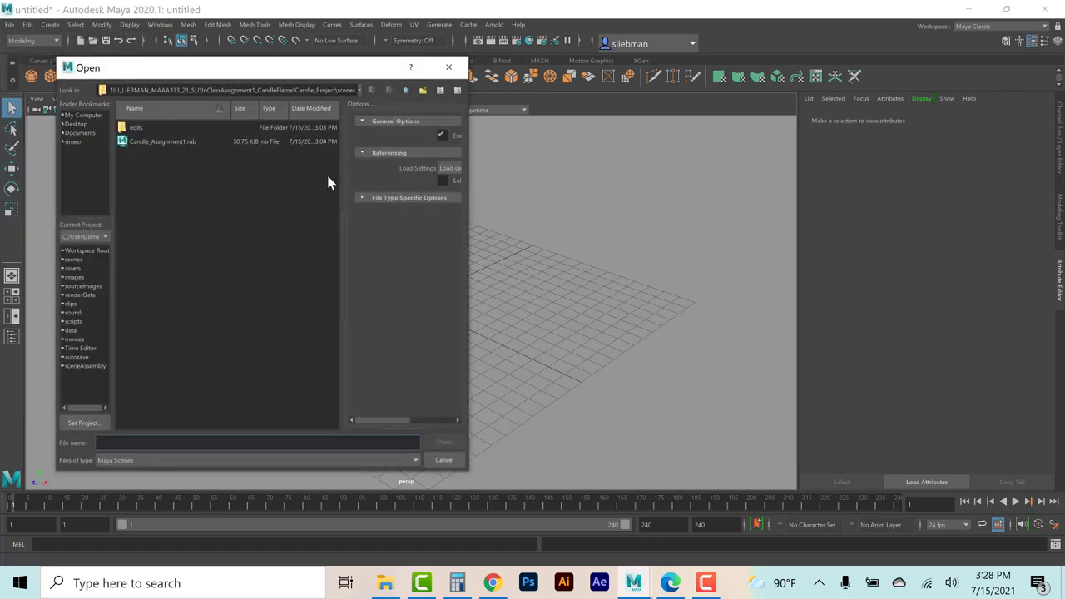
pyautogui.click(163, 144)
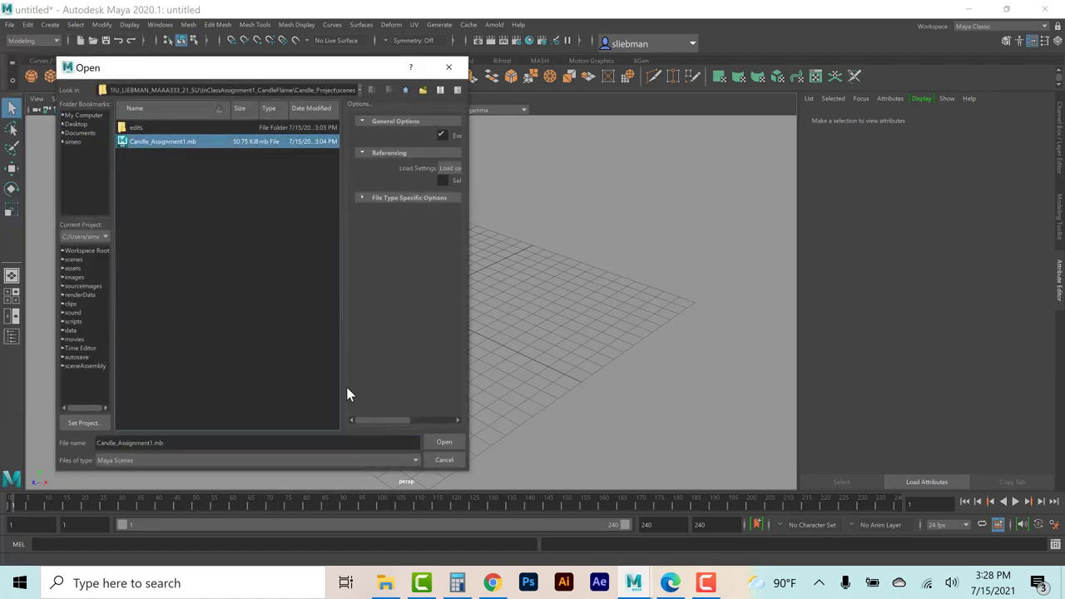
pyautogui.click(442, 443)
pyautogui.click(530, 302)
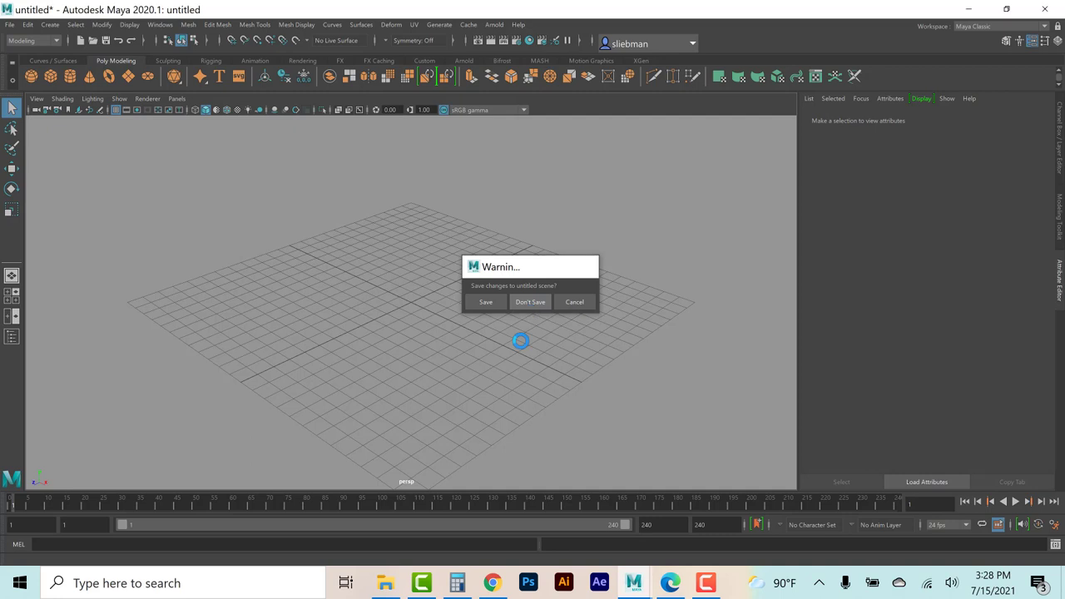
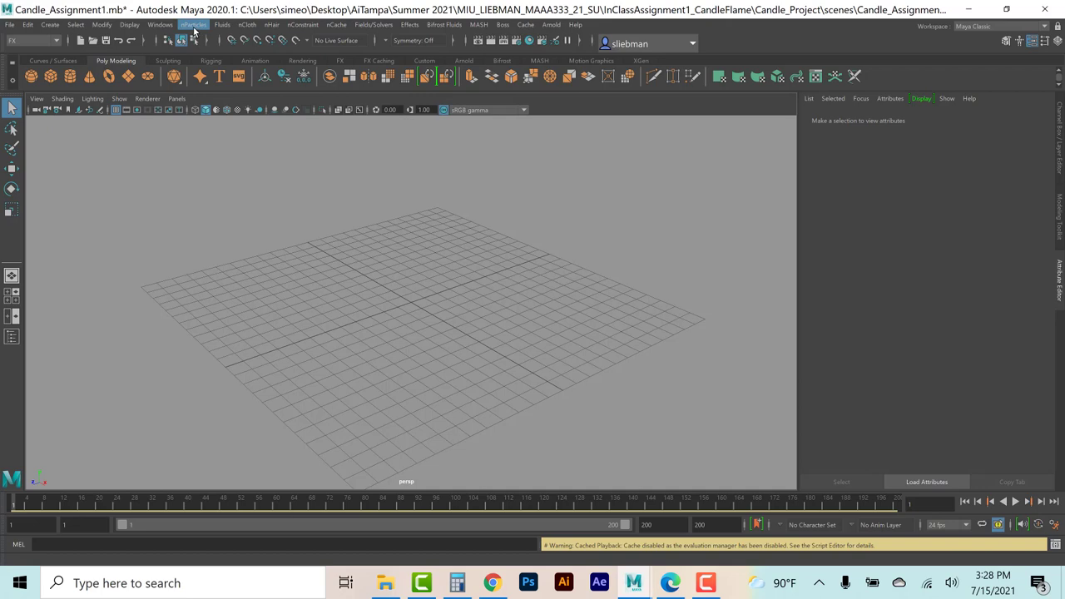
# Bring up the creation options for a legacy particle emitter, setting the emitter type to Directional and the rate to 100 particles per second.
pyautogui.click(194, 25)
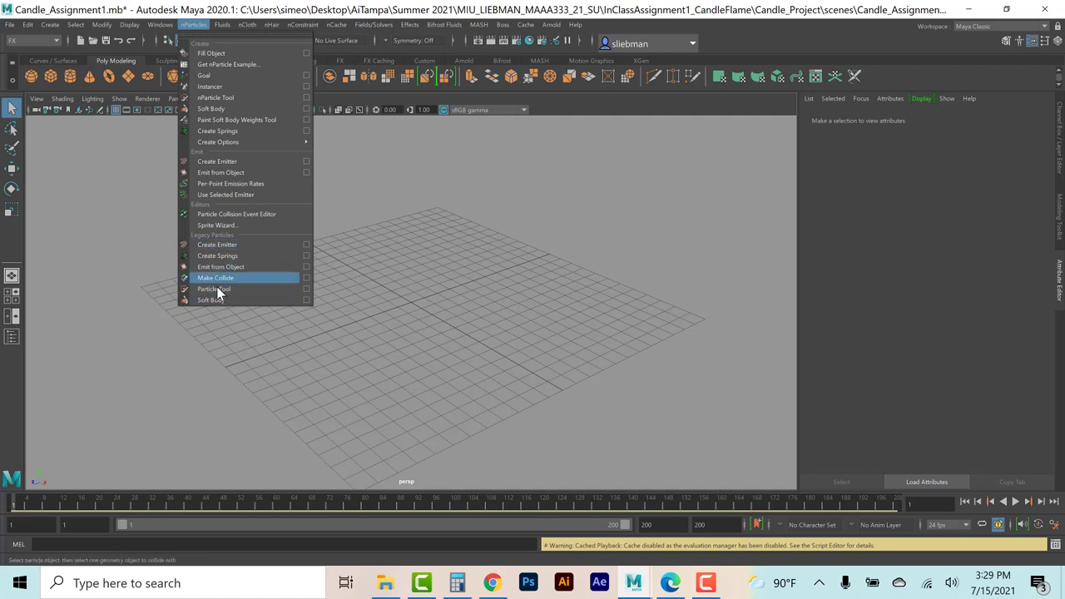
pyautogui.click(307, 245)
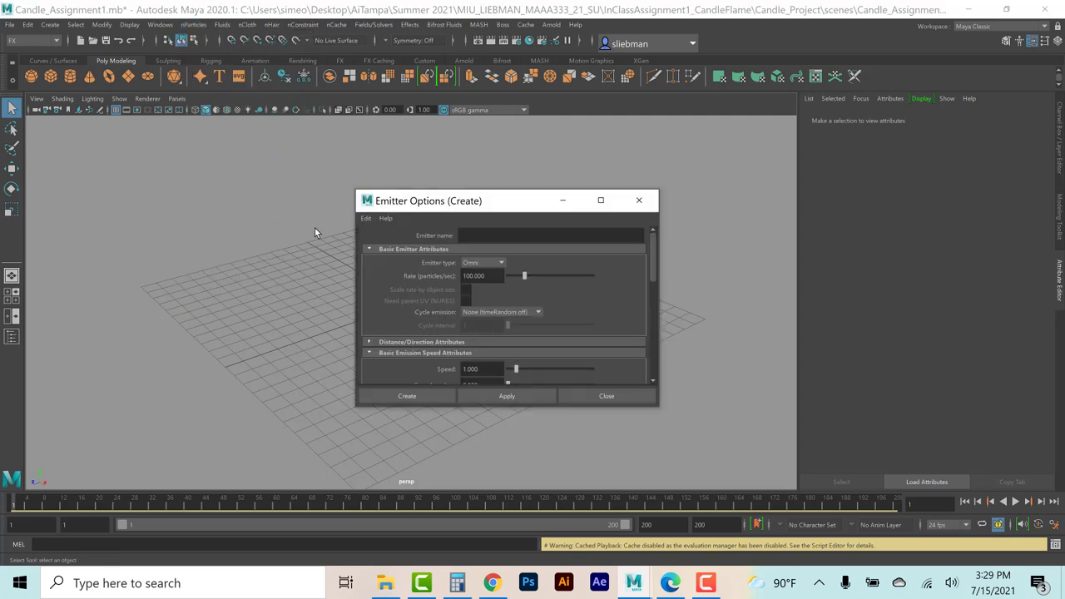
pyautogui.click(497, 236)
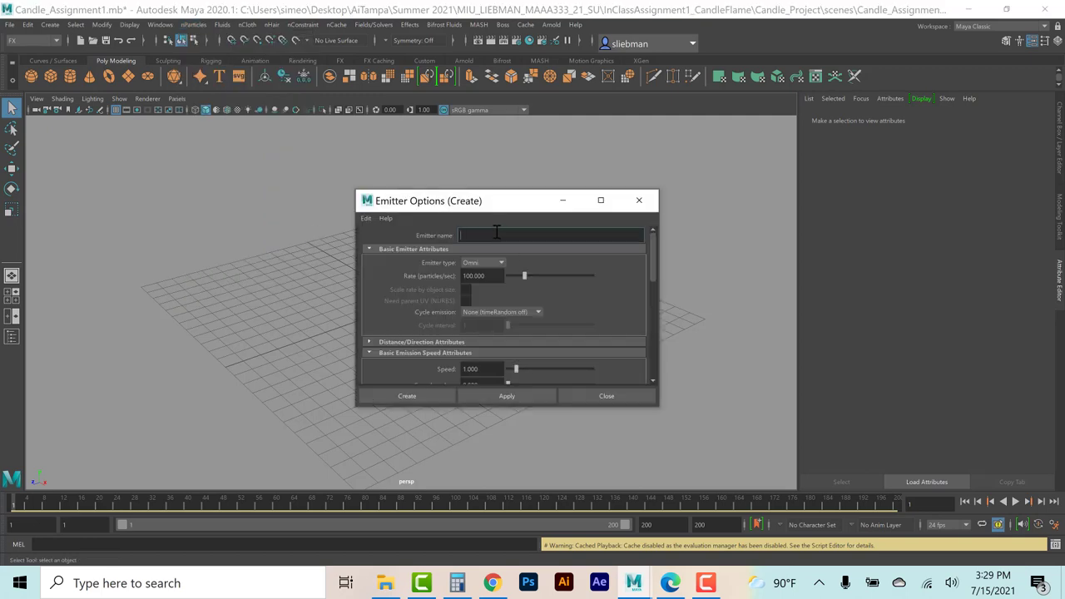
pyautogui.click(501, 263)
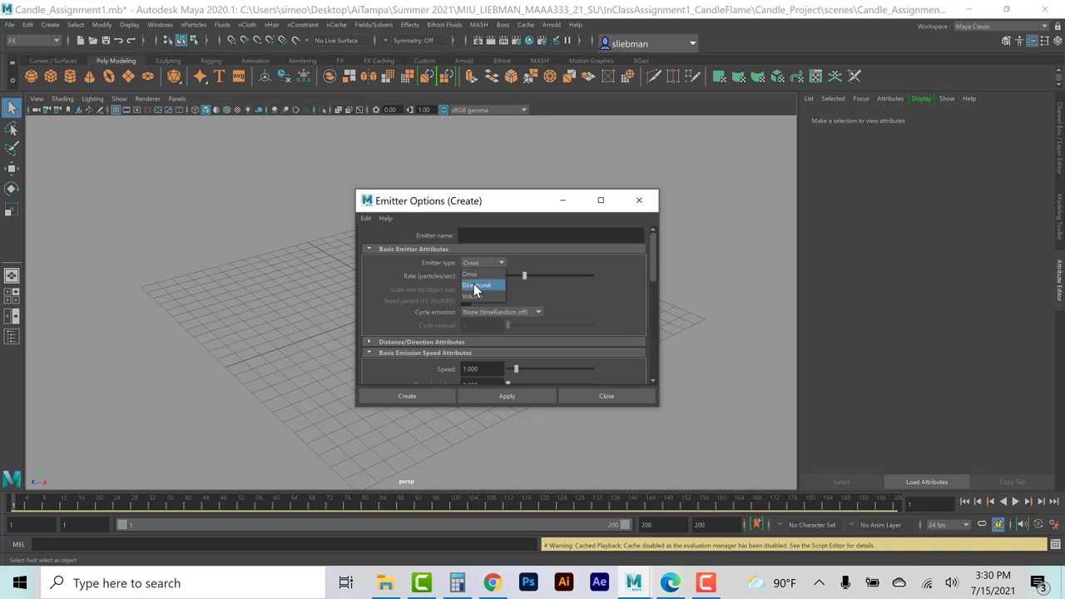
pyautogui.click(476, 287)
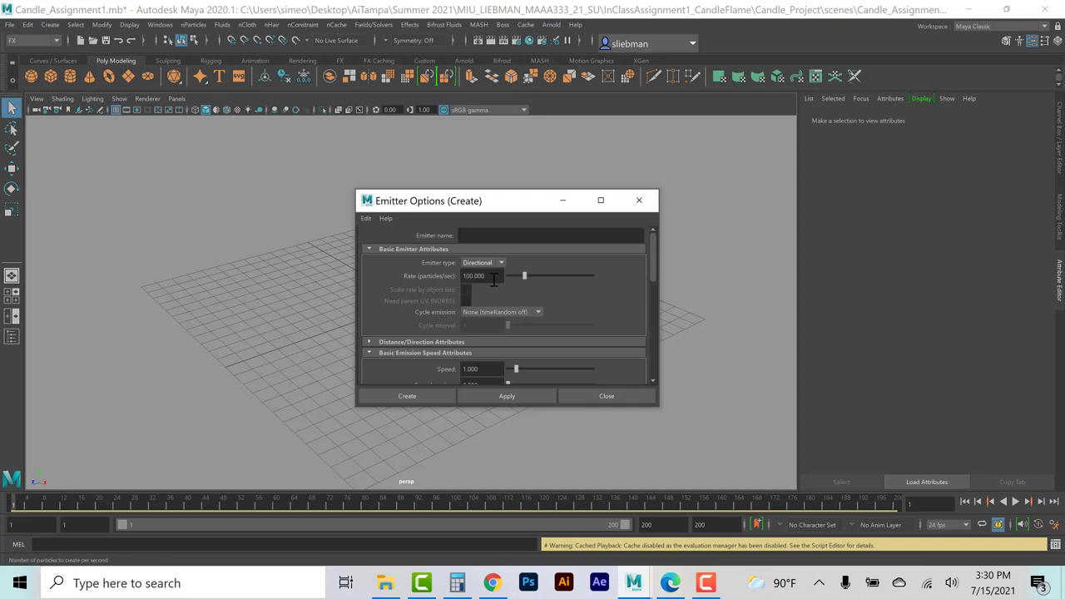
pyautogui.moveTo(490, 277); pyautogui.dragTo(428, 279)
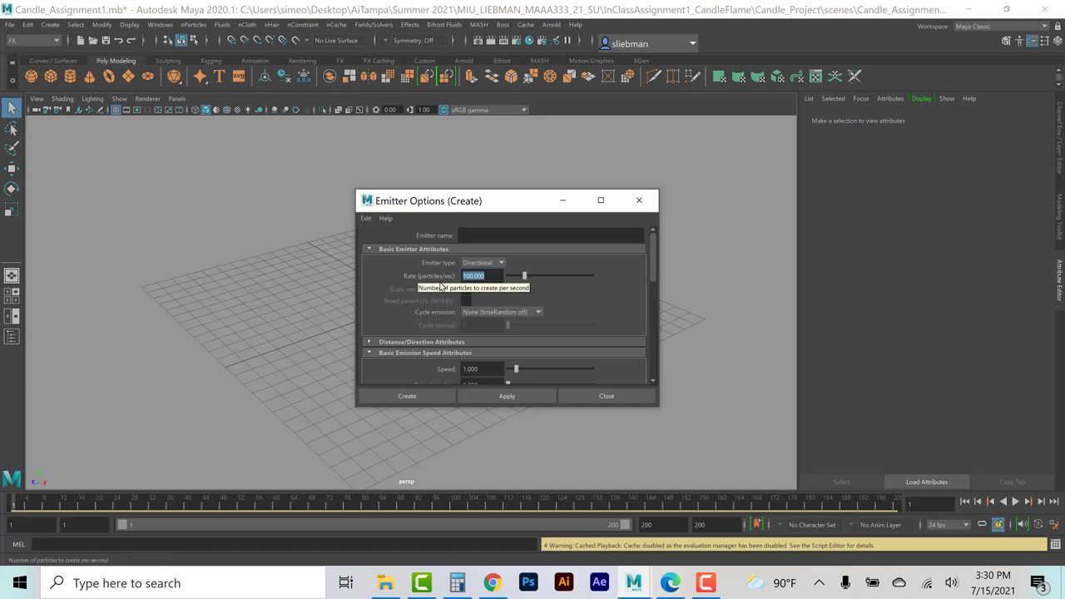
pyautogui.write('10')
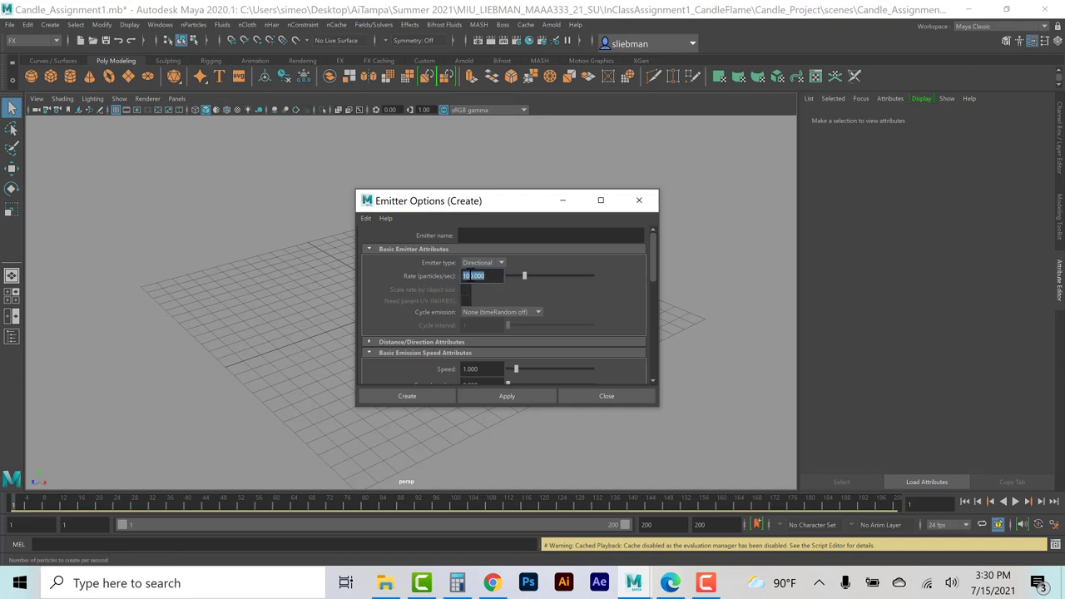
pyautogui.write('0')
pyautogui.press('Return')
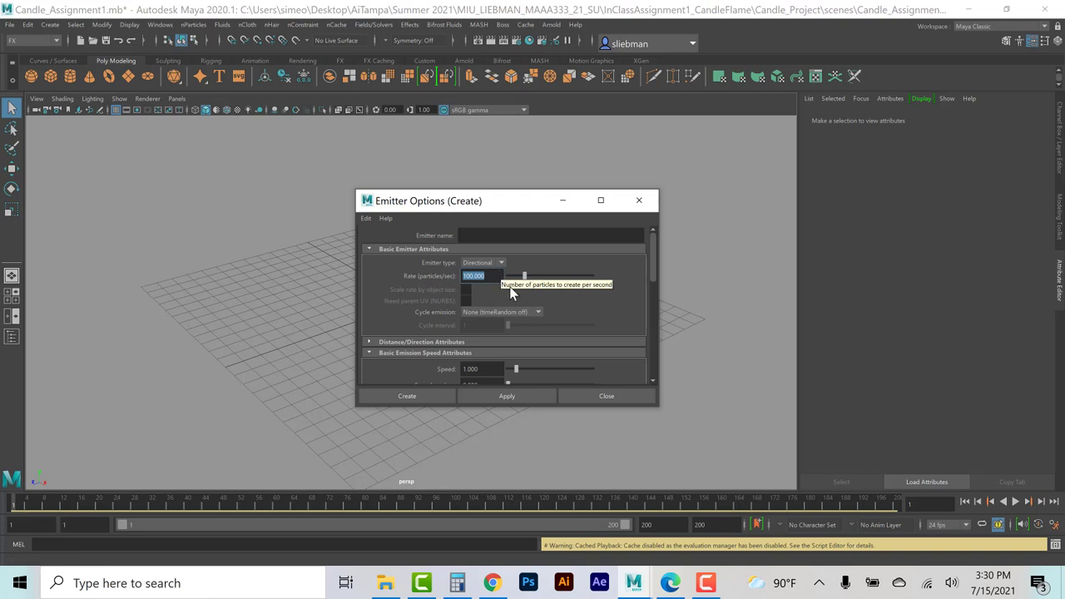
# Examine the new emitter's distance, direction, emission speed and volume options before creating it.
pyautogui.click(368, 341)
pyautogui.scroll(-2, 381, 346)
pyautogui.scroll(-2, 381, 347)
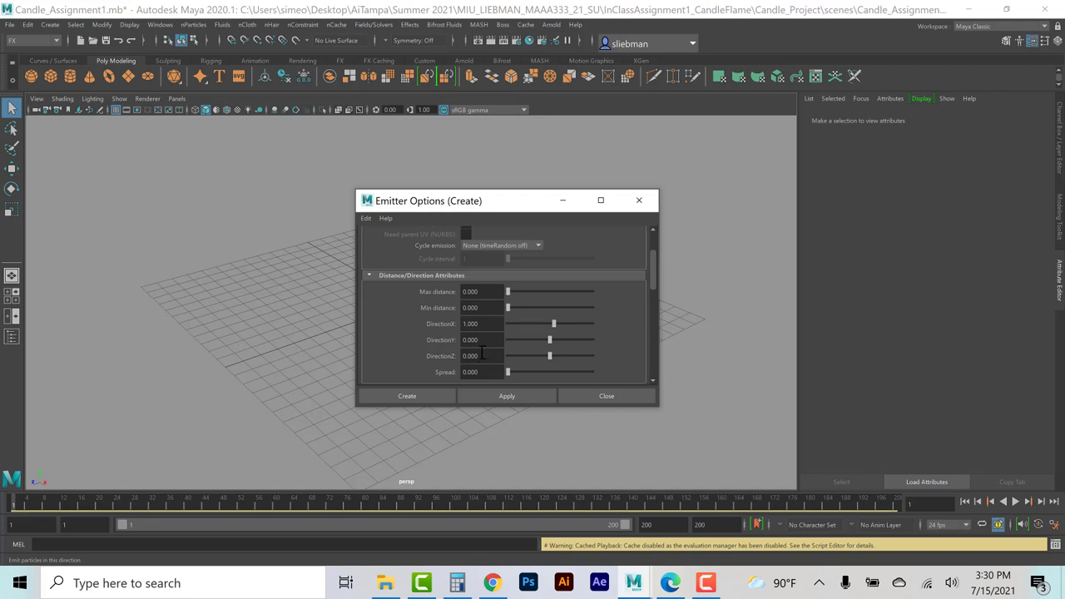
pyautogui.click(489, 324)
pyautogui.moveTo(490, 323); pyautogui.dragTo(432, 330)
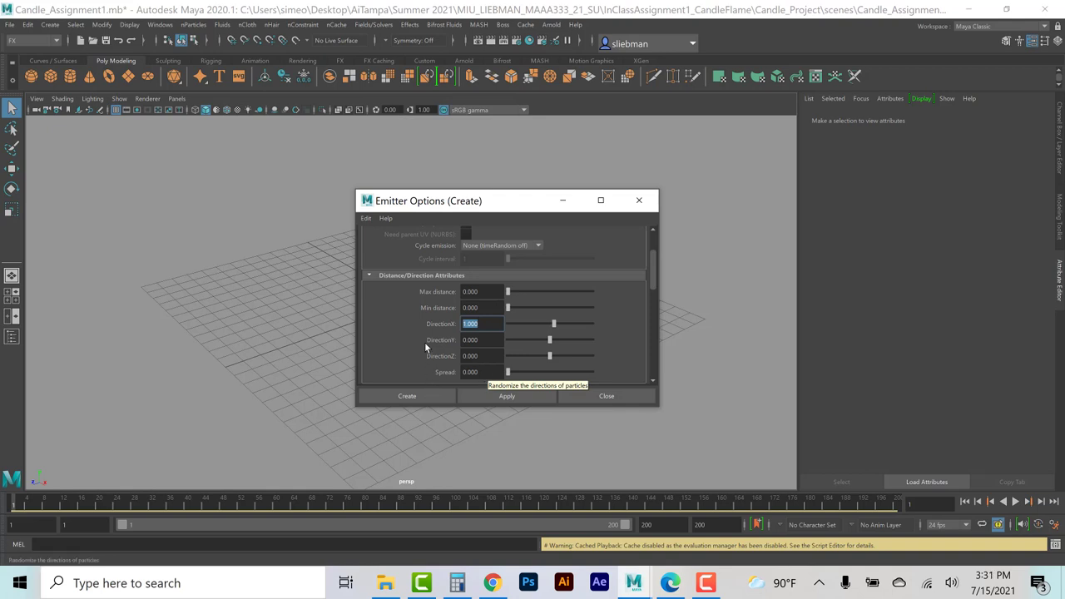
pyautogui.scroll(-4, 424, 342)
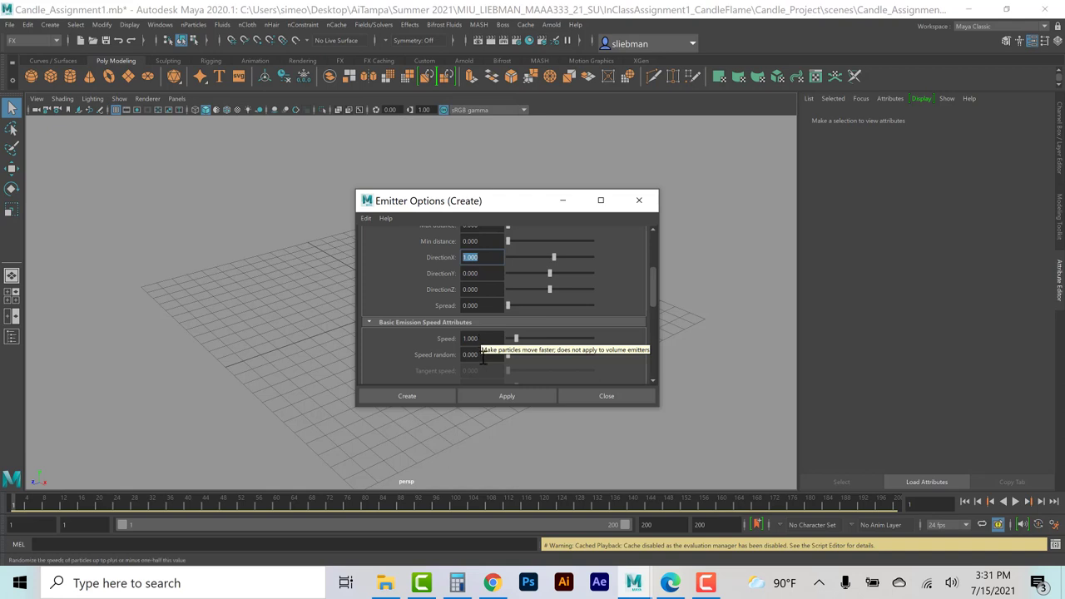
pyautogui.scroll(-7, 495, 354)
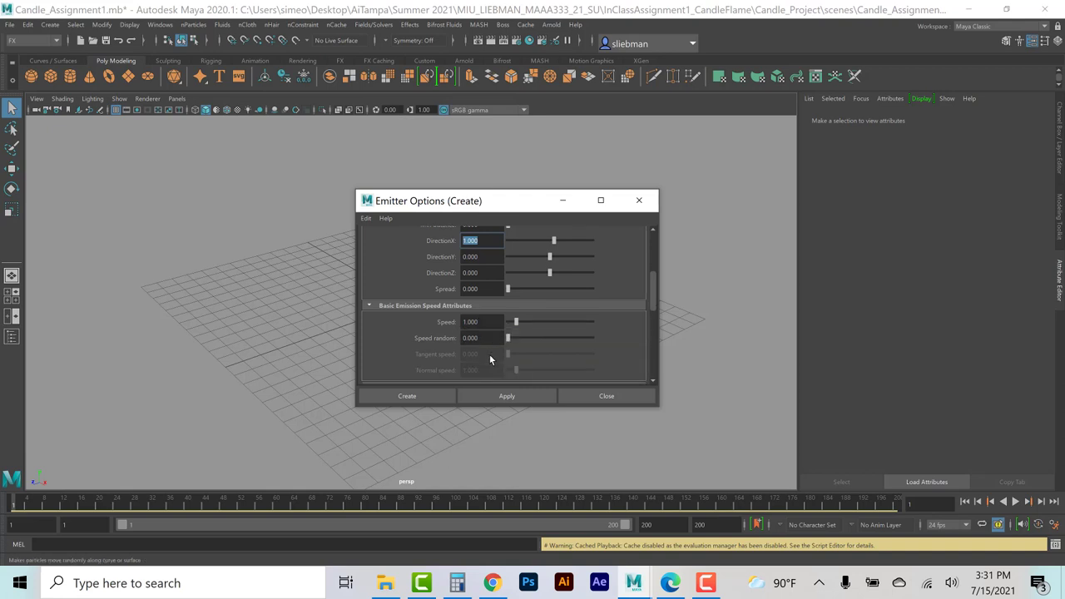
pyautogui.scroll(-3, 494, 355)
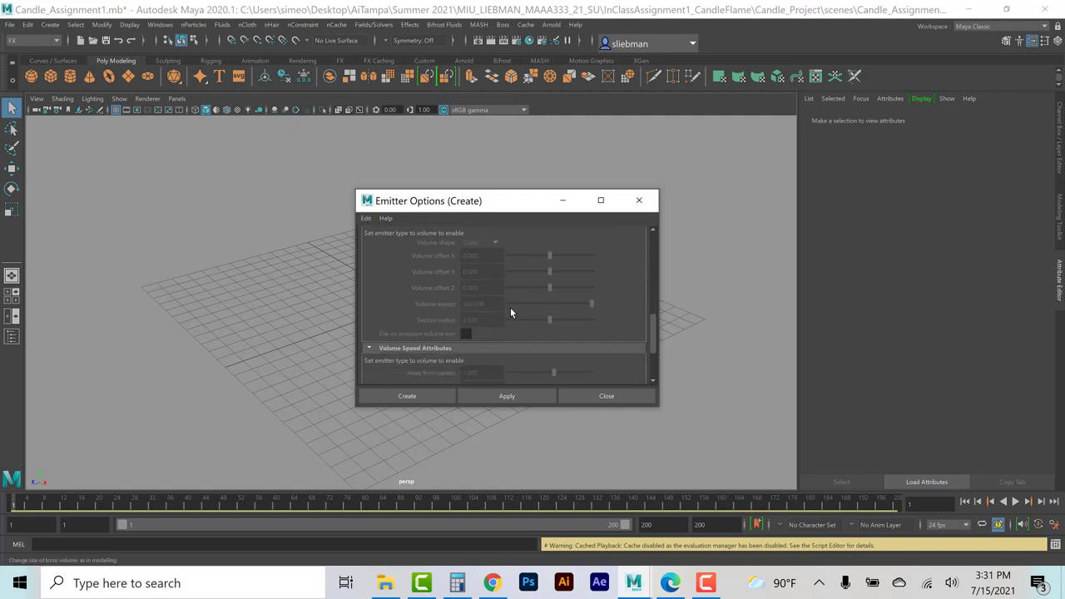
pyautogui.scroll(-5, 514, 315)
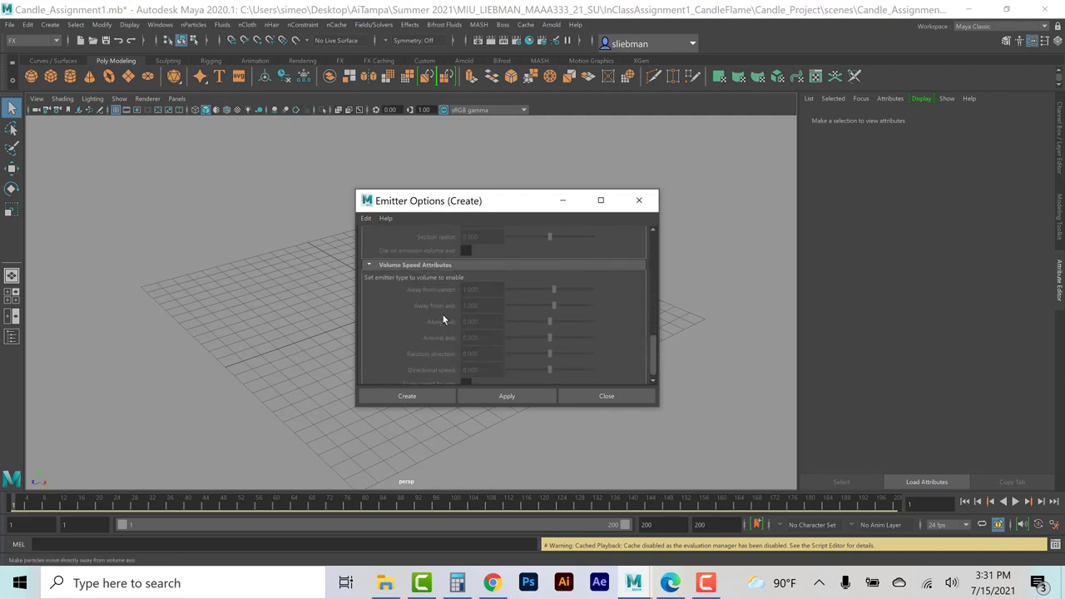
pyautogui.scroll(-1, 516, 319)
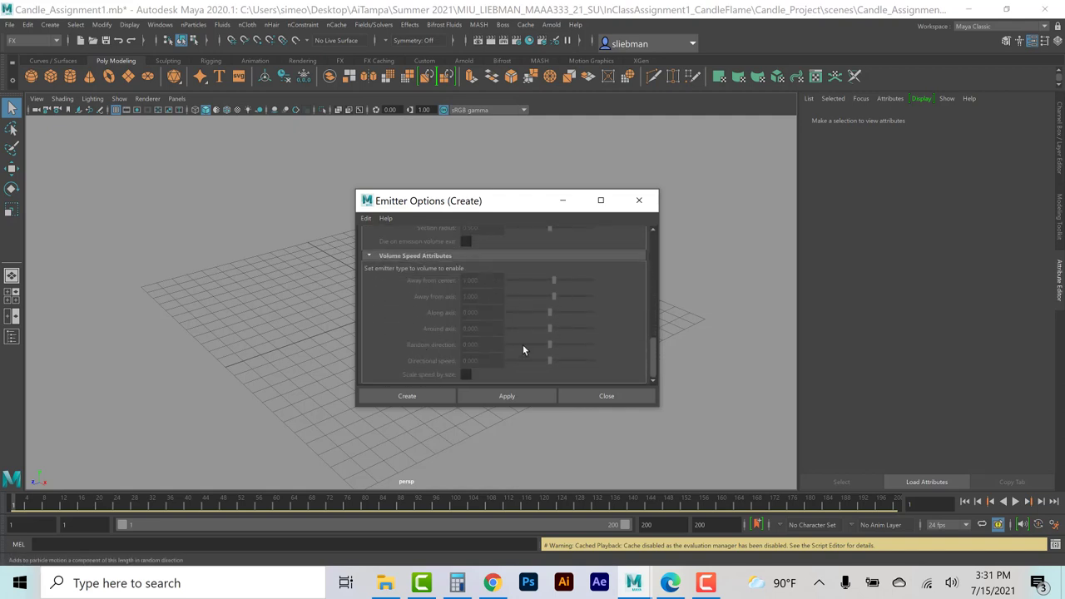
pyautogui.scroll(10, 524, 343)
pyautogui.scroll(8, 525, 336)
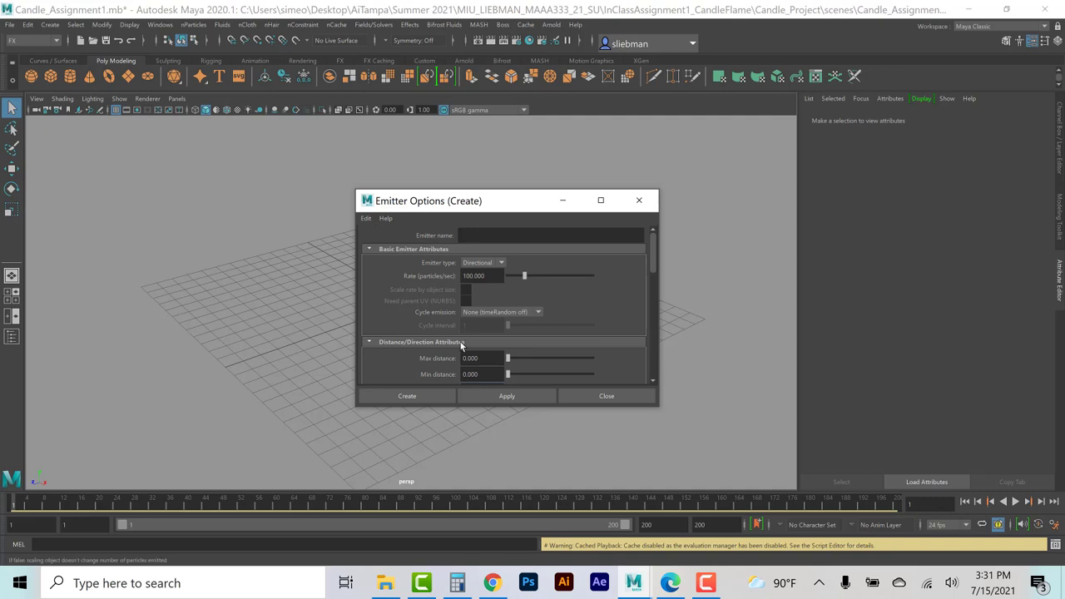
# Create the directional emitter with the current options and get it ready for moving in the perspective view.
pyautogui.click(419, 397)
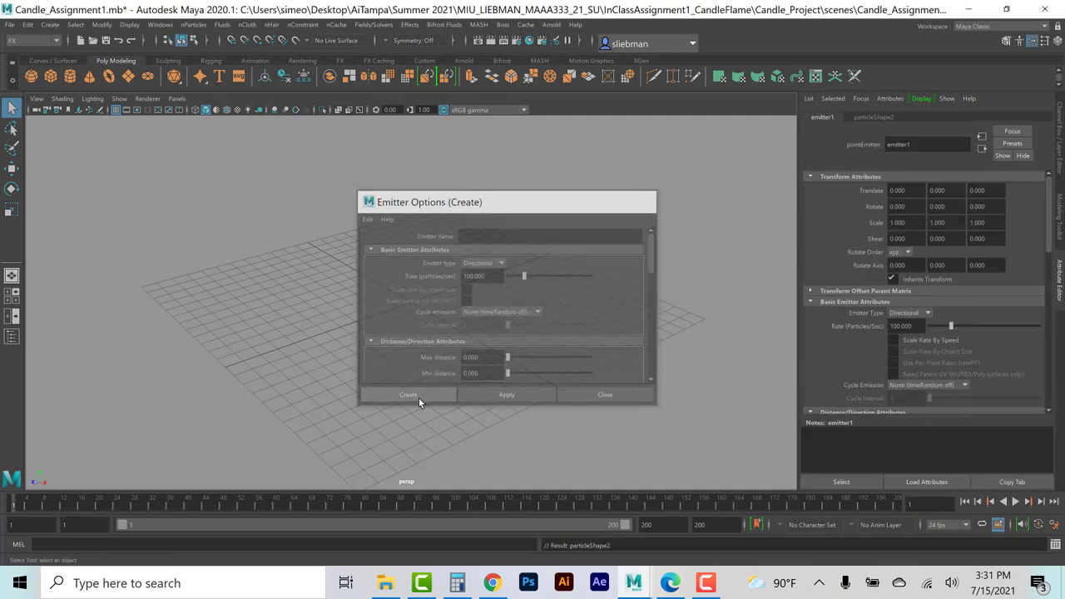
pyautogui.scroll(5, 395, 320)
pyautogui.scroll(10, 400, 320)
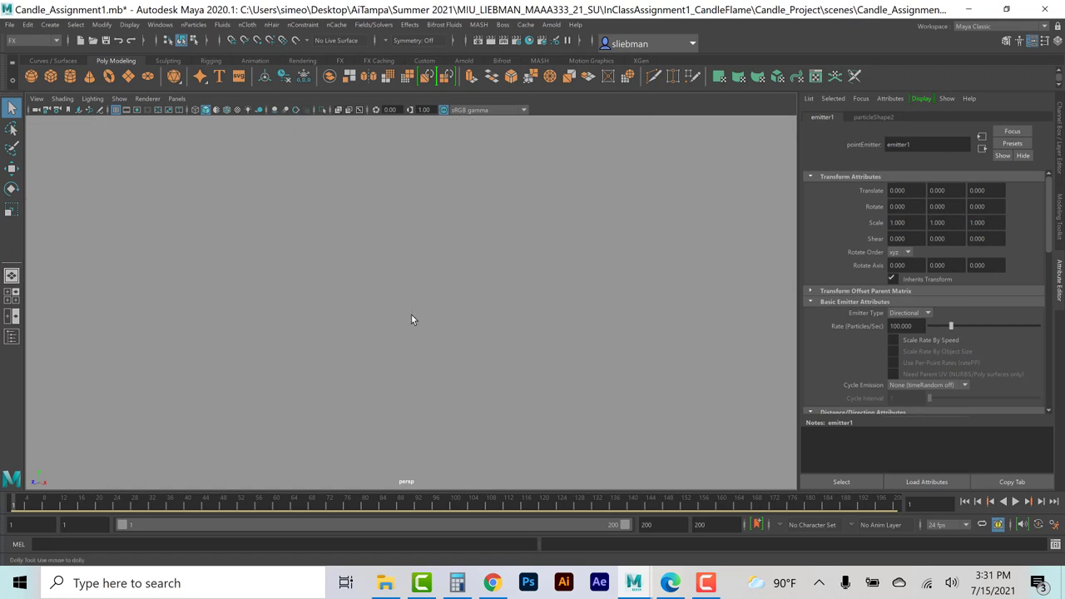
pyautogui.scroll(-10, 411, 316)
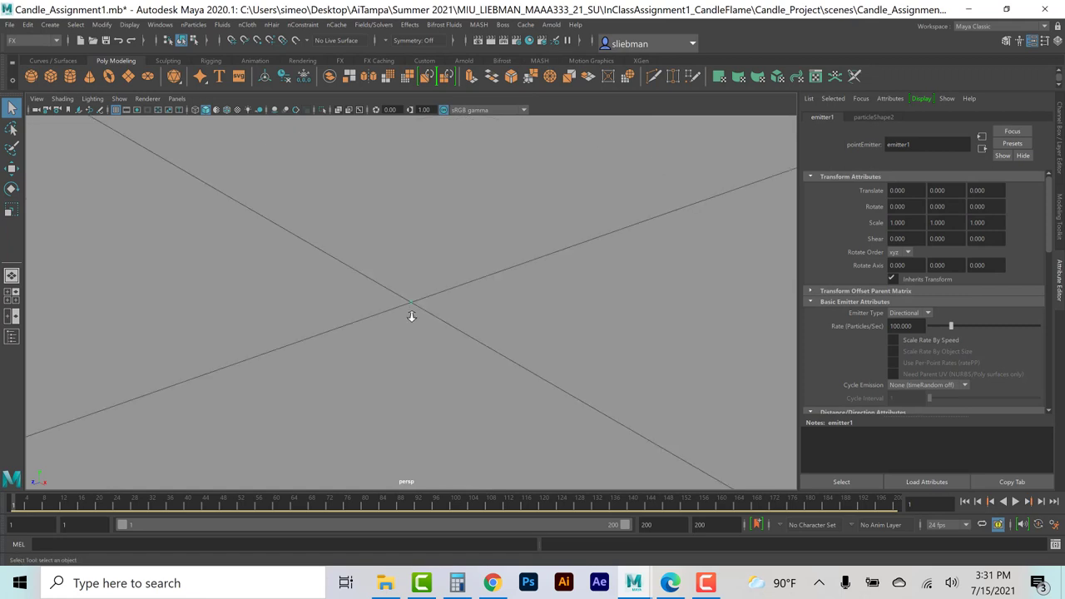
pyautogui.click(11, 168)
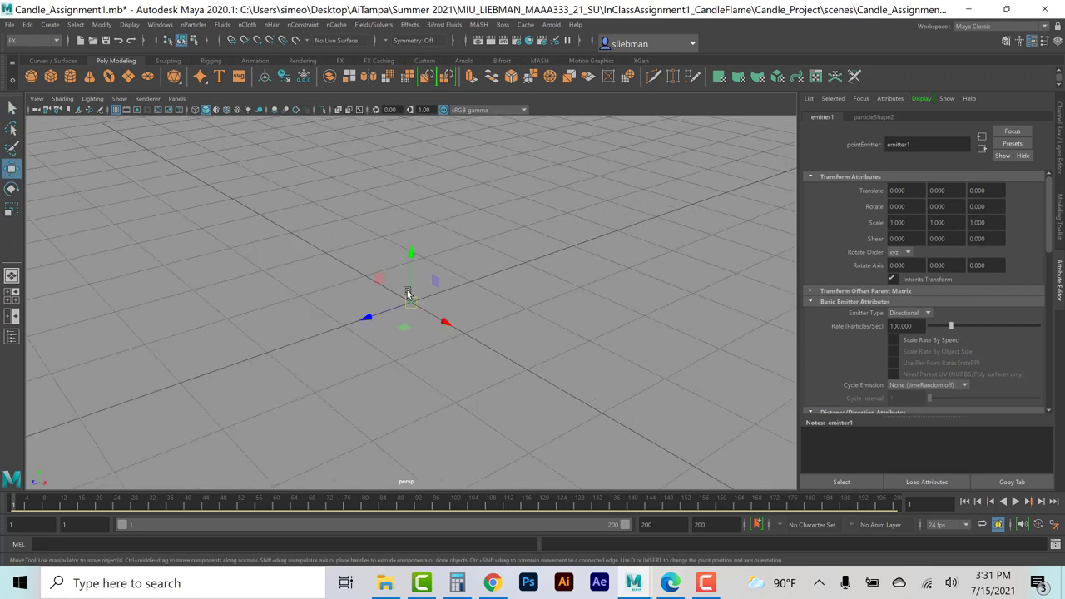
# Scale the emitter uniformly to about 11.5 on all axes and reselect it at the grid centre.
pyautogui.click(11, 209)
pyautogui.moveTo(410, 303); pyautogui.dragTo(582, 240)
pyautogui.click(262, 270)
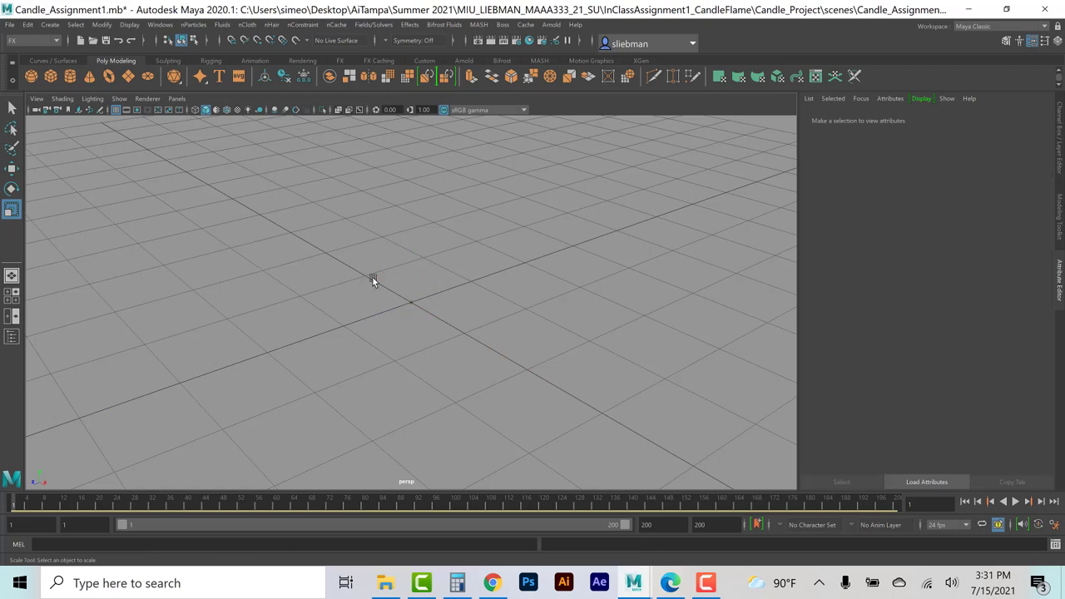
pyautogui.moveTo(372, 276); pyautogui.dragTo(480, 330)
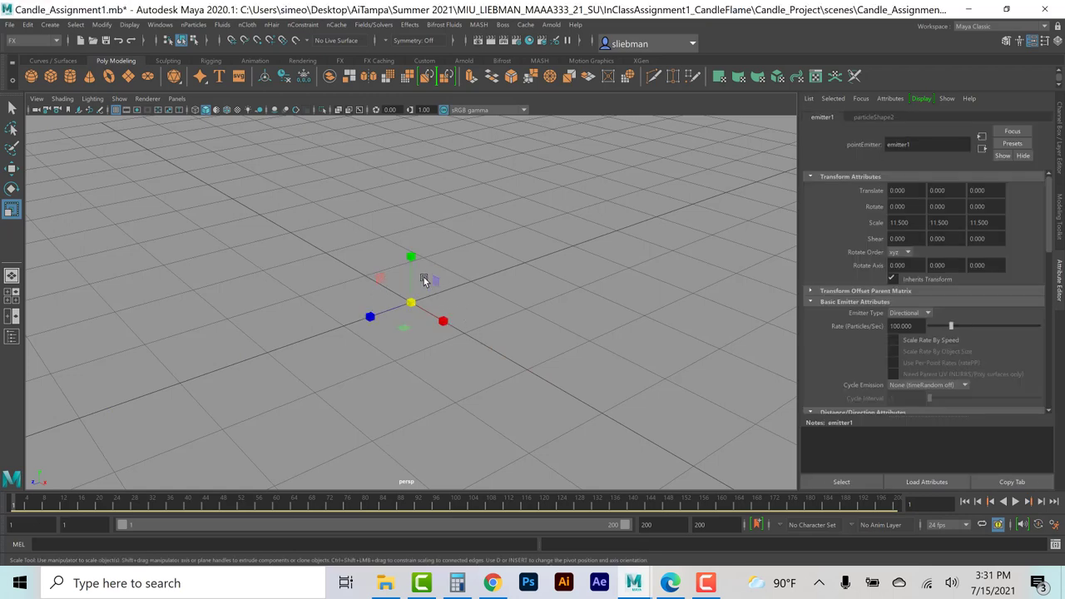
# Look through the editor and preference options, and check the Scale tool's settings without changing them.
pyautogui.click(163, 26)
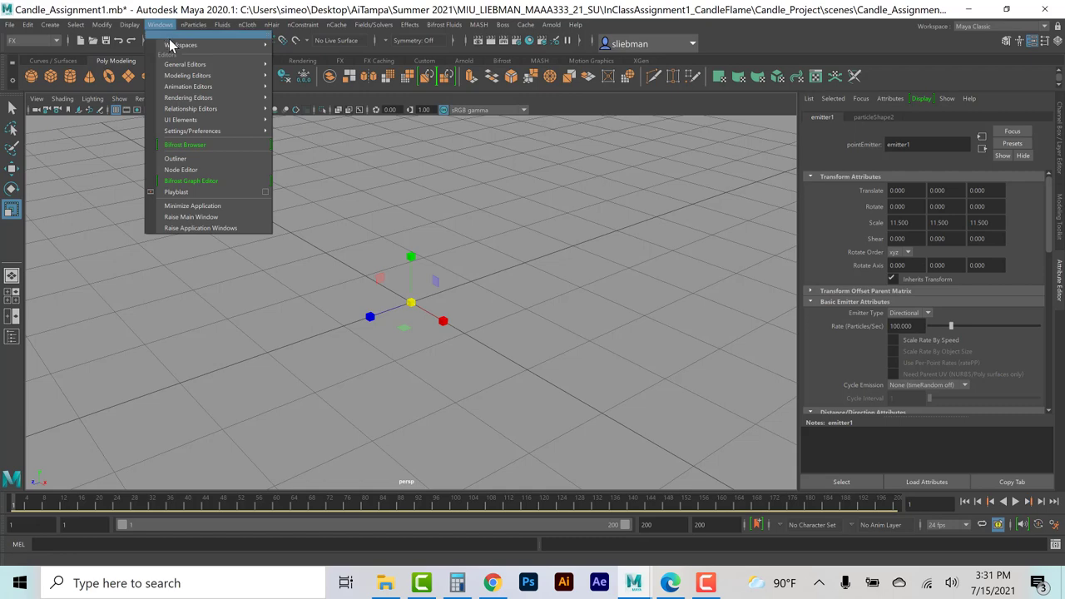
pyautogui.moveTo(180, 66)
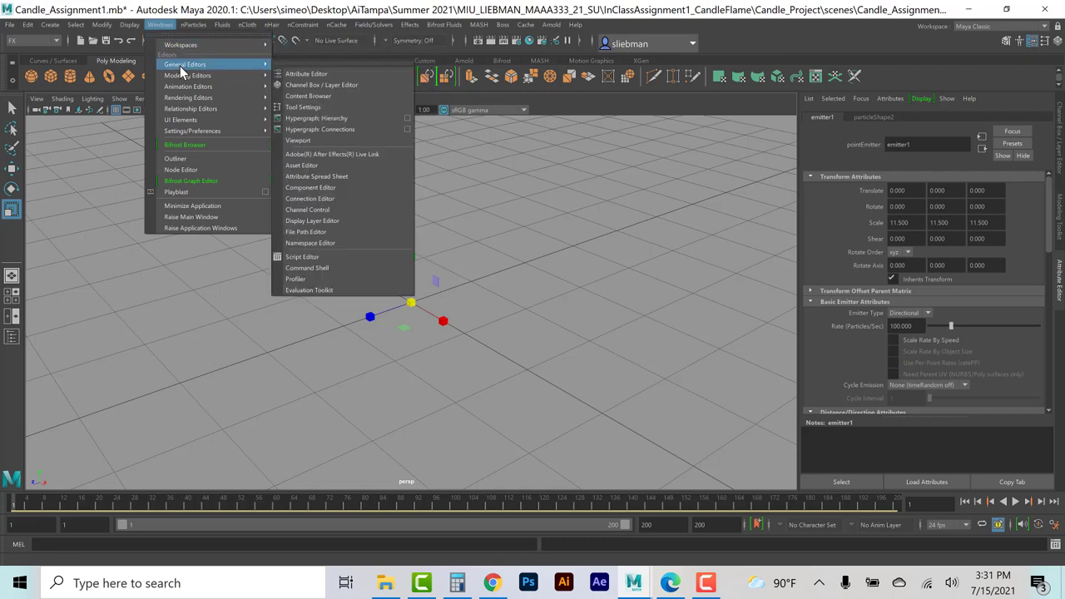
pyautogui.moveTo(200, 130)
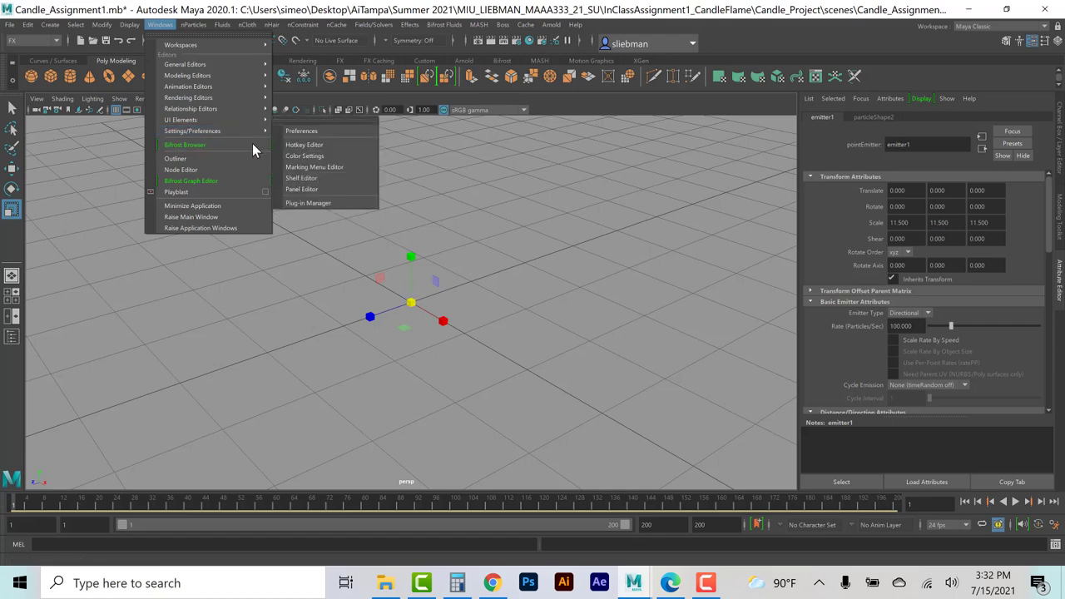
pyautogui.moveTo(254, 131)
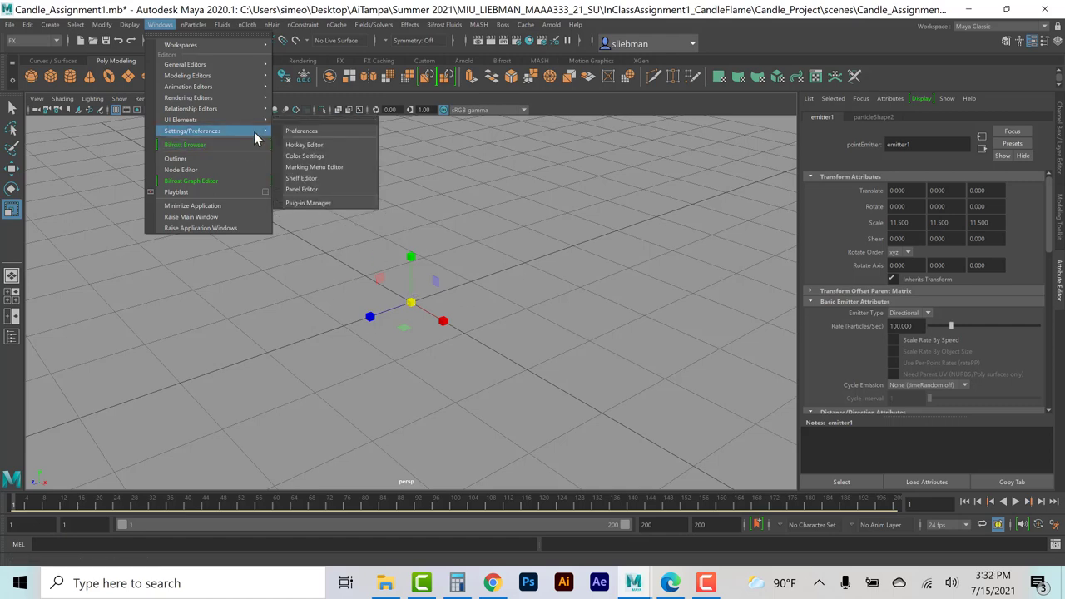
pyautogui.doubleClick(11, 211)
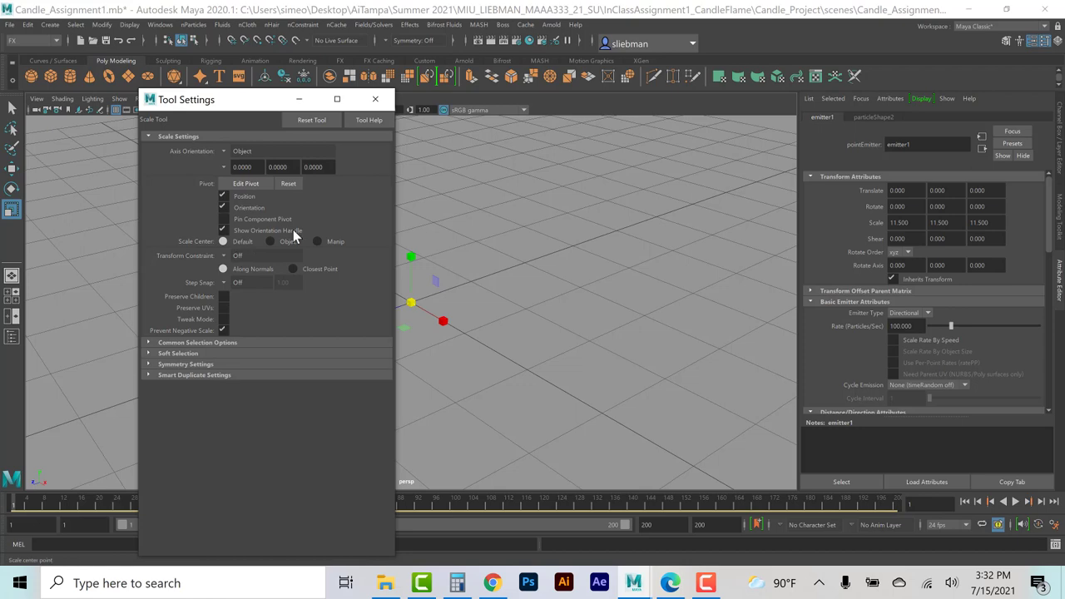
pyautogui.click(373, 100)
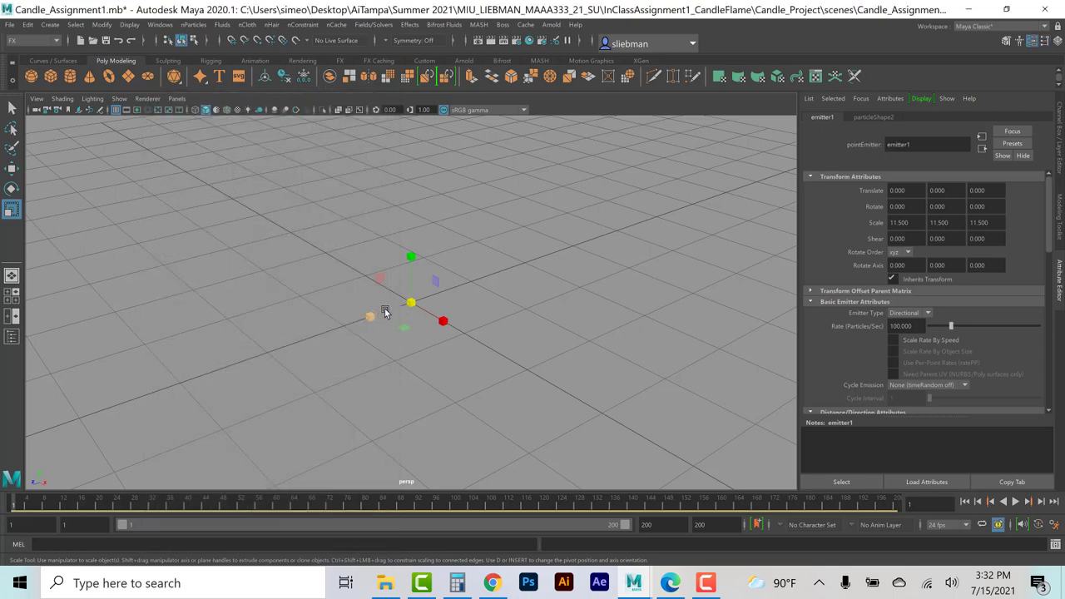
# Switch to the Move tool, then play the timeline to preview the emitted particles and stop the playback.
pyautogui.click(12, 169)
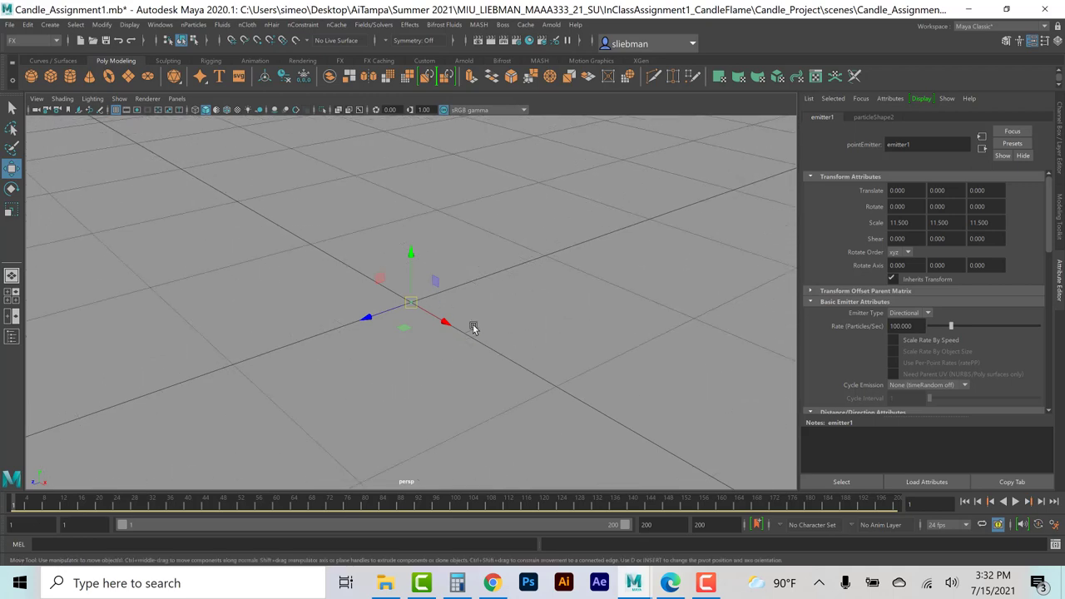
pyautogui.click(1014, 502)
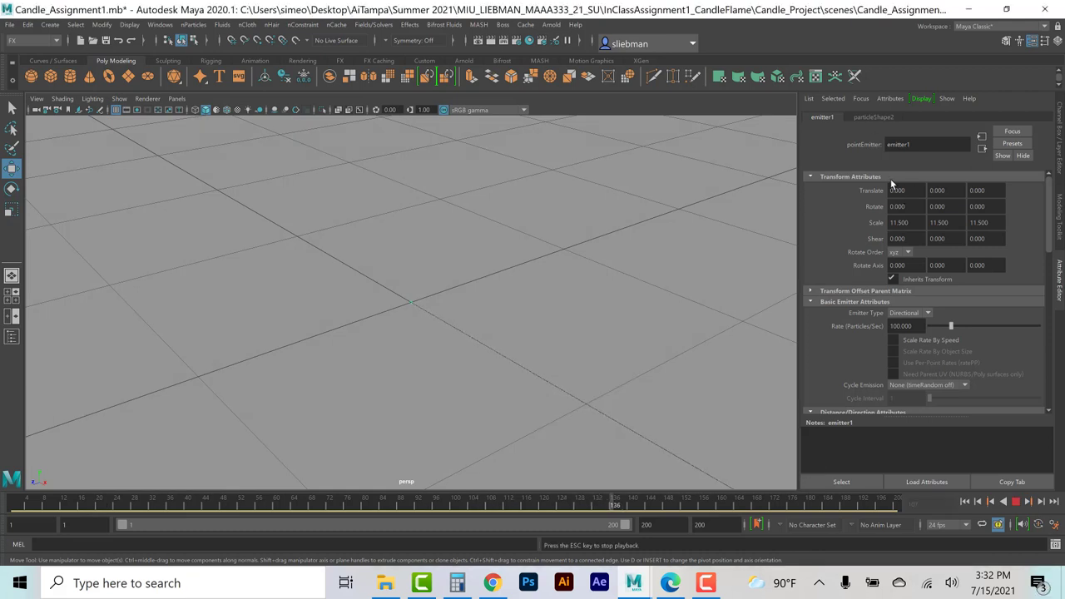
pyautogui.press('Escape')
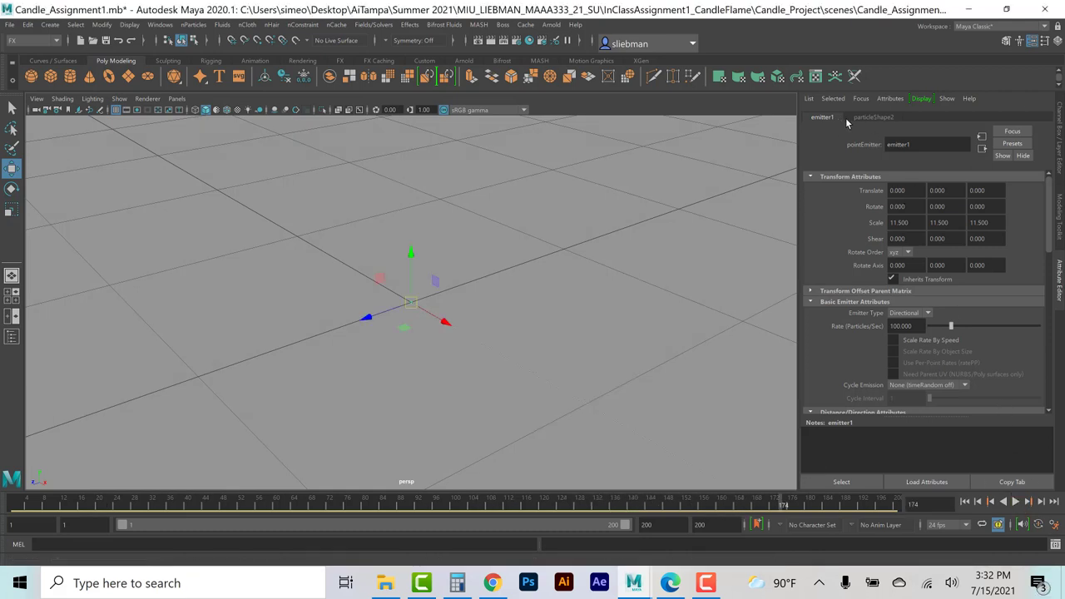
# Set the particle render type of the emitter's particle shape to Spheres.
pyautogui.click(876, 118)
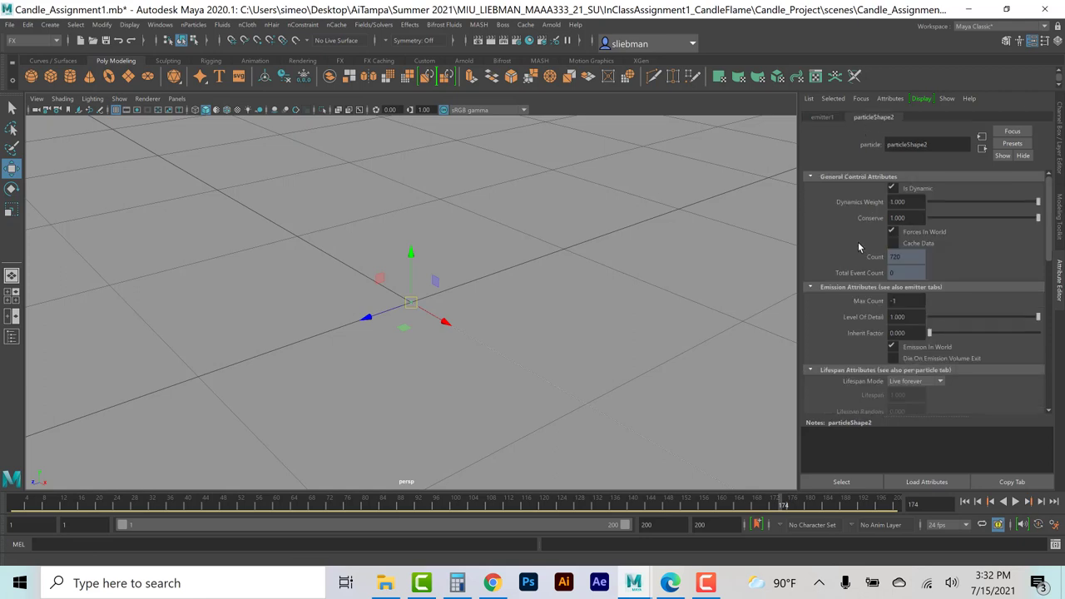
pyautogui.scroll(-5, 849, 254)
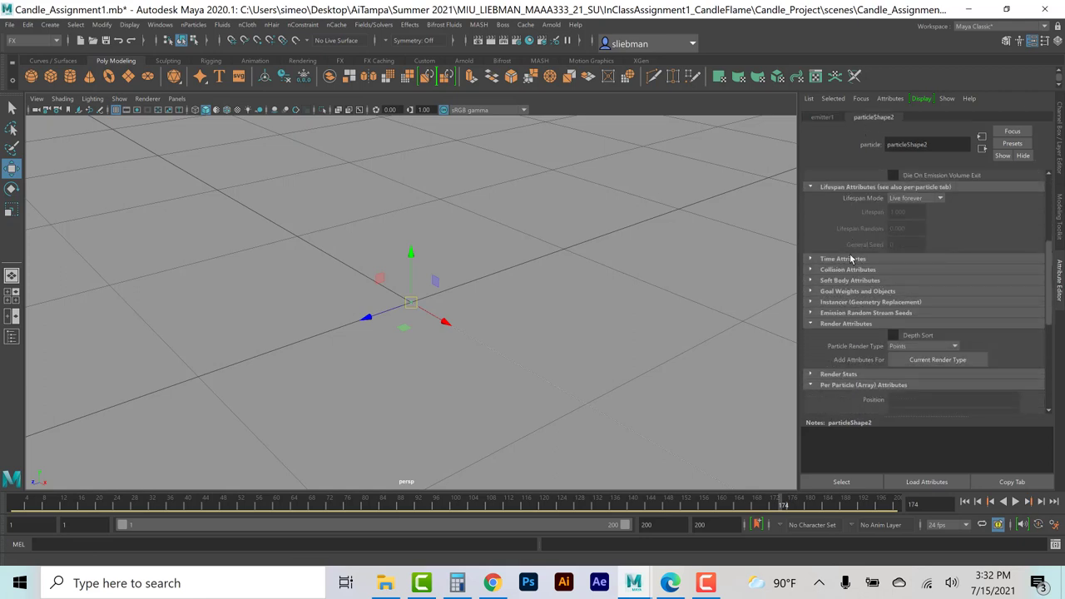
pyautogui.scroll(-2, 850, 254)
pyautogui.click(927, 265)
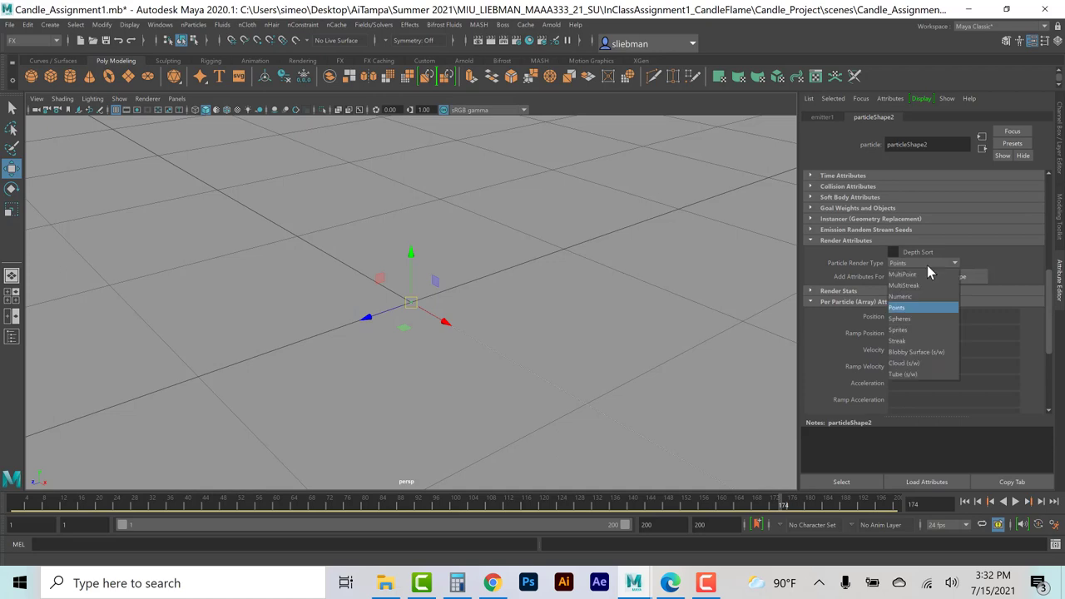
pyautogui.click(919, 323)
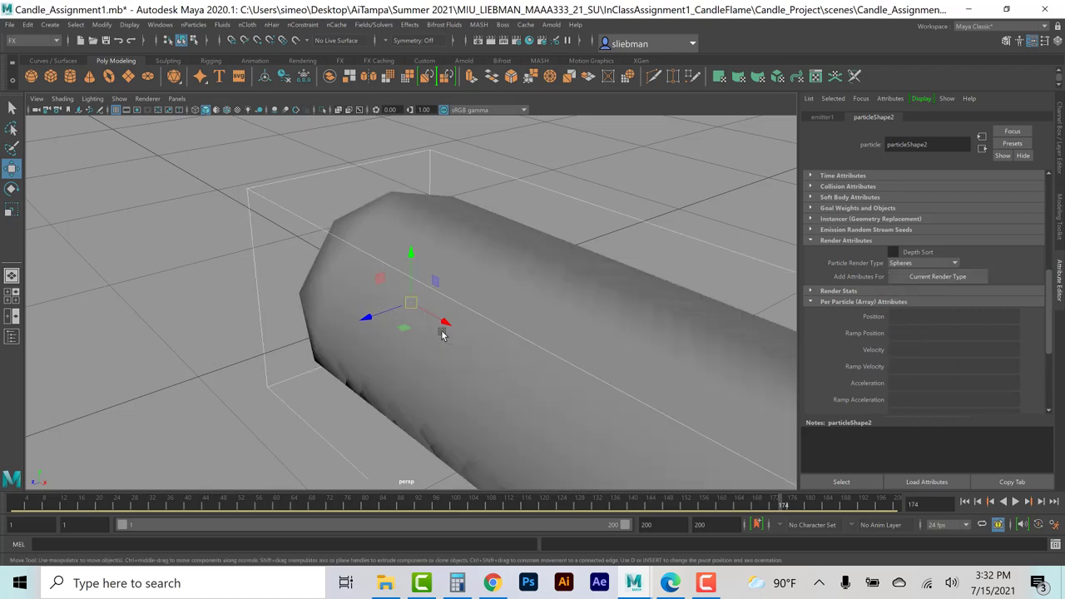
# Rewind the timeline to the first frame and play the simulation to preview the sphere particles.
pyautogui.scroll(-10, 658, 358)
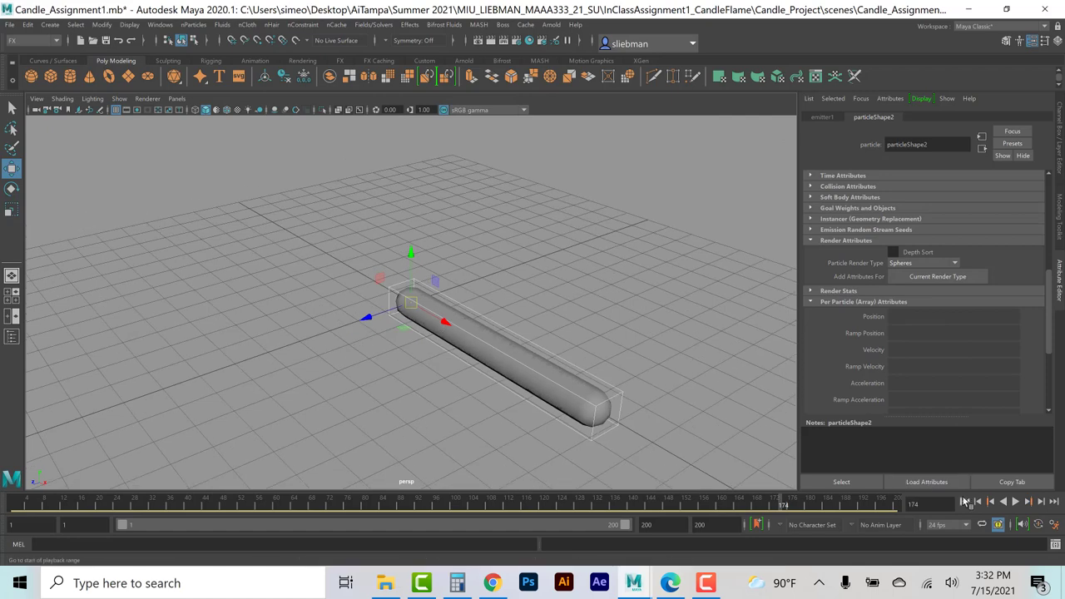
pyautogui.click(964, 501)
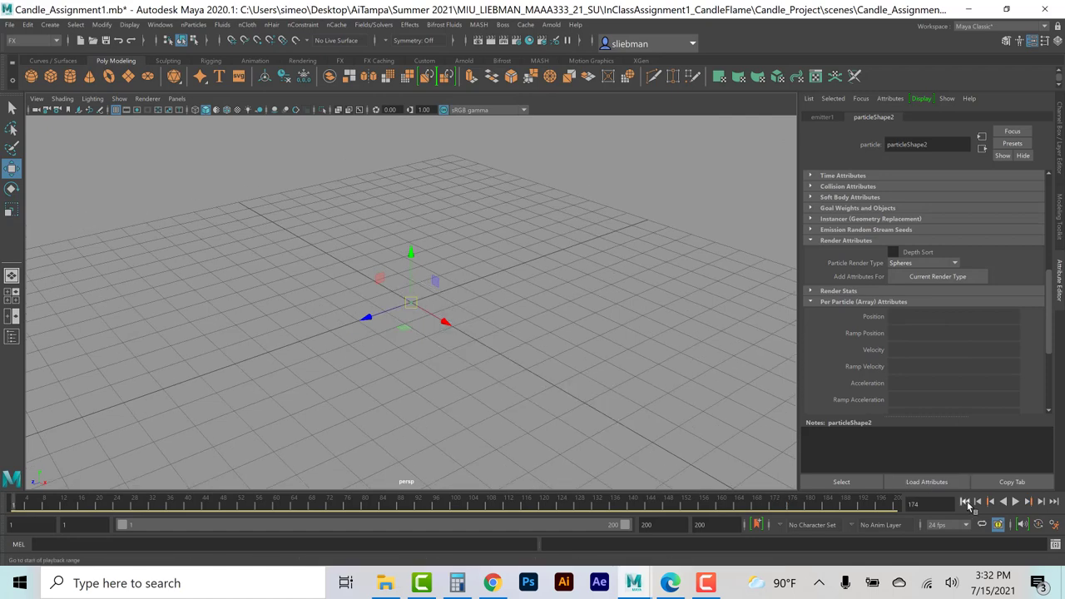
pyautogui.click(1016, 503)
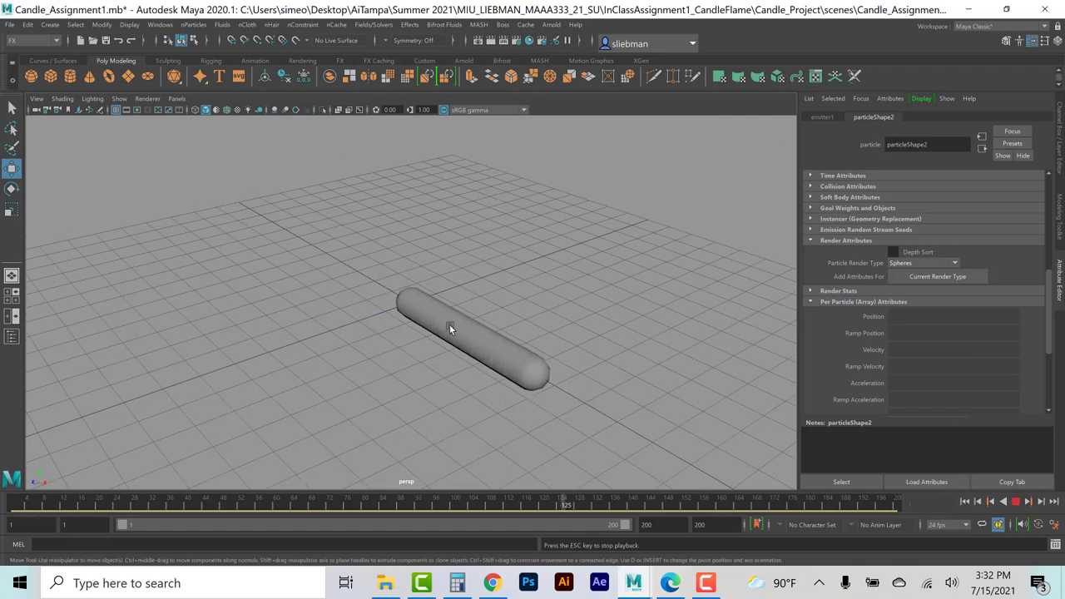
# Redirect the emitter's particles upward by setting Direction X to 0 and Direction Y to 1.
pyautogui.click(819, 114)
pyautogui.scroll(-4, 856, 345)
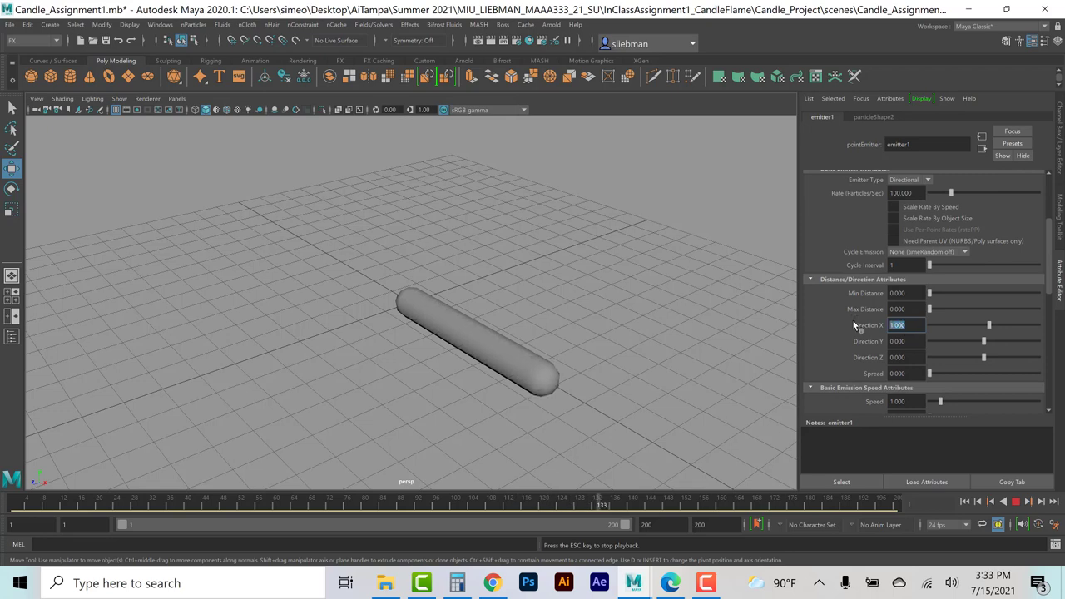
pyautogui.write('0')
pyautogui.press('Tab')
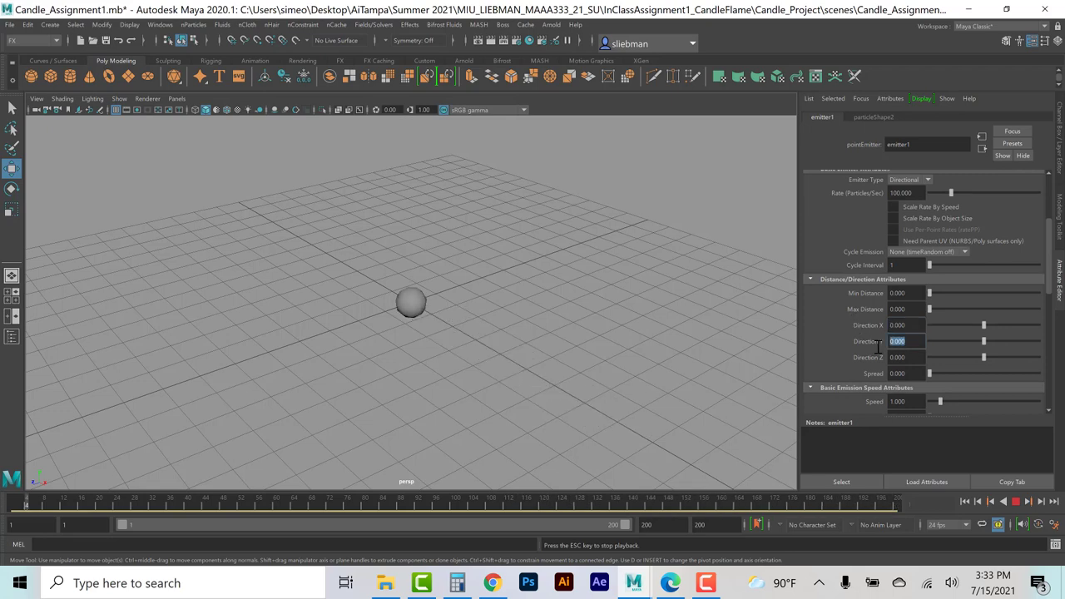
pyautogui.write('1')
pyautogui.press('Return')
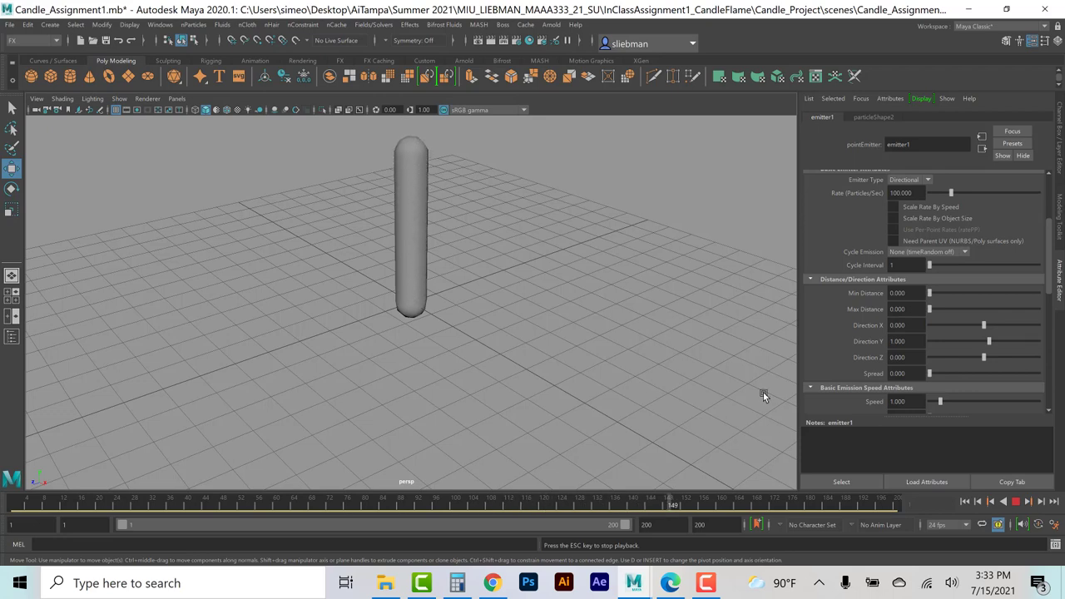
# Increase the emitter's Spread to about 0.446 and look over its remaining speed and volume attributes.
pyautogui.moveTo(931, 373); pyautogui.dragTo(980, 377)
pyautogui.scroll(-3, 822, 369)
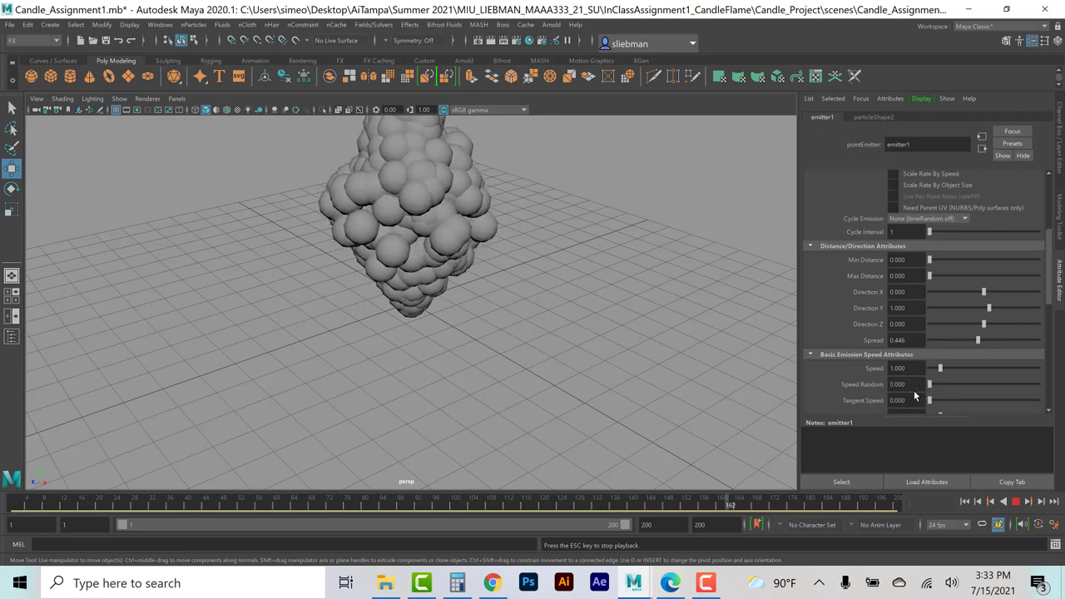
pyautogui.scroll(-6, 825, 355)
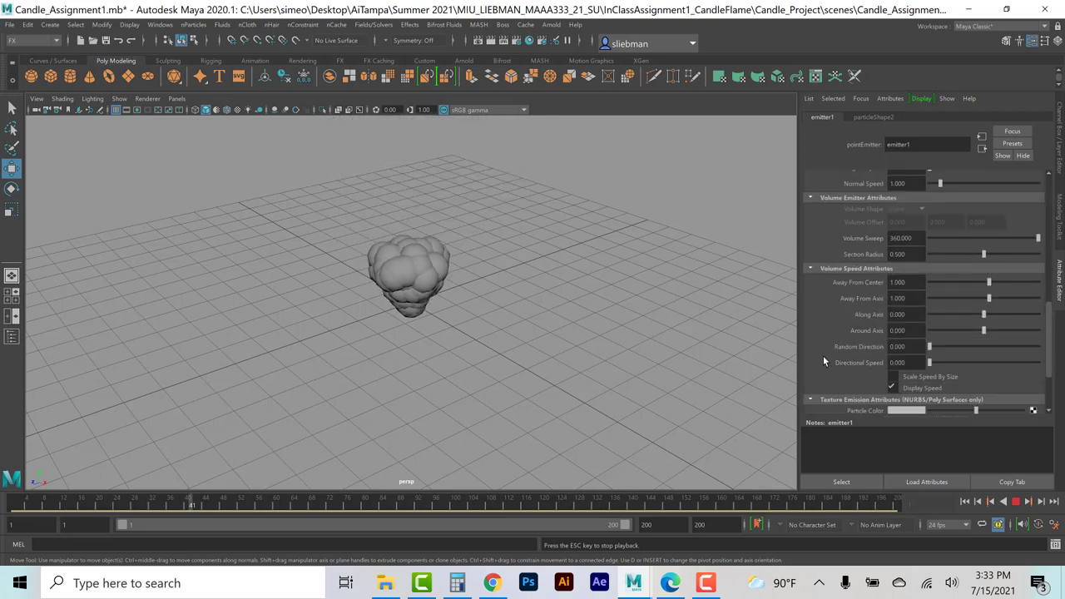
# Add the attributes for the current Spheres render type to the particle shape and stop the playback.
pyautogui.click(869, 117)
pyautogui.click(926, 278)
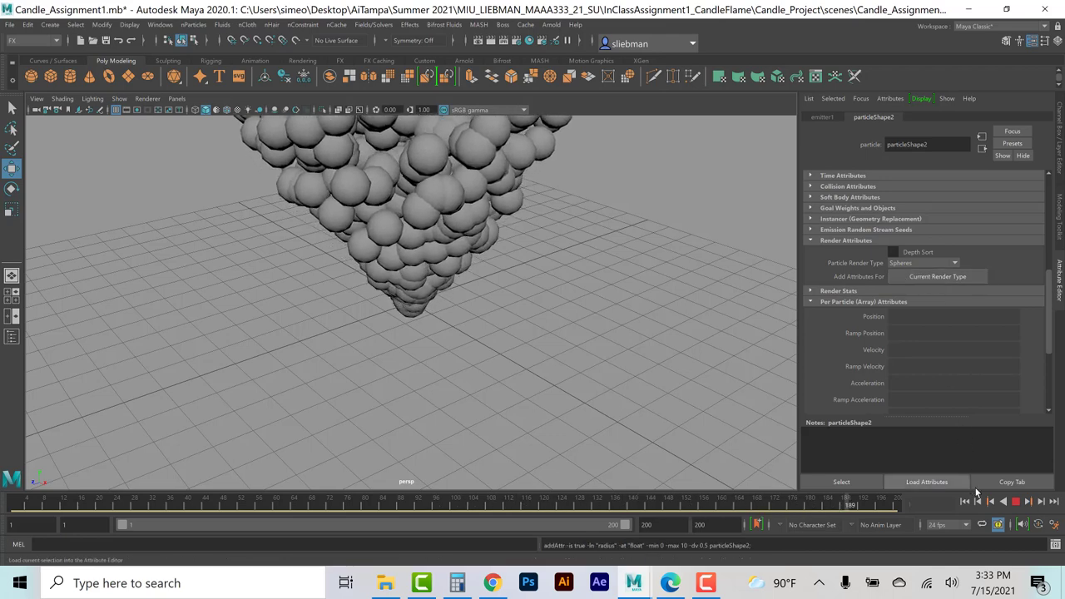
pyautogui.click(1015, 502)
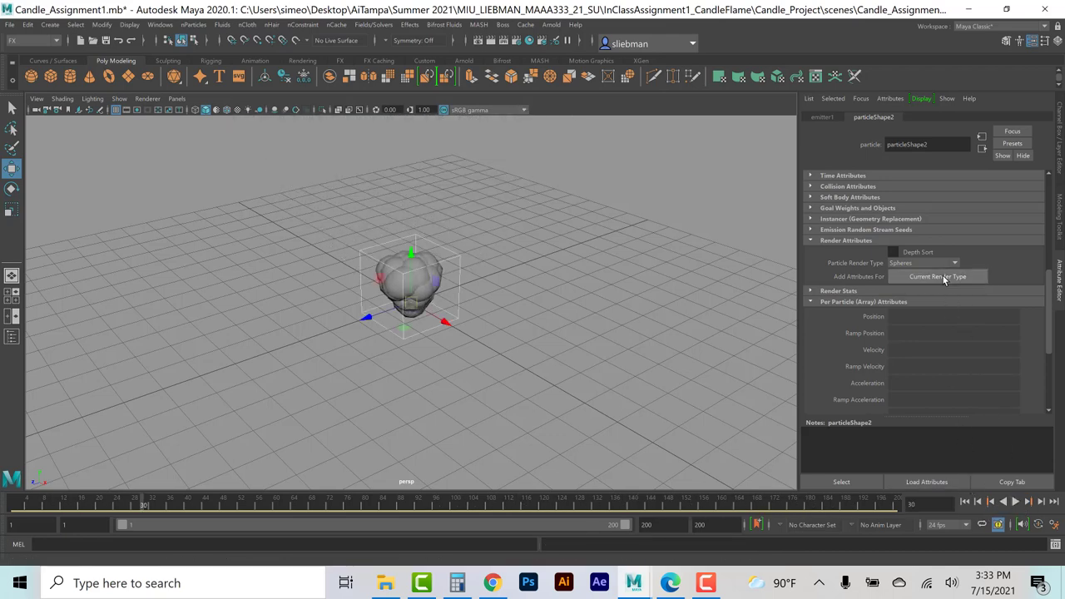
pyautogui.click(809, 291)
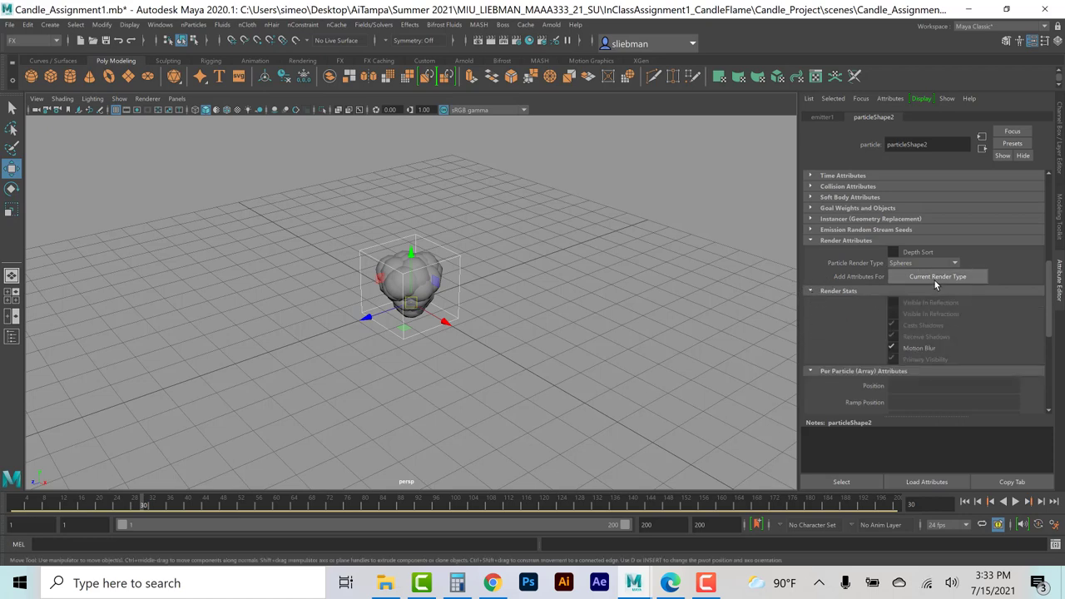
pyautogui.click(828, 118)
pyautogui.click(874, 117)
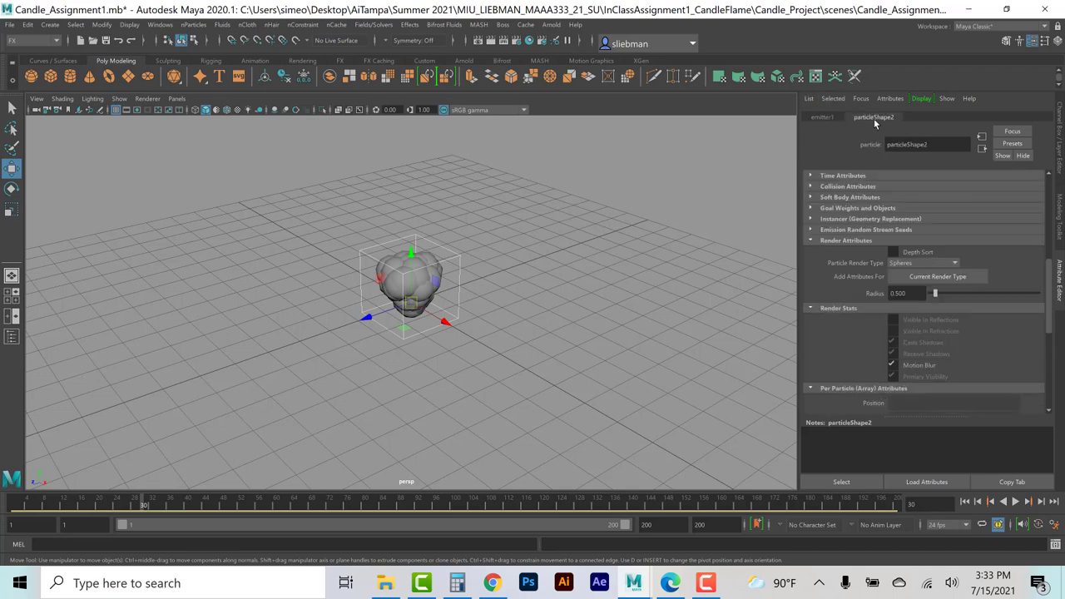
pyautogui.click(595, 223)
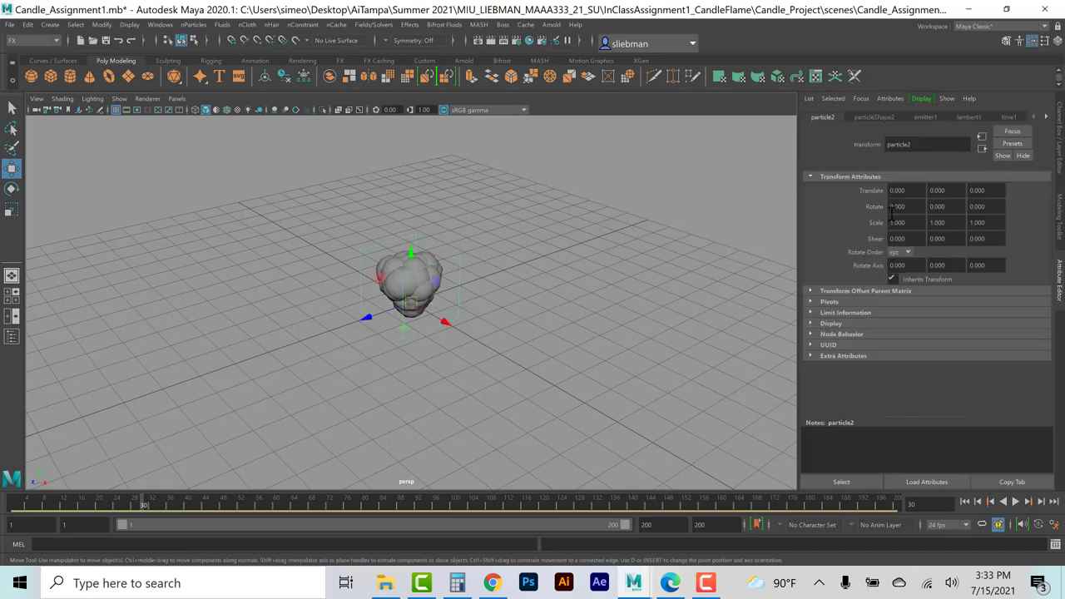
# Set the sphere particles' Radius to 0.25 in the particle shape's render attributes.
pyautogui.click(871, 118)
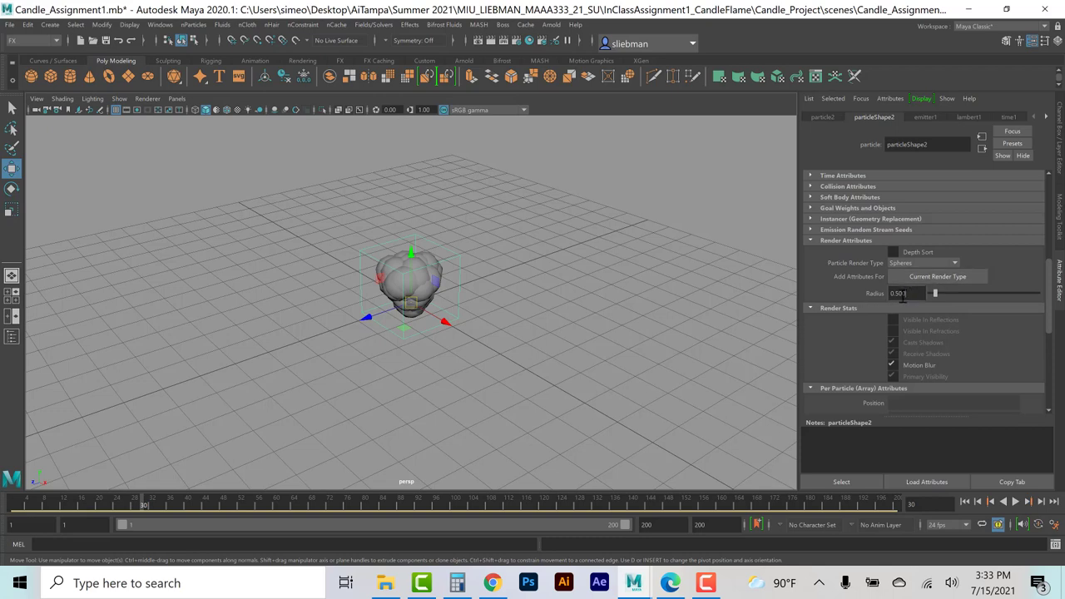
pyautogui.moveTo(902, 296); pyautogui.dragTo(884, 292)
pyautogui.write('.25')
pyautogui.press('Return')
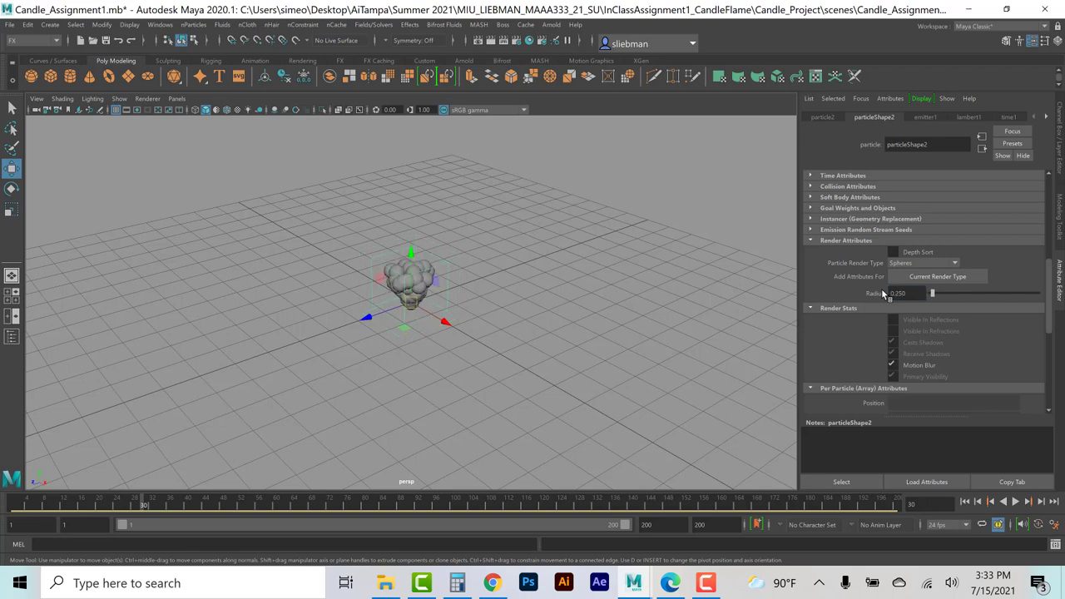
# Play the simulation from the first frame and inspect the smaller spheres from a low side angle.
pyautogui.click(964, 500)
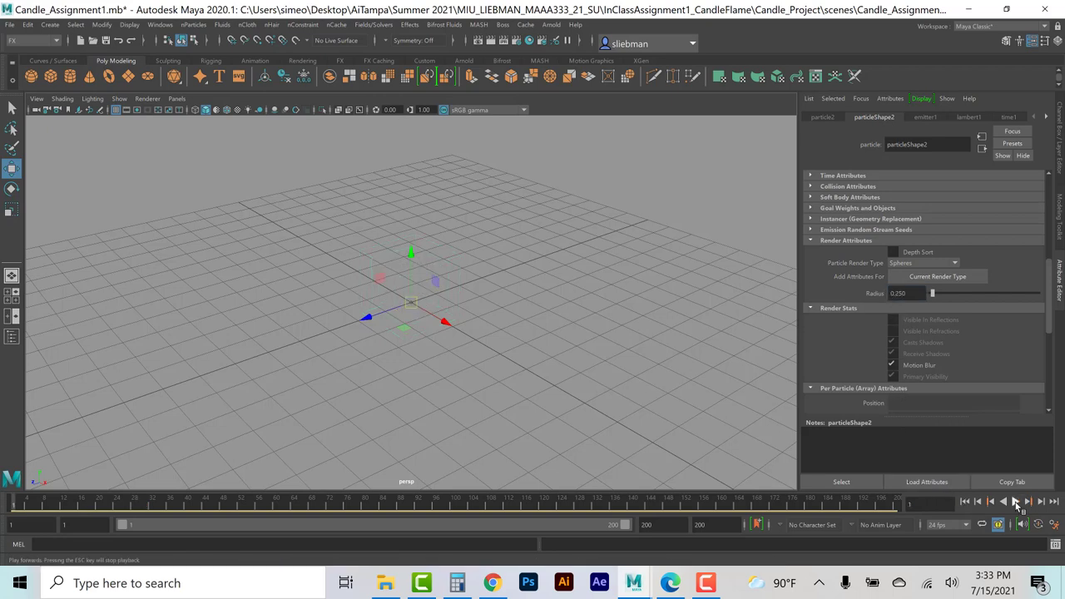
pyautogui.click(1015, 500)
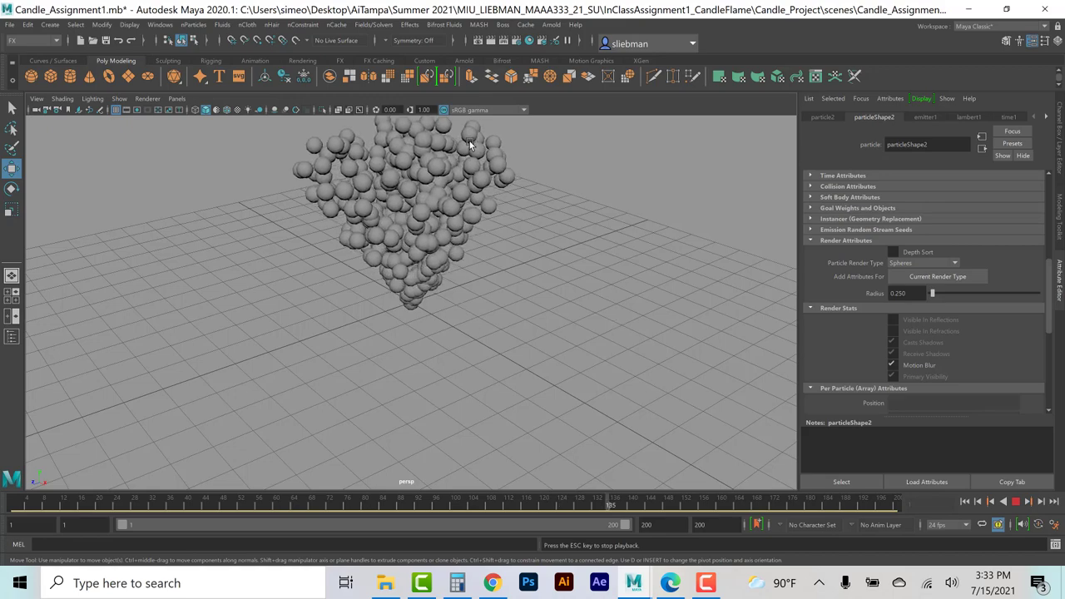
pyautogui.keyDown('alt'); pyautogui.moveTo(418, 353); pyautogui.dragTo(448, 366); pyautogui.keyUp('alt')
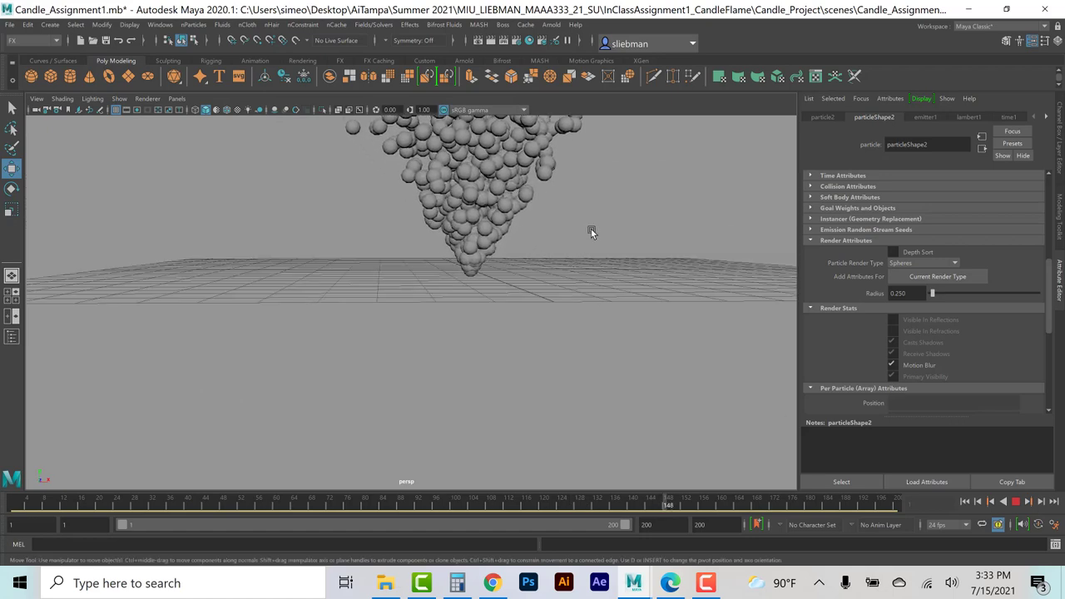
pyautogui.keyDown('alt'); pyautogui.moveTo(591, 235); pyautogui.dragTo(567, 328); pyautogui.keyUp('alt')
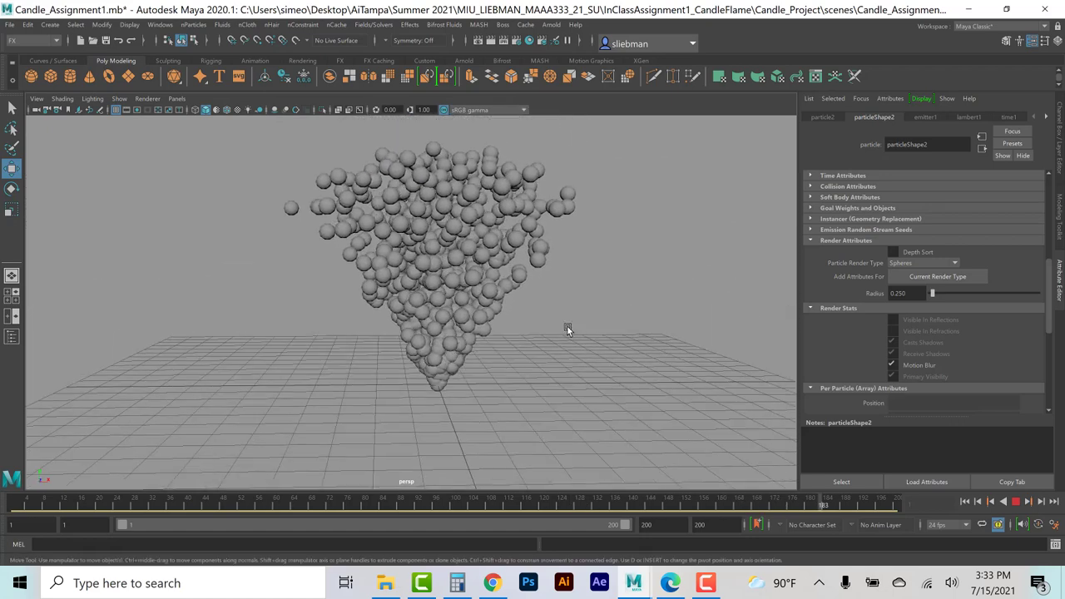
pyautogui.click(1015, 501)
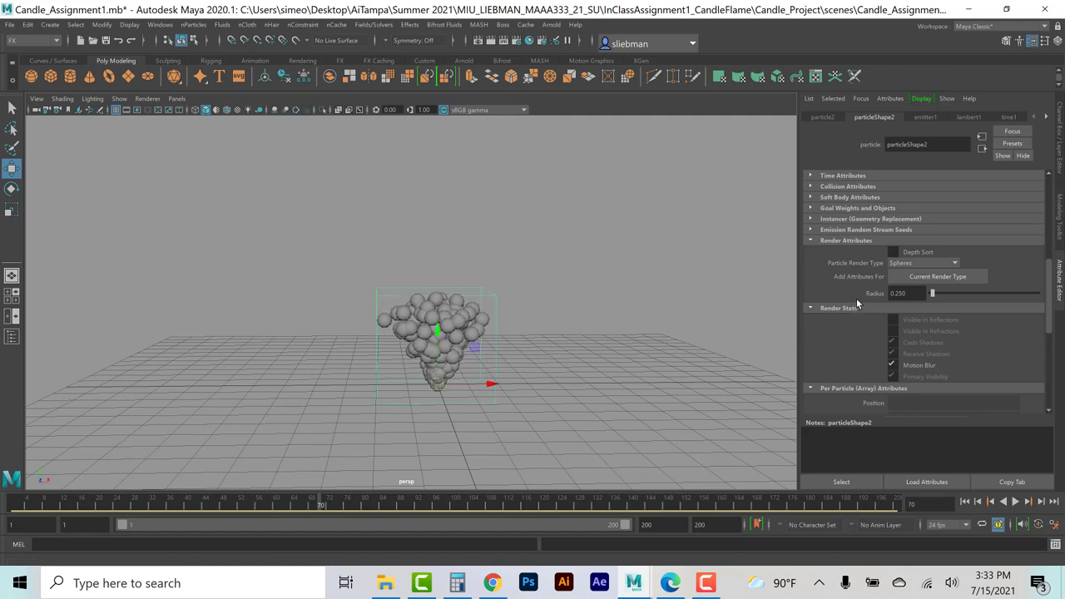
# Set the emitter's Speed to about 1.735 and Speed Random to about 0.561, and preview the simulation from the first frame.
pyautogui.scroll(3, 856, 298)
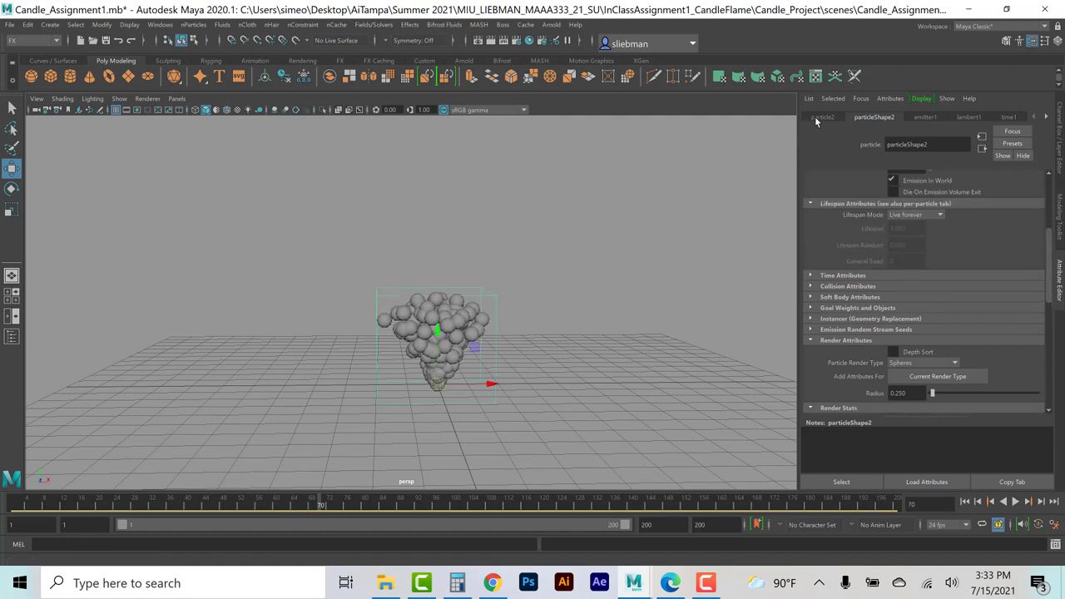
pyautogui.click(925, 117)
pyautogui.scroll(3, 861, 321)
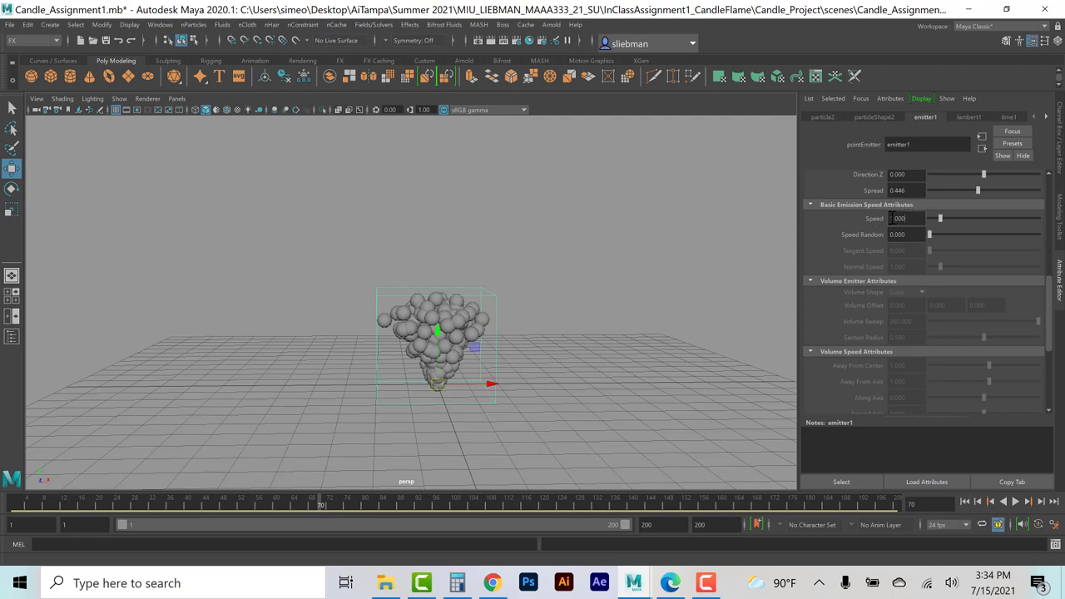
pyautogui.moveTo(938, 216); pyautogui.dragTo(946, 220)
pyautogui.click(964, 501)
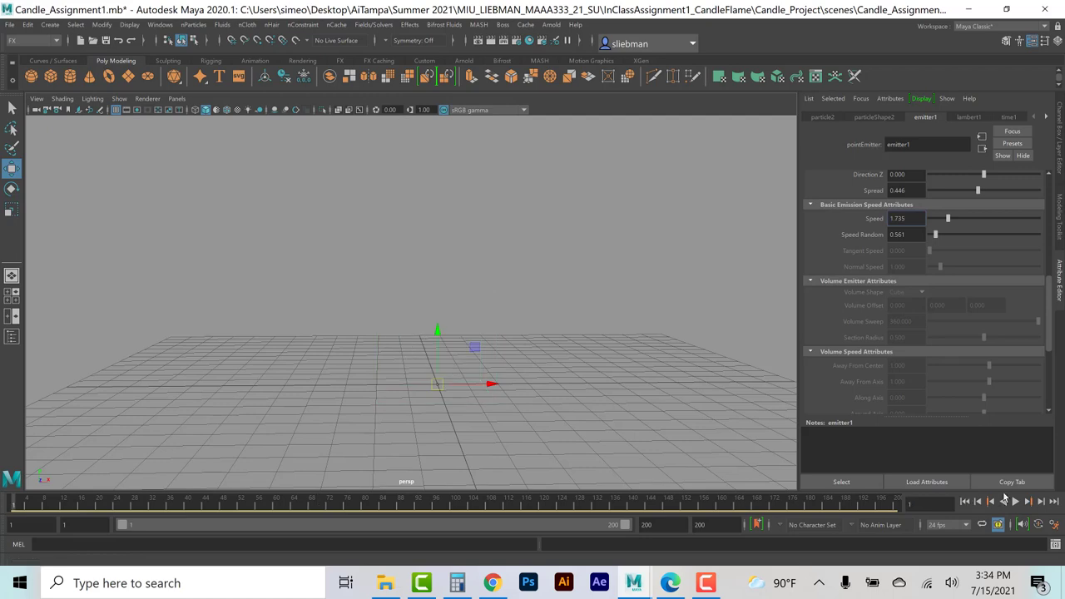
pyautogui.click(1015, 501)
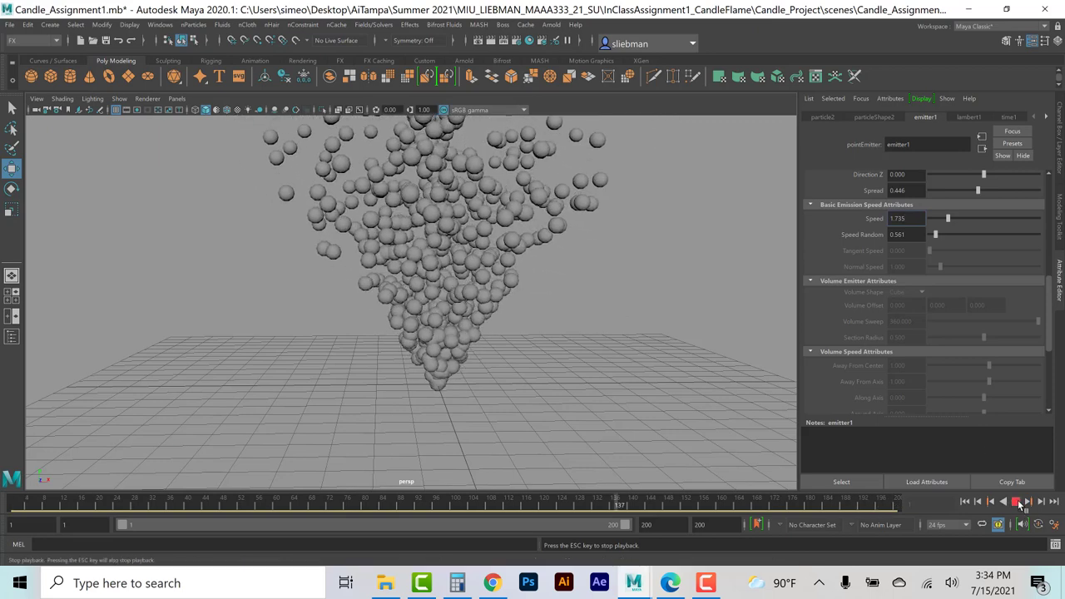
# Stop the playback, raise the emitter's Speed to about 3.597 and look over its remaining attributes.
pyautogui.press('Escape')
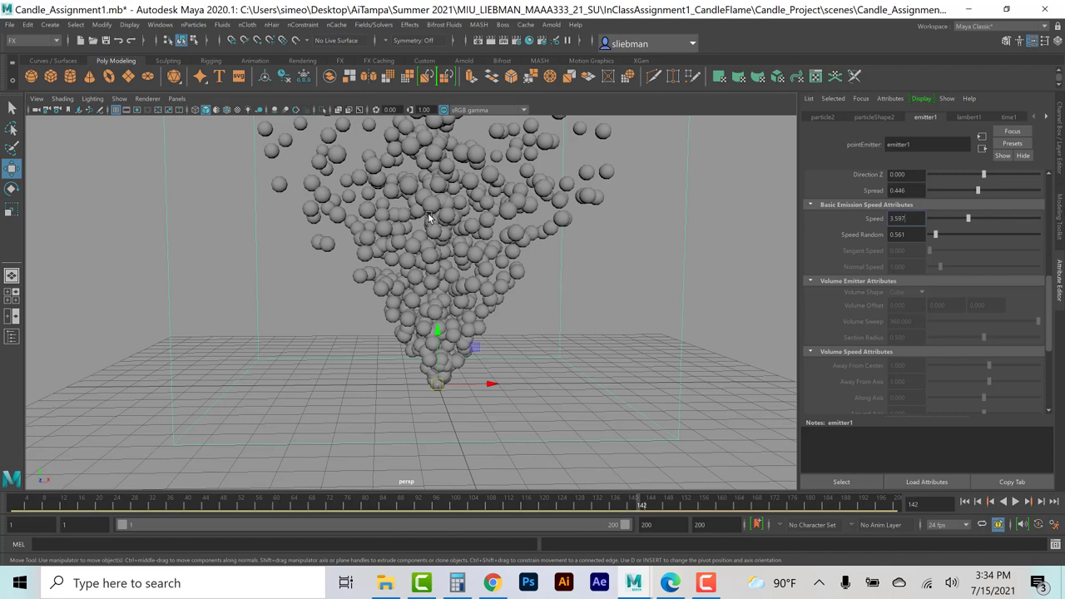
pyautogui.scroll(-5, 428, 218)
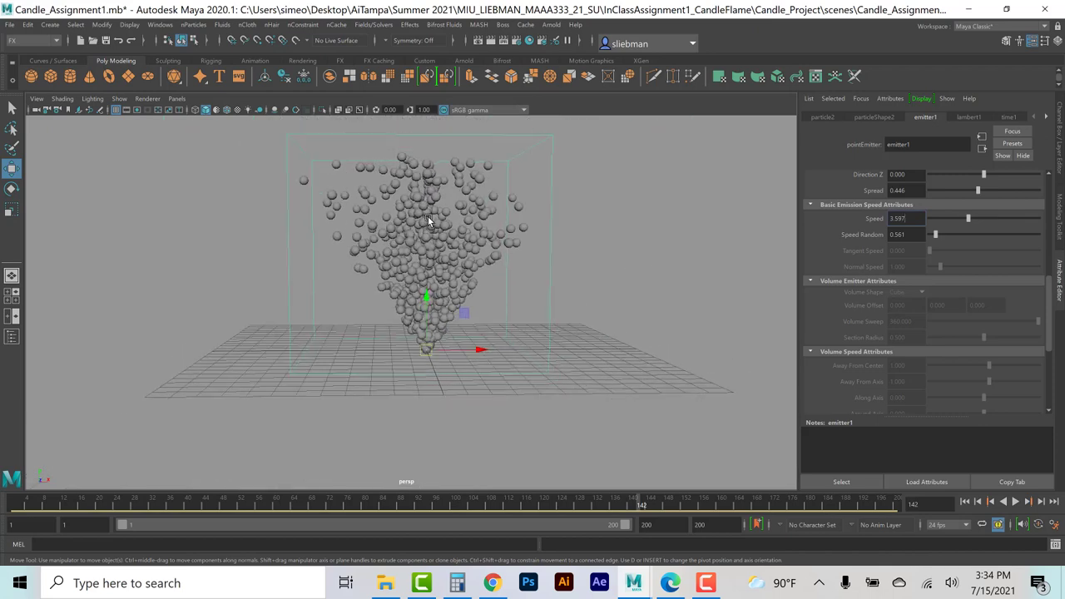
pyautogui.scroll(2, 428, 221)
pyautogui.scroll(6, 842, 247)
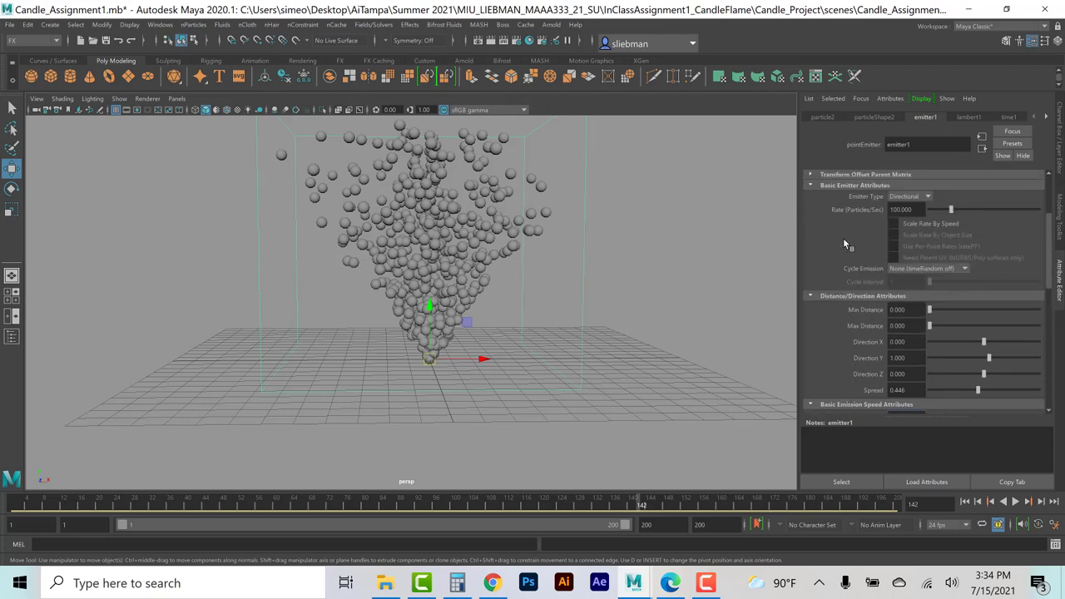
pyautogui.scroll(-8, 829, 375)
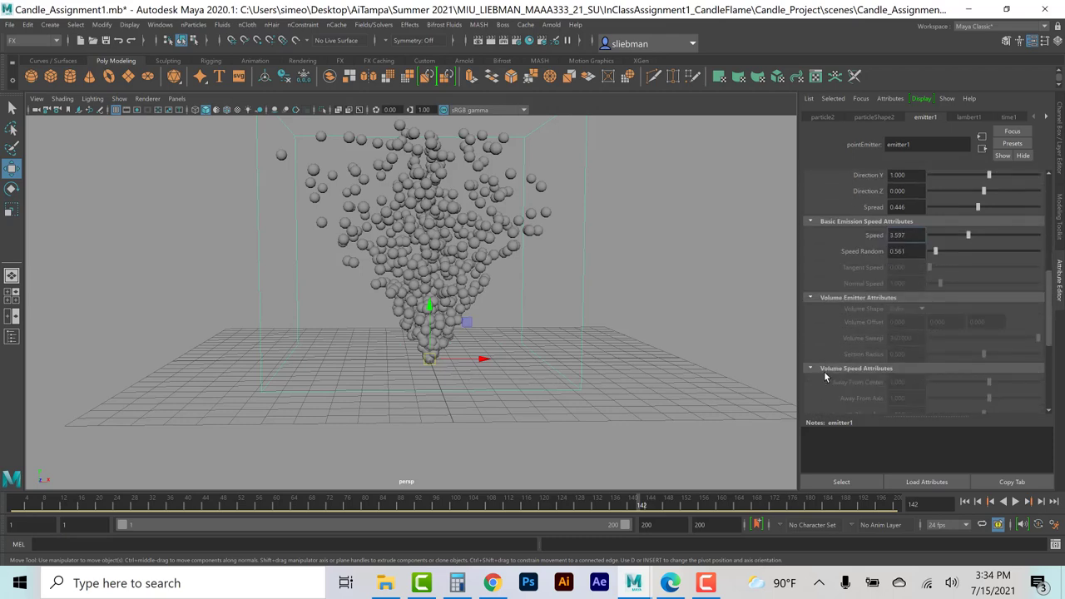
pyautogui.scroll(-2, 829, 353)
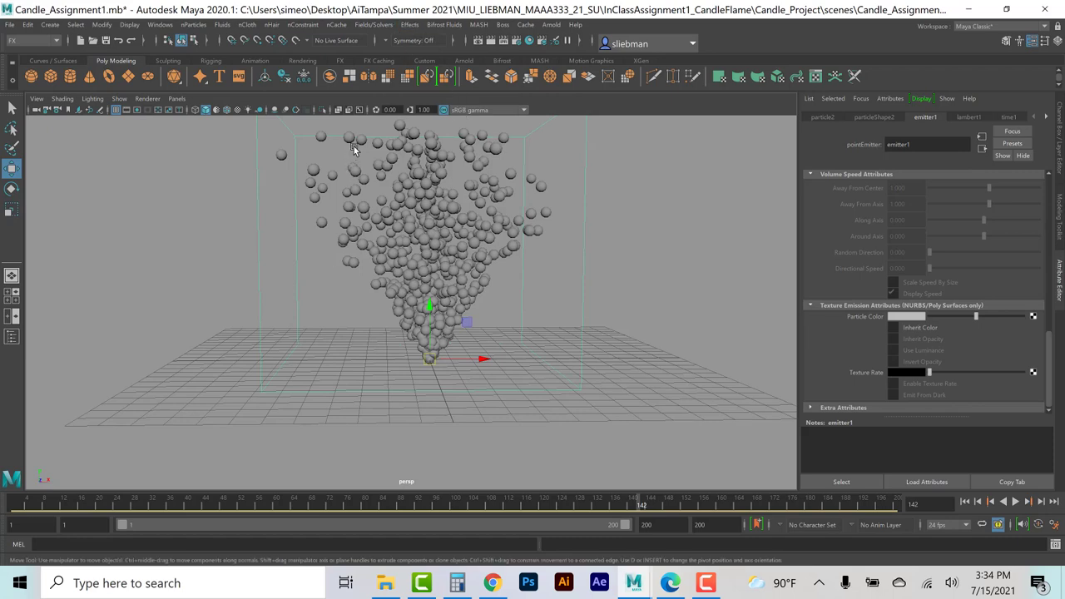
# Try a Turbulence field on the particles and preview its effect from the first frame.
pyautogui.click(374, 25)
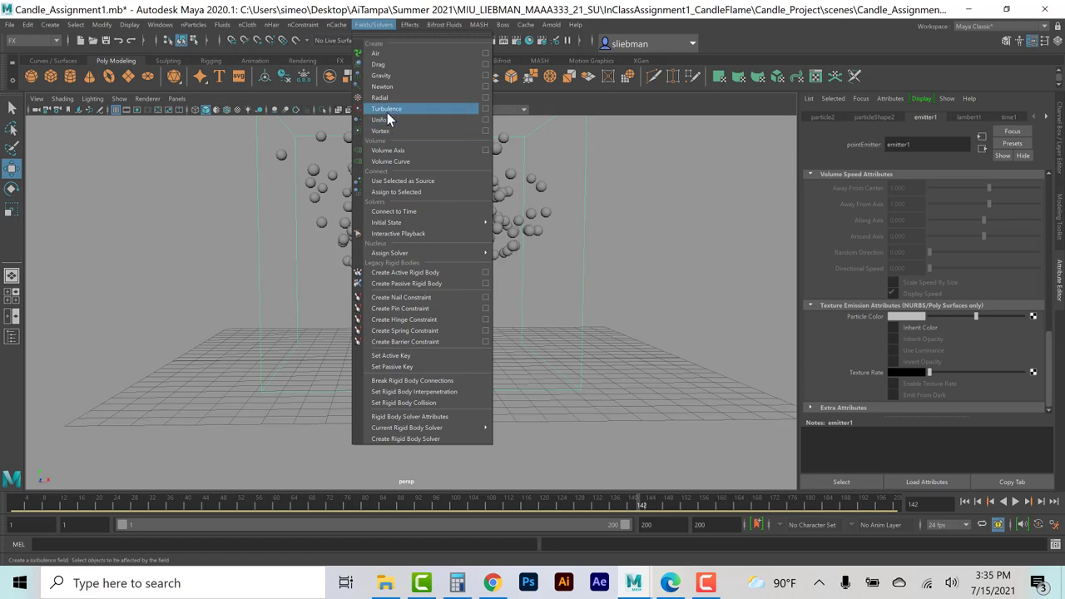
pyautogui.click(391, 117)
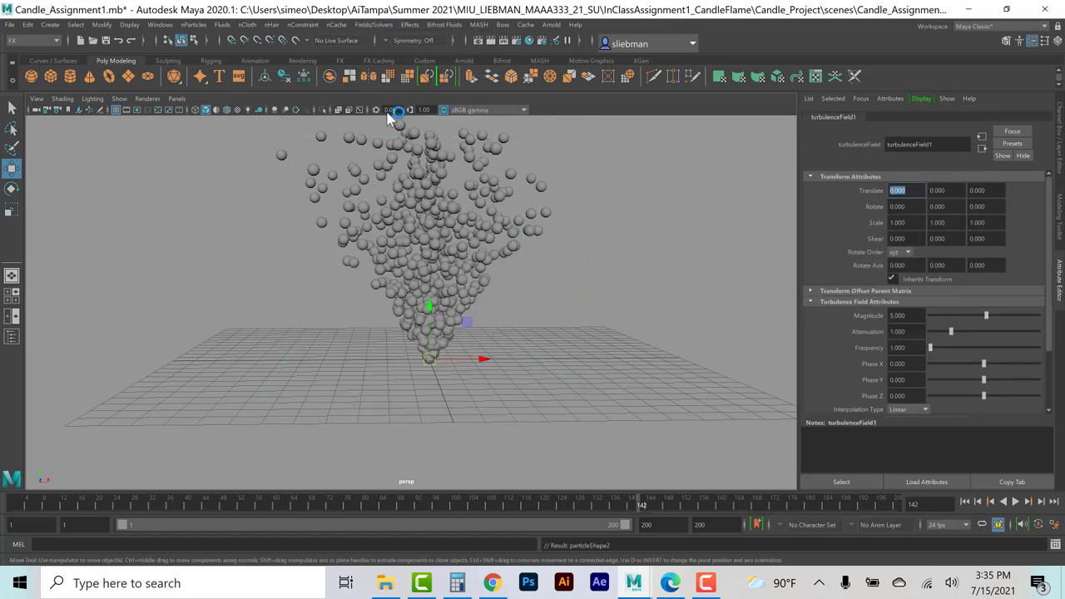
pyautogui.click(969, 501)
pyautogui.click(1015, 501)
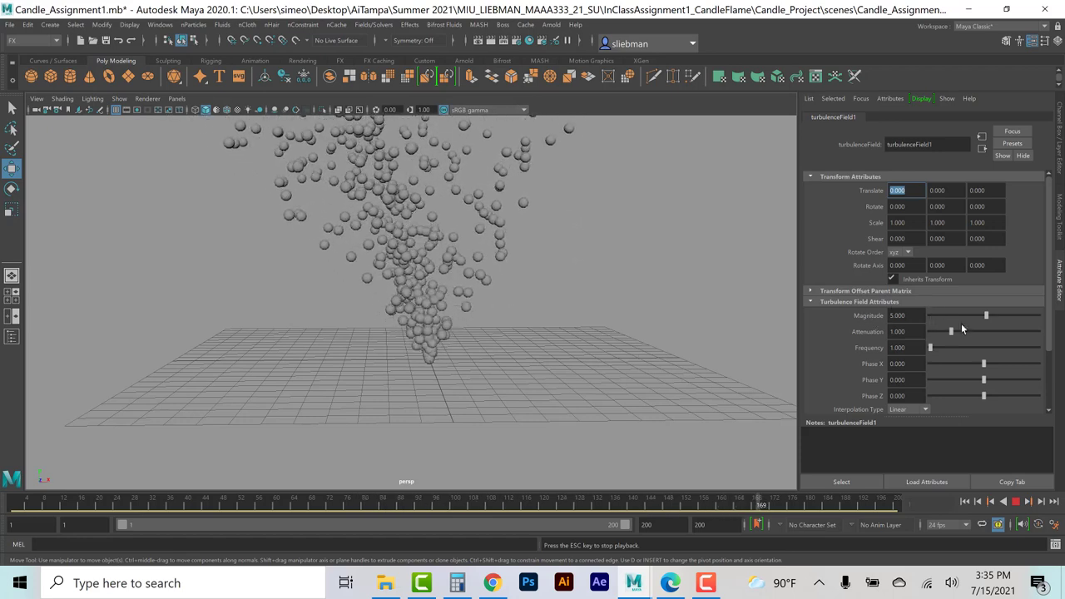
pyautogui.click(1017, 503)
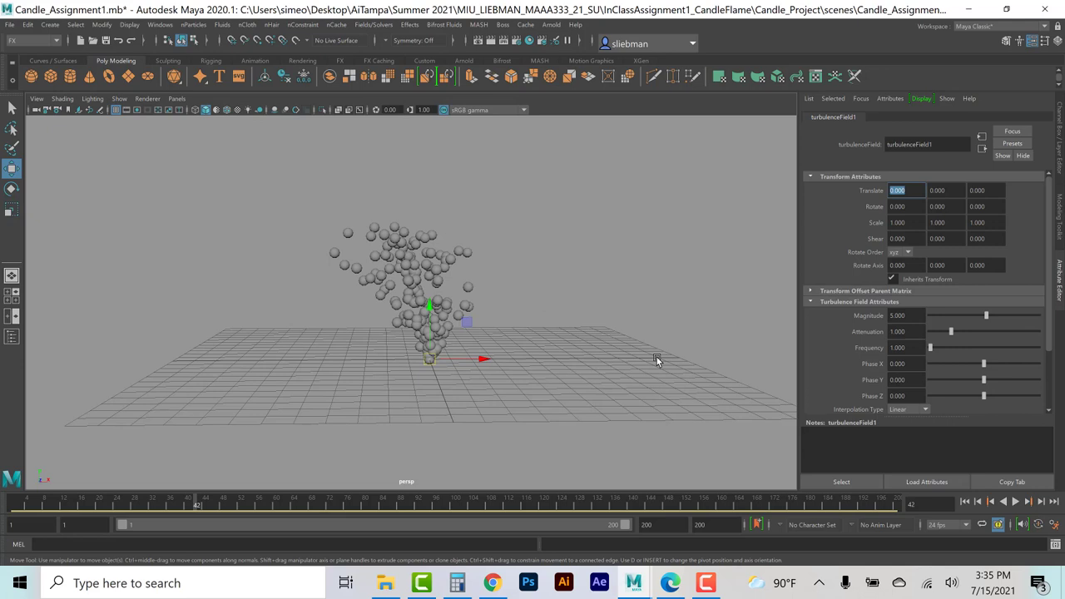
# Undo the creation of the Turbulence field on the particles.
pyautogui.hotkey('alt', 'v')
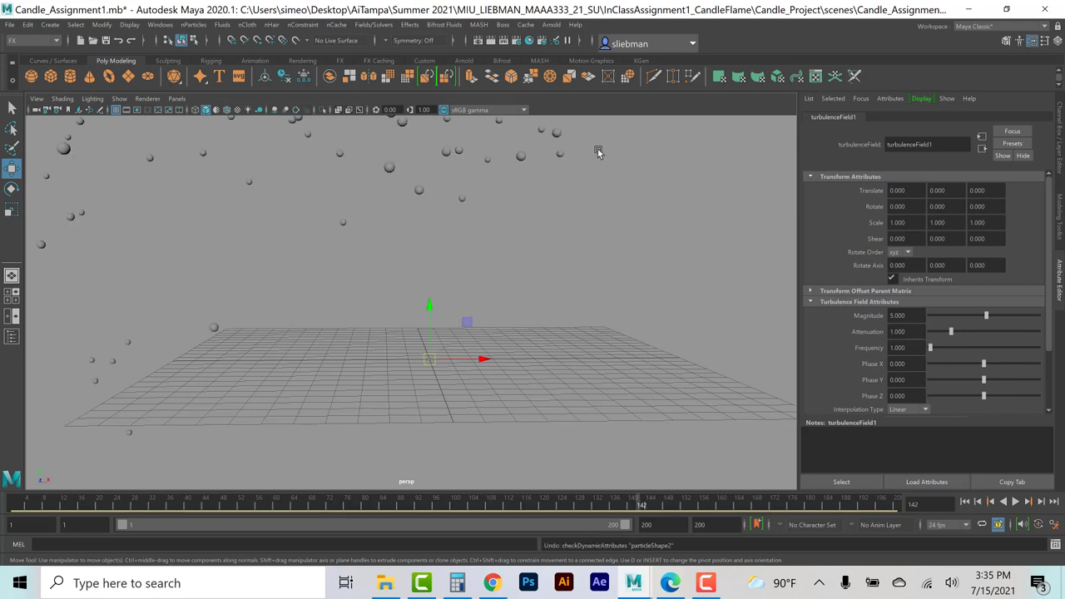
pyautogui.click(494, 200)
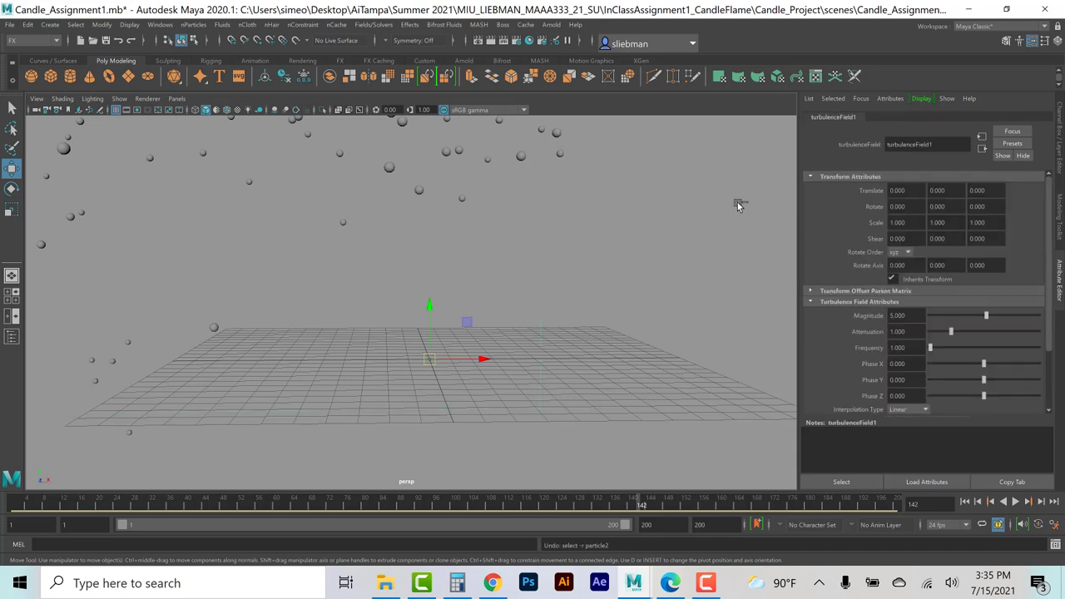
pyautogui.hotkey('ctrl', 'z')
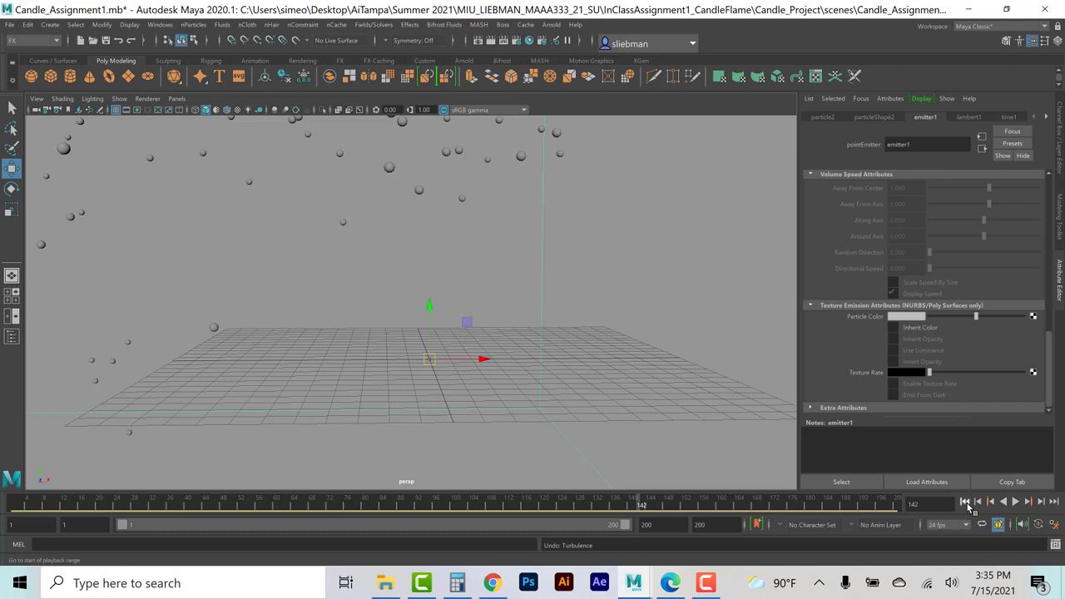
# Replay the simulation from the first frame to check the particle motion without turbulence.
pyautogui.click(965, 502)
pyautogui.click(1016, 502)
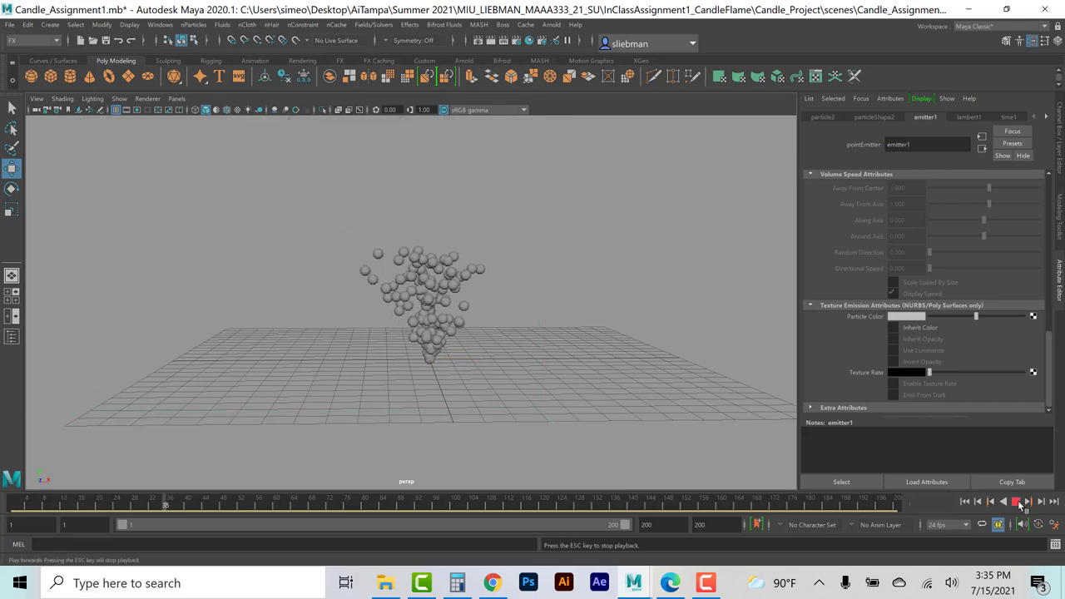
pyautogui.click(1018, 503)
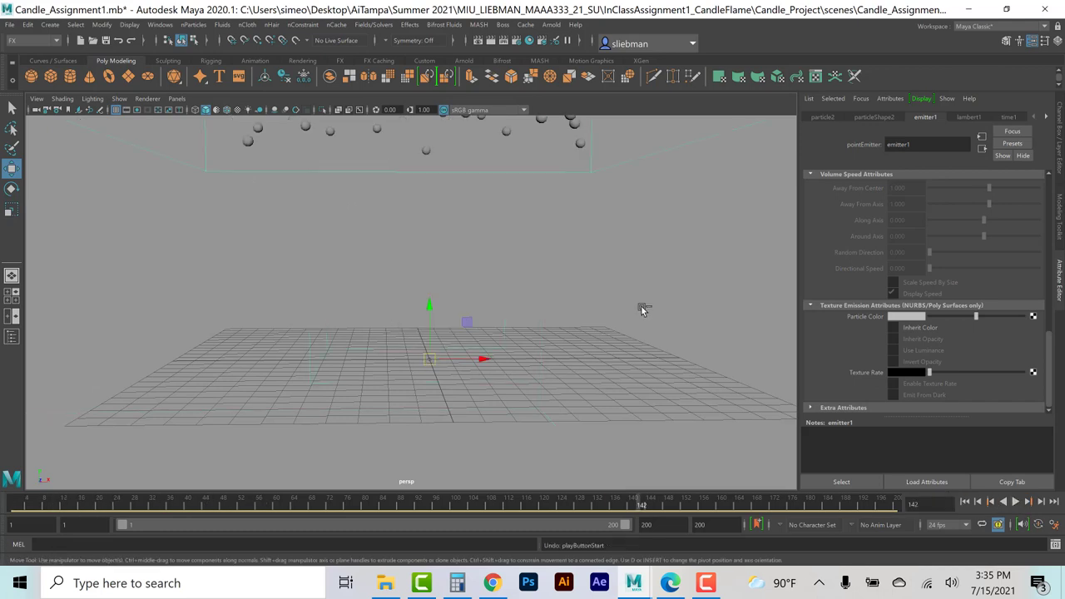
pyautogui.click(965, 502)
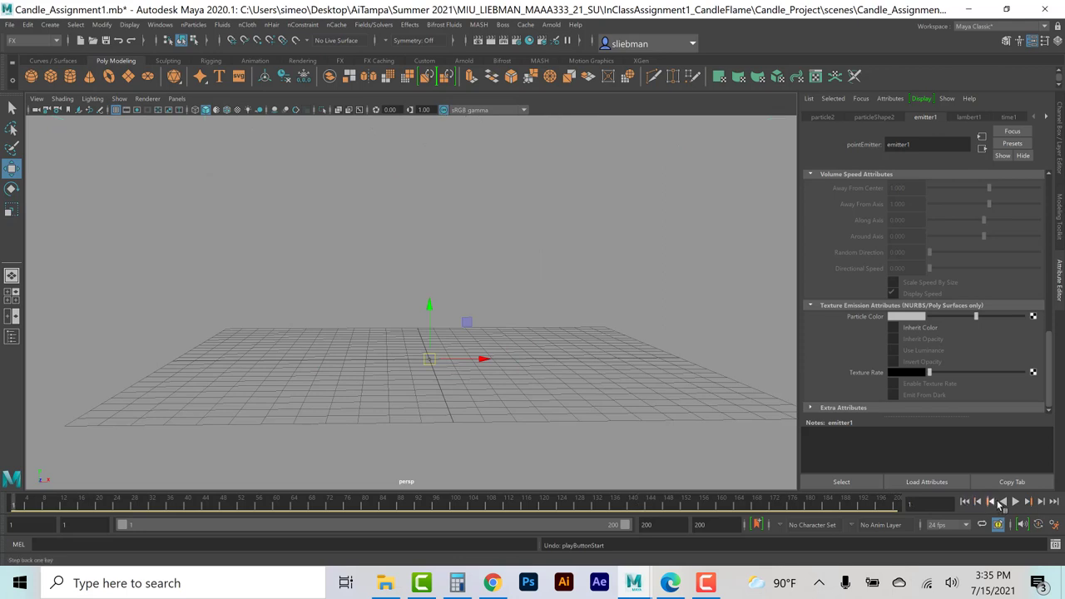
pyautogui.click(1015, 502)
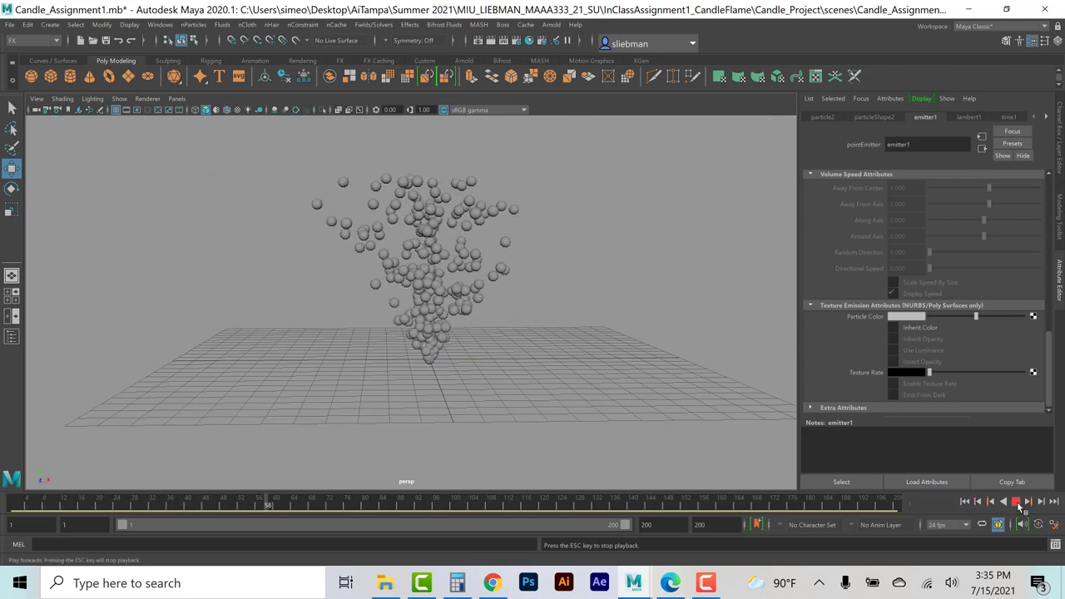
pyautogui.click(1017, 502)
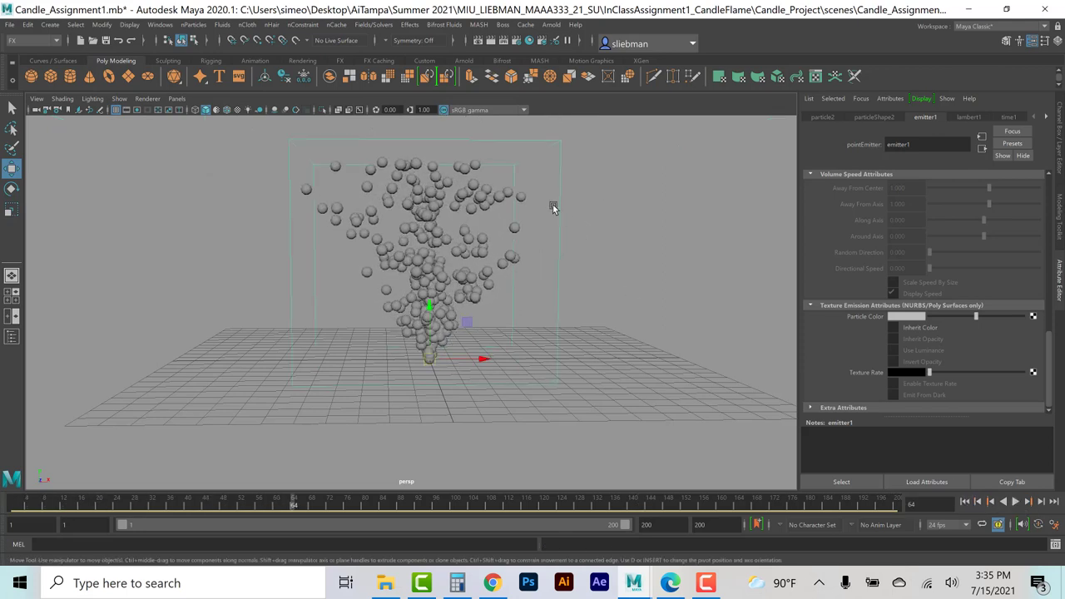
# Add a Gravity field to the selected particles.
pyautogui.click(367, 27)
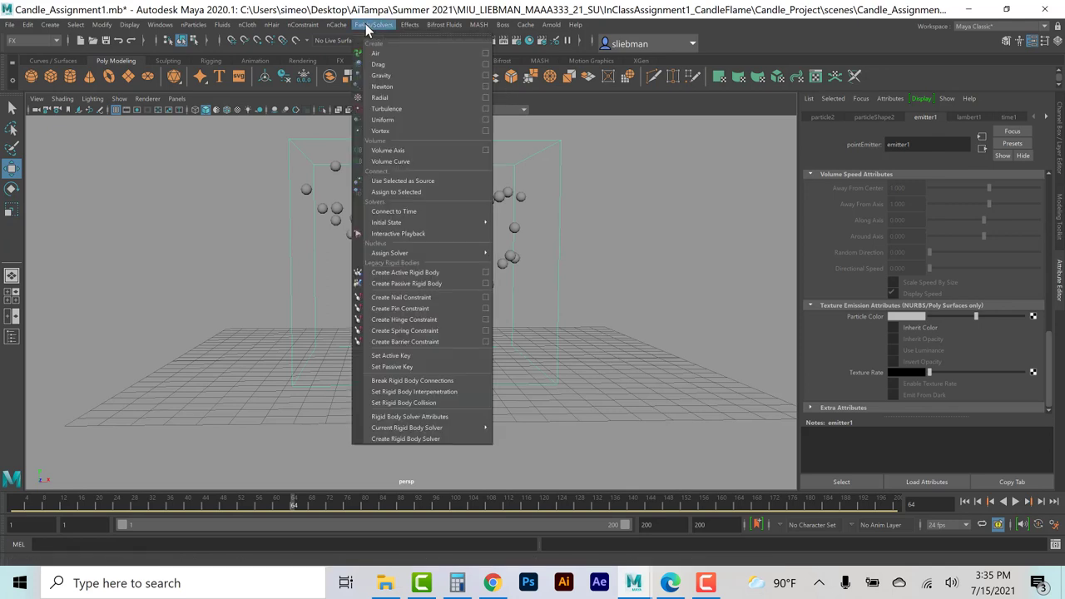
pyautogui.click(389, 77)
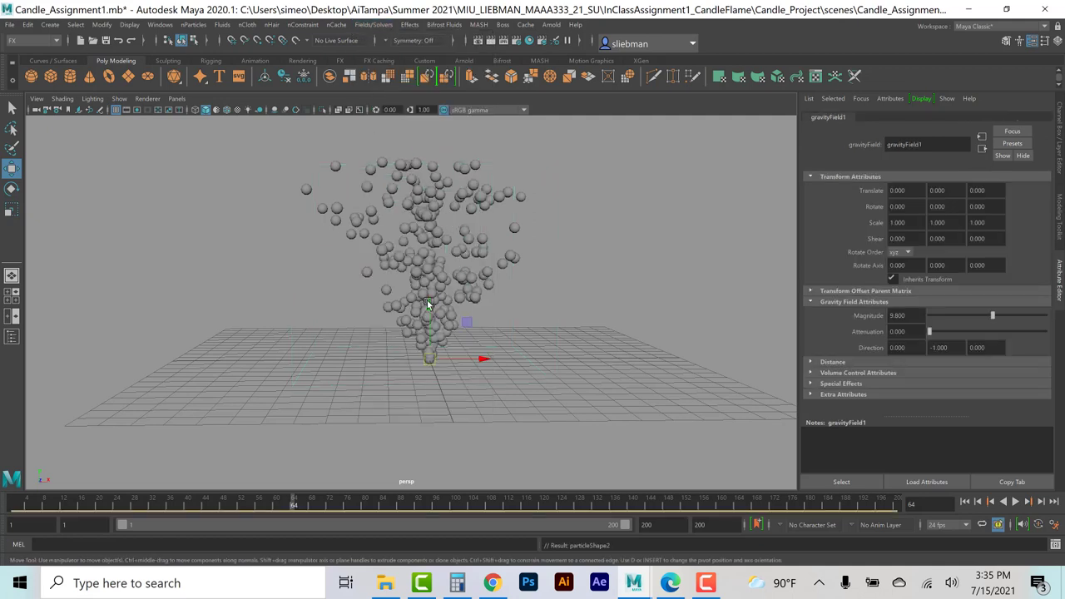
# Move the Gravity field to about X -5.1, Y 5.3 and preview the particles falling from the first frame.
pyautogui.moveTo(428, 301); pyautogui.dragTo(430, 187)
pyautogui.moveTo(473, 246); pyautogui.dragTo(366, 245)
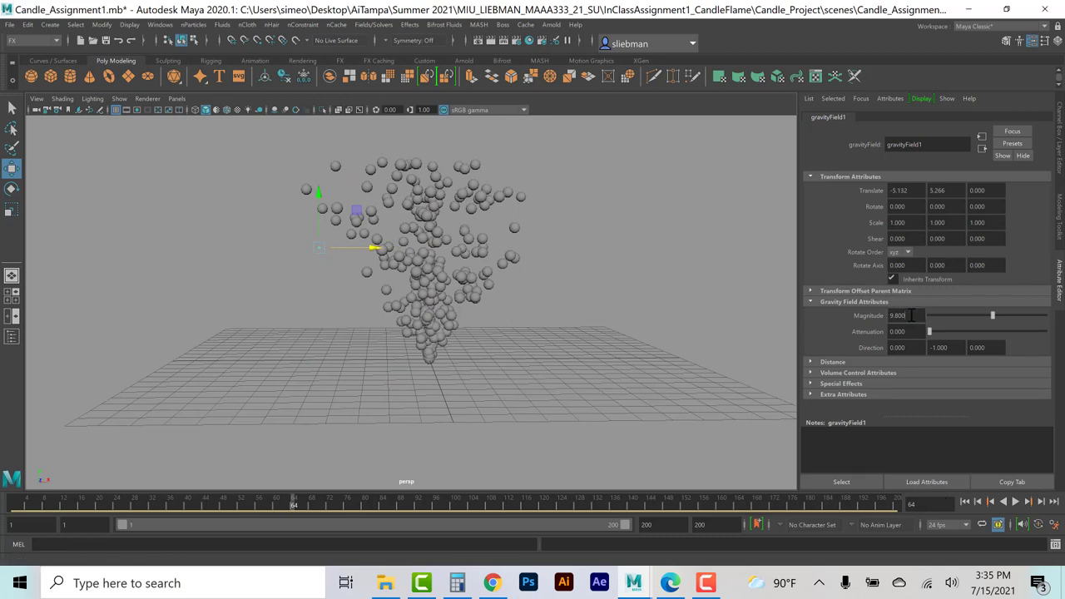
pyautogui.moveTo(911, 315); pyautogui.dragTo(891, 319)
pyautogui.click(964, 502)
pyautogui.click(1015, 501)
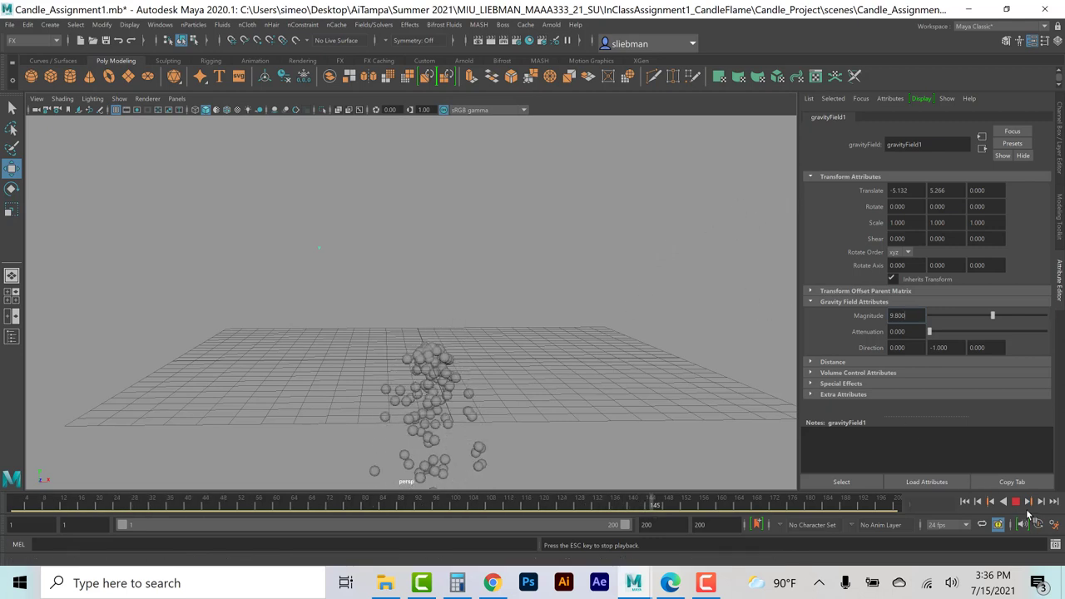
pyautogui.press('Escape')
# Set the particle emitter's Speed to about 7.78 and Speed Random to about 1.35, and replay from the first frame.
pyautogui.click(445, 388)
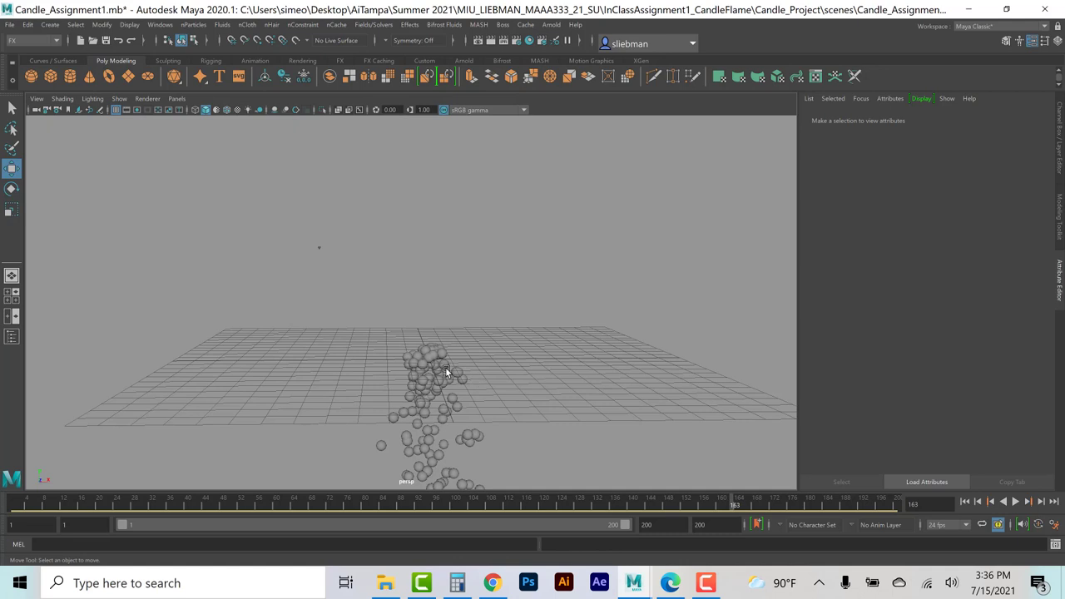
pyautogui.click(593, 310)
pyautogui.scroll(5, 881, 316)
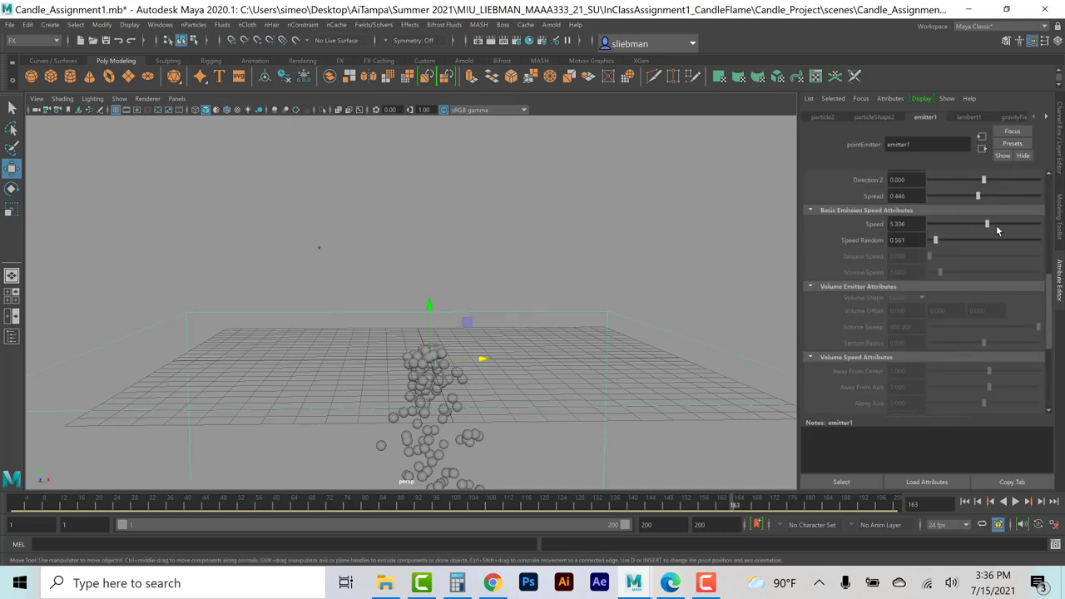
pyautogui.moveTo(936, 240); pyautogui.dragTo(943, 239)
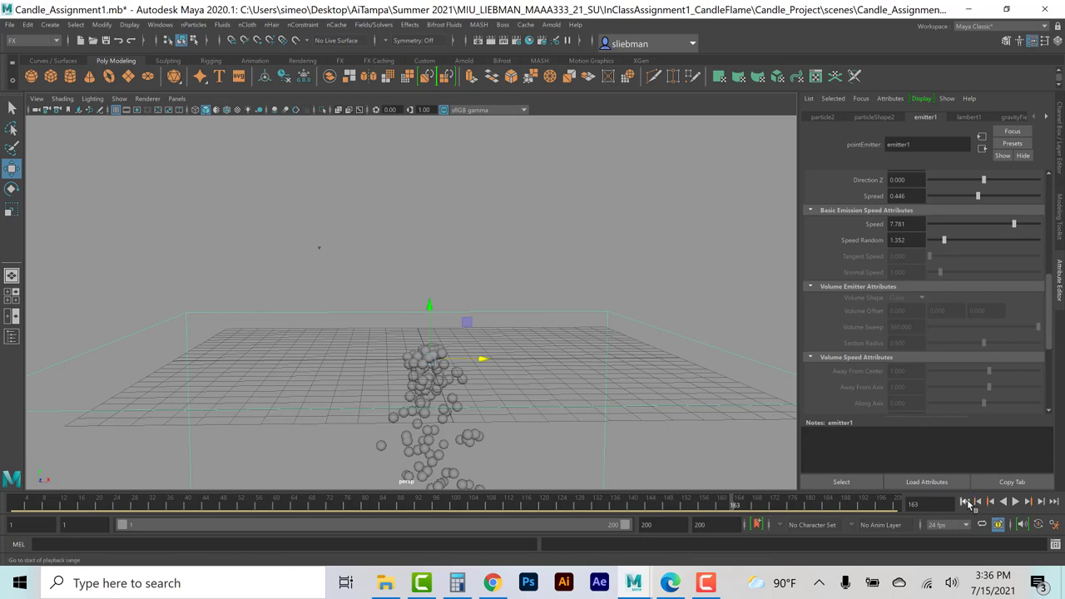
pyautogui.click(964, 501)
pyautogui.click(1015, 502)
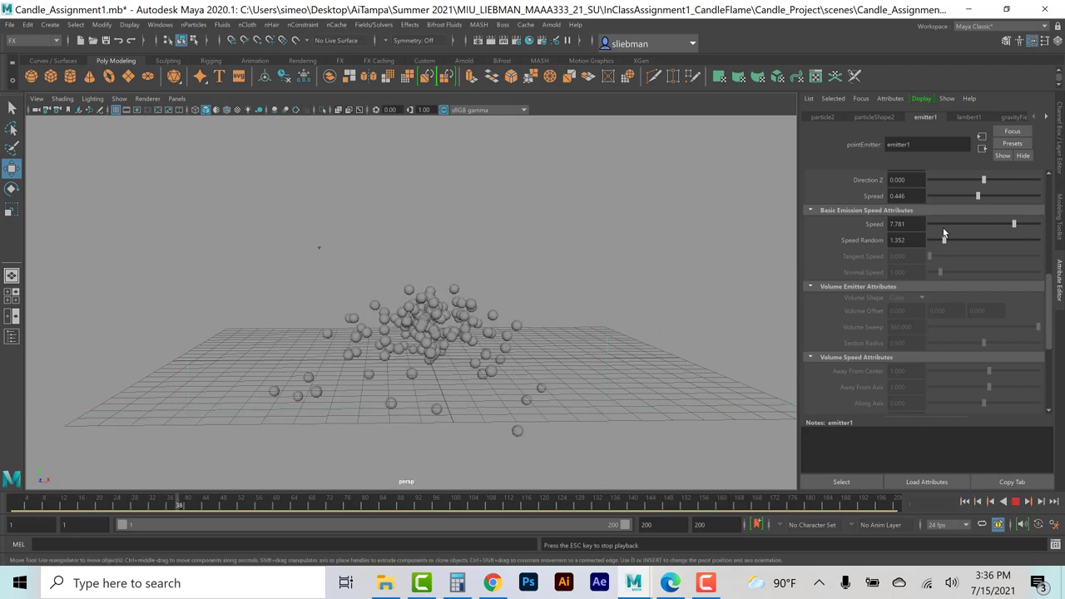
# Raise the emitter's Speed to about 9.46 during playback and stop after viewing the particle fountain from another angle.
pyautogui.moveTo(1013, 223); pyautogui.dragTo(1032, 227)
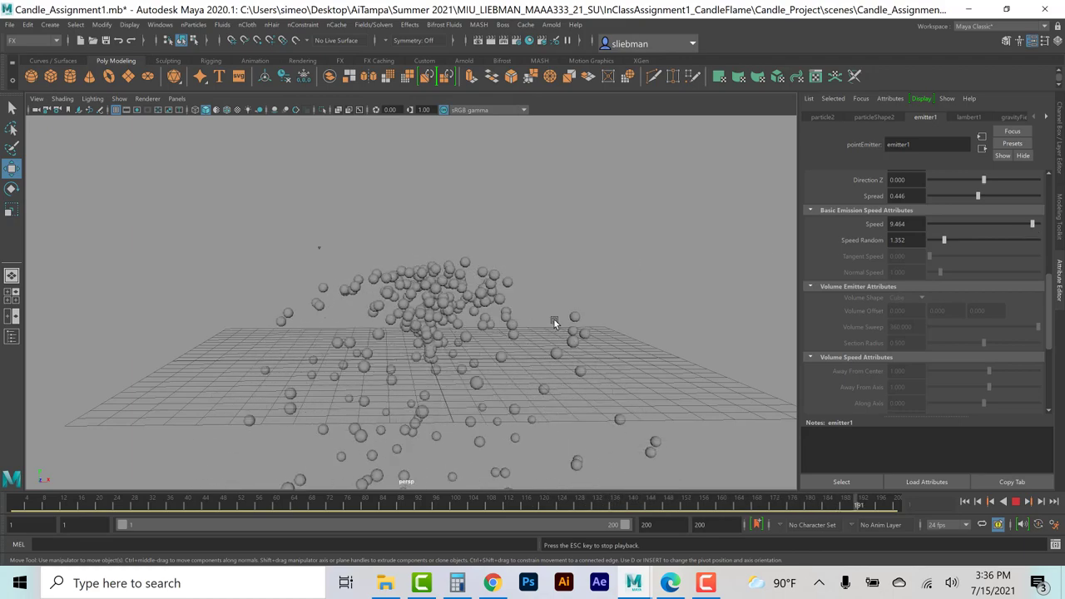
pyautogui.keyDown('alt'); pyautogui.moveTo(554, 320); pyautogui.dragTo(578, 332); pyautogui.keyUp('alt')
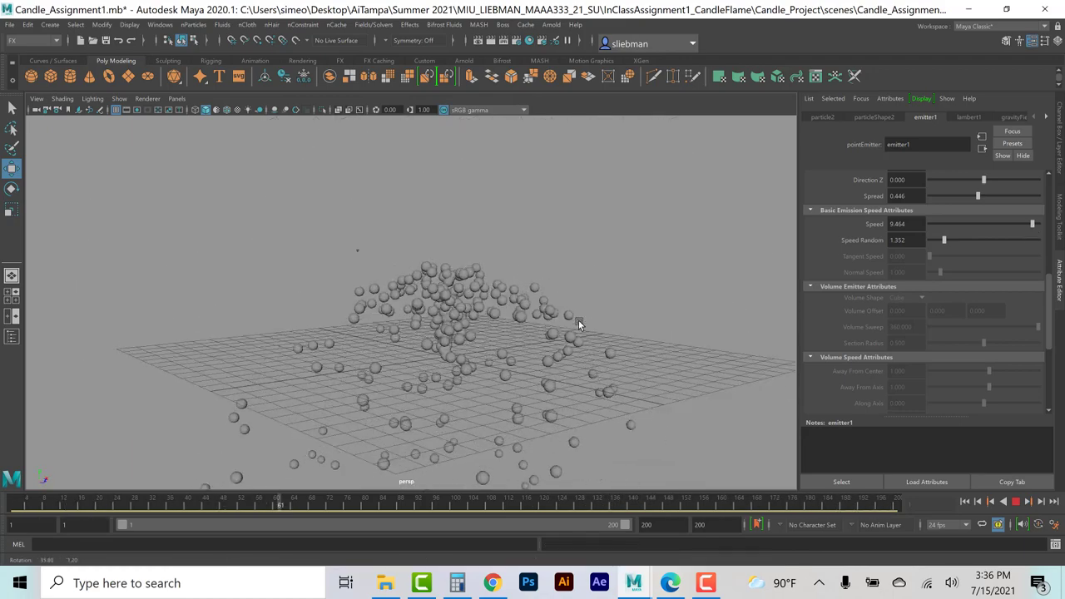
pyautogui.click(1016, 502)
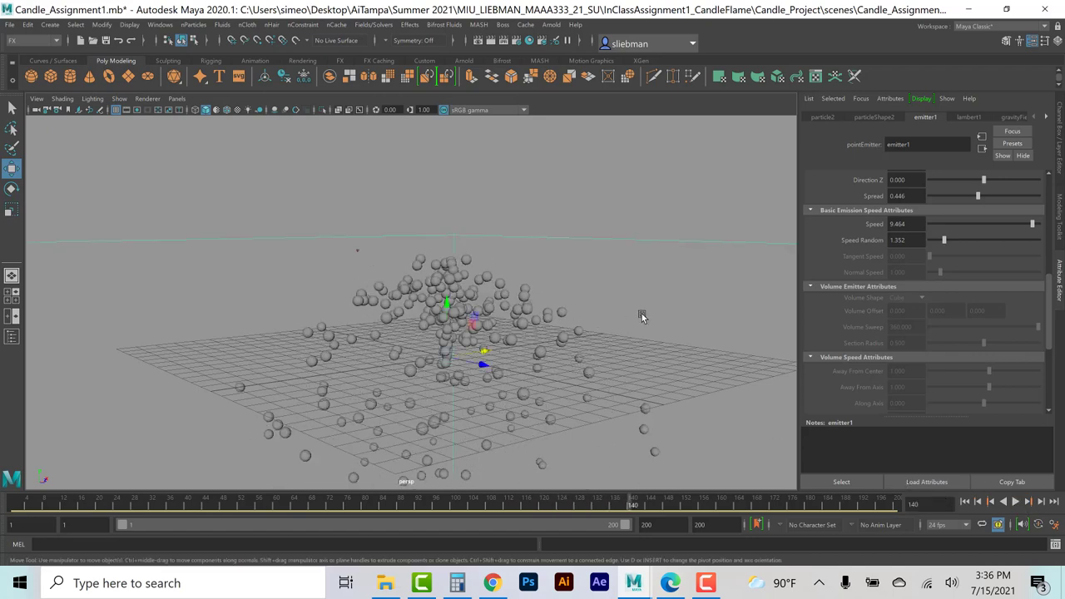
# Return to the first frame, raise the emitter above the grid, and preview the particle fountain.
pyautogui.click(594, 197)
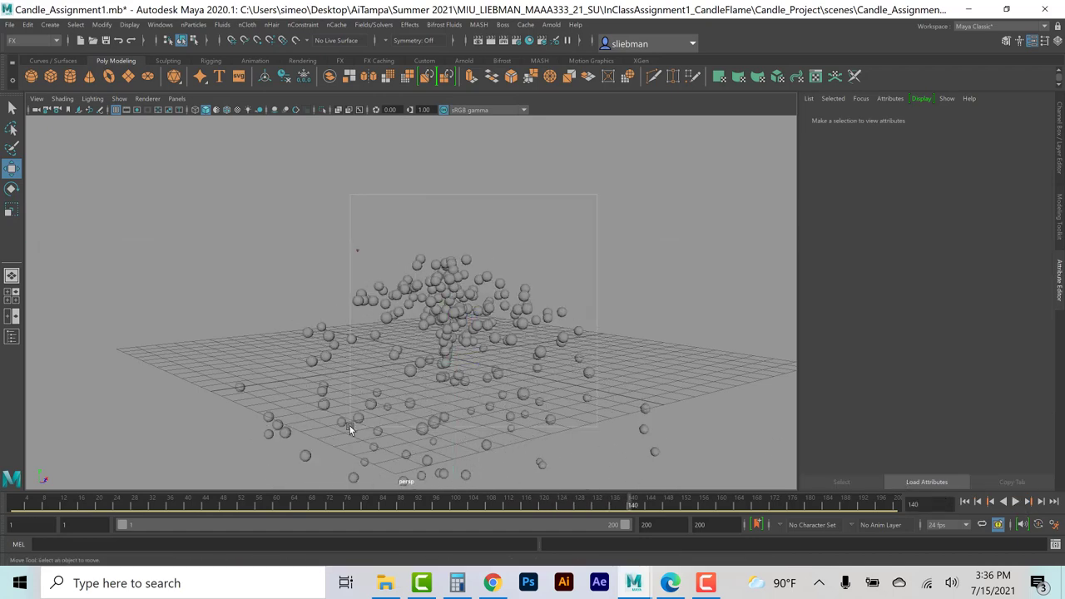
pyautogui.click(356, 249)
pyautogui.click(965, 502)
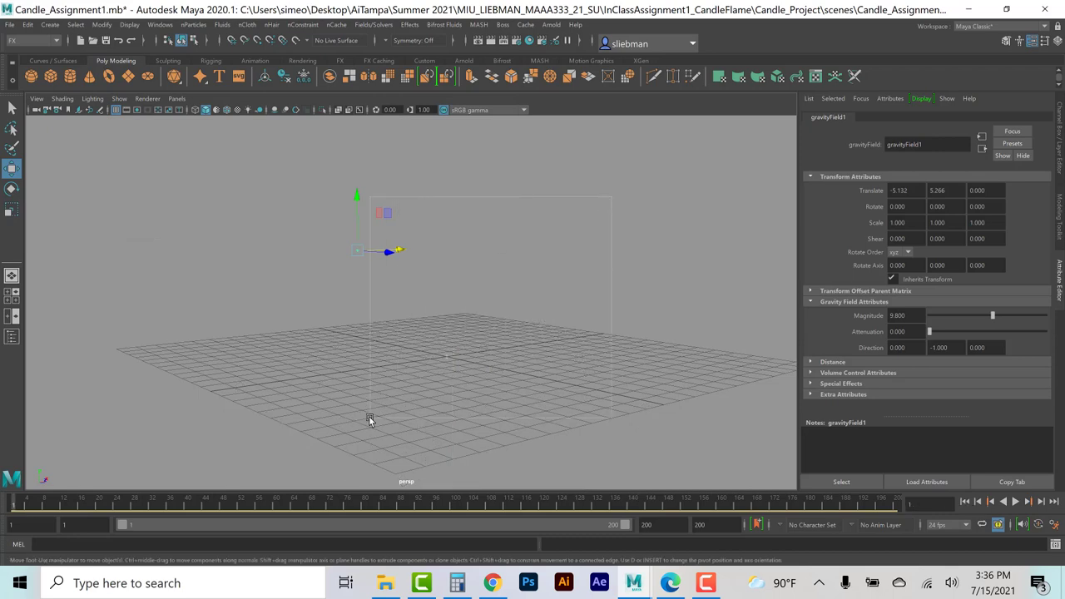
pyautogui.click(444, 323)
pyautogui.moveTo(444, 322); pyautogui.dragTo(447, 242)
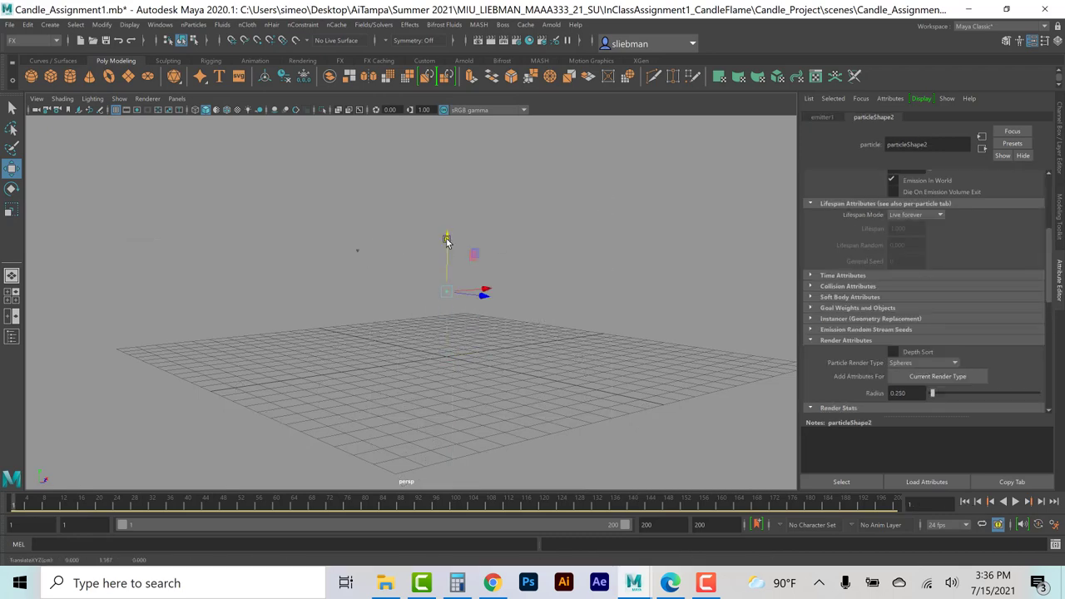
pyautogui.keyDown('alt'); pyautogui.moveTo(687, 423); pyautogui.dragTo(670, 433); pyautogui.keyUp('alt')
pyautogui.click(1015, 502)
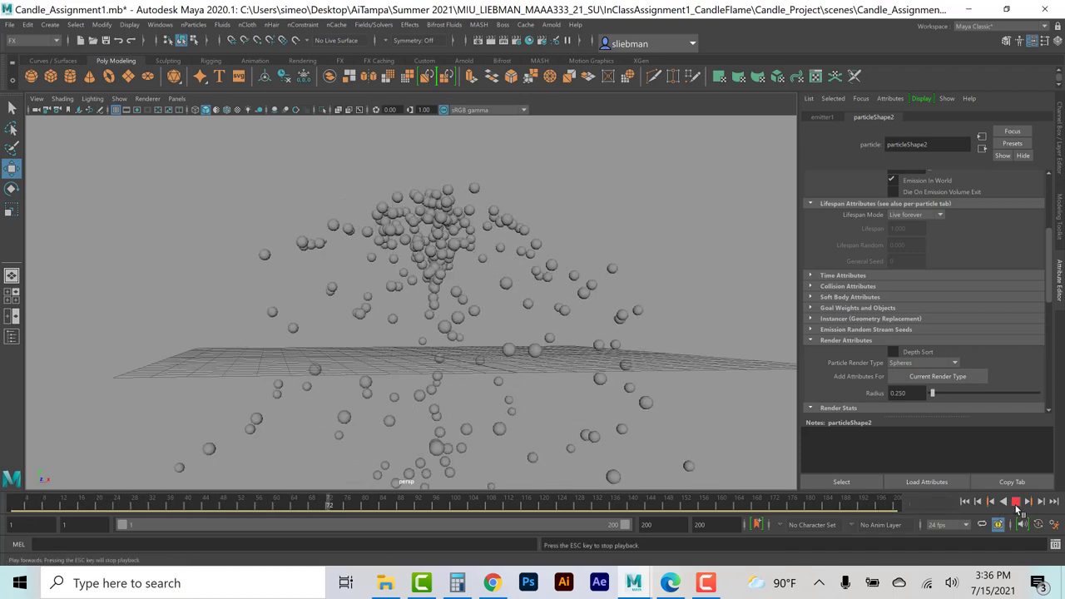
pyautogui.press('Escape')
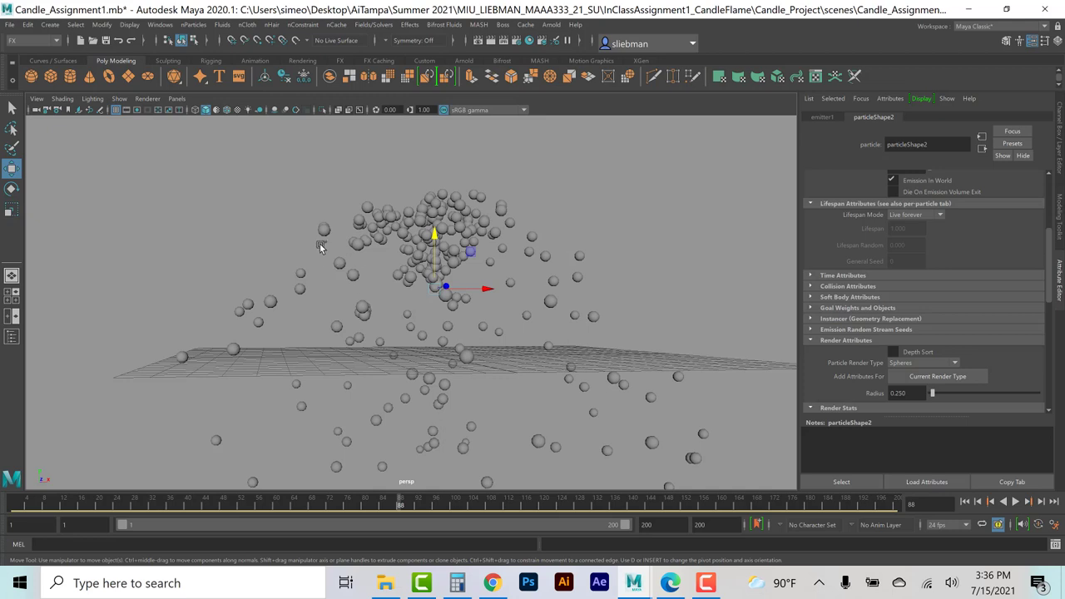
# Create a polygon plane at the origin and scale it uniformly to about 24.
pyautogui.click(129, 76)
pyautogui.press('r')
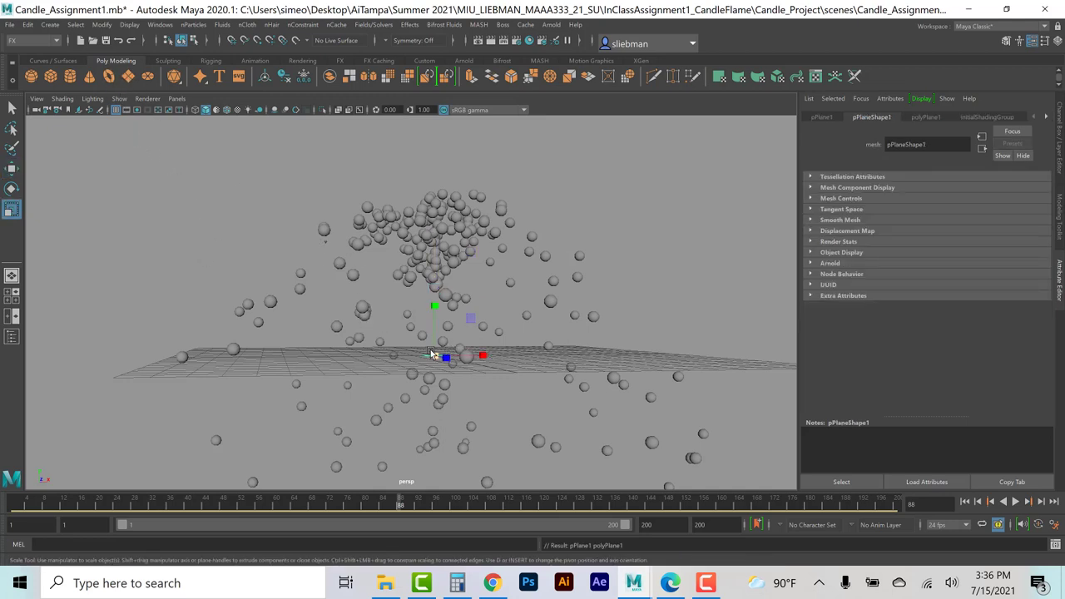
pyautogui.moveTo(432, 355); pyautogui.dragTo(422, 333)
# Make the particles collide with the polygon plane using the legacy Make Collide command.
pyautogui.click(470, 210)
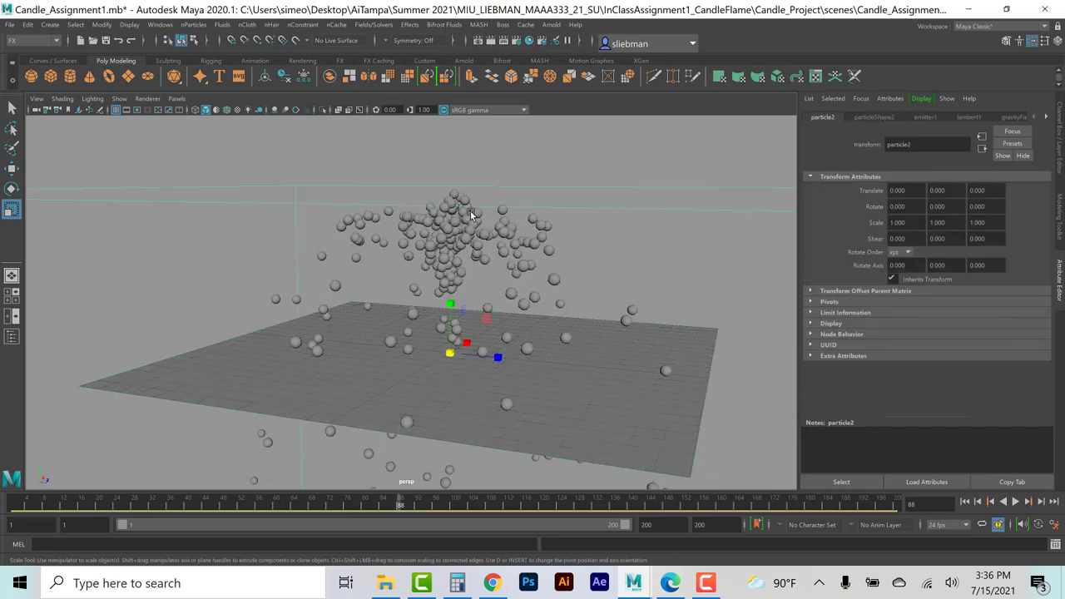
pyautogui.click(608, 385)
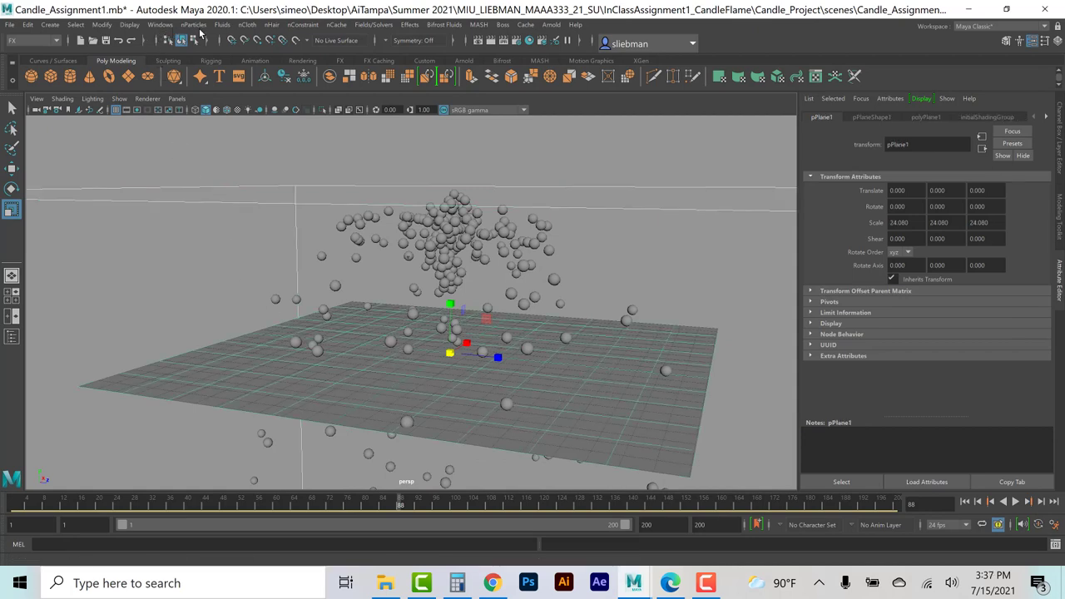
pyautogui.click(373, 24)
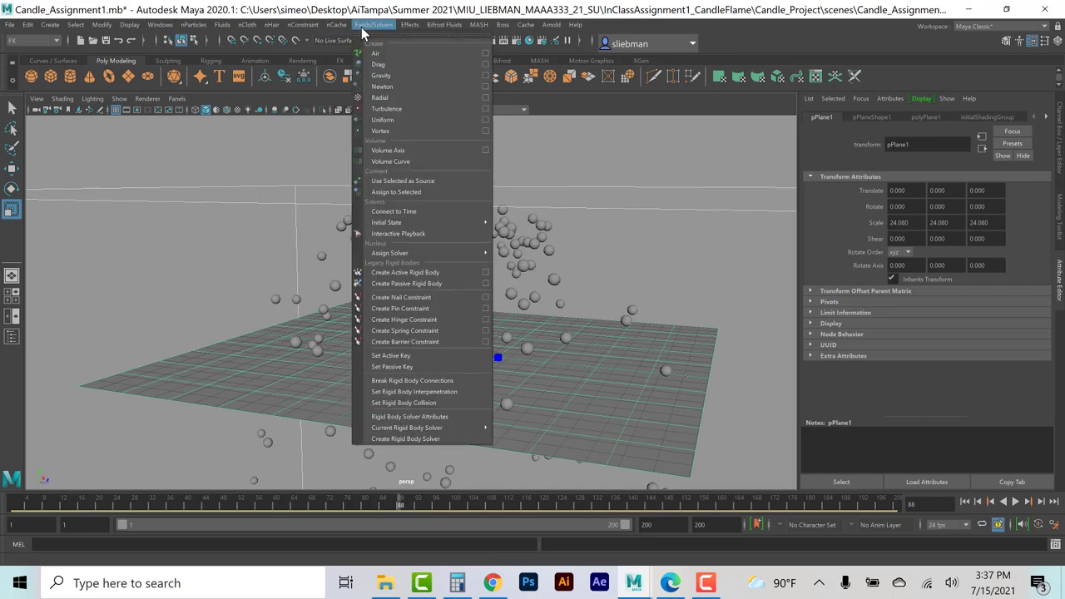
pyautogui.click(360, 32)
pyautogui.click(198, 25)
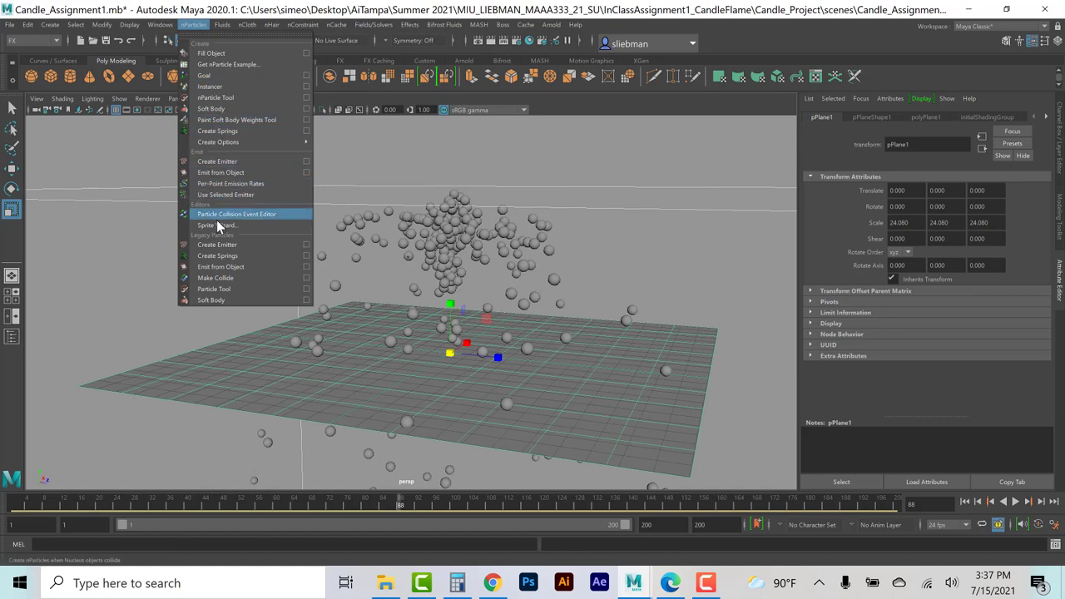
pyautogui.click(216, 279)
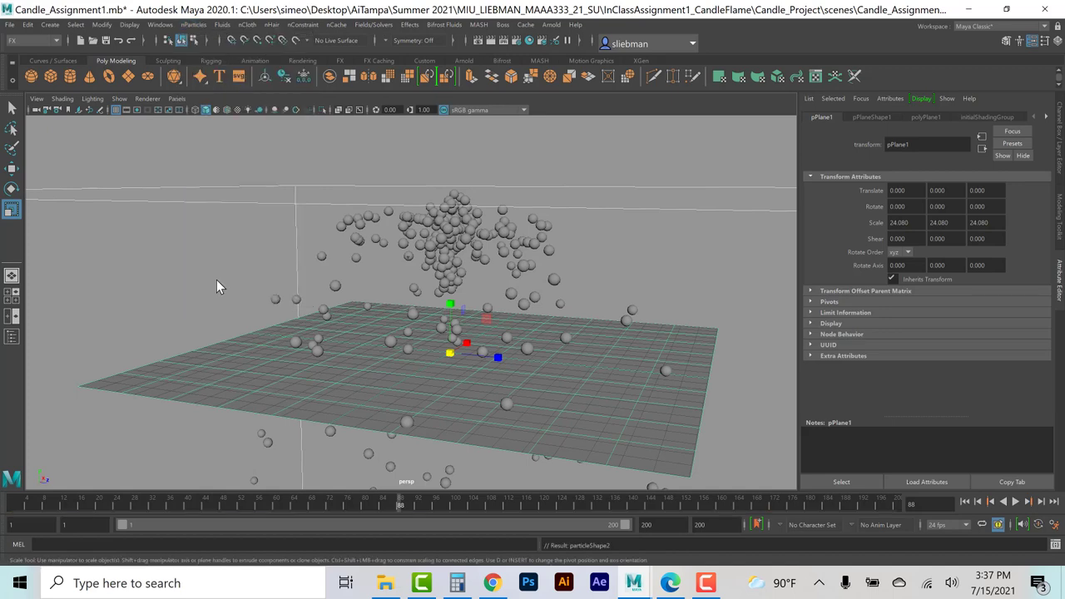
# Play the simulation from the first frame to check how the particles collide with the plane.
pyautogui.click(965, 502)
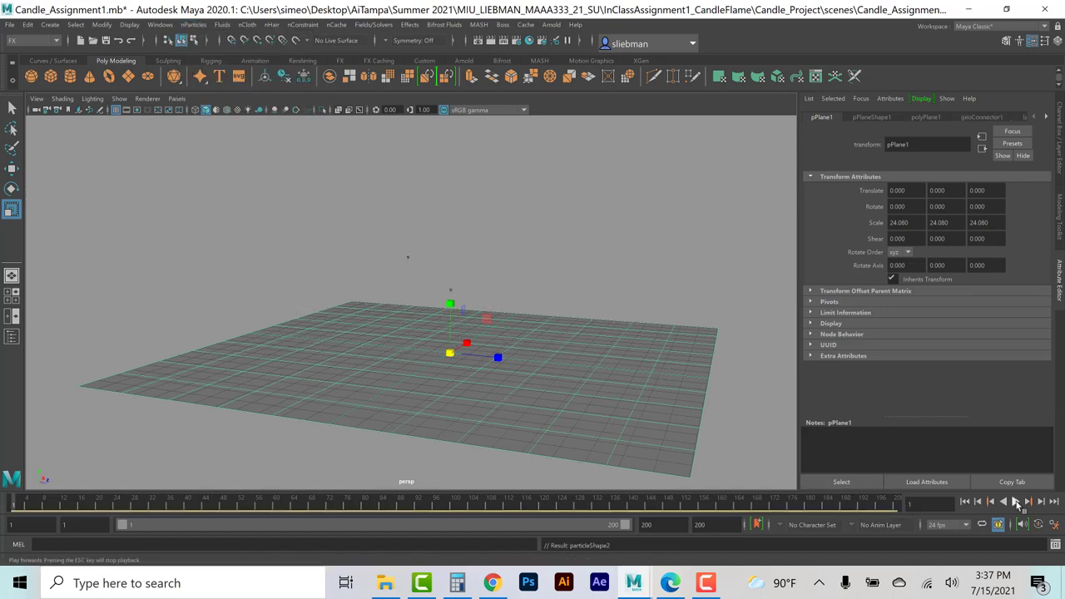
pyautogui.click(1015, 502)
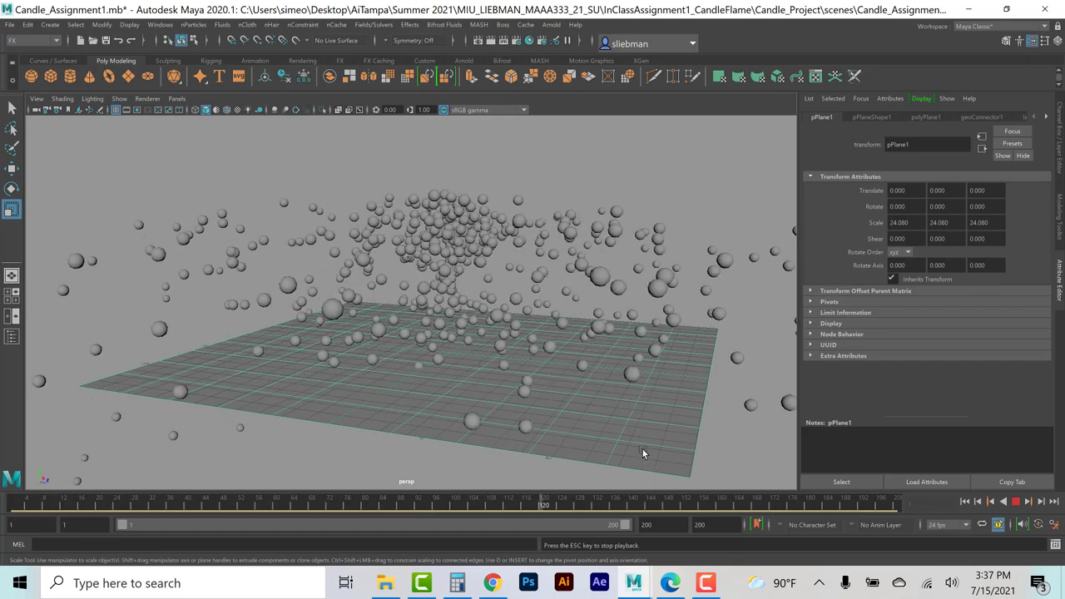
pyautogui.click(1015, 502)
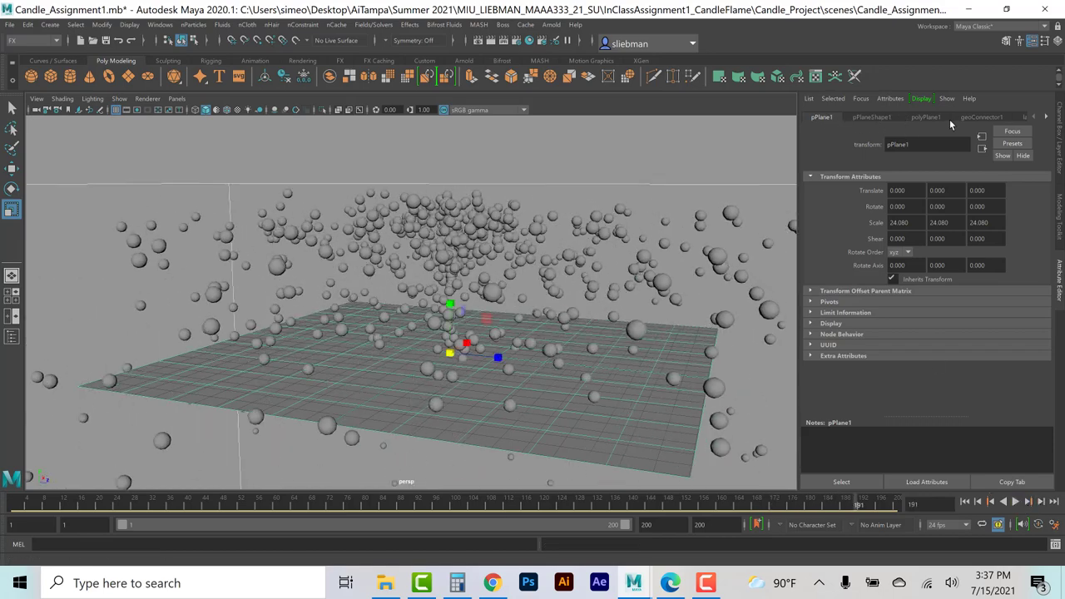
# Set the plane's collision Resilience to 0.123 and Friction to 0.322, replay the simulation, and return to the first frame.
pyautogui.click(975, 117)
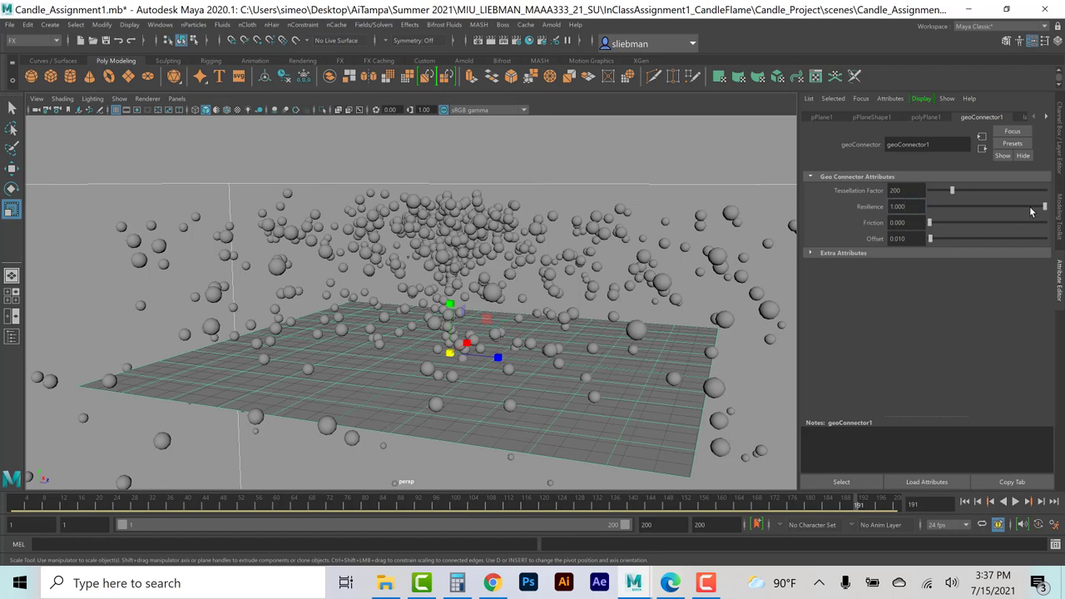
pyautogui.moveTo(949, 205); pyautogui.dragTo(966, 232)
pyautogui.click(965, 500)
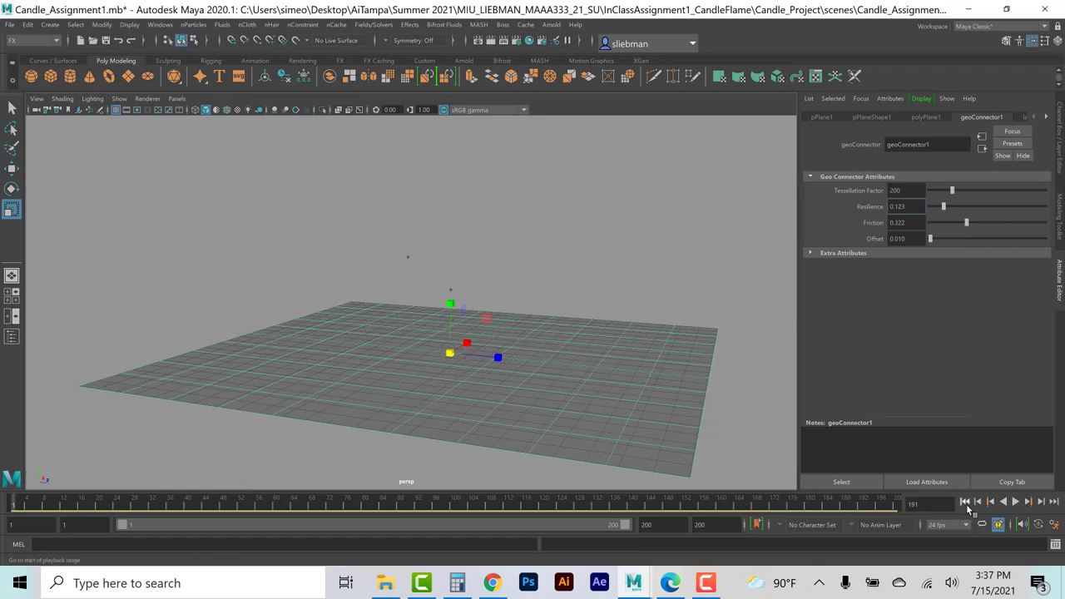
pyautogui.click(1016, 501)
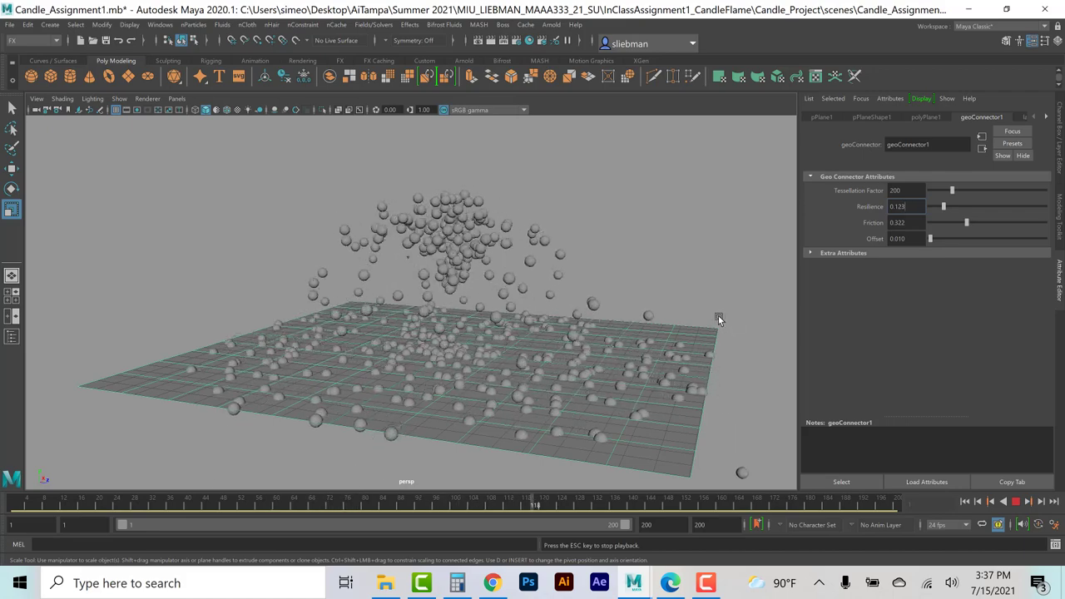
pyautogui.click(1015, 502)
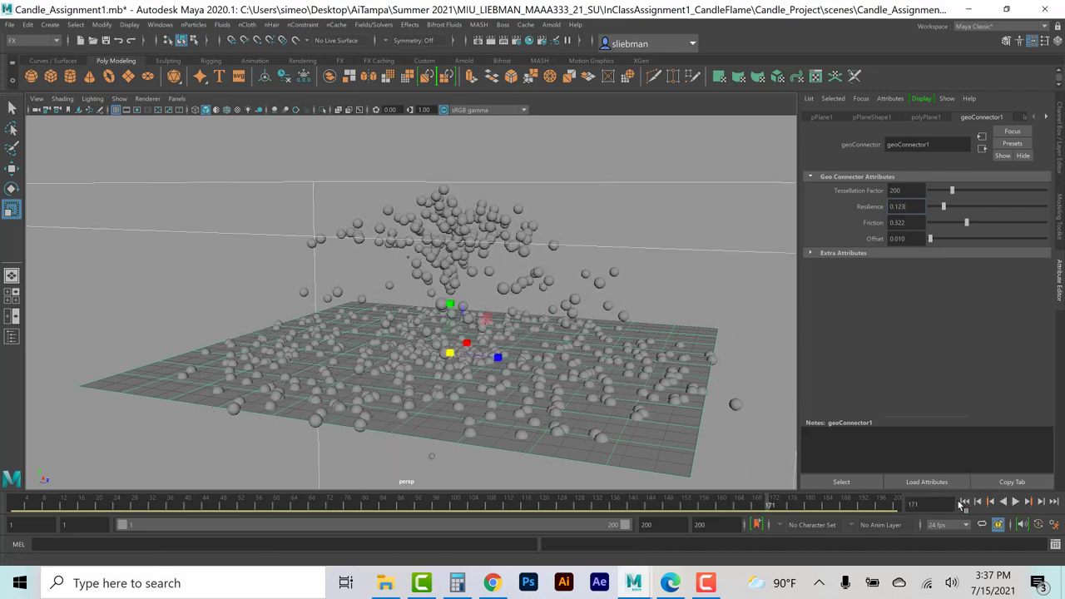
pyautogui.click(966, 501)
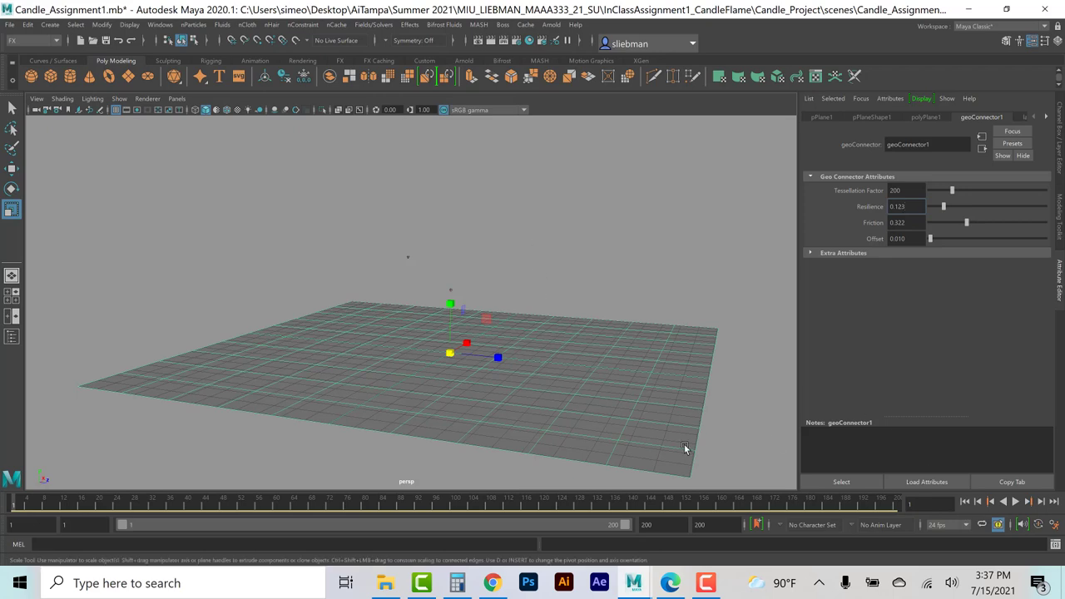
pyautogui.click(706, 582)
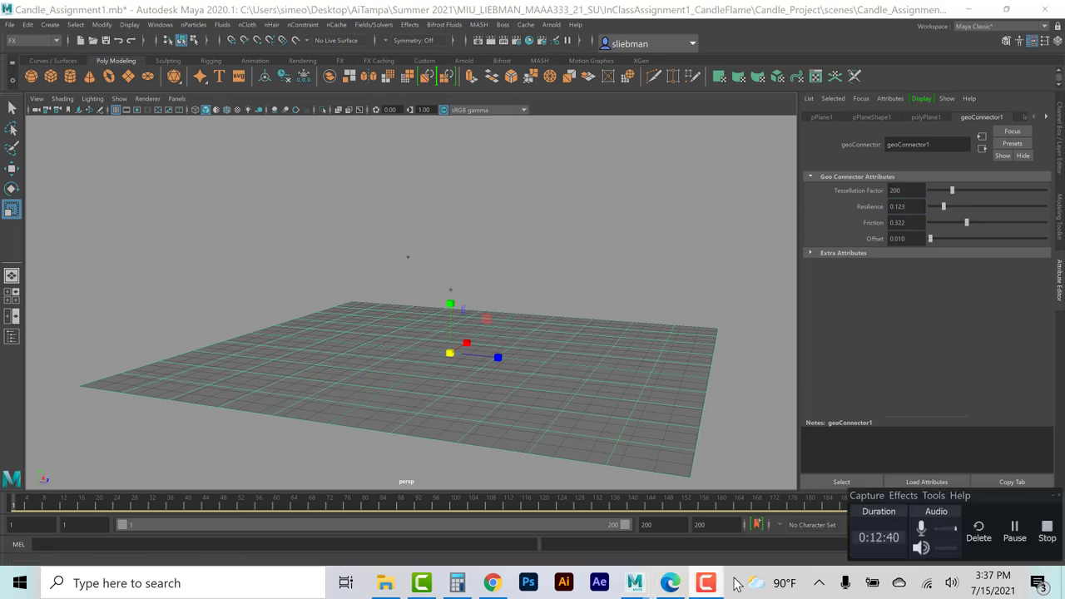
pyautogui.click(1014, 532)
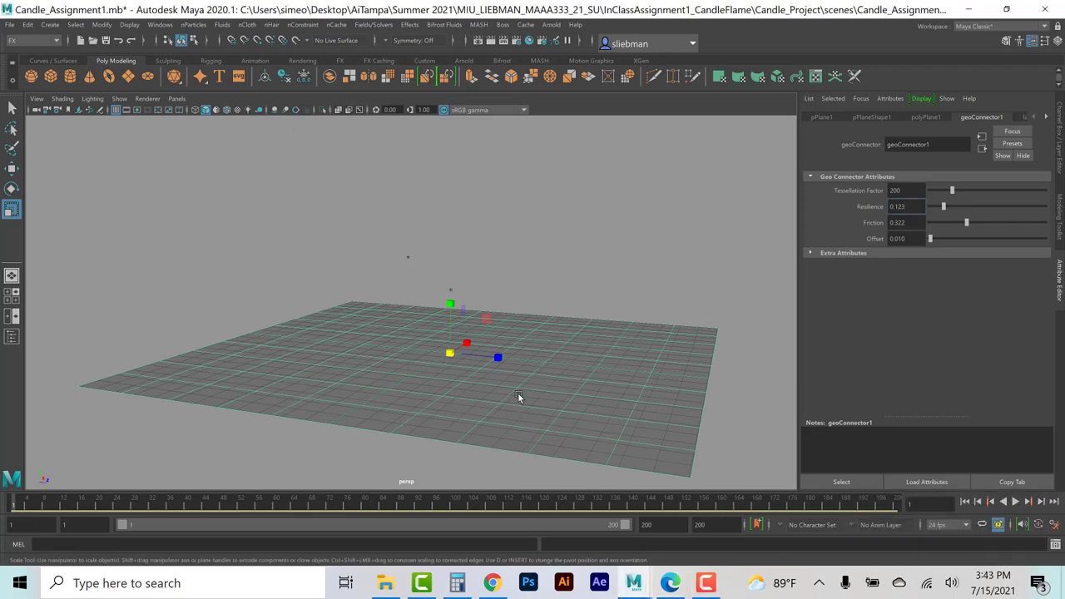
# Clear the scene by deleting the collision plane, the particle emitter and the Gravity field.
pyautogui.keyDown('alt'); pyautogui.moveTo(398, 357); pyautogui.dragTo(290, 248); pyautogui.keyUp('alt')
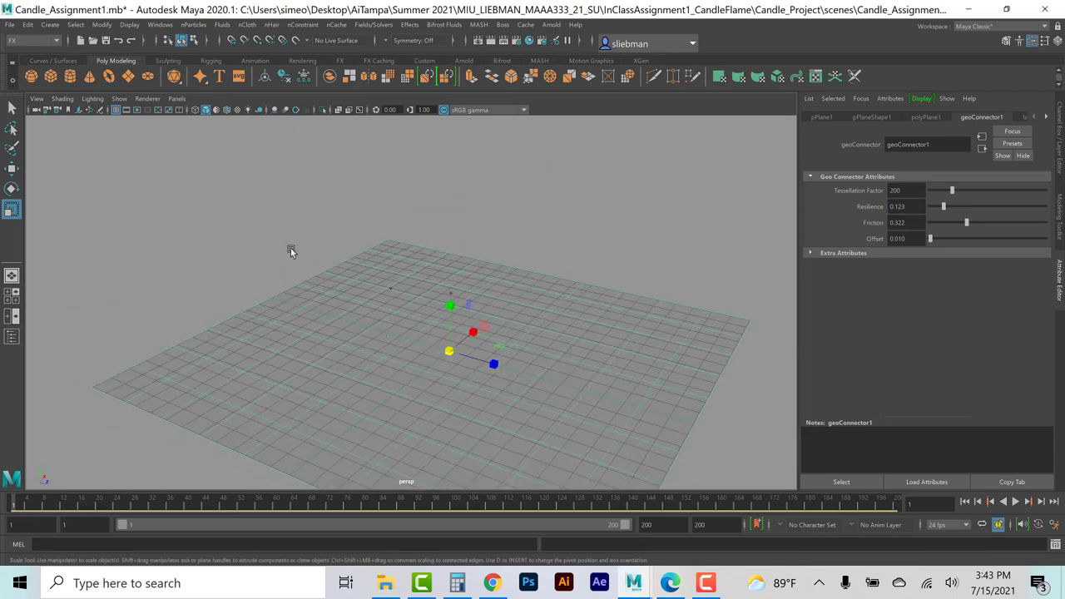
pyautogui.click(372, 308)
pyautogui.click(558, 427)
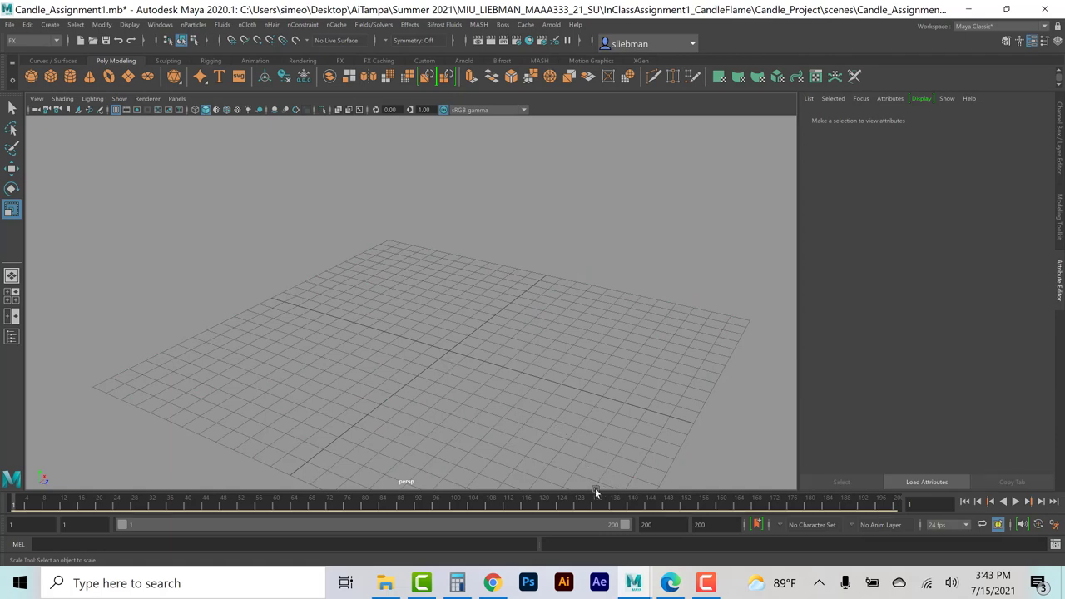
# Switch to the particles tutorial PDF in Microsoft Edge and read its description and the start of the candle flame section.
pyautogui.click(670, 582)
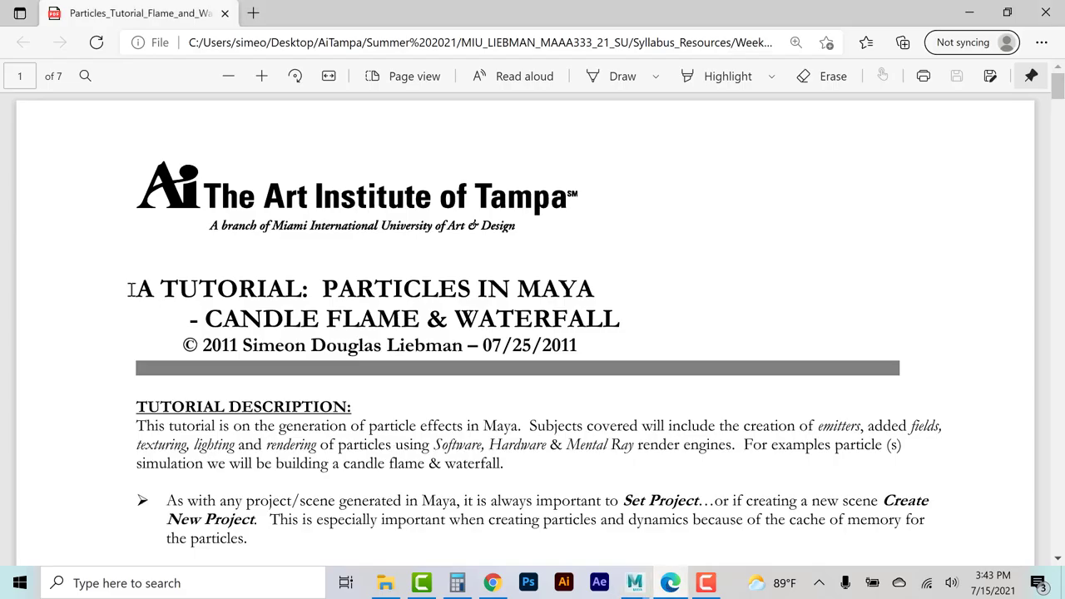
pyautogui.scroll(-2, 548, 308)
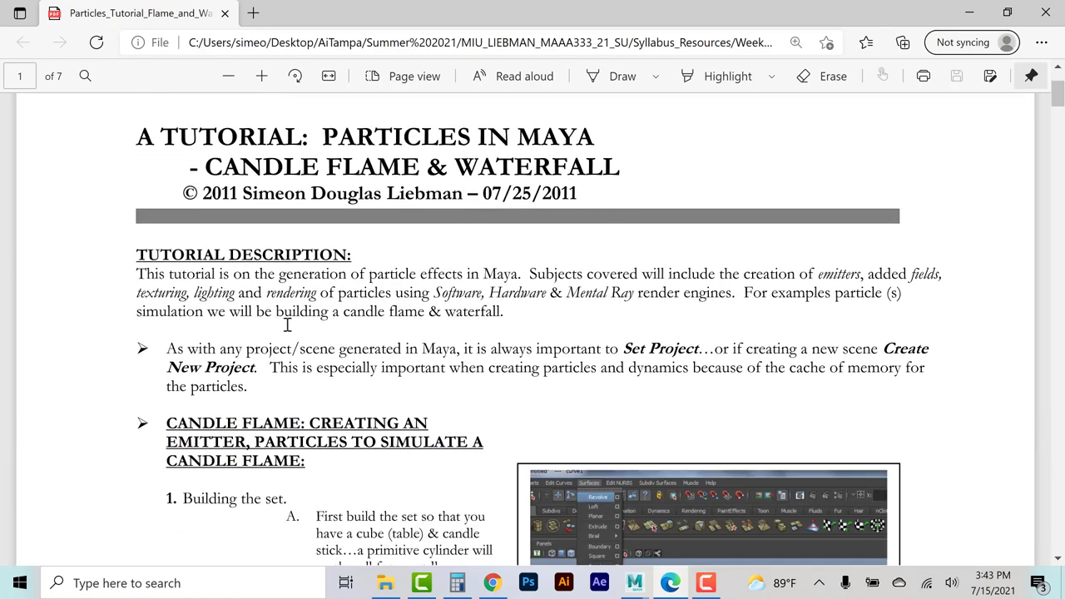
pyautogui.scroll(-1, 296, 319)
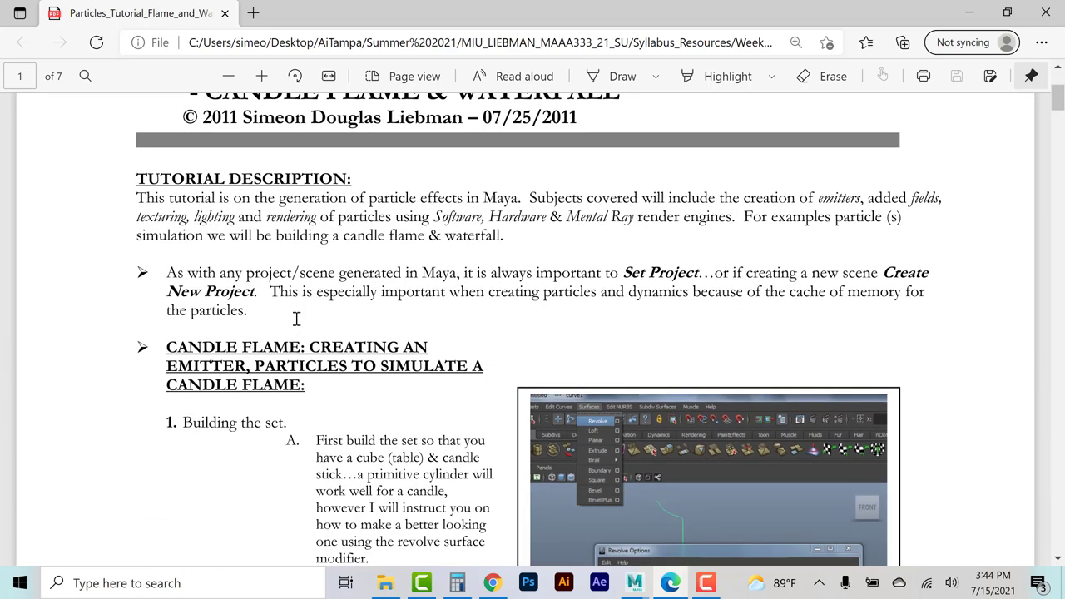
# Read the PDF's candle flame instructions on building the set, from the table cube to revolving the candle profile curve.
pyautogui.scroll(-1, 296, 319)
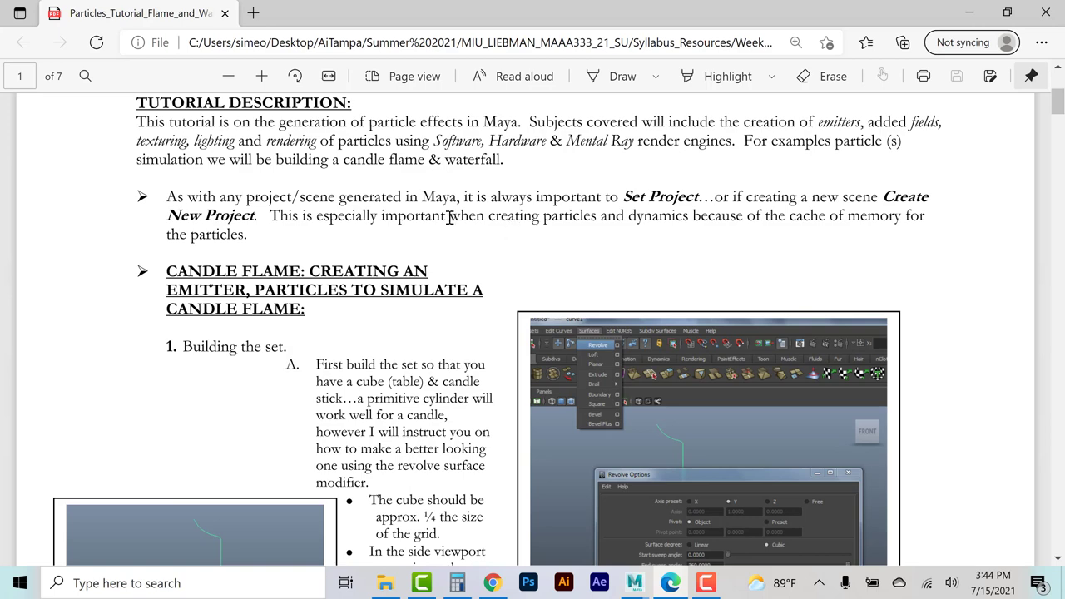
pyautogui.scroll(-2, 449, 217)
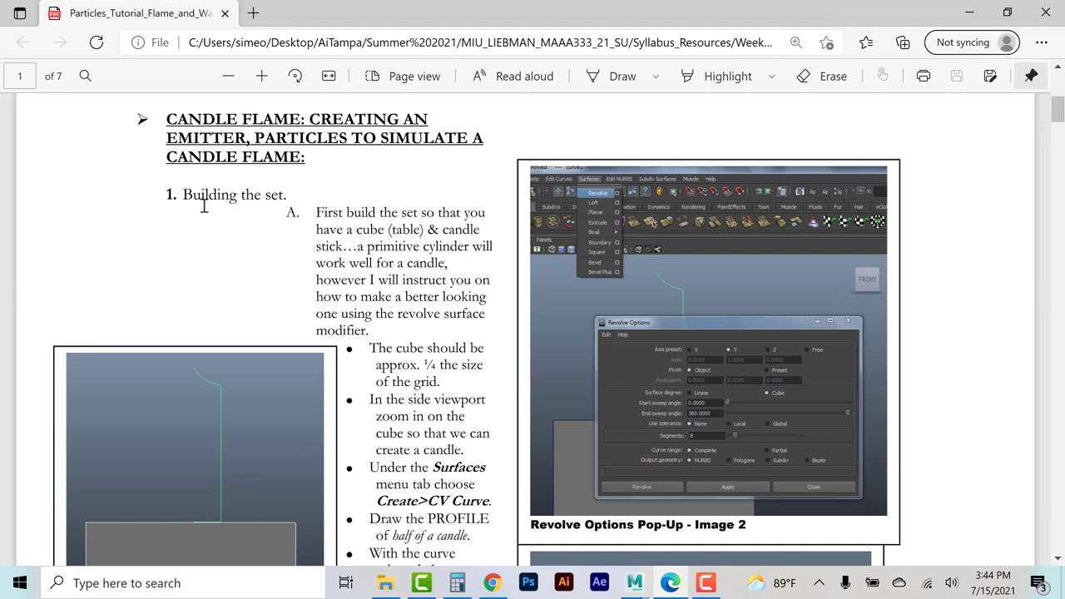
pyautogui.scroll(-1, 363, 218)
pyautogui.scroll(-1, 364, 219)
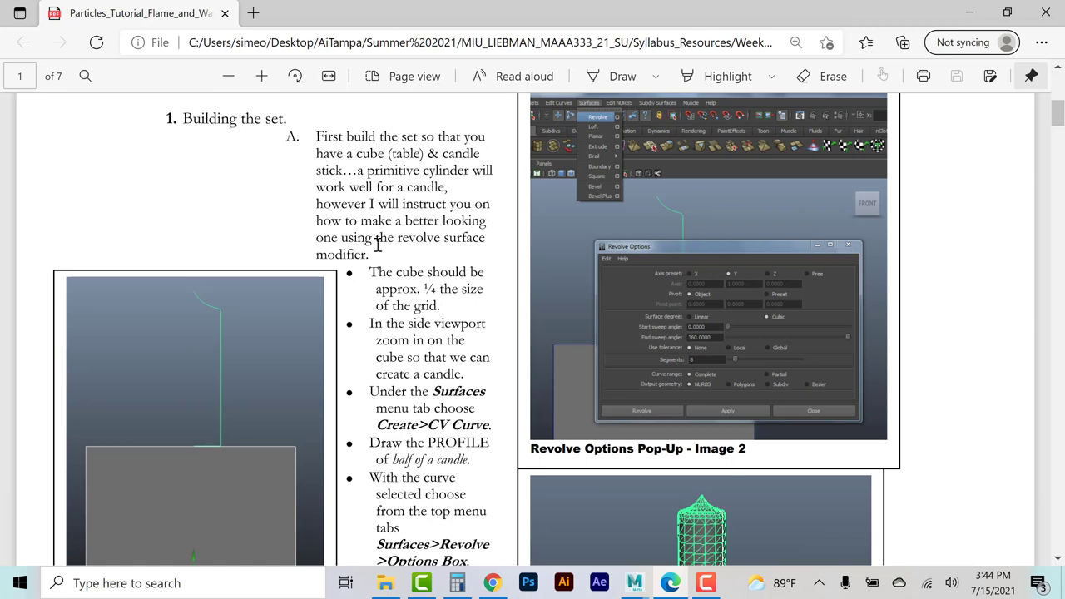
pyautogui.scroll(-1, 424, 326)
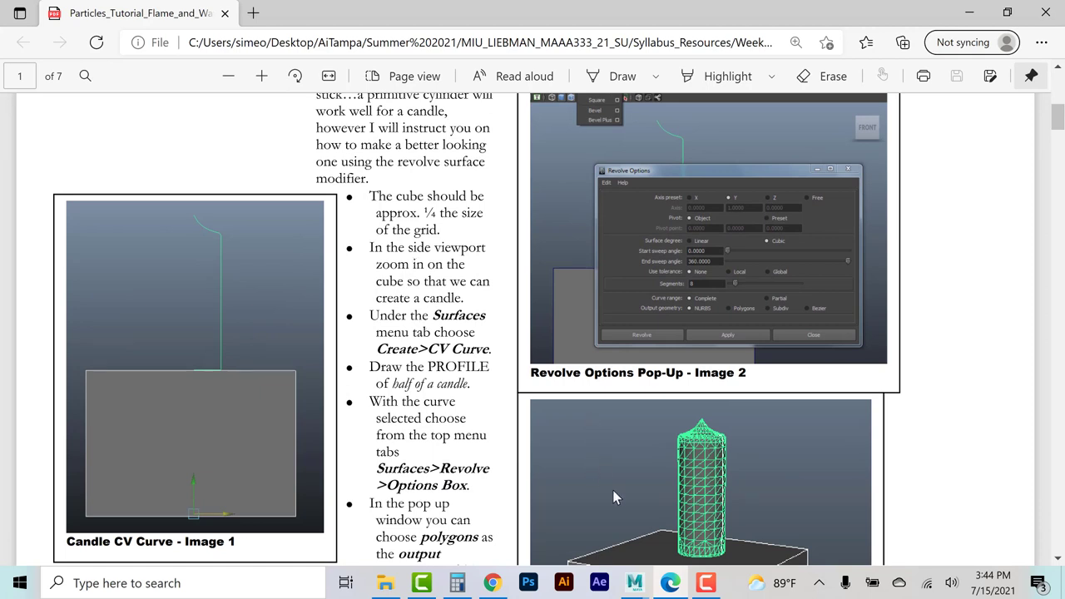
# Switch back to Maya, create a polygon plane at the origin and scale it uniformly to about 24 to cover the grid.
pyautogui.click(634, 583)
pyautogui.click(688, 532)
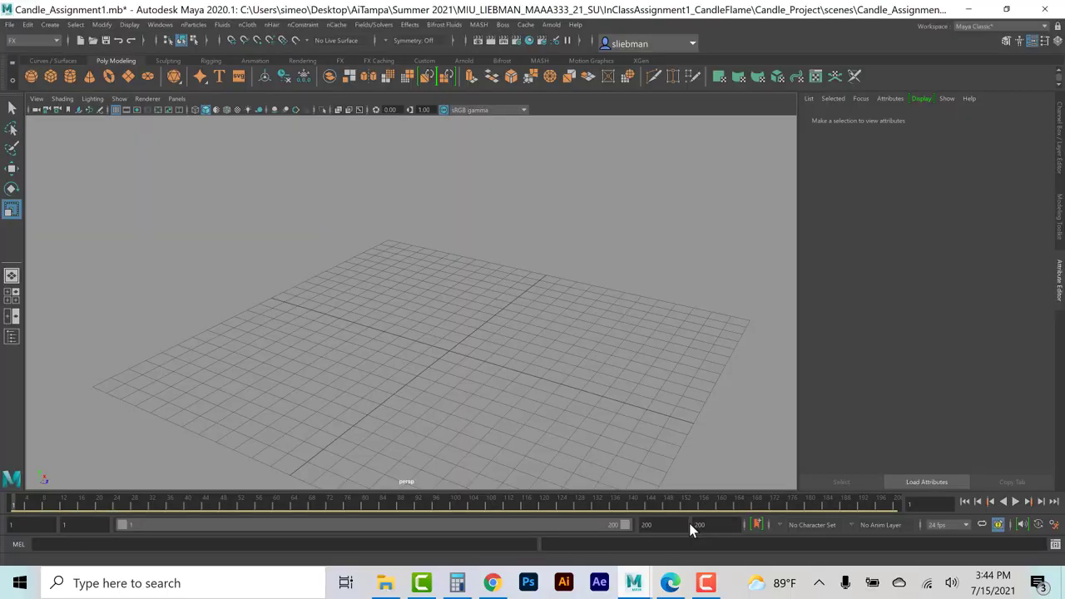
pyautogui.moveTo(392, 322)
pyautogui.keyDown('alt'); pyautogui.mouseDown()
pyautogui.moveTo(426, 316)
pyautogui.moveTo(395, 323)
pyautogui.mouseUp(); pyautogui.keyUp('alt')
pyautogui.click(131, 81)
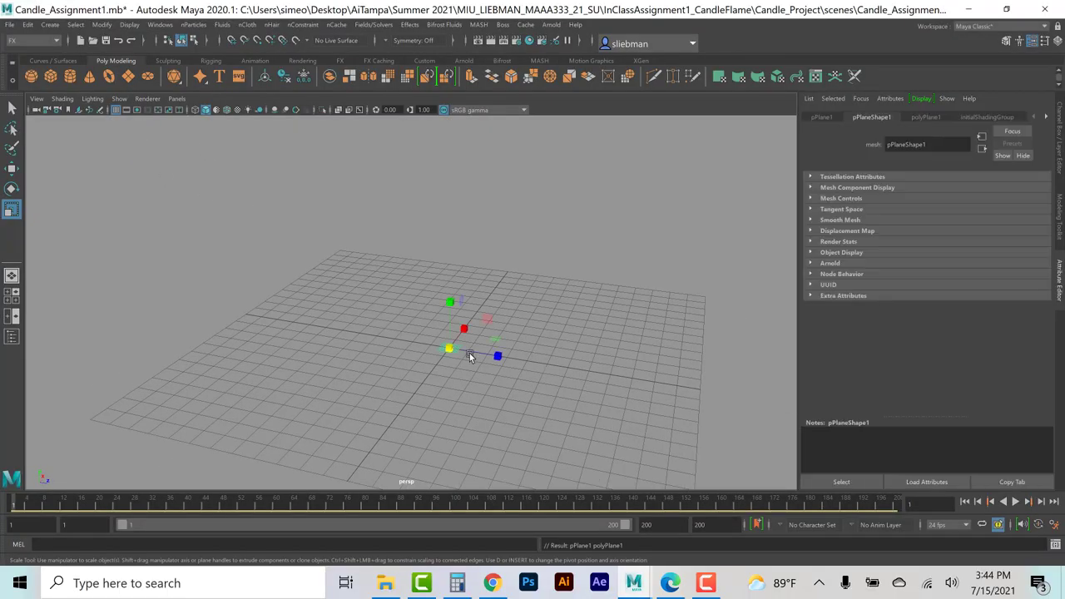
pyautogui.moveTo(450, 348); pyautogui.dragTo(774, 156)
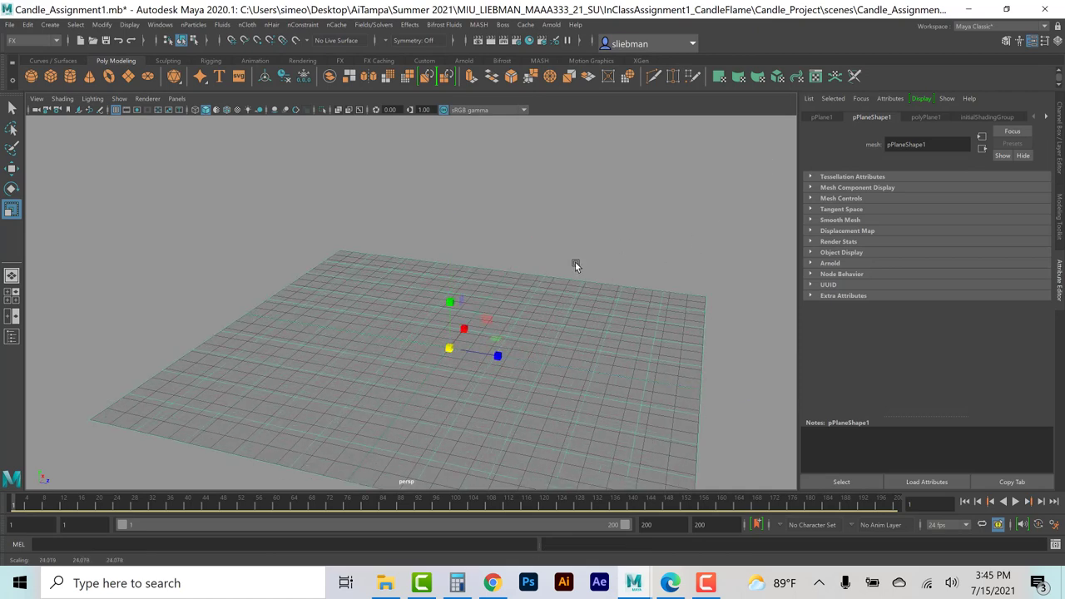
pyautogui.click(537, 234)
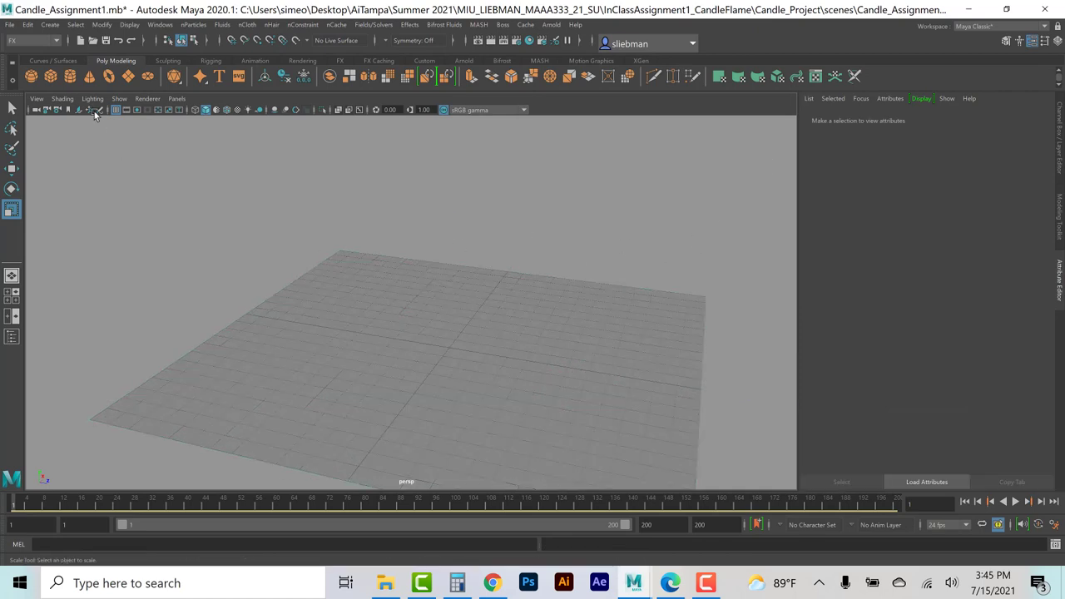
# Create a polygon cube, scale it into a wide, low table block and raise it to rest on the plane.
pyautogui.click(51, 76)
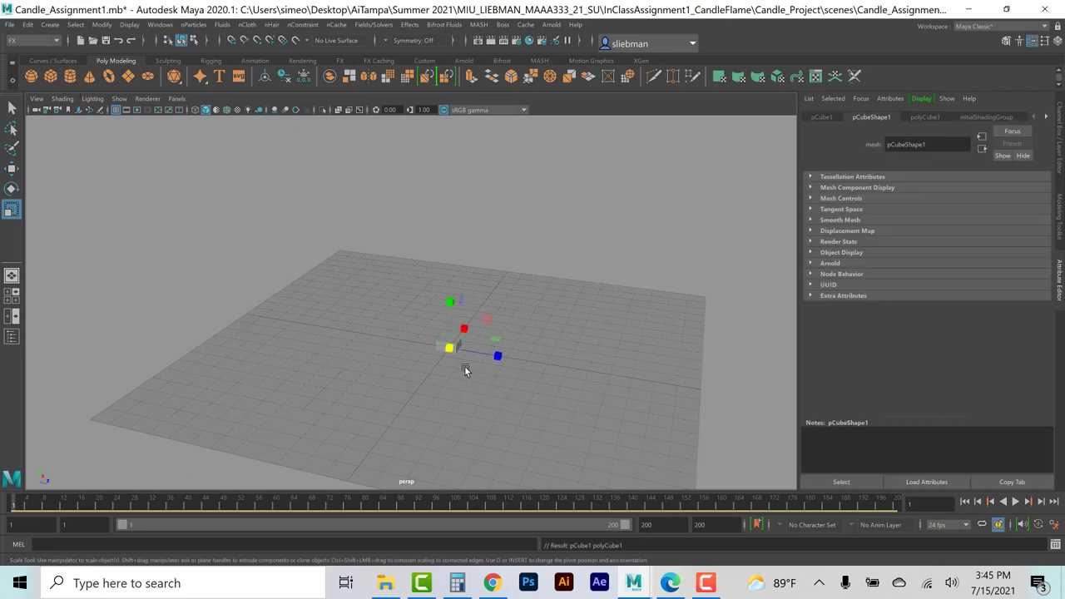
pyautogui.moveTo(450, 348); pyautogui.dragTo(451, 281)
pyautogui.press('w')
pyautogui.press('r')
pyautogui.press('w')
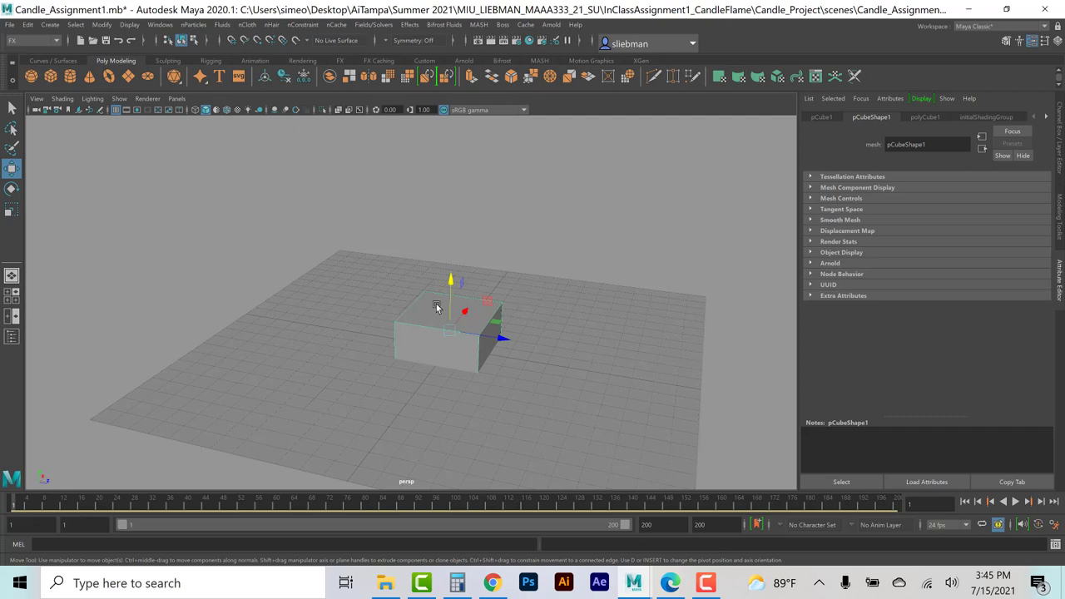
pyautogui.click(468, 238)
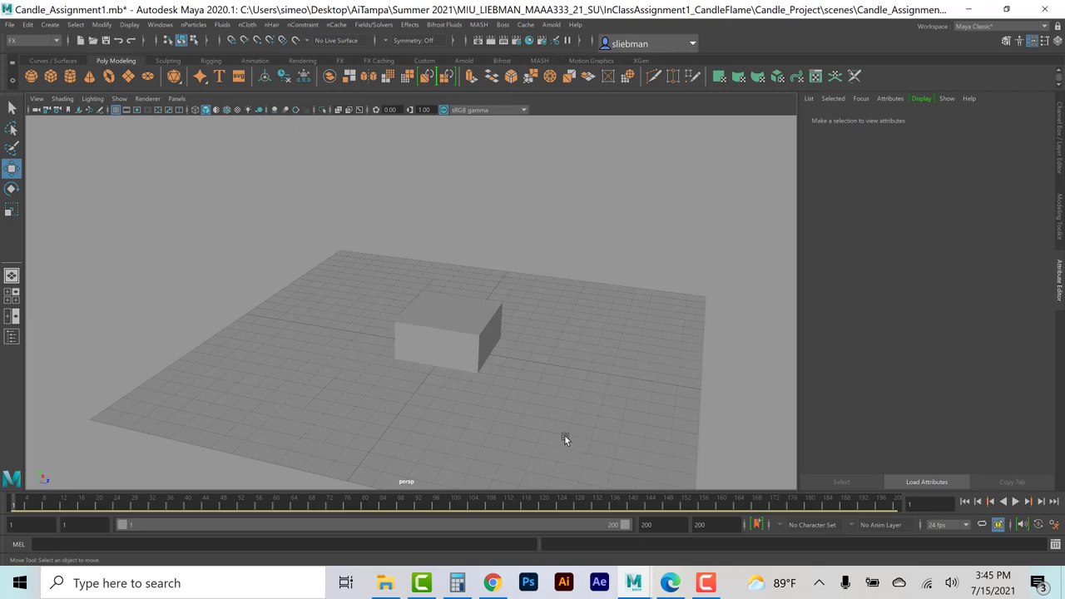
# Set up for curve drawing by showing the front view full size above the cube and switching to the Modeling menu set.
pyautogui.press('space')
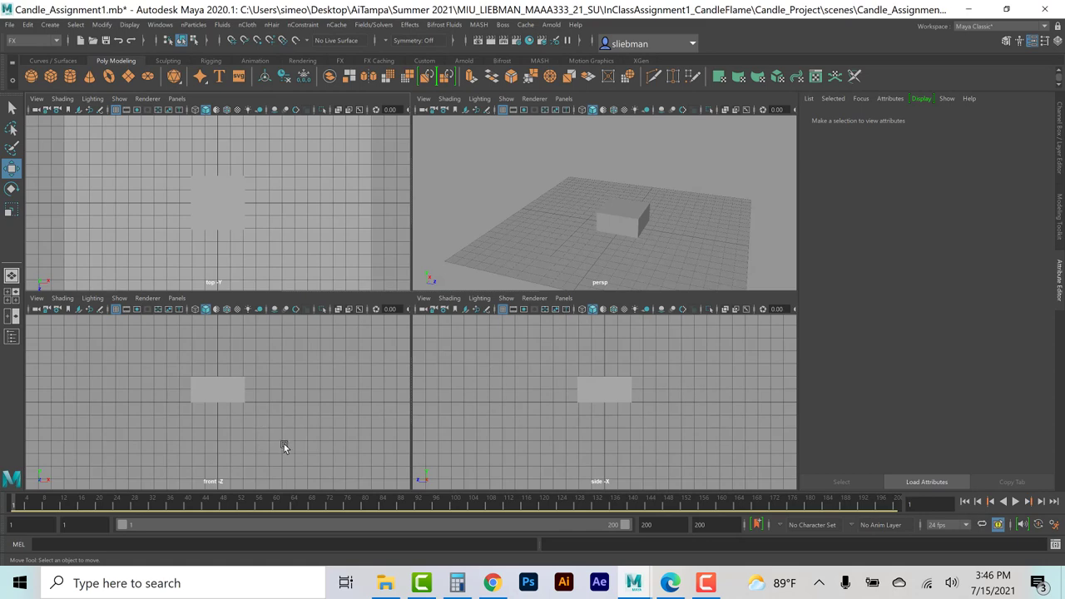
pyautogui.press('space')
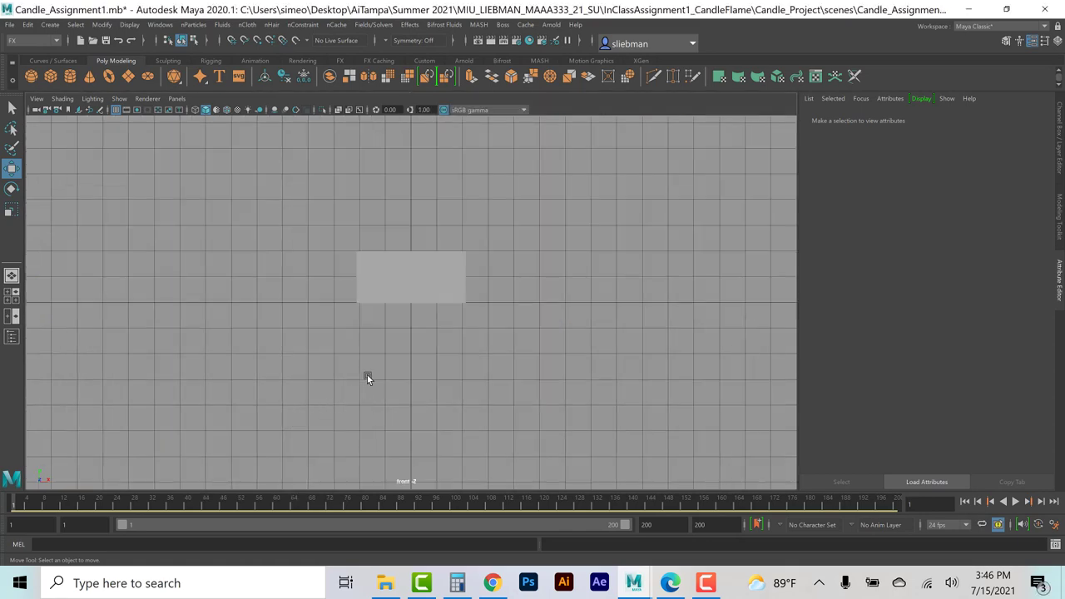
pyautogui.keyDown('alt'); pyautogui.moveTo(552, 247); pyautogui.dragTo(564, 379, button='middle'); pyautogui.keyUp('alt')
pyautogui.scroll(1, 549, 380)
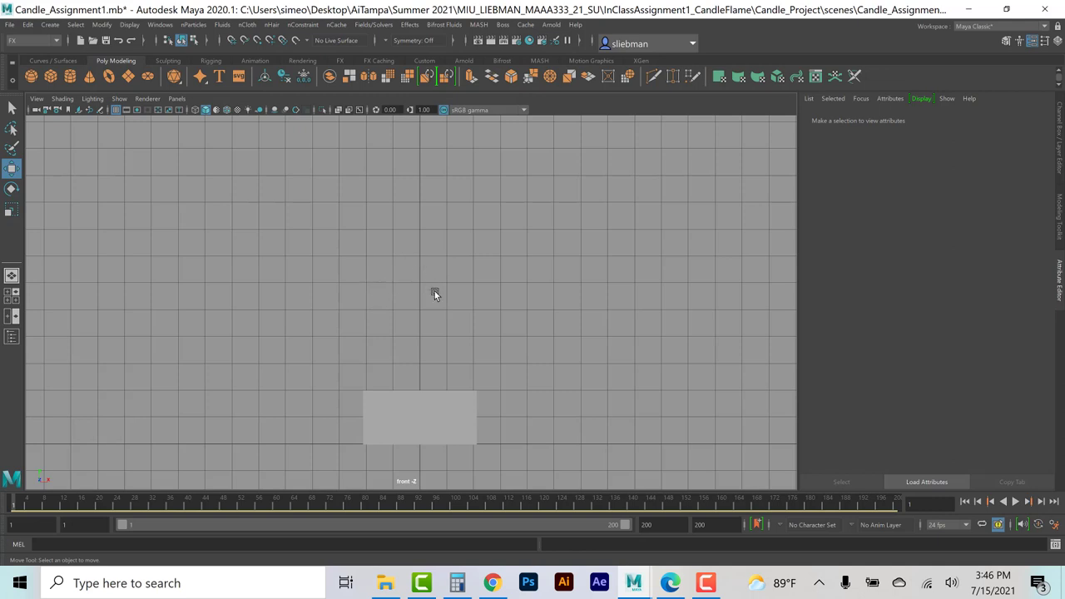
pyautogui.keyDown('alt'); pyautogui.moveTo(434, 291); pyautogui.dragTo(445, 319, button='right'); pyautogui.keyUp('alt')
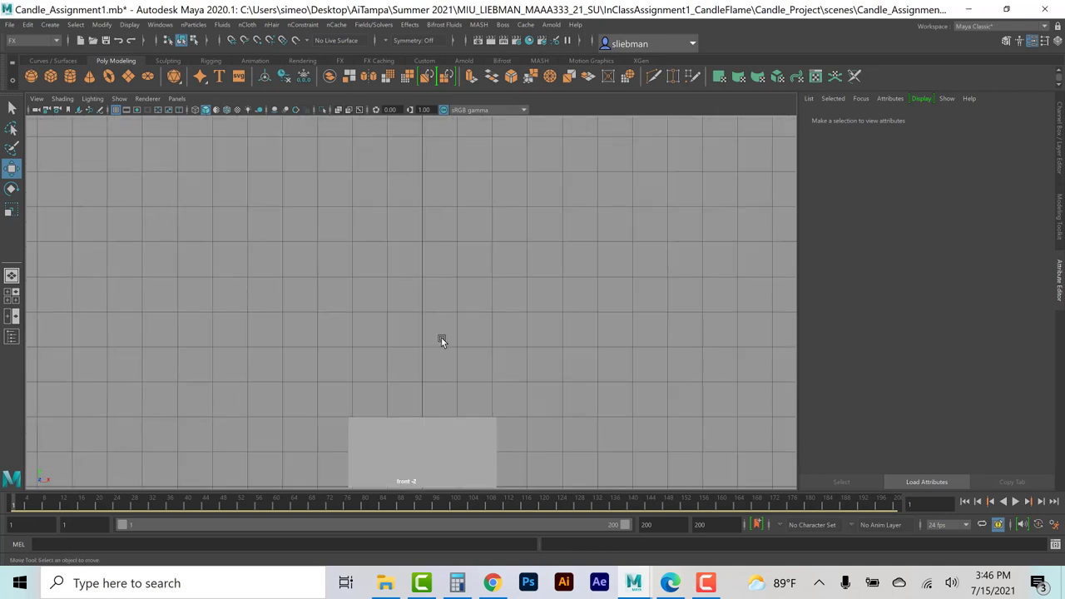
pyautogui.keyDown('alt'); pyautogui.moveTo(426, 353); pyautogui.dragTo(431, 323, button='middle'); pyautogui.keyUp('alt')
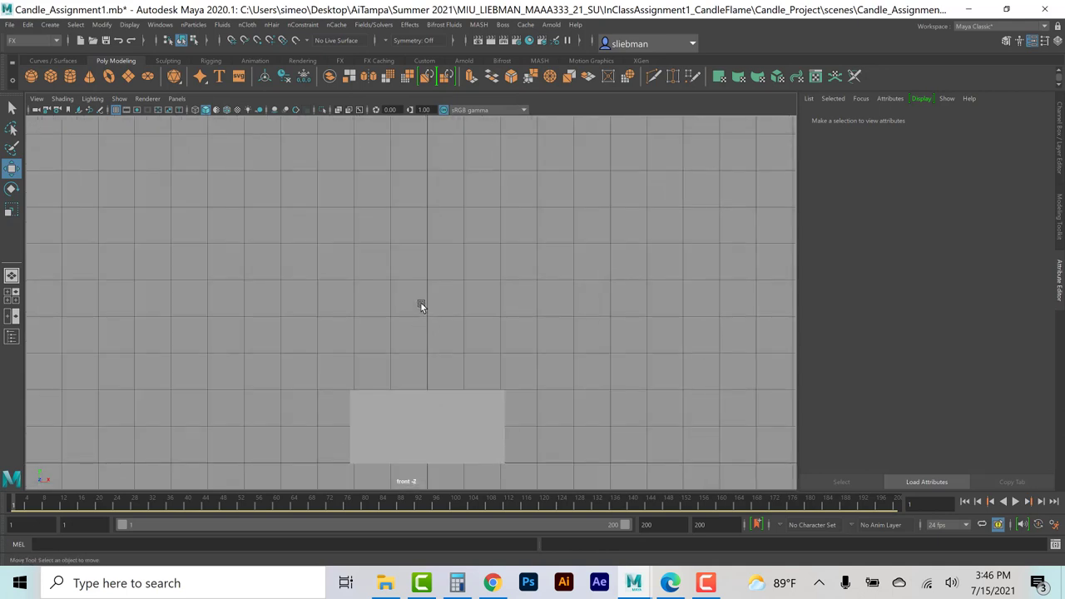
pyautogui.click(39, 39)
pyautogui.click(36, 52)
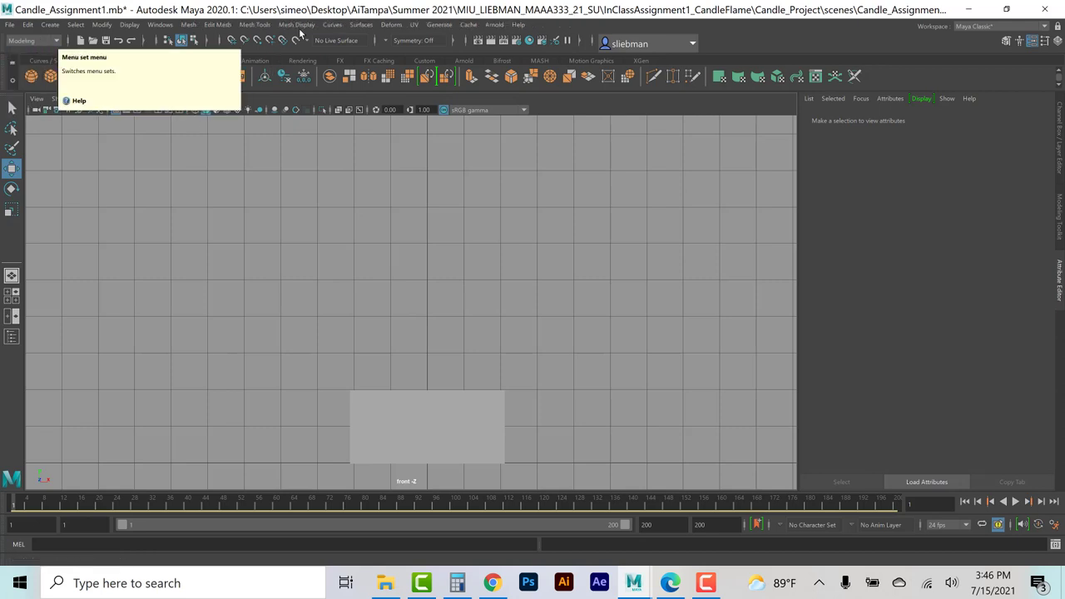
pyautogui.click(331, 25)
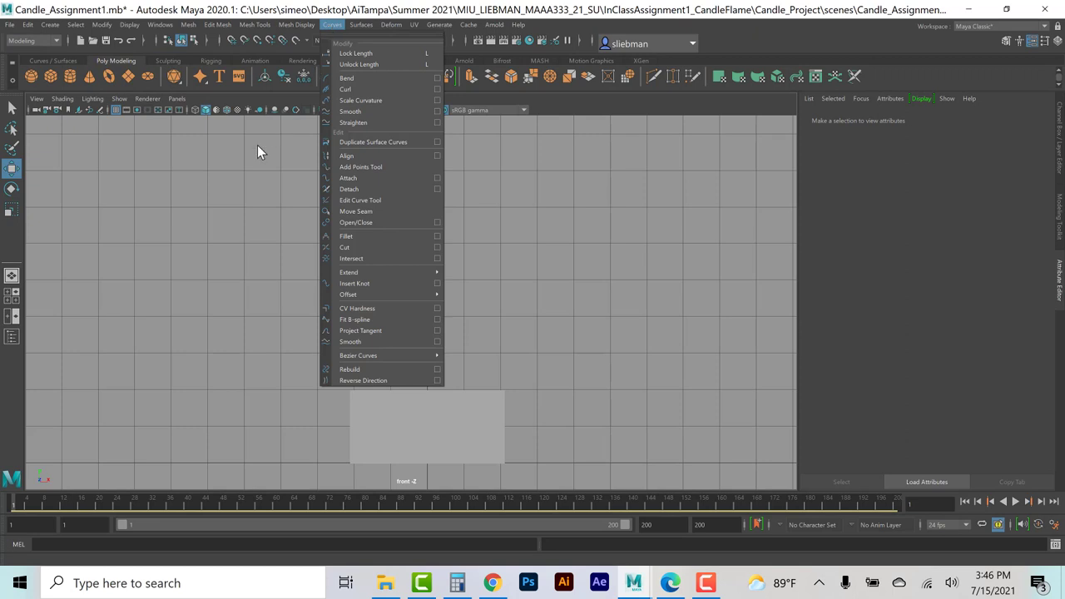
pyautogui.click(52, 62)
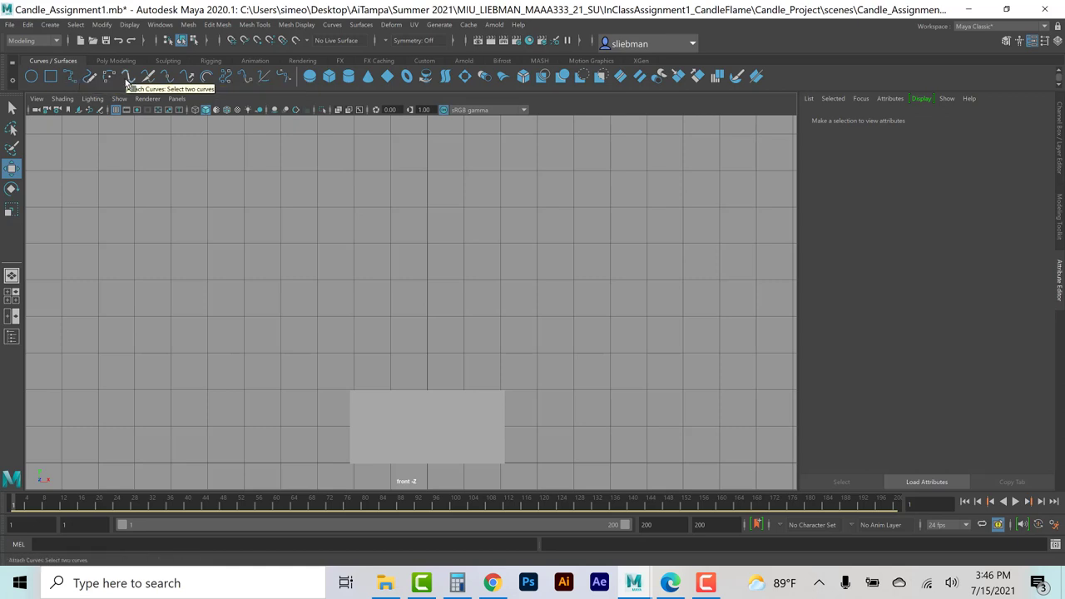
# Draw half of a candle's profile with the CV Curve Tool, from the grid-snapped centre axis down to the cube's upper edge.
pyautogui.click(50, 26)
pyautogui.moveTo(78, 109)
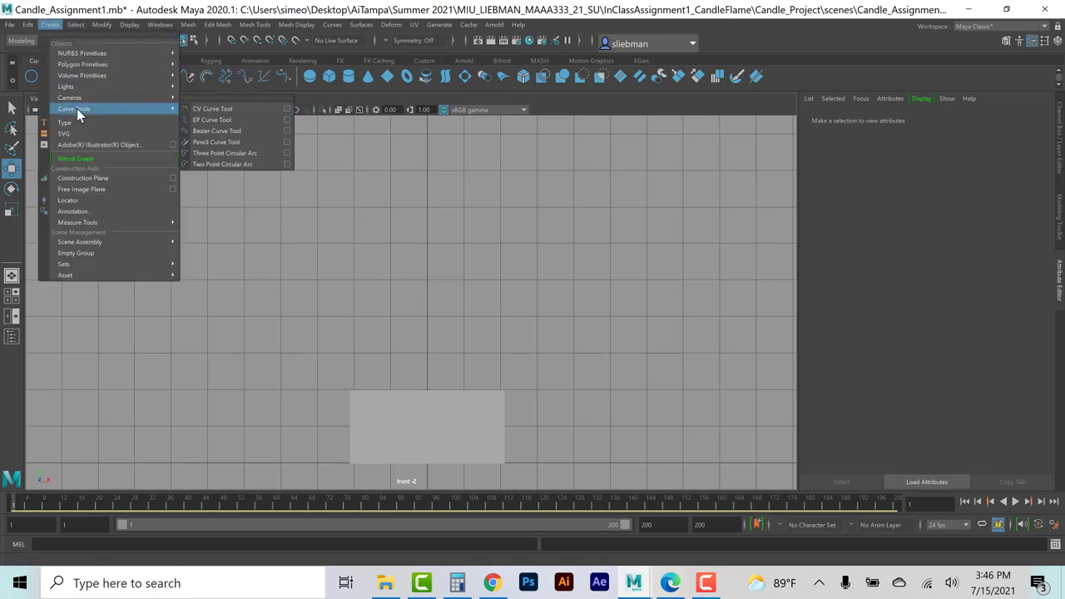
pyautogui.click(223, 110)
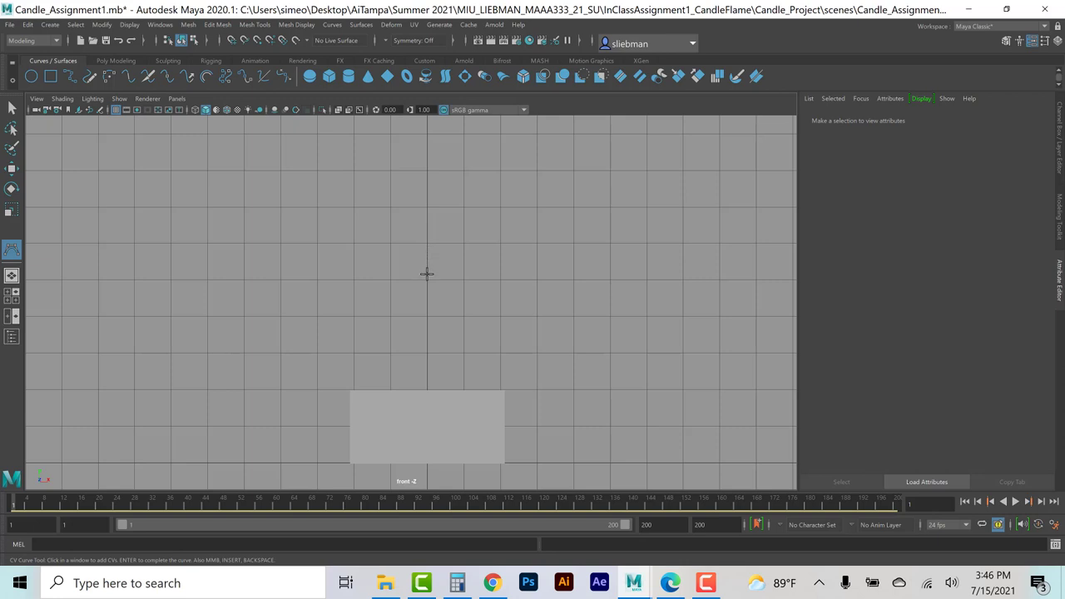
pyautogui.press('x')
pyautogui.click(426, 277)
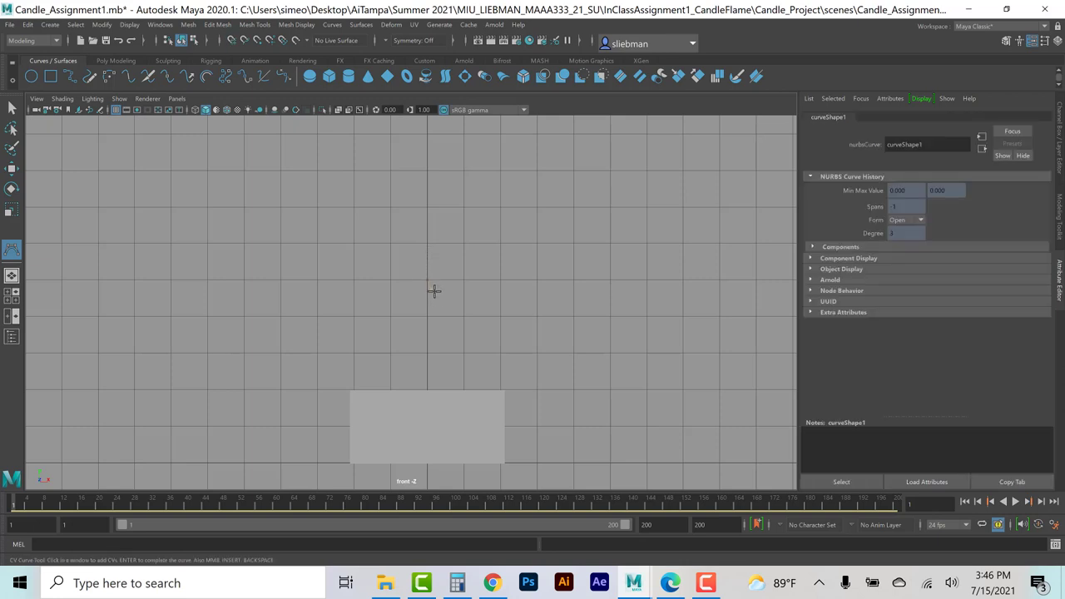
pyautogui.click(446, 299)
pyautogui.click(447, 299)
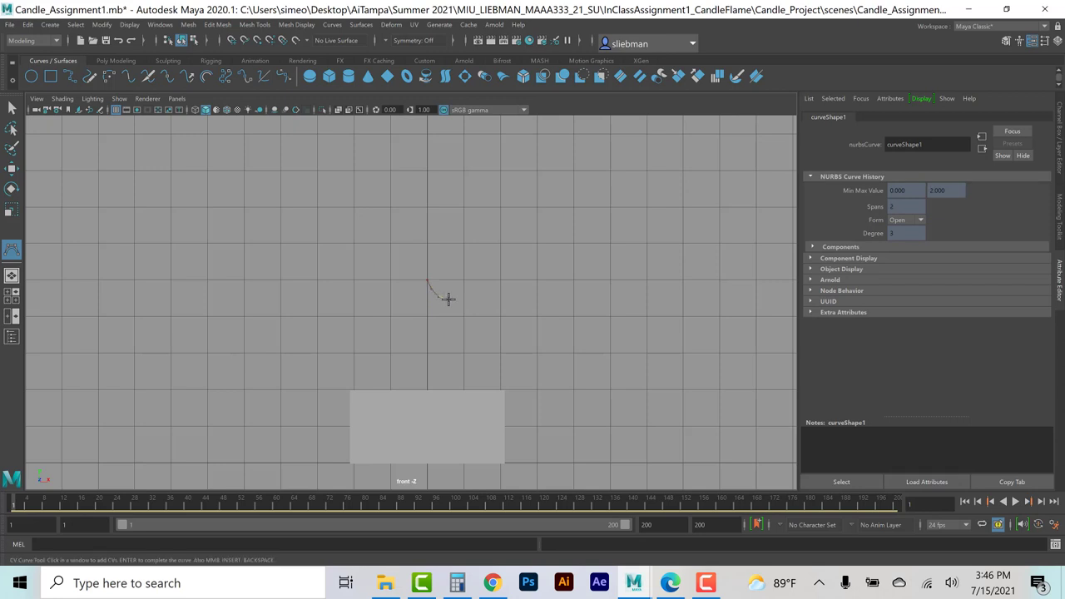
pyautogui.click(447, 362)
pyautogui.click(448, 391)
pyautogui.click(439, 391)
pyautogui.hotkey('ctrl', 'z')
pyautogui.click(446, 392)
pyautogui.click(447, 391)
# Finish the candle curve, move it up about 0.455 units above the cube and check it in the perspective view.
pyautogui.press('w')
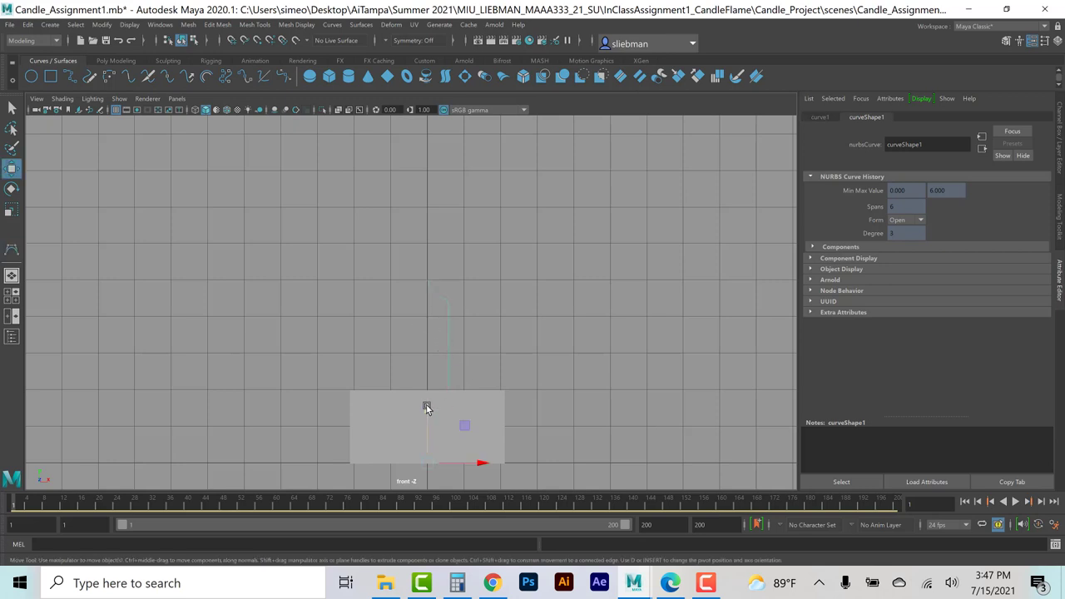
pyautogui.moveTo(426, 407)
pyautogui.mouseDown()
pyautogui.moveTo(427, 381)
pyautogui.moveTo(423, 390)
pyautogui.mouseUp()
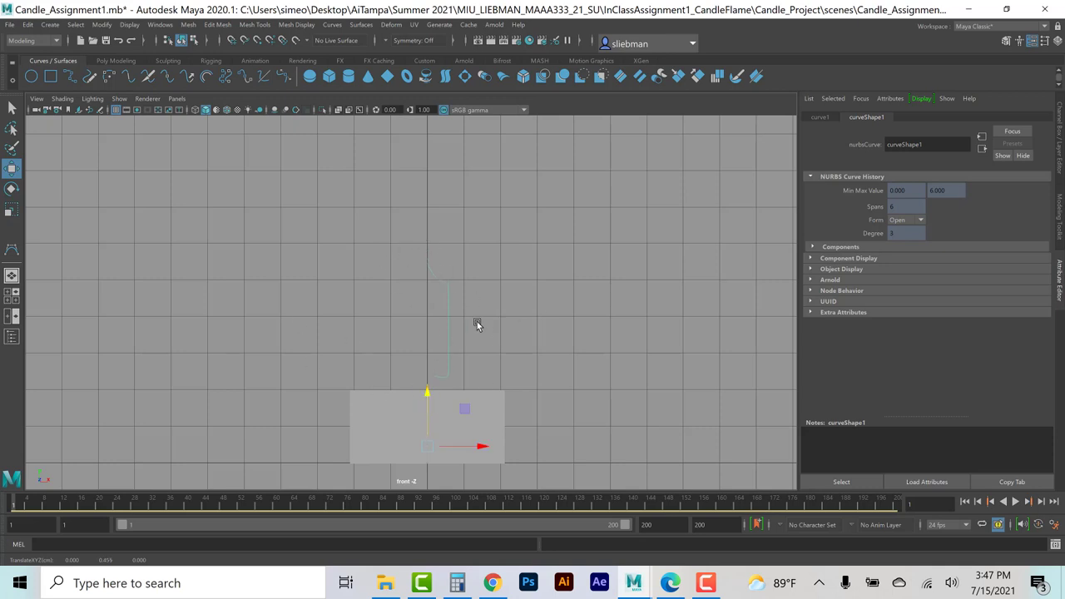
pyautogui.press('space')
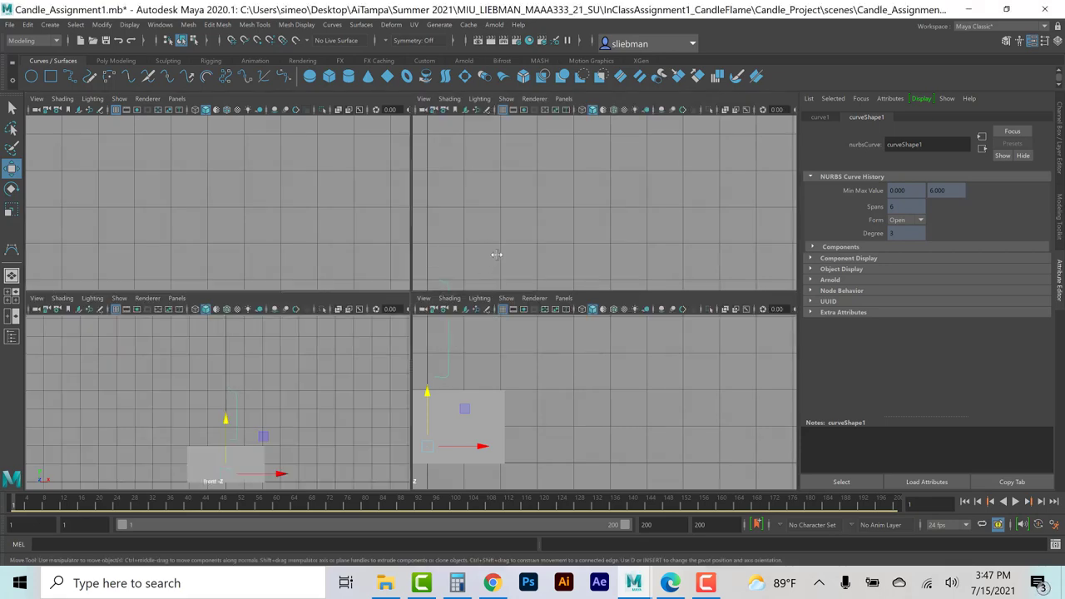
pyautogui.press('space')
pyautogui.keyDown('alt'); pyautogui.moveTo(515, 283); pyautogui.dragTo(517, 351); pyautogui.keyUp('alt')
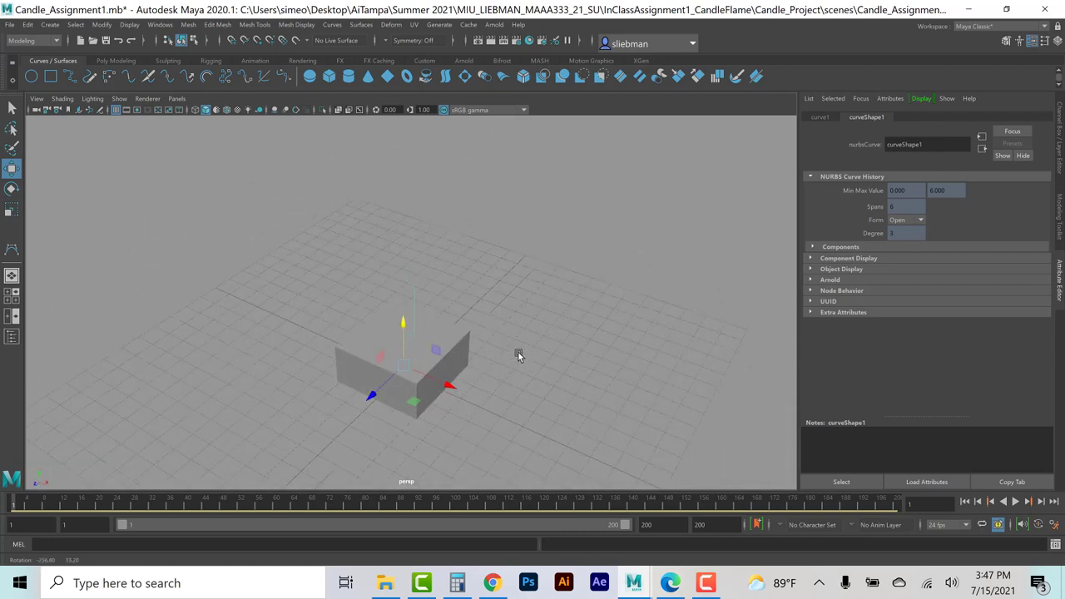
pyautogui.keyDown('alt'); pyautogui.moveTo(491, 362); pyautogui.dragTo(547, 348); pyautogui.keyUp('alt')
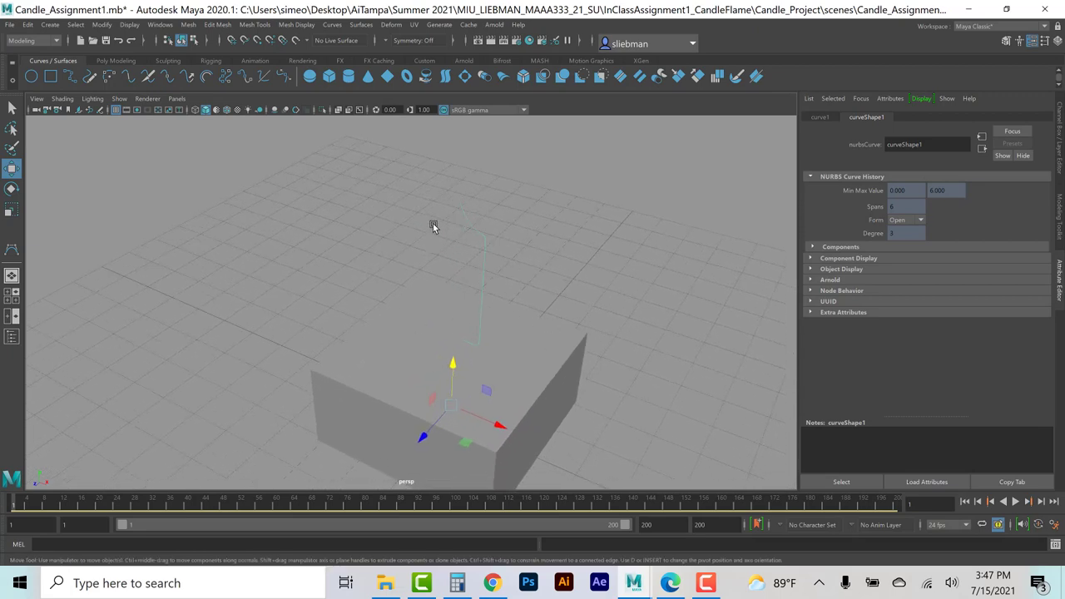
# Set the Revolve options for the candle curve to output polygons, with Quads as the type and General tessellation.
pyautogui.click(363, 25)
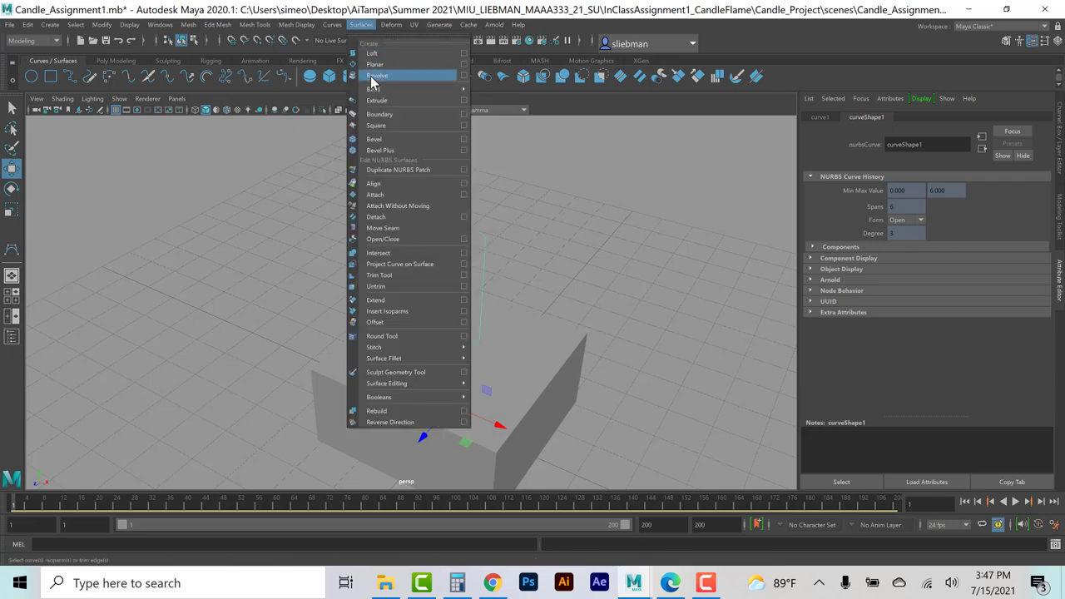
pyautogui.click(464, 75)
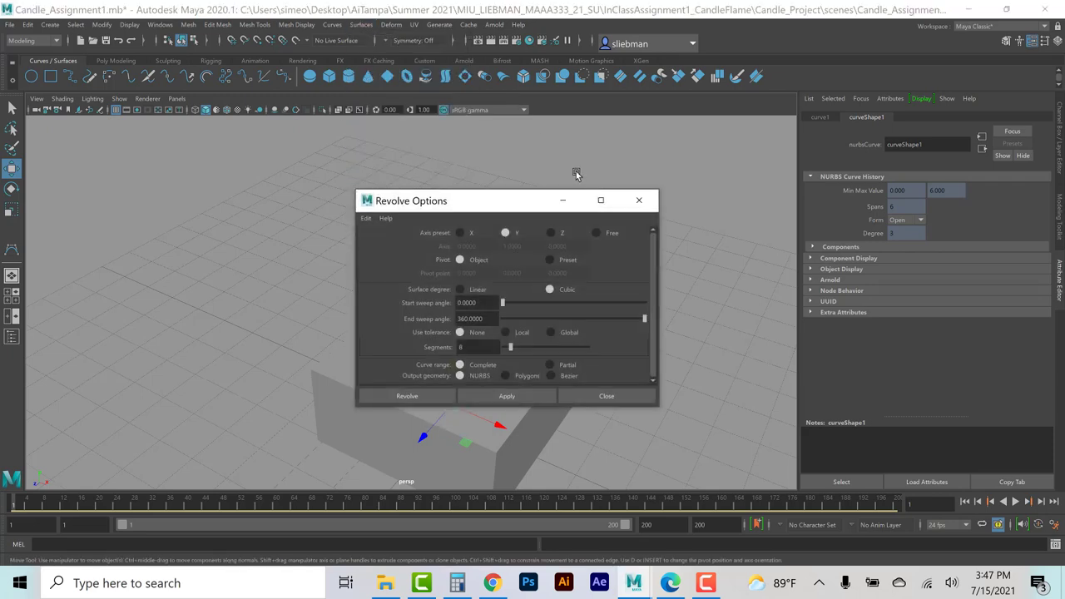
pyautogui.moveTo(520, 202); pyautogui.dragTo(660, 142)
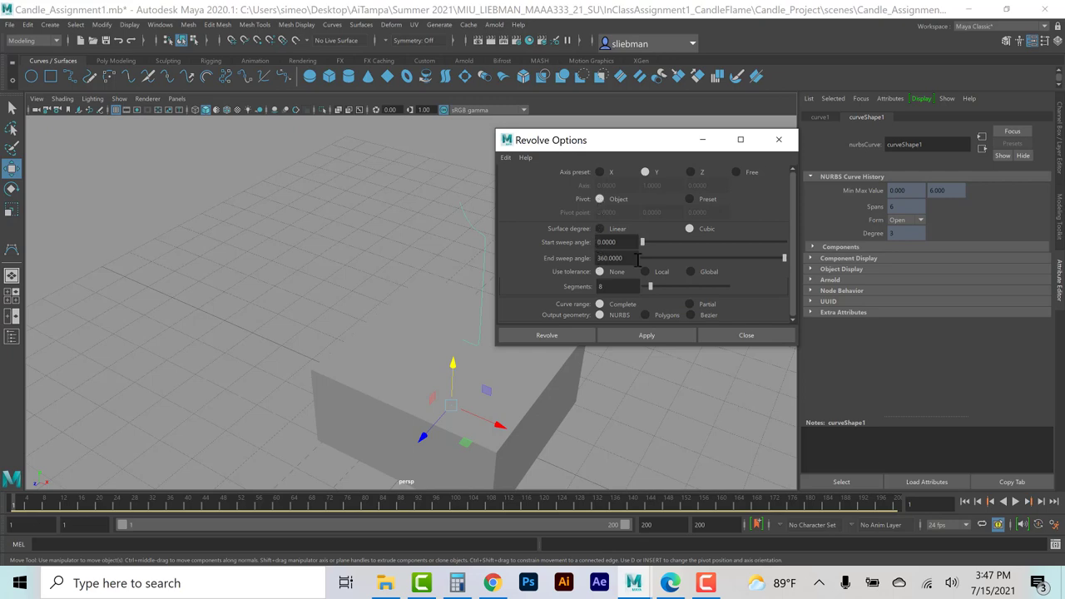
pyautogui.scroll(-1, 516, 276)
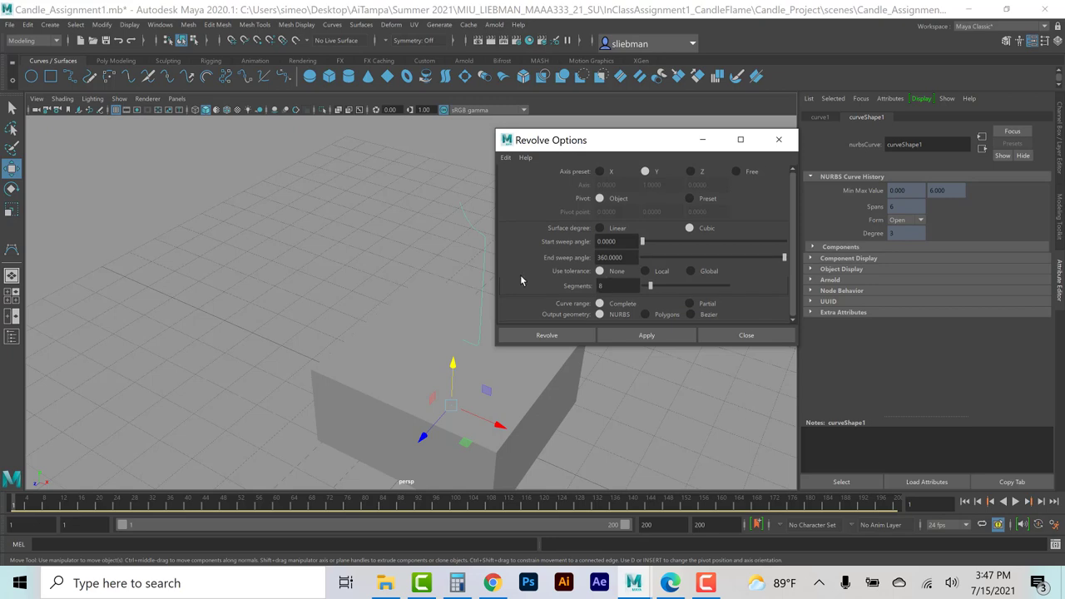
pyautogui.click(645, 316)
pyautogui.scroll(-3, 761, 295)
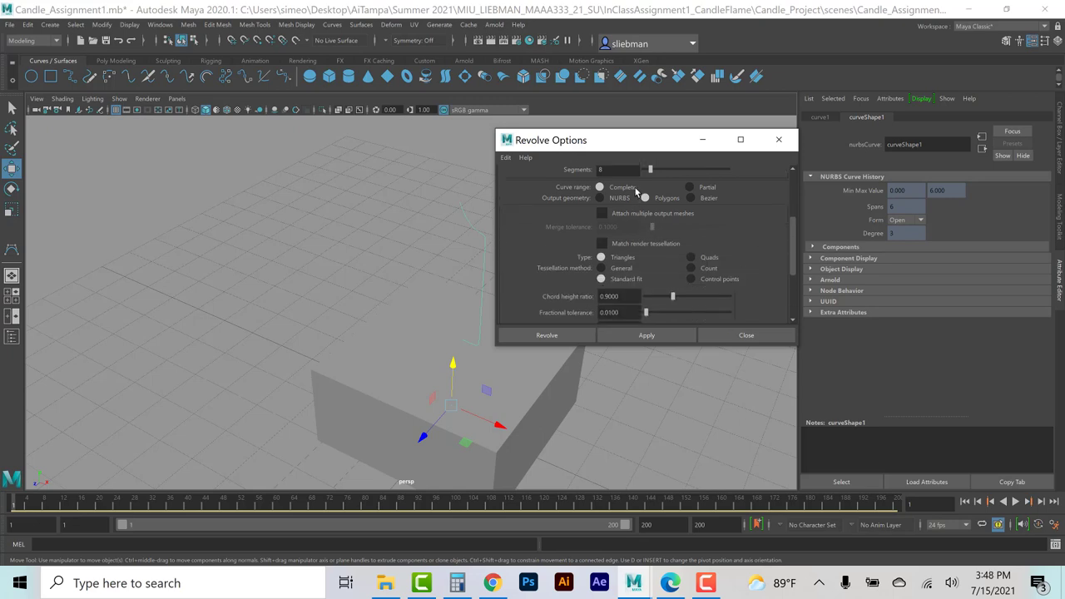
pyautogui.click(689, 258)
pyautogui.click(602, 267)
pyautogui.scroll(-3, 767, 272)
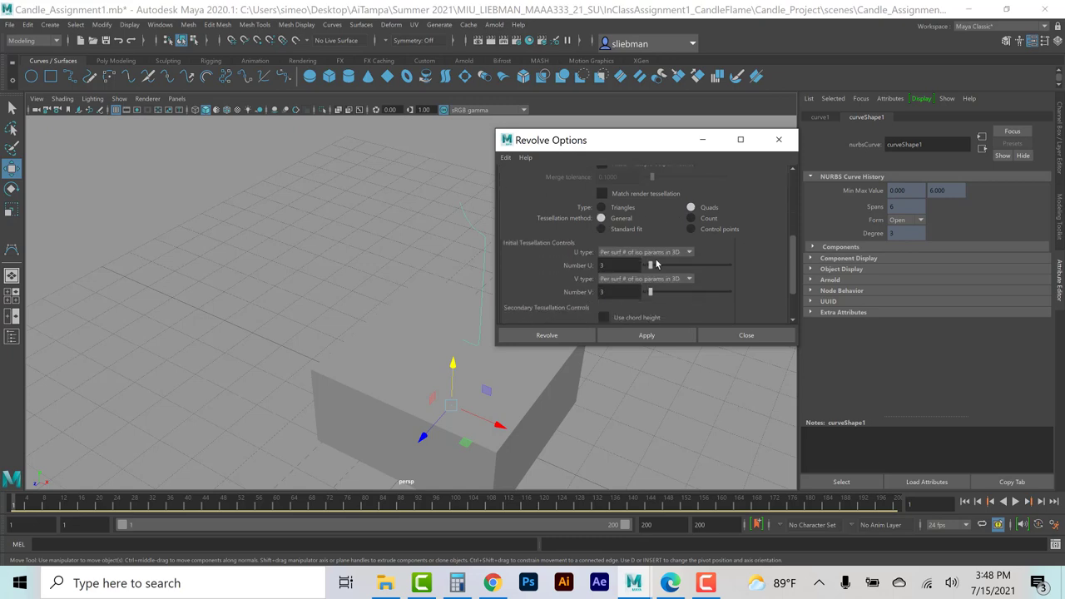
# Set both the U and V types to Per span # of iso params and revolve the profile curve into a candle.
pyautogui.click(654, 253)
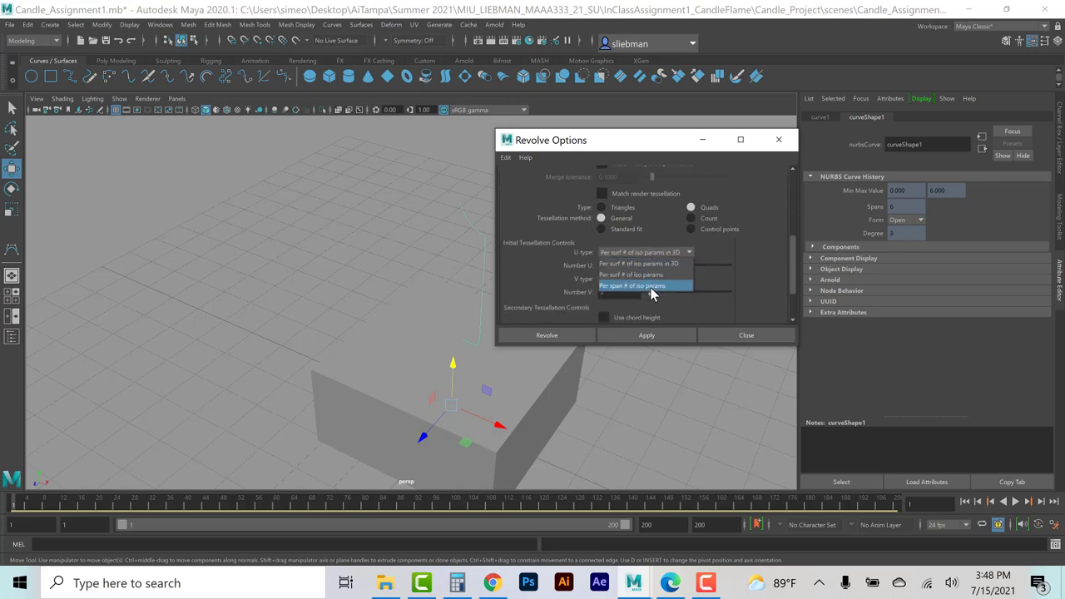
pyautogui.click(653, 286)
pyautogui.click(654, 280)
pyautogui.click(649, 312)
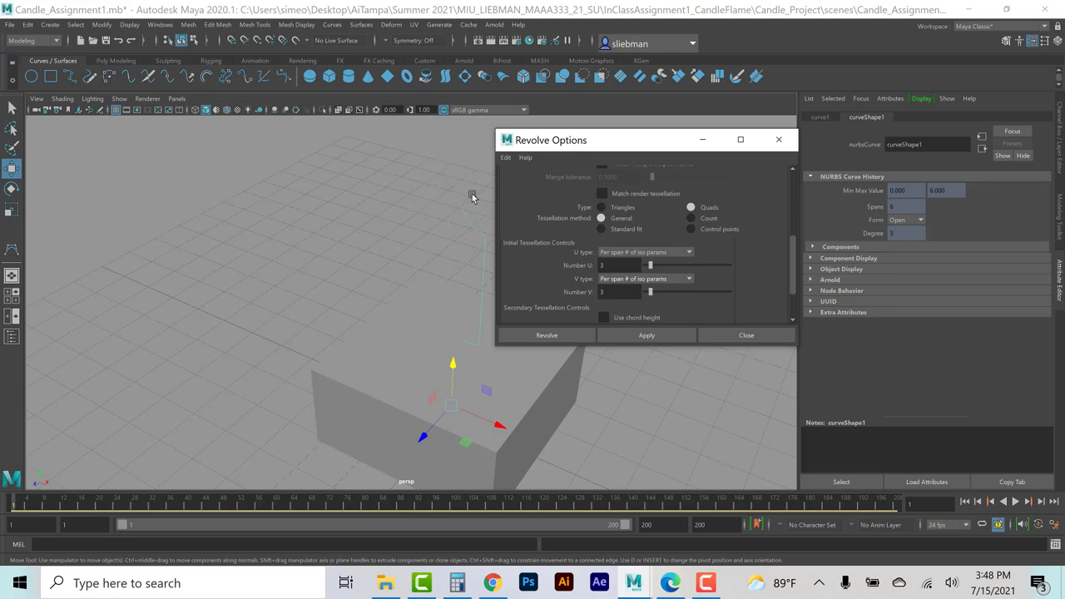
pyautogui.click(561, 335)
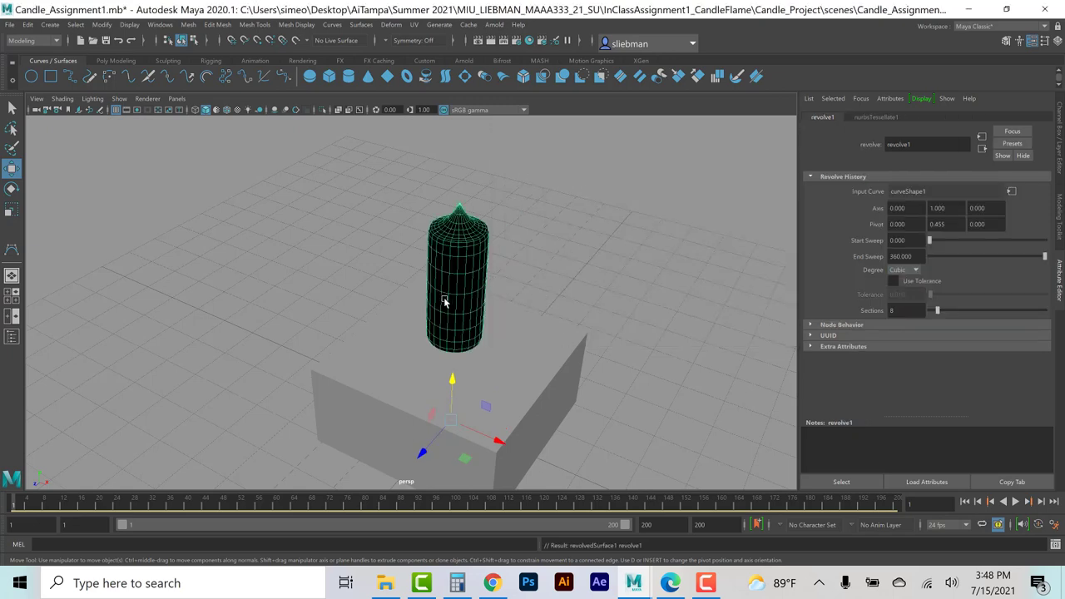
# Select the revolved candle and display its face normals to check which way they point.
pyautogui.keyDown('alt'); pyautogui.moveTo(400, 293); pyautogui.dragTo(481, 259); pyautogui.keyUp('alt')
pyautogui.click(561, 214)
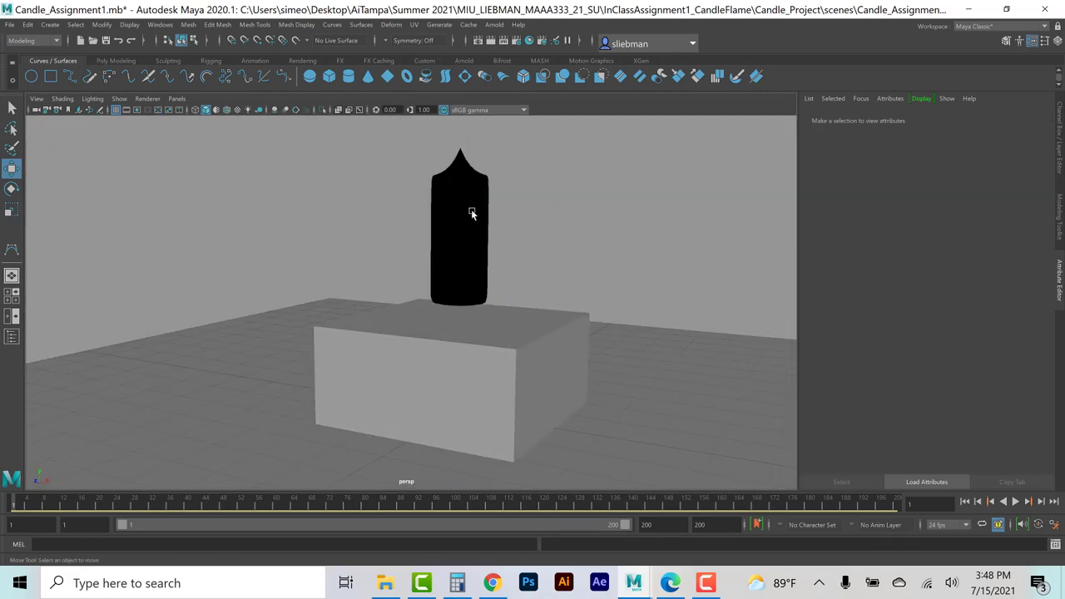
pyautogui.keyDown('alt'); pyautogui.moveTo(470, 209); pyautogui.dragTo(448, 207); pyautogui.keyUp('alt')
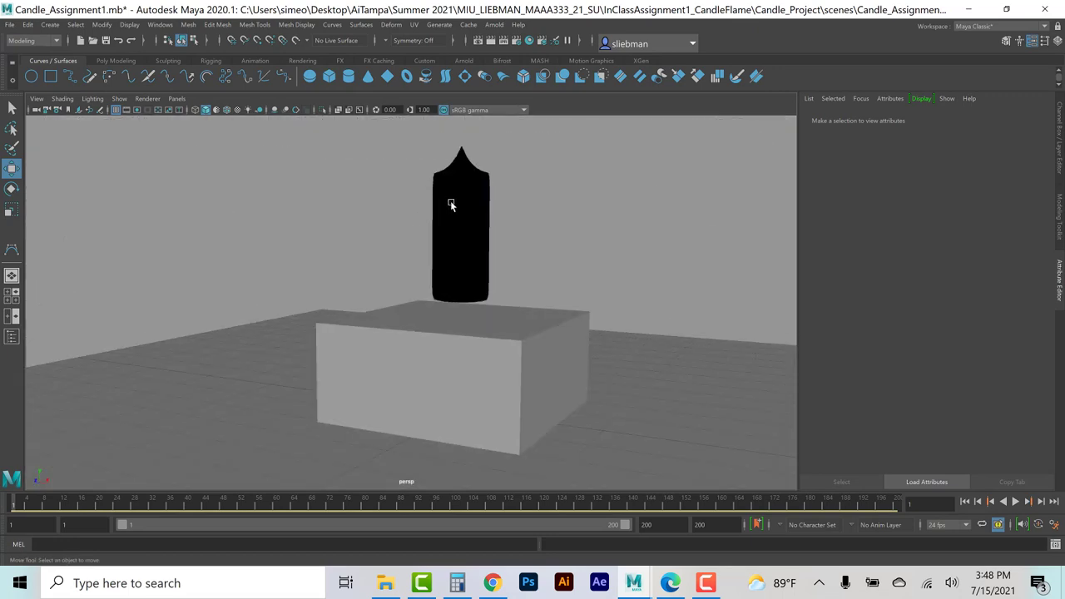
pyautogui.click(450, 205)
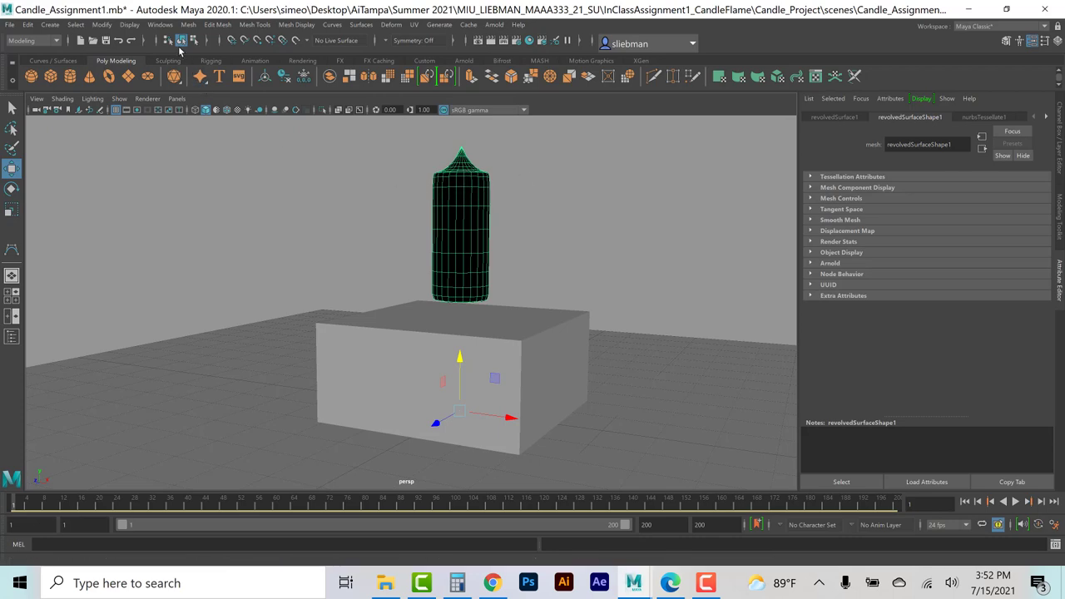
pyautogui.click(129, 26)
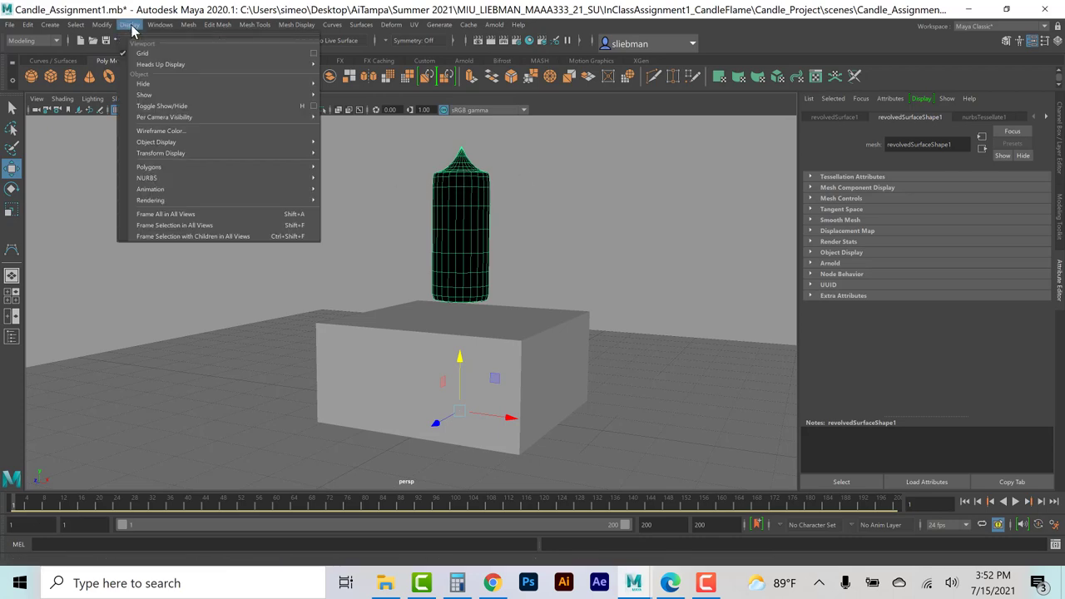
pyautogui.moveTo(156, 169)
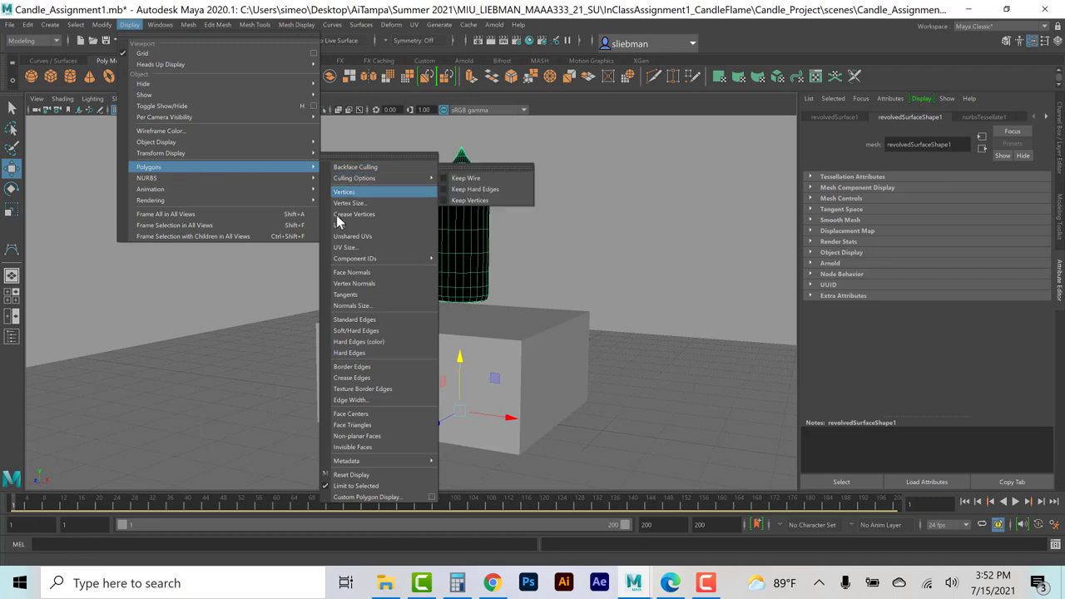
pyautogui.click(359, 272)
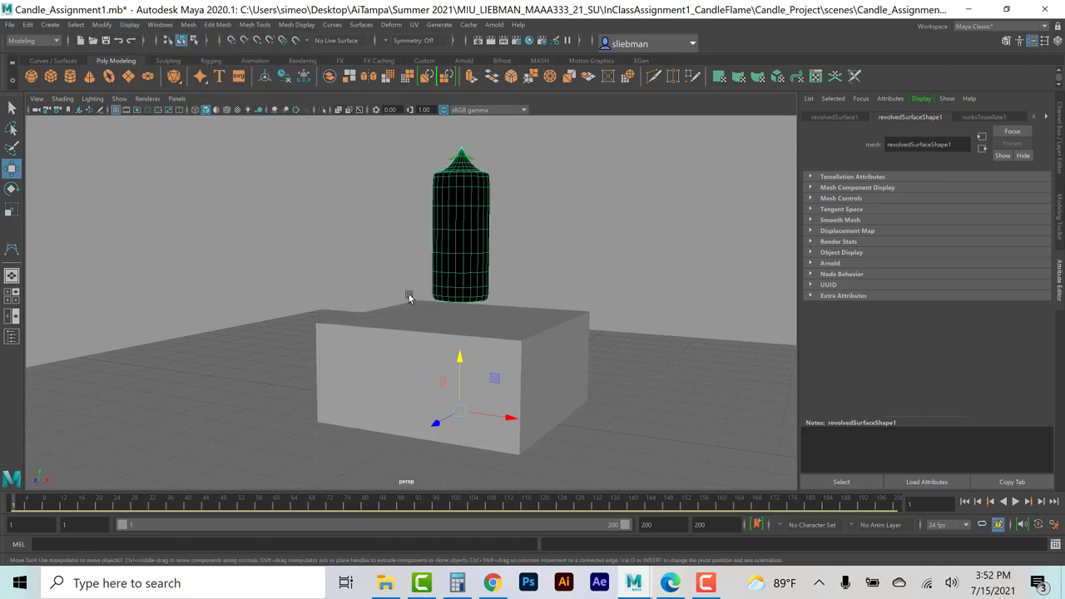
pyautogui.moveTo(436, 299)
pyautogui.keyDown('alt'); pyautogui.mouseDown()
pyautogui.moveTo(440, 287)
pyautogui.moveTo(442, 309)
pyautogui.mouseUp(); pyautogui.keyUp('alt')
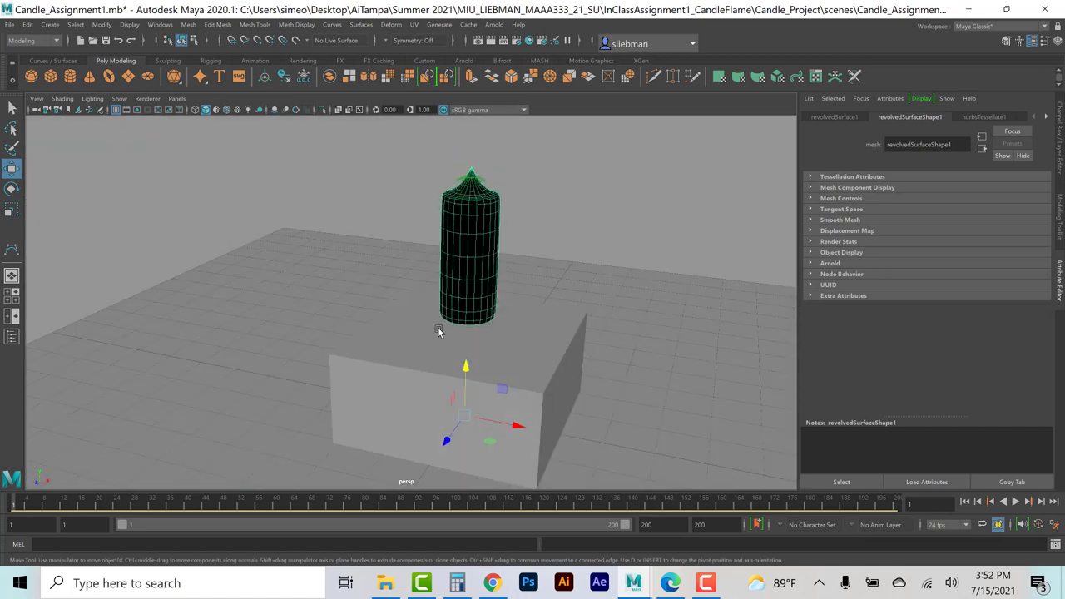
# Reverse the candle's normals so that they face outward.
pyautogui.click(292, 24)
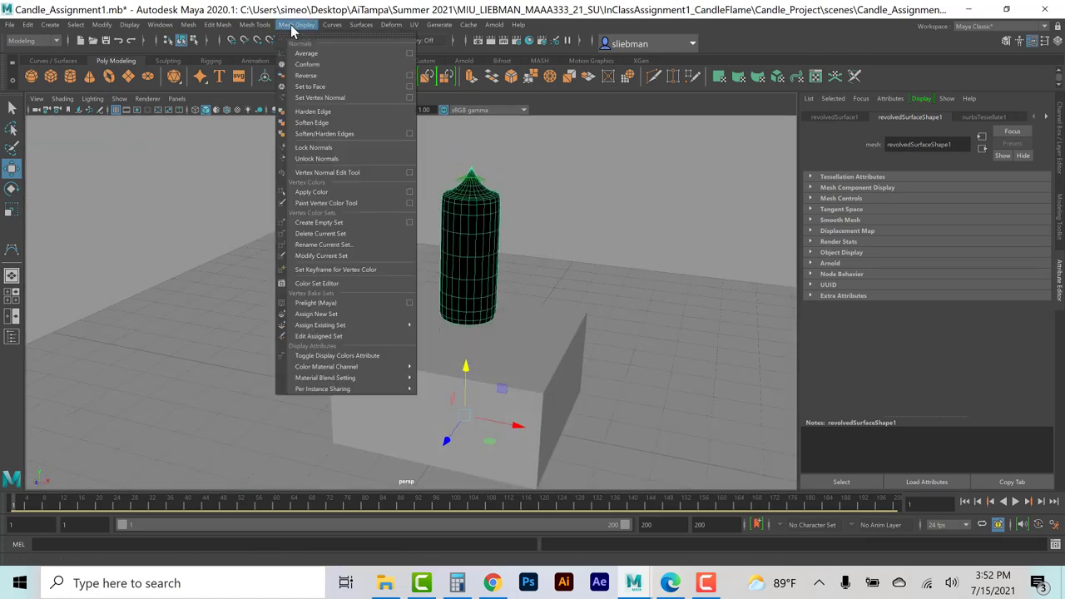
pyautogui.click(304, 76)
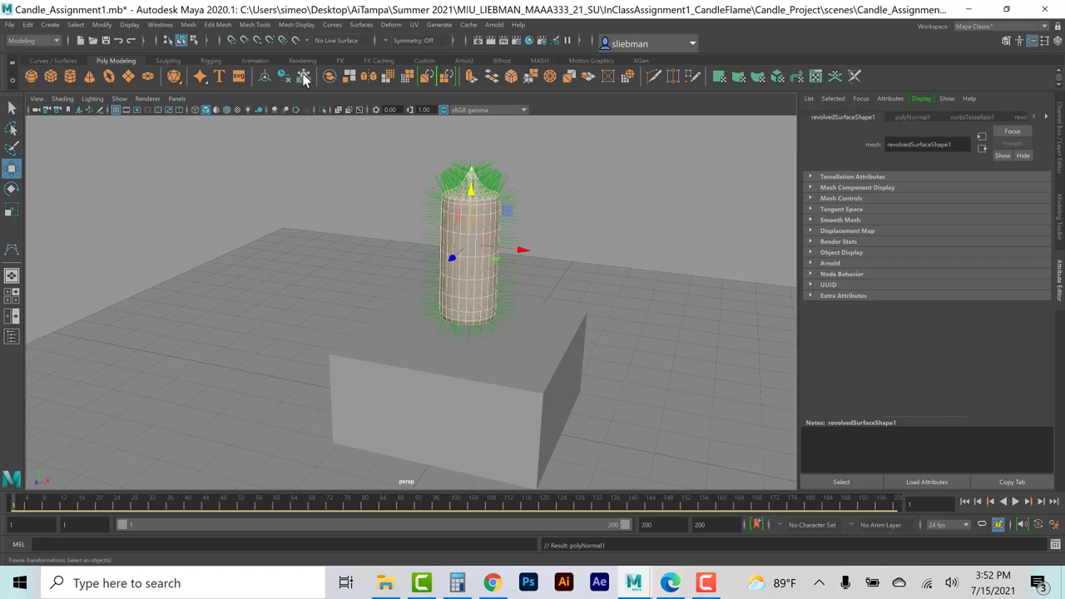
pyautogui.click(557, 188)
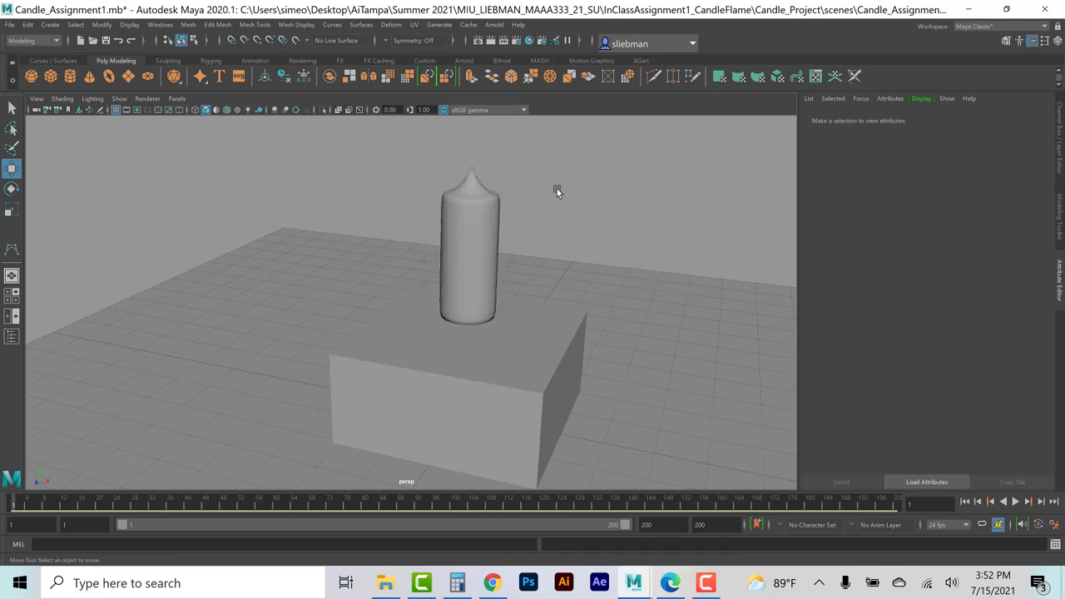
# Select the candle again and hide its face normals.
pyautogui.click(490, 219)
pyautogui.scroll(2, 525, 248)
pyautogui.scroll(1, 526, 247)
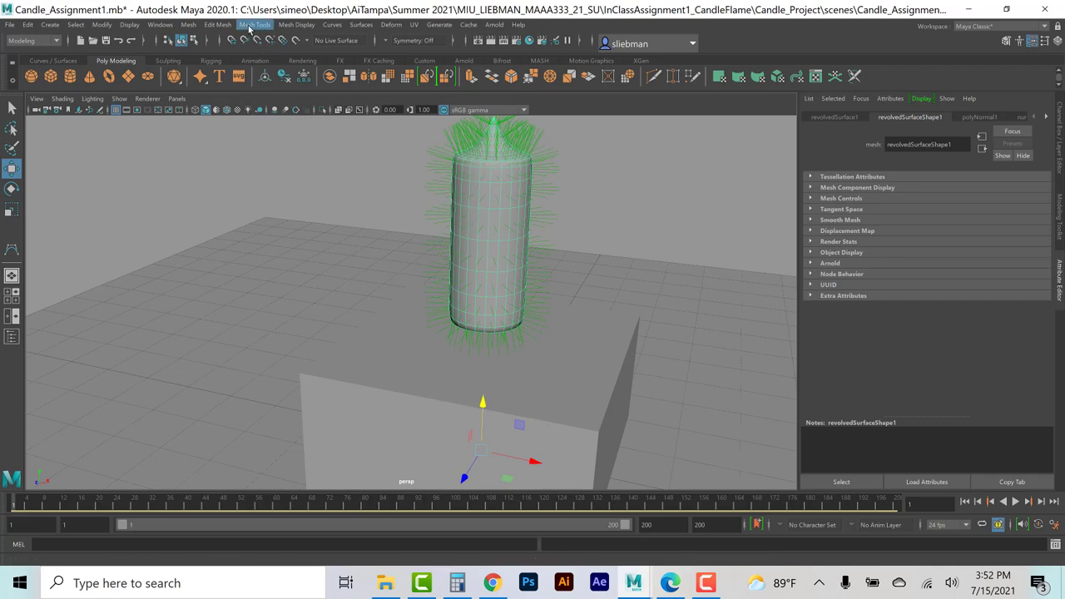
pyautogui.click(131, 25)
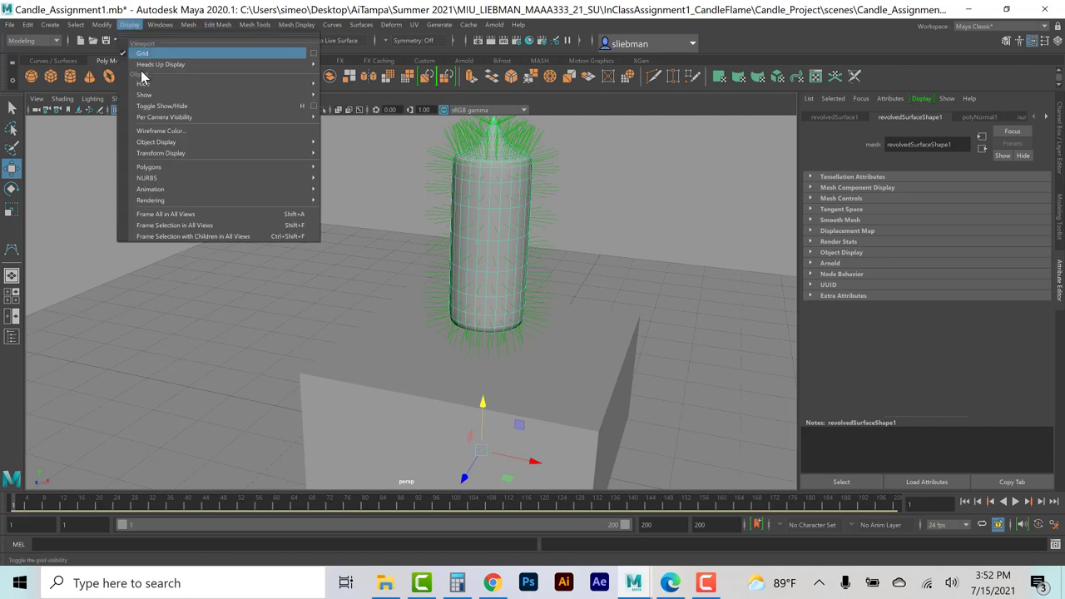
pyautogui.moveTo(213, 167)
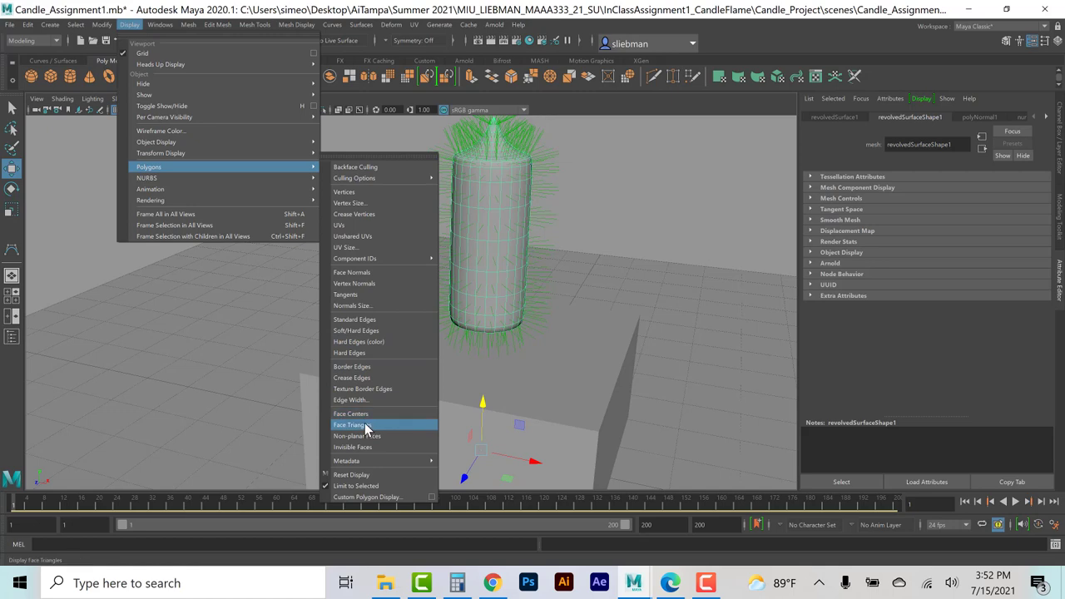
pyautogui.click(366, 273)
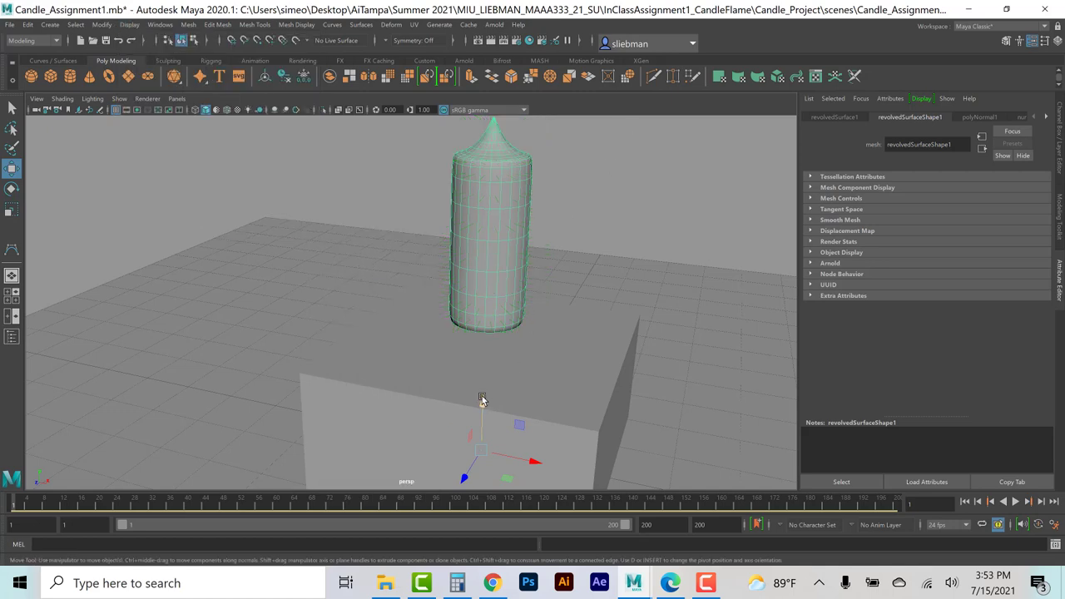
# Show the Channel Box and lower the candle to a Translate Y of about -0.487 so it rests on the cube.
pyautogui.hotkey('ctrl', 'a')
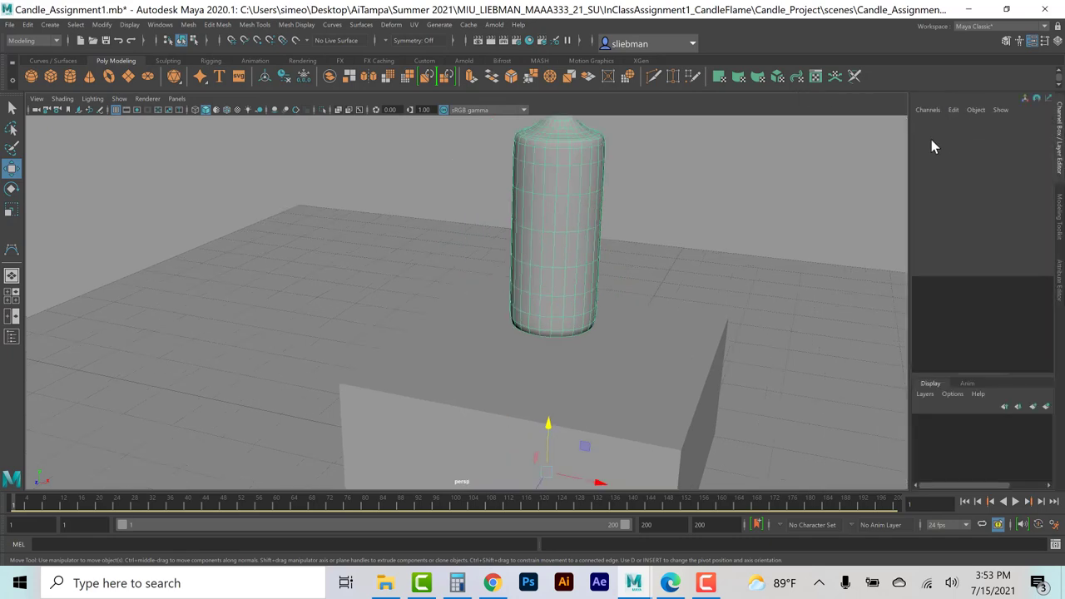
pyautogui.keyDown('alt'); pyautogui.moveTo(591, 315); pyautogui.dragTo(560, 382); pyautogui.keyUp('alt')
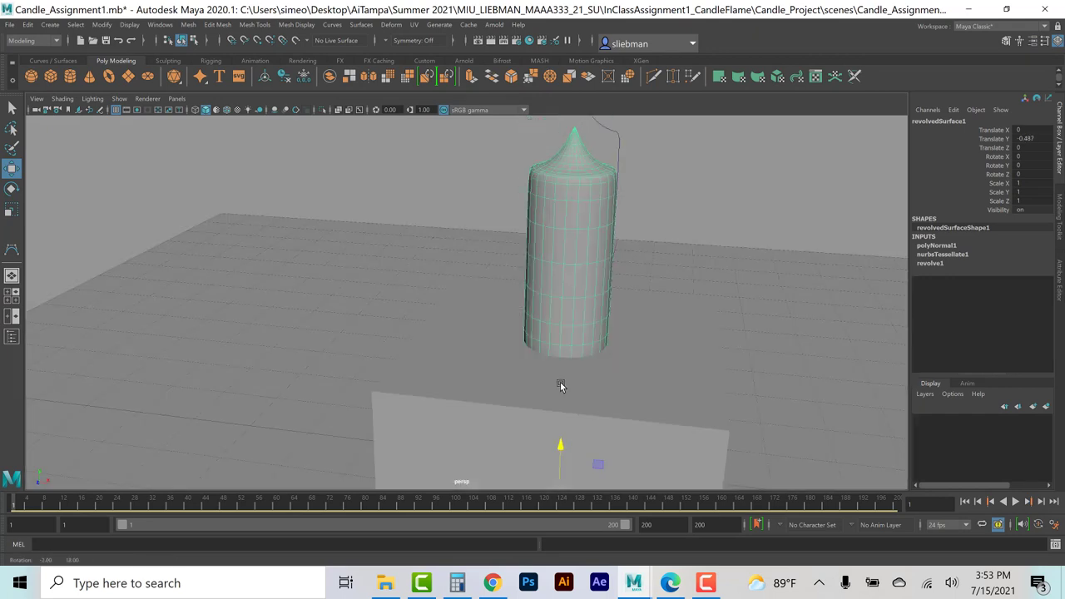
pyautogui.click(668, 157)
# Select the candle mesh and delete its construction history.
pyautogui.click(576, 181)
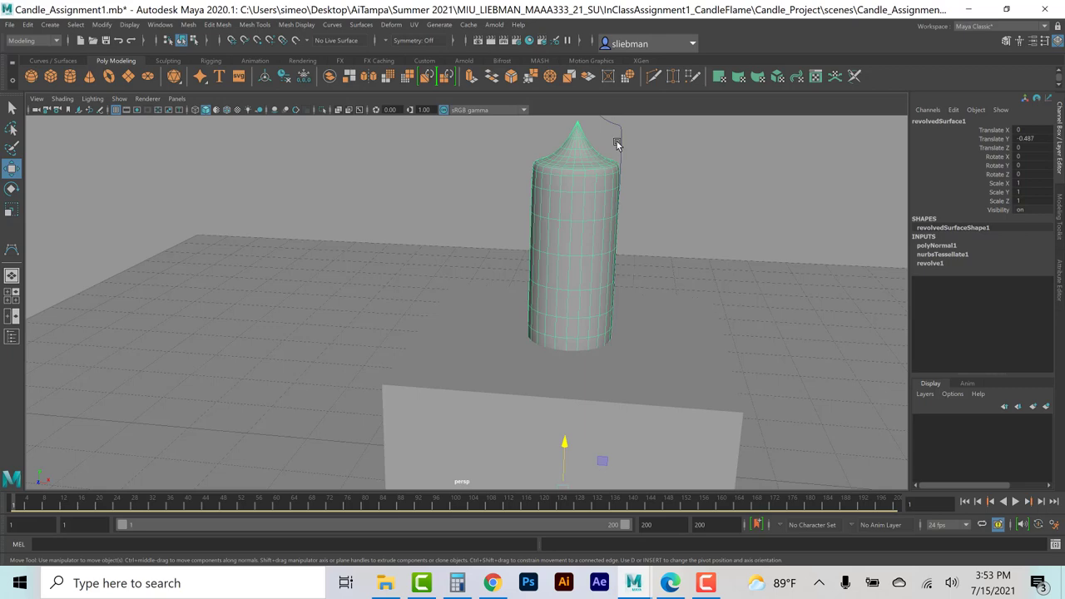
pyautogui.click(623, 138)
pyautogui.click(598, 167)
pyautogui.click(28, 25)
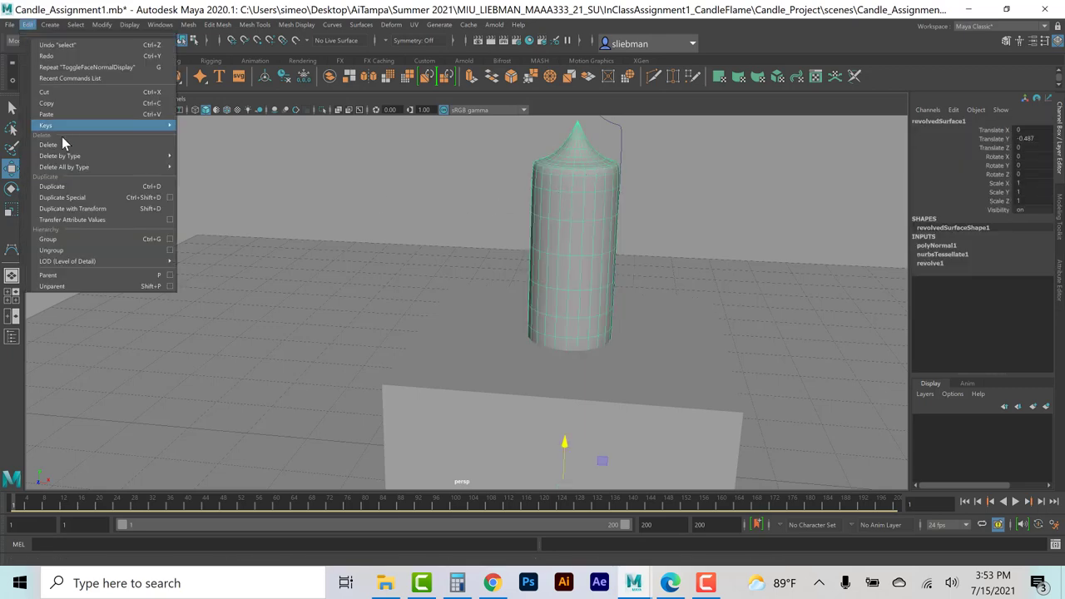
pyautogui.moveTo(84, 156)
pyautogui.click(198, 157)
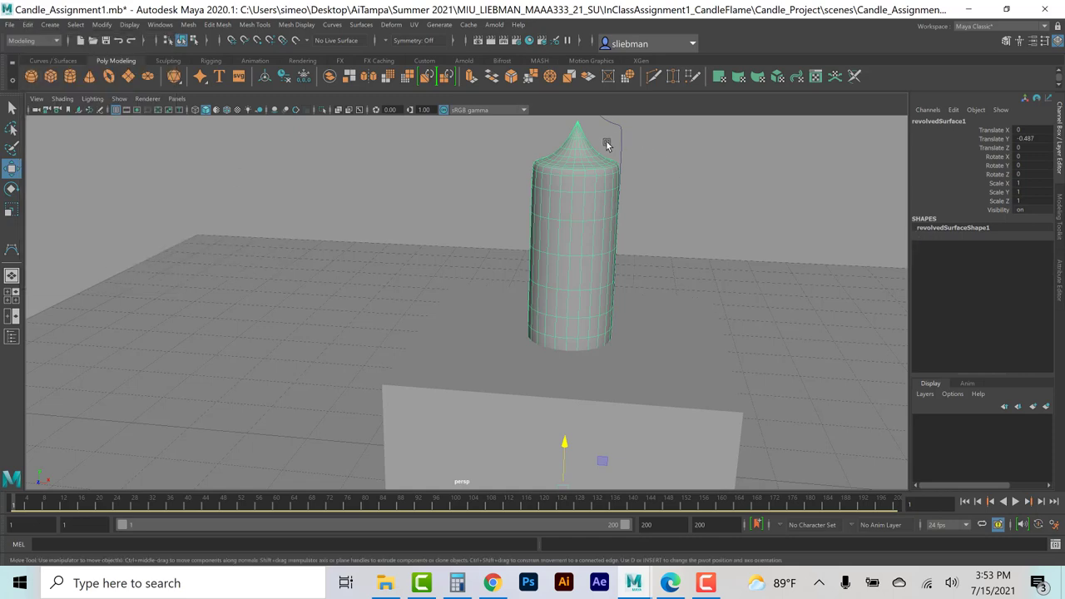
# Delete the leftover profile curve beside the candle and check how the candle sits on the cube.
pyautogui.moveTo(606, 142); pyautogui.dragTo(650, 127)
pyautogui.click(647, 126)
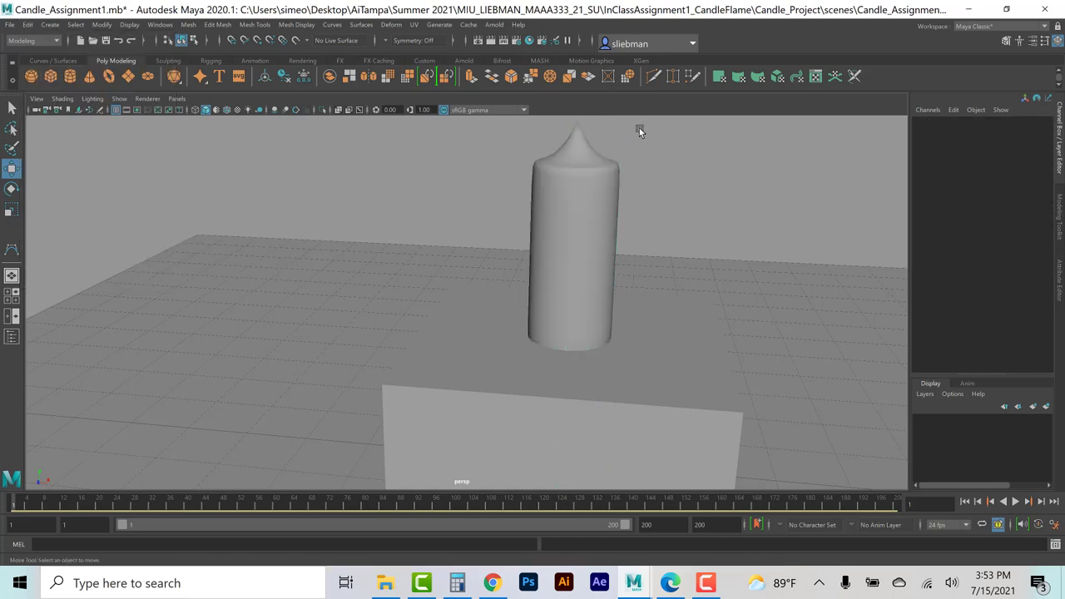
pyautogui.keyDown('alt'); pyautogui.moveTo(525, 228); pyautogui.dragTo(478, 330); pyautogui.keyUp('alt')
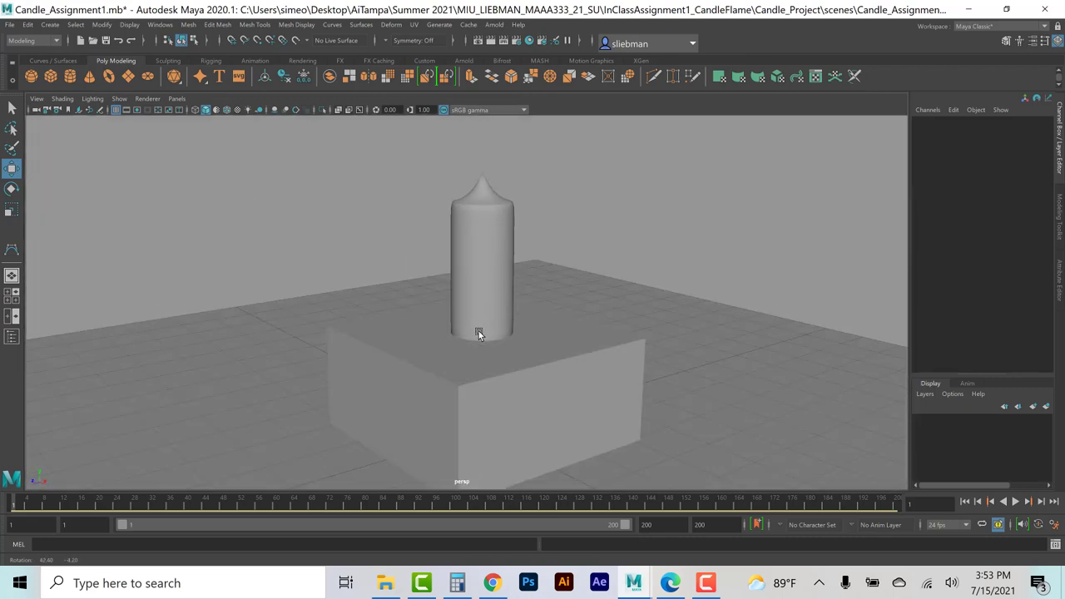
pyautogui.click(446, 365)
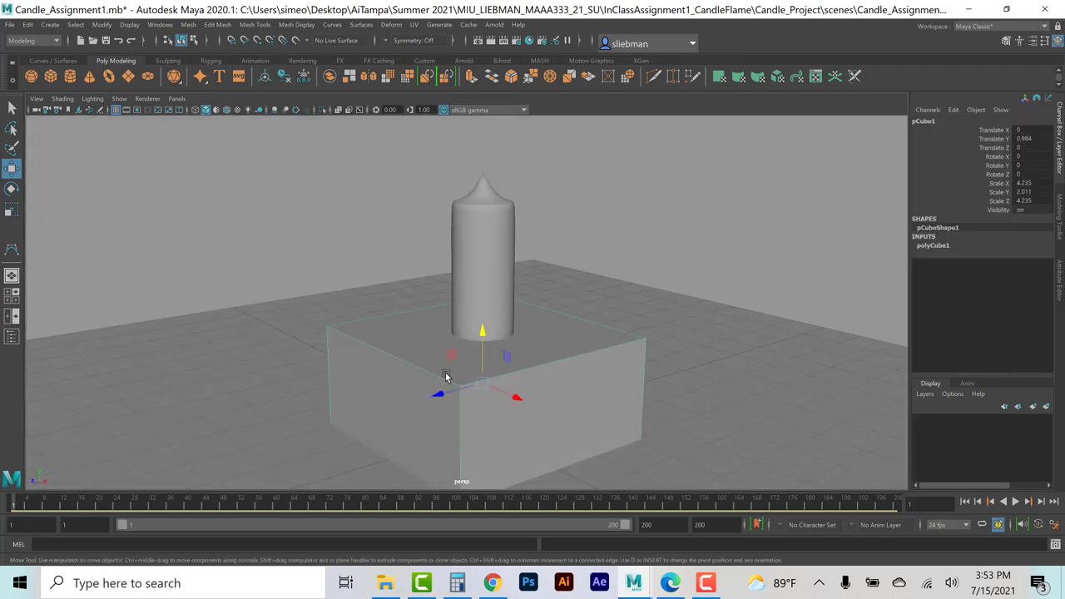
# Switch to the PDF tutorial in Edge and read the end of the candle section and section 2, Creating an Emitter.
pyautogui.click(670, 585)
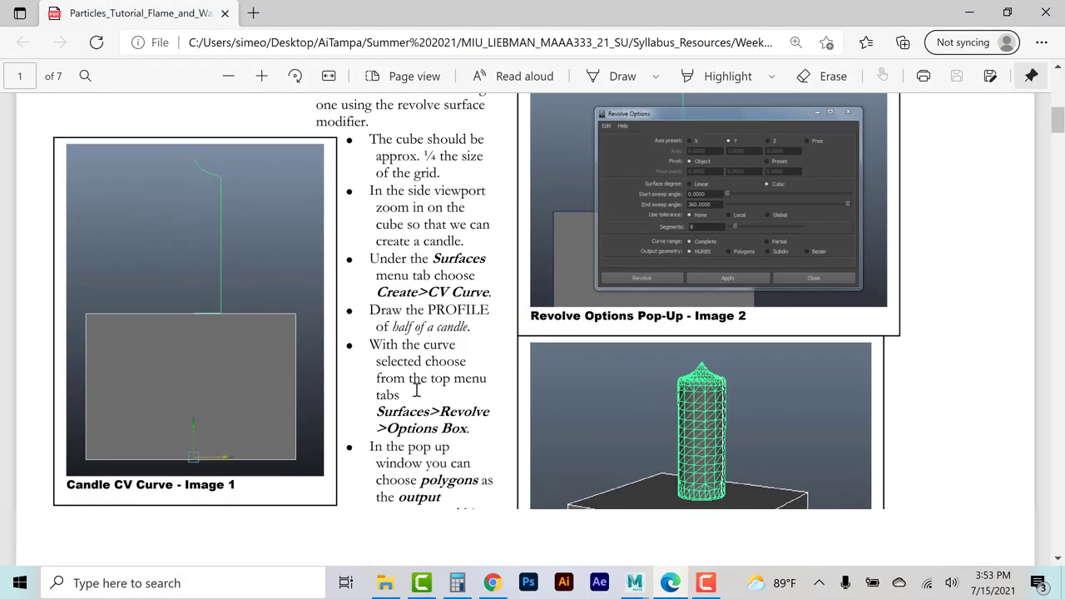
pyautogui.scroll(-5, 416, 391)
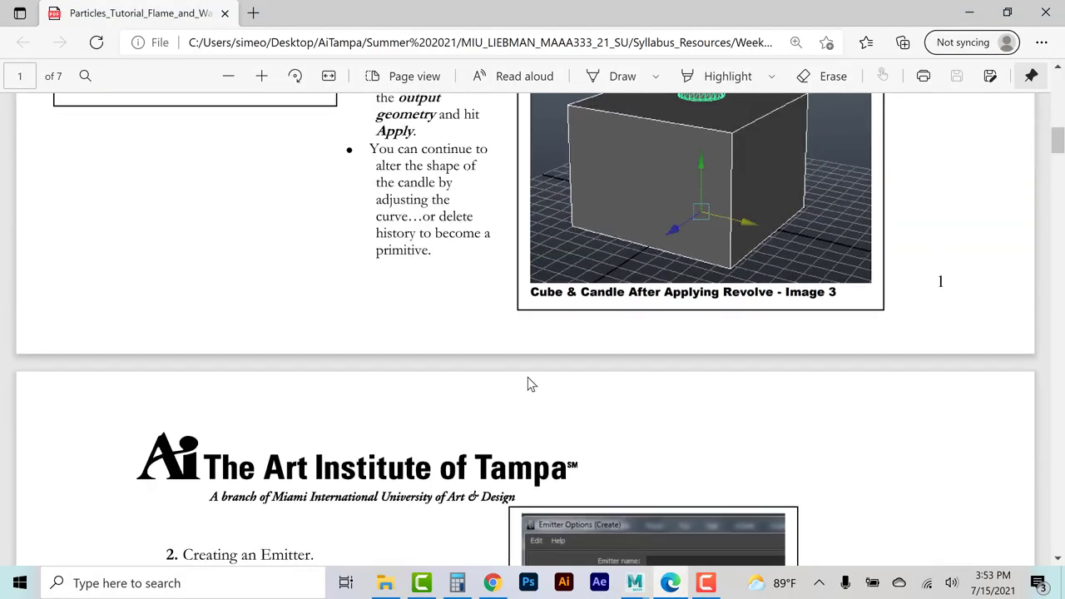
pyautogui.scroll(3, 528, 378)
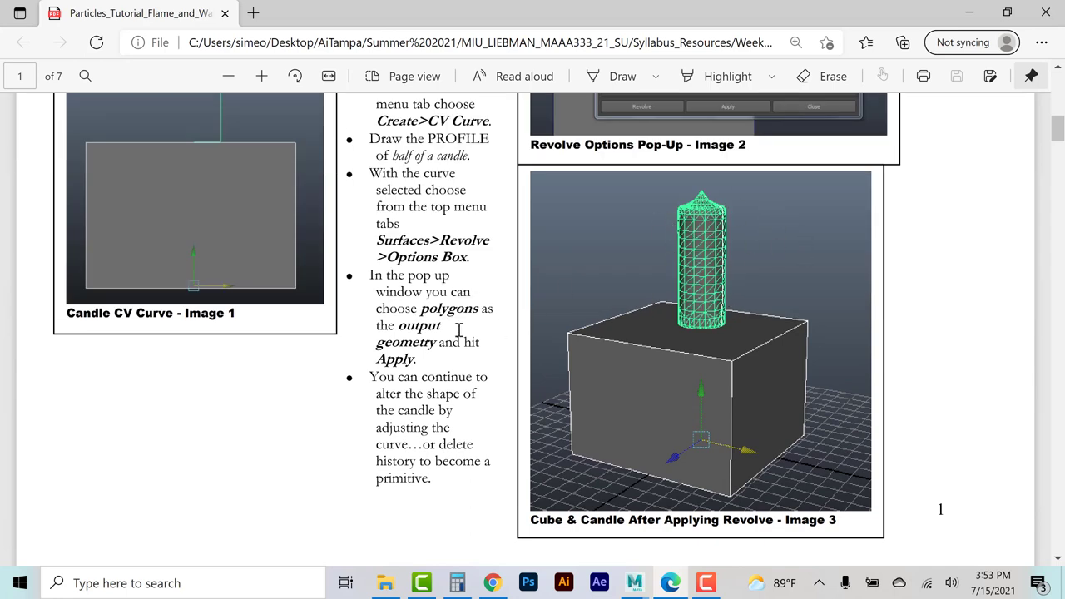
pyautogui.scroll(-7, 459, 330)
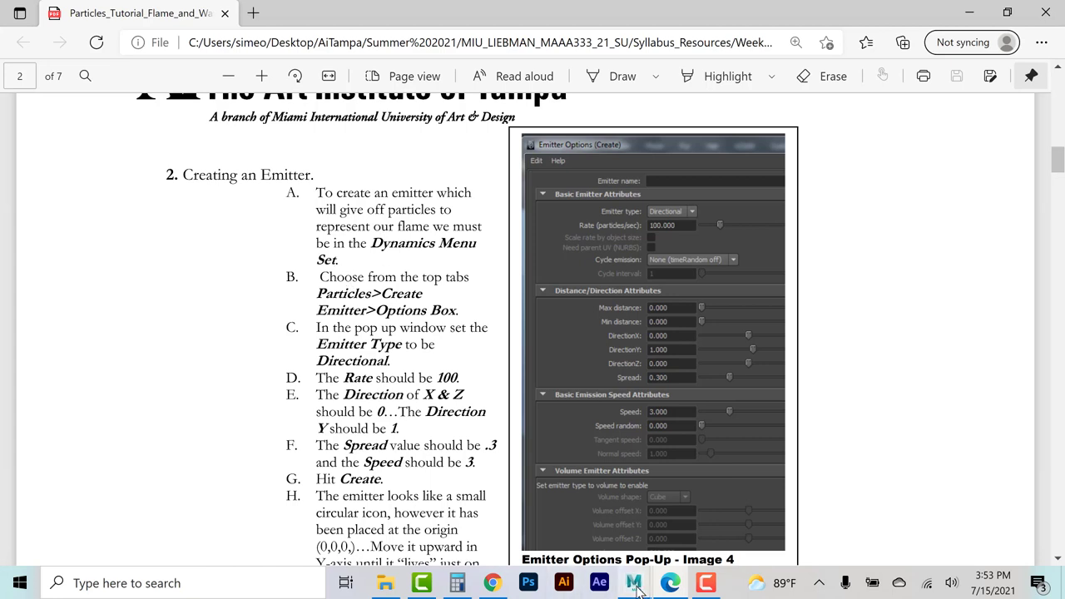
# Switch back to Maya, change the menu set to FX, deselect the cube and save the scene.
pyautogui.moveTo(637, 586)
pyautogui.click(703, 500)
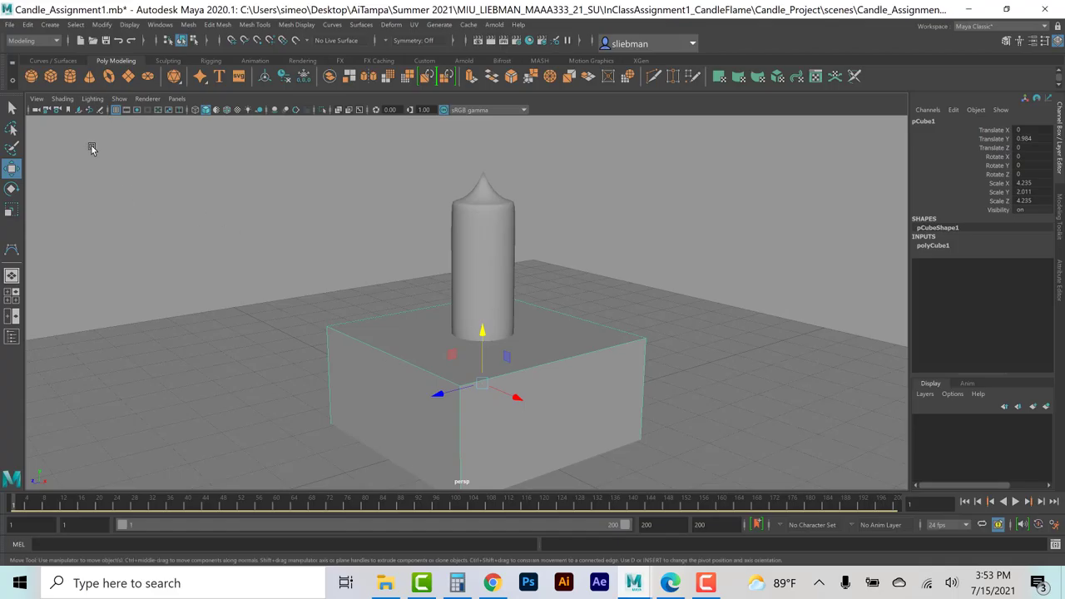
pyautogui.click(33, 40)
pyautogui.click(35, 84)
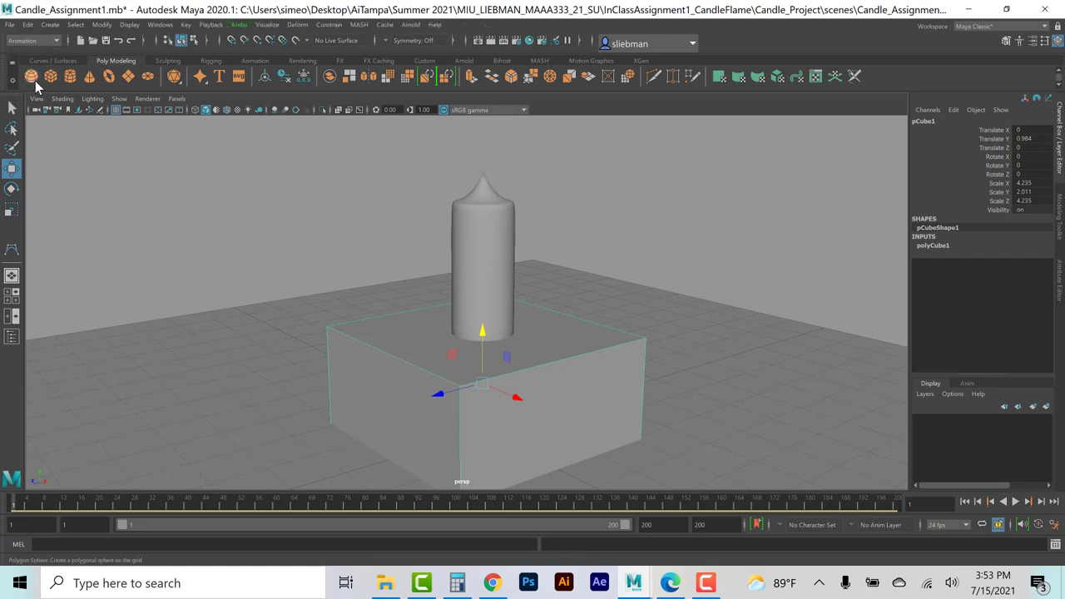
pyautogui.click(50, 40)
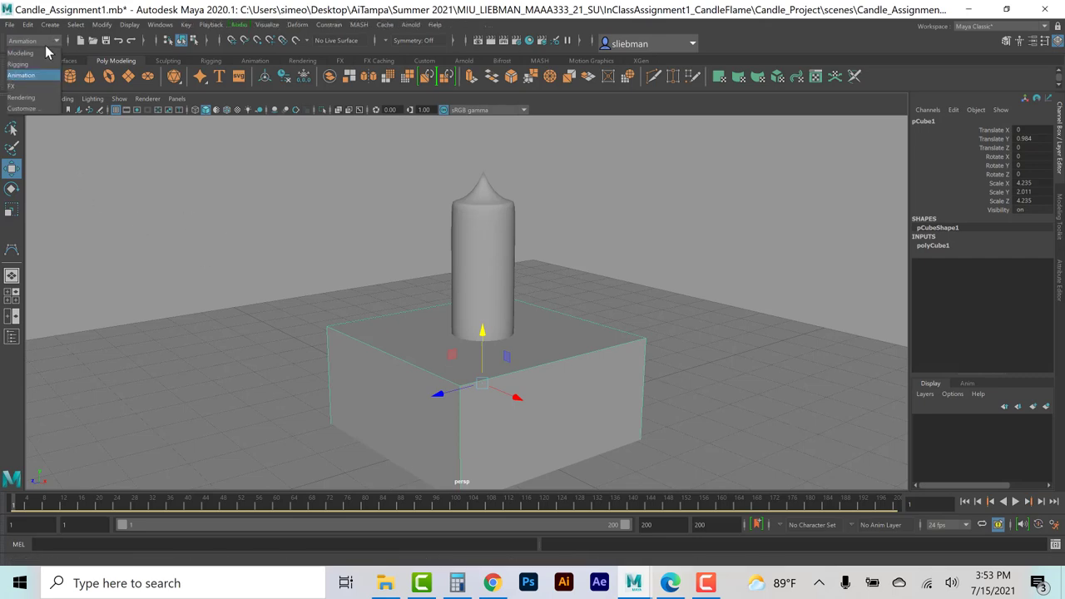
pyautogui.click(37, 87)
pyautogui.click(213, 208)
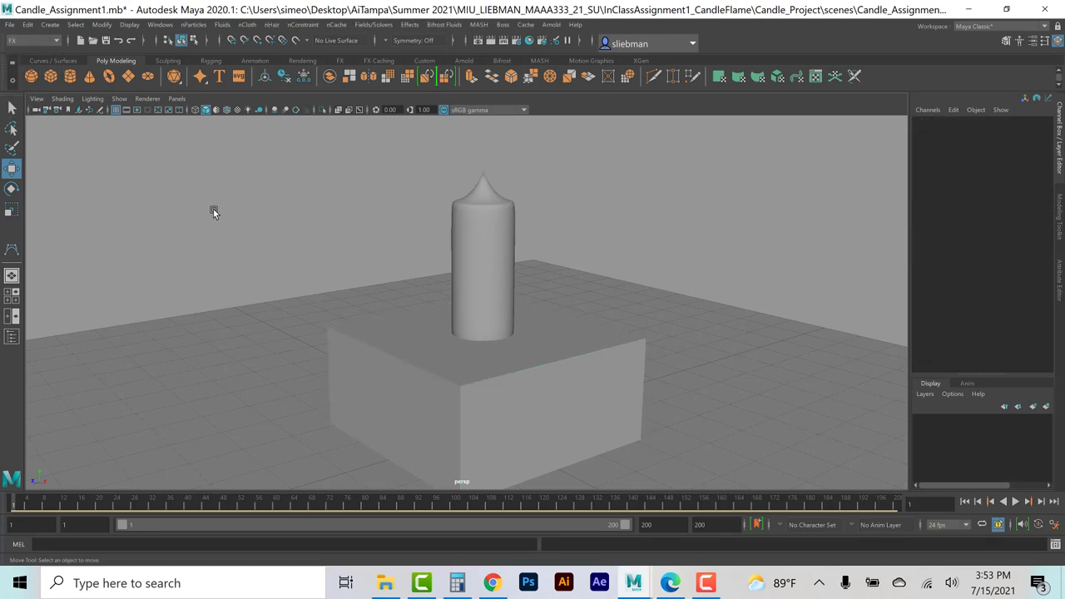
pyautogui.hotkey('ctrl', 's')
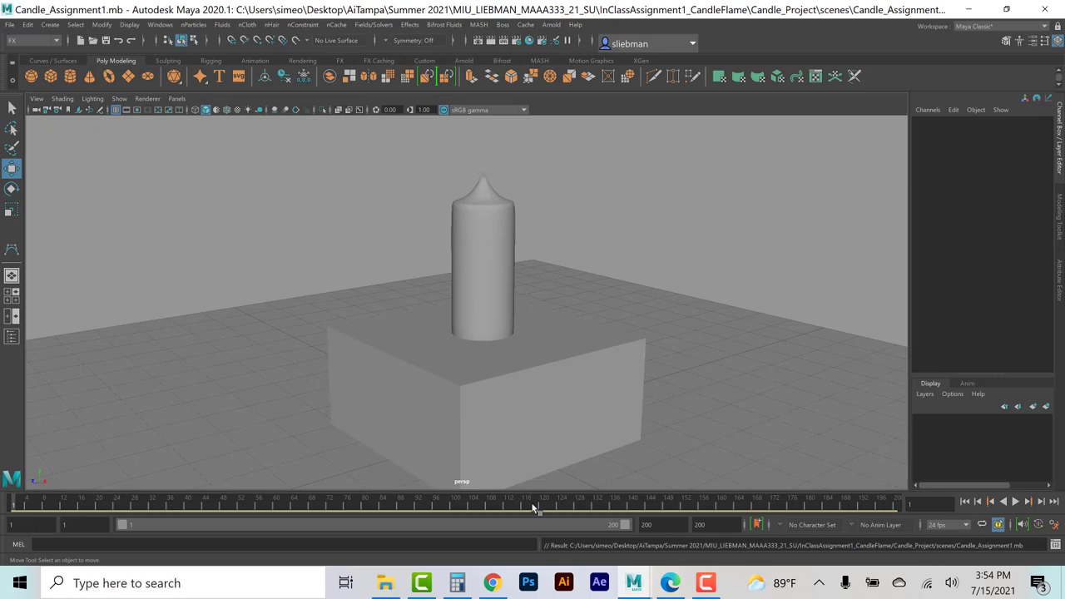
# Recheck the emitter instructions in the PDF, return to Maya and open the options for creating a legacy particle emitter.
pyautogui.click(669, 582)
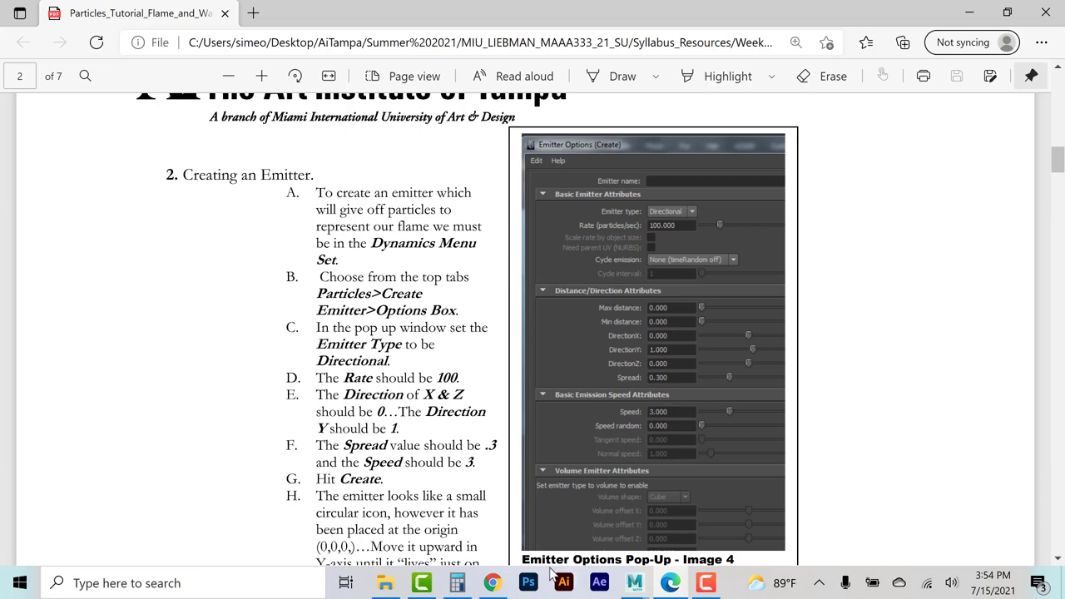
pyautogui.moveTo(634, 586)
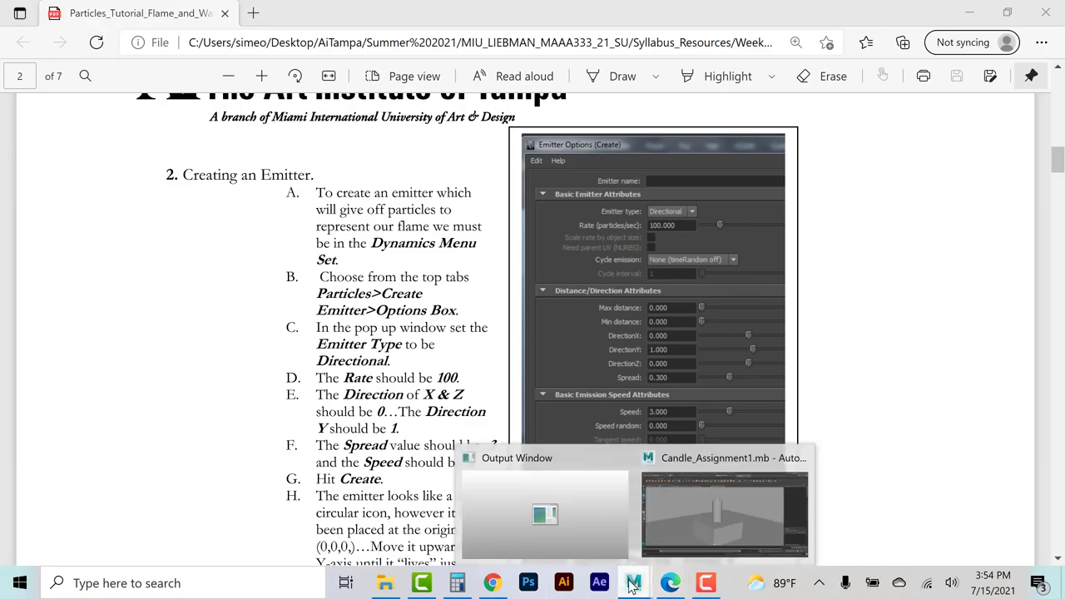
pyautogui.click(713, 470)
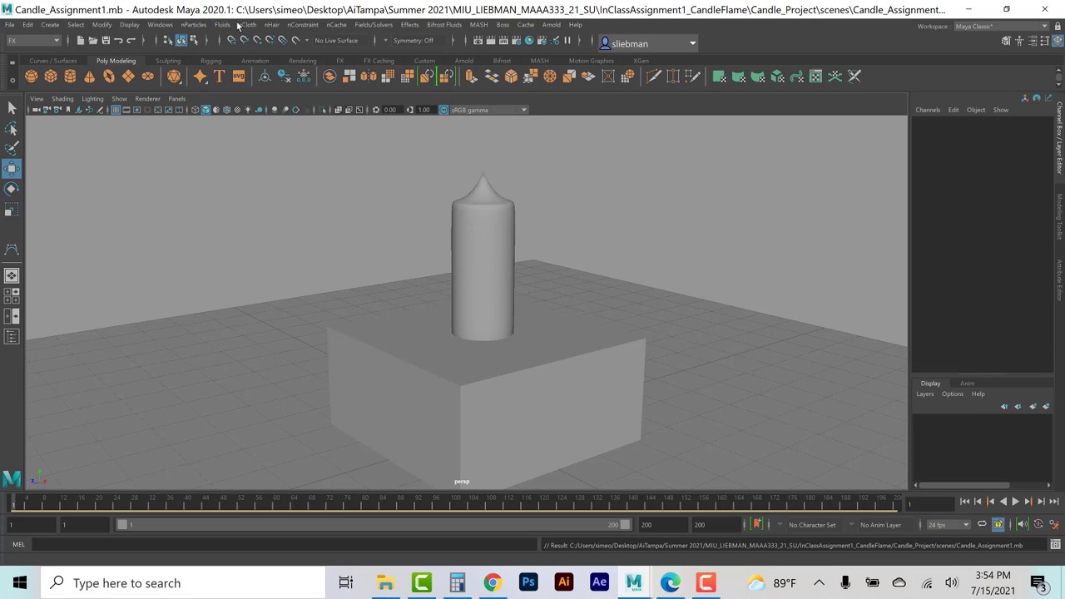
pyautogui.click(198, 27)
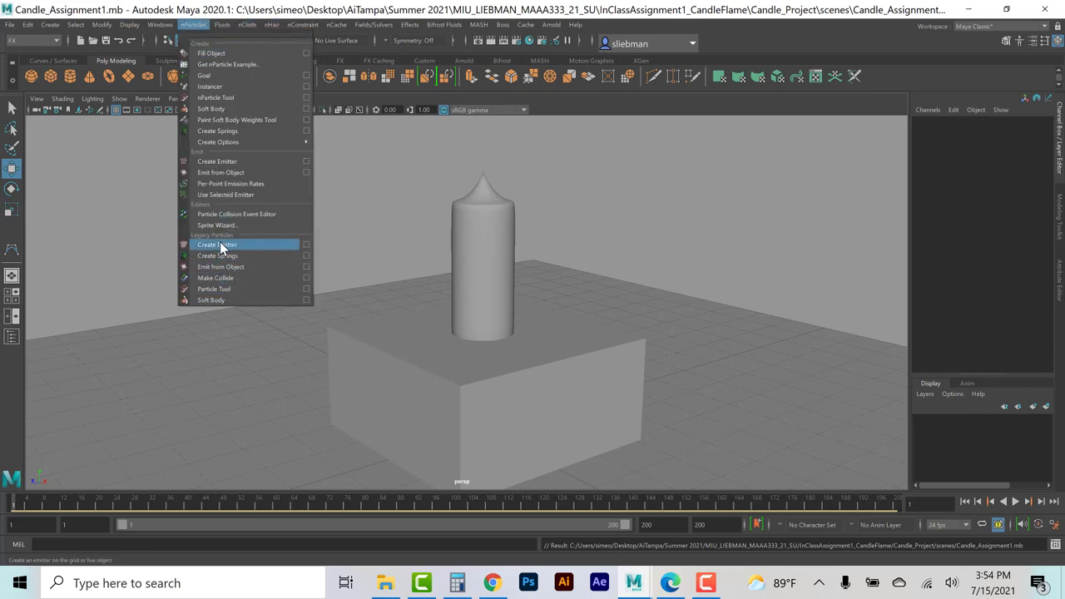
pyautogui.click(306, 244)
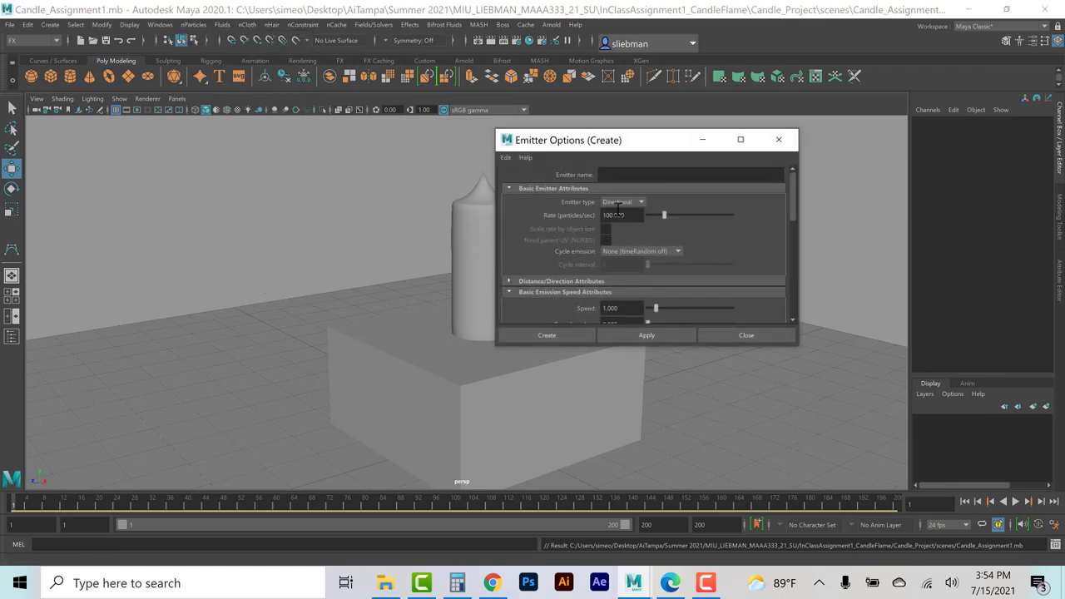
# Expand the emitter's distance and direction attributes and set DirectionY to 1 and DirectionX to 0.
pyautogui.scroll(-2, 700, 237)
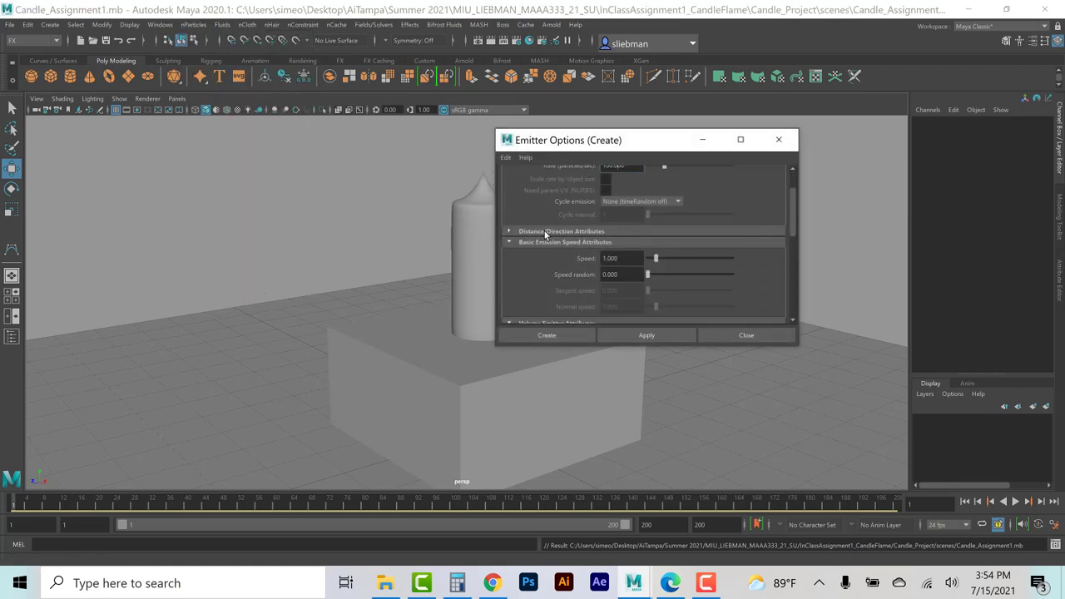
pyautogui.click(507, 231)
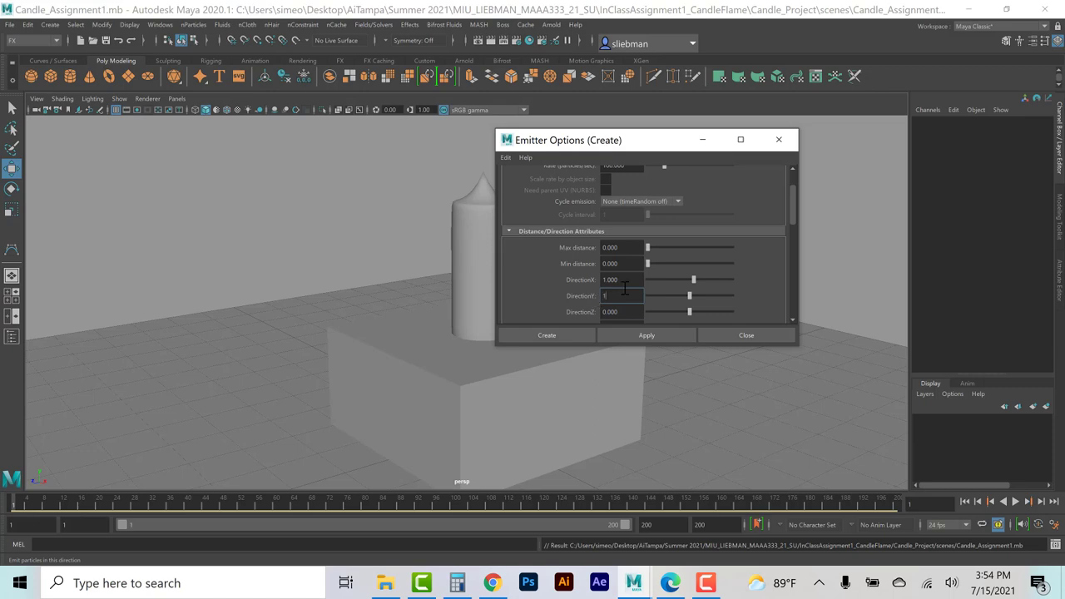
pyautogui.write('1')
pyautogui.press('Return')
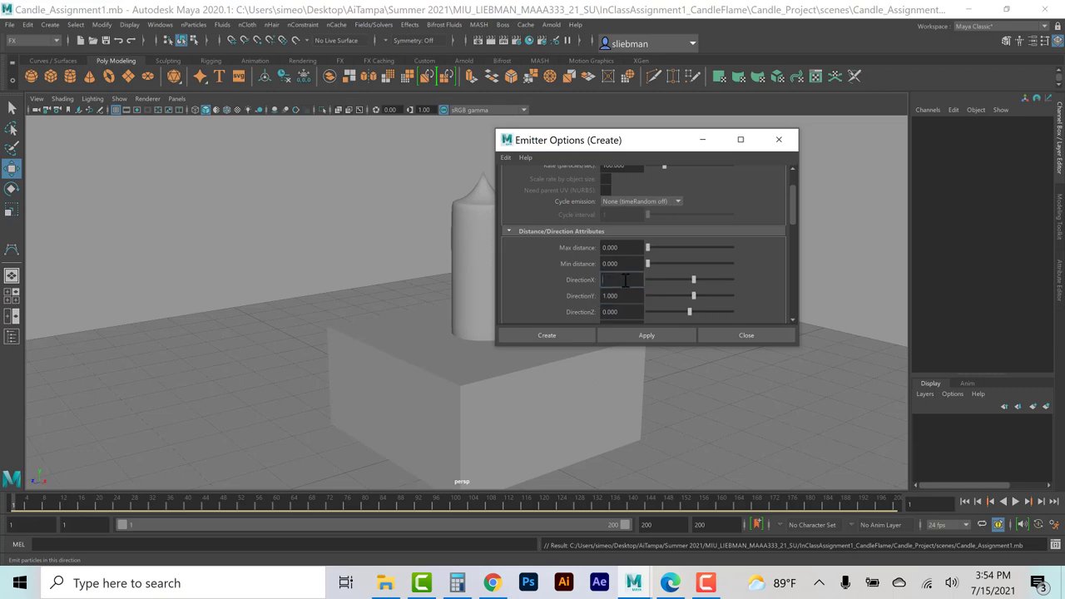
pyautogui.write('0')
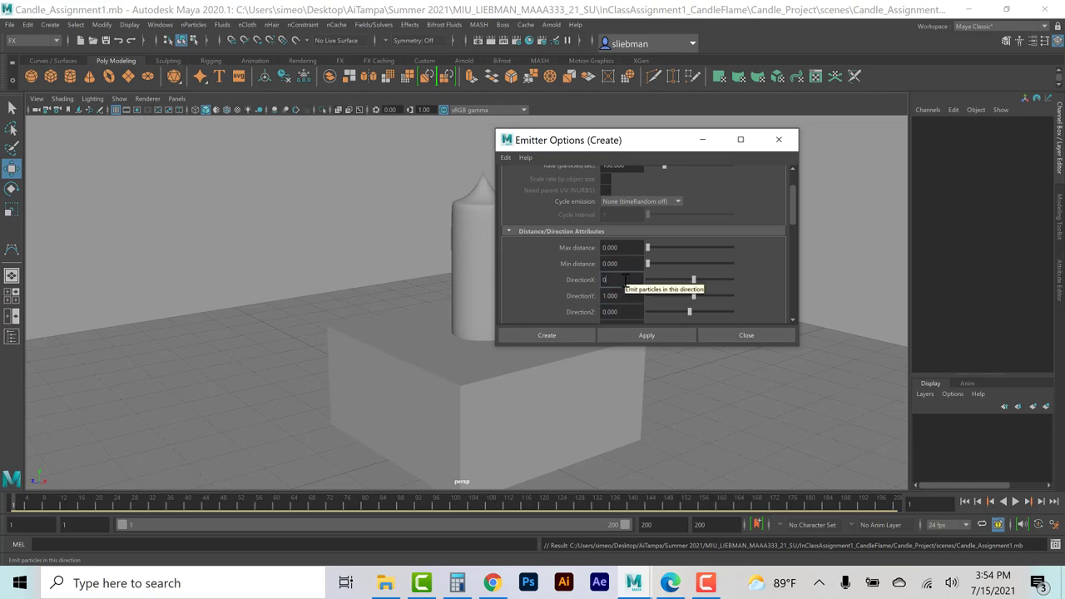
# Consult the PDF's emitter settings and set the emitter's Spread to 0.3 in Maya.
pyautogui.click(670, 582)
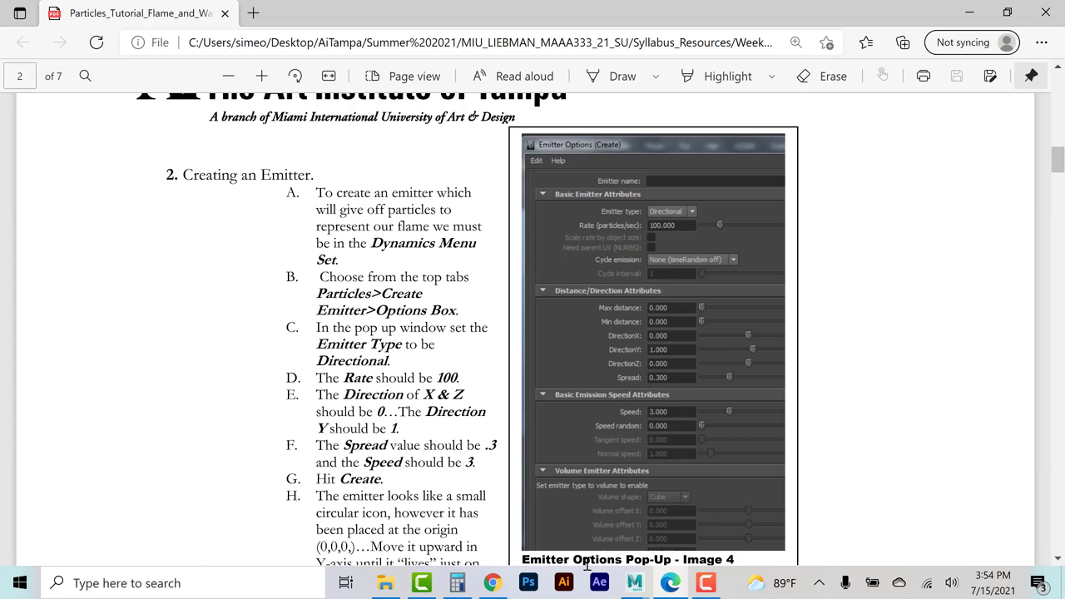
pyautogui.click(634, 582)
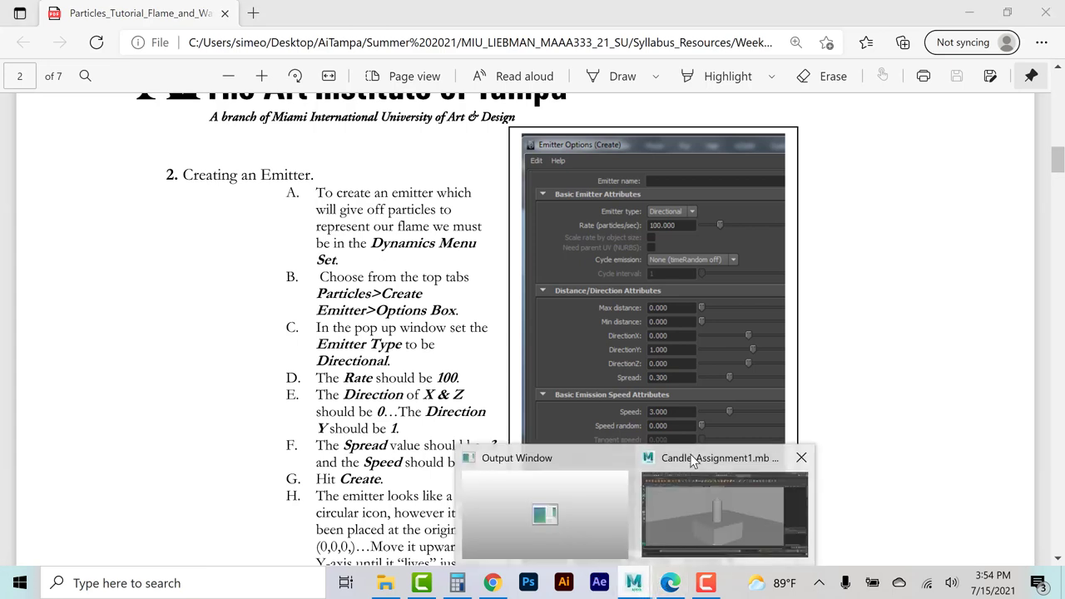
pyautogui.click(692, 462)
pyautogui.scroll(-2, 661, 303)
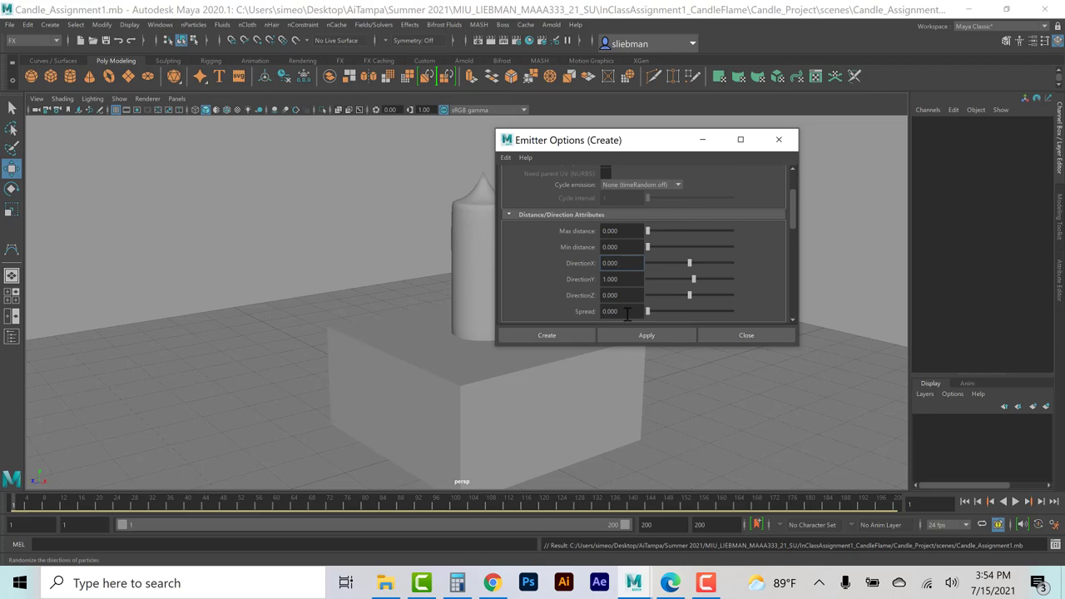
pyautogui.click(625, 312)
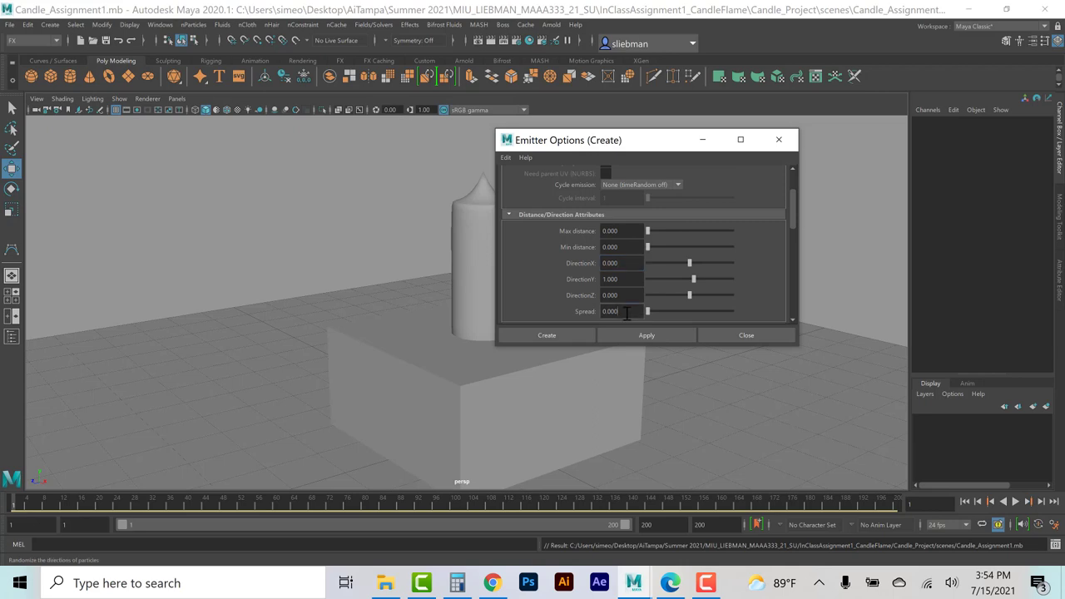
# Create the directional emitter and raise it to a Translate Y of about 5.004, just above the candle's tip.
pyautogui.click(572, 338)
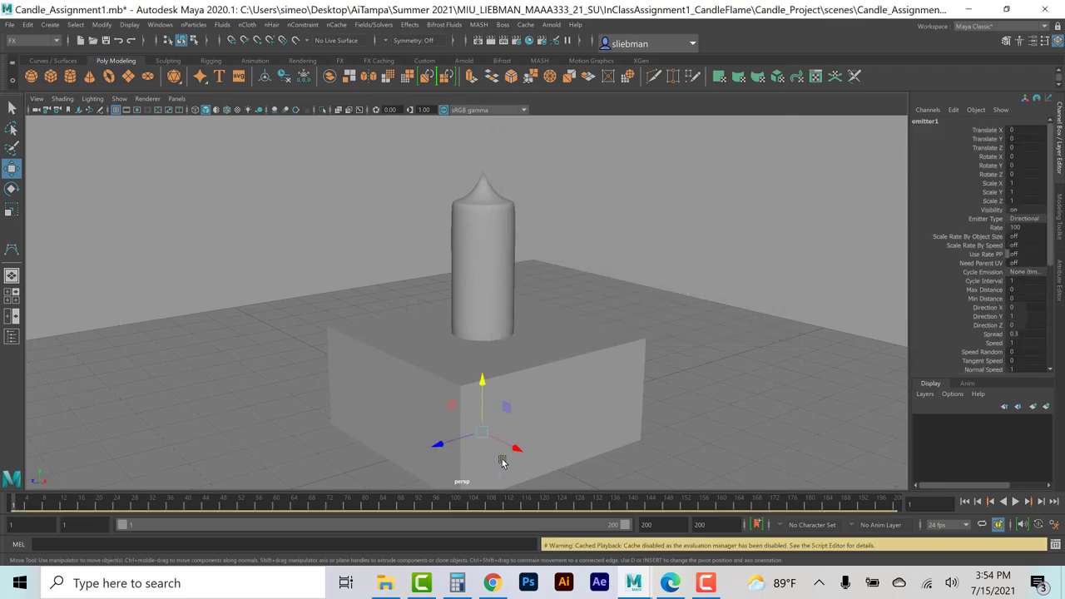
pyautogui.moveTo(482, 380); pyautogui.dragTo(496, 111)
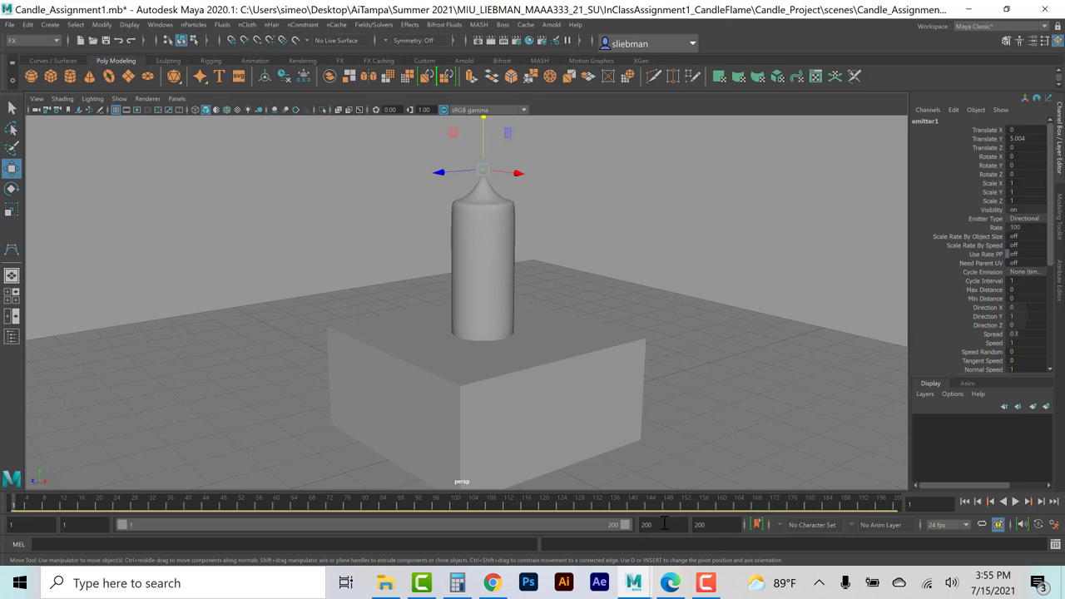
# Switch to the PDF tutorial in Edge and read the instructions for positioning the emitter and setting the playback range and speed.
pyautogui.click(670, 583)
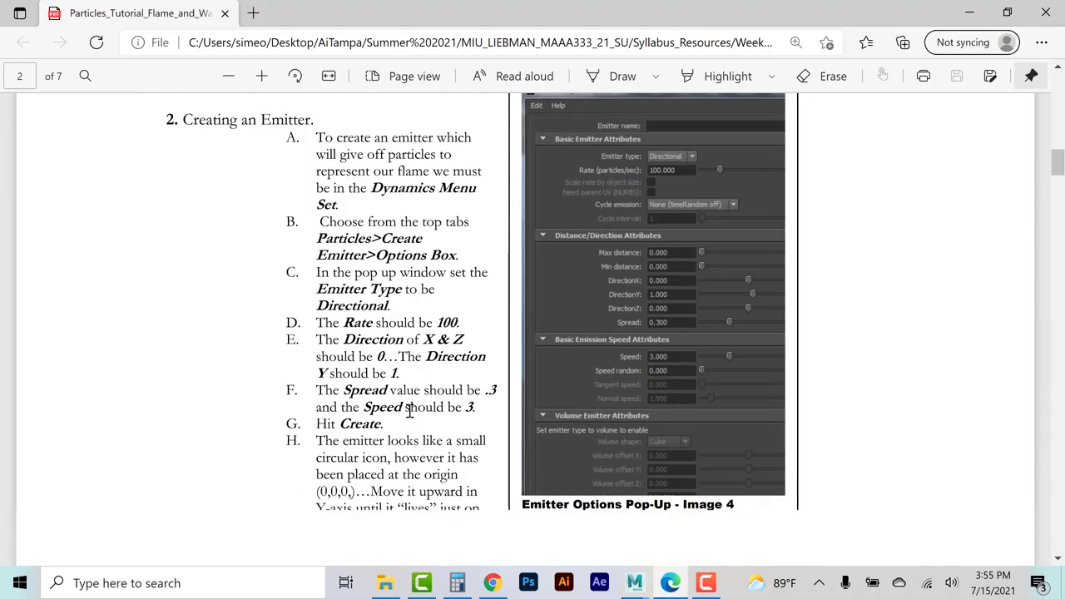
pyautogui.scroll(-2, 408, 399)
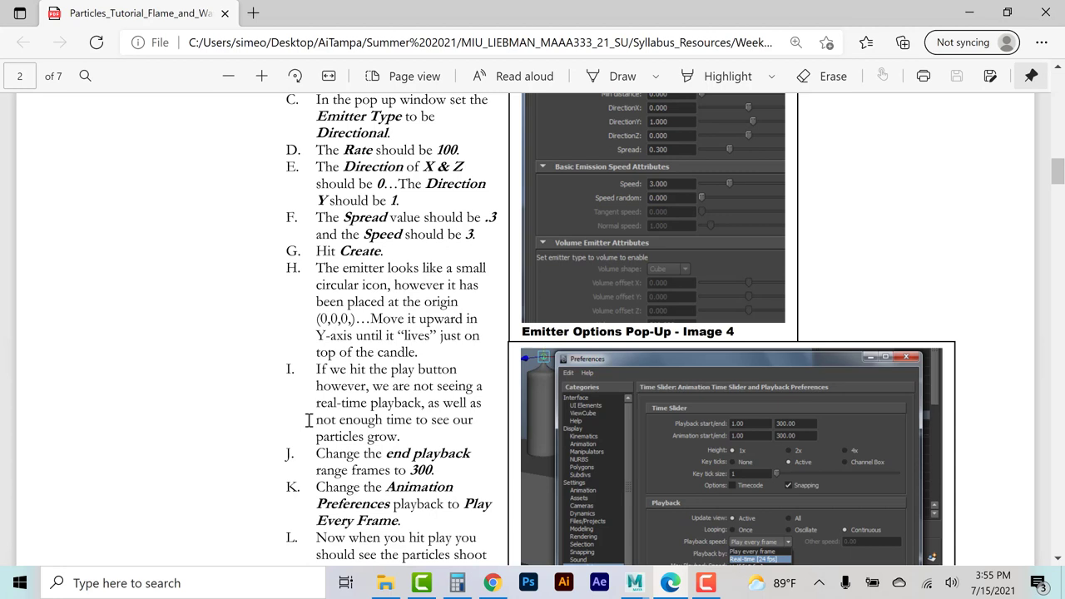
pyautogui.scroll(-1, 321, 416)
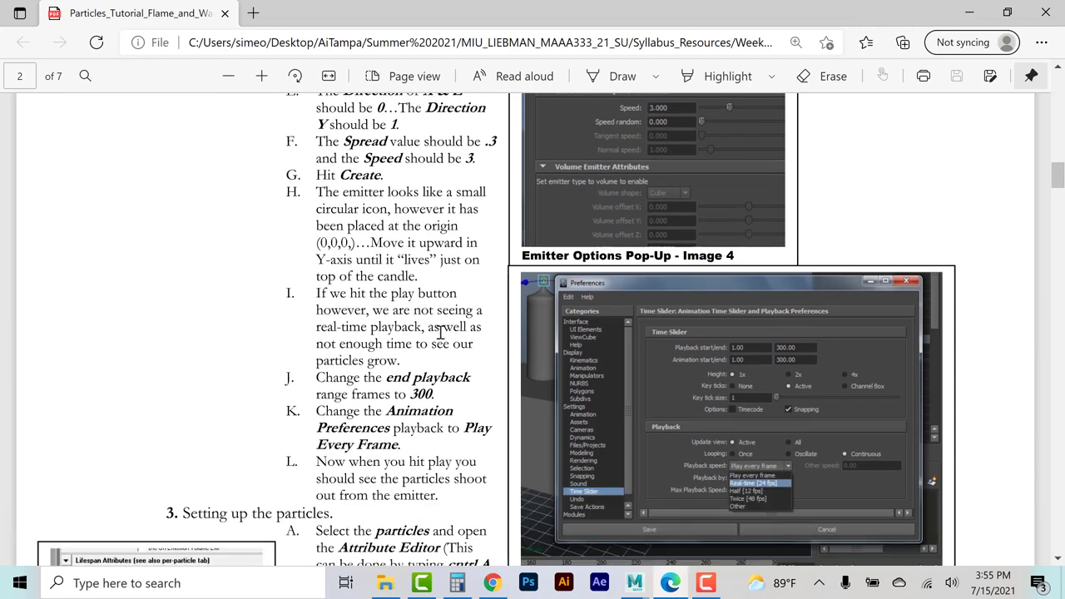
pyautogui.doubleClick(416, 394)
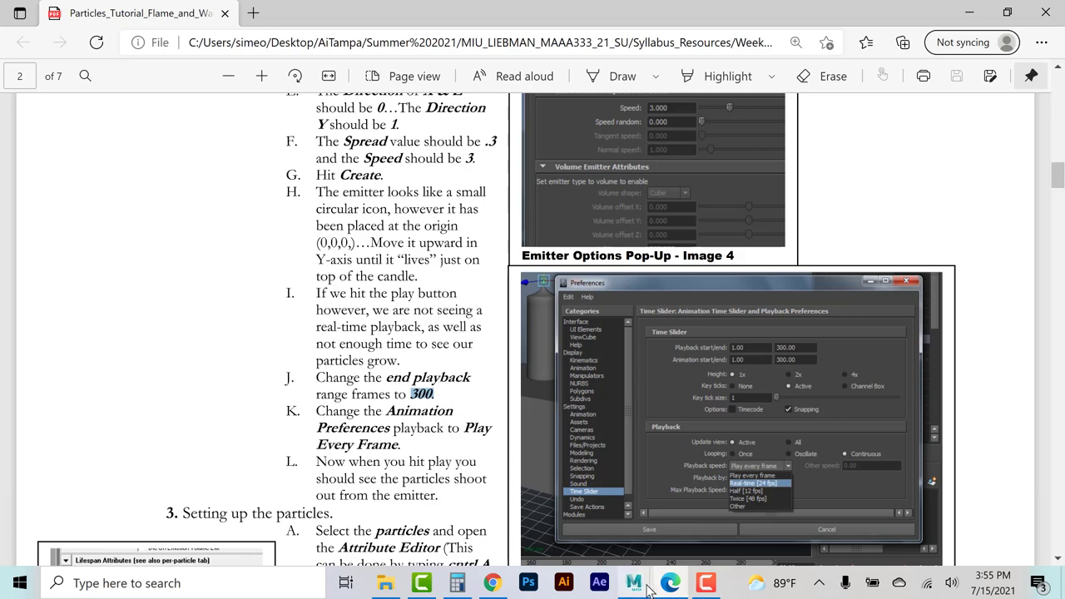
# Switch to Maya, play the animation and select the emitted particles above the candle to inspect them, then stop playback and deselect.
pyautogui.moveTo(634, 582)
pyautogui.click(706, 481)
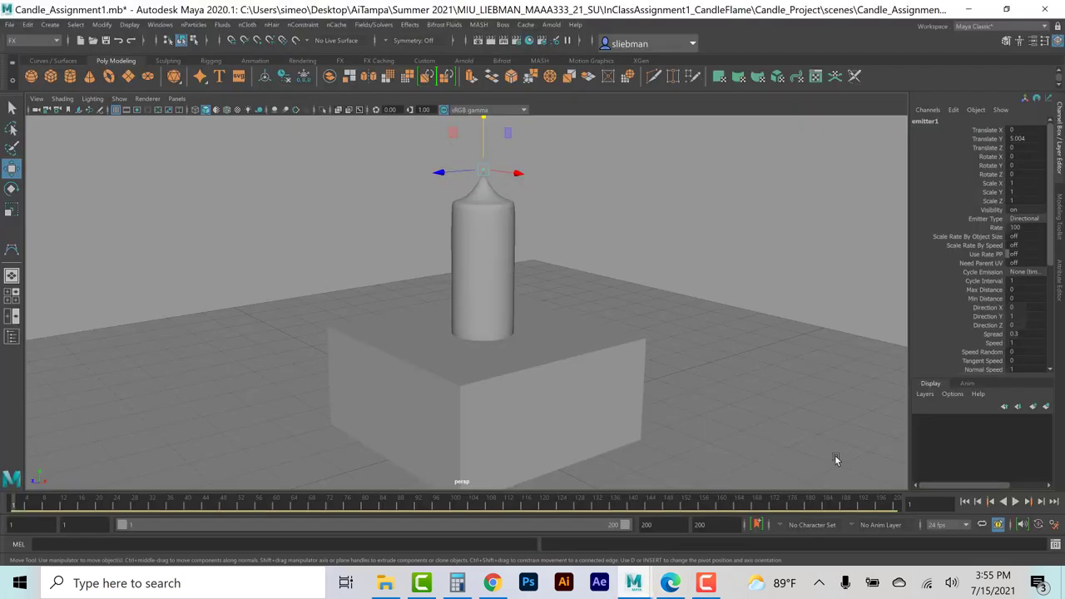
pyautogui.click(1015, 502)
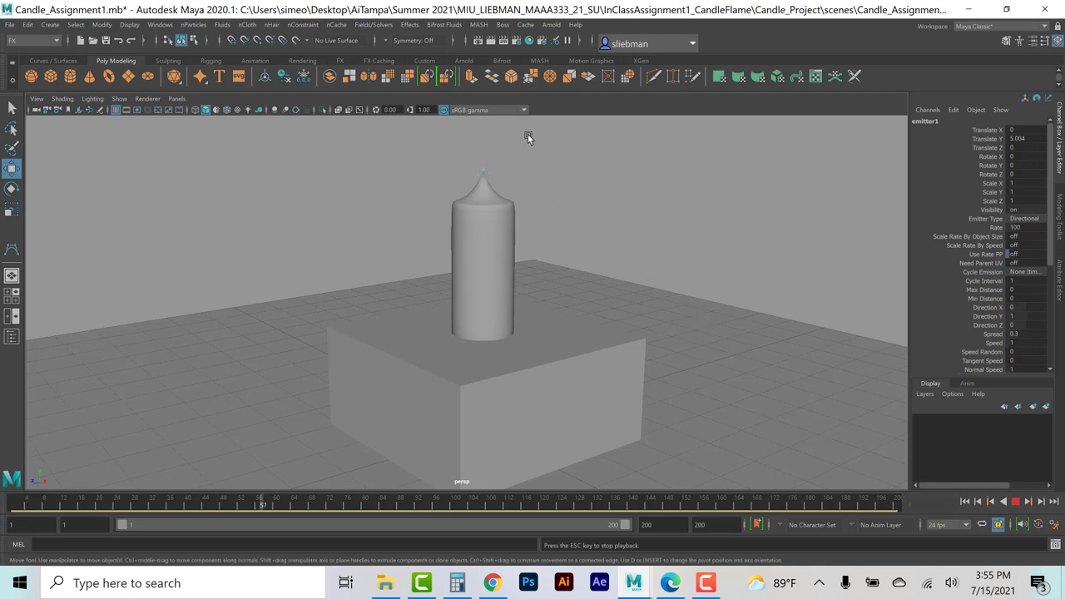
pyautogui.moveTo(410, 141); pyautogui.dragTo(526, 158)
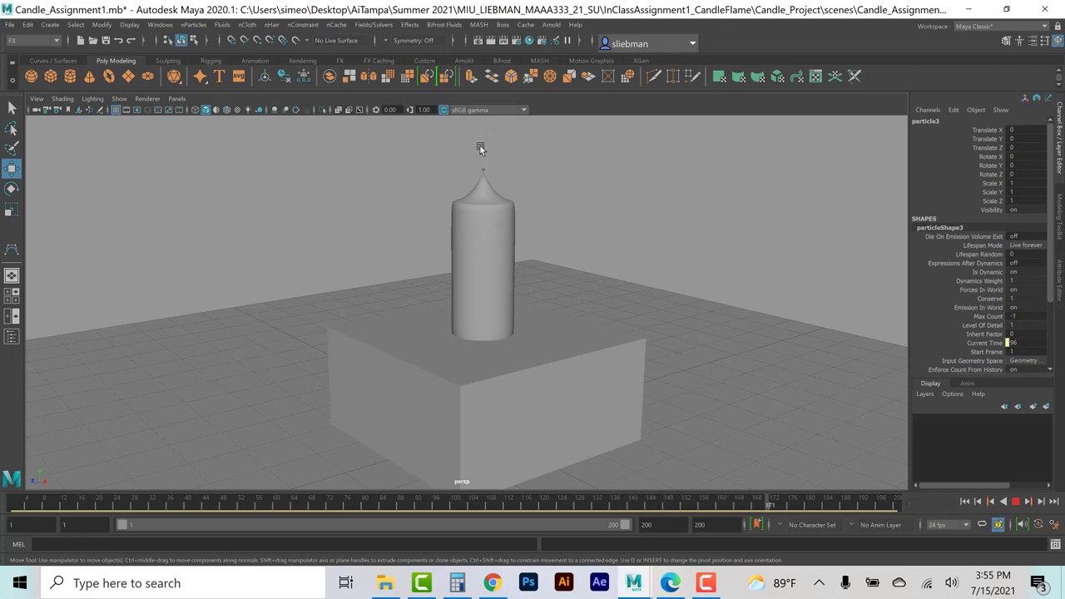
pyautogui.click(1014, 500)
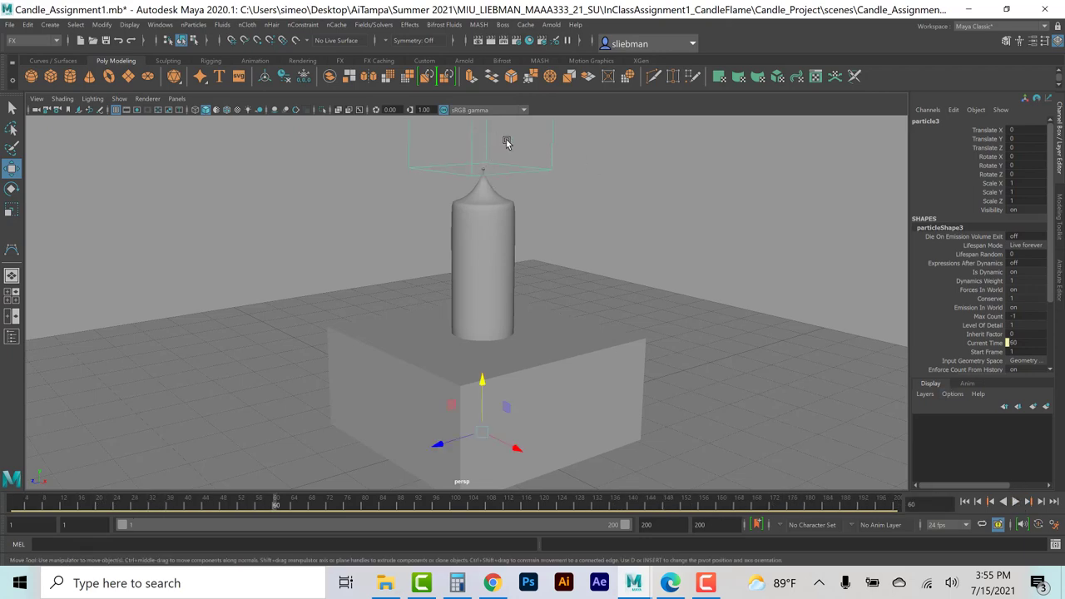
pyautogui.click(631, 183)
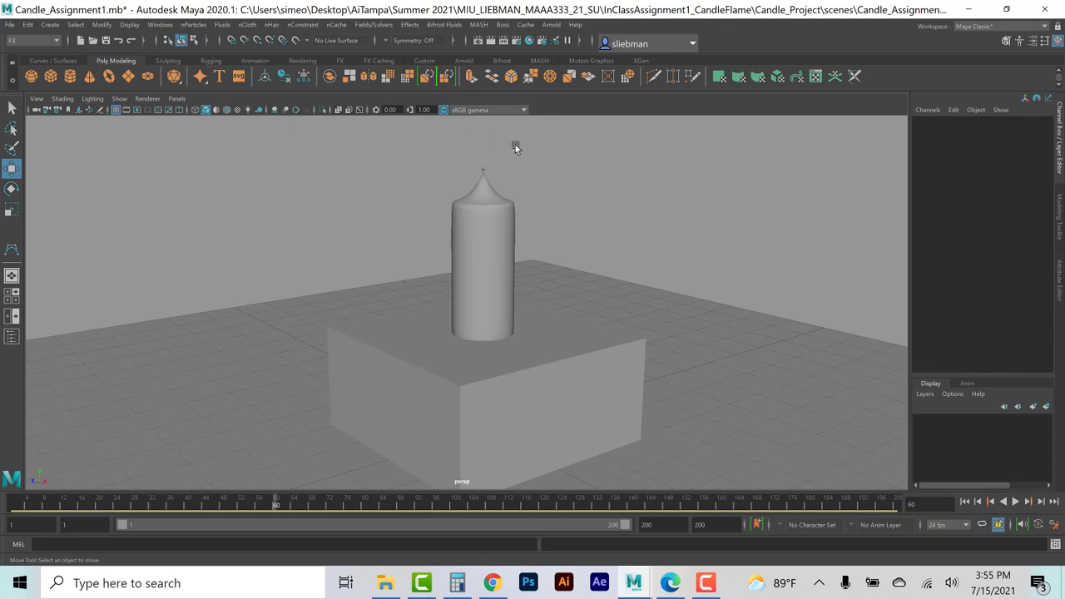
# Switch the viewport to wireframe and replay the animation from the first frame to examine the whole particle stream.
pyautogui.press('4')
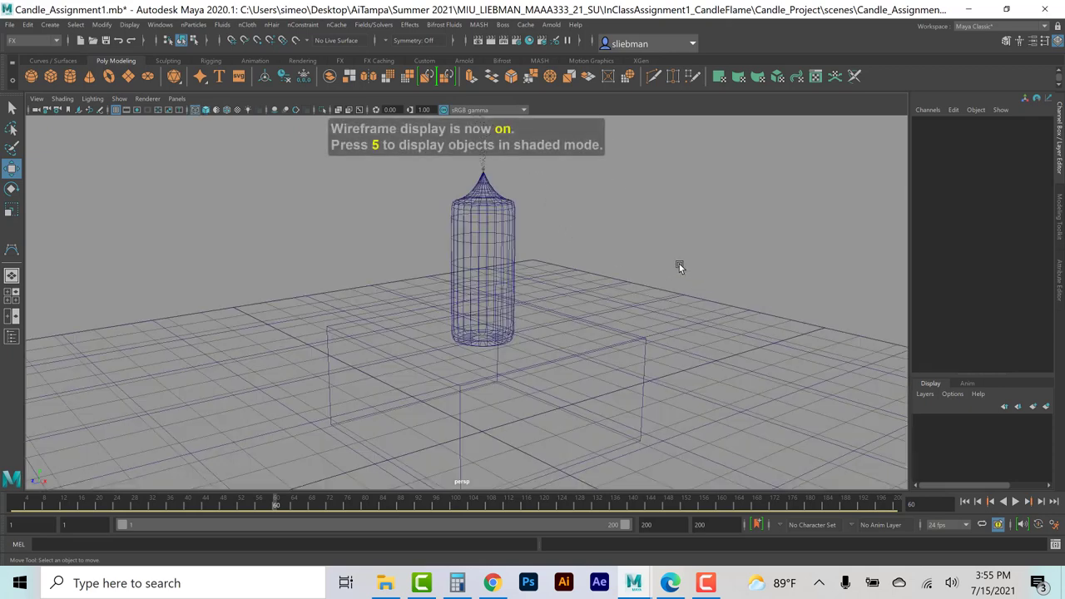
pyautogui.scroll(-1, 627, 219)
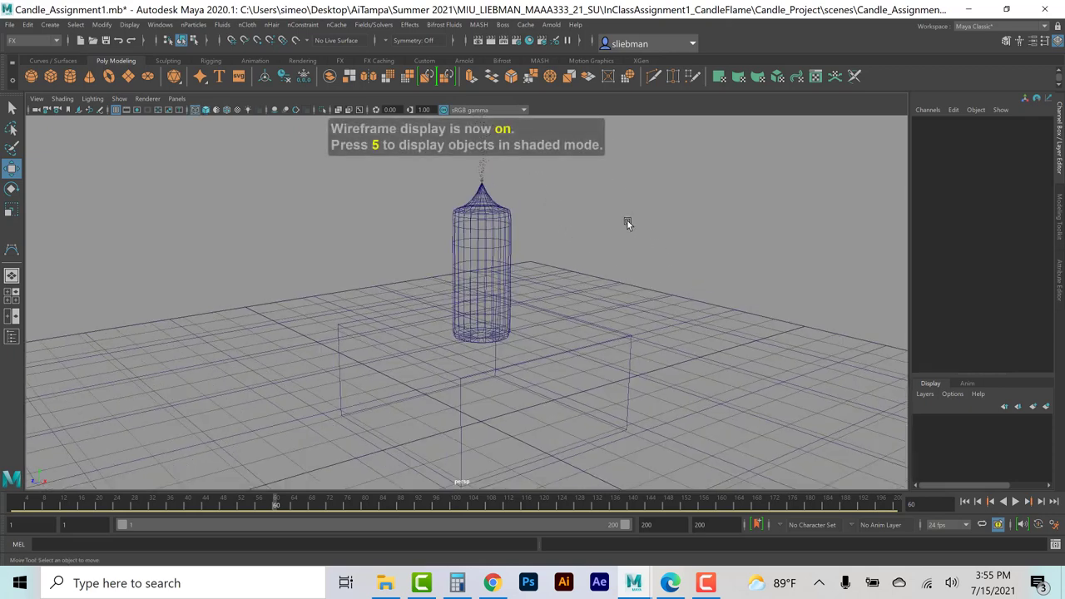
pyautogui.click(964, 501)
pyautogui.click(1014, 502)
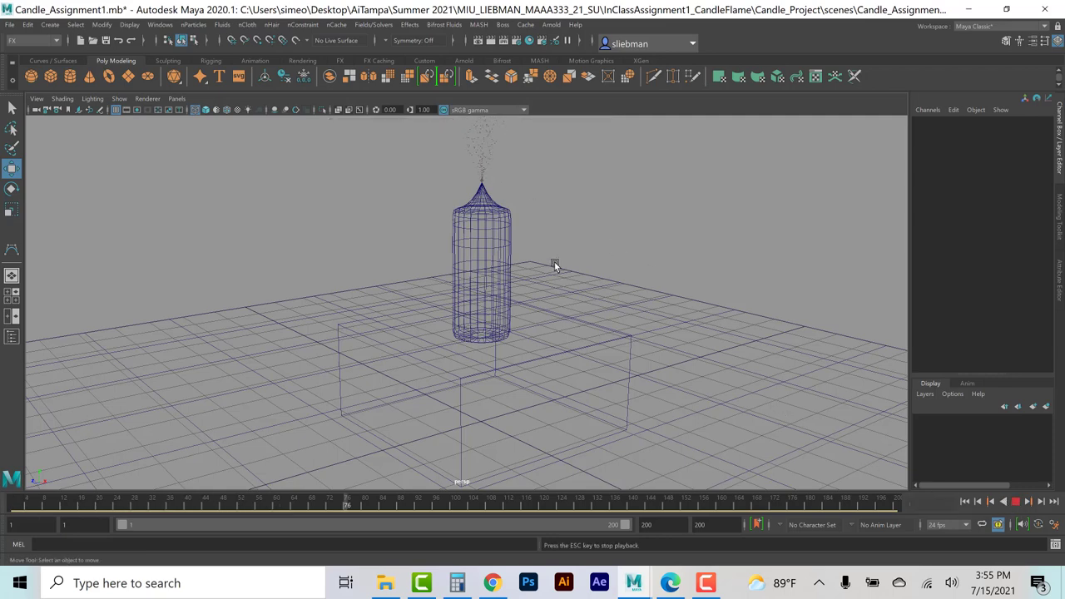
pyautogui.scroll(-5, 553, 264)
pyautogui.scroll(-5, 553, 268)
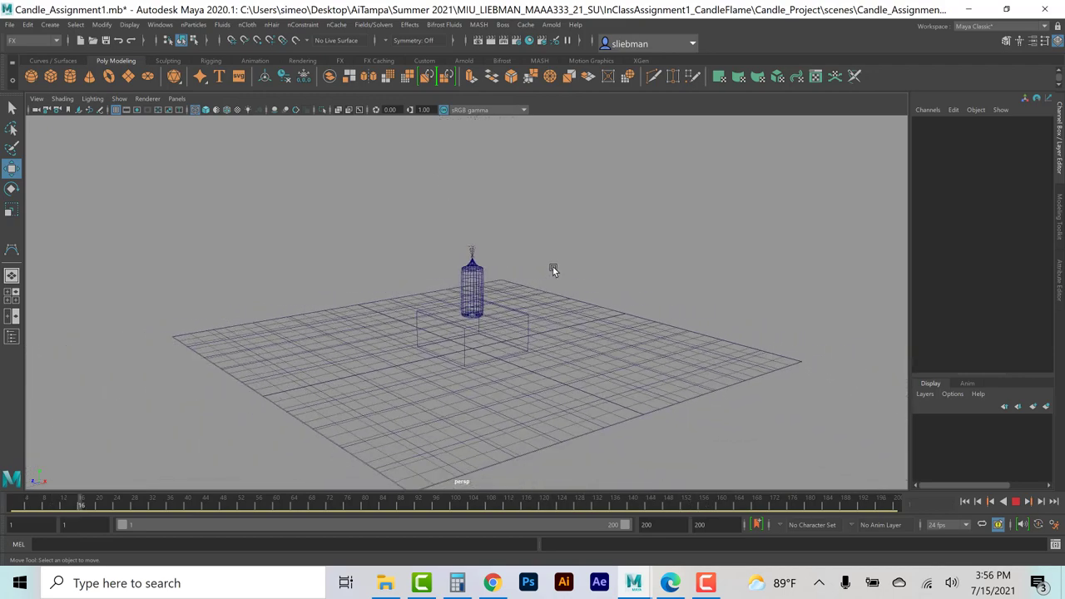
pyautogui.click(1016, 502)
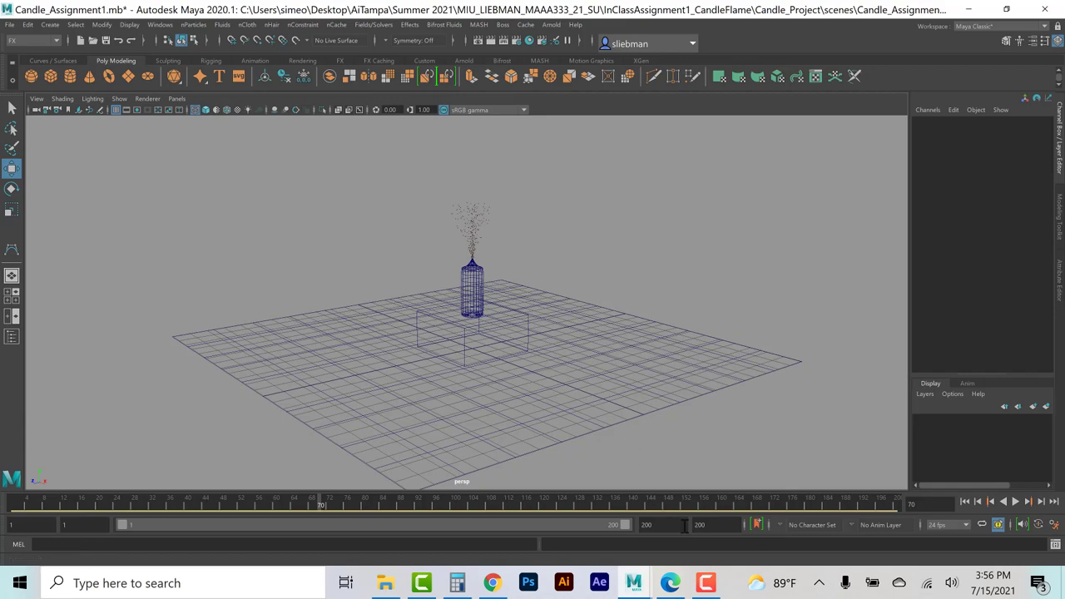
# Check the particle setup section of the tutorial PDF in Edge, then return to Maya and open the emitted particles in the Attribute Editor.
pyautogui.click(669, 584)
pyautogui.scroll(-5, 372, 348)
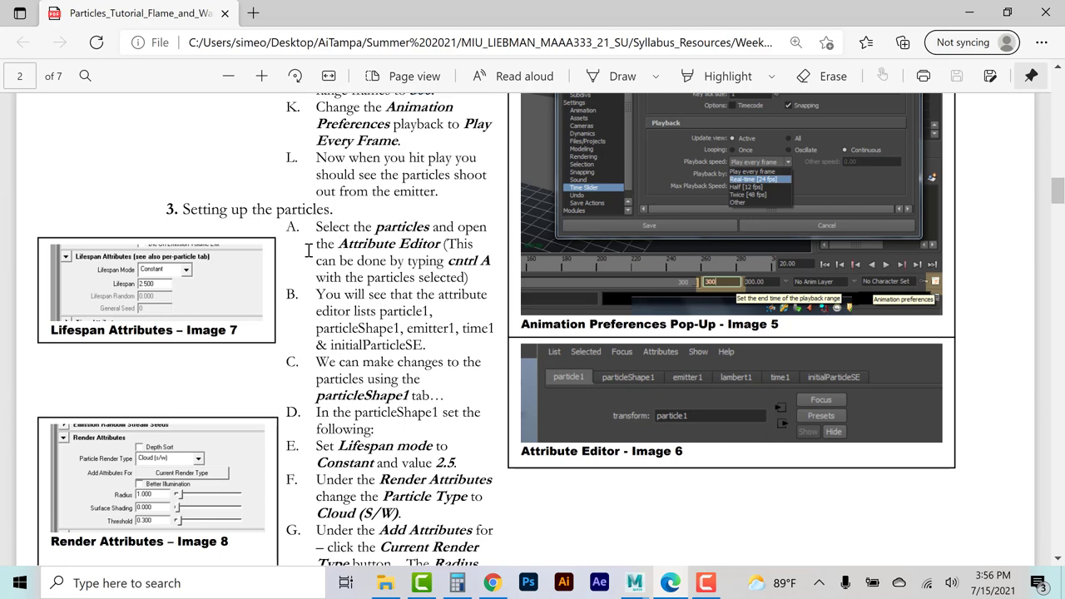
pyautogui.click(633, 583)
pyautogui.click(695, 464)
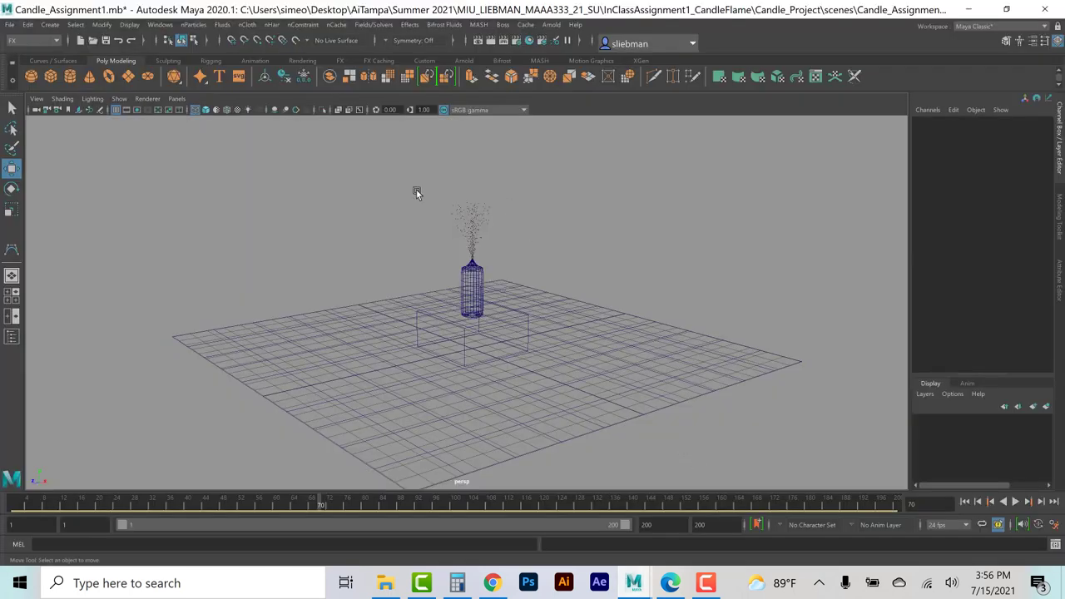
pyautogui.click(500, 219)
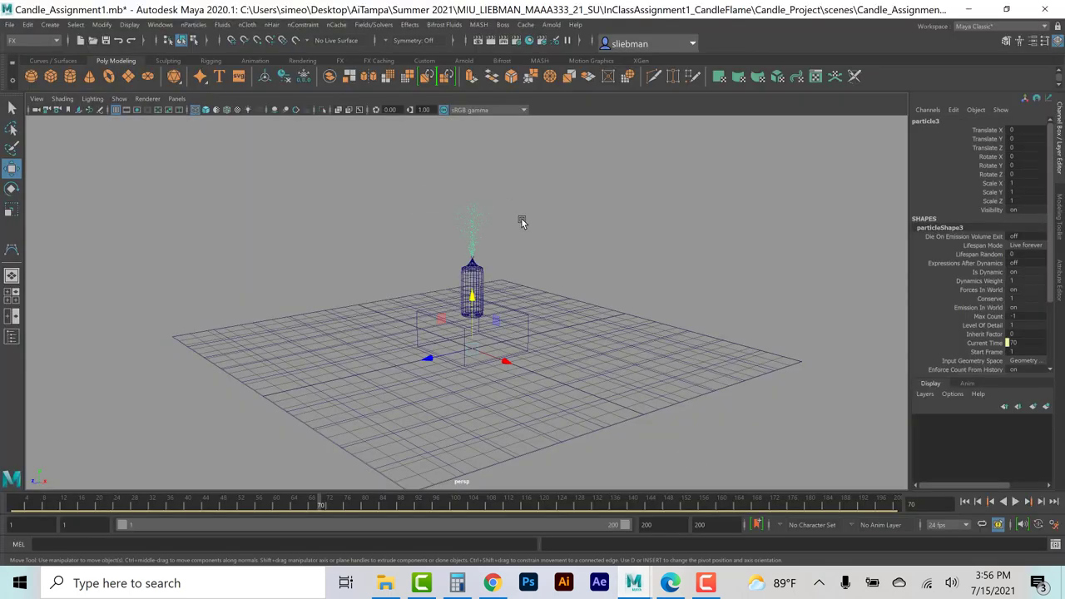
pyautogui.hotkey('ctrl', 'a')
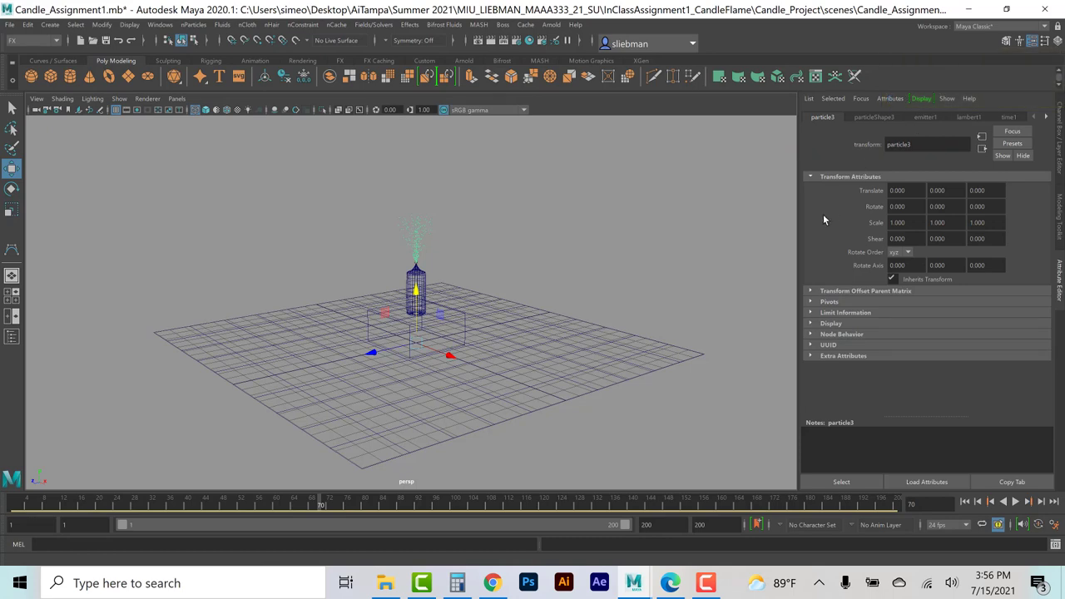
# Look through the particle shape, emitter and lambert1 attributes, then return to the particle shape's lifespan attributes.
pyautogui.click(874, 117)
pyautogui.click(926, 117)
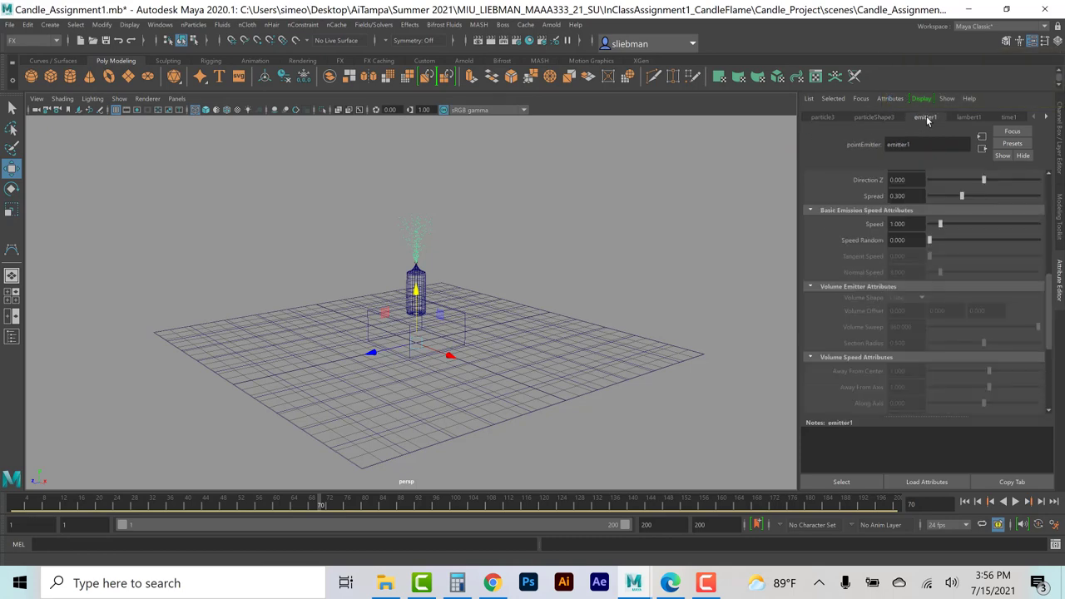
pyautogui.click(966, 118)
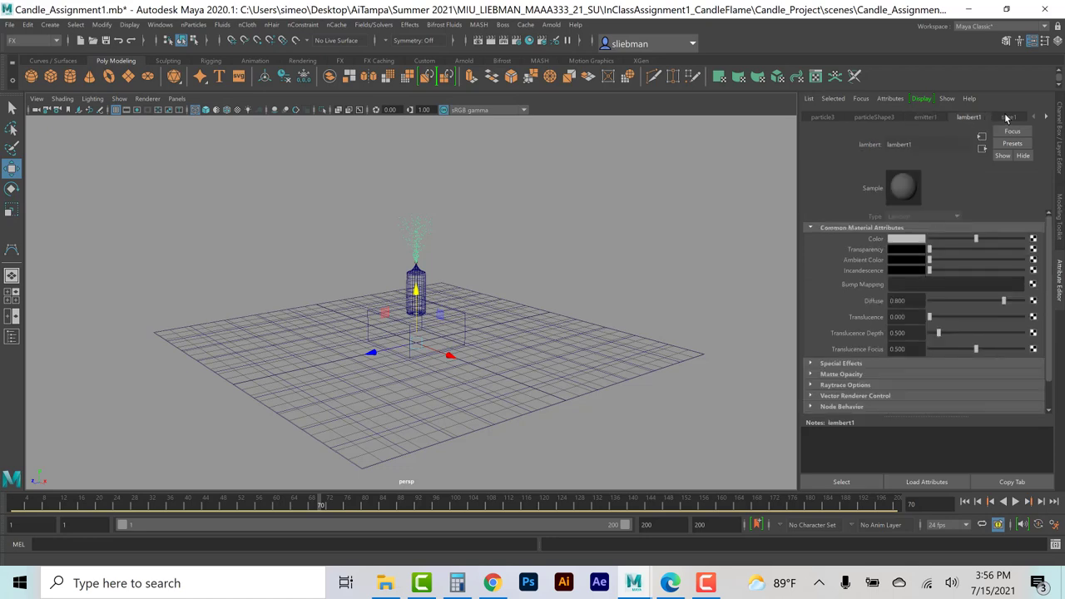
pyautogui.click(872, 118)
pyautogui.scroll(5, 896, 237)
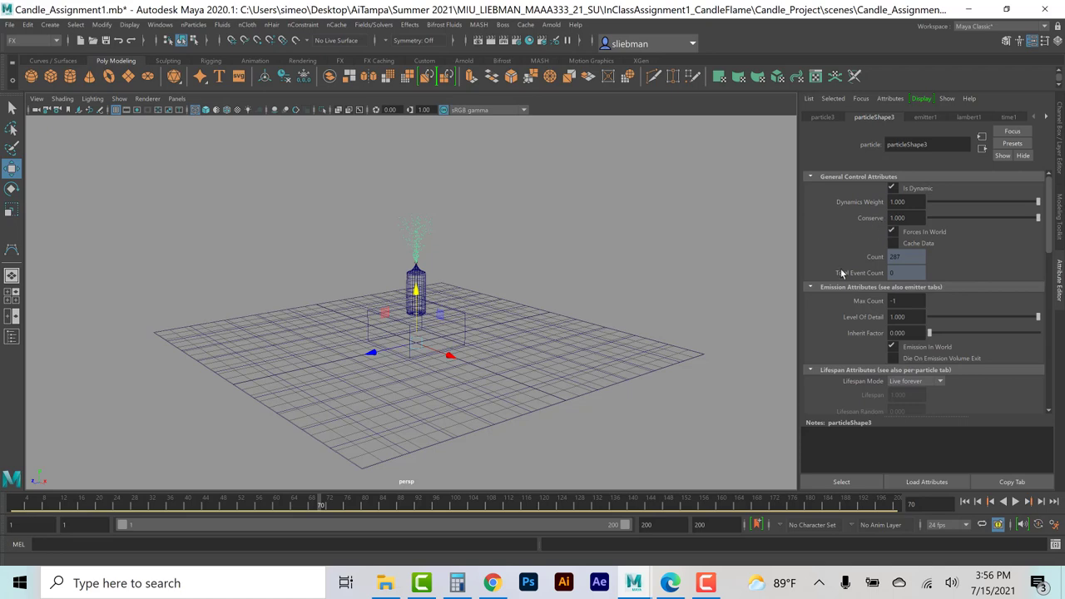
pyautogui.scroll(-2, 924, 343)
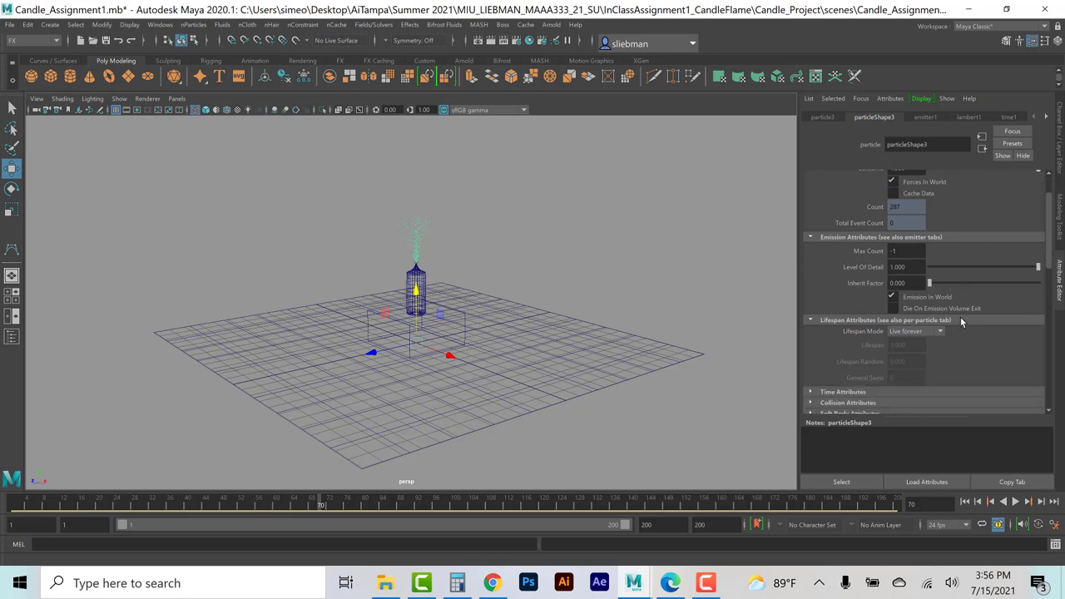
# Consult the tutorial PDF in Edge, then return to Maya and set the particle shape's Lifespan Mode to Constant with a Lifespan of 2.5.
pyautogui.click(639, 580)
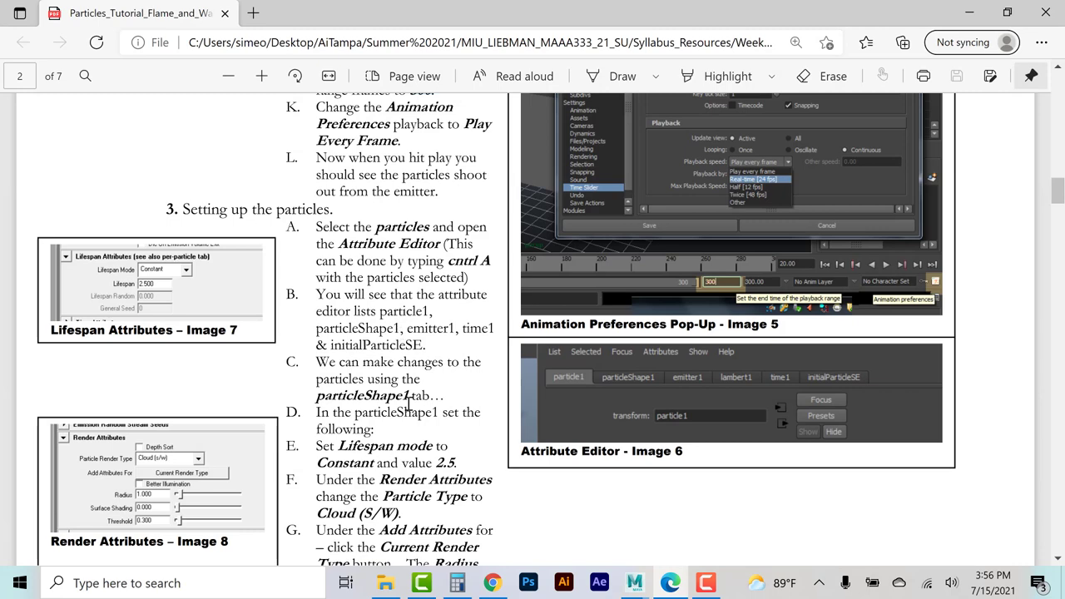
pyautogui.scroll(-3, 374, 349)
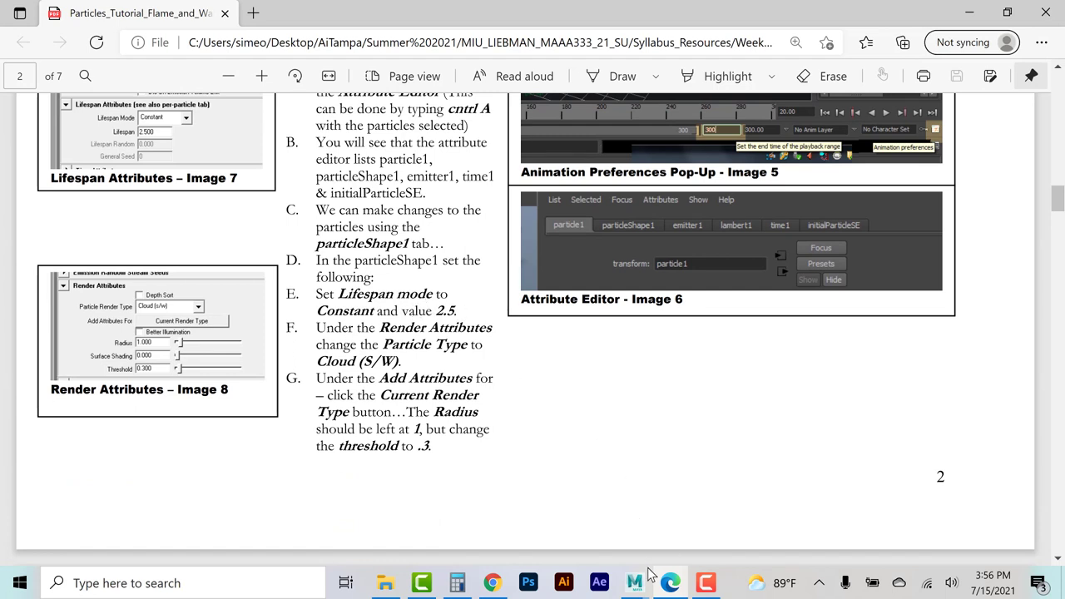
pyautogui.moveTo(639, 582)
pyautogui.click(672, 517)
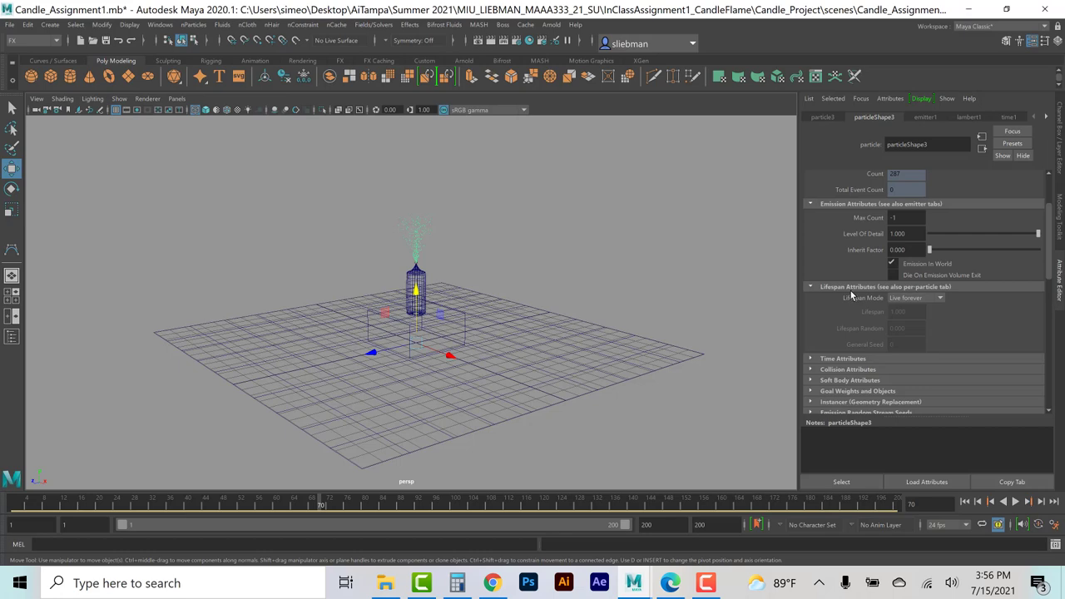
pyautogui.click(911, 299)
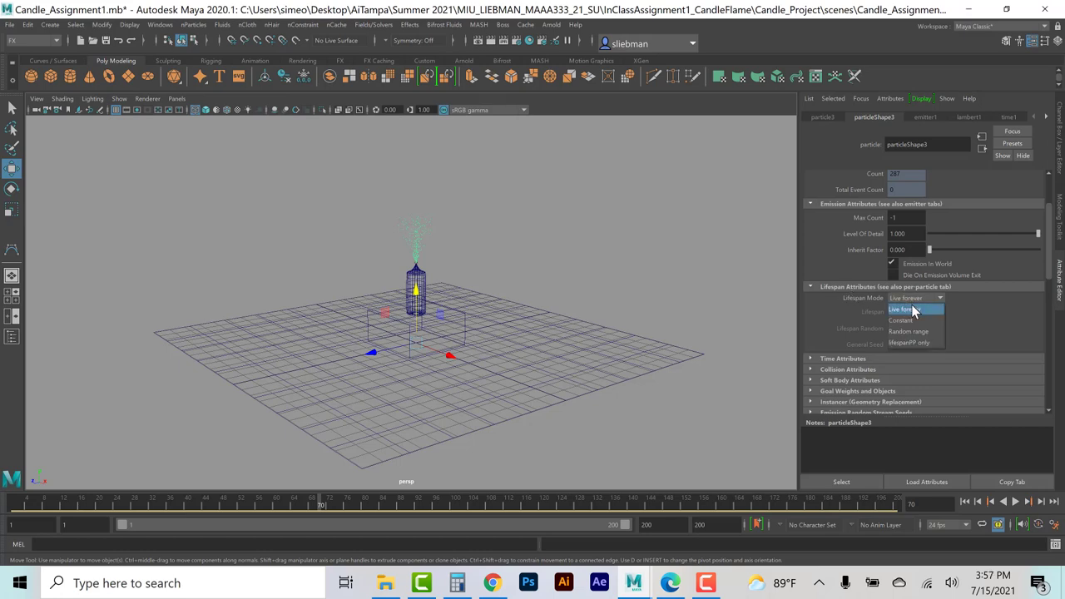
pyautogui.click(913, 320)
pyautogui.moveTo(915, 312); pyautogui.dragTo(867, 312)
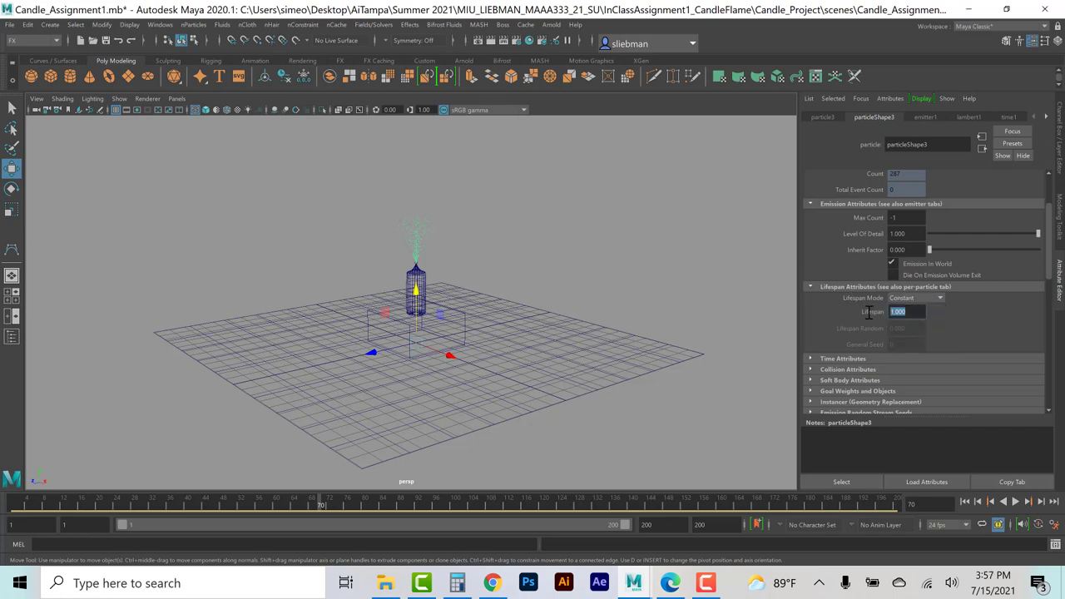
pyautogui.write('2.5')
pyautogui.press('Return')
# Play the animation from the first frame to examine how long the particles live, then stop playback.
pyautogui.click(964, 502)
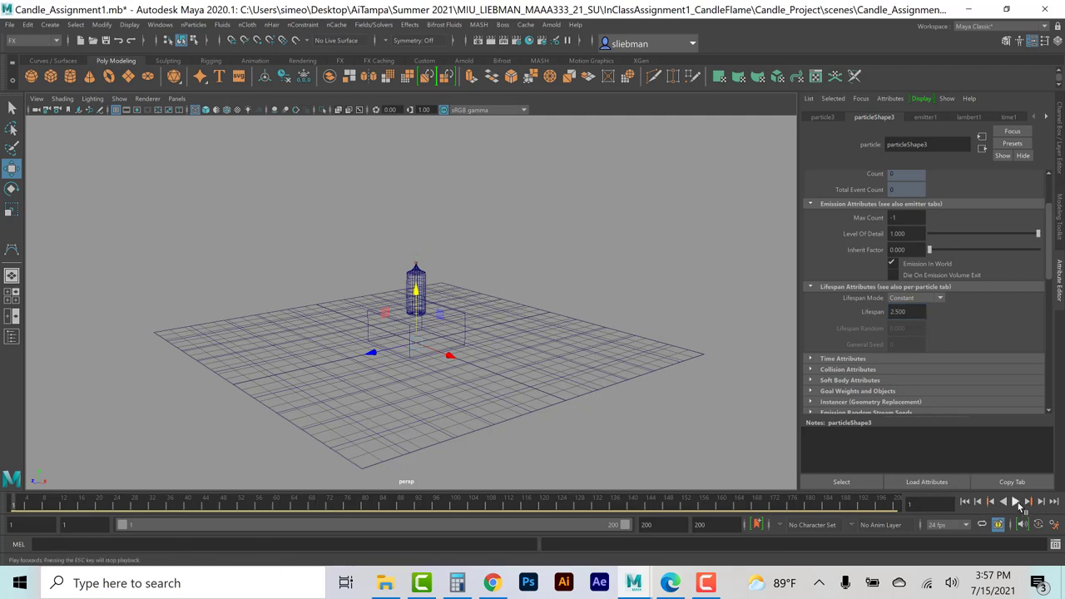
pyautogui.click(1015, 502)
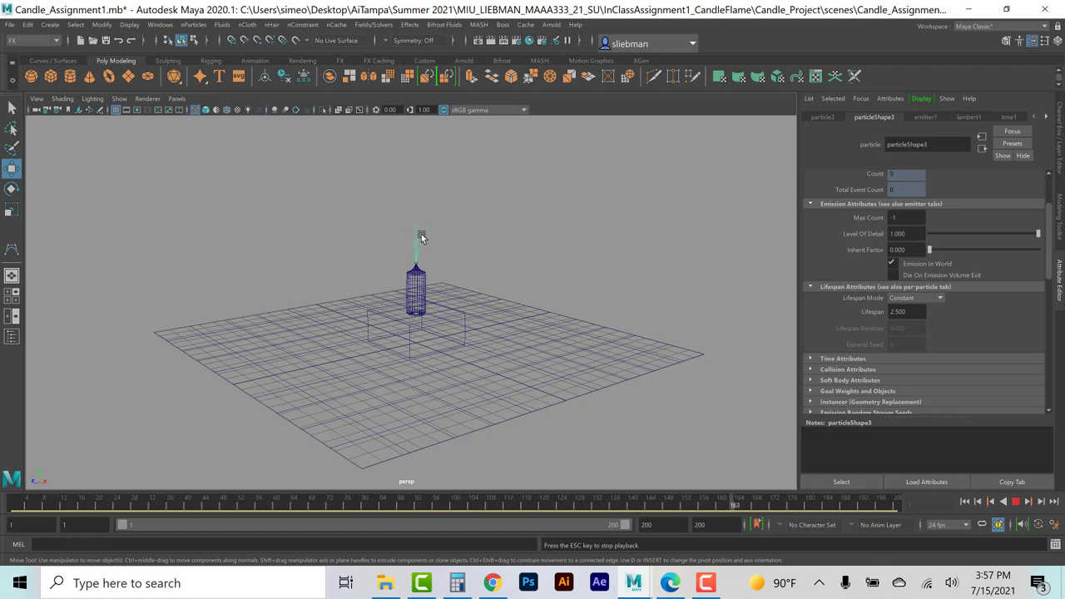
pyautogui.click(1014, 503)
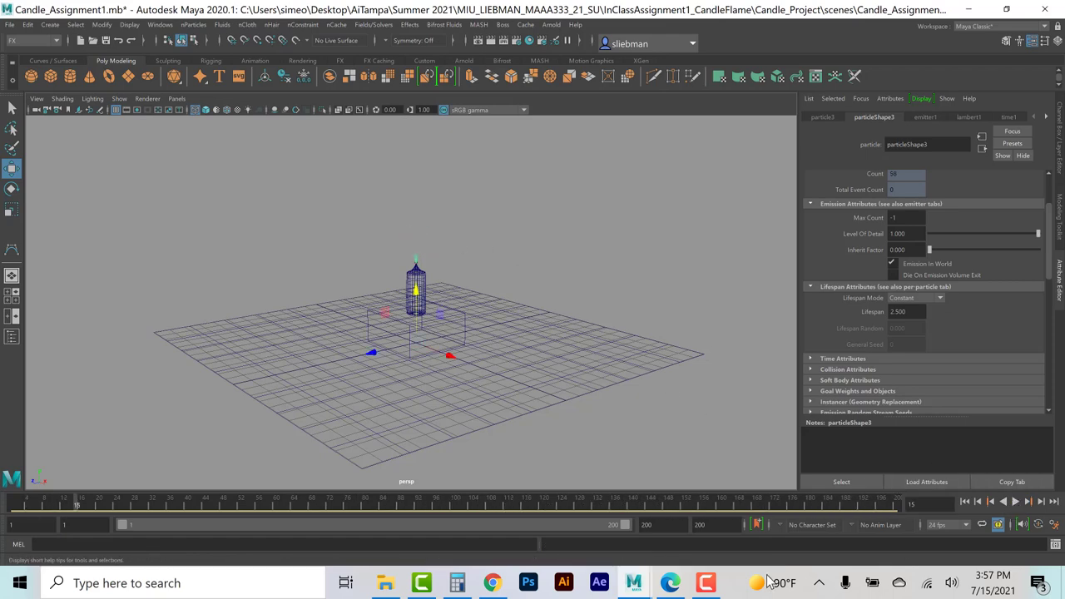
# Check the render type instruction in the tutorial PDF, then return to Maya and set the Particle Render Type to Cloud (s/w).
pyautogui.click(670, 582)
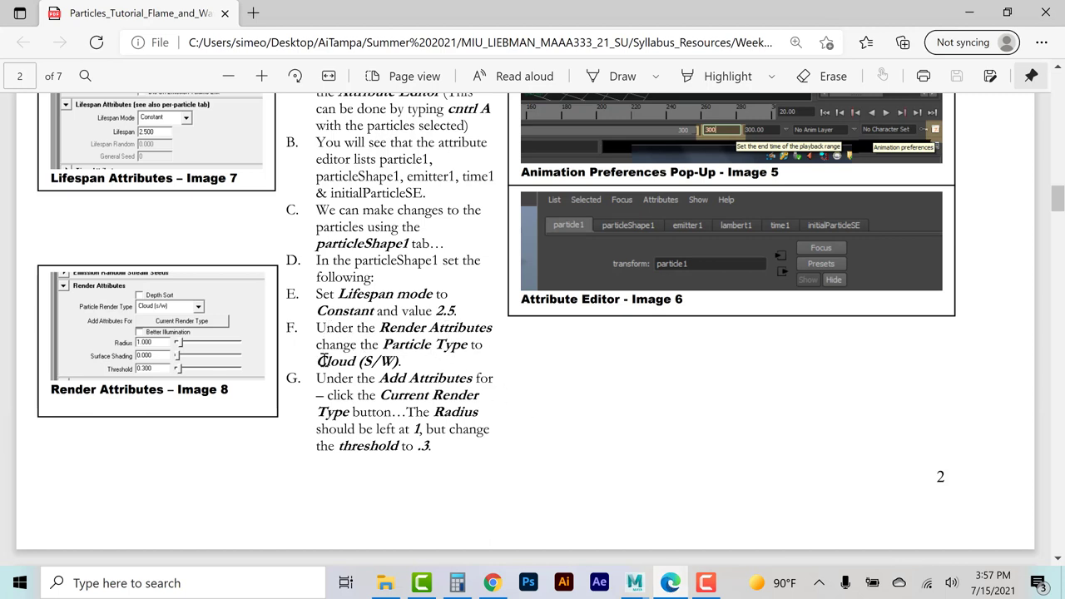
pyautogui.click(634, 580)
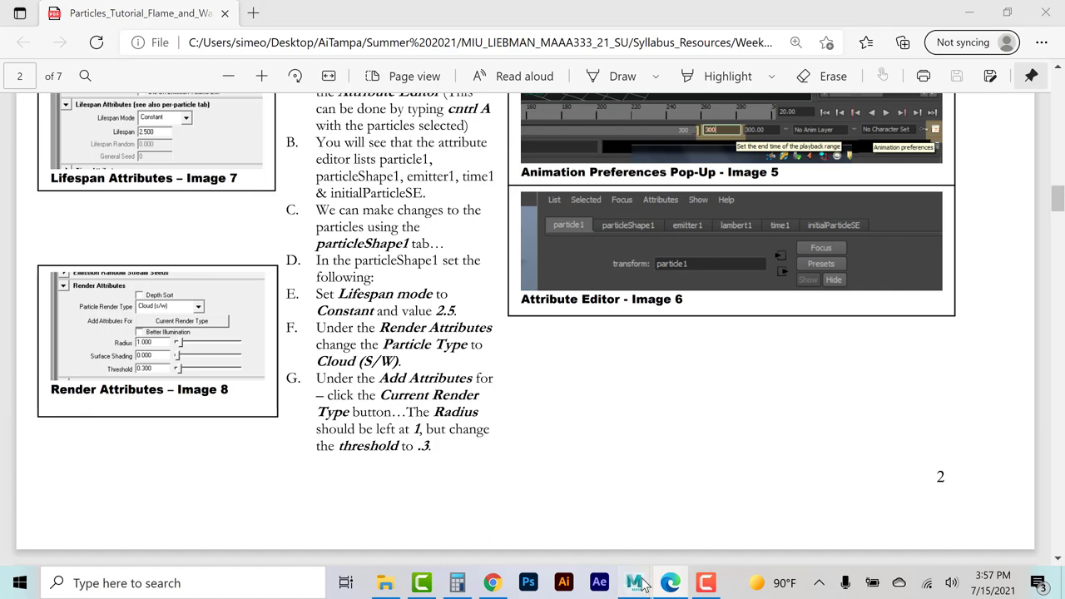
pyautogui.click(670, 536)
pyautogui.scroll(-3, 903, 352)
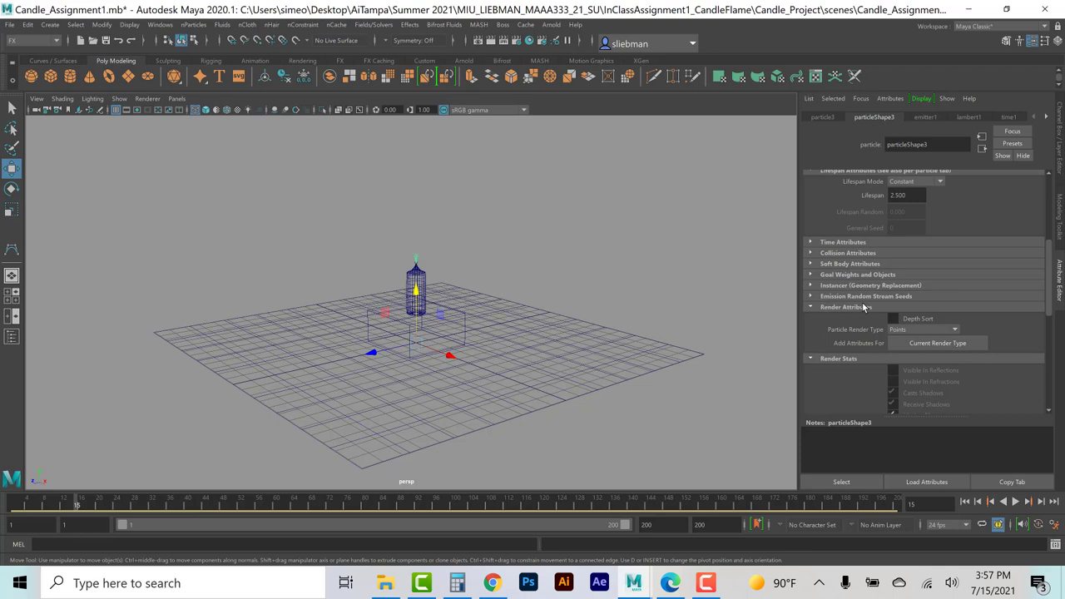
pyautogui.click(906, 330)
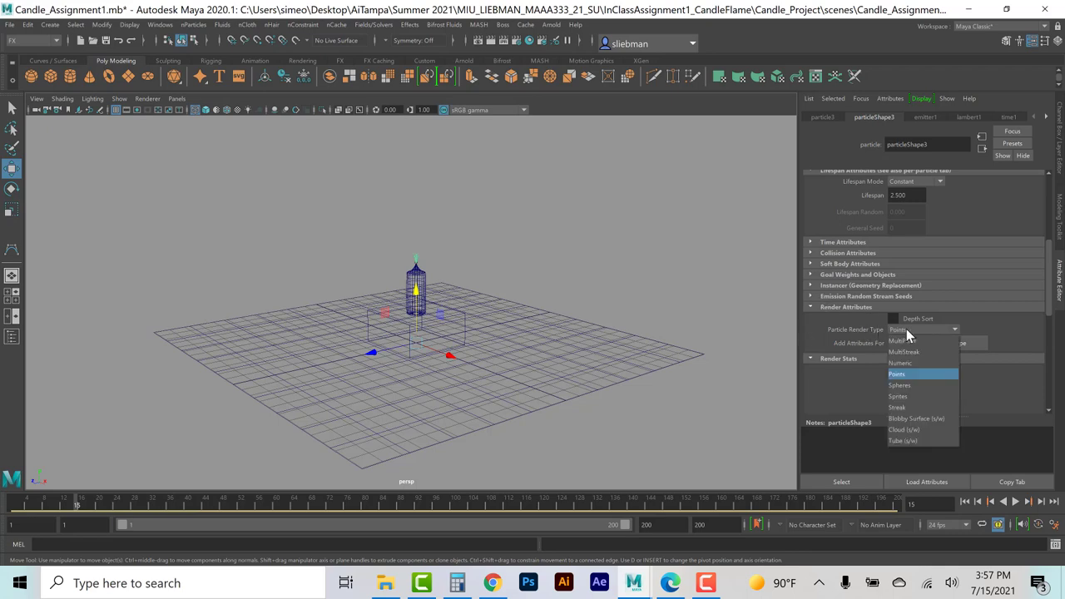
pyautogui.press('Escape')
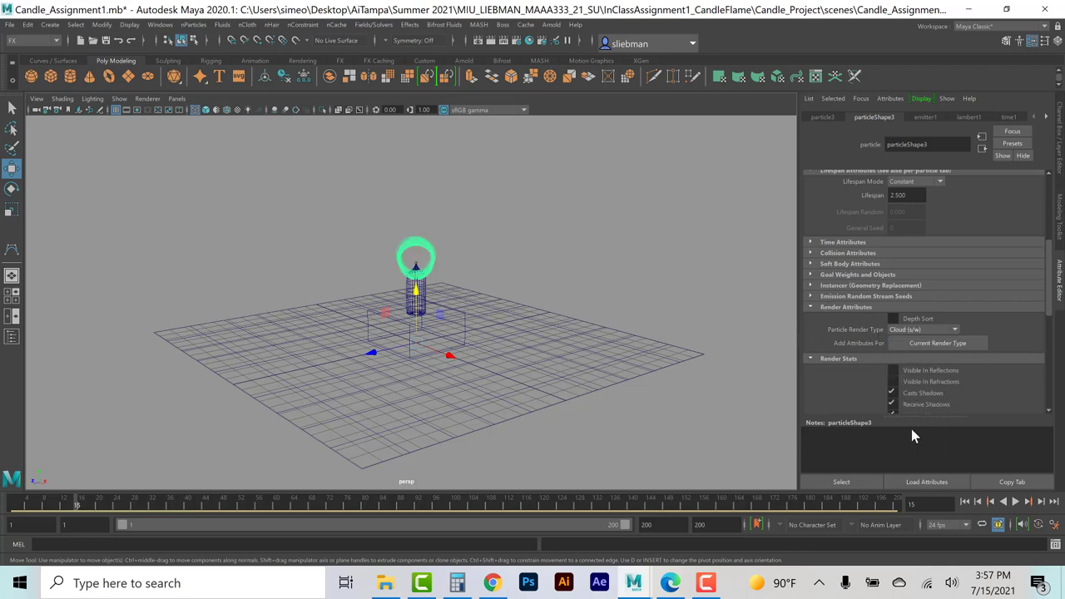
# Play the animation from the first frame, examine the cloud particles up close in shaded display, and stop playback.
pyautogui.click(965, 502)
pyautogui.click(1015, 502)
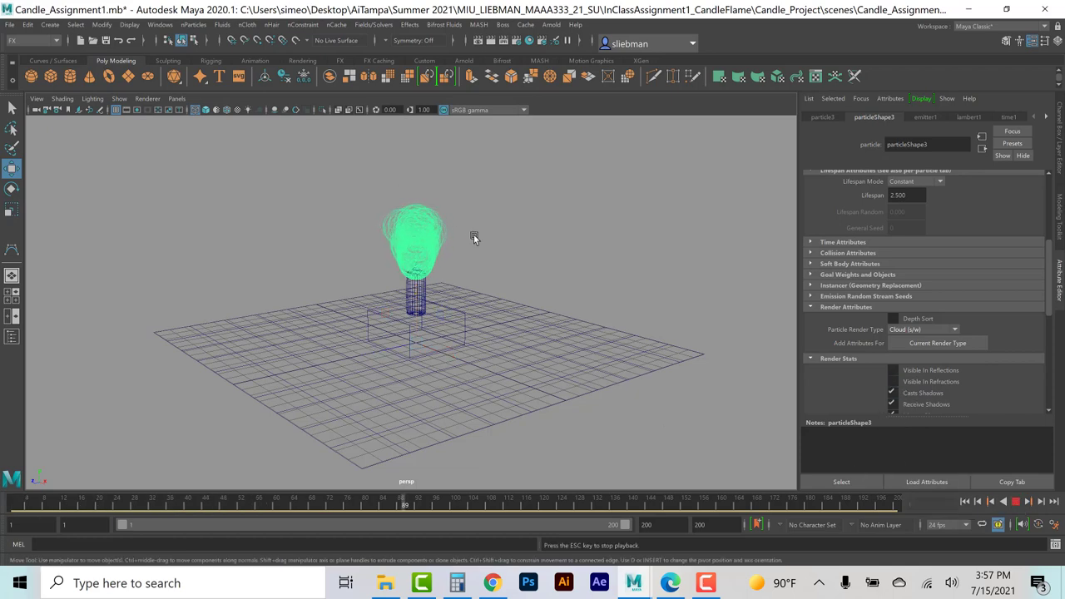
pyautogui.scroll(3, 472, 243)
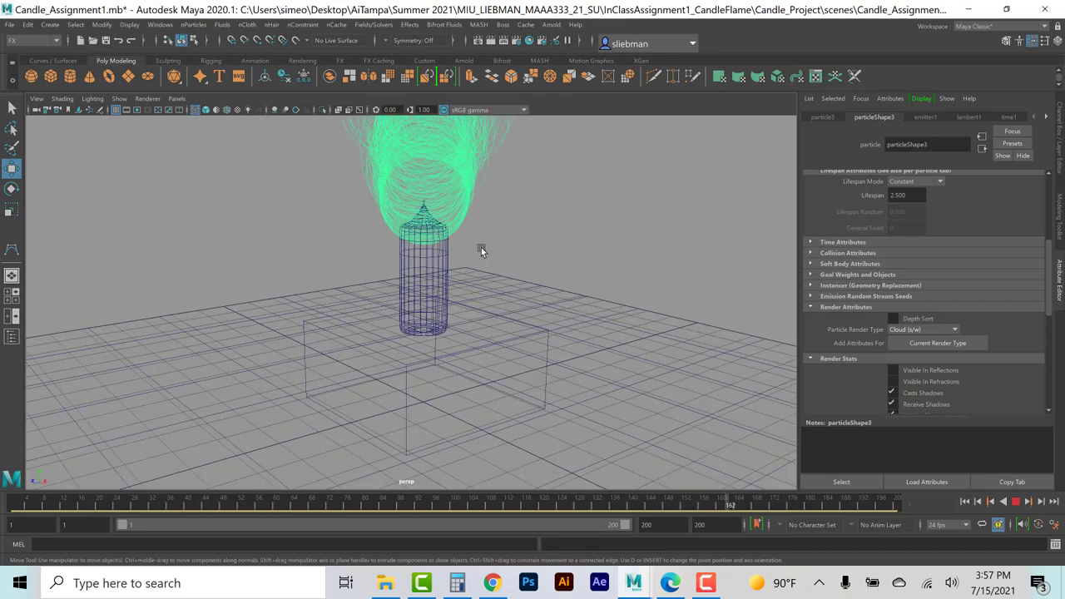
pyautogui.scroll(3, 529, 261)
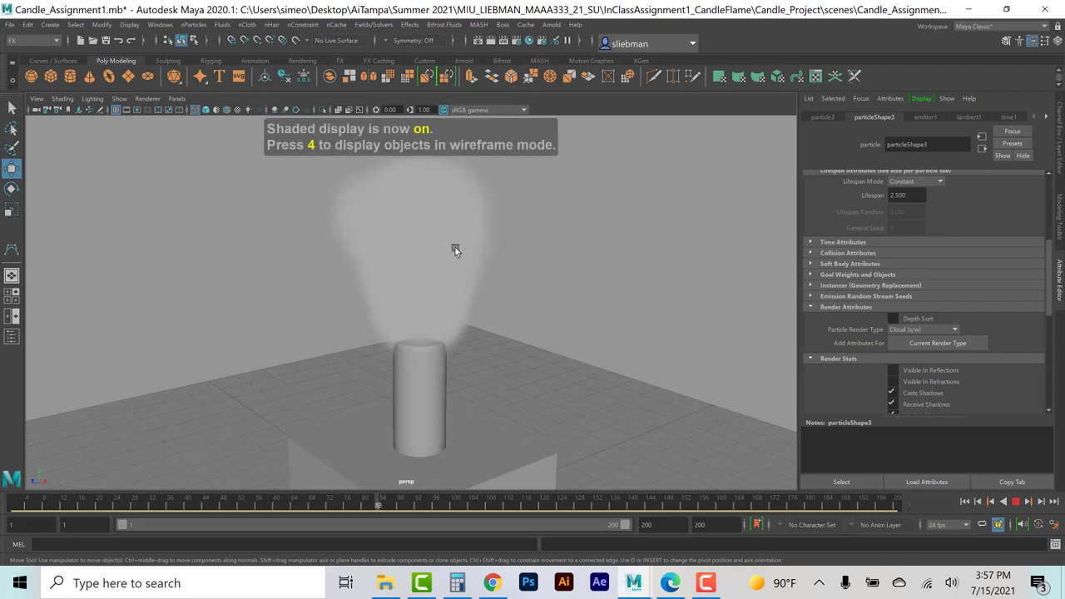
pyautogui.click(1015, 501)
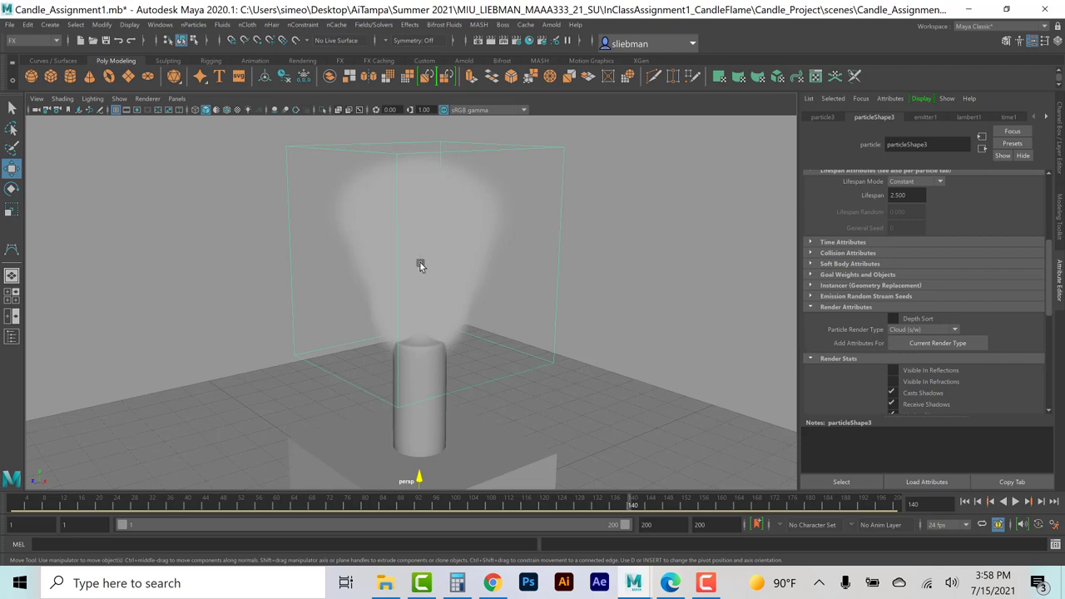
# Add the attributes for the current render type and, after checking the tutorial PDF, set the particle shape's Threshold to 0.3.
pyautogui.click(967, 344)
pyautogui.scroll(-5, 835, 347)
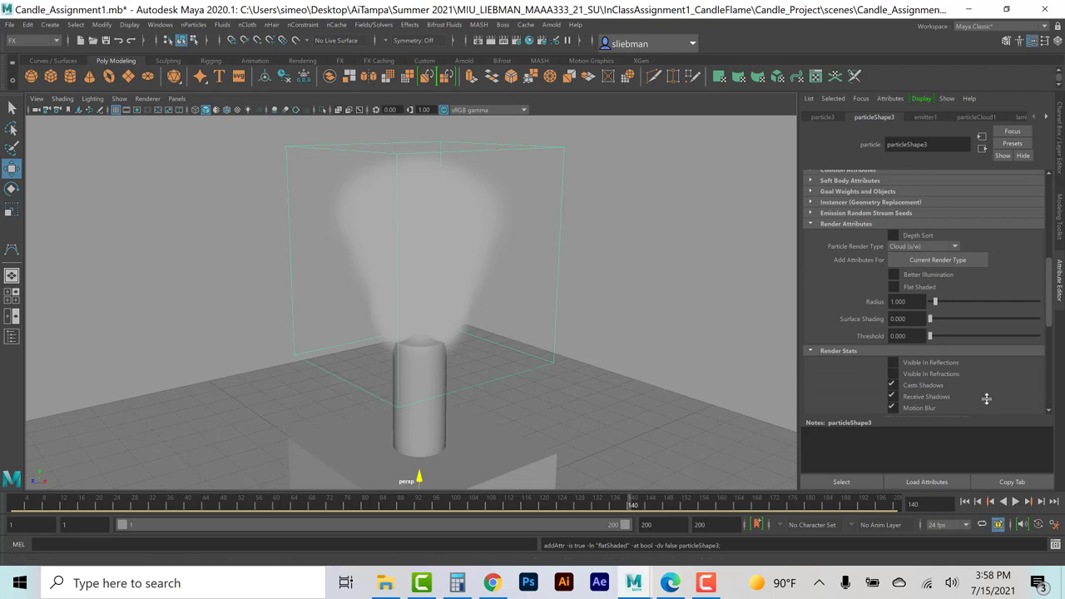
pyautogui.click(670, 582)
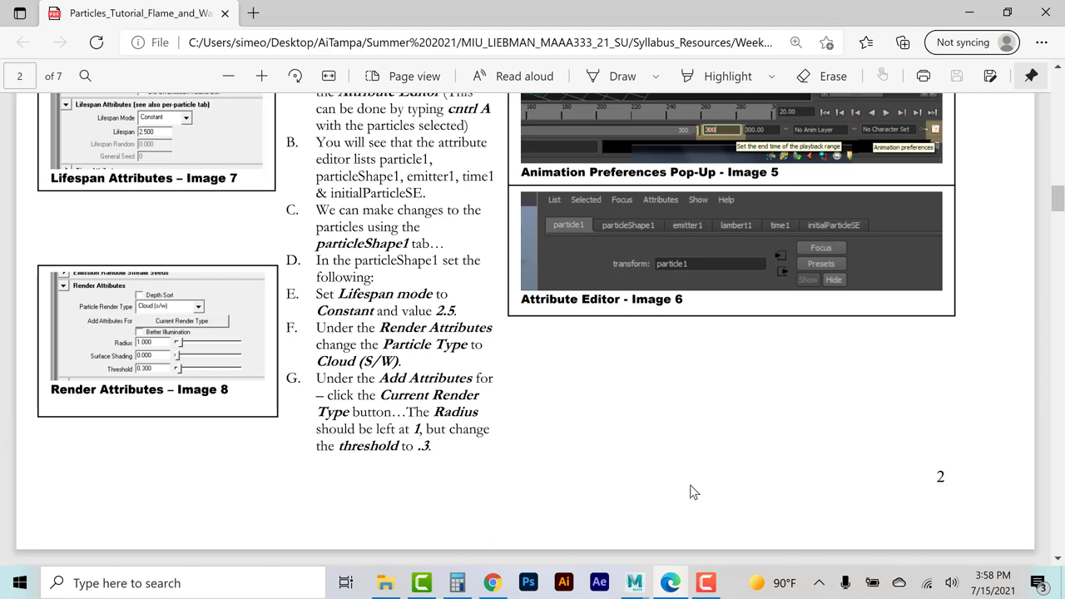
pyautogui.moveTo(635, 582)
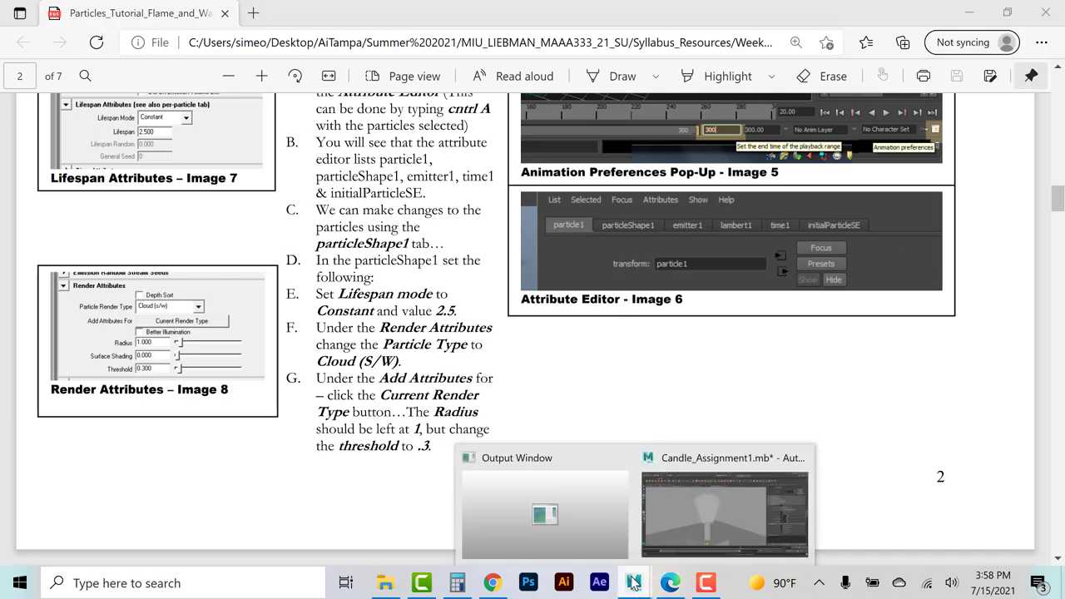
pyautogui.click(693, 509)
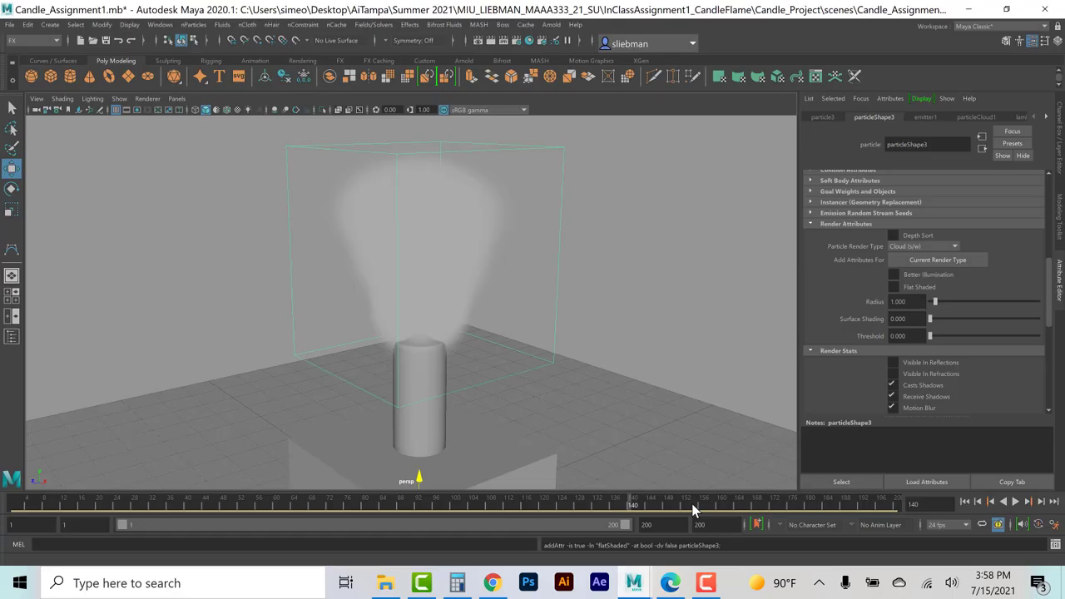
pyautogui.press('Return')
pyautogui.click(895, 336)
pyautogui.write('3')
pyautogui.press('Return')
# Switch to the tutorial PDF in Edge and read the page 3 instructions on the cone-shaped cloud and changing particle size with a ramp.
pyautogui.click(676, 585)
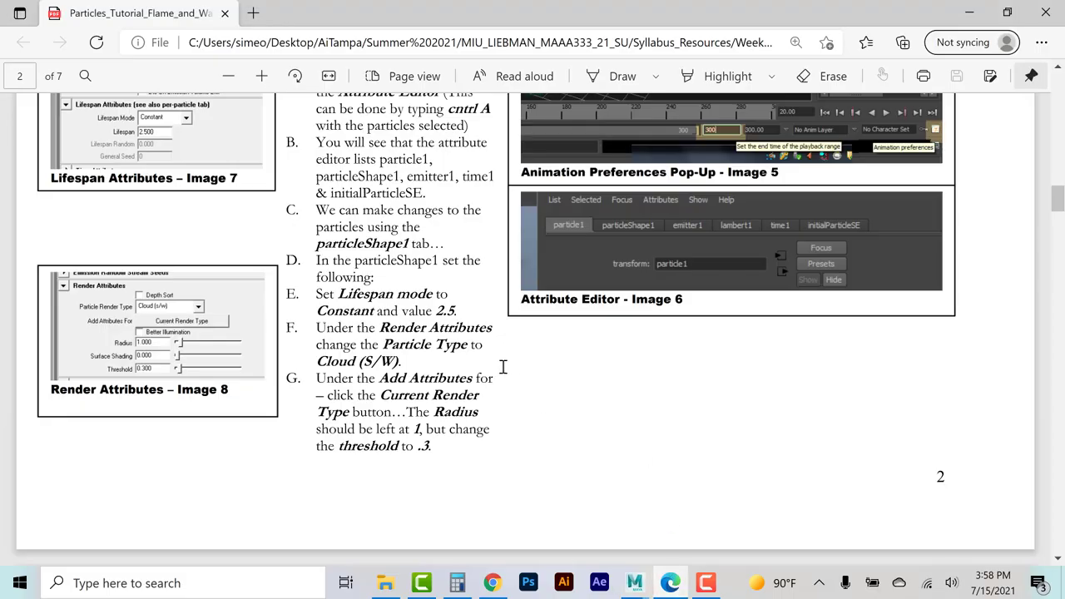
pyautogui.scroll(-3, 470, 388)
pyautogui.scroll(-9, 420, 250)
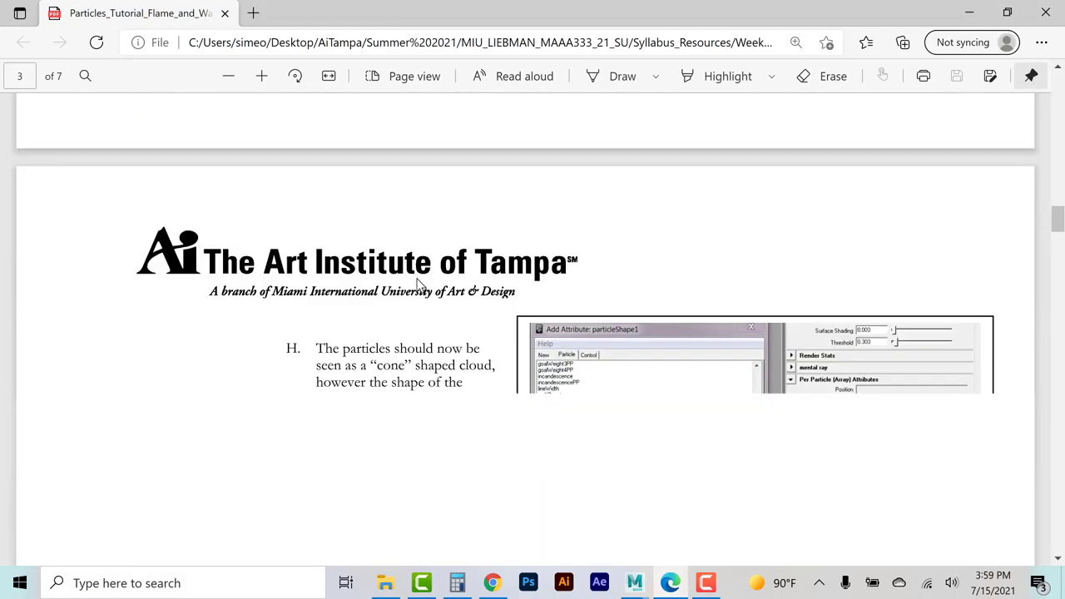
pyautogui.scroll(3, 423, 275)
pyautogui.scroll(1, 423, 275)
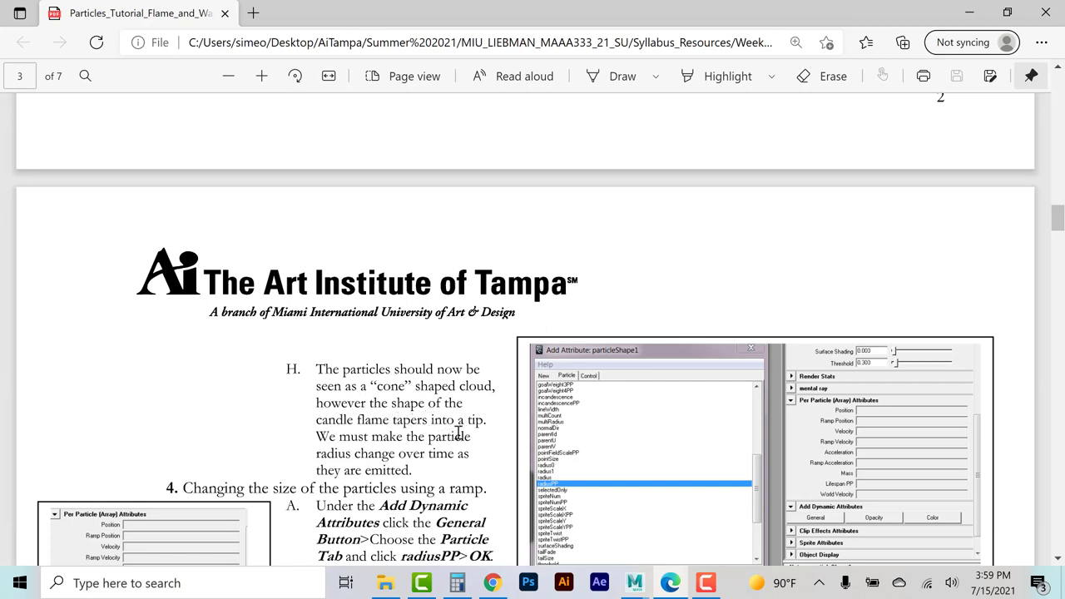
pyautogui.scroll(-2, 386, 441)
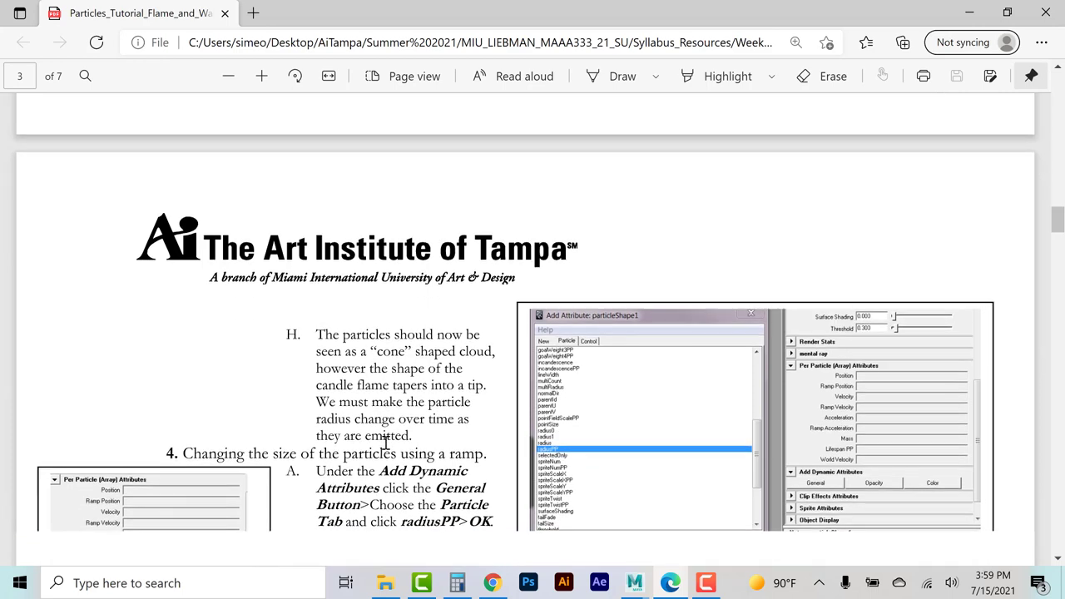
# Return to Maya and replay the animation from the first frame to examine the shape of the particle cloud above the candle.
pyautogui.click(632, 586)
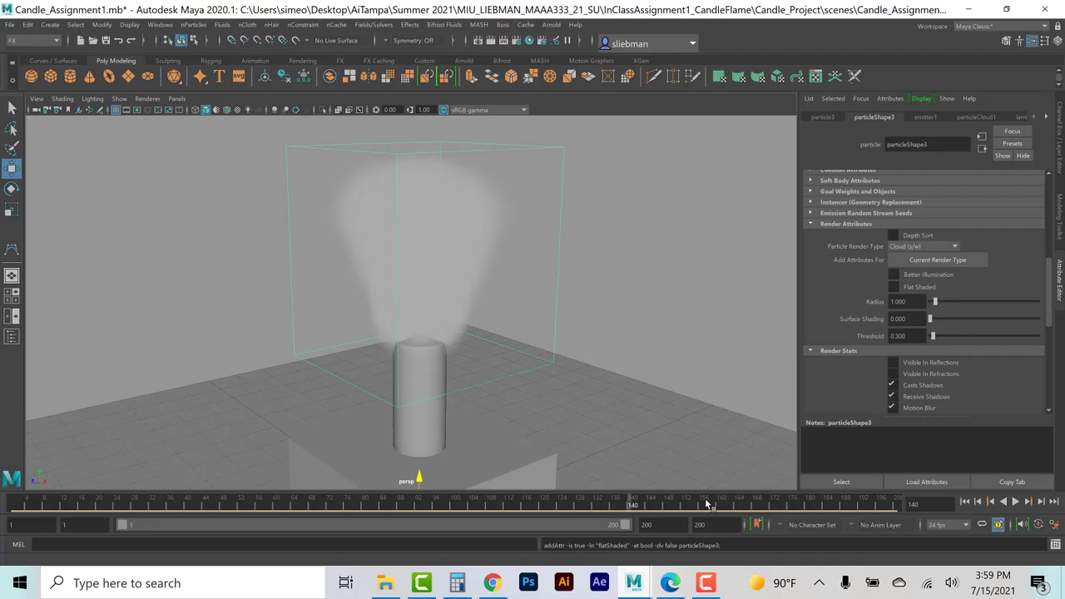
pyautogui.click(965, 505)
pyautogui.click(1015, 501)
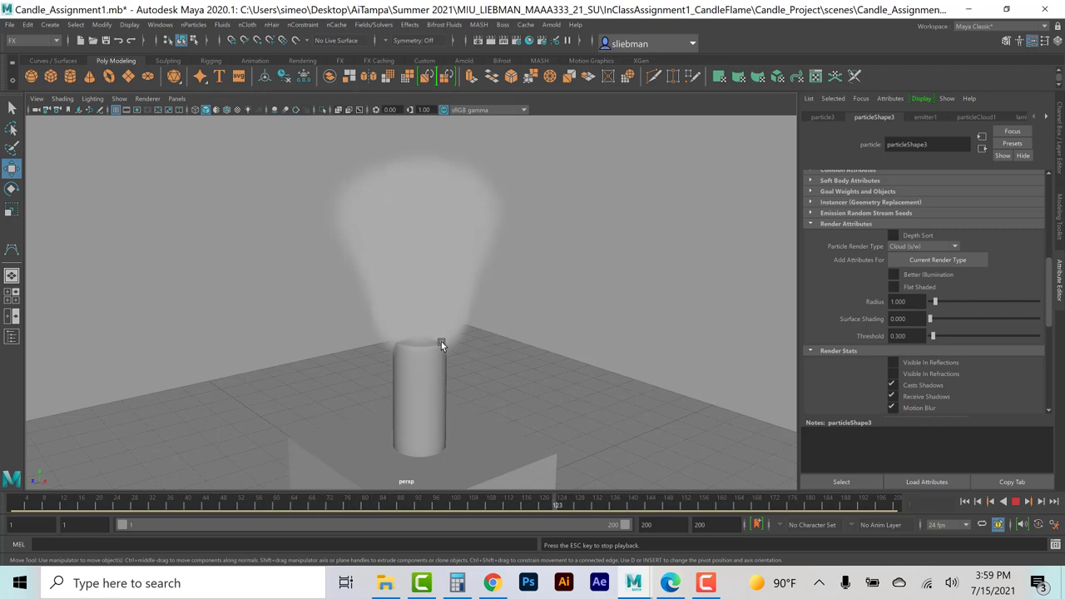
# Stop playback, select the particle cloud above the candle, and switch the viewport to wireframe display.
pyautogui.click(1014, 502)
pyautogui.click(388, 292)
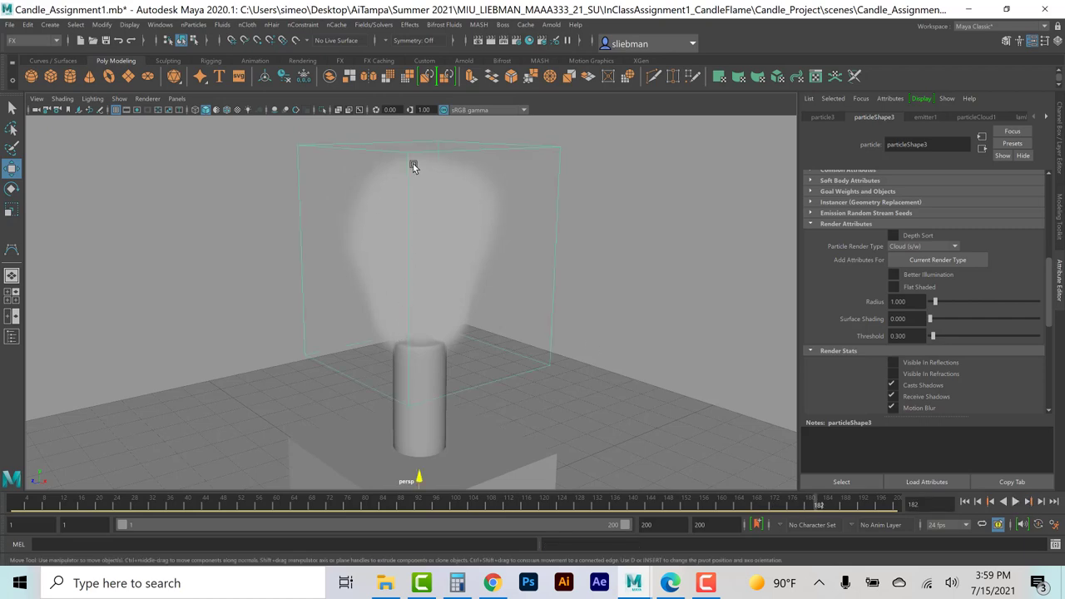
pyautogui.press('4')
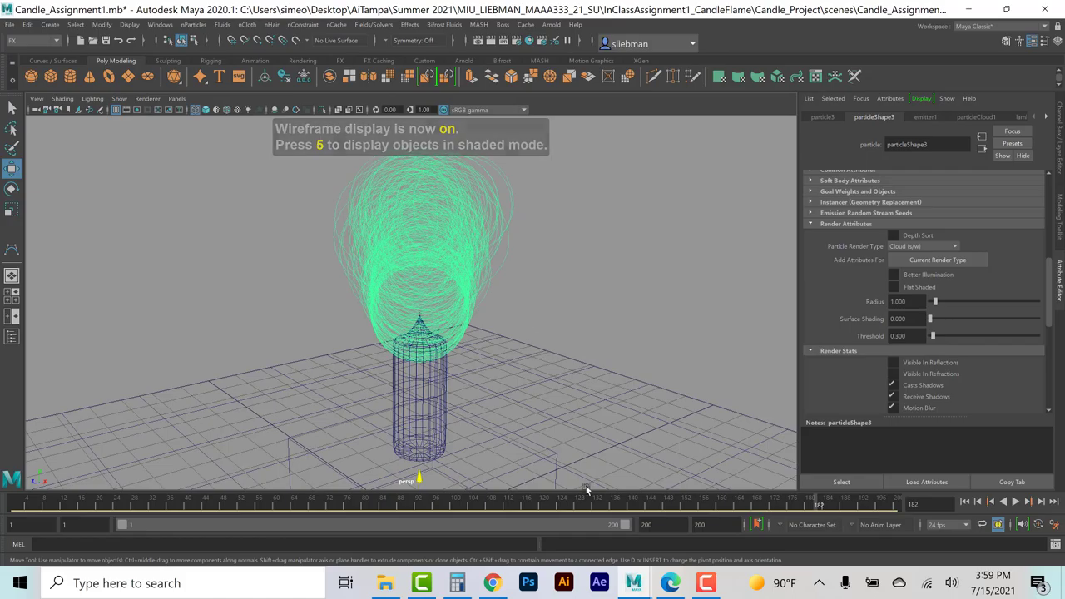
# Read the radiusPP attribute instructions in the tutorial PDF in Edge and return to Maya.
pyautogui.click(670, 581)
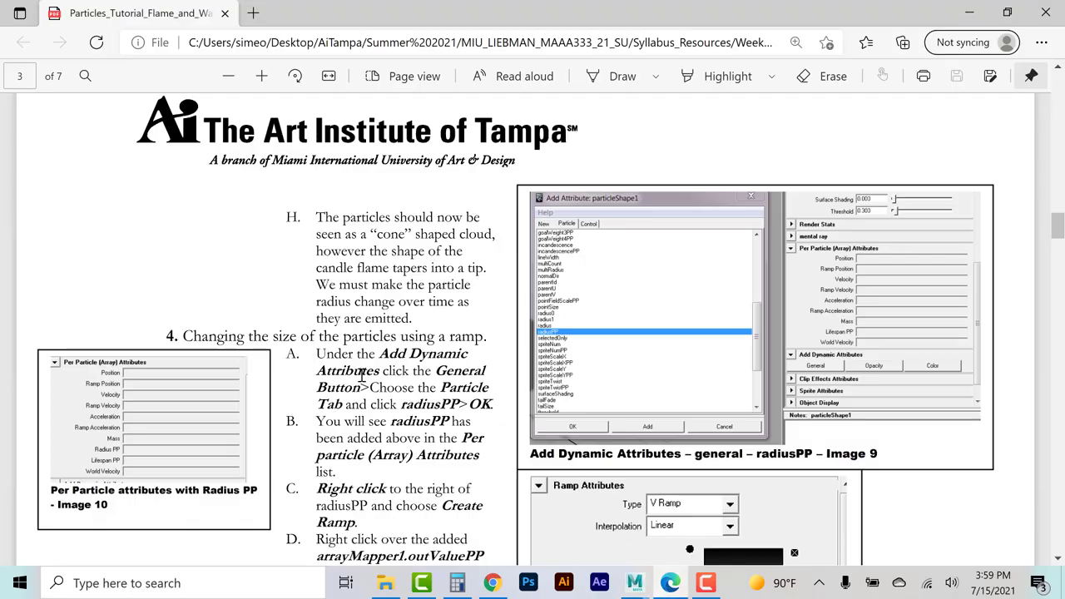
pyautogui.scroll(-2, 364, 372)
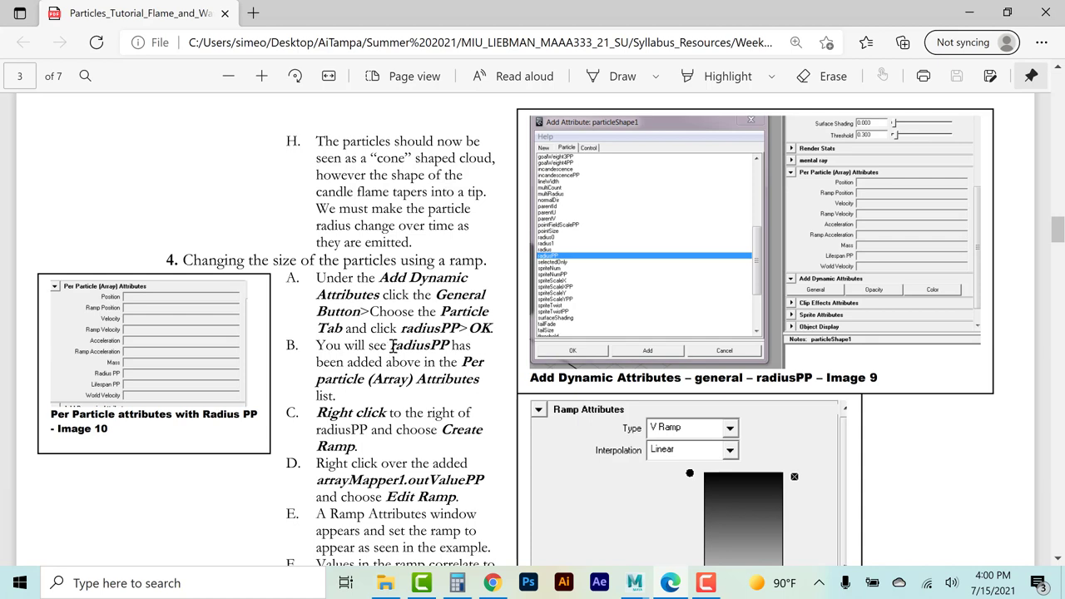
pyautogui.click(639, 582)
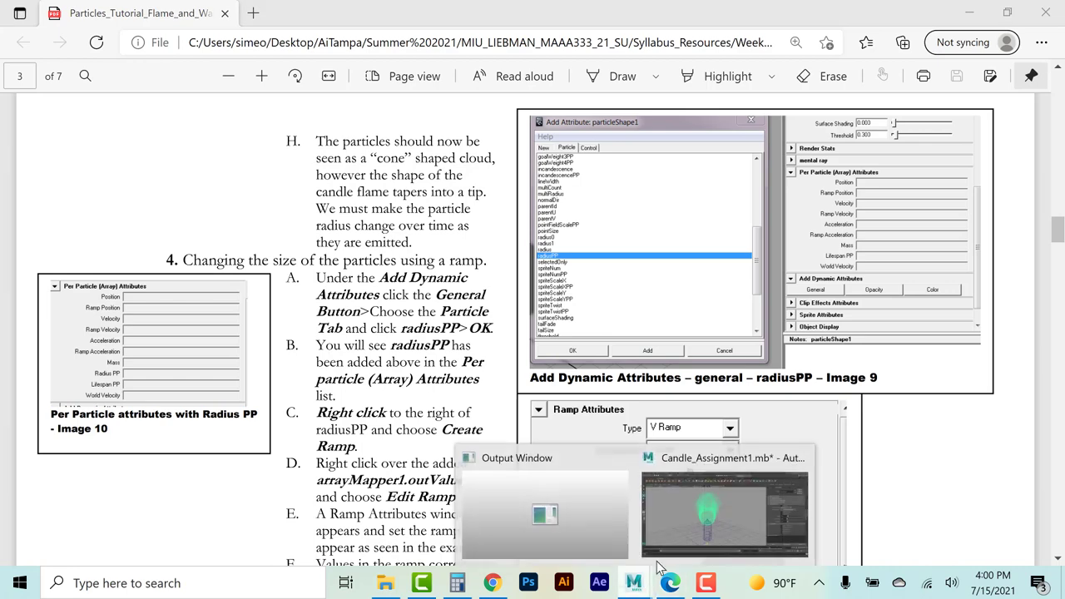
pyautogui.click(699, 520)
# Add the radiusPP dynamic attribute to particleShape3.
pyautogui.scroll(-4, 868, 300)
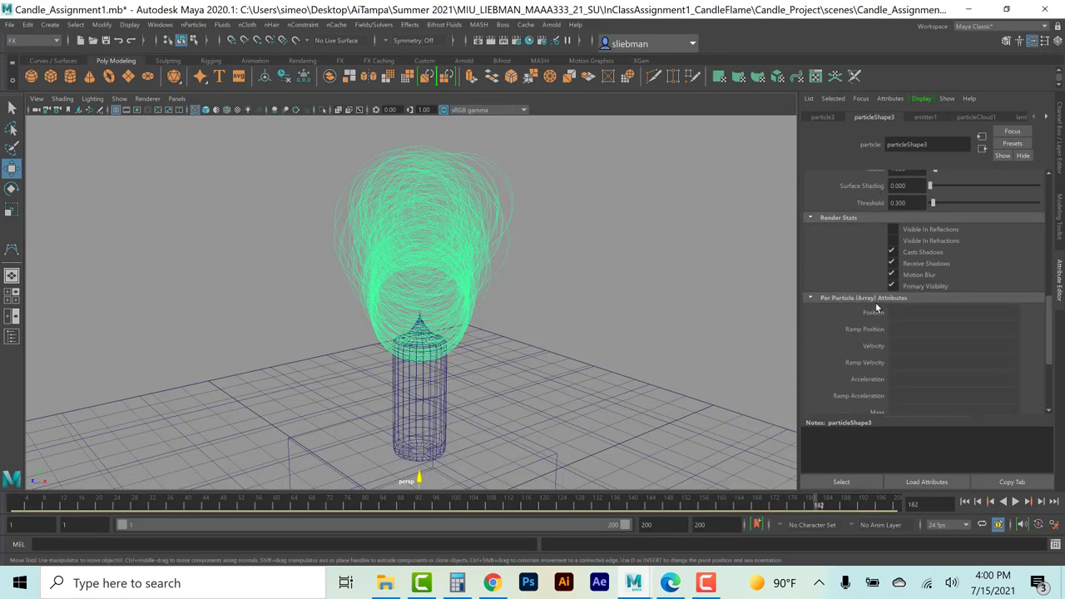
pyautogui.scroll(-2, 865, 324)
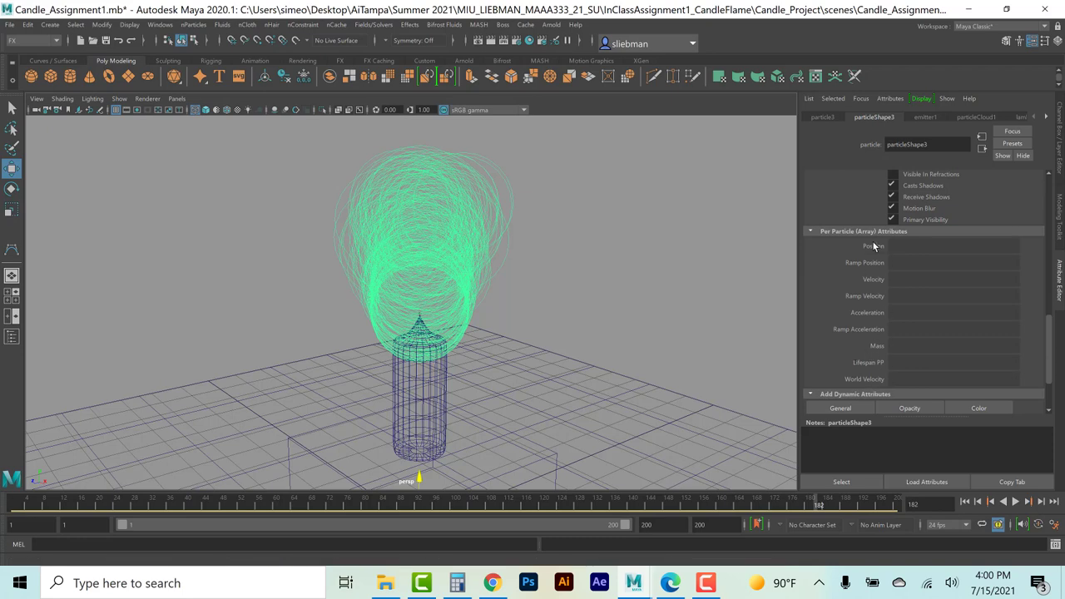
pyautogui.click(838, 408)
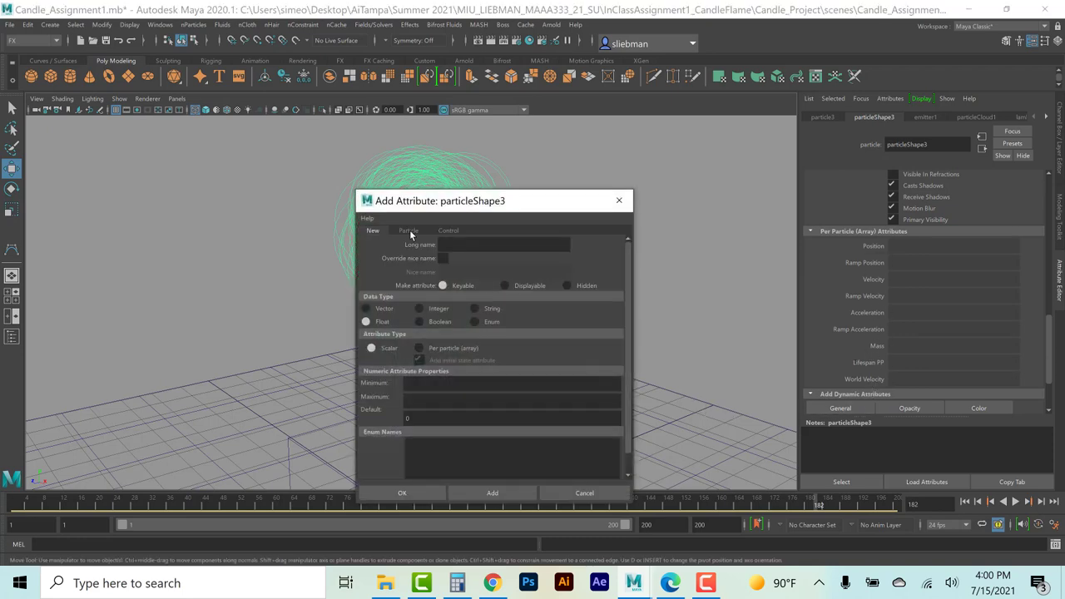
pyautogui.click(409, 231)
pyautogui.scroll(-5, 392, 345)
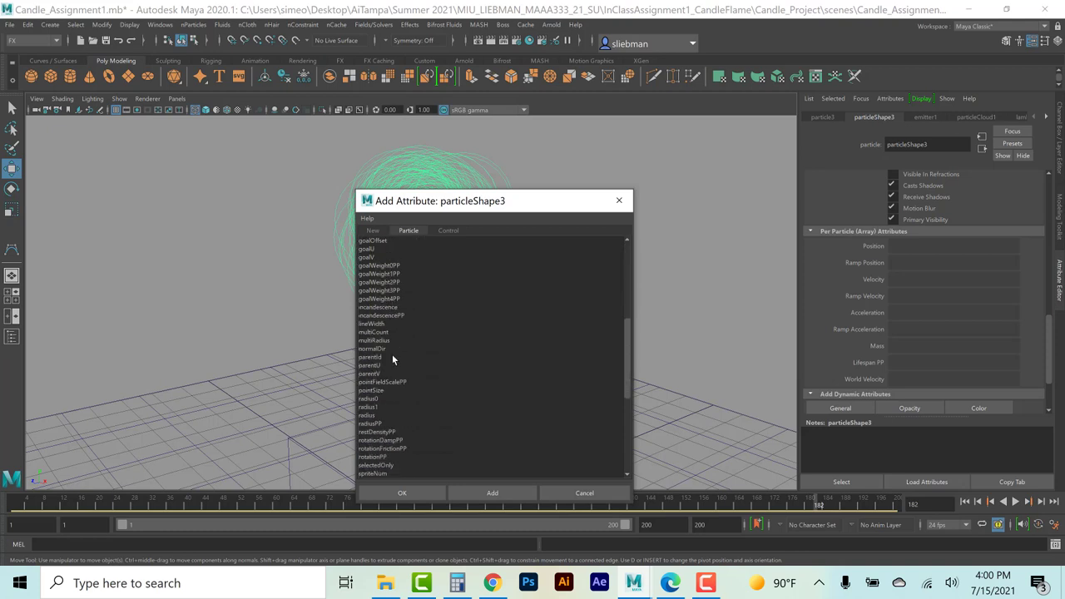
pyautogui.scroll(-1, 394, 361)
pyautogui.click(372, 399)
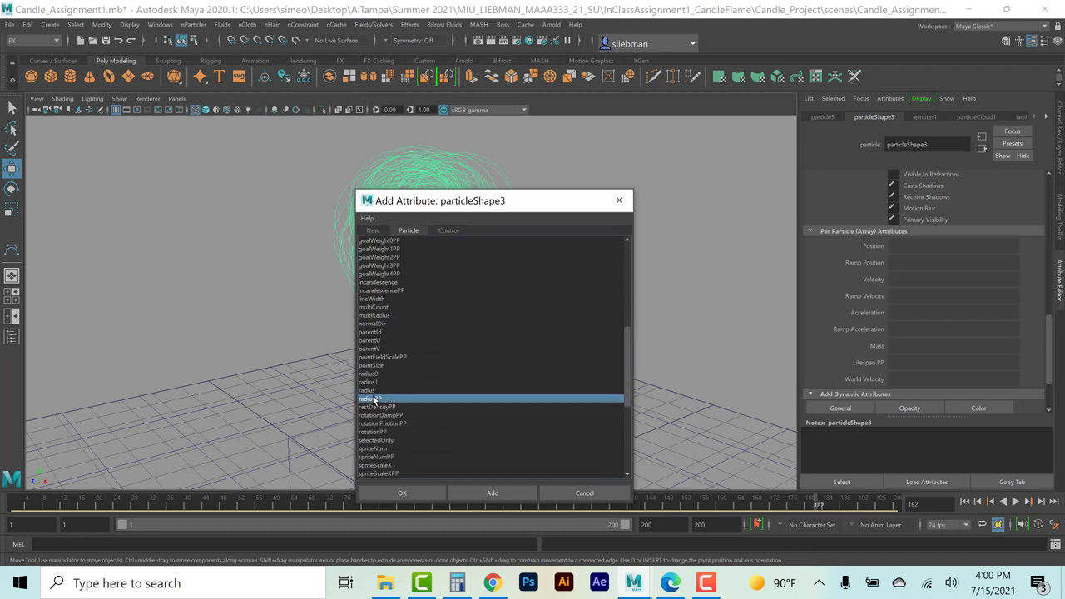
pyautogui.click(402, 493)
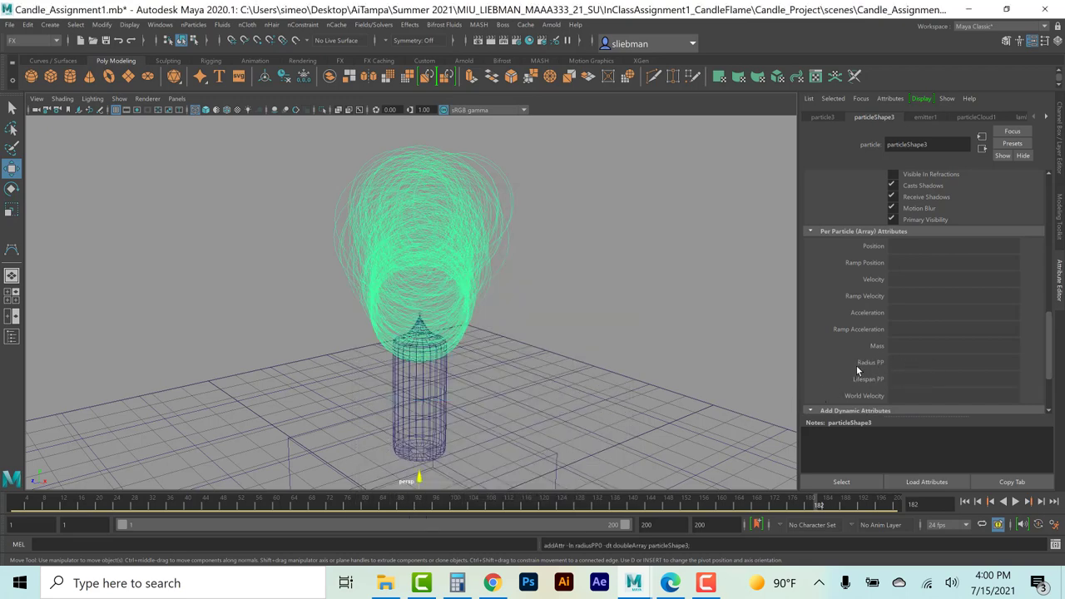
# Switch to the tutorial PDF in Edge, study the steps and example image for the radiusPP ramp, and return to Maya.
pyautogui.click(670, 582)
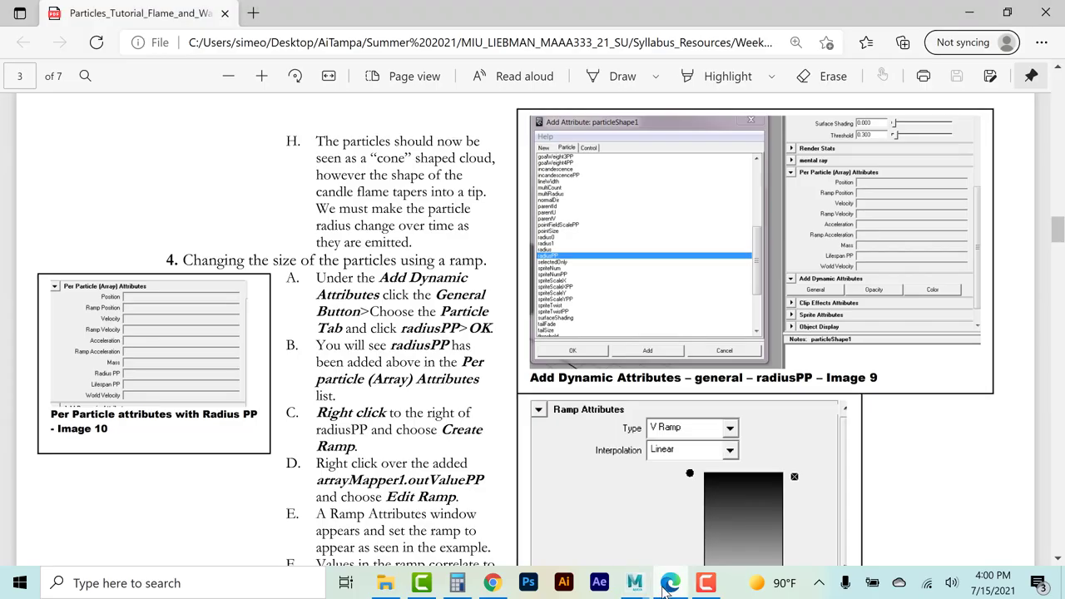
pyautogui.scroll(-3, 436, 441)
pyautogui.scroll(-2, 436, 441)
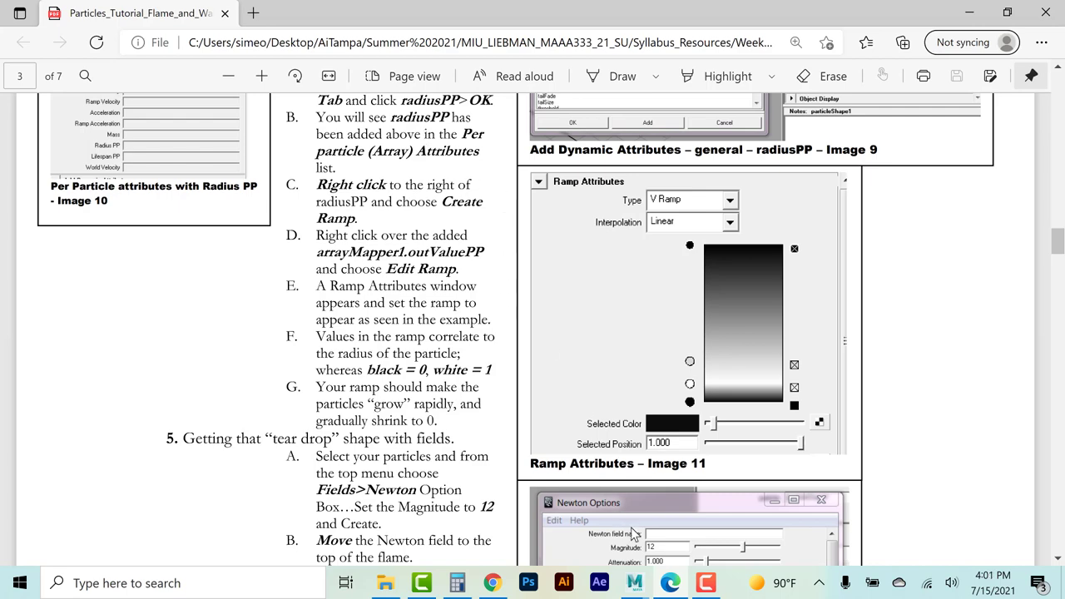
pyautogui.click(632, 585)
pyautogui.click(707, 516)
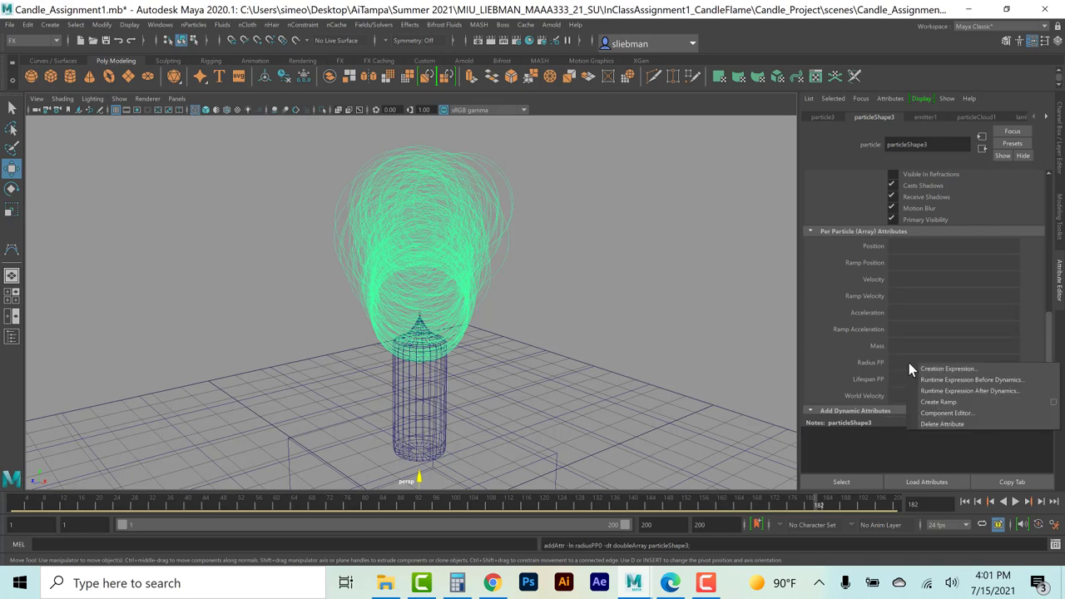
# Create a ramp on the Radius PP attribute and replay the animation from the first frame to check the particle sizes.
pyautogui.click(932, 402)
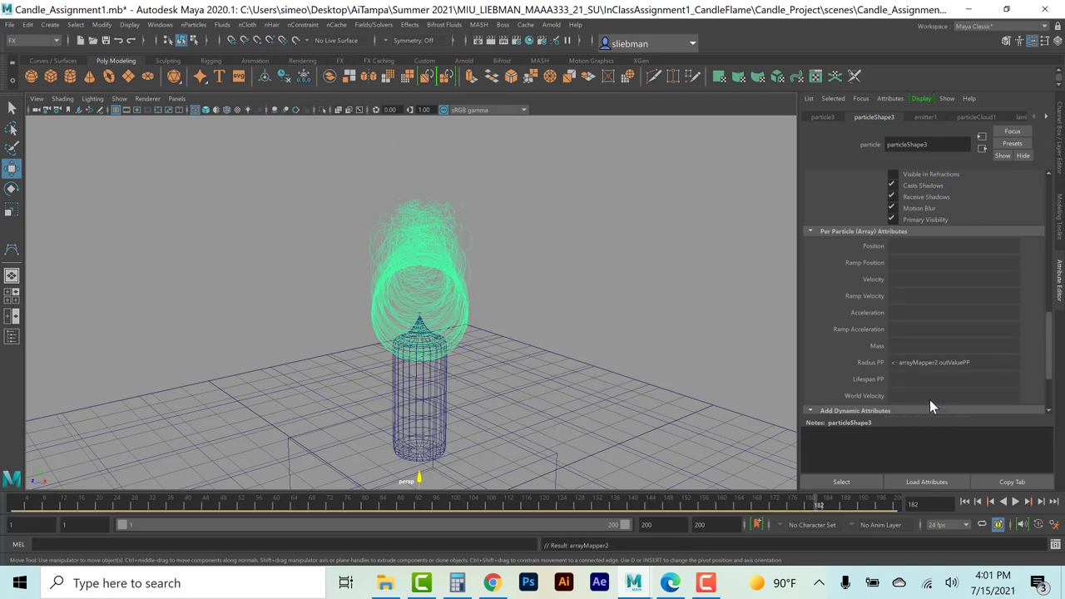
pyautogui.click(965, 502)
pyautogui.click(1014, 501)
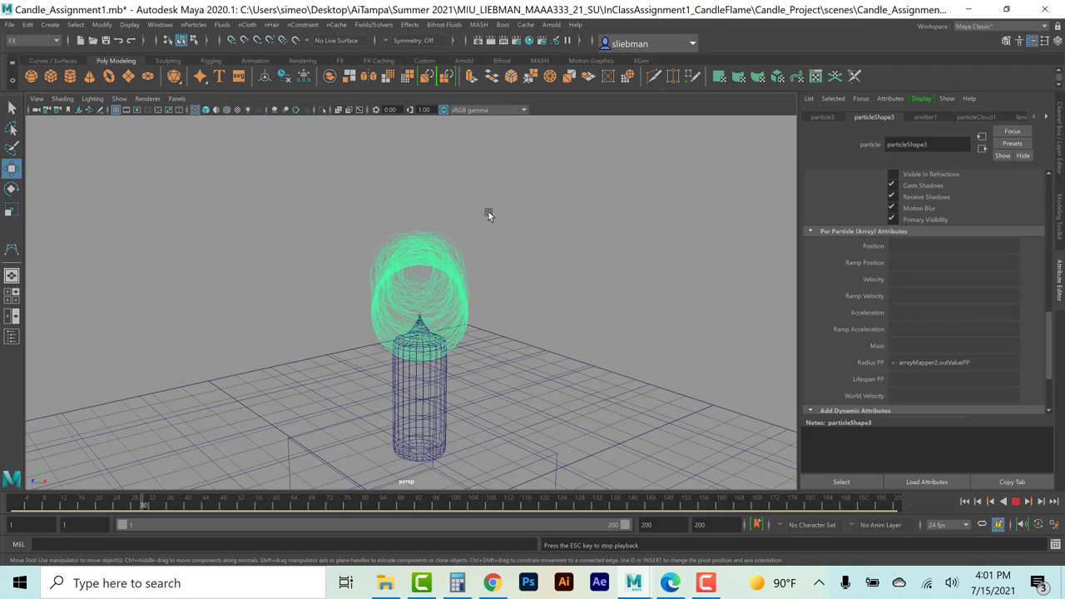
pyautogui.click(1015, 501)
# Open the Radius PP ramp for editing and compare it with the example ramp in the tutorial PDF in Edge.
pyautogui.rightClick(921, 362)
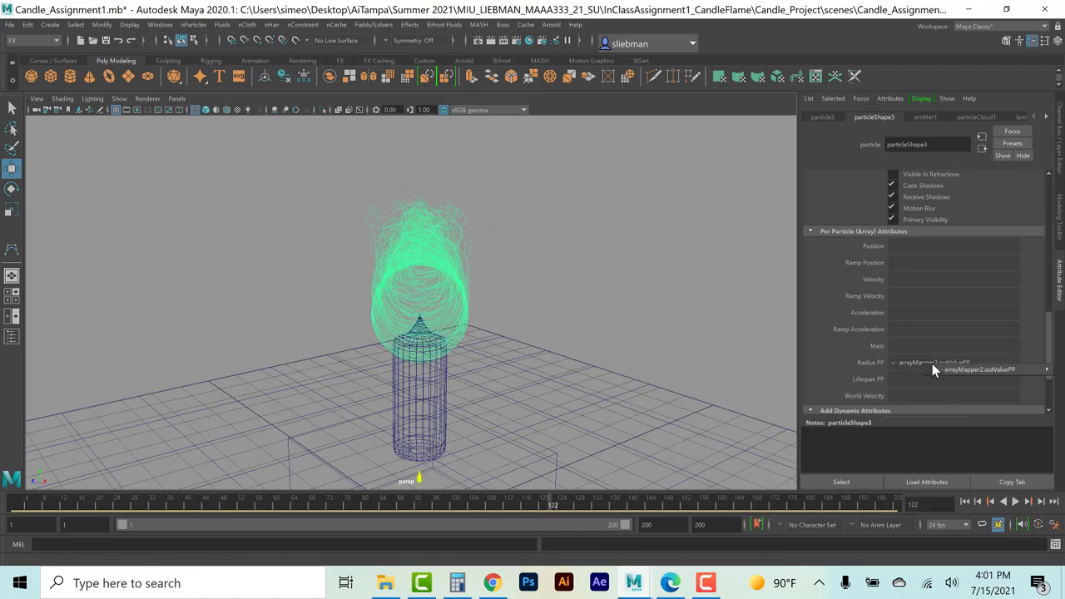
pyautogui.moveTo(935, 364)
pyautogui.click(896, 371)
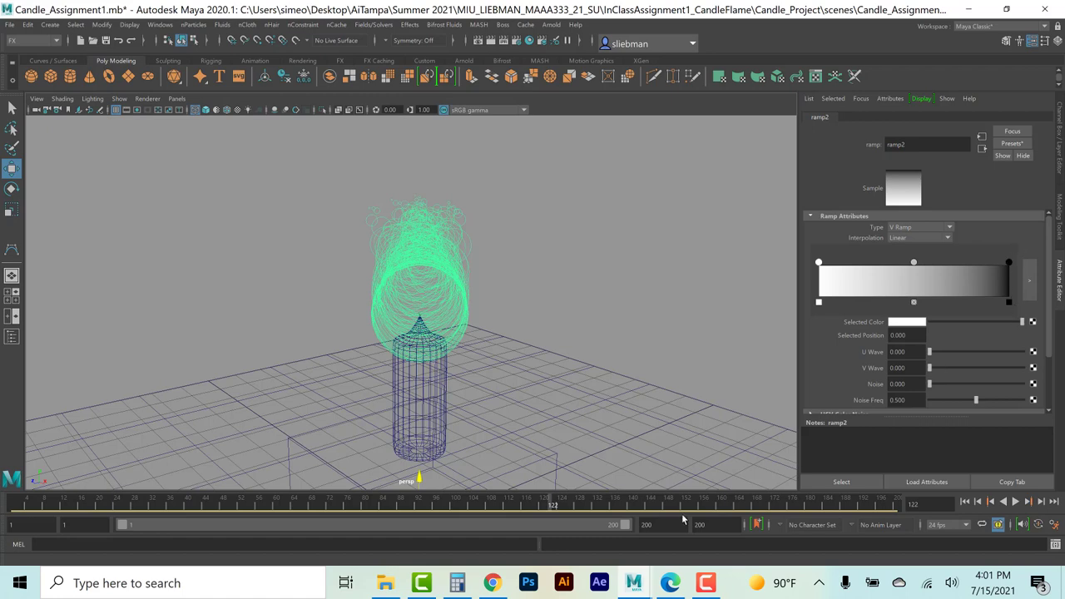
pyautogui.click(671, 585)
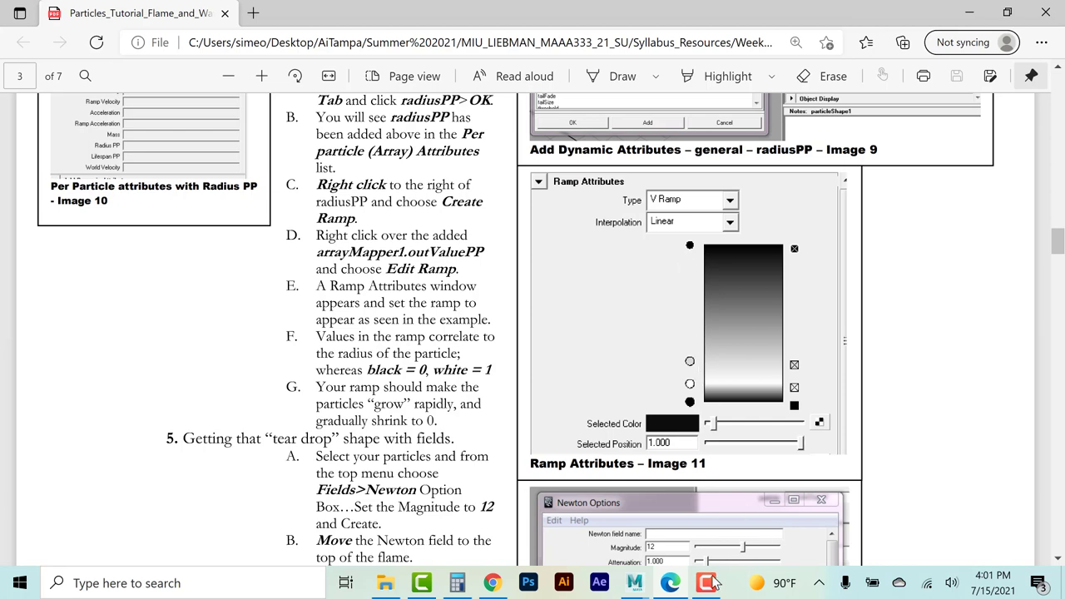
pyautogui.moveTo(643, 584)
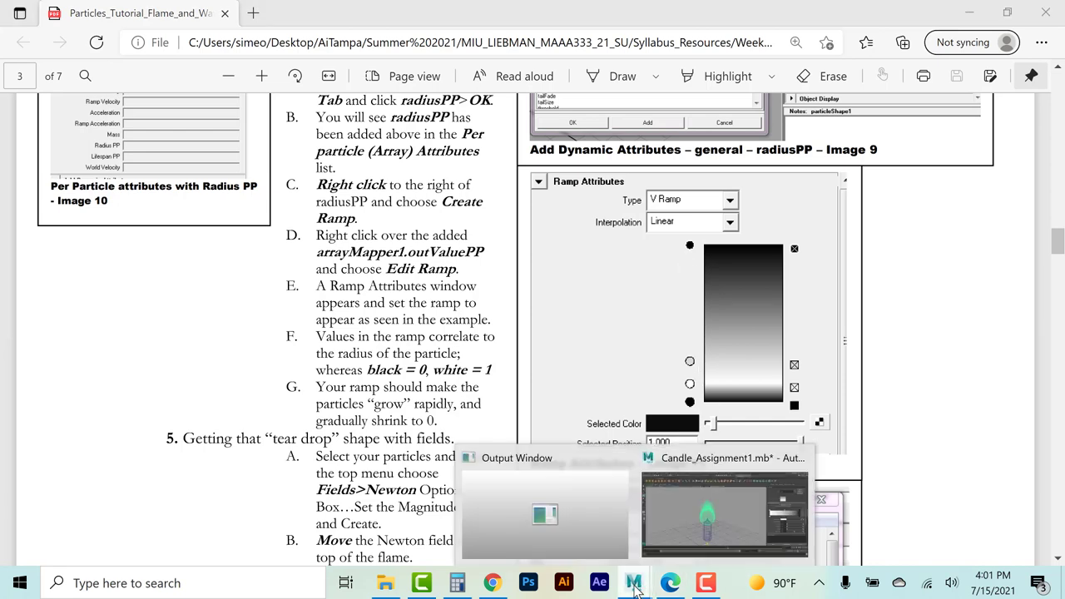
pyautogui.click(701, 457)
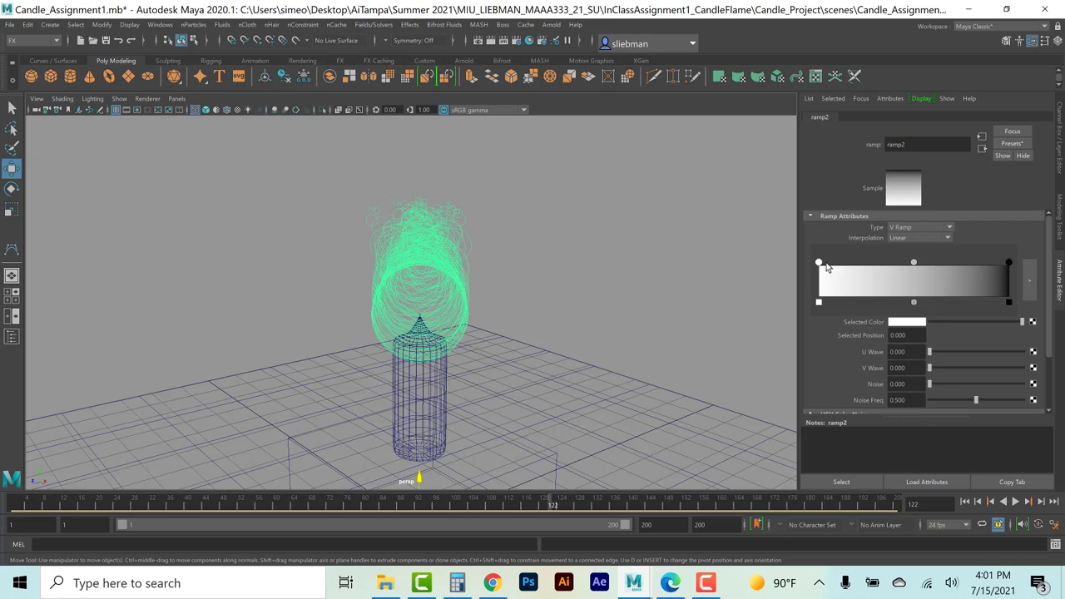
# Move the ramp's white marker to 0.230 and the gray one to 0.443, then add a black marker at about 0.006.
pyautogui.moveTo(820, 265); pyautogui.dragTo(904, 267)
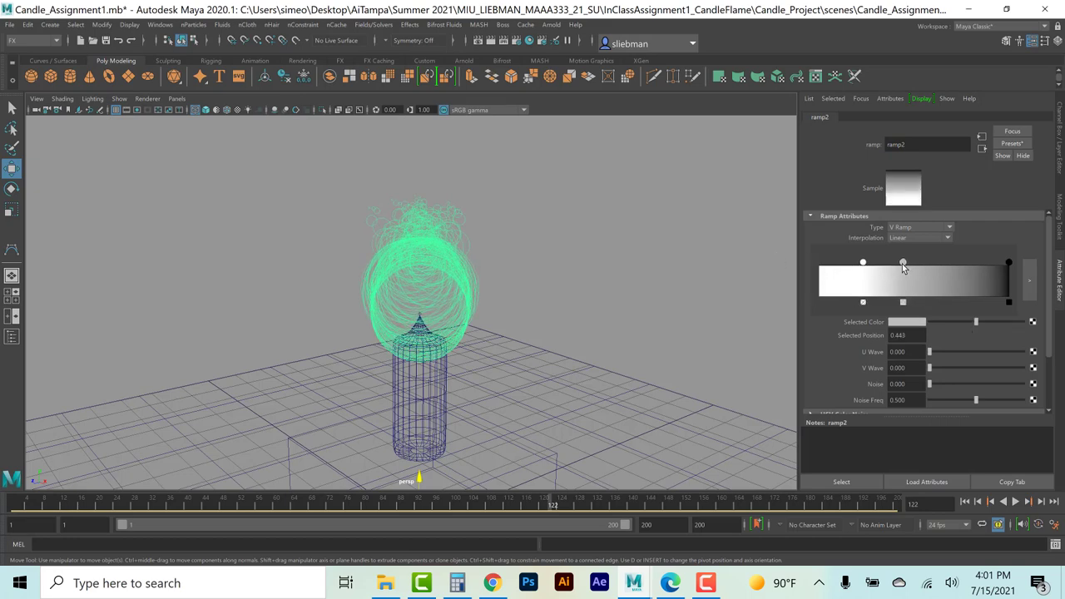
pyautogui.click(822, 281)
pyautogui.moveTo(934, 325); pyautogui.dragTo(922, 321)
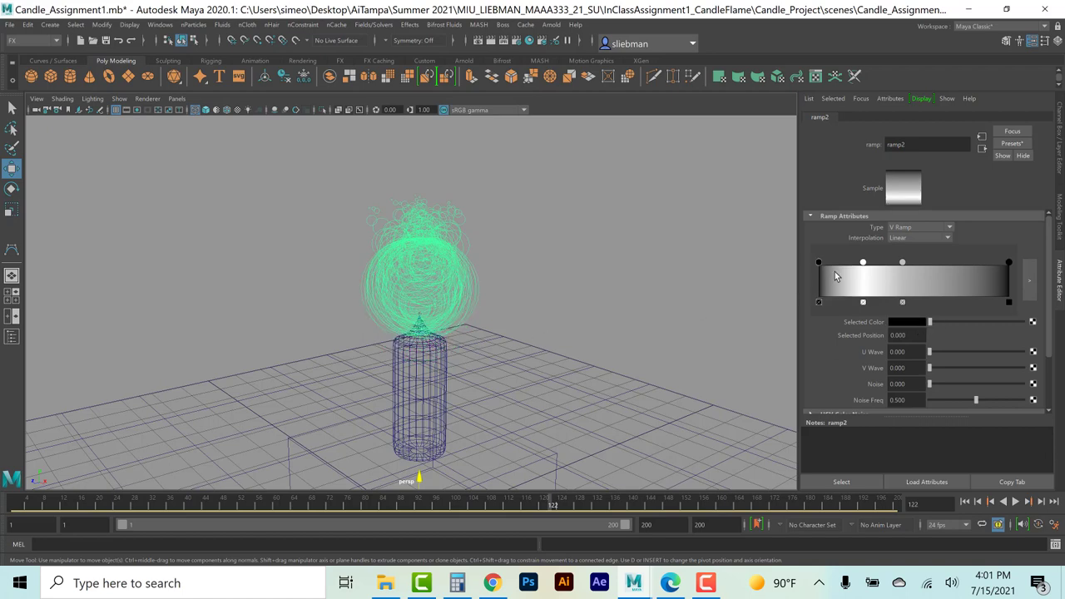
pyautogui.moveTo(818, 264); pyautogui.dragTo(820, 265)
# Try Smooth interpolation on the ramp, then select the white marker and set the interpolation to Bump.
pyautogui.click(907, 241)
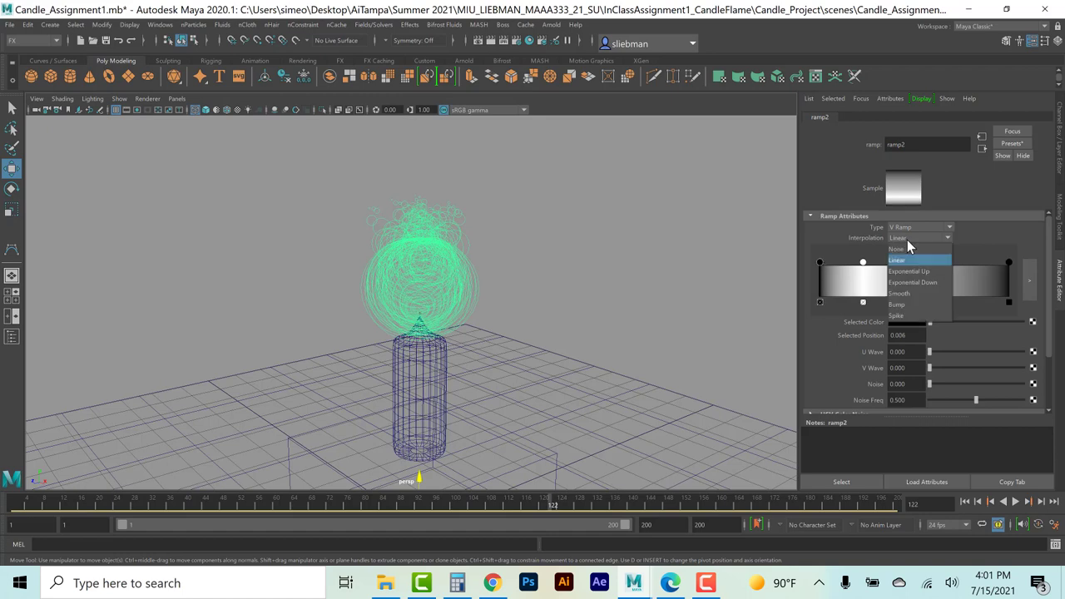
pyautogui.click(912, 295)
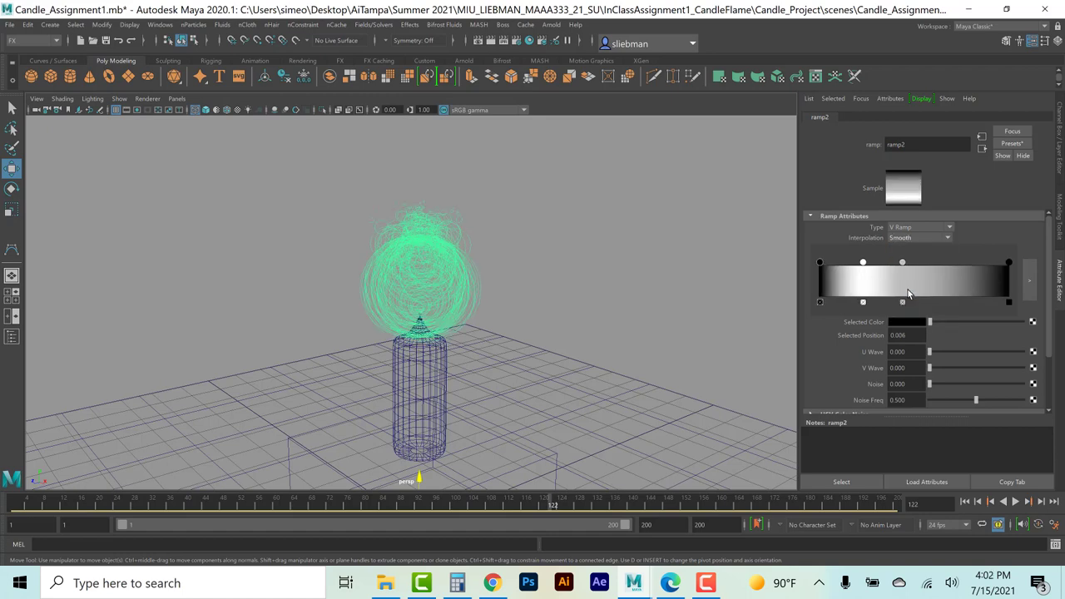
pyautogui.click(863, 264)
pyautogui.click(906, 238)
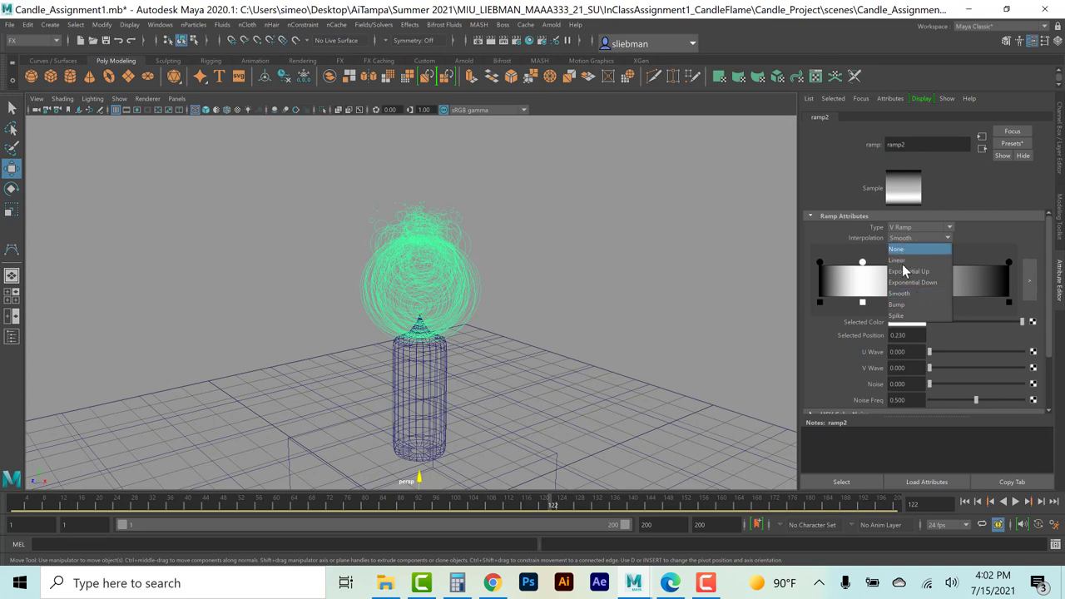
pyautogui.click(902, 305)
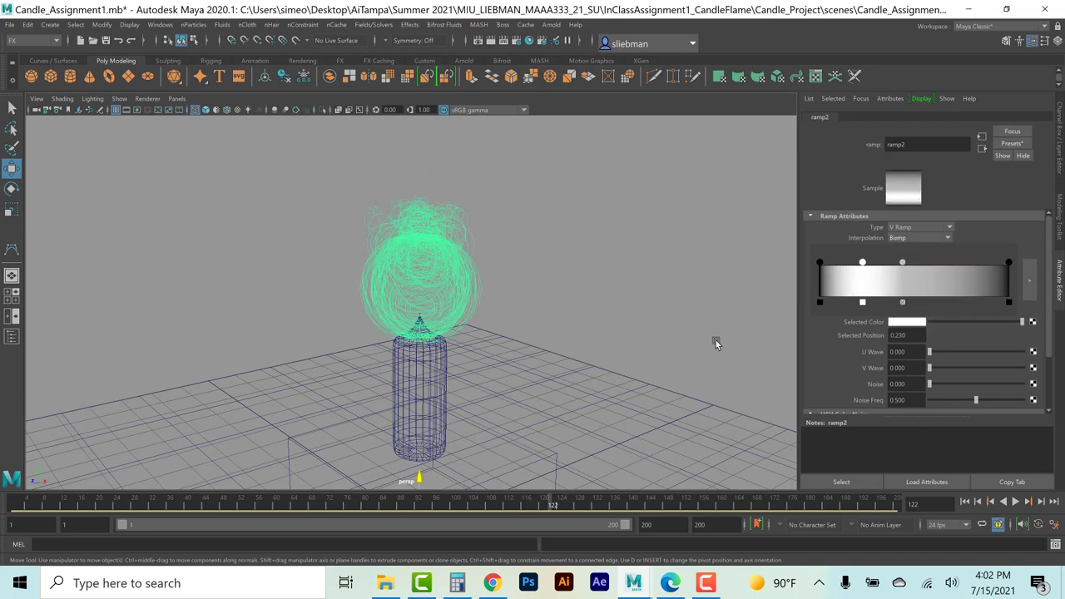
# Replay the animation from the first frame and examine the particle shape above the candle from a lower angle.
pyautogui.click(965, 502)
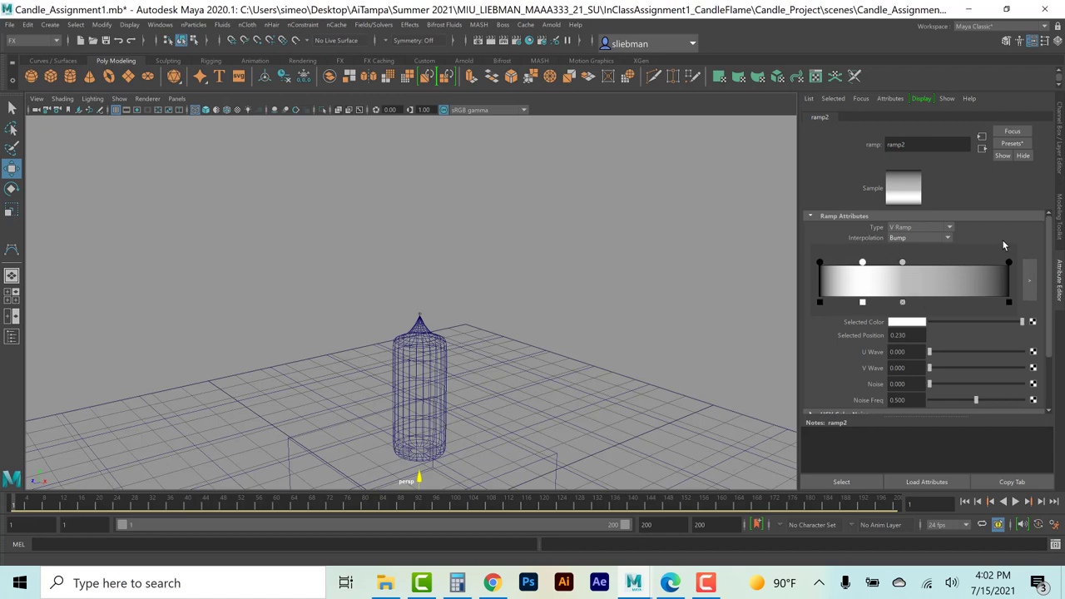
pyautogui.click(1015, 501)
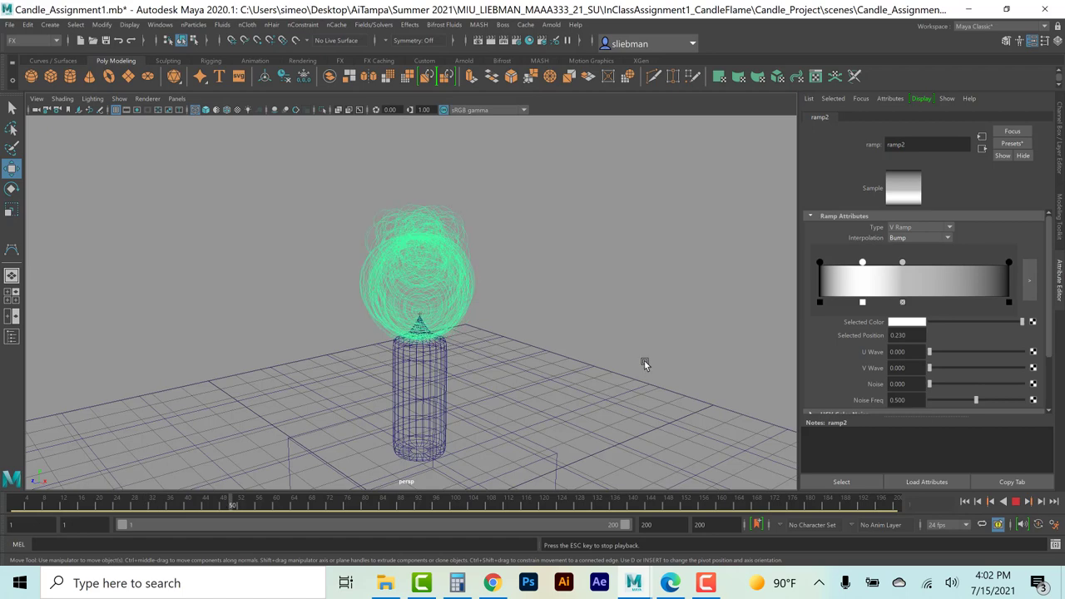
pyautogui.keyDown('alt'); pyautogui.moveTo(627, 359); pyautogui.dragTo(604, 369); pyautogui.keyUp('alt')
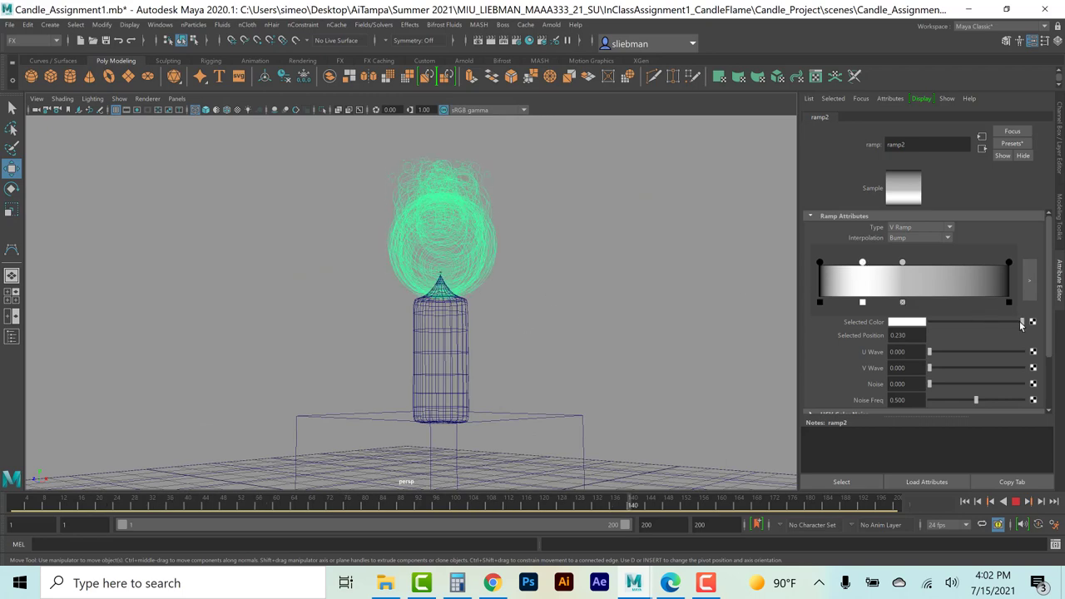
# Darken the ramp marker at 0.230 to light gray, stop playback, and move the middle gray marker to 0.676.
pyautogui.moveTo(1021, 322); pyautogui.dragTo(994, 331)
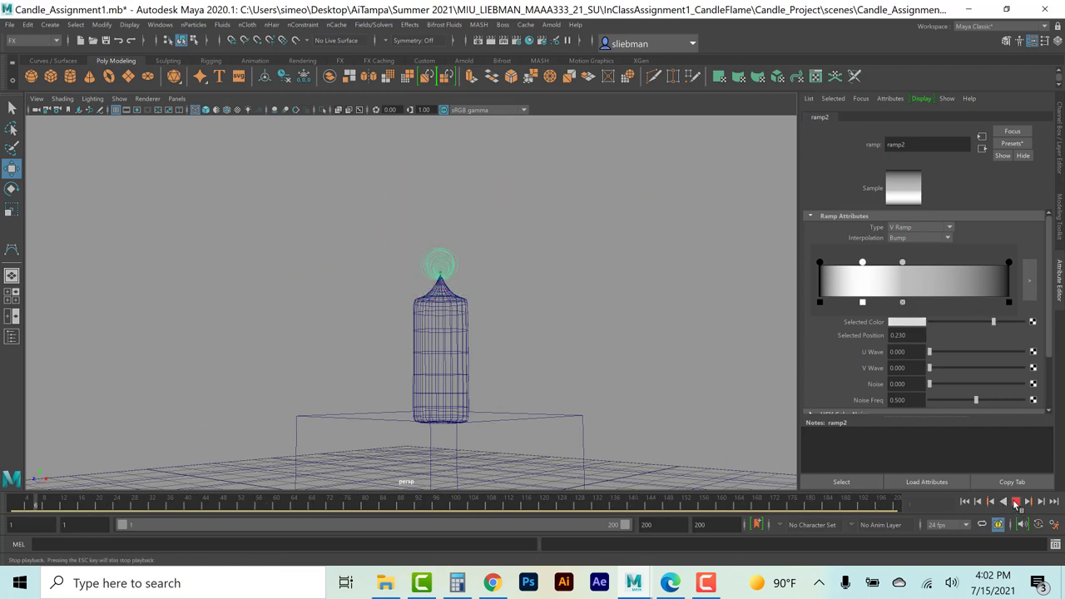
pyautogui.press('Escape')
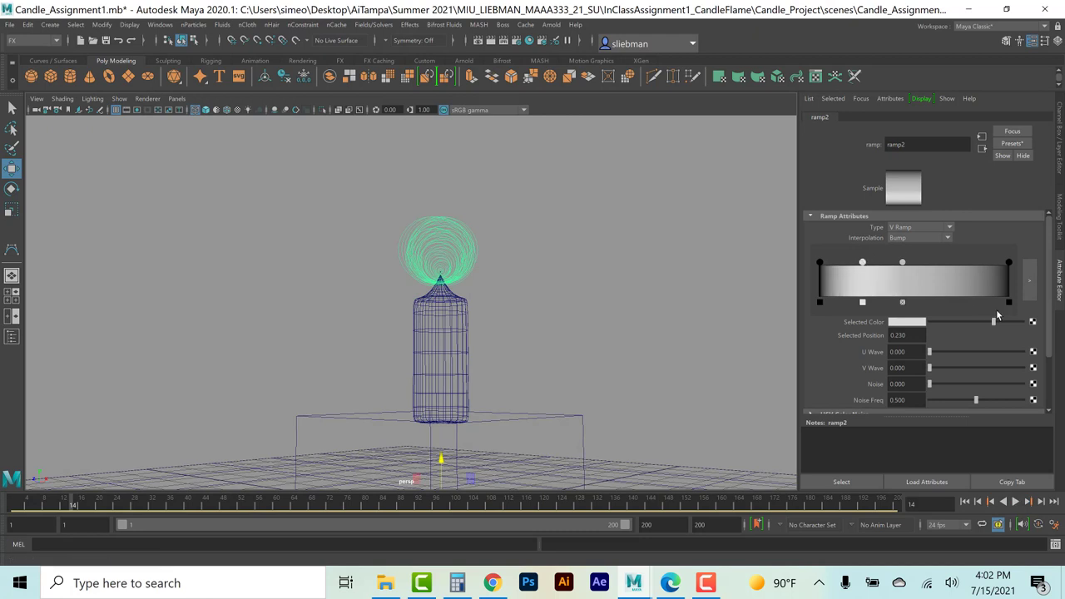
pyautogui.moveTo(991, 321); pyautogui.dragTo(984, 325)
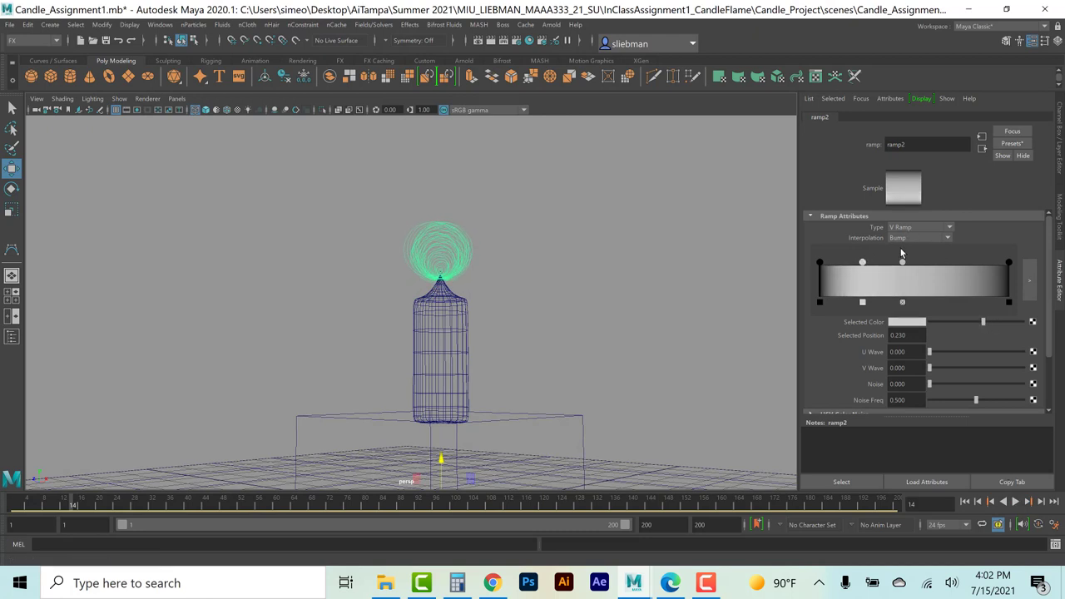
pyautogui.moveTo(903, 263); pyautogui.dragTo(953, 265)
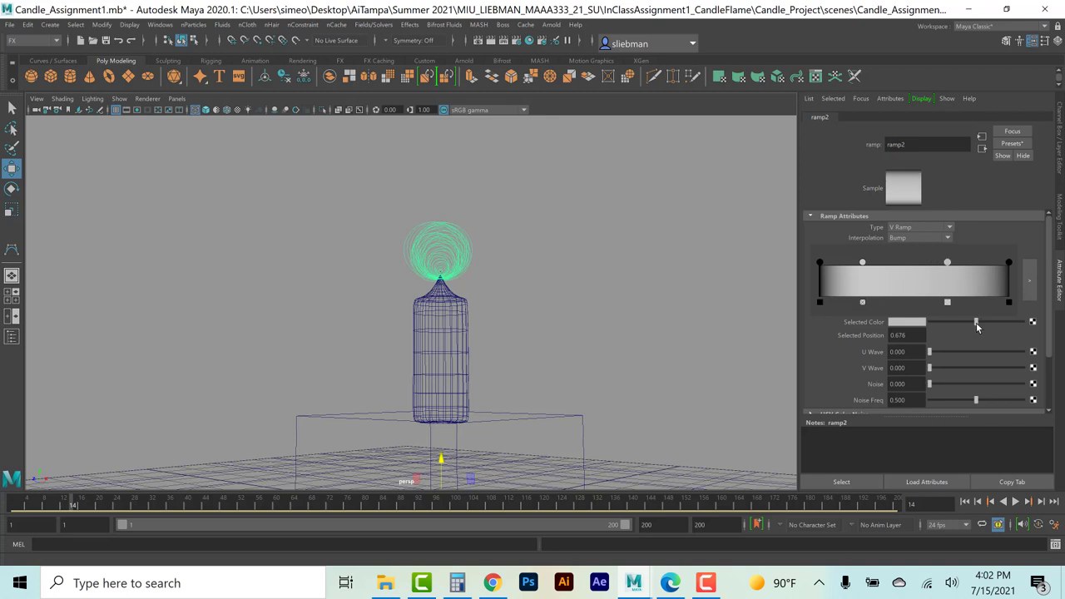
# Set the ramp's starting marker to near-black at position 0.000 and replay the animation from the first frame.
pyautogui.moveTo(976, 322); pyautogui.dragTo(933, 324)
pyautogui.click(818, 263)
pyautogui.click(965, 501)
pyautogui.click(1015, 501)
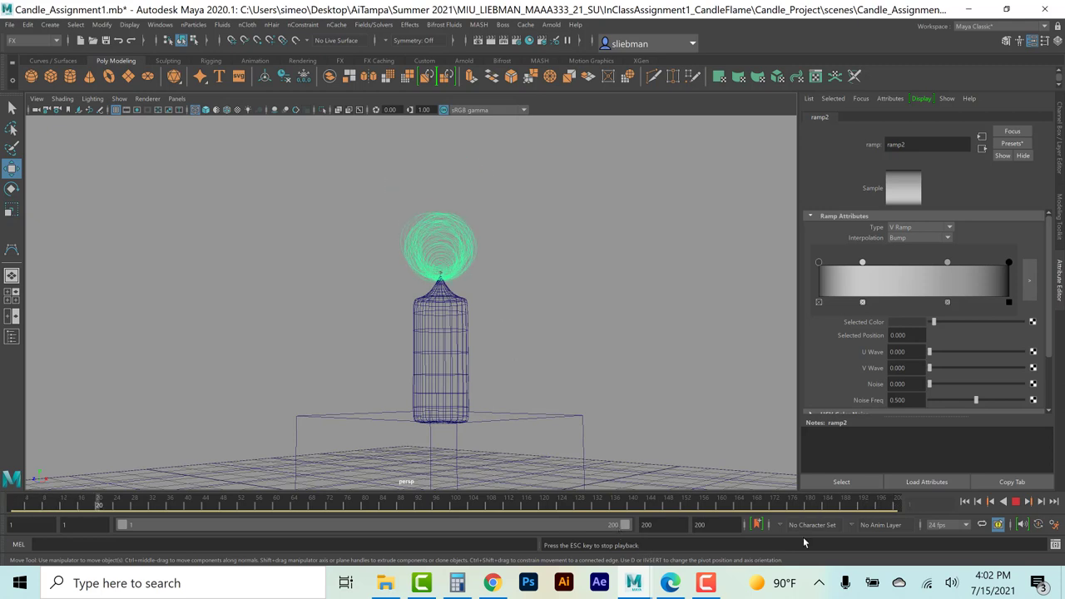
# Stop playback and read the PDF tutorial's section on getting the tear drop shape with fields.
pyautogui.click(1019, 509)
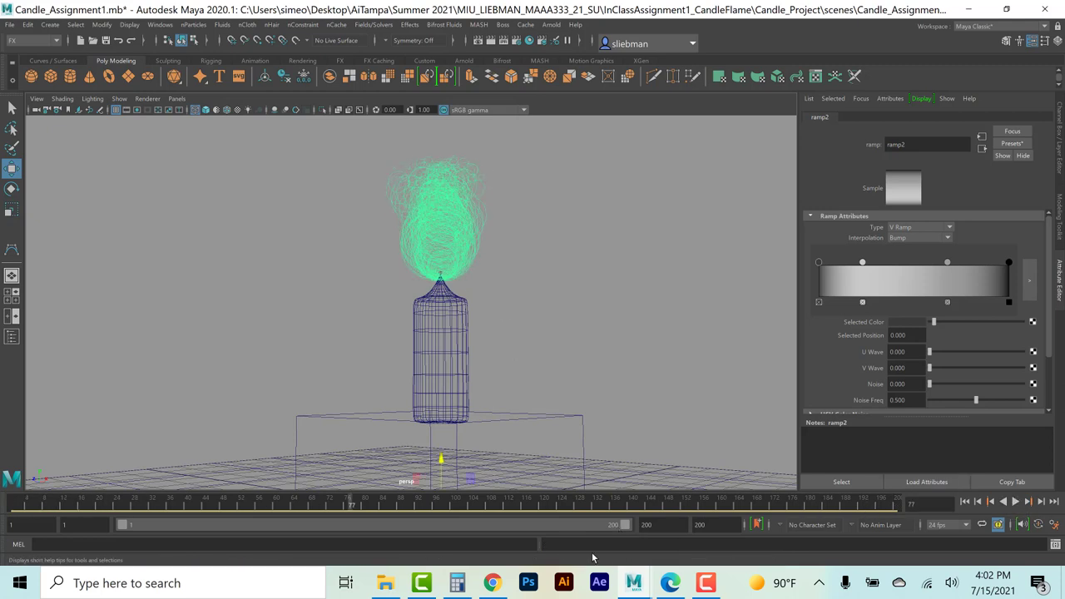
pyautogui.click(670, 583)
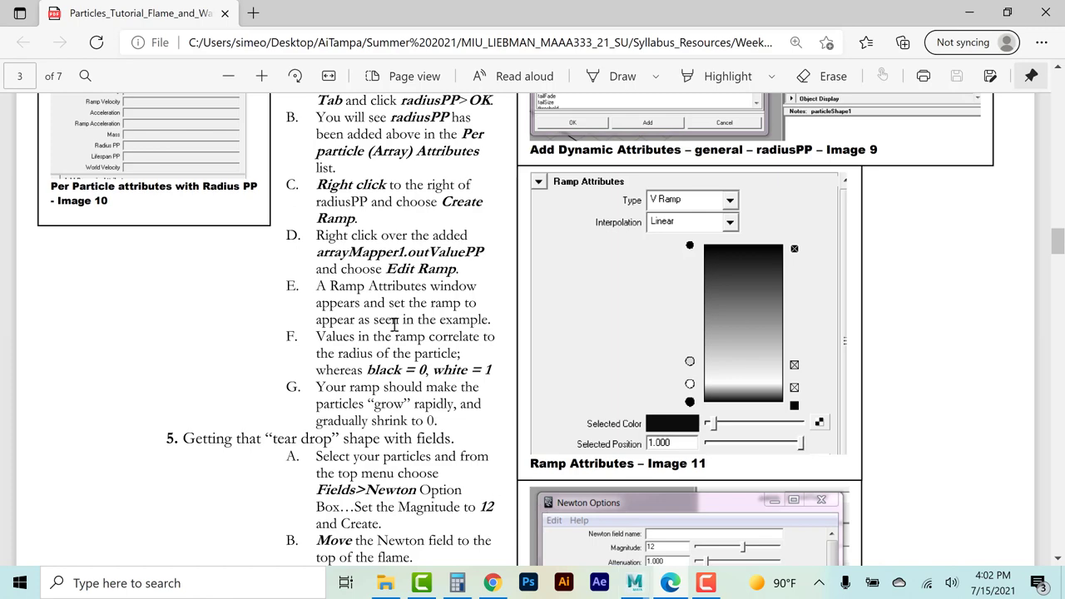
pyautogui.scroll(-3, 370, 313)
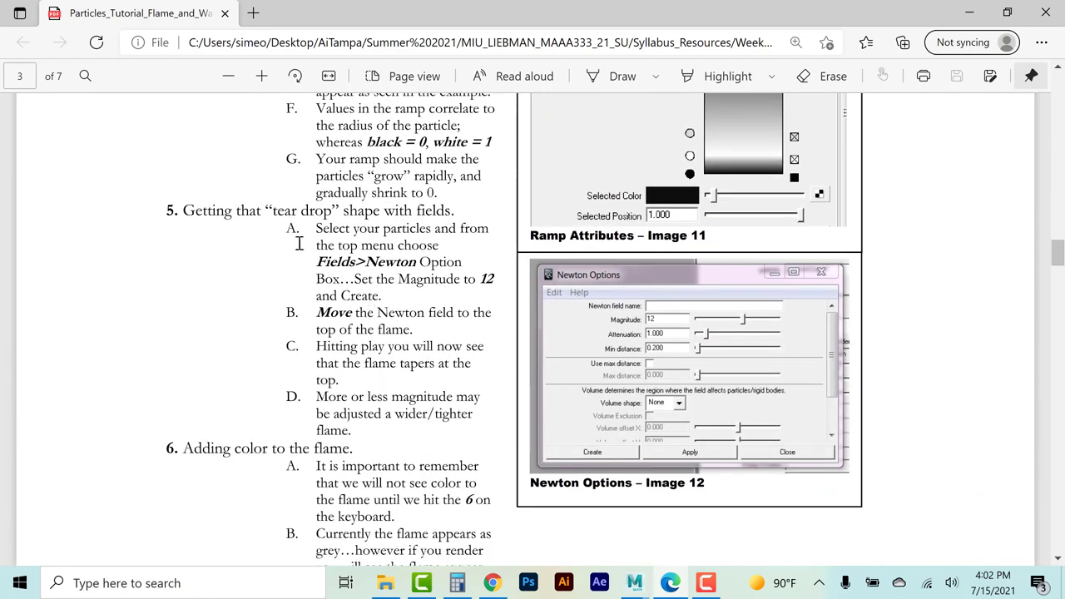
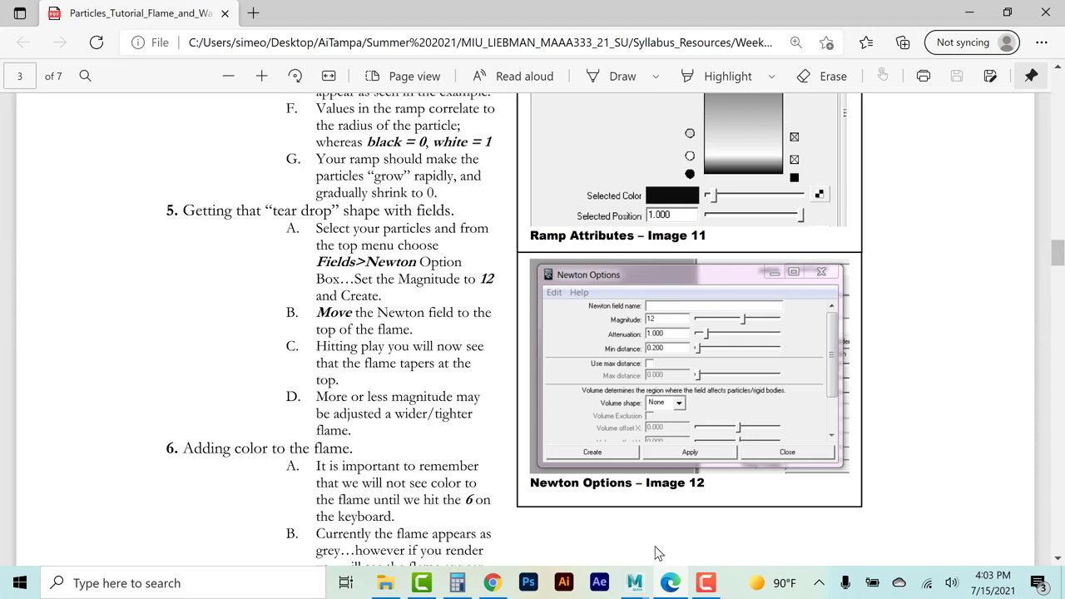
# Return to Maya, create a Newton field for the flame particles, and raise it to Translate Y 7.576 near the flame's top.
pyautogui.click(634, 583)
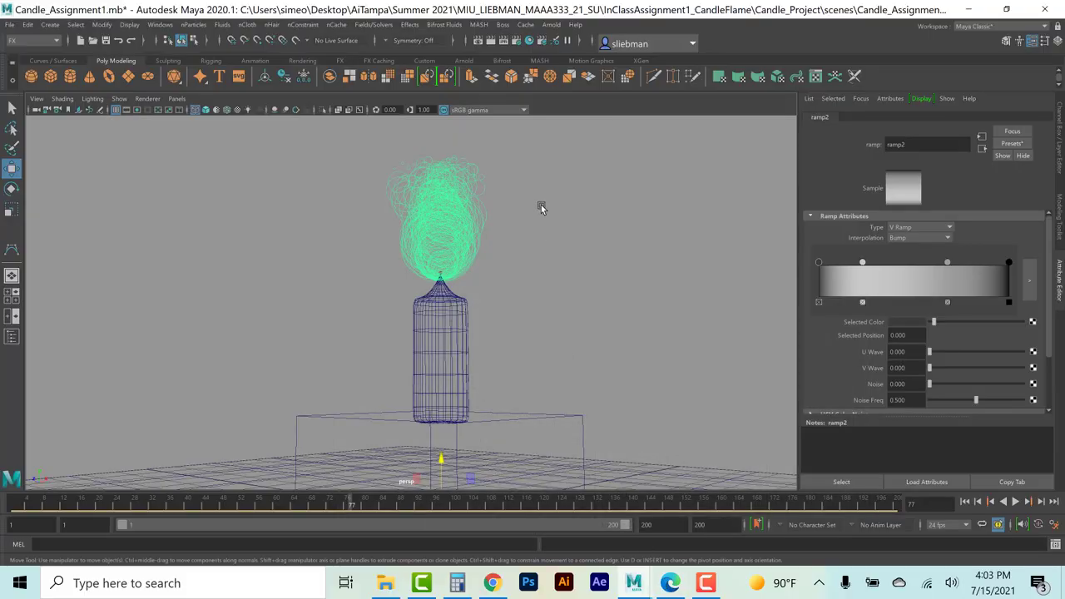
pyautogui.click(541, 205)
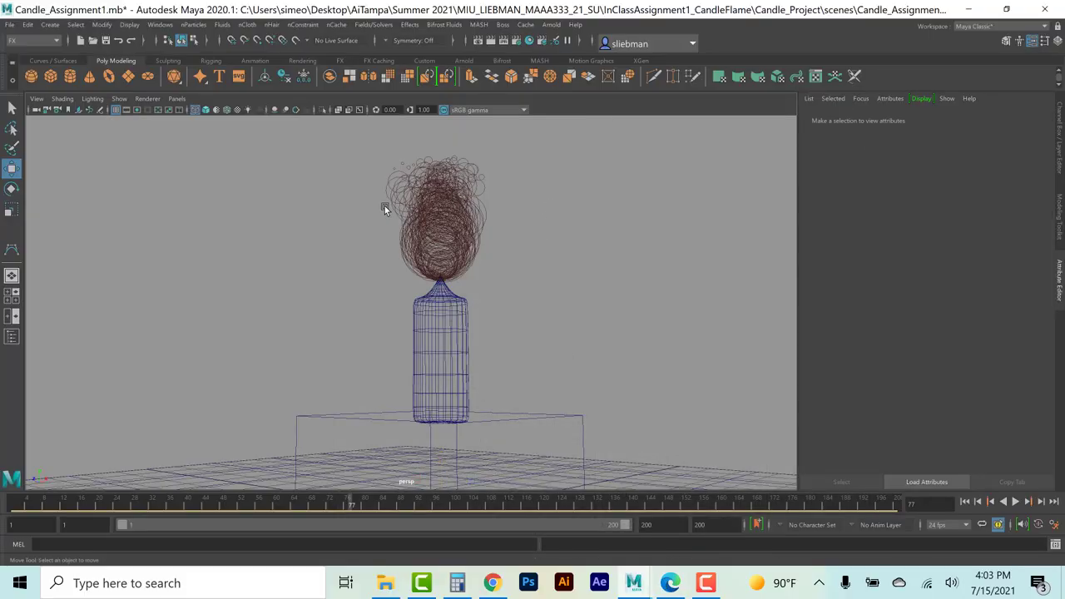
pyautogui.moveTo(533, 226); pyautogui.dragTo(325, 240)
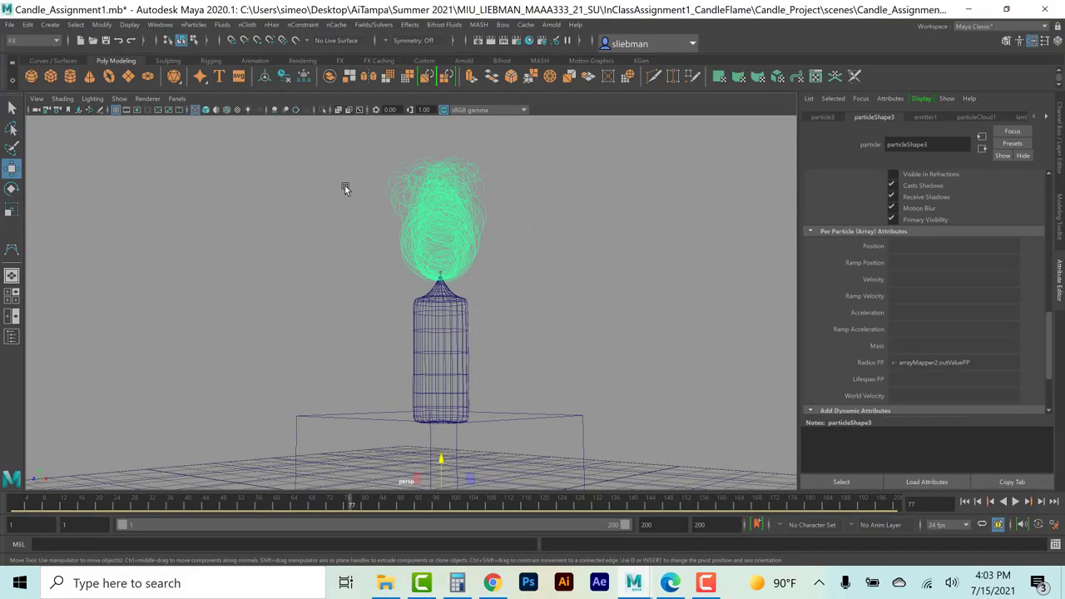
pyautogui.click(374, 25)
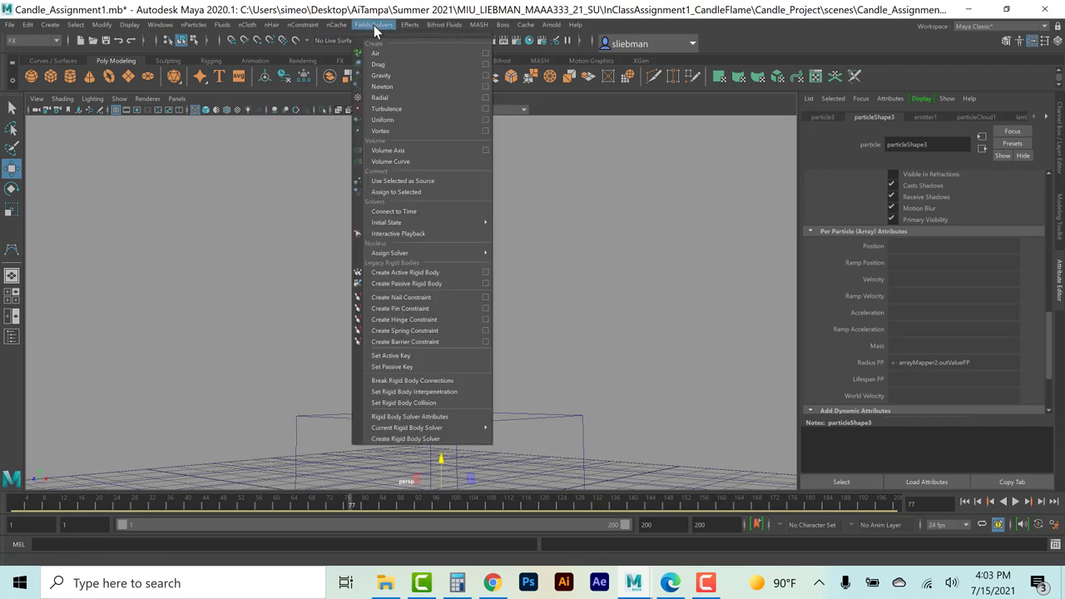
pyautogui.click(381, 86)
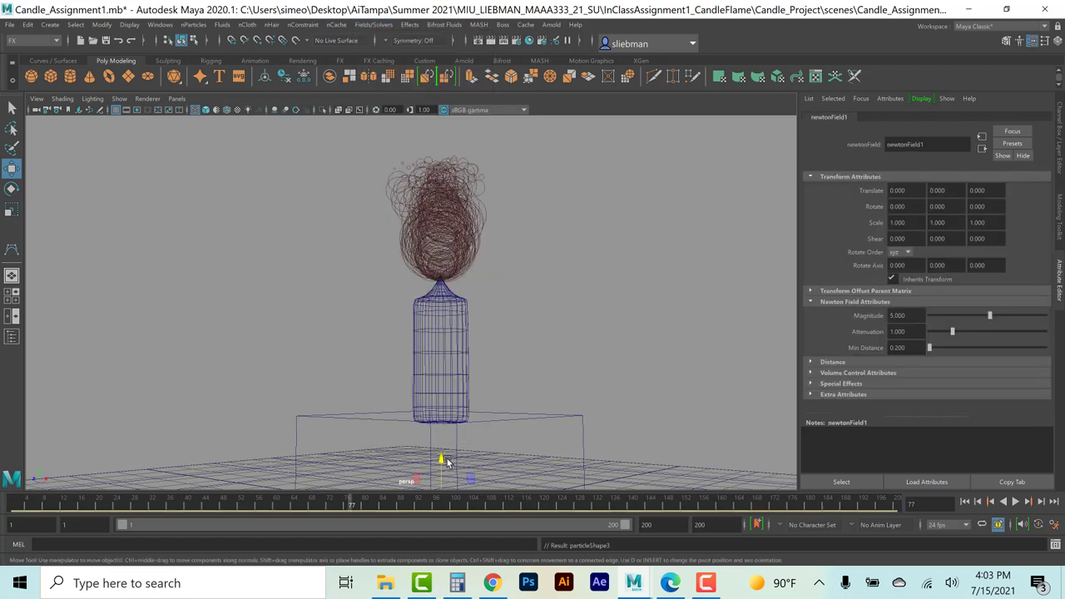
pyautogui.moveTo(441, 463); pyautogui.dragTo(466, 111)
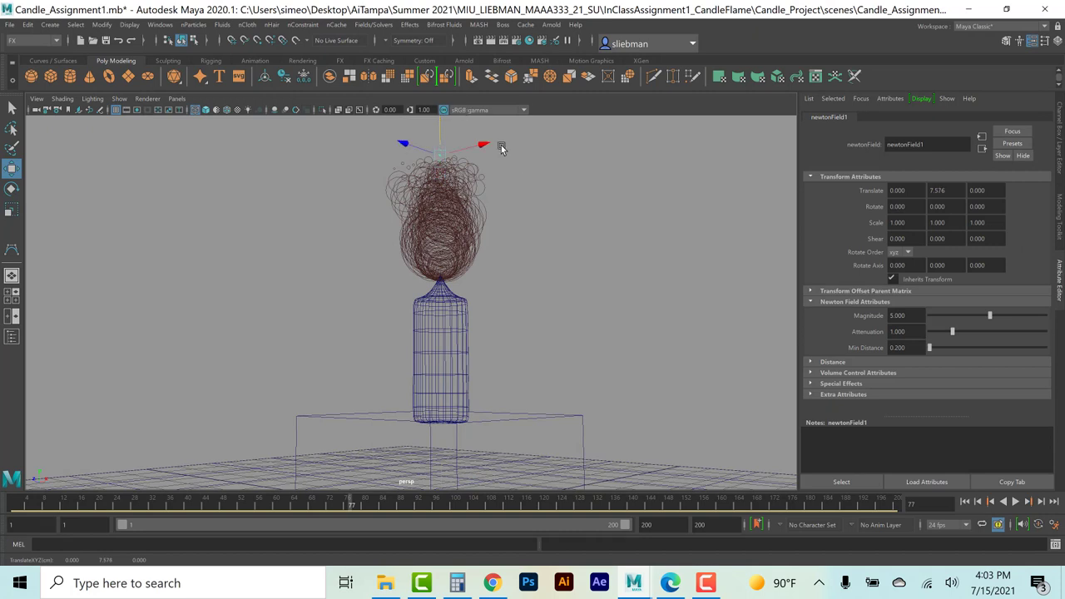
# Try a Newton field magnitude of 13 and replay the animation from the first frame.
pyautogui.moveTo(909, 316); pyautogui.dragTo(871, 323)
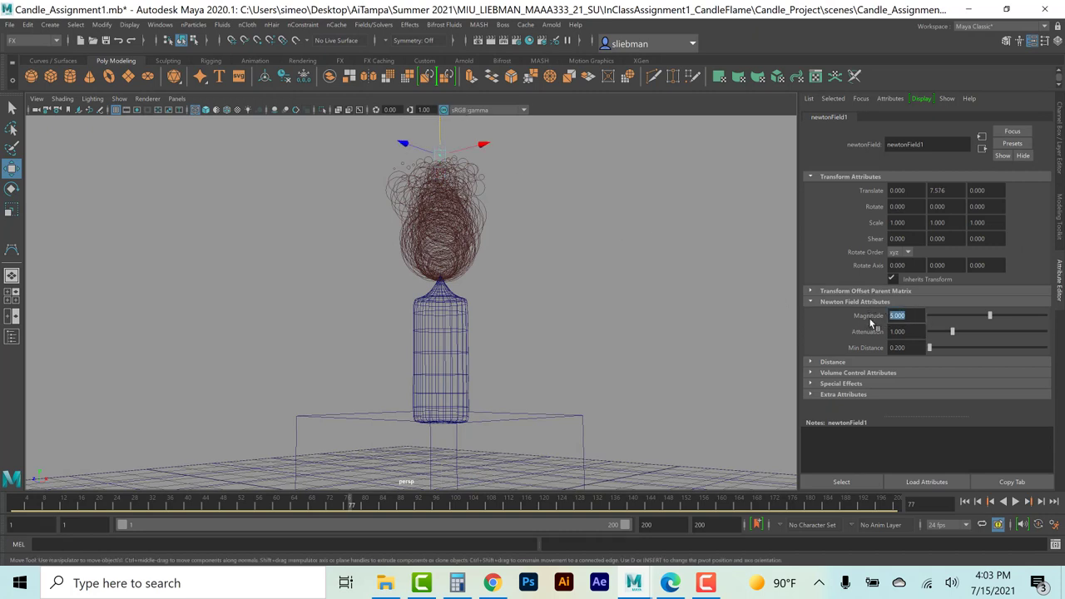
pyautogui.write('13')
pyautogui.press('Return')
pyautogui.click(965, 501)
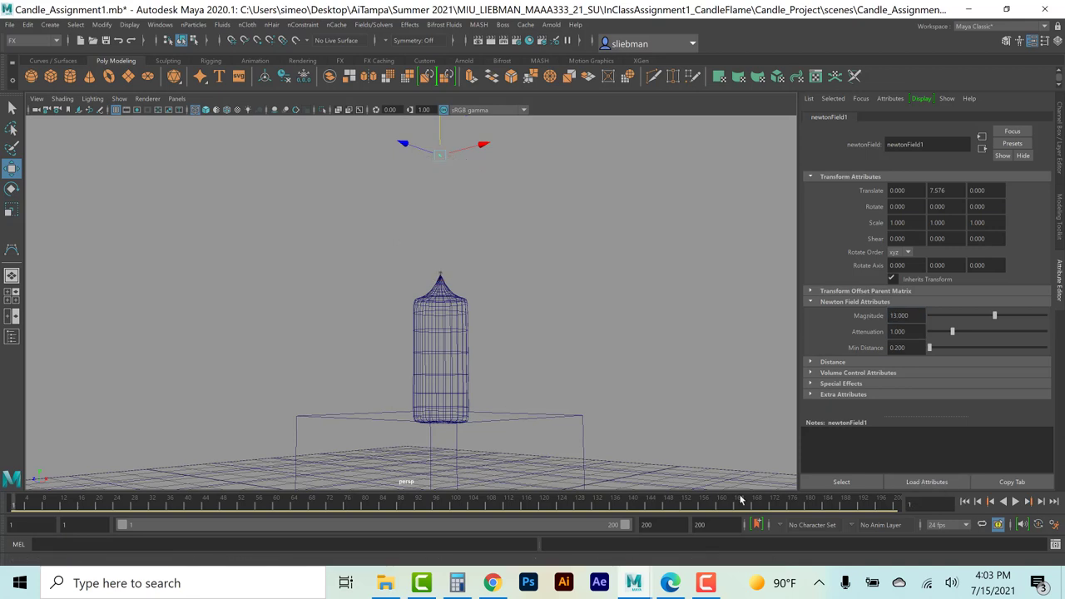
pyautogui.click(1015, 502)
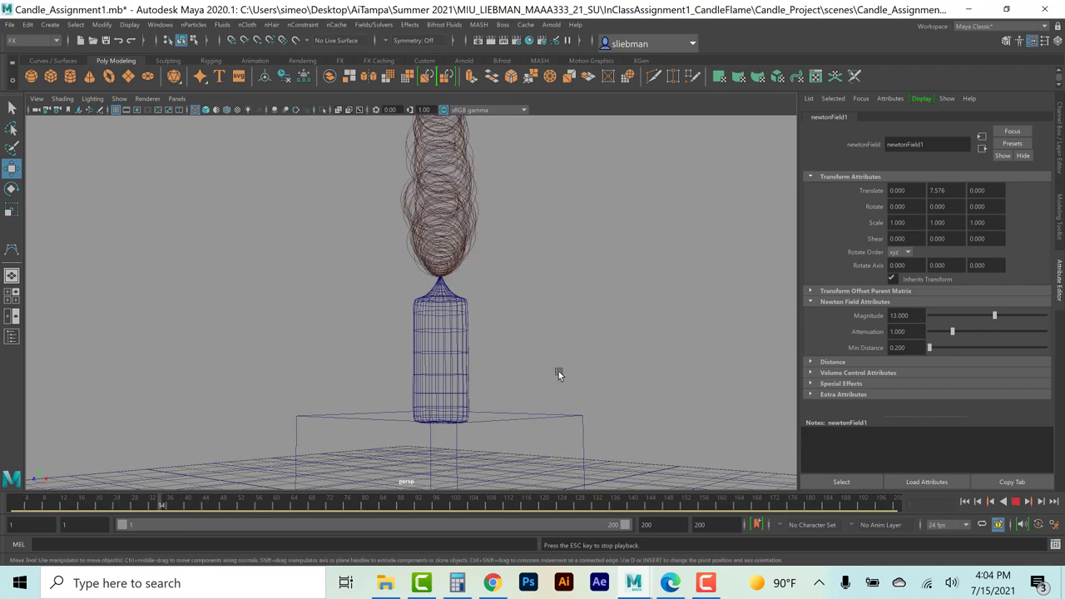
pyautogui.scroll(-6, 521, 296)
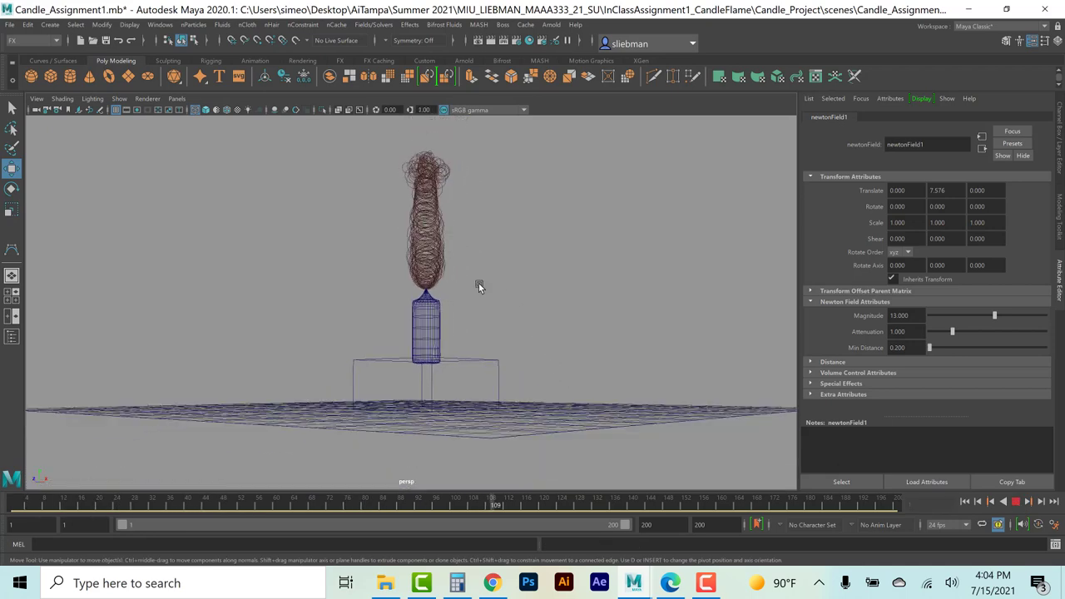
# Reduce the Newton field's magnitude during playback and set it to 5.
pyautogui.moveTo(982, 315); pyautogui.dragTo(990, 315)
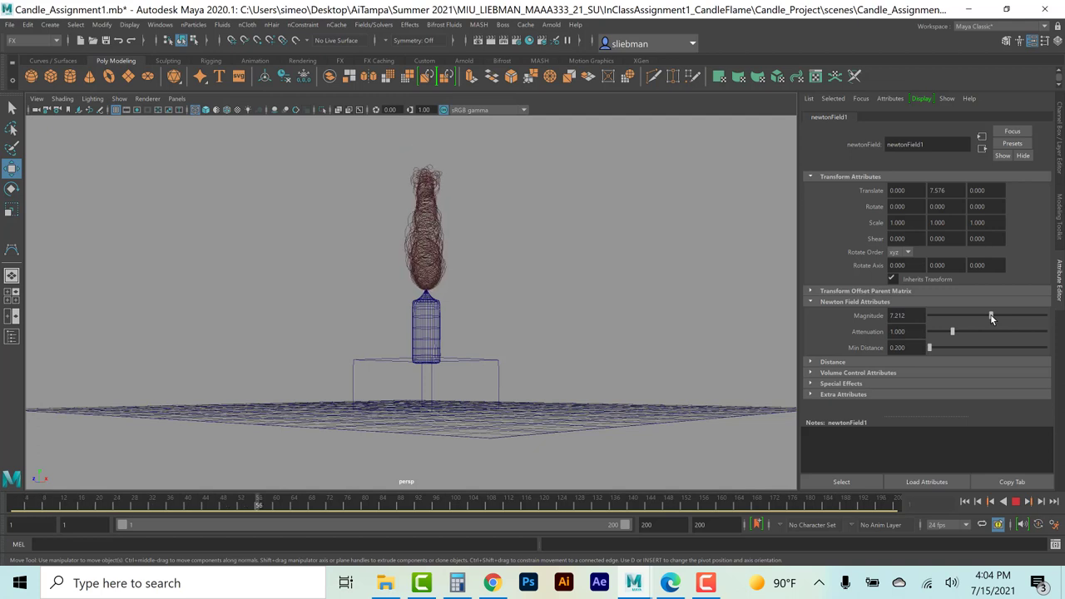
pyautogui.moveTo(990, 315)
pyautogui.mouseDown()
pyautogui.moveTo(1015, 317)
pyautogui.moveTo(980, 316)
pyautogui.moveTo(989, 316)
pyautogui.mouseUp()
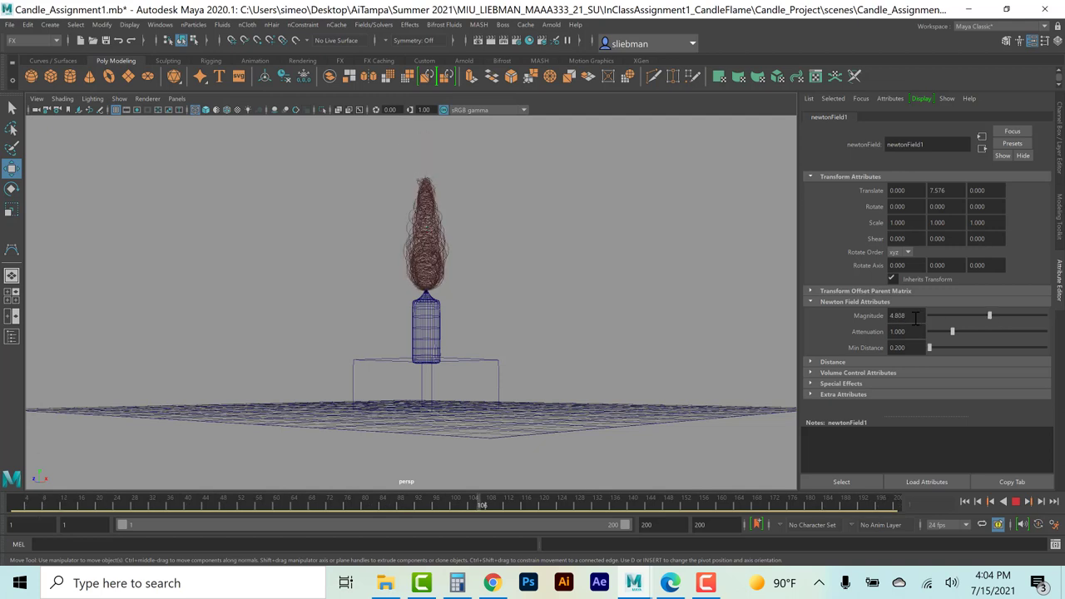
pyautogui.moveTo(911, 315); pyautogui.dragTo(844, 315)
pyautogui.write('5')
pyautogui.press('Return')
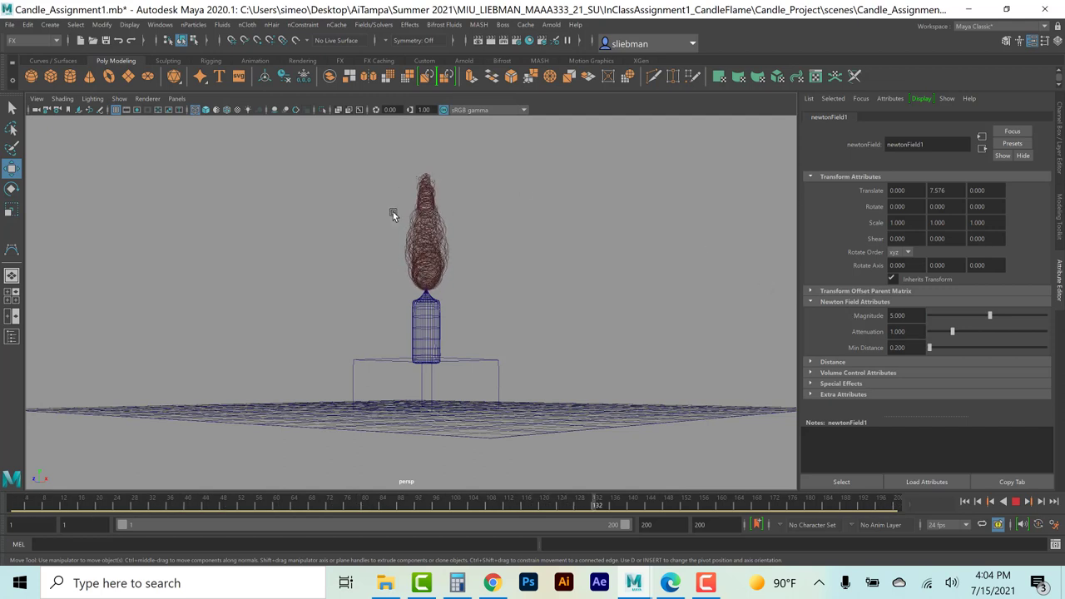
# Stop playback, set the flame particles' render radius to 0.7, and replay the animation from the first frame.
pyautogui.click(1015, 501)
pyautogui.click(434, 265)
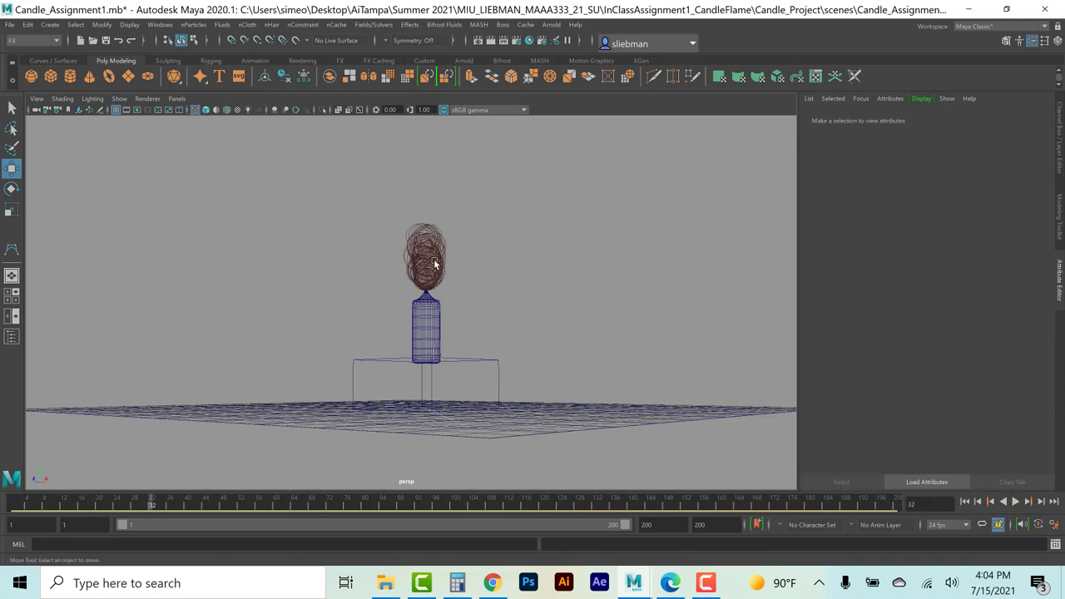
pyautogui.moveTo(389, 257); pyautogui.dragTo(761, 223)
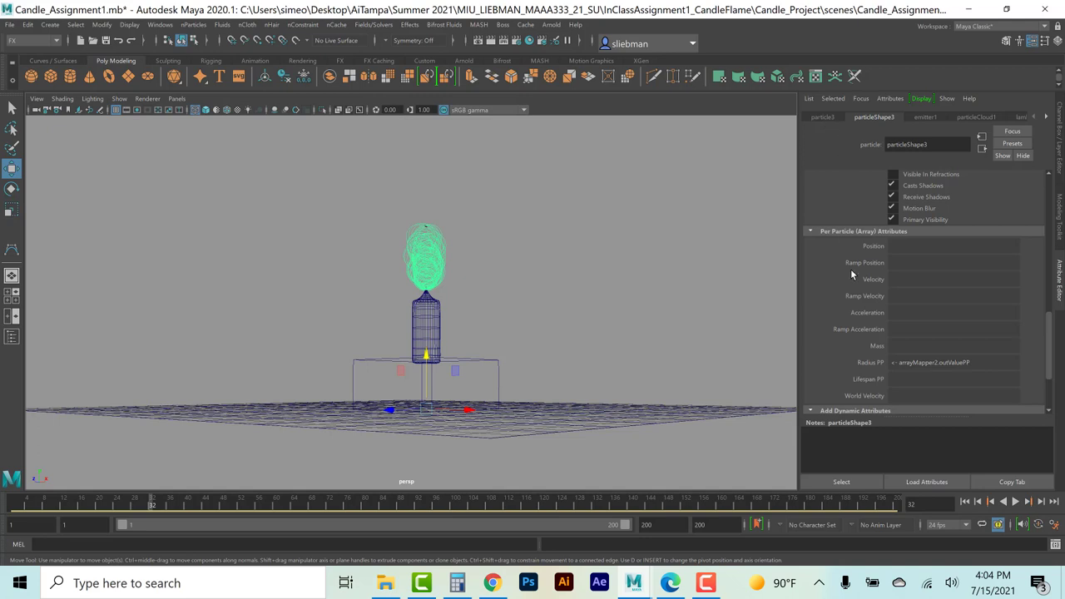
pyautogui.scroll(5, 850, 274)
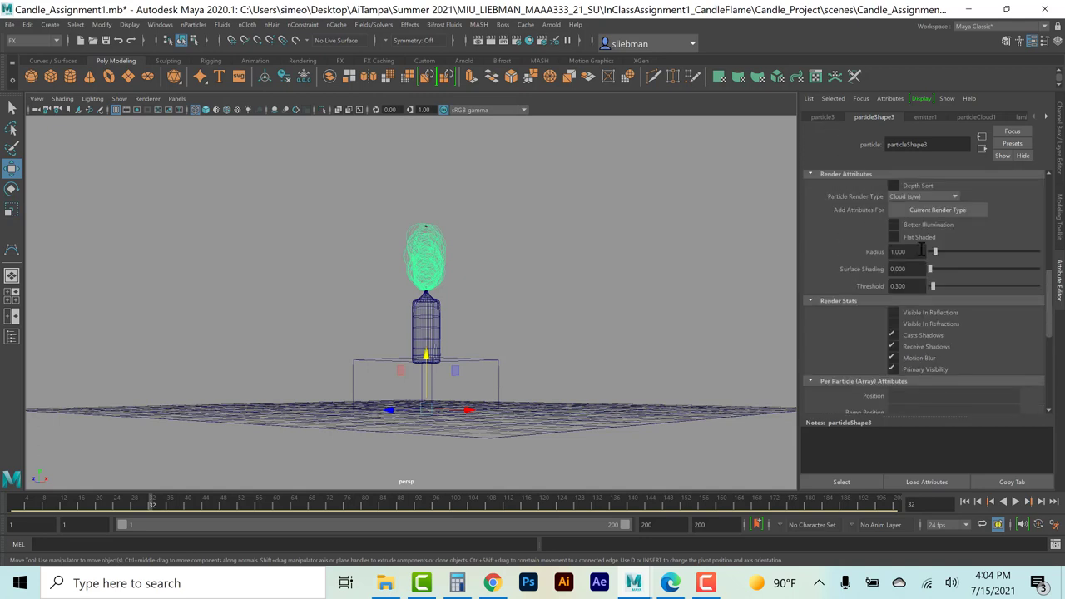
pyautogui.moveTo(915, 251); pyautogui.dragTo(857, 240)
pyautogui.press('BackSpace')
pyautogui.press('Return')
pyautogui.click(965, 501)
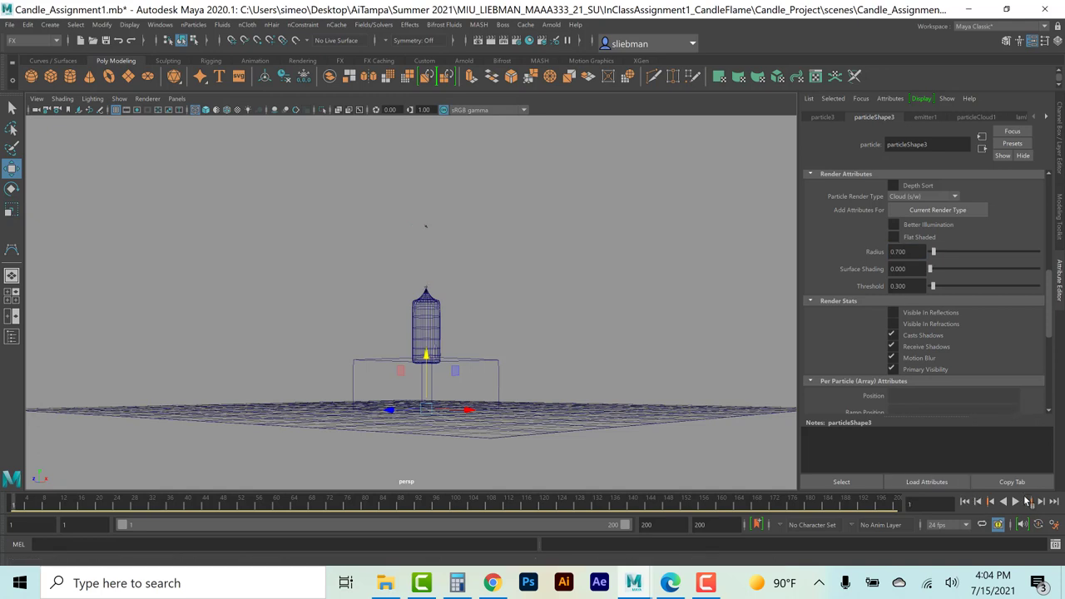
pyautogui.click(1015, 501)
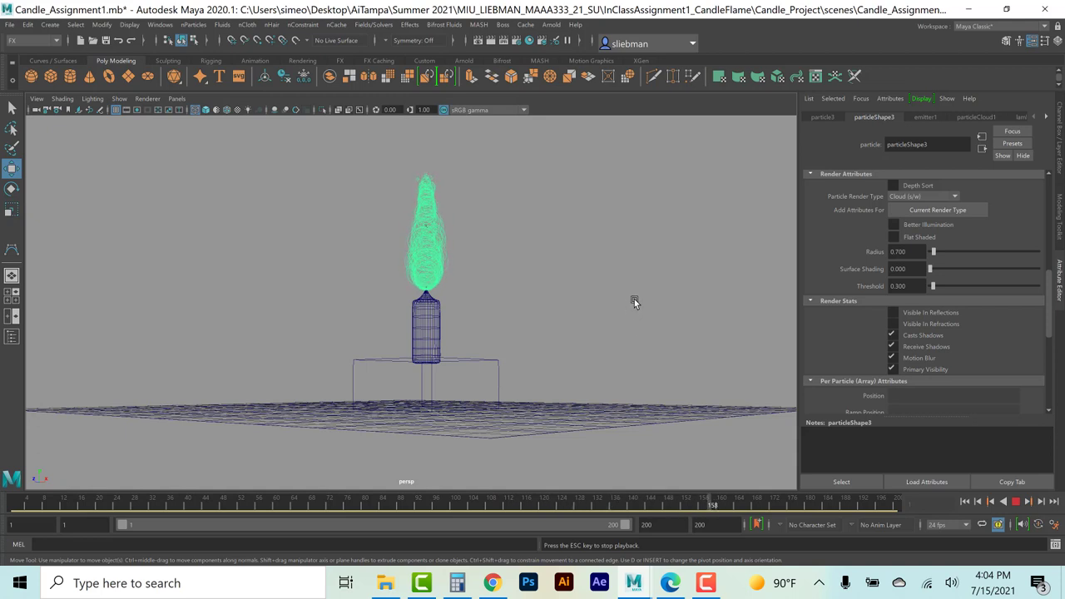
pyautogui.click(1017, 505)
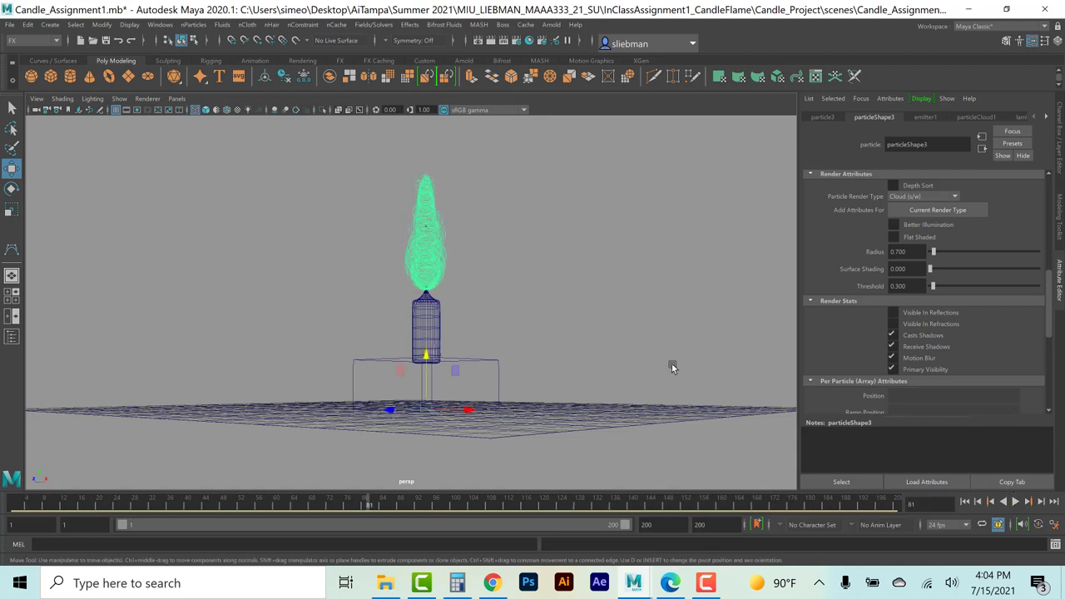
# Display the scene shaded with wireframe overlaid, and replay the flame animation from the first frame.
pyautogui.press('5')
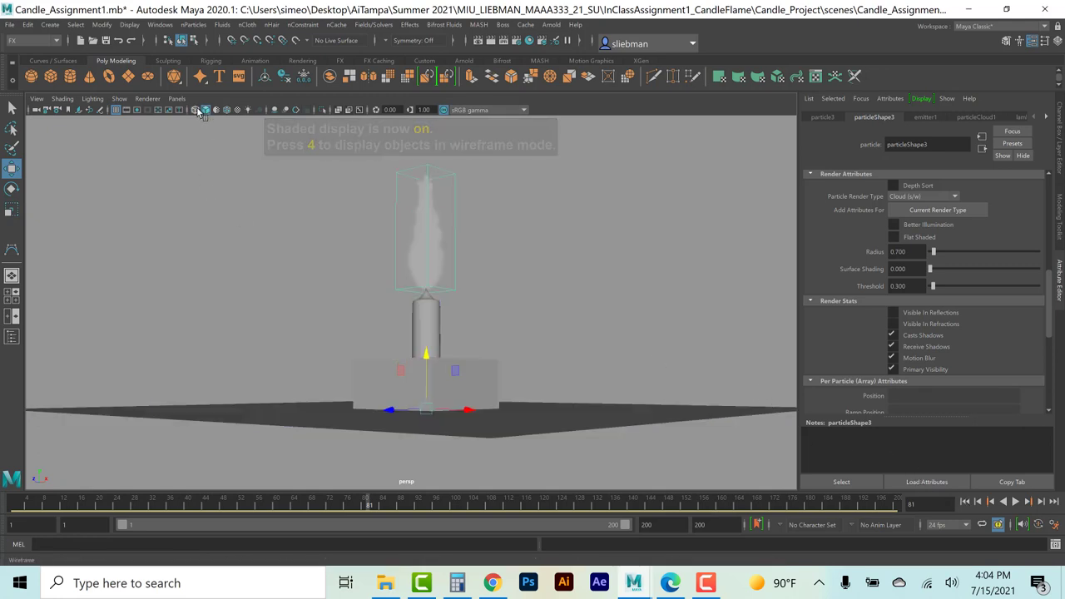
pyautogui.click(227, 111)
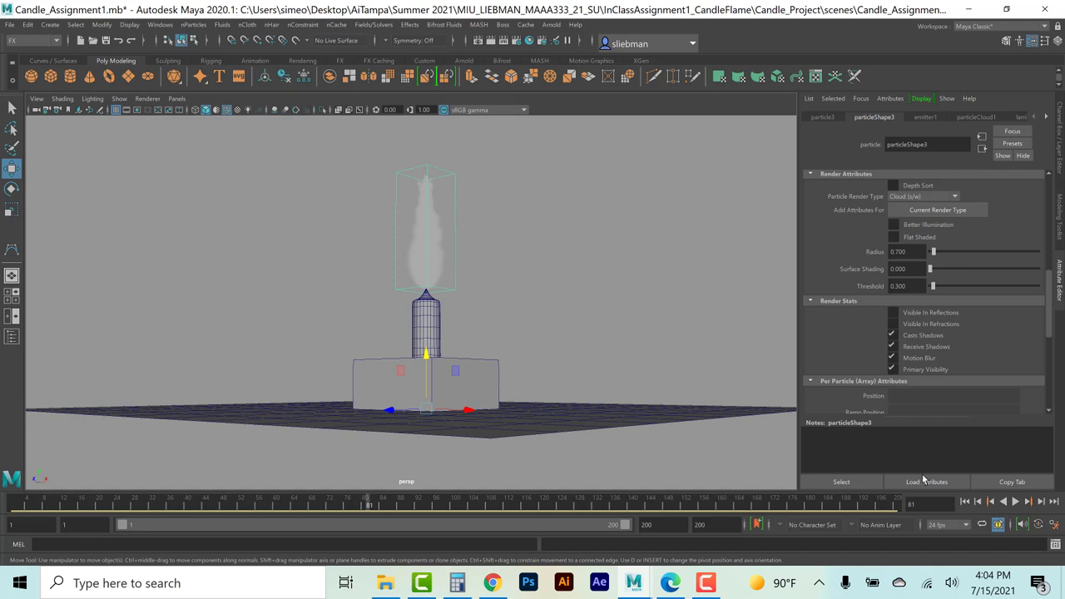
pyautogui.click(964, 501)
pyautogui.click(1015, 500)
pyautogui.click(632, 401)
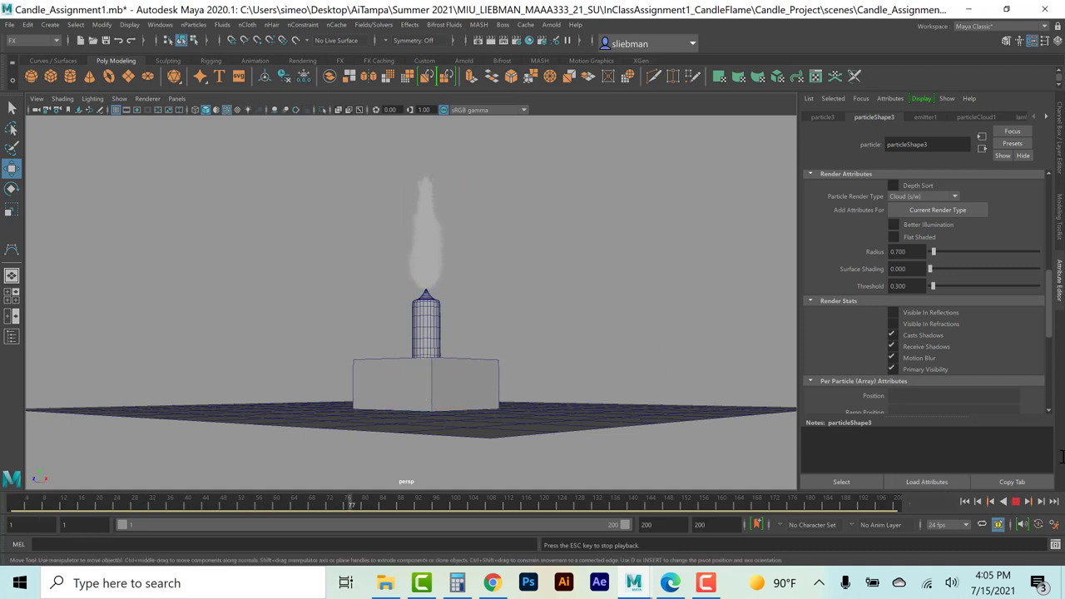
pyautogui.click(1015, 501)
# Read the PDF tutorial's section on adding color to the flame, and return to Maya.
pyautogui.click(673, 584)
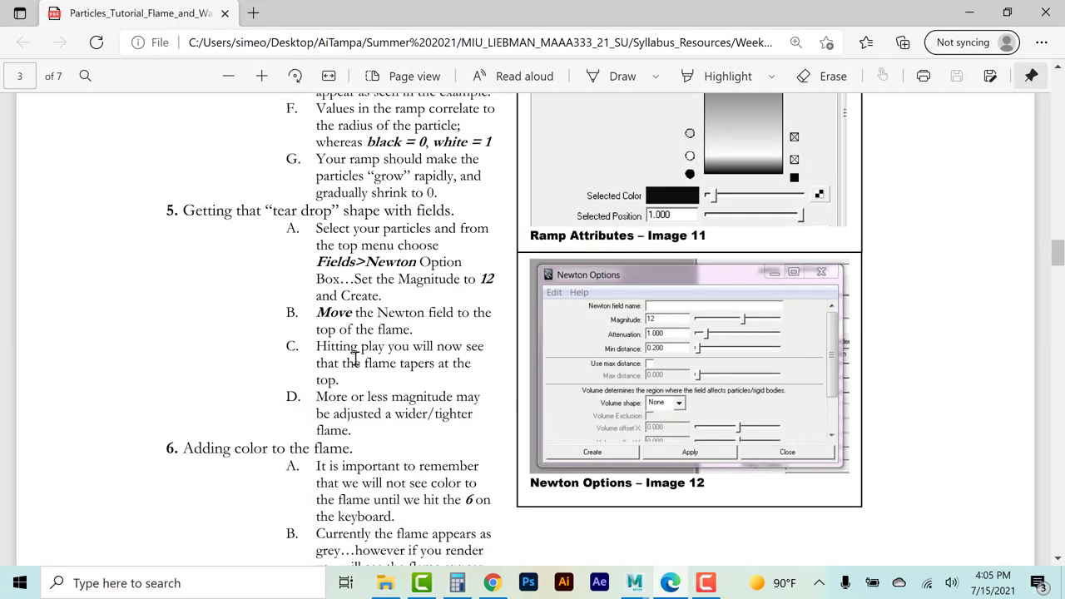
pyautogui.scroll(-3, 355, 358)
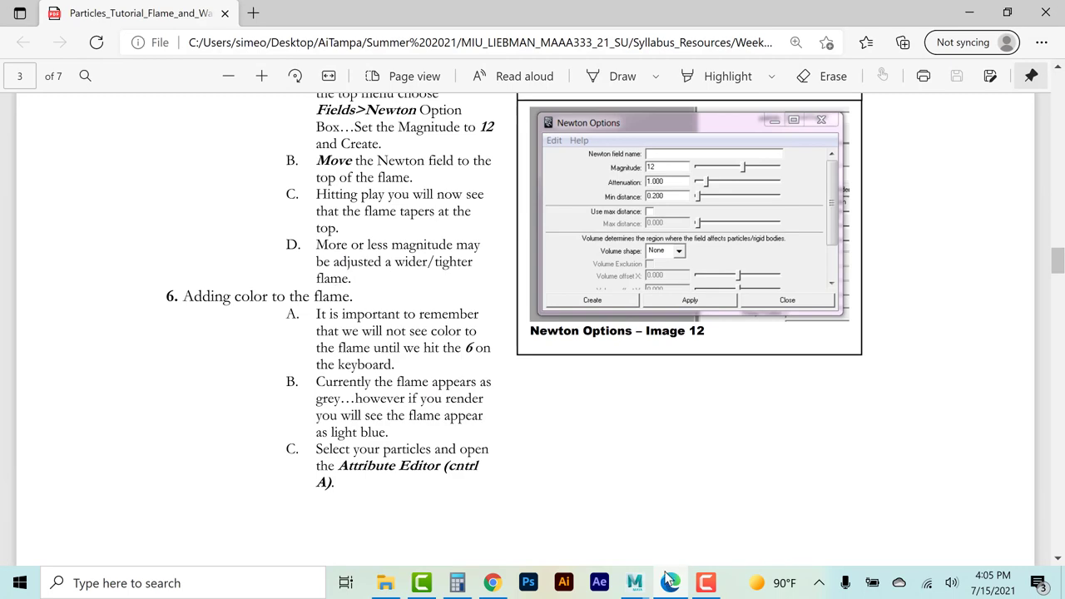
pyautogui.moveTo(641, 585)
pyautogui.click(718, 520)
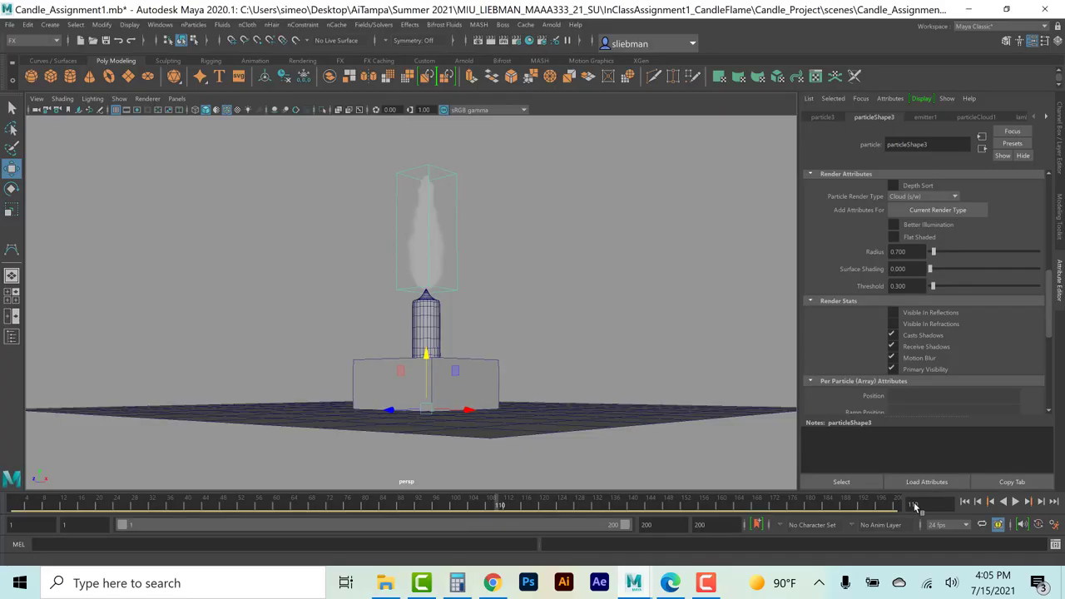
# Replay the shaded flame from the first frame and examine its tapered shape.
pyautogui.click(964, 501)
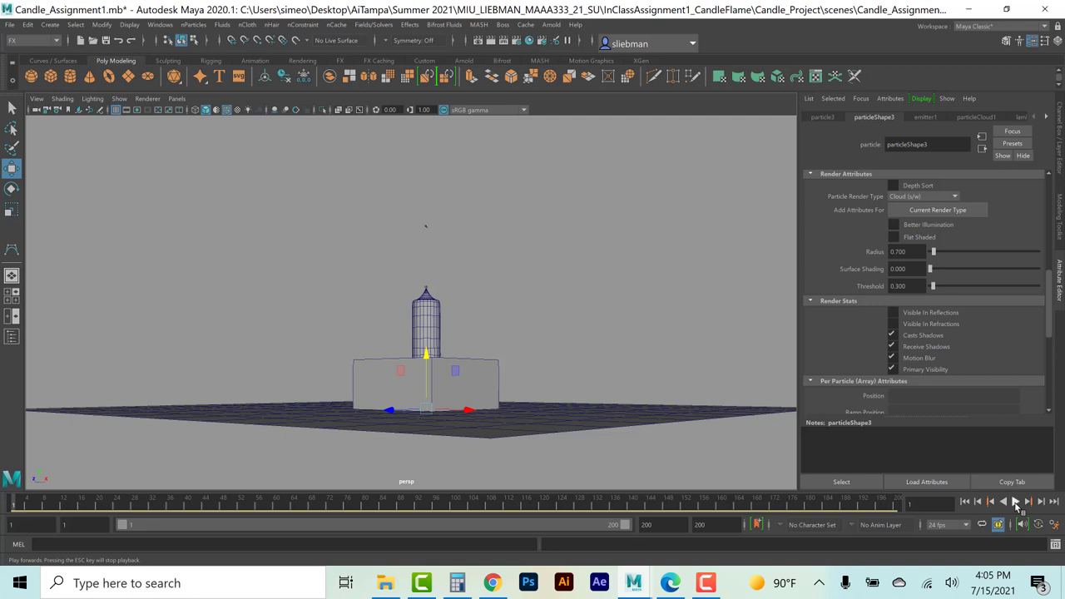
pyautogui.click(1015, 503)
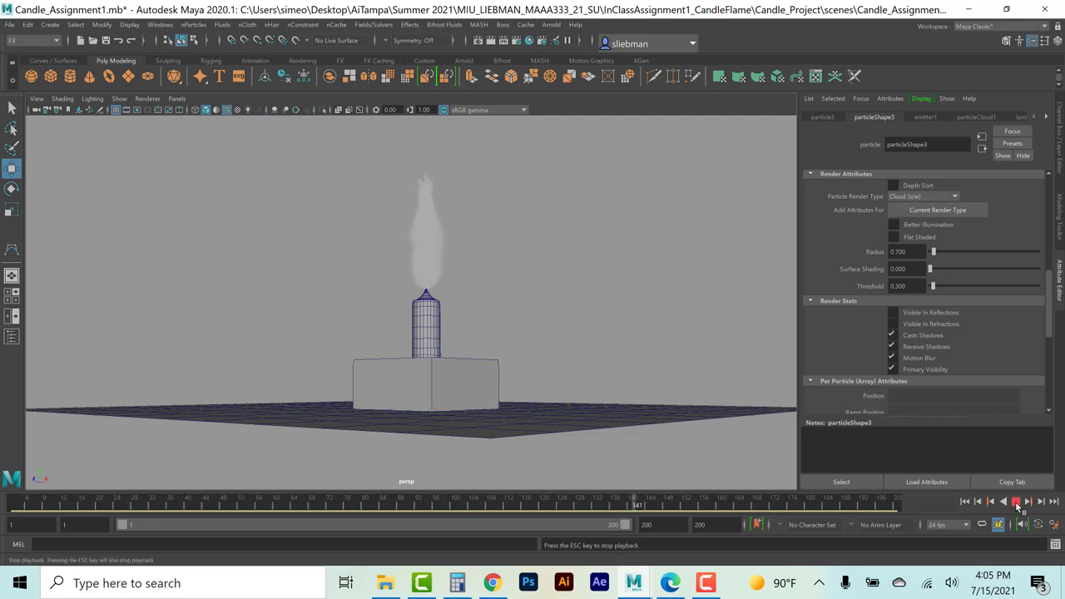
pyautogui.click(1016, 503)
# Stop playback at the full flame and set the current state of the selected particles as their initial state.
pyautogui.click(412, 209)
pyautogui.press('g')
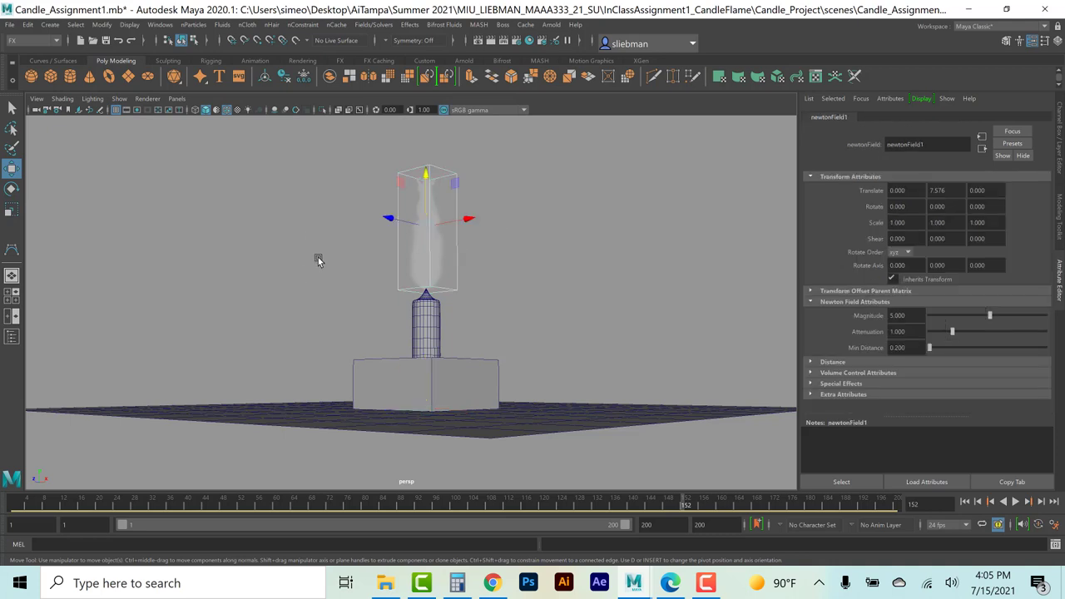
pyautogui.click(372, 25)
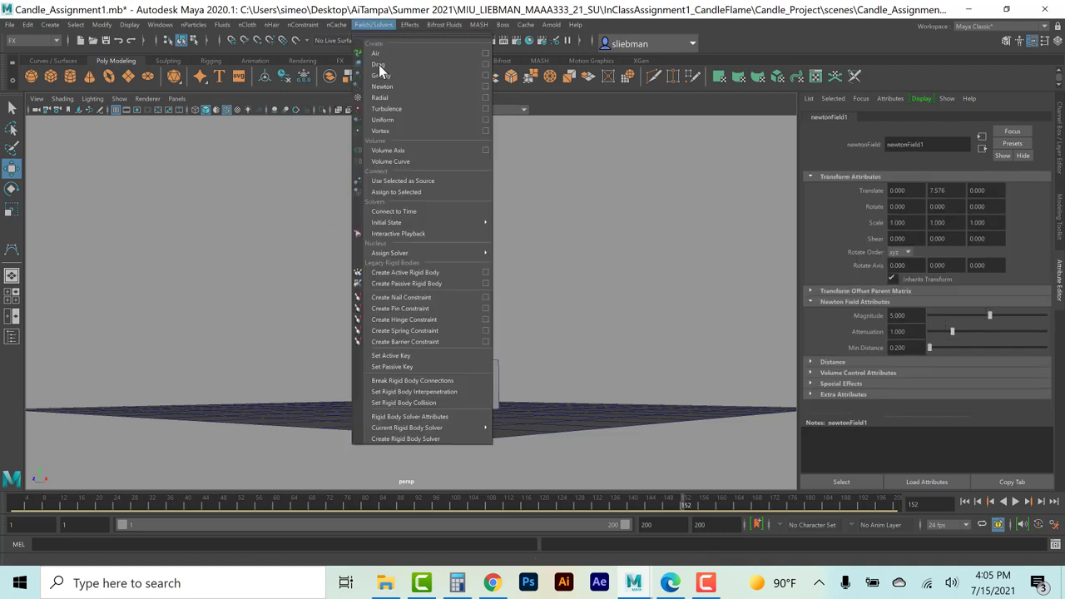
pyautogui.moveTo(387, 252)
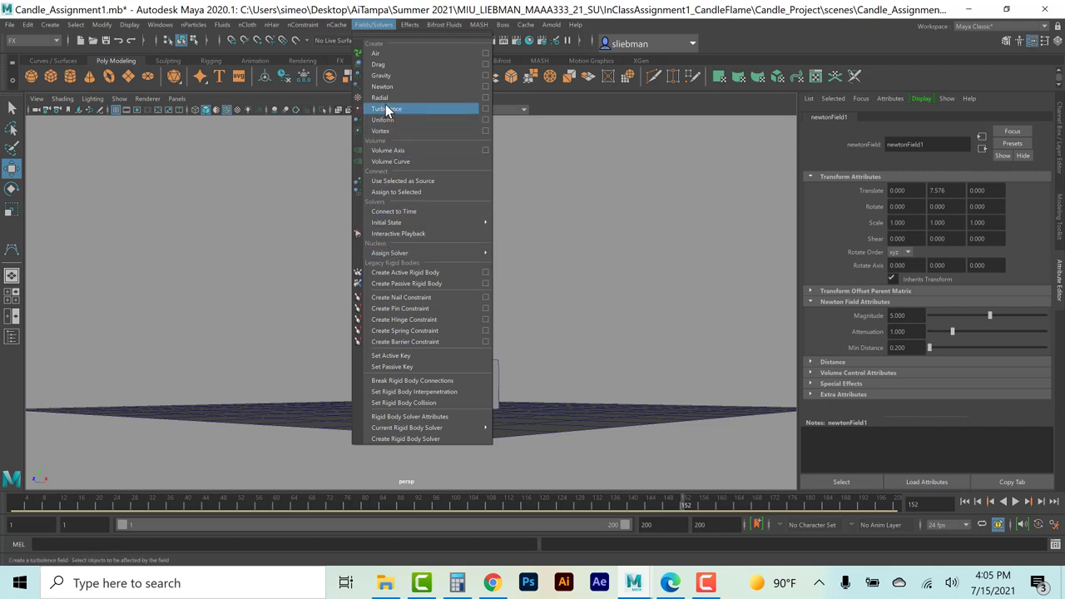
pyautogui.press('Escape')
pyautogui.click(191, 24)
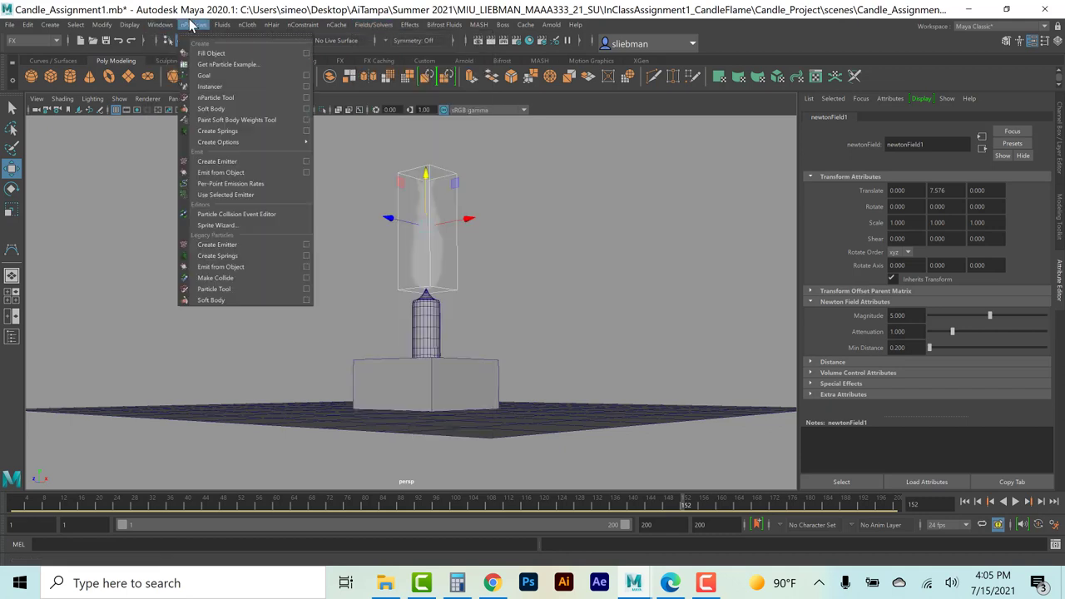
pyautogui.moveTo(363, 28)
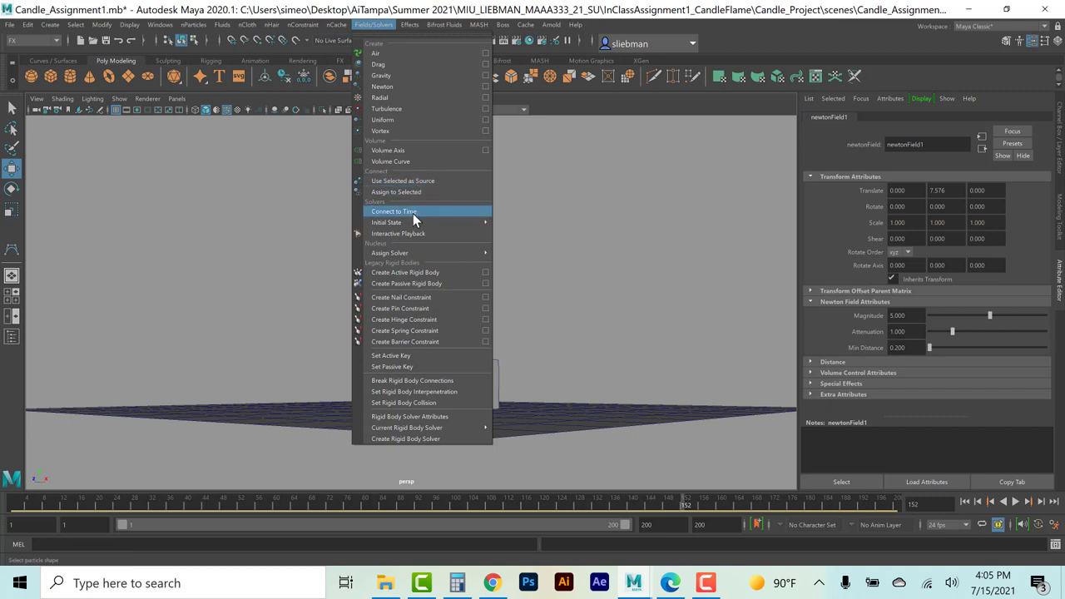
pyautogui.moveTo(411, 223)
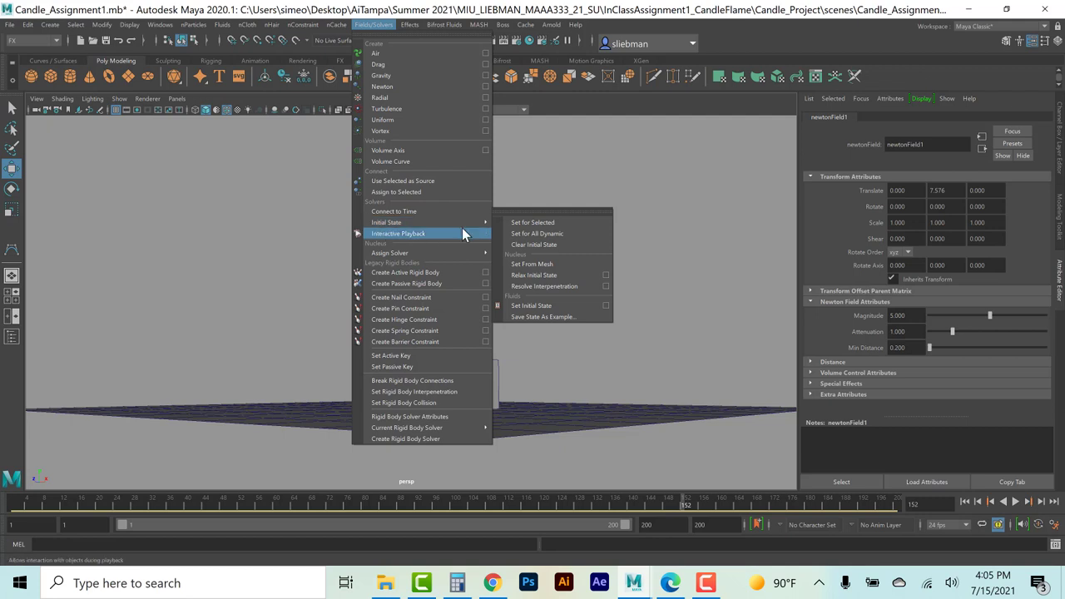
pyautogui.click(542, 224)
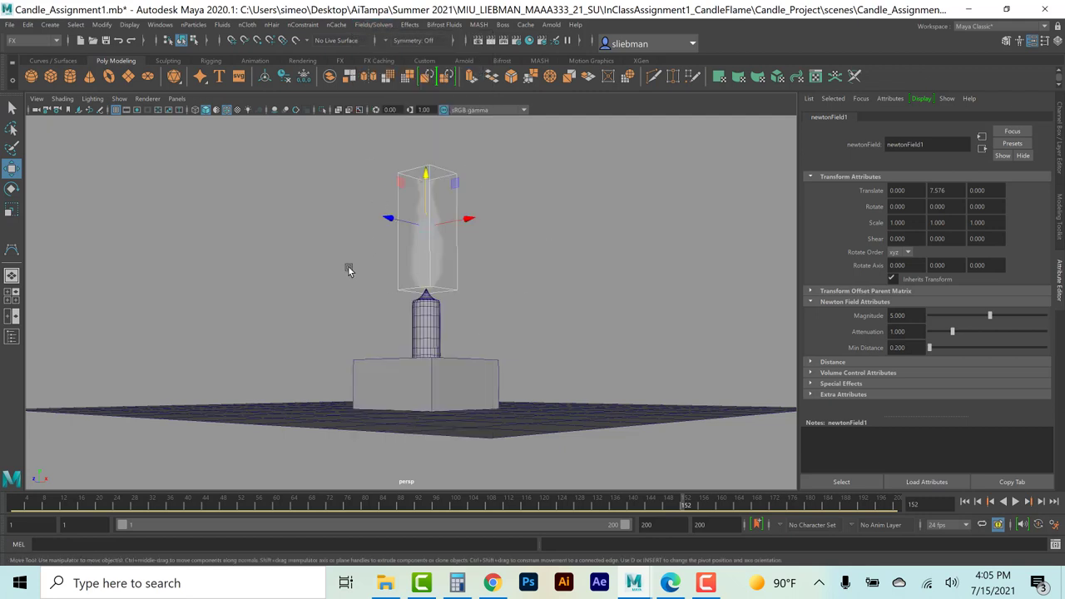
# Replay the animation from the first frame to check how the flame starts, and return to the PDF tutorial.
pyautogui.click(964, 501)
pyautogui.click(1015, 502)
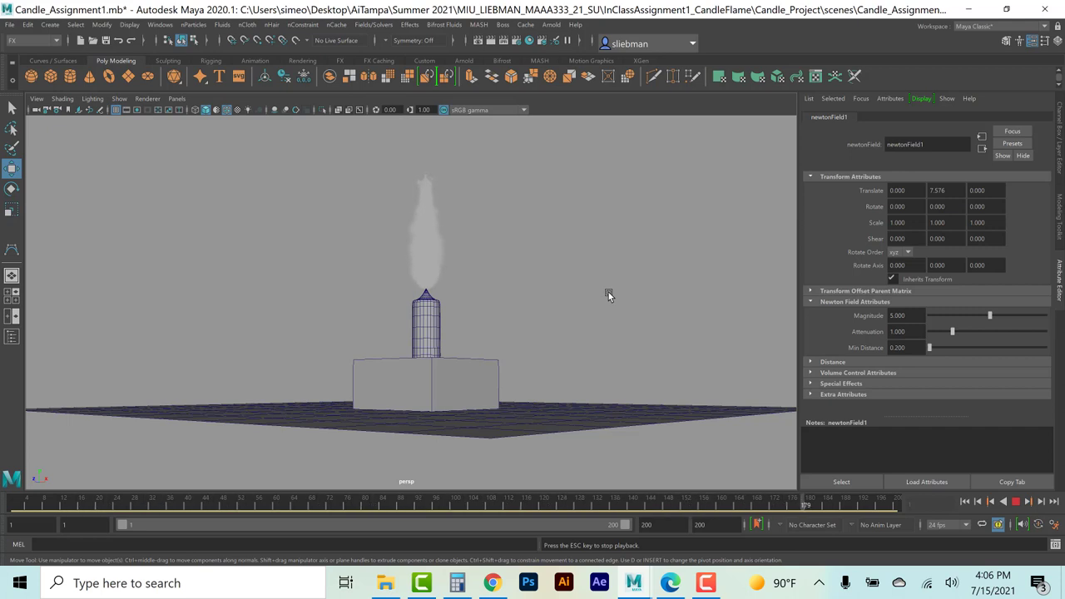
pyautogui.click(1015, 501)
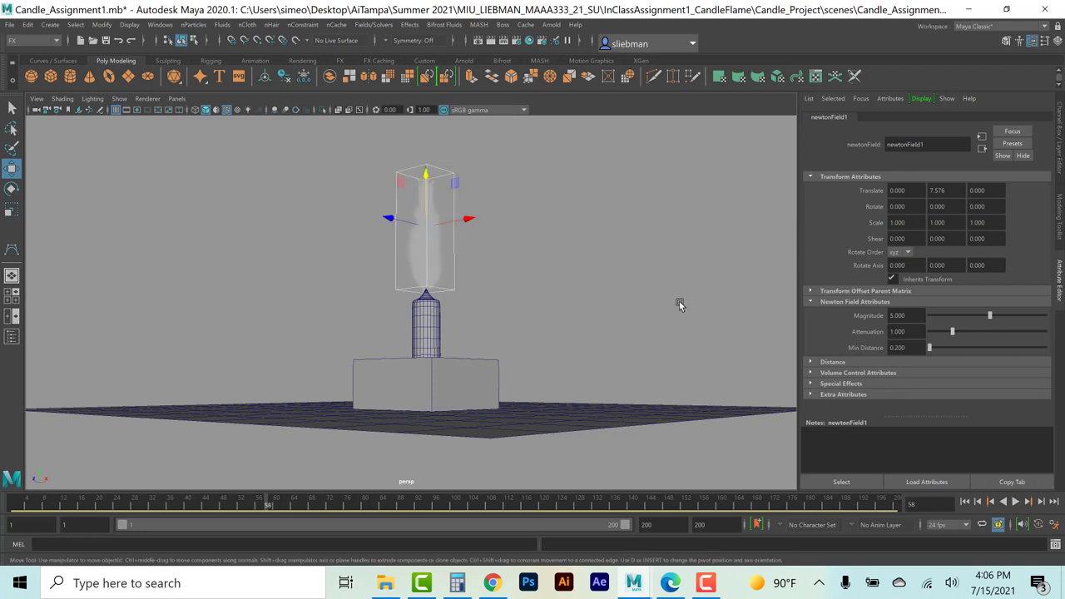
pyautogui.click(670, 583)
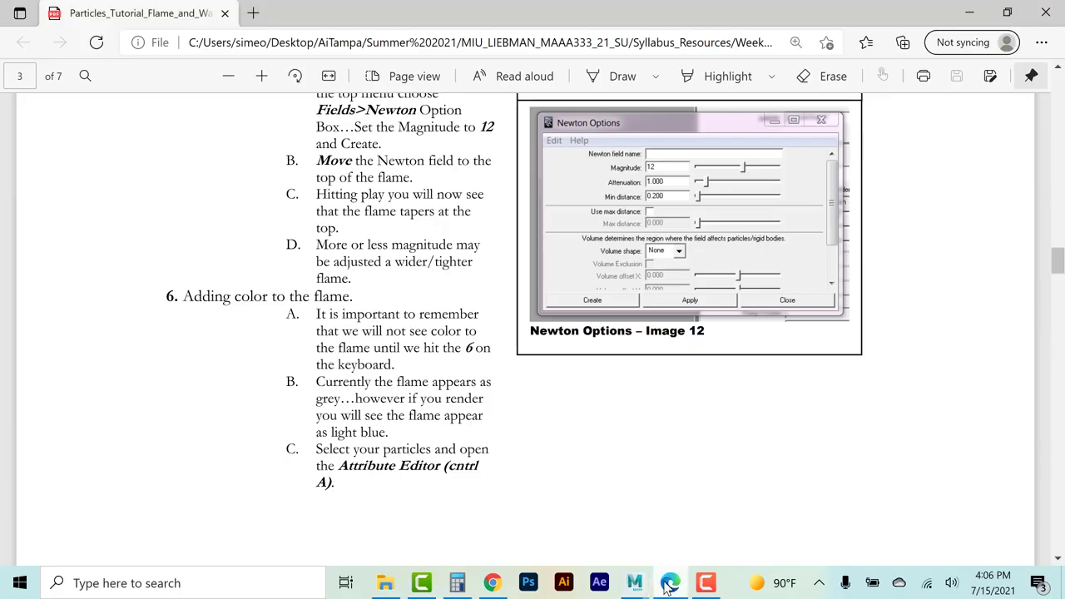
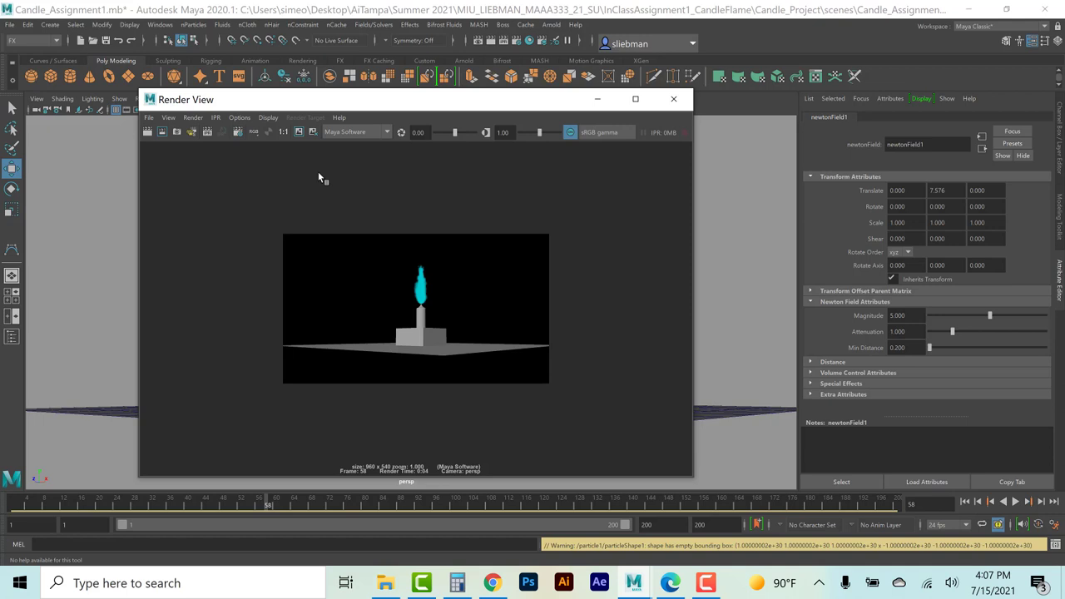
# Close the test render and inspect the particleCloud1 material in the Hypershade.
pyautogui.click(674, 99)
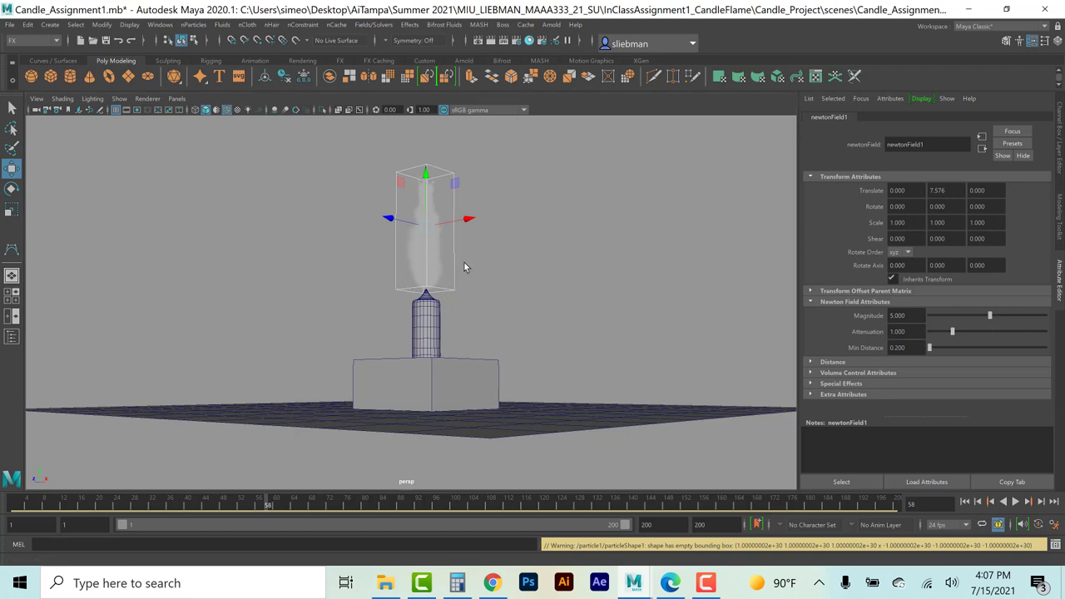
pyautogui.hotkey('shift', 't')
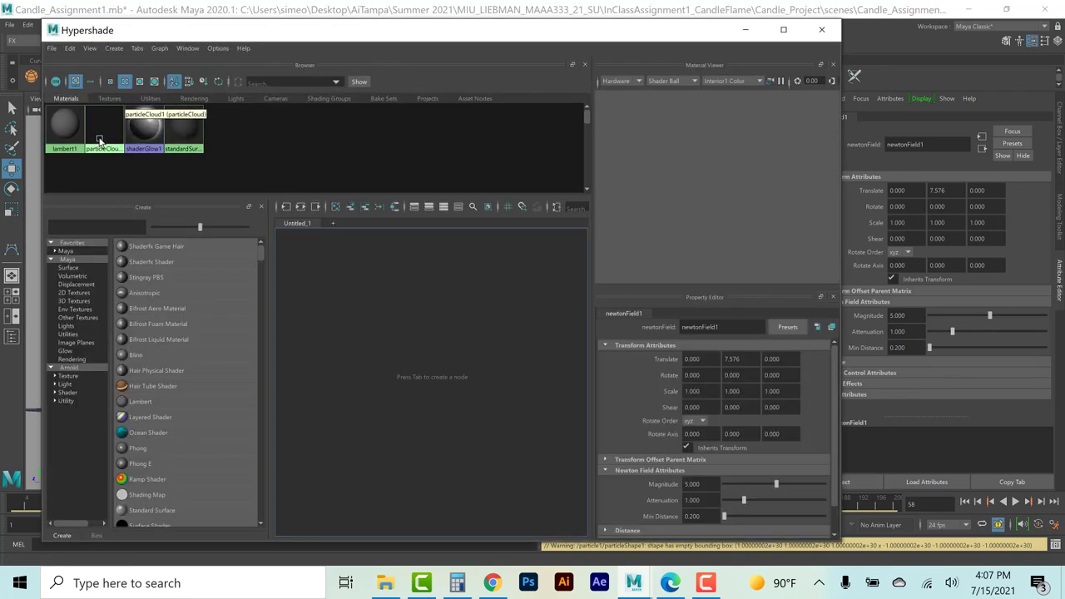
pyautogui.click(104, 127)
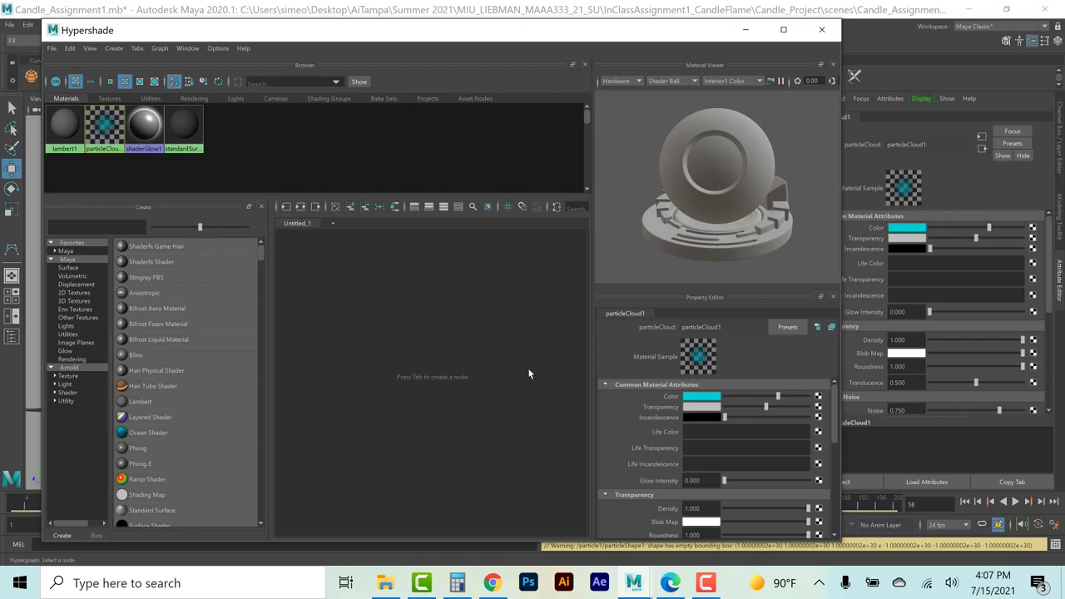
# Read the PDF tutorial's steps on the default particle shaders and the Hypershade, and return to Maya.
pyautogui.click(669, 583)
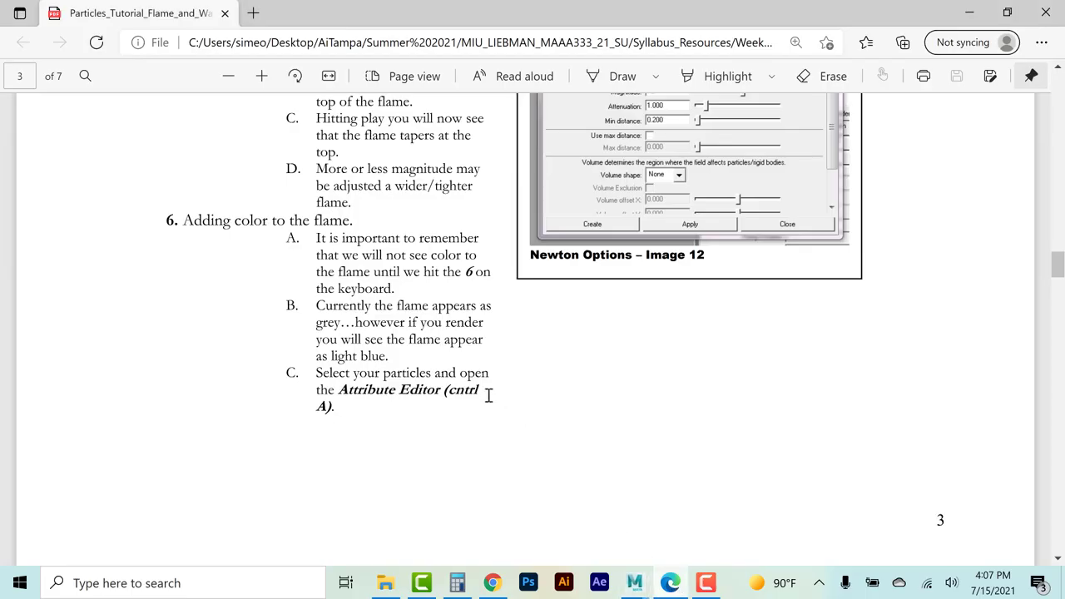
pyautogui.scroll(-6, 485, 392)
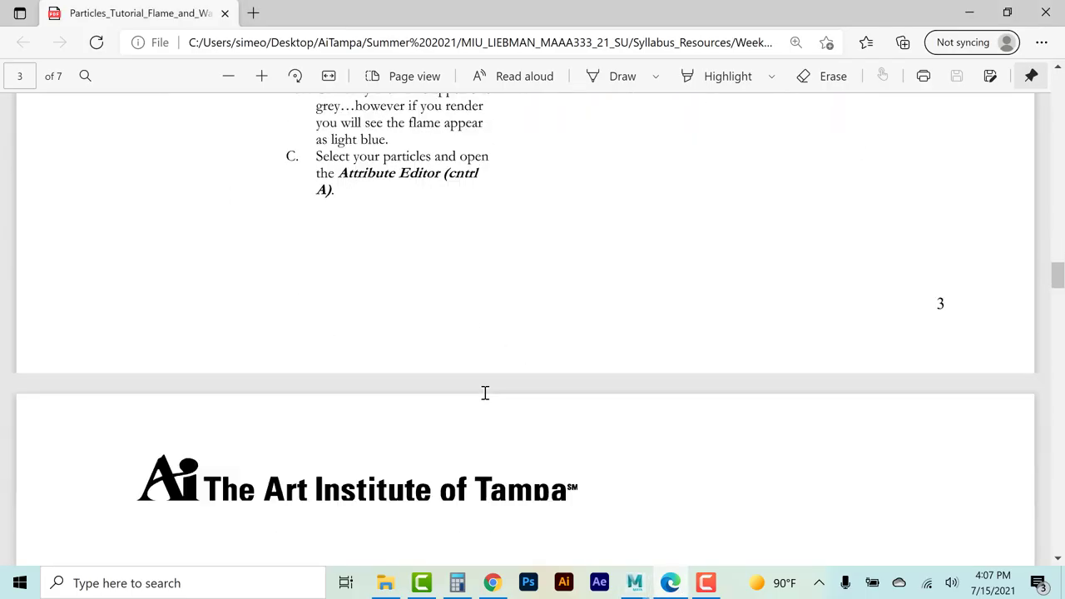
pyautogui.scroll(-1, 485, 392)
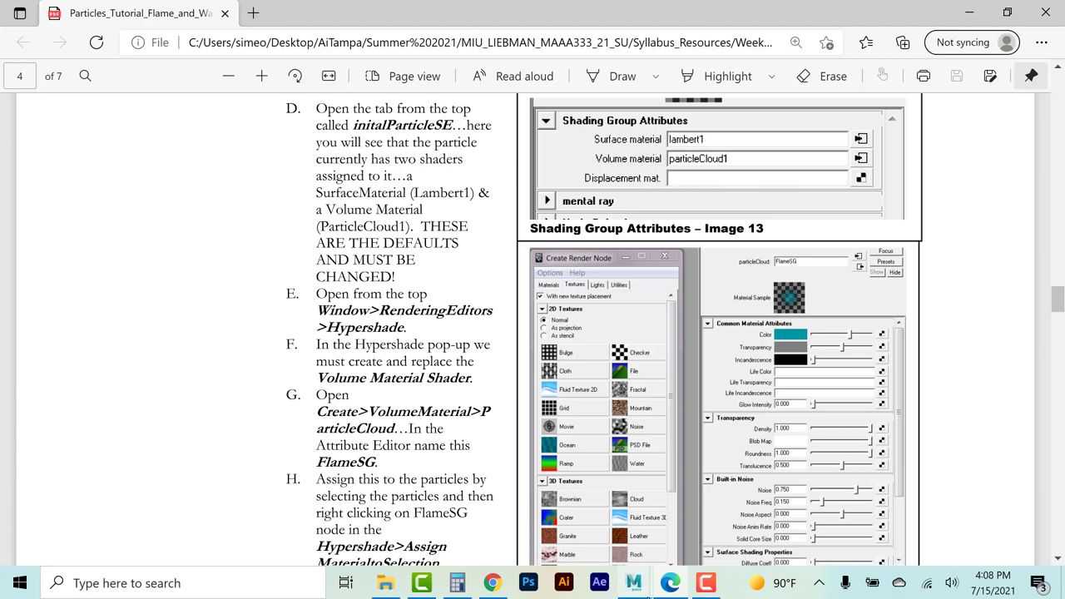
pyautogui.click(647, 589)
pyautogui.click(673, 515)
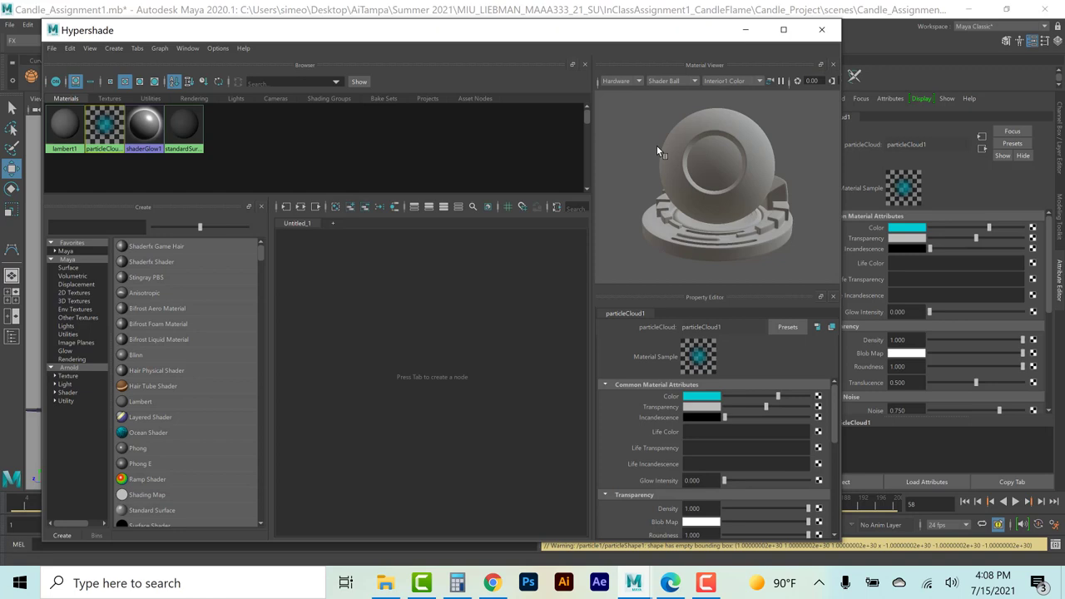
# Minimize the Hypershade, select the flame particles, and display the initialParticleSE shading group's attributes.
pyautogui.click(745, 30)
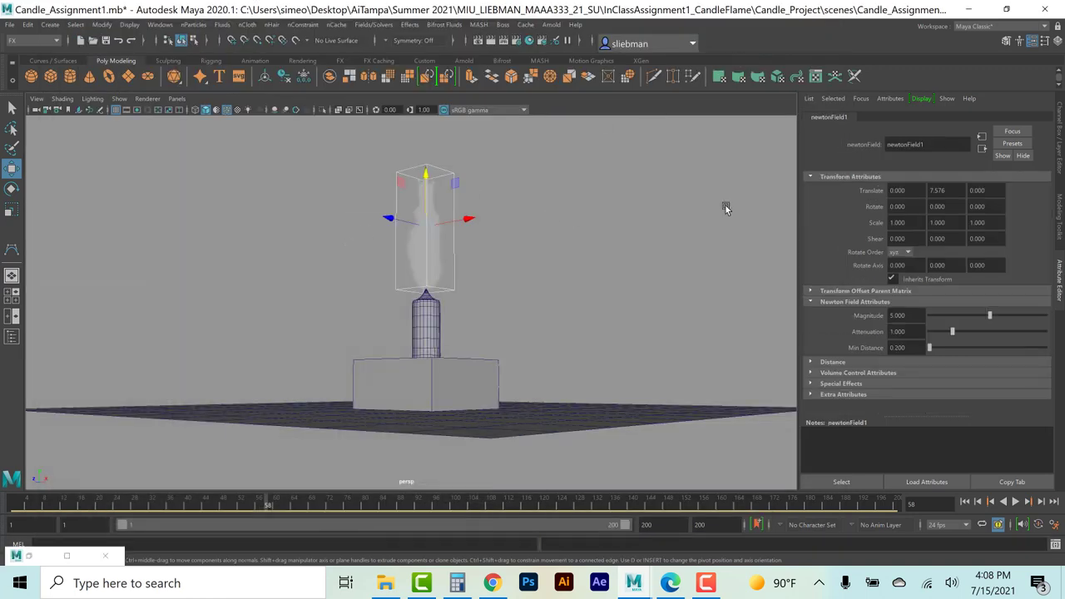
pyautogui.click(452, 266)
pyautogui.click(426, 265)
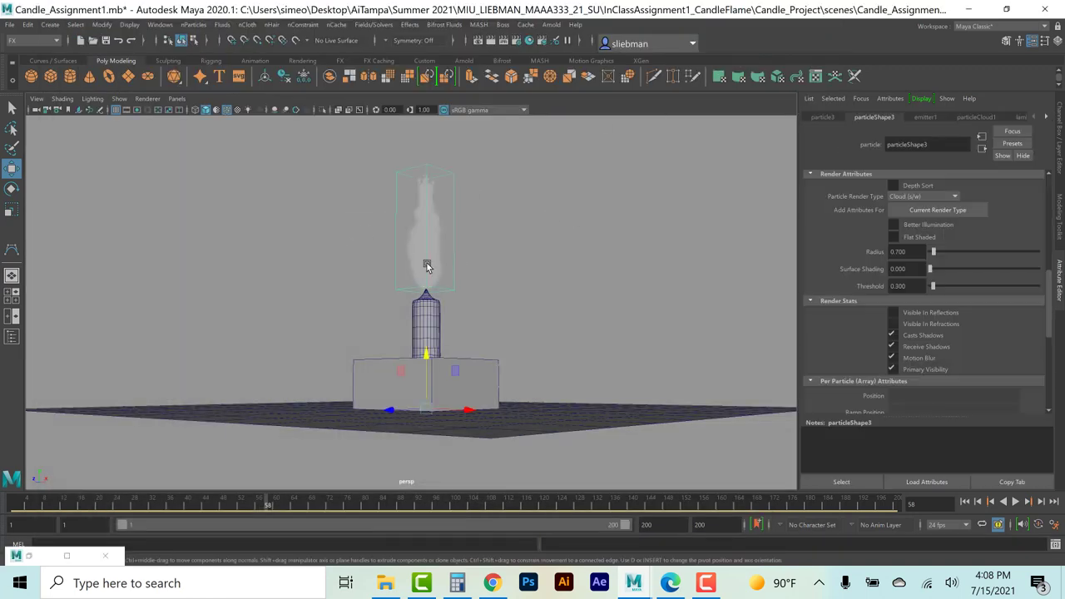
pyautogui.click(973, 118)
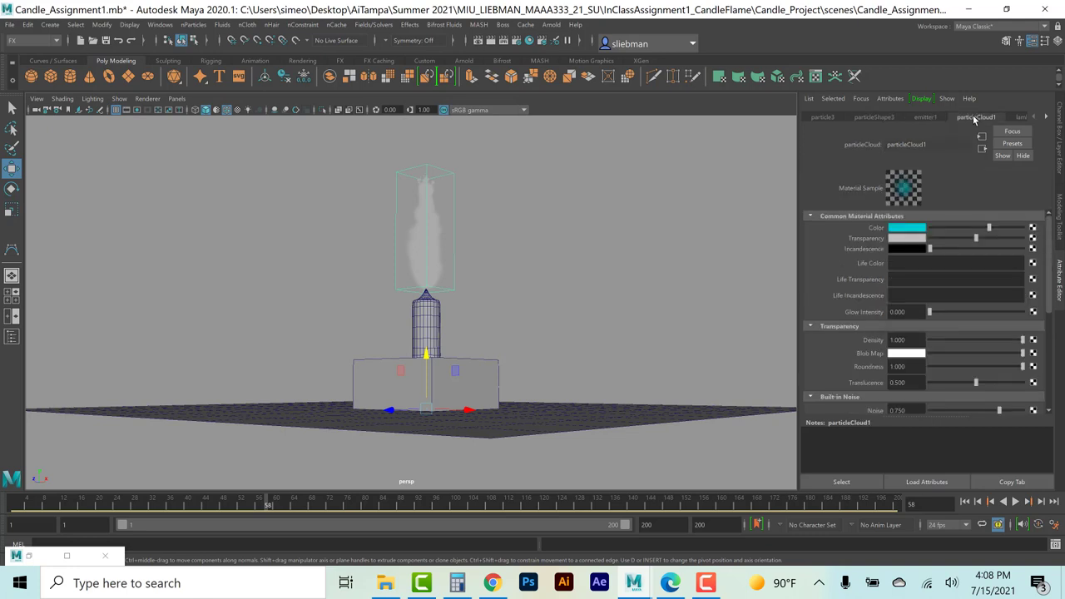
pyautogui.click(1046, 117)
pyautogui.click(1017, 120)
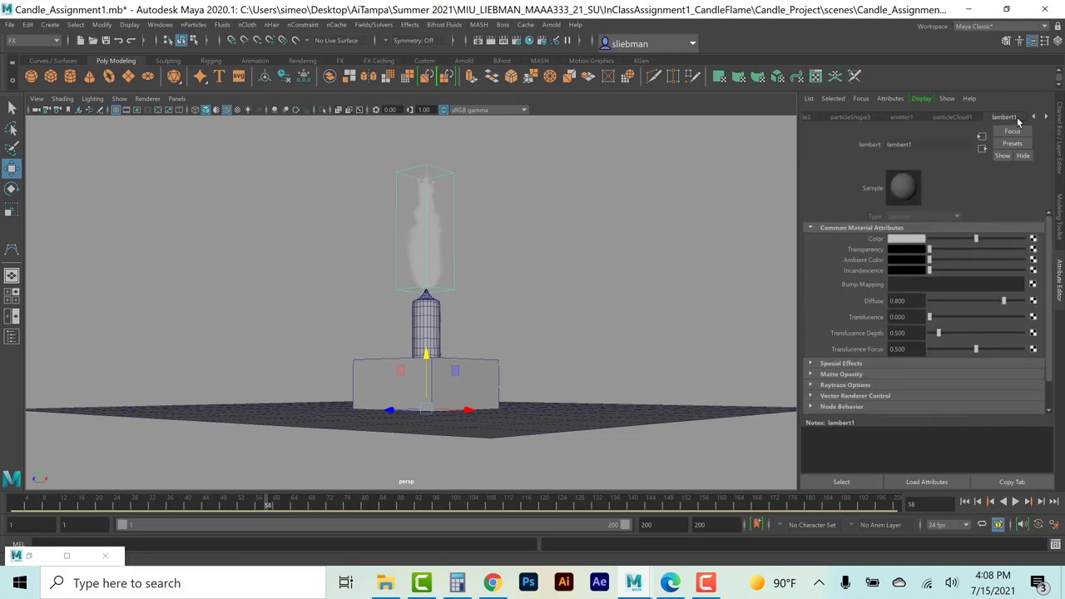
pyautogui.click(1048, 117)
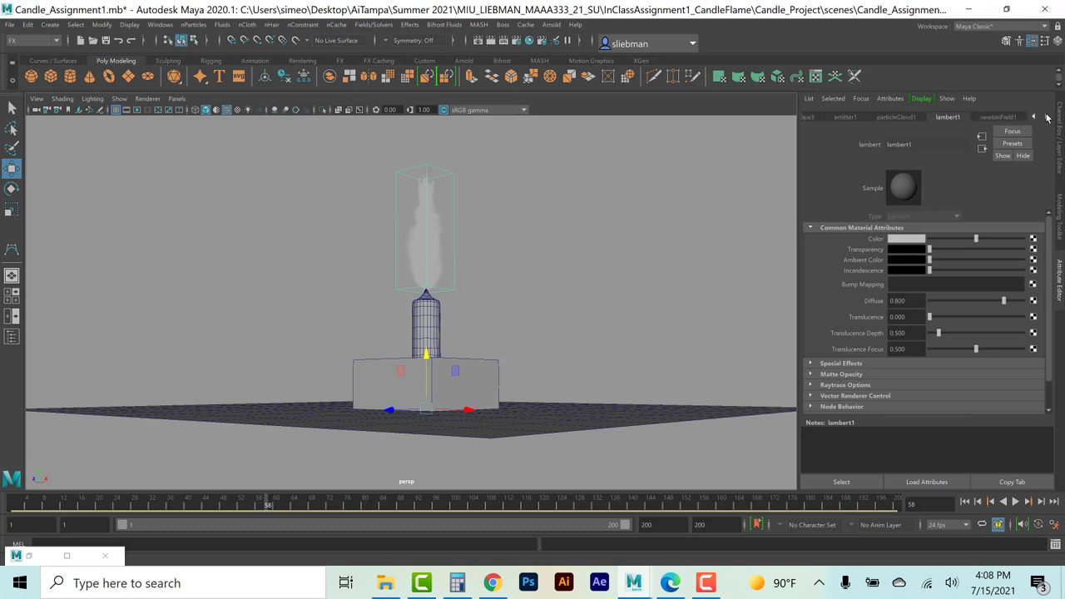
pyautogui.click(1047, 117)
pyautogui.click(1047, 117)
pyautogui.click(1047, 117)
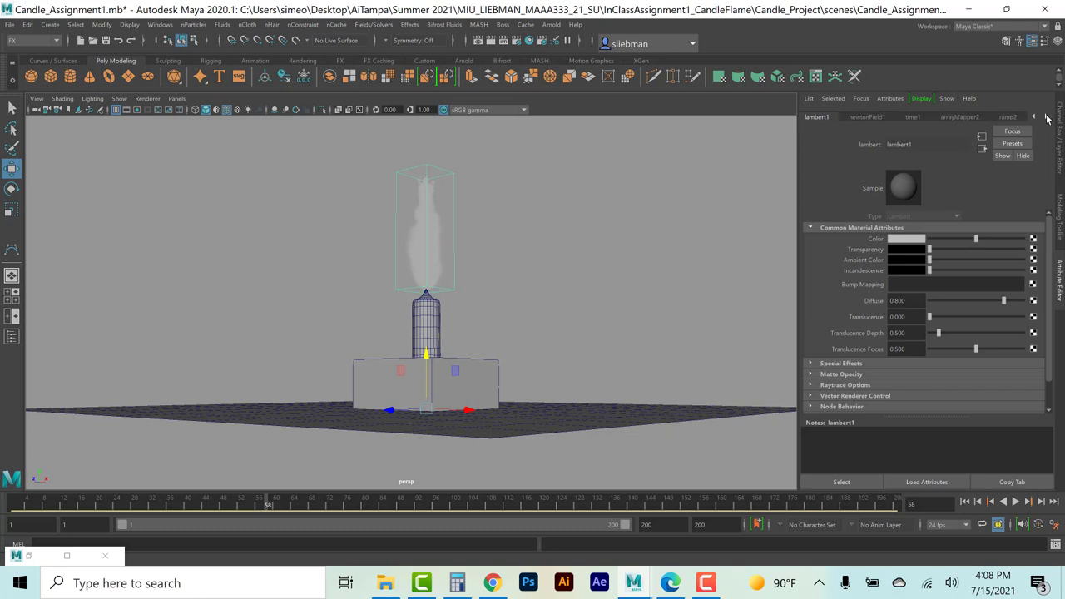
pyautogui.click(1046, 117)
pyautogui.click(1003, 121)
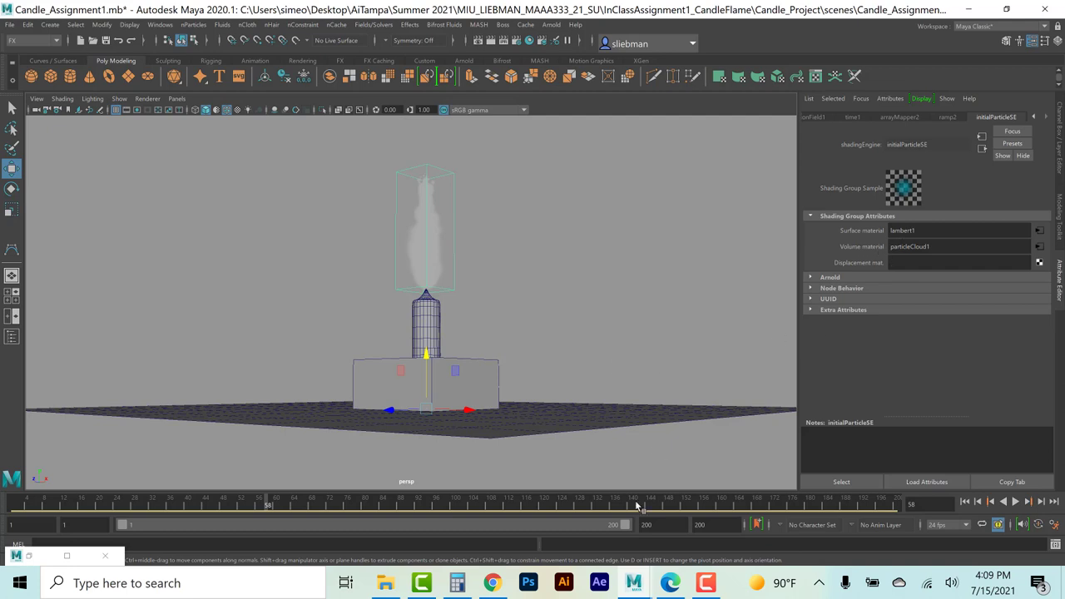
# Read the PDF tutorial's instructions for creating a replacement volume material, and return to Maya.
pyautogui.click(670, 583)
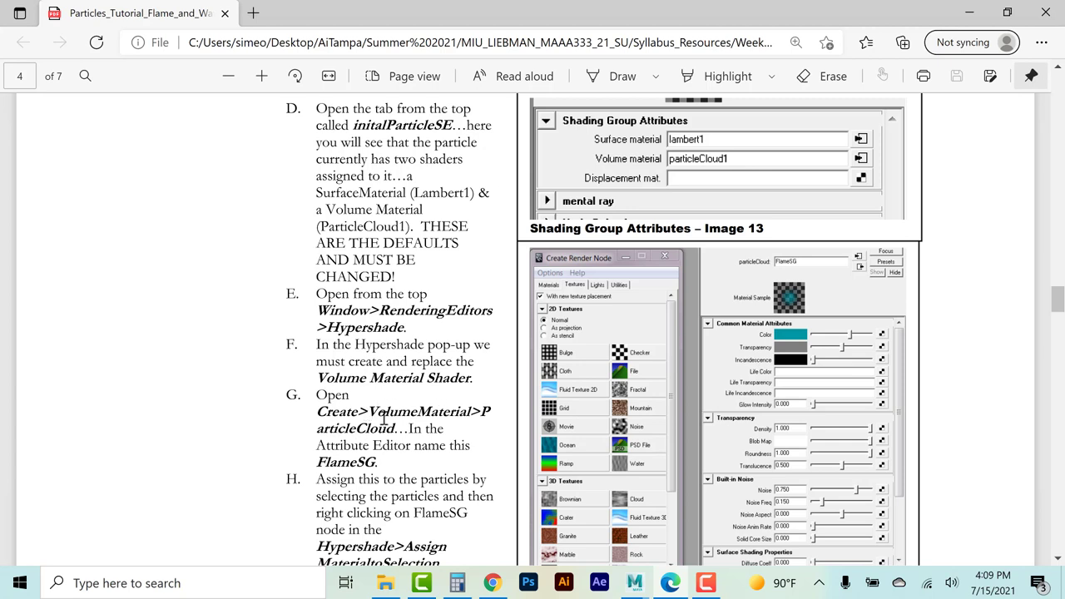
pyautogui.click(637, 584)
pyautogui.click(689, 516)
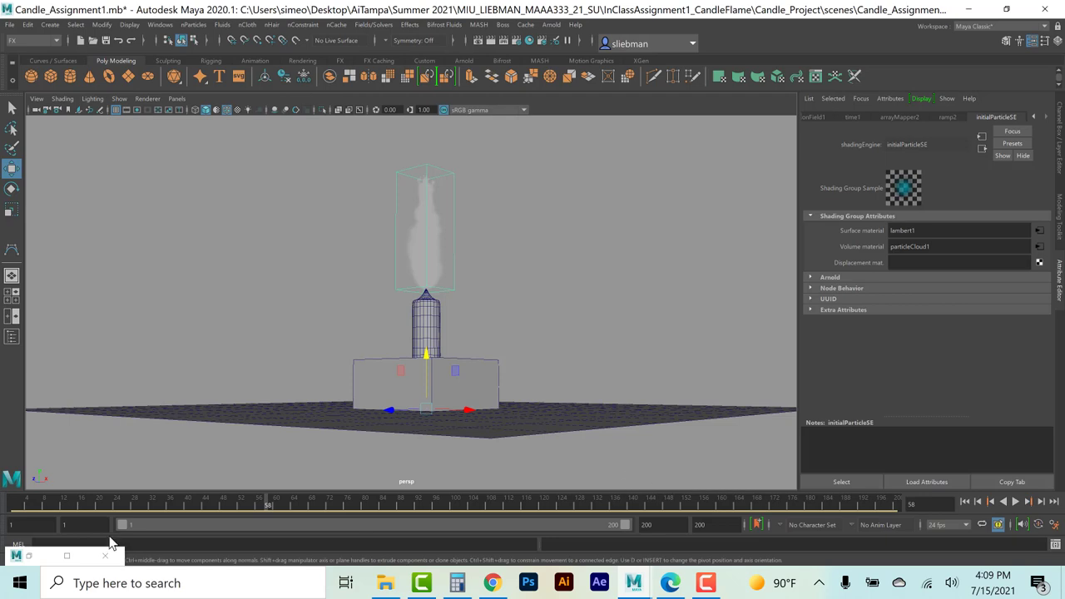
# Maximize the Hypershade, enlarge its material browser, and create a new Particle Cloud volumetric material.
pyautogui.click(67, 557)
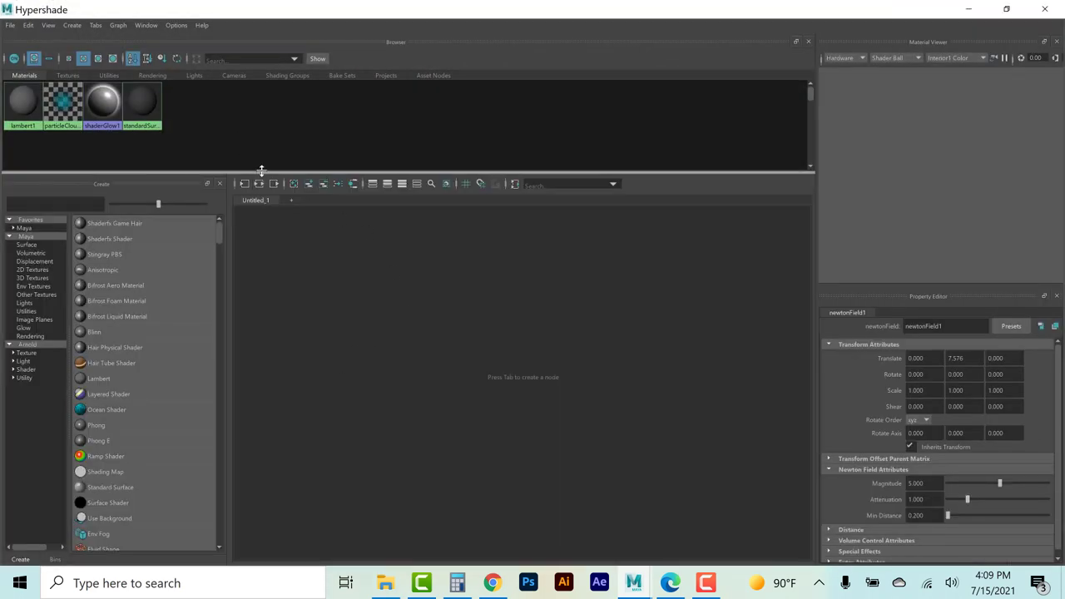
pyautogui.moveTo(260, 172); pyautogui.dragTo(270, 376)
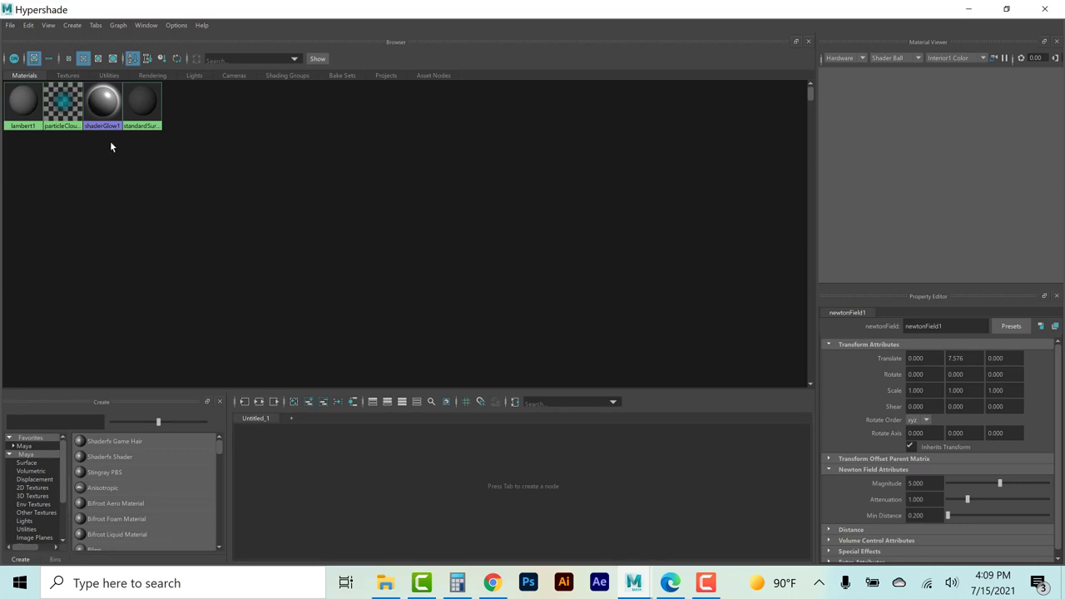
pyautogui.click(72, 25)
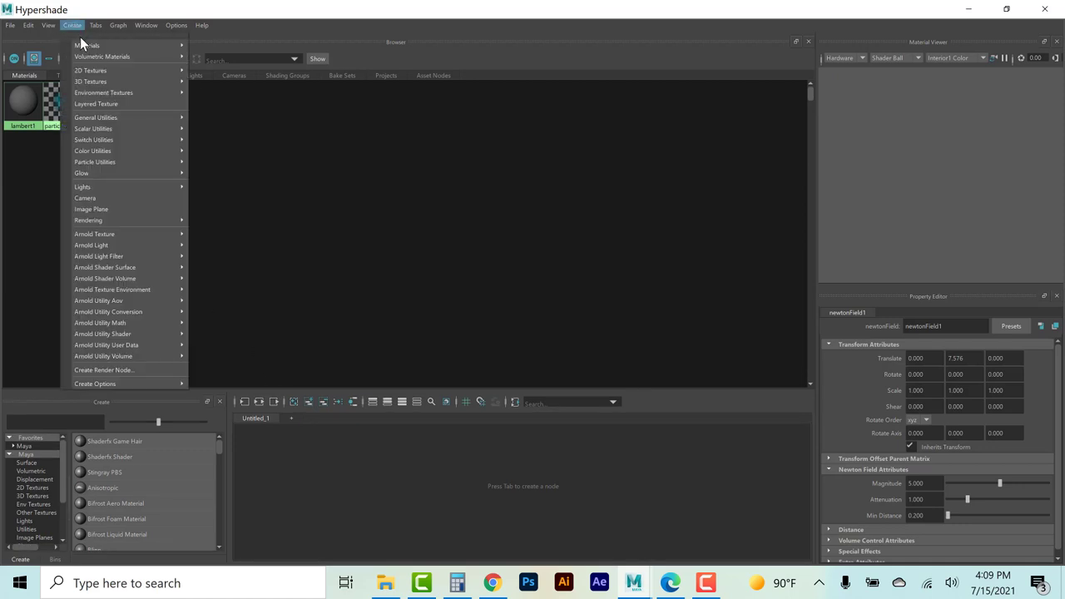
pyautogui.moveTo(159, 45)
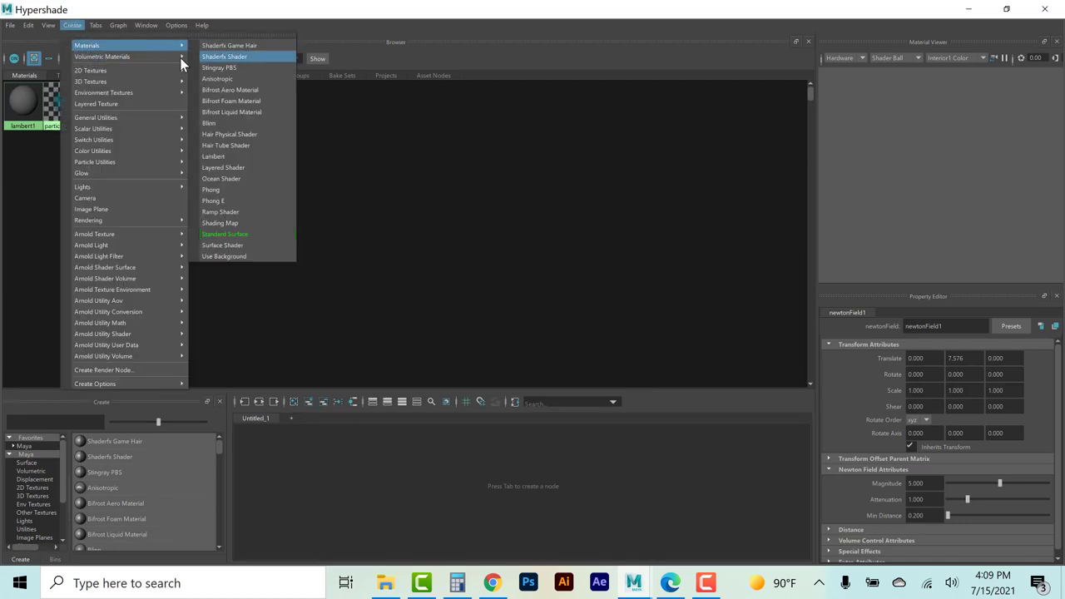
pyautogui.click(212, 87)
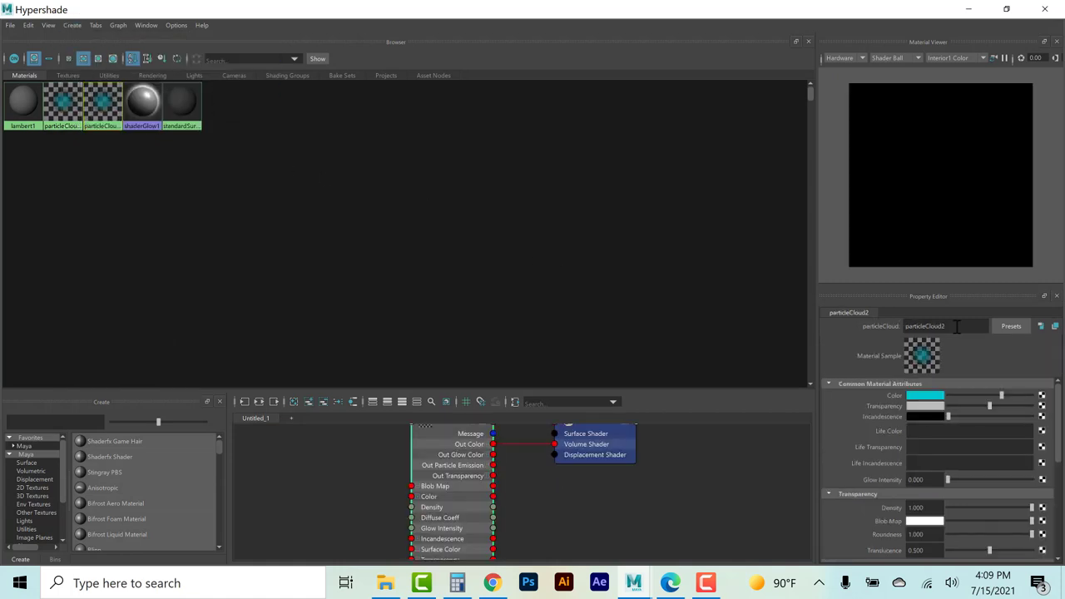
# Name the new particle cloud material FlameSG and restore the Hypershade to a smaller window.
pyautogui.doubleClick(957, 326)
pyautogui.write('FireSG')
pyautogui.hotkey('shift', 'Left')
pyautogui.hotkey('shift', 'Left')
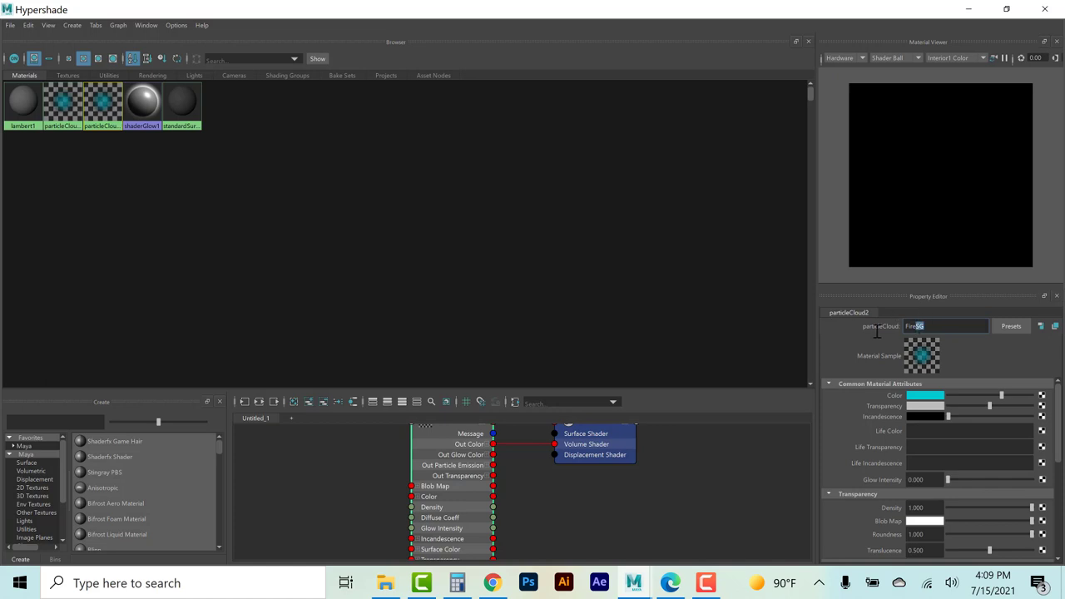
pyautogui.press('BackSpace')
pyautogui.press('BackSpace')
pyautogui.press('BackSpace')
pyautogui.press('BackSpace')
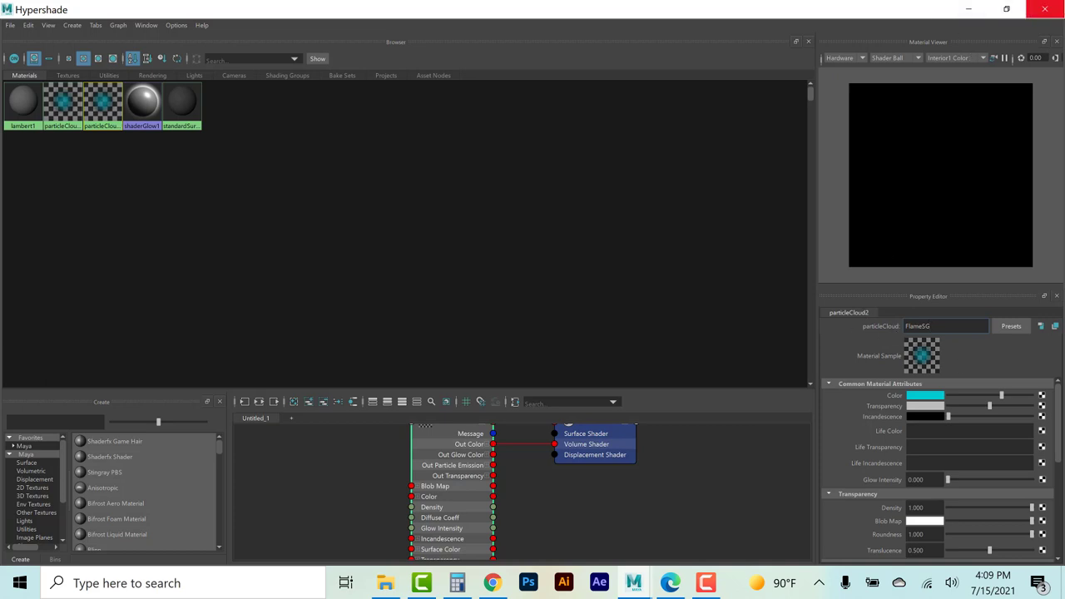
pyautogui.click(1006, 9)
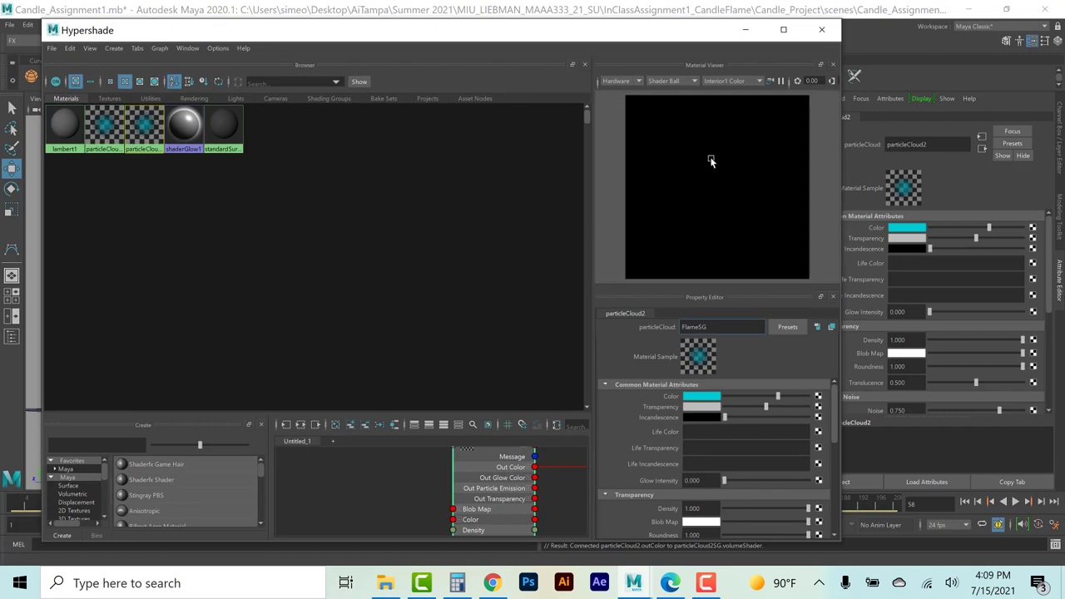
# Apply the name FlameSG to the new particle cloud, read the PDF tutorial's instructions for assigning it, and return to Maya.
pyautogui.press('Return')
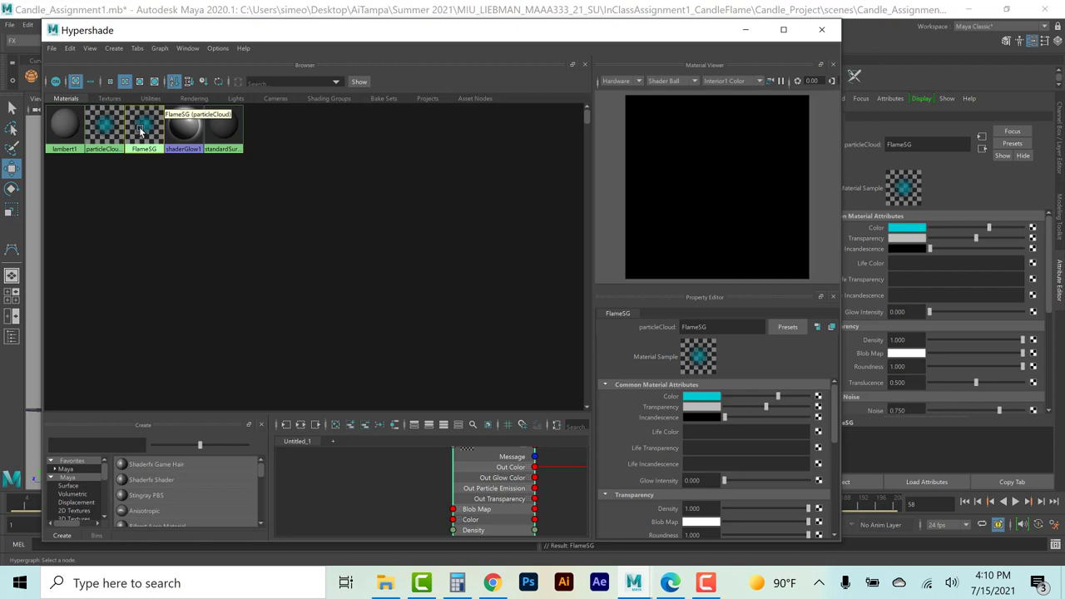
pyautogui.click(638, 584)
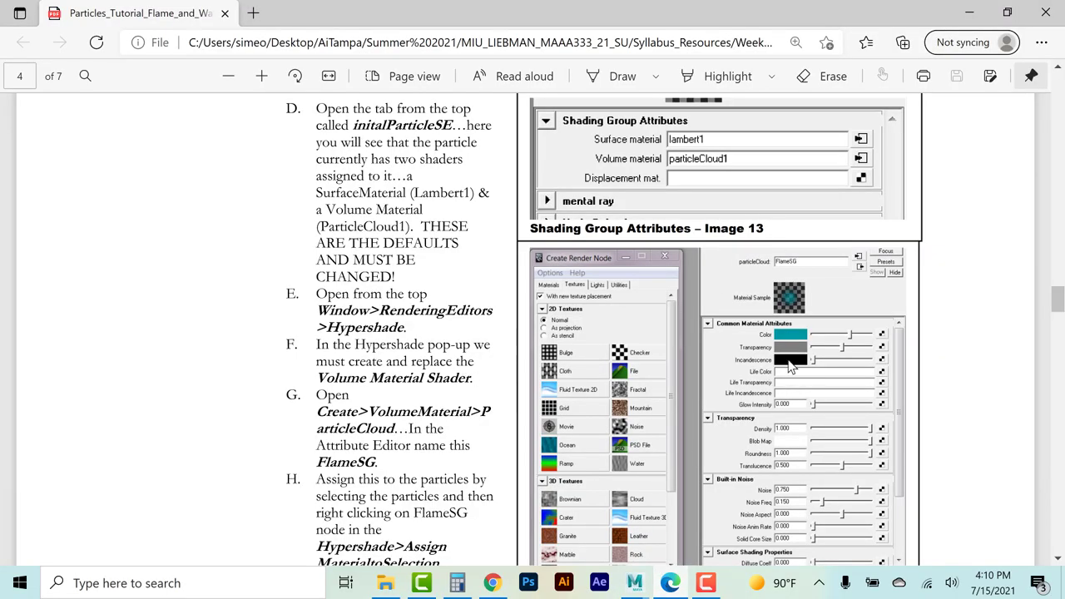
pyautogui.scroll(-3, 416, 439)
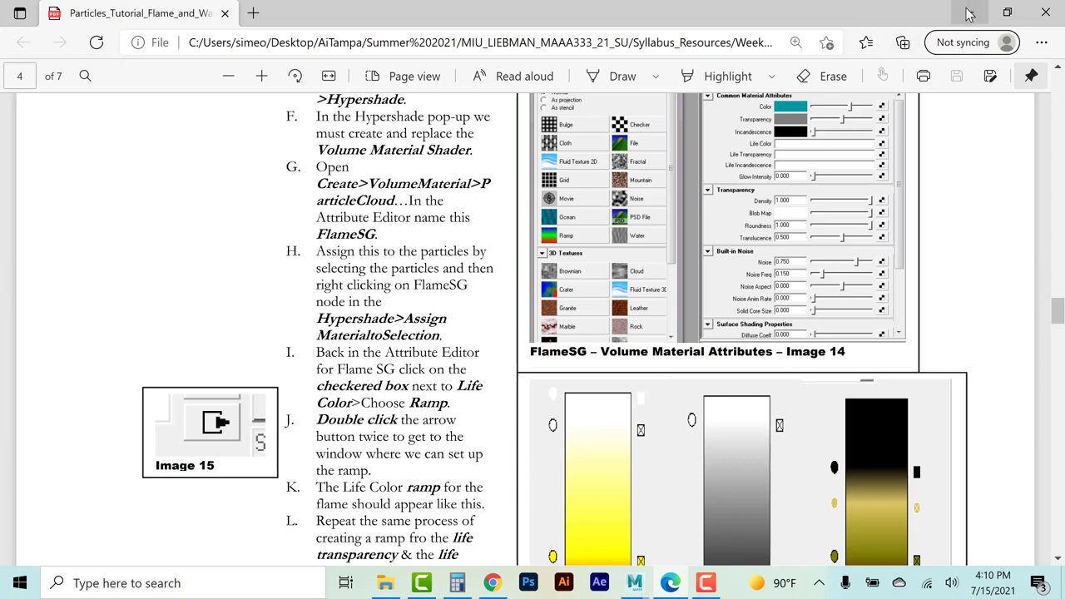
pyautogui.moveTo(634, 583)
pyautogui.click(700, 501)
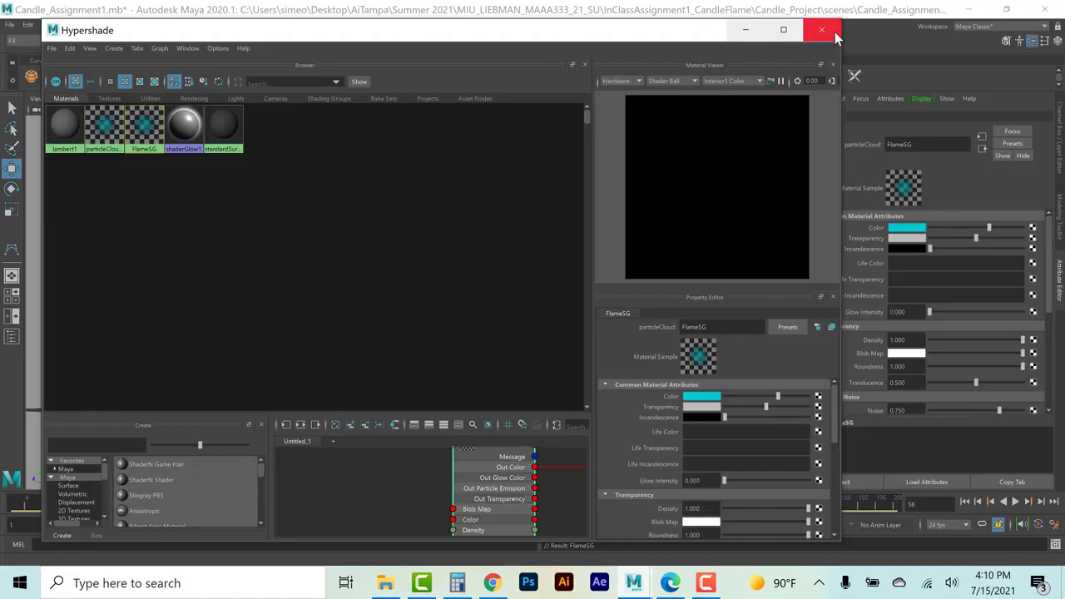
# Shrink the Hypershade to uncover the flame, select the flame particles, and assign the FlameSG material to them.
pyautogui.moveTo(841, 23); pyautogui.dragTo(488, 248)
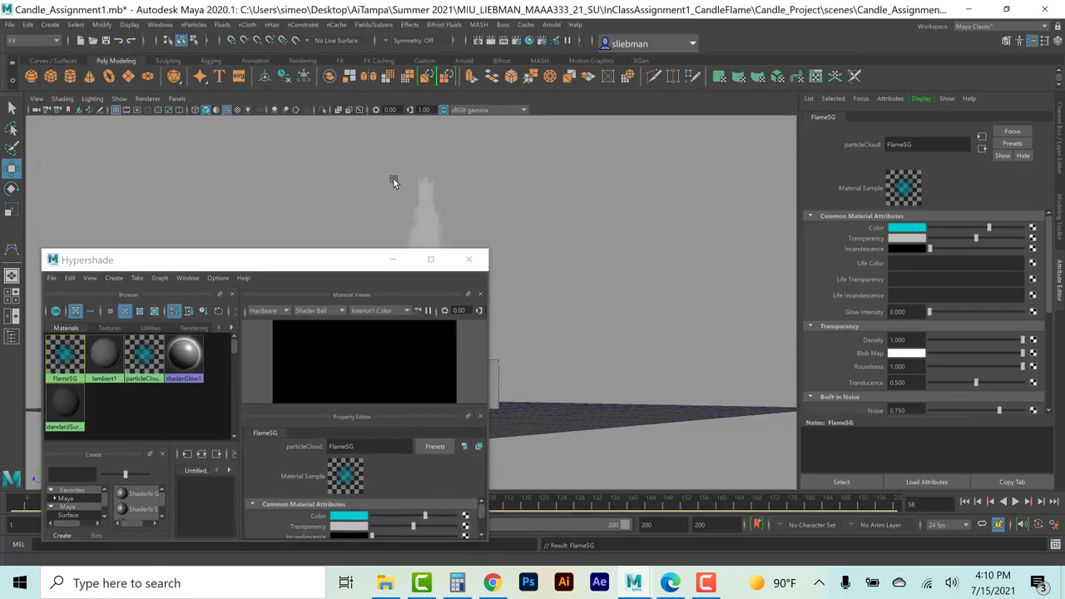
pyautogui.moveTo(391, 178); pyautogui.dragTo(453, 202)
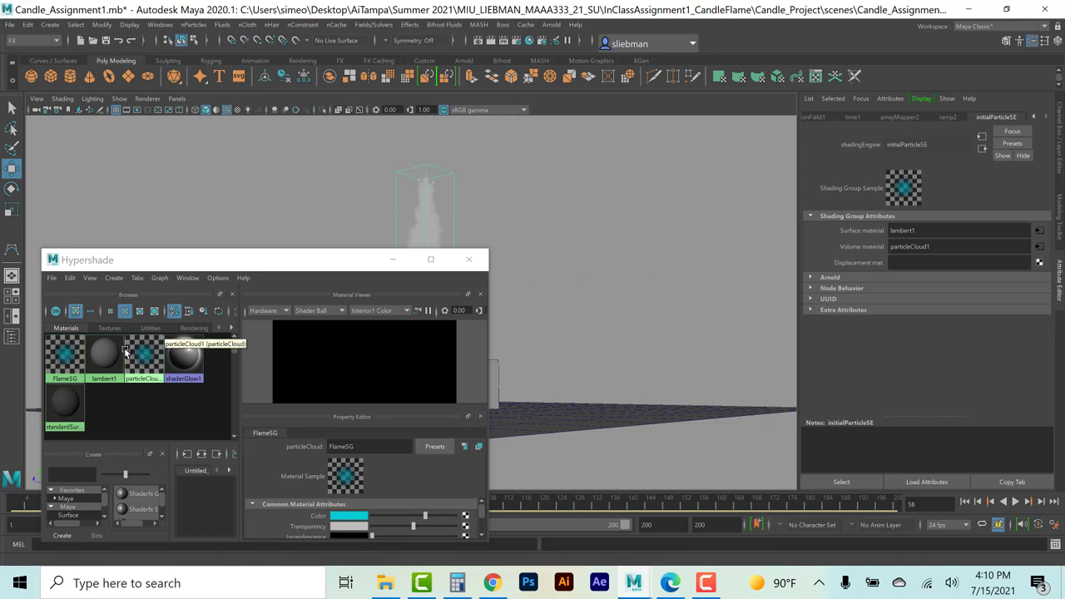
pyautogui.rightClick(66, 363)
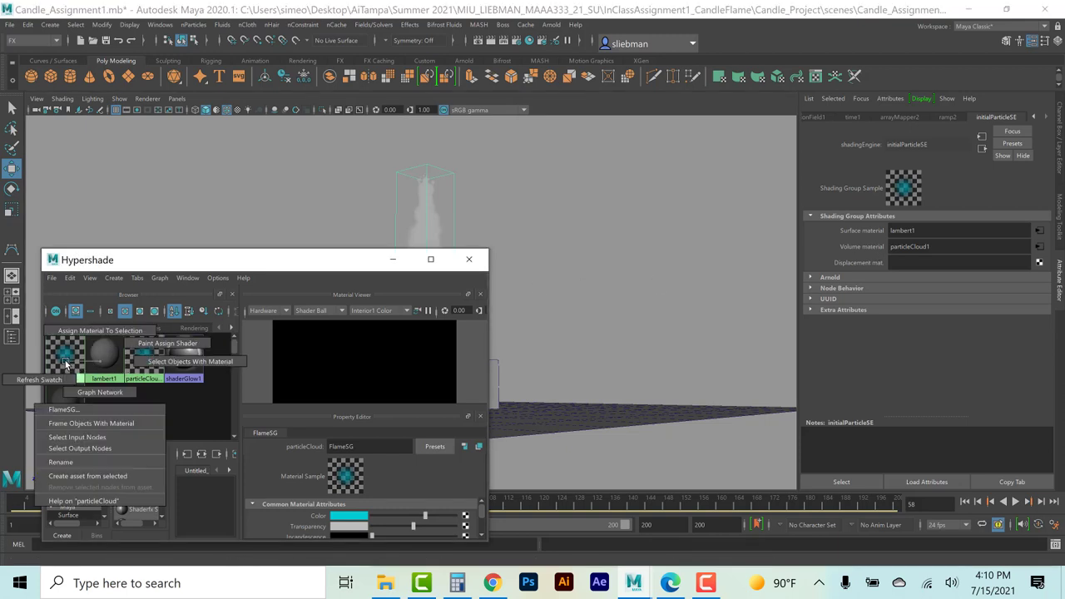
pyautogui.click(85, 330)
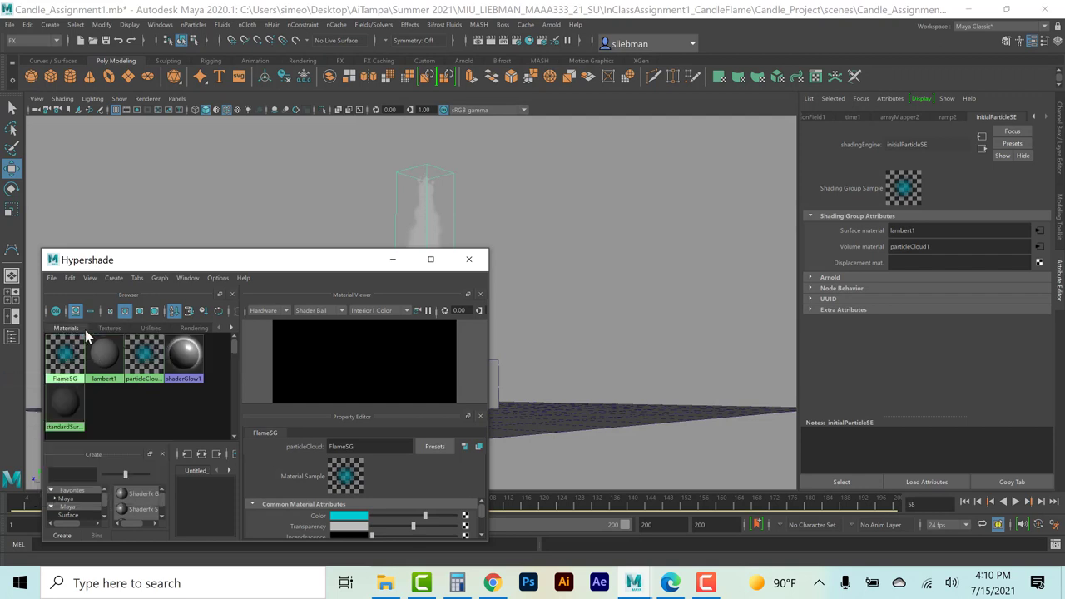
# Refresh the flame particles' attributes, display those of their FlameSG material, and minimize the Hypershade.
pyautogui.click(520, 140)
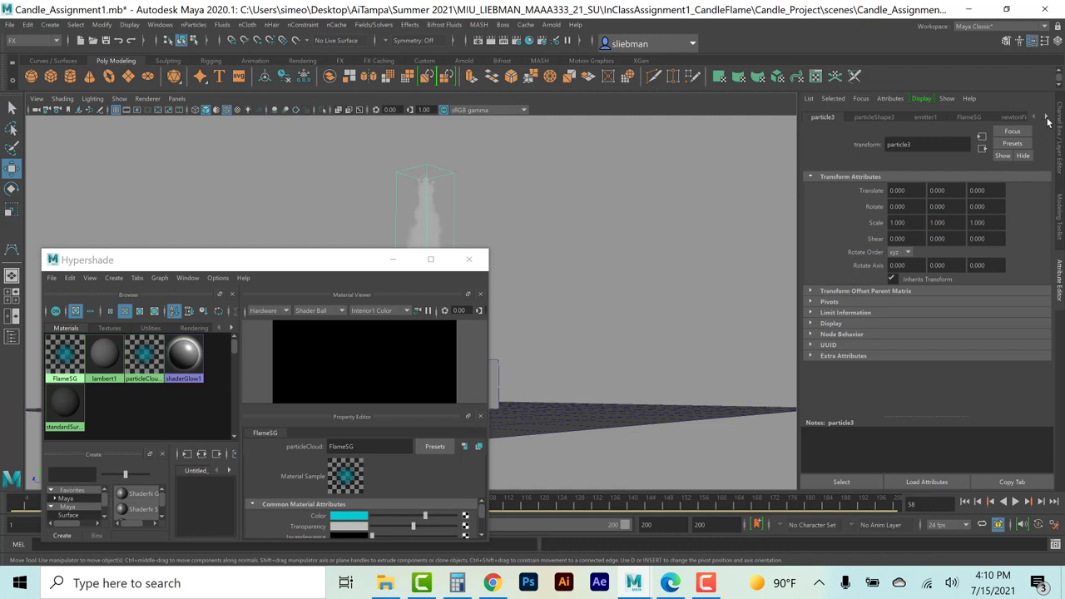
pyautogui.click(1046, 118)
pyautogui.click(1046, 117)
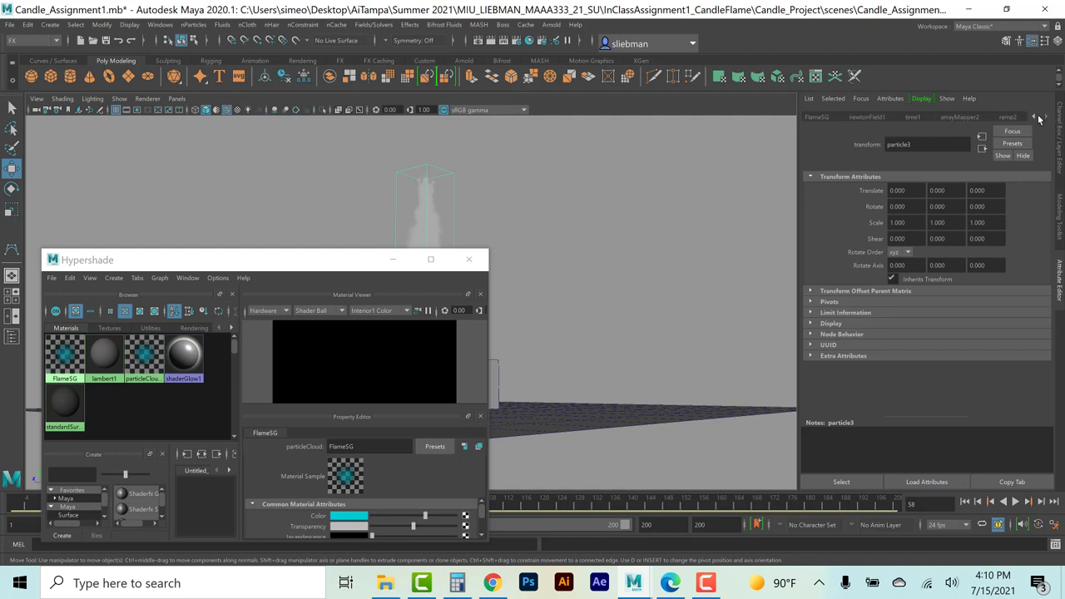
pyautogui.click(816, 116)
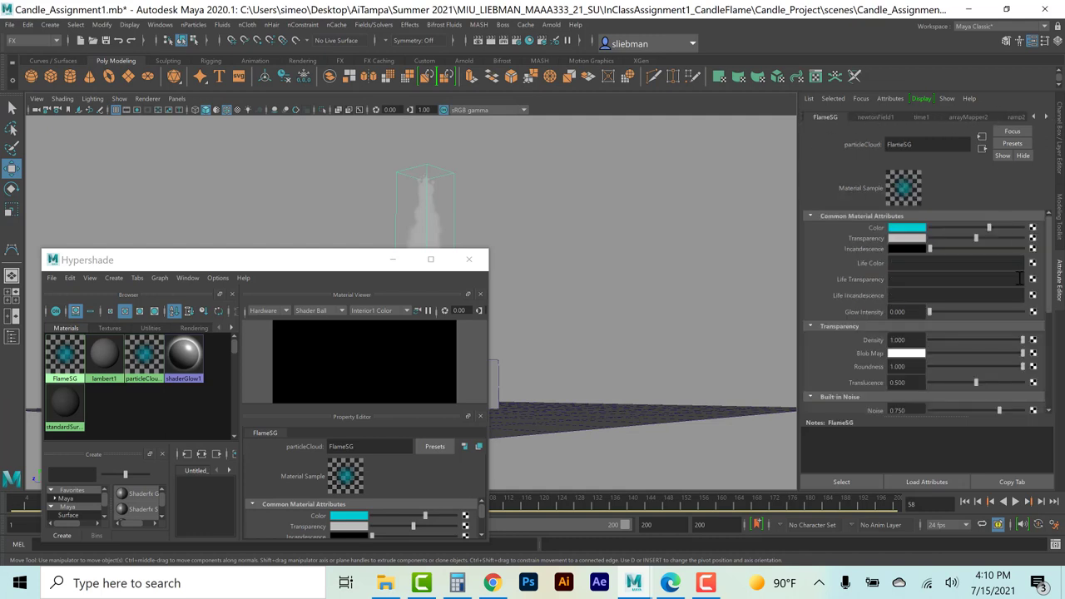
pyautogui.click(388, 262)
pyautogui.click(388, 260)
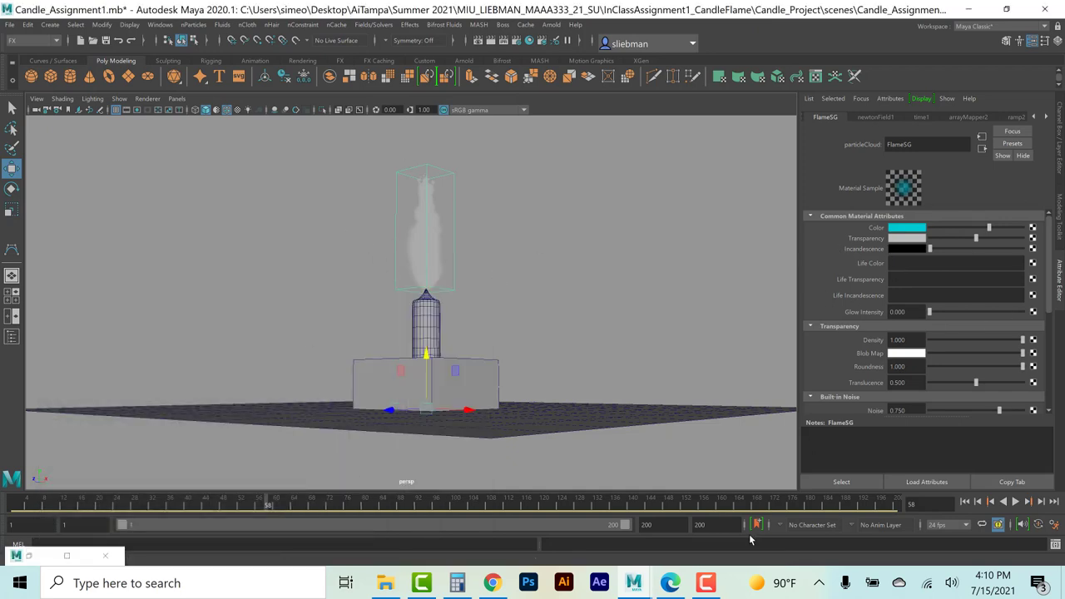
# Consult the particle tutorial PDF in Edge, and in Maya map a Ramp texture to FlameSG's Life Color and open the ramp's attributes.
pyautogui.click(668, 585)
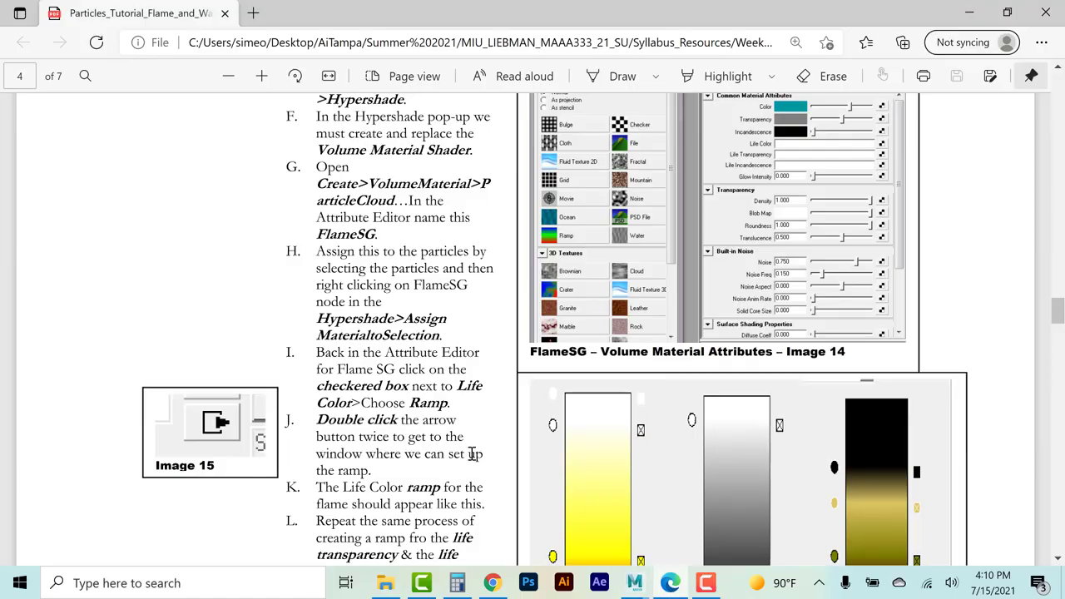
pyautogui.scroll(-2, 428, 450)
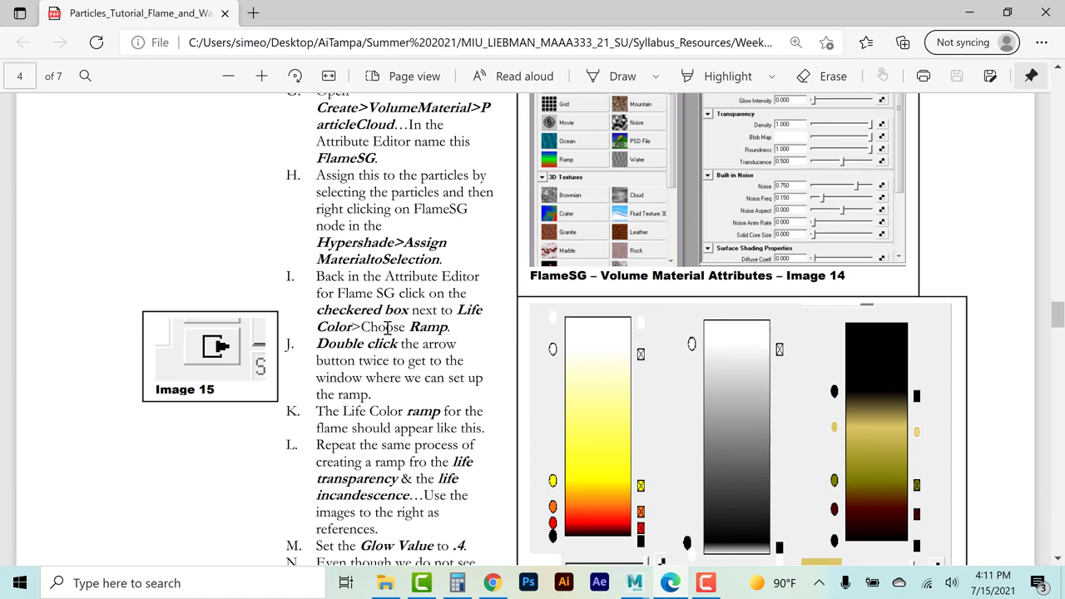
pyautogui.click(634, 583)
pyautogui.click(699, 483)
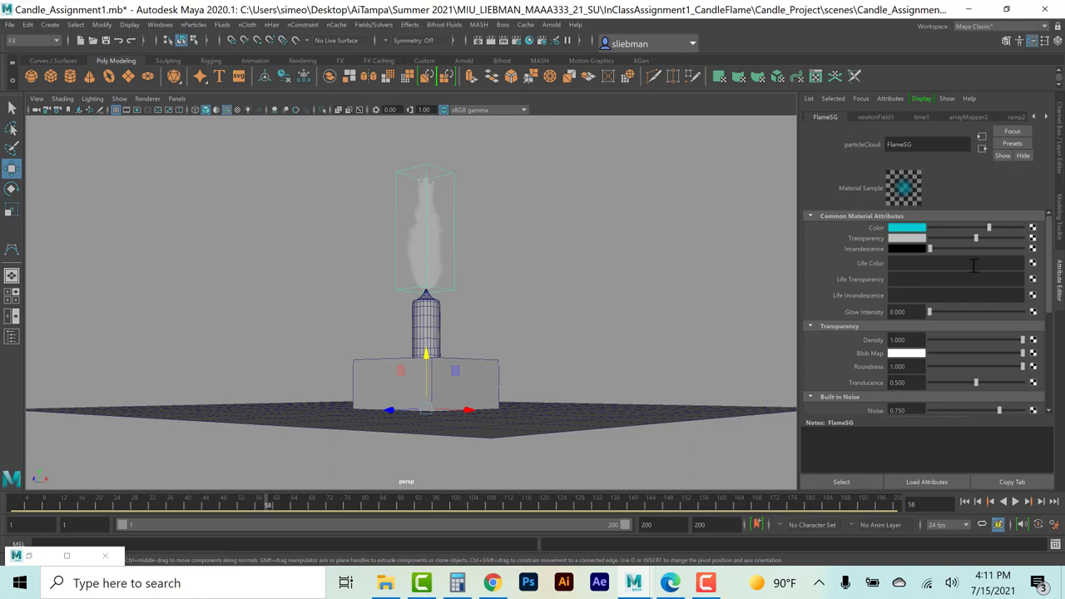
pyautogui.click(1033, 265)
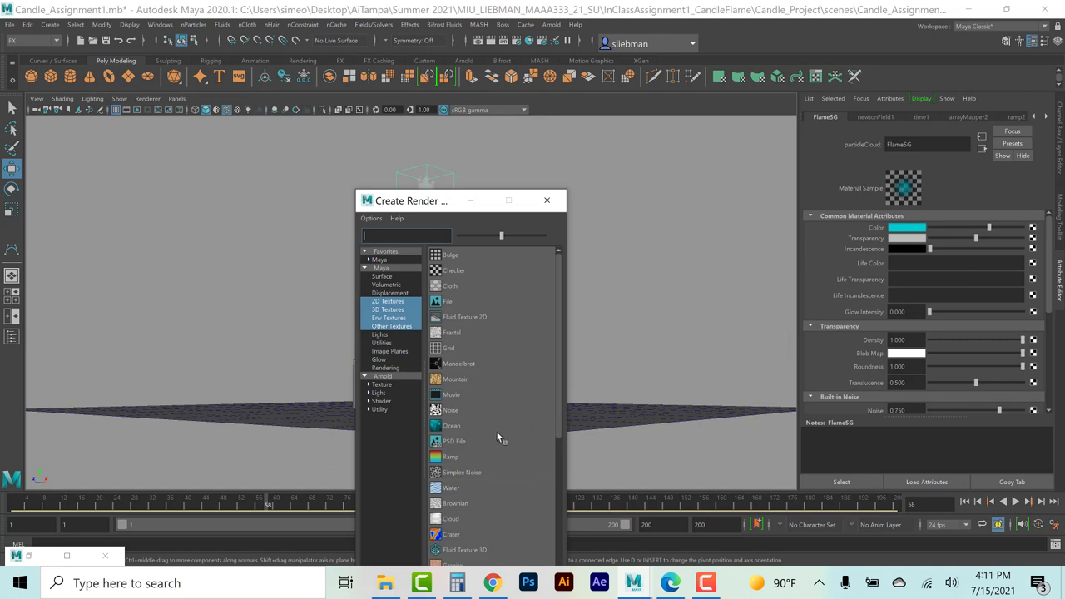
pyautogui.click(473, 456)
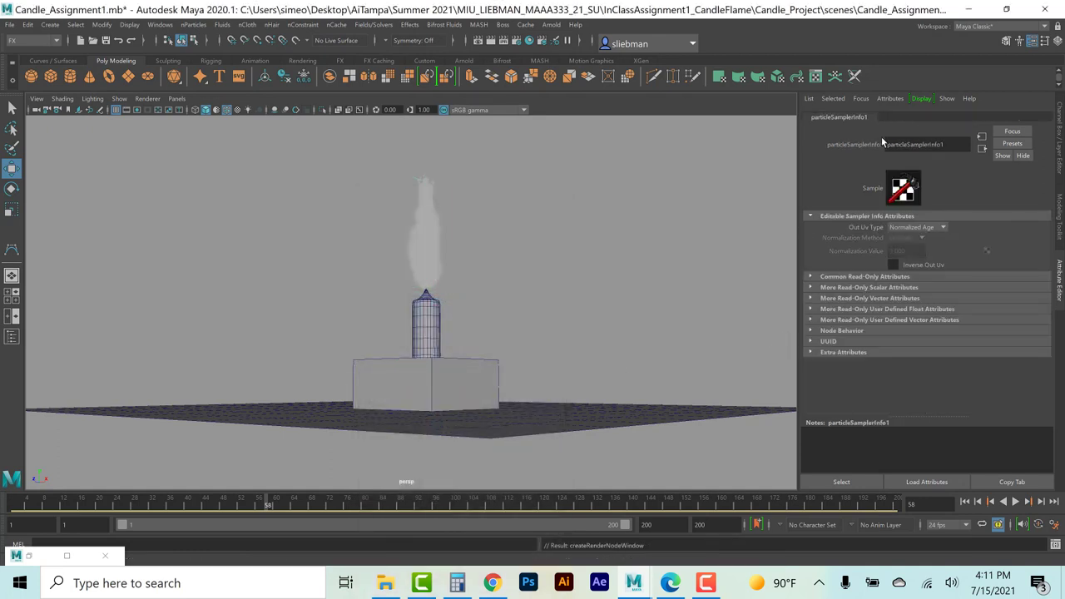
pyautogui.click(983, 148)
pyautogui.click(982, 148)
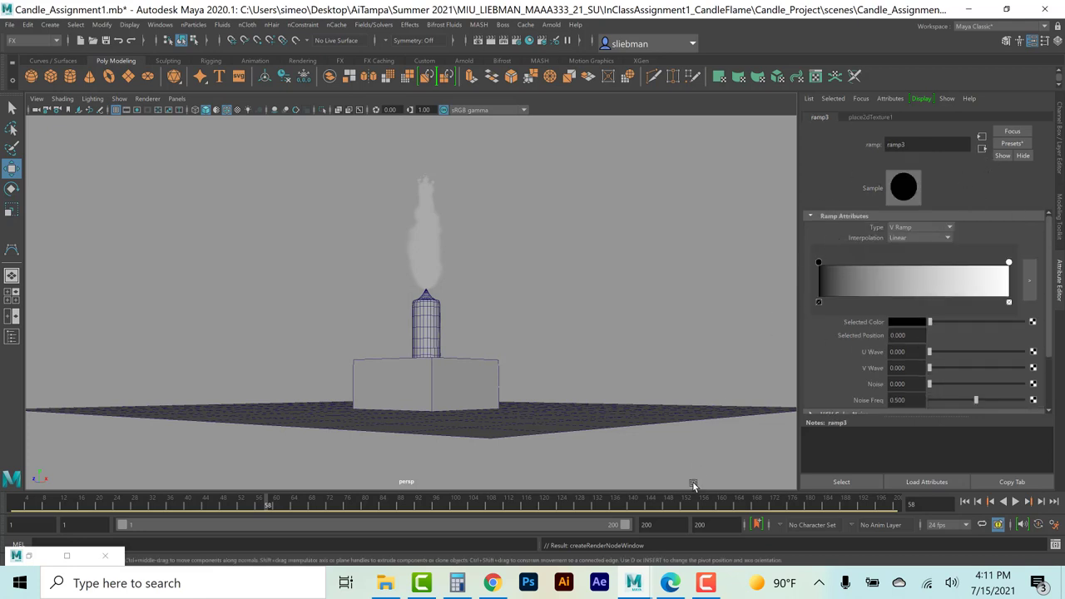
# Check the Life Color ramp reference in the PDF and add a pure red stop near the black end of Maya's ramp.
pyautogui.click(671, 582)
pyautogui.scroll(-3, 633, 432)
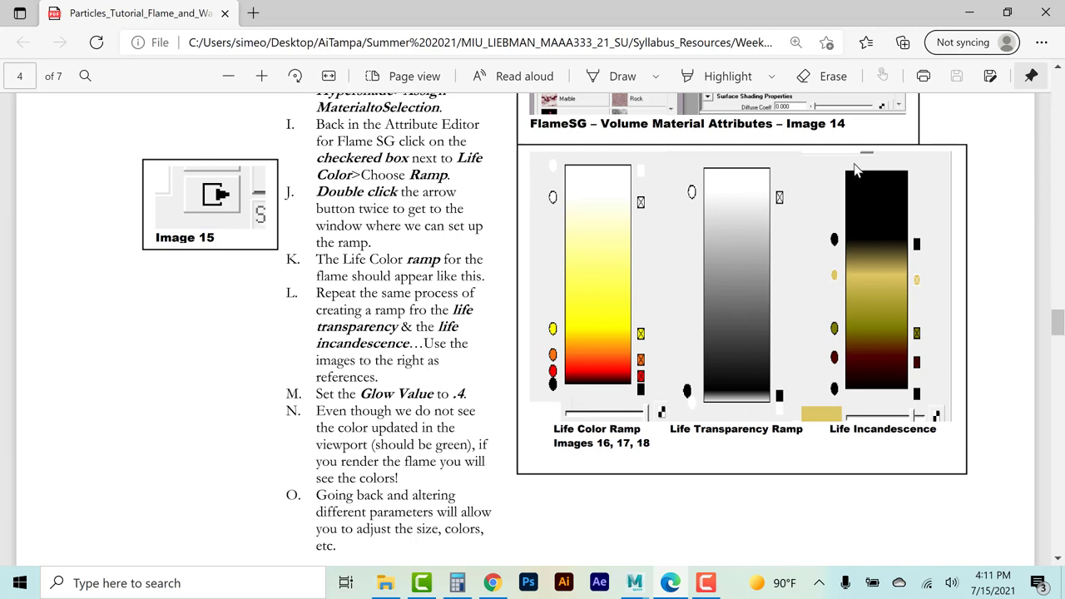
pyautogui.click(670, 583)
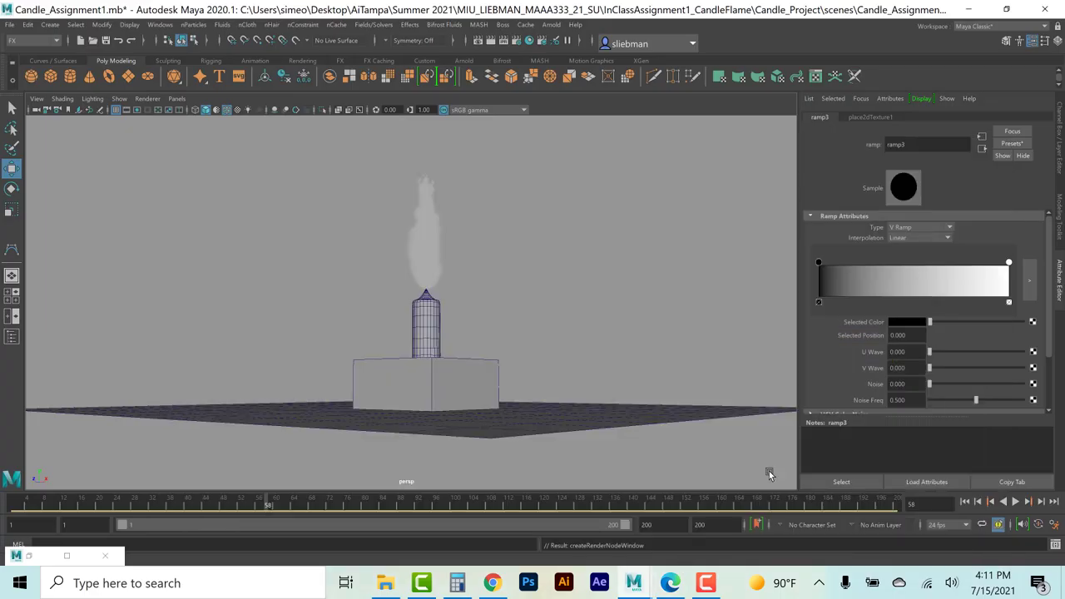
pyautogui.click(841, 275)
pyautogui.click(918, 323)
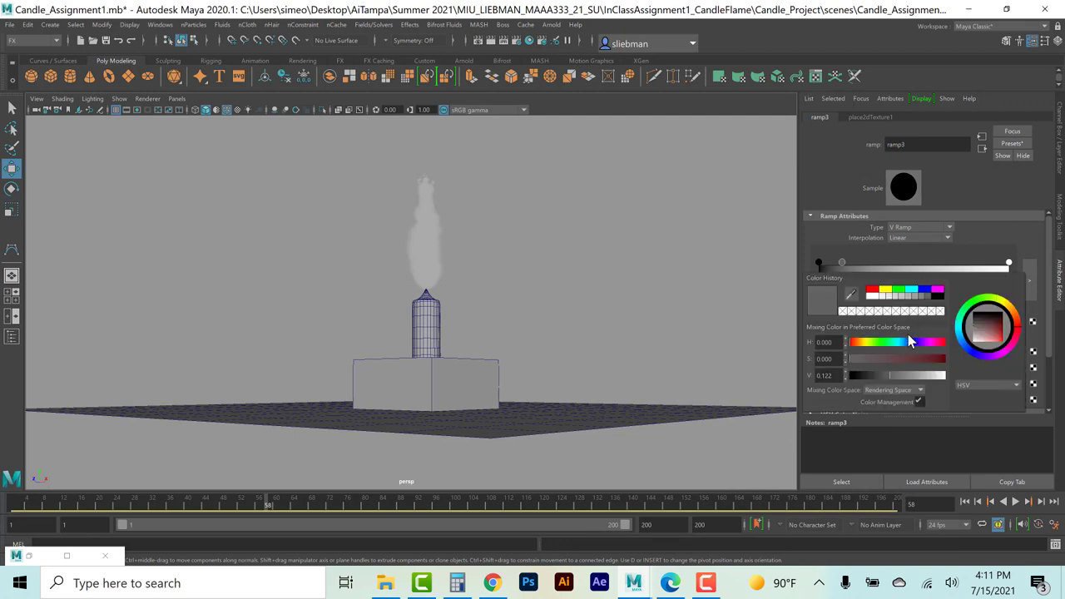
pyautogui.click(871, 291)
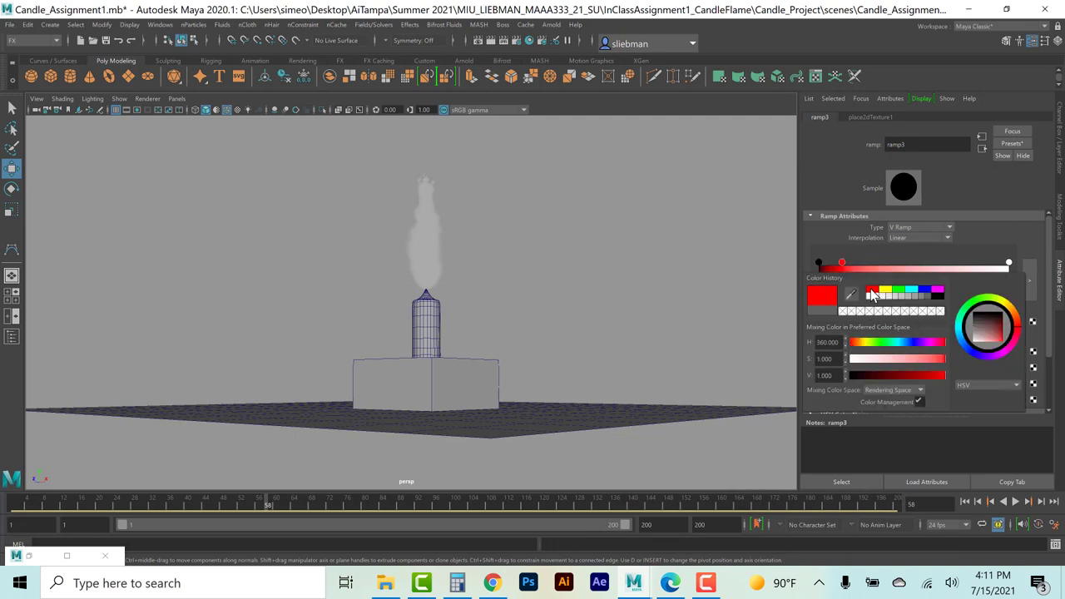
# Add a fully saturated orange stop to the Life Color ramp at about position 0.33.
pyautogui.click(882, 277)
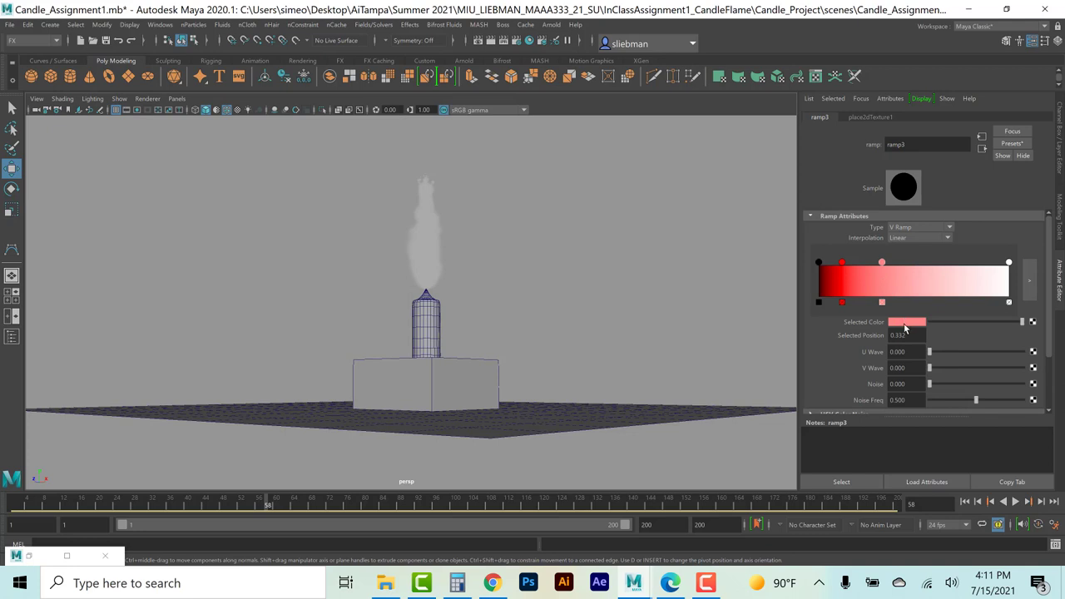
pyautogui.click(904, 323)
pyautogui.click(1001, 317)
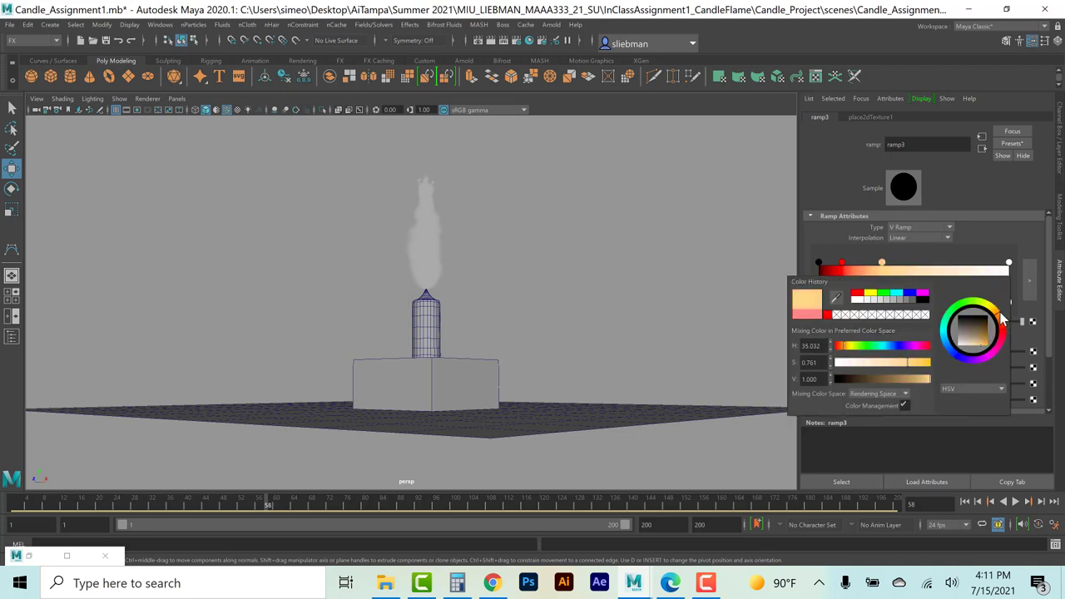
pyautogui.moveTo(1002, 319); pyautogui.dragTo(1004, 324)
pyautogui.moveTo(925, 362); pyautogui.dragTo(933, 363)
# Add a pure yellow stop to the Life Color ramp at about position 0.51.
pyautogui.click(915, 281)
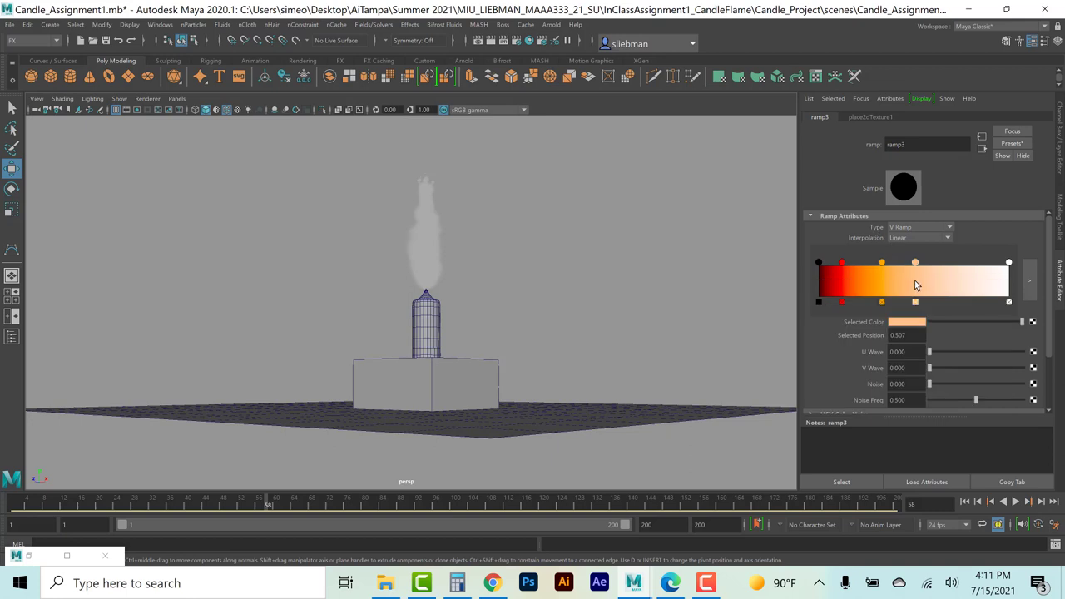
pyautogui.click(906, 322)
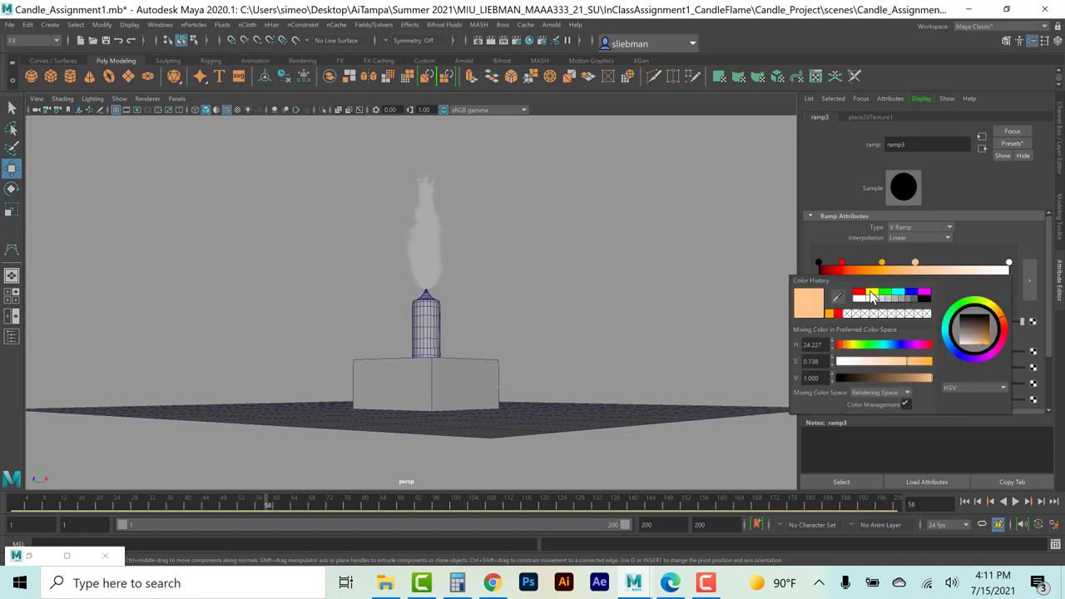
pyautogui.click(871, 296)
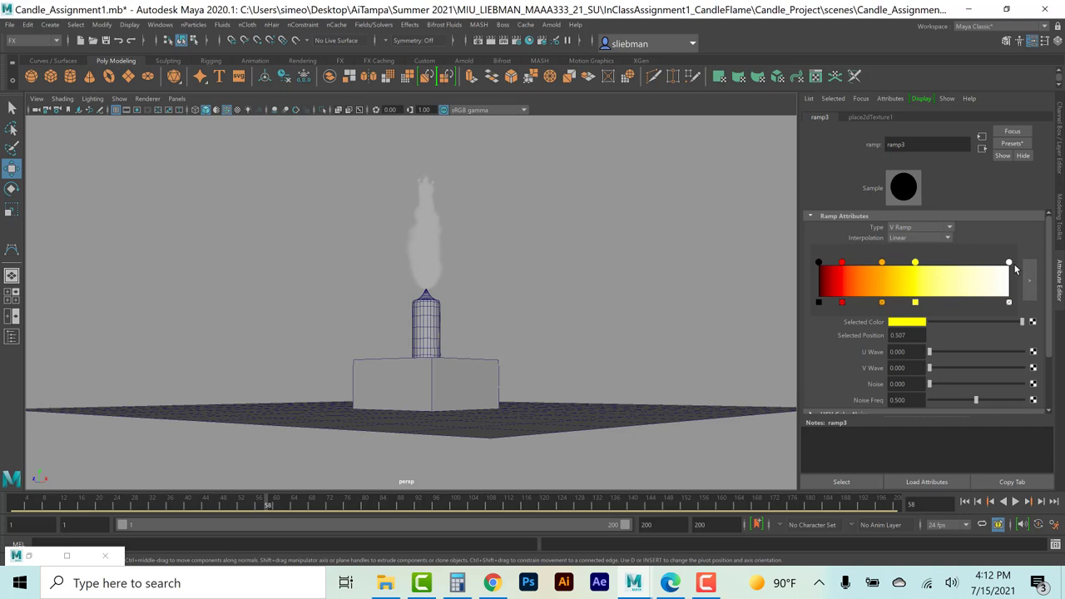
# Return to the FlameSG material, map a Ramp texture to Life Transparency and open that ramp's attributes.
pyautogui.click(983, 148)
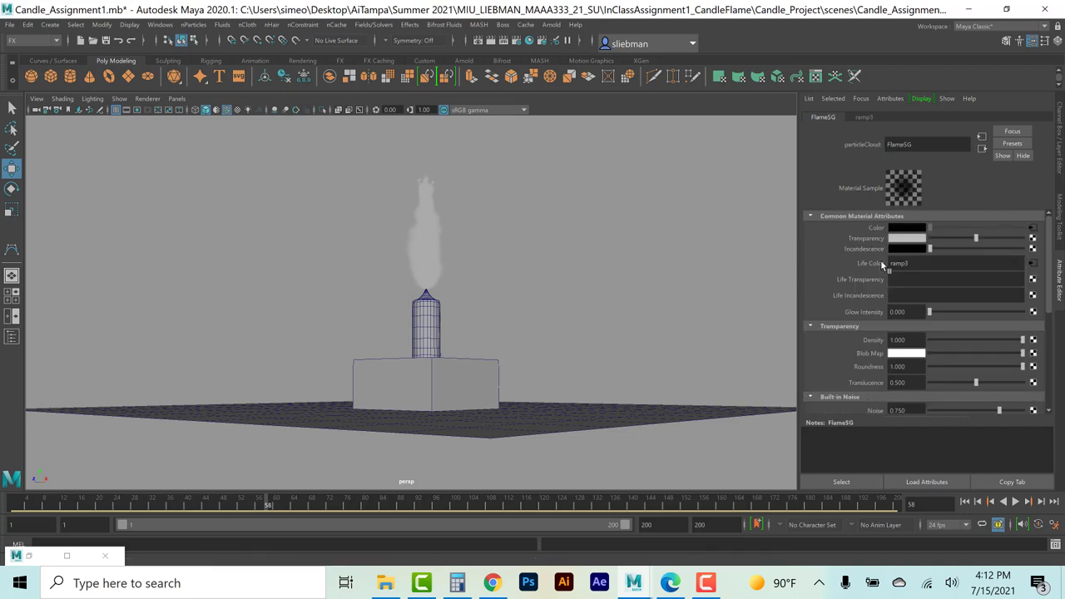
pyautogui.click(1032, 281)
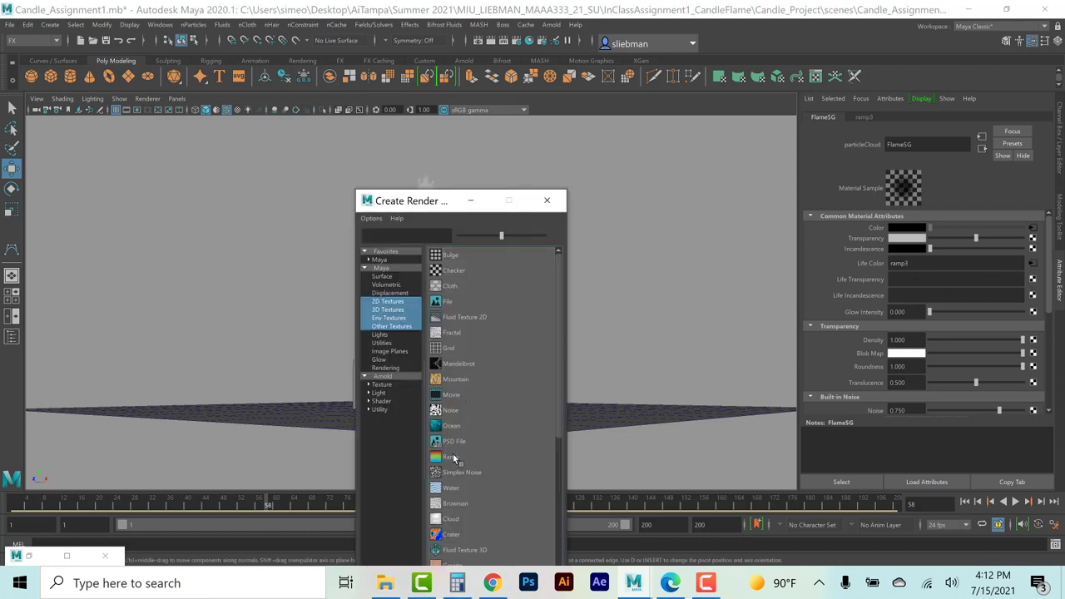
pyautogui.click(455, 459)
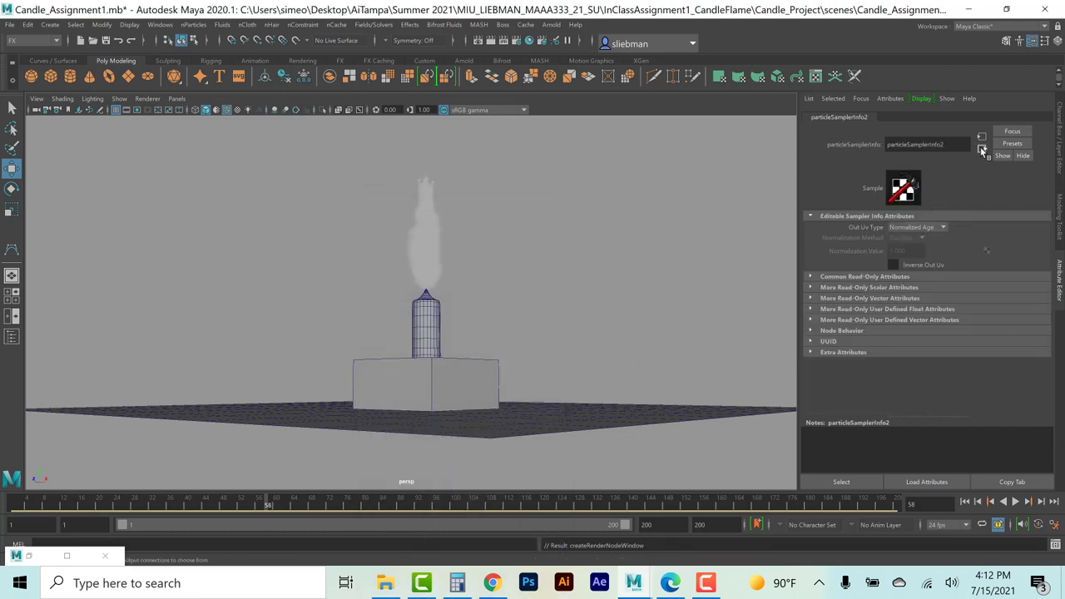
pyautogui.click(981, 150)
pyautogui.click(982, 149)
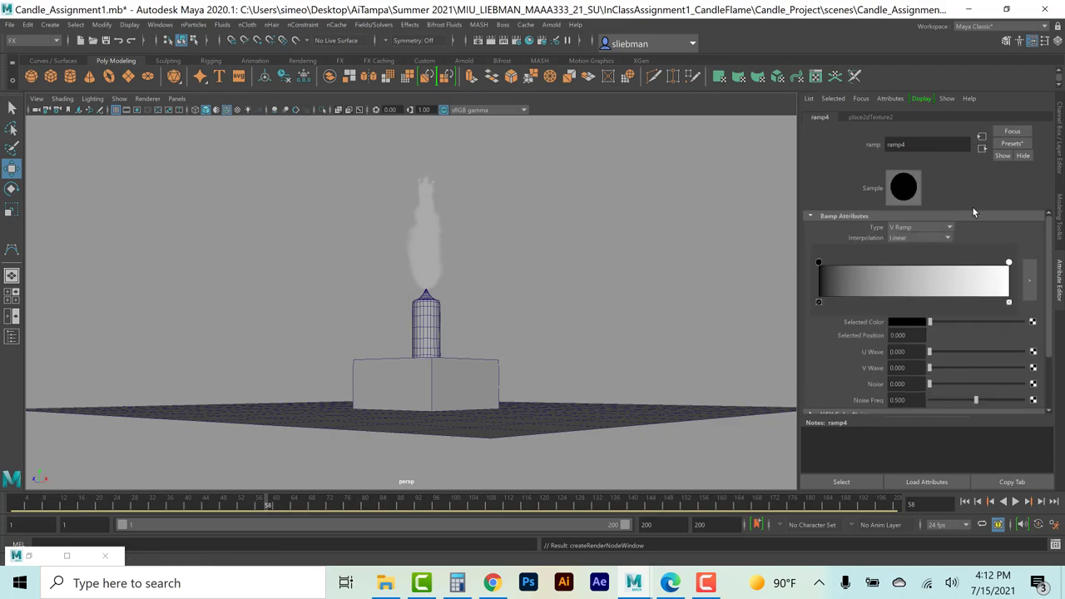
# Following the PDF's Life Transparency reference, add a dark stop at about 0.20 and turn the ramp's first stop white in Maya.
pyautogui.click(671, 584)
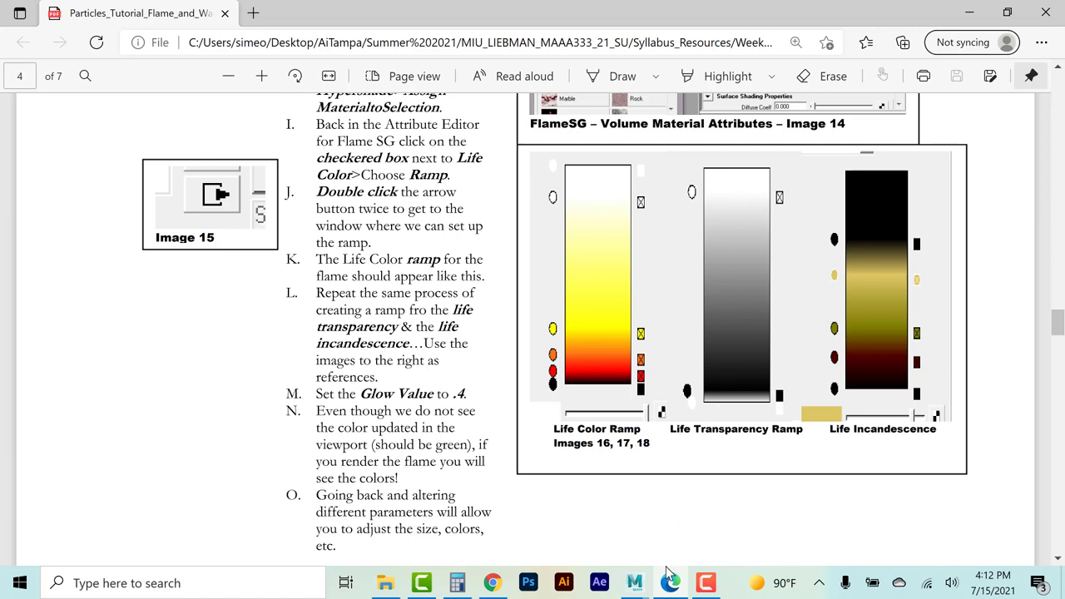
pyautogui.click(634, 583)
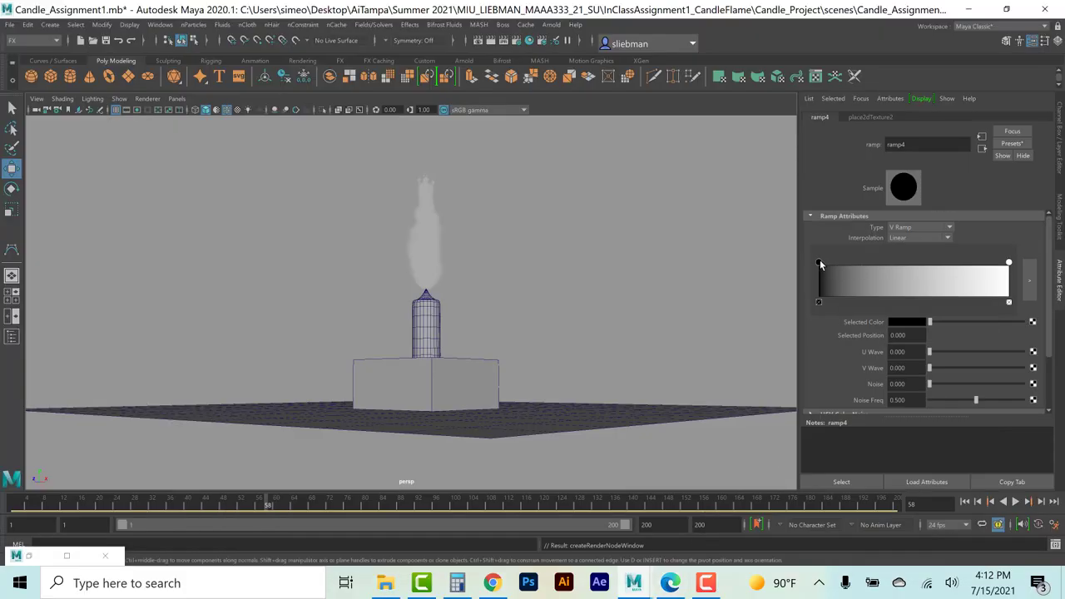
pyautogui.moveTo(820, 264); pyautogui.dragTo(856, 265)
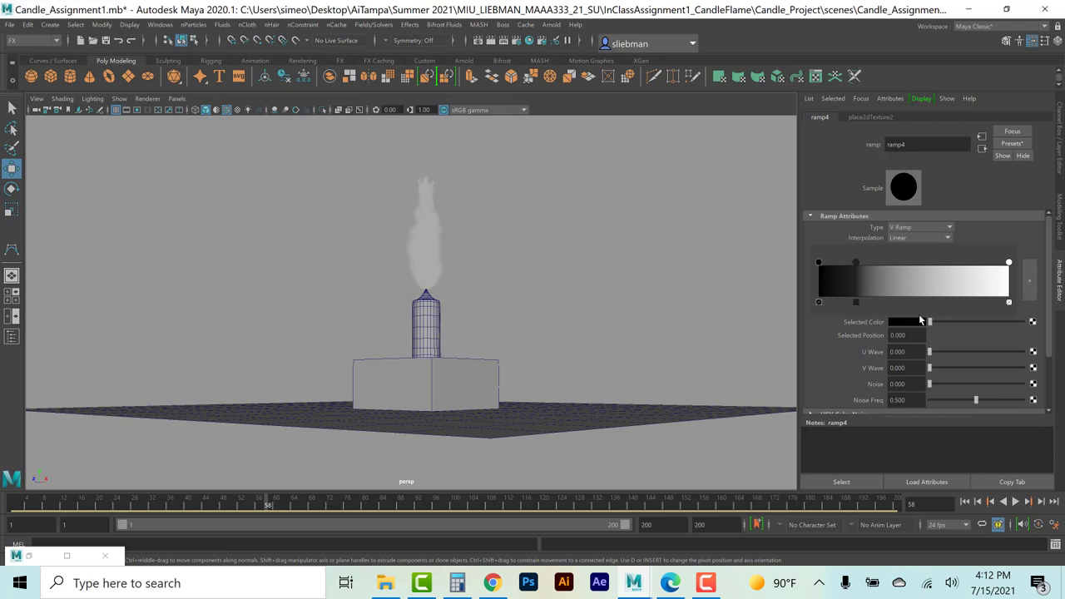
pyautogui.moveTo(937, 320); pyautogui.dragTo(1027, 321)
# Move the dark stop of the Life Transparency ramp to about 0.72 and place another dark stop at about 0.04.
pyautogui.click(857, 264)
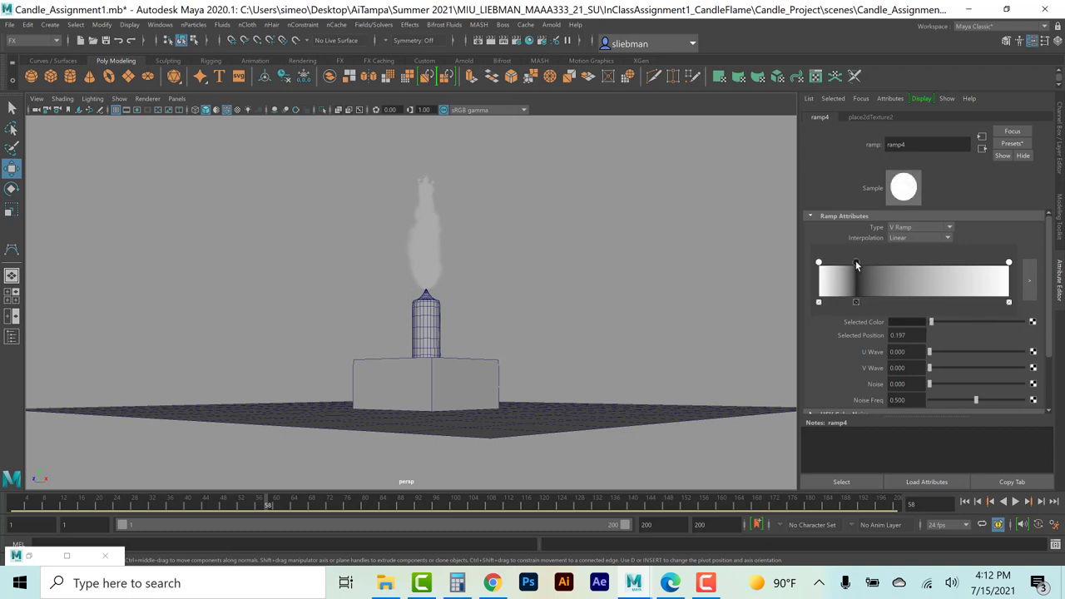
pyautogui.moveTo(857, 265); pyautogui.dragTo(955, 263)
pyautogui.click(842, 264)
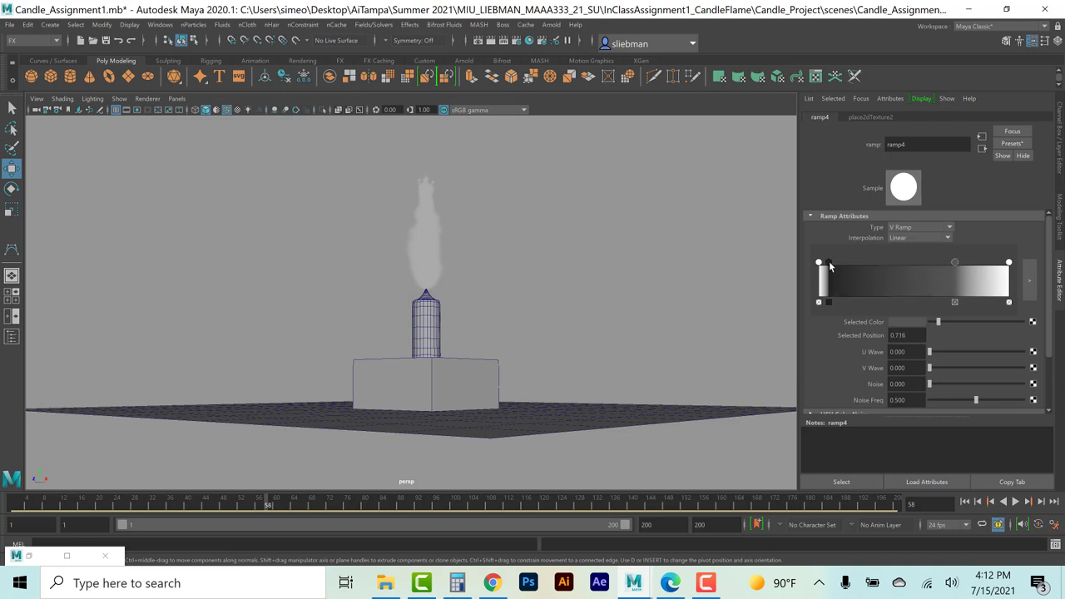
pyautogui.moveTo(829, 264); pyautogui.dragTo(825, 266)
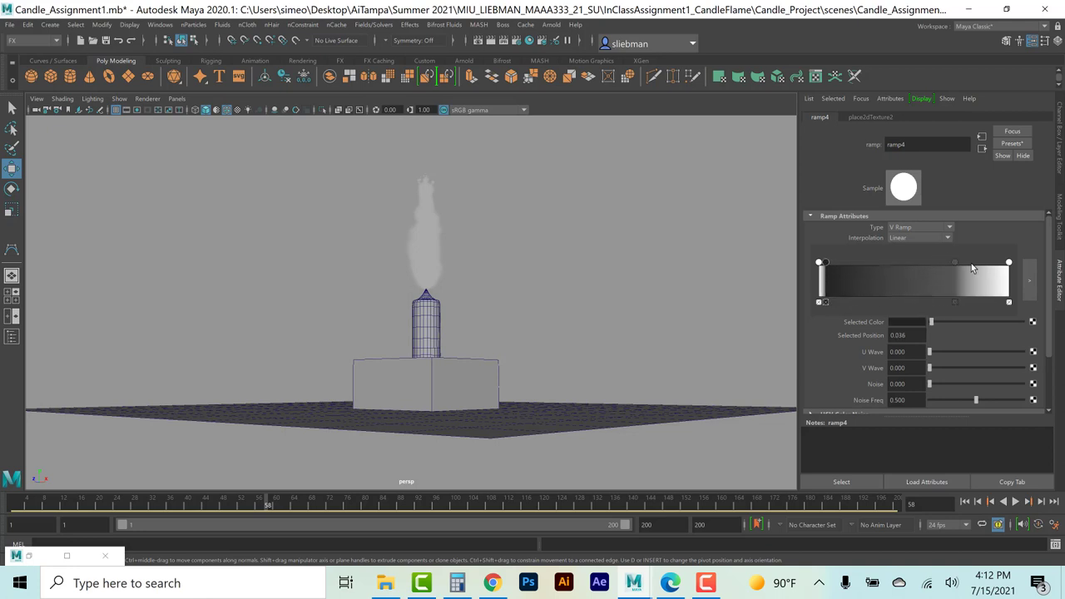
# Shift the grey stop to about 0.80 and lighten it to mid grey, and move the dark stop to about 0.02, checking the PDF reference.
pyautogui.moveTo(955, 262); pyautogui.dragTo(970, 263)
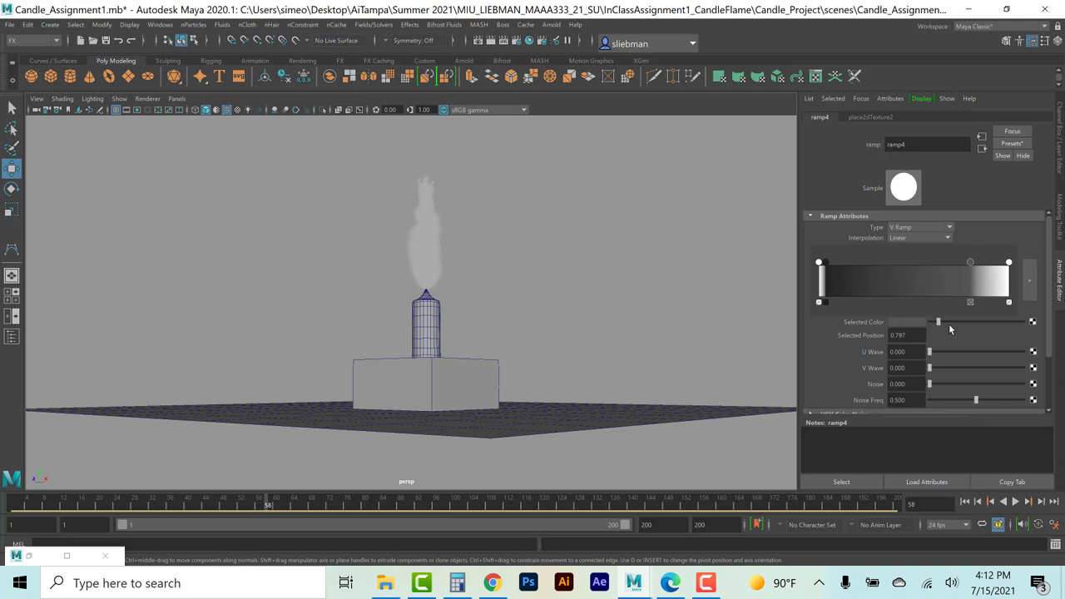
pyautogui.moveTo(948, 324); pyautogui.dragTo(955, 322)
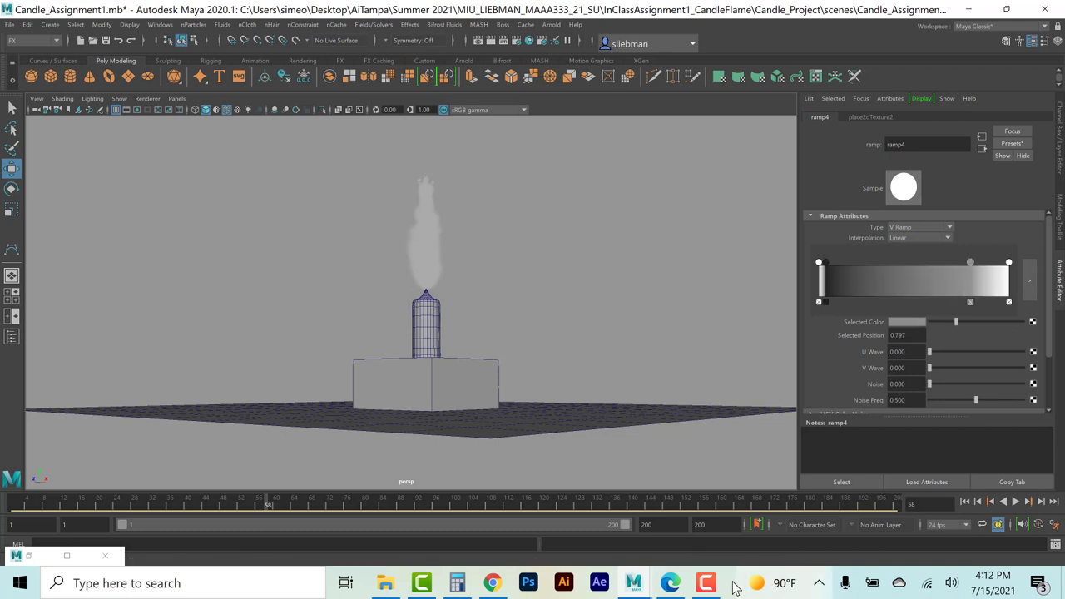
pyautogui.click(670, 583)
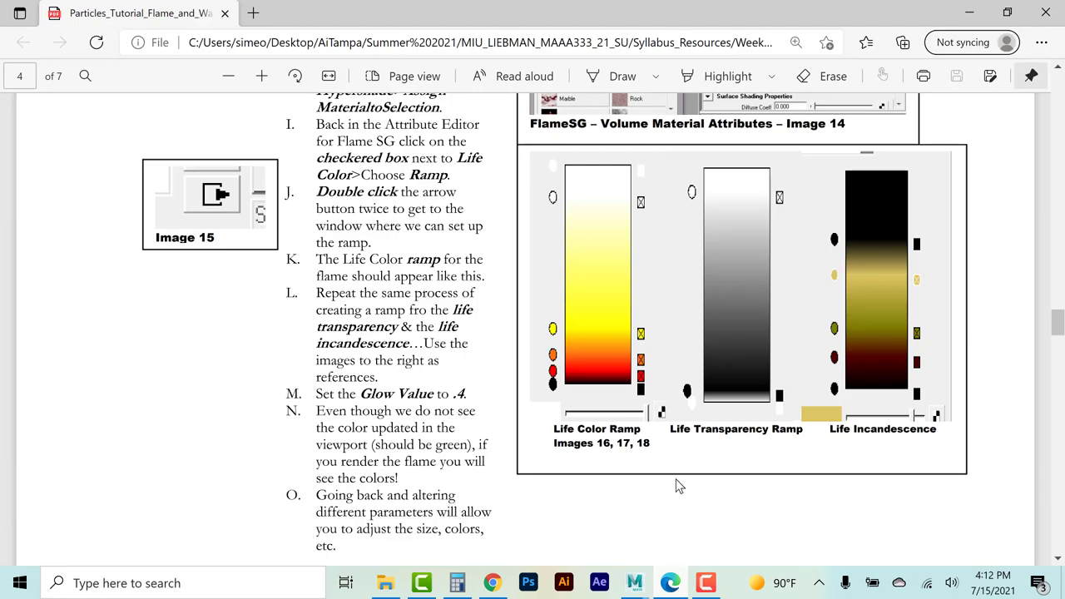
pyautogui.click(674, 582)
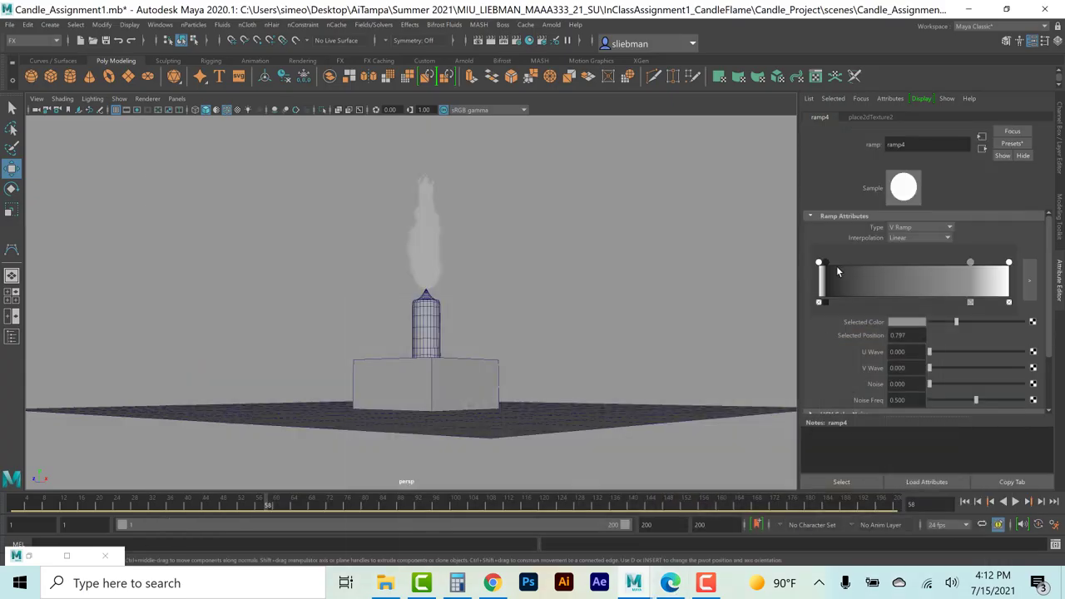
pyautogui.click(824, 267)
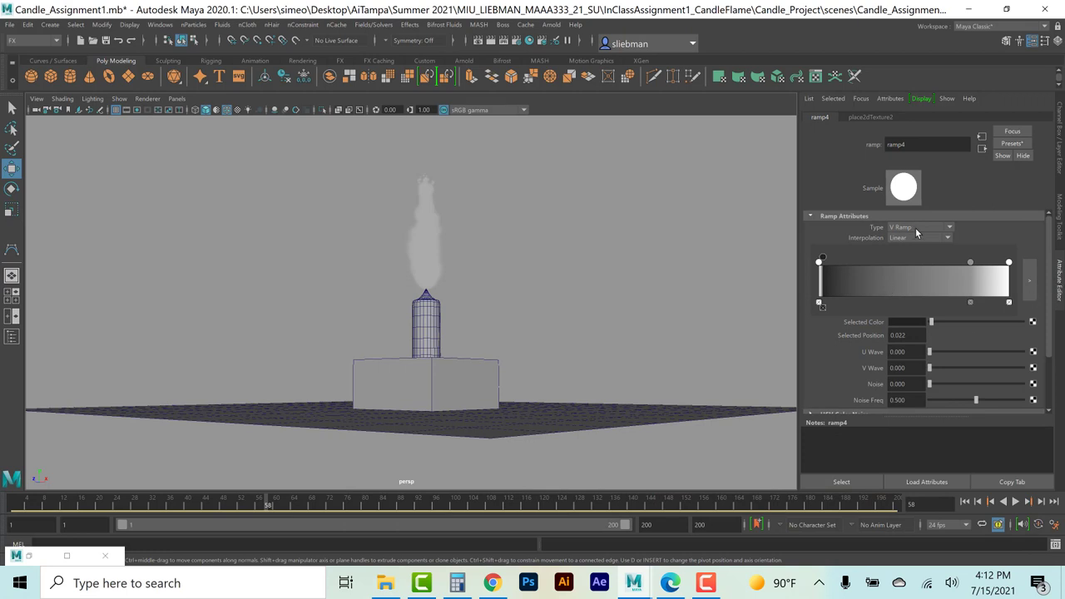
# Return to the FlameSG material, map a Ramp texture to Life Incandescence and open that ramp's attributes.
pyautogui.click(982, 150)
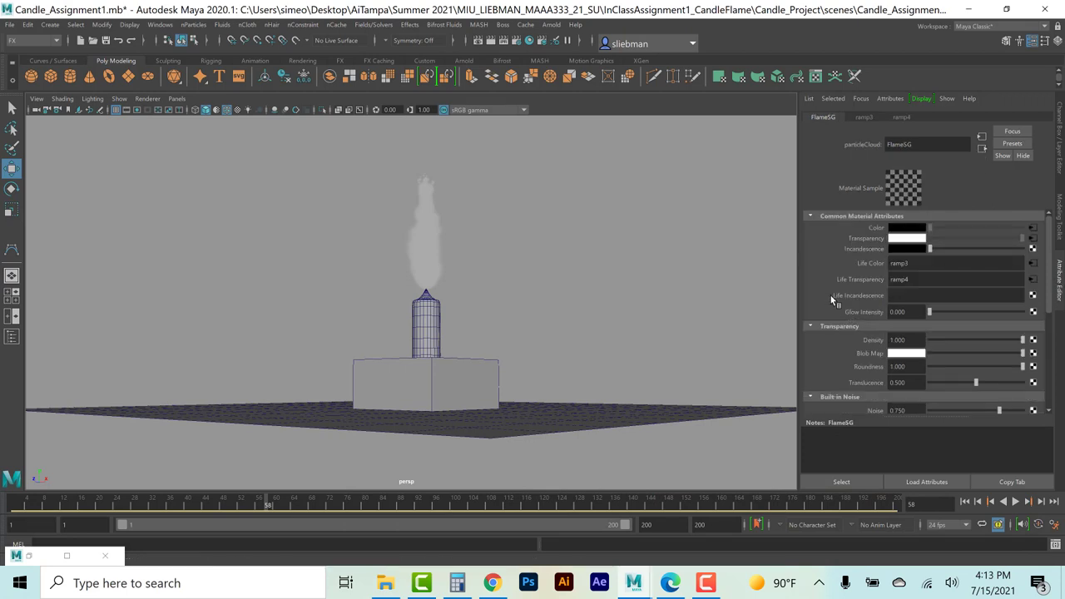
pyautogui.click(1033, 296)
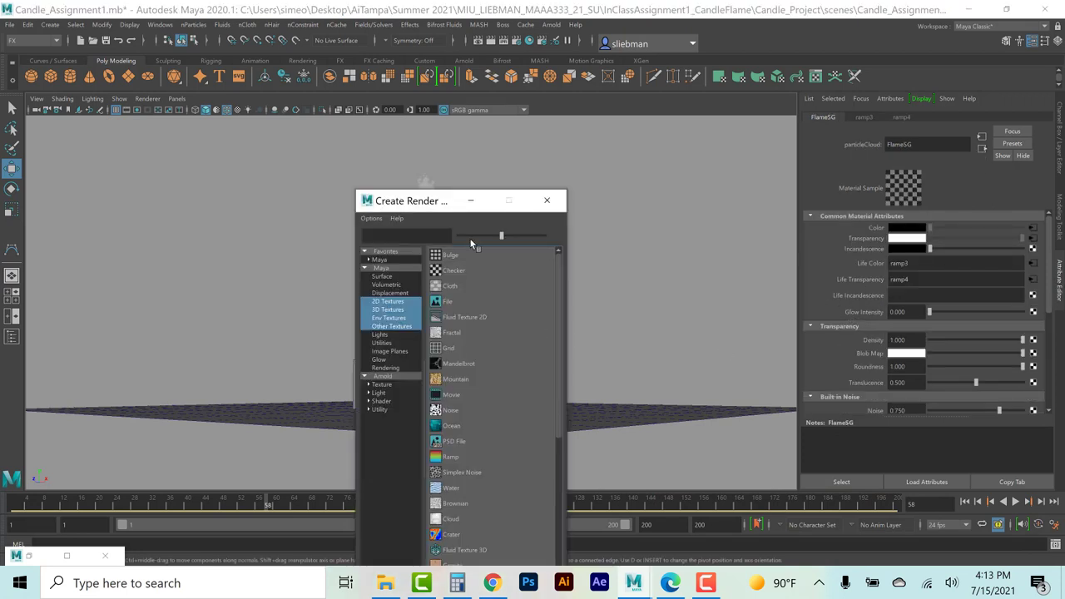
pyautogui.moveTo(419, 205); pyautogui.dragTo(504, 135)
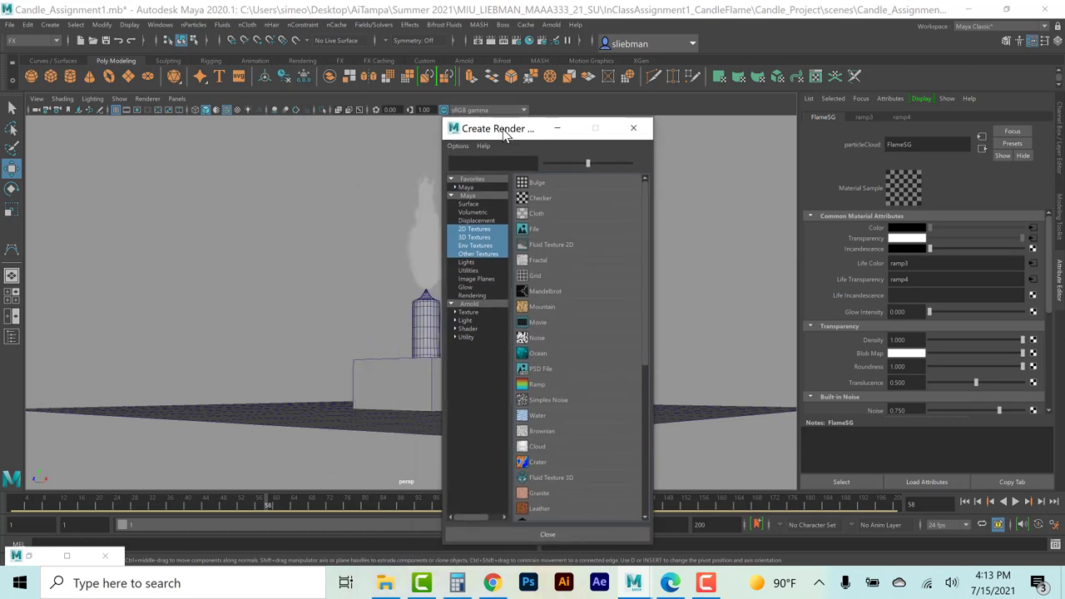
pyautogui.click(538, 387)
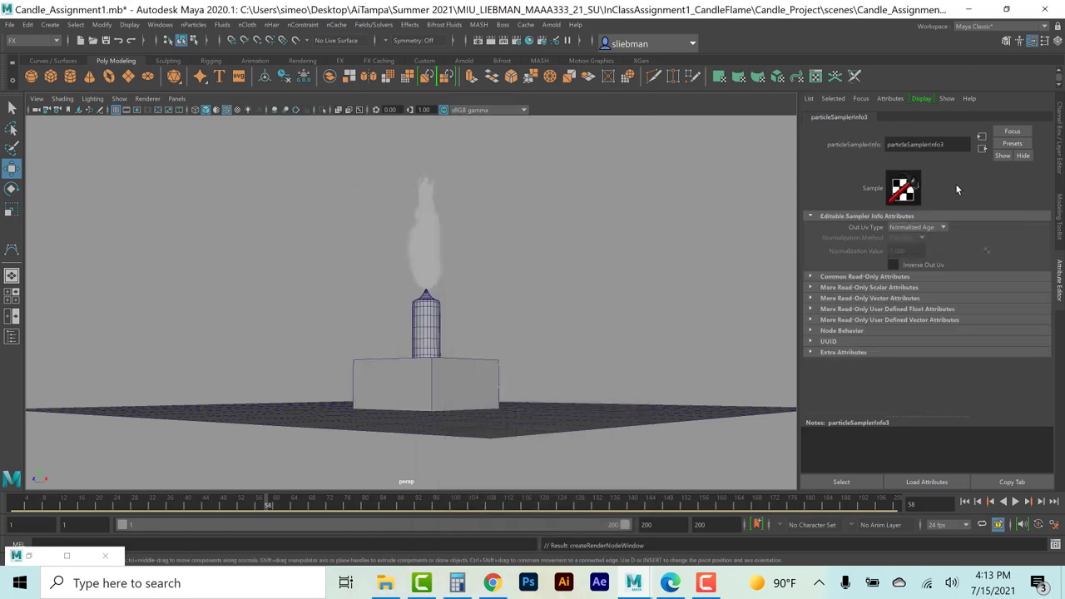
pyautogui.click(982, 148)
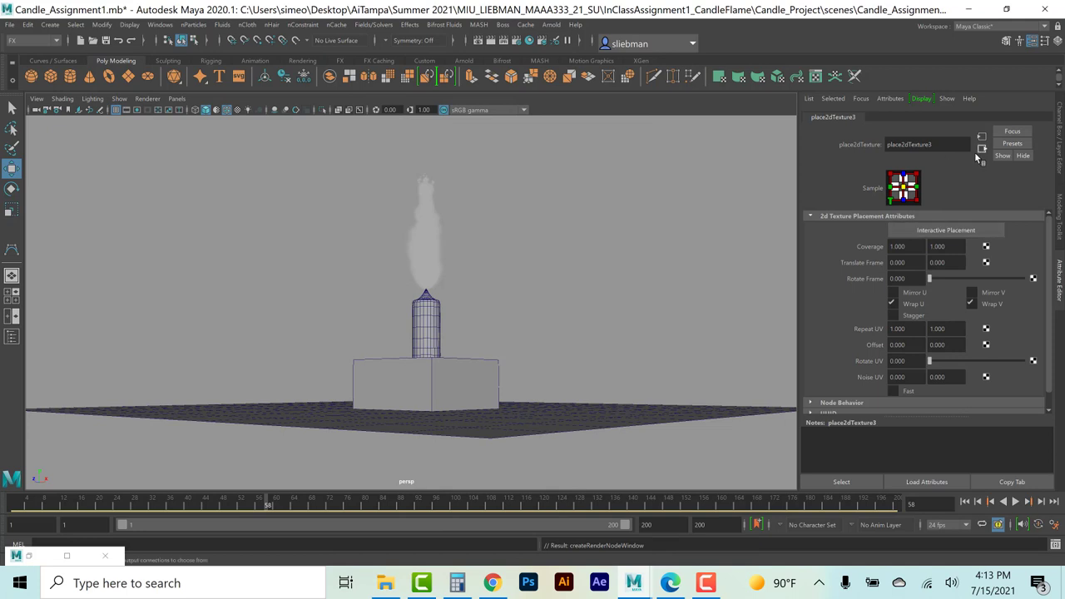
pyautogui.click(982, 149)
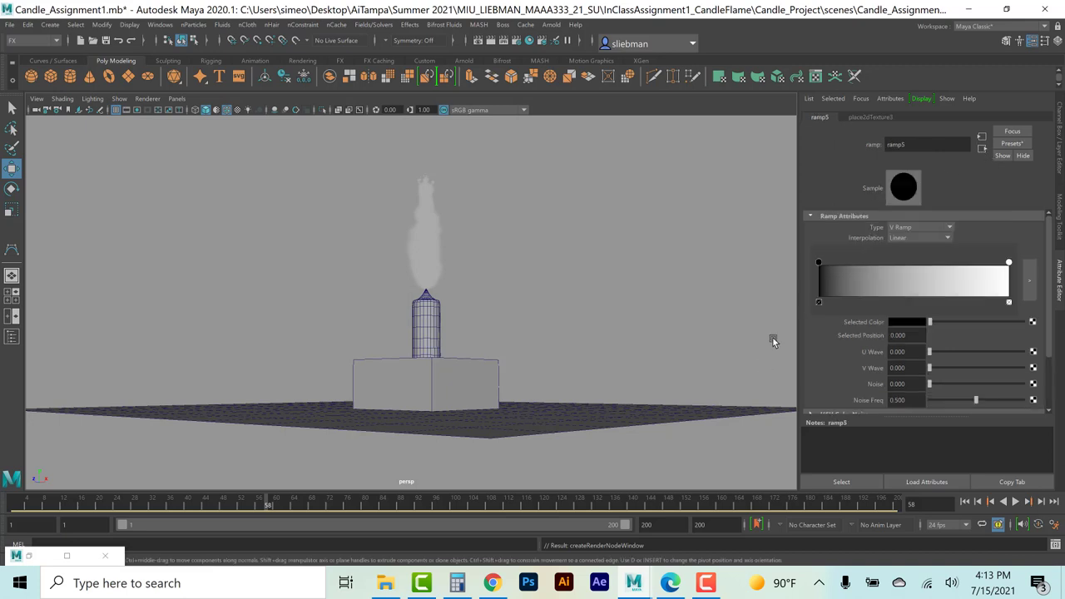
# Following the PDF's Life Incandescence reference, shift the new ramp's black stop inward to about 0.06 in Maya.
pyautogui.click(670, 585)
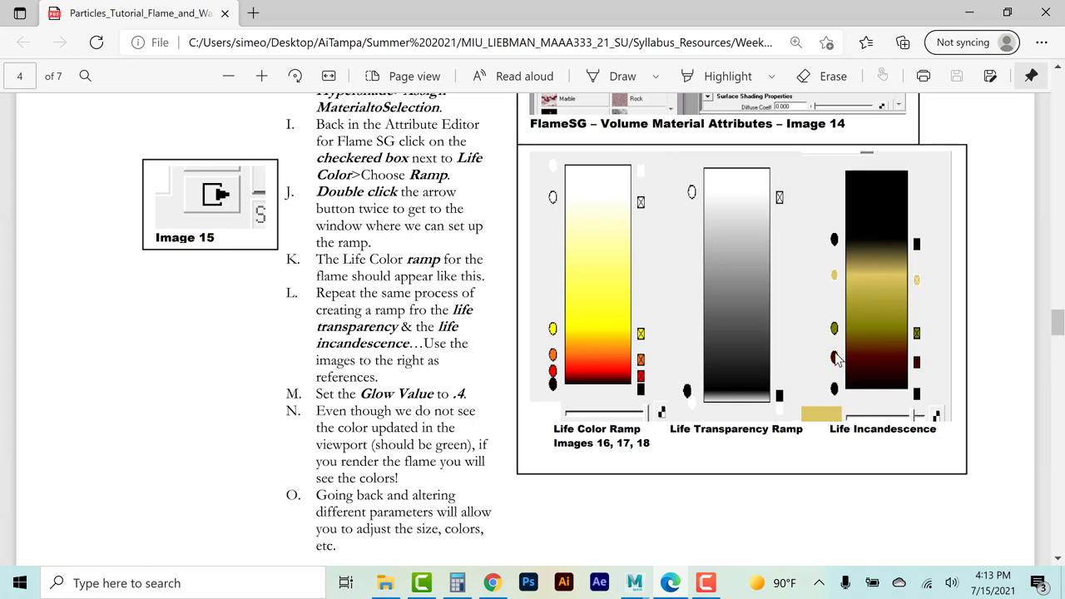
pyautogui.click(671, 584)
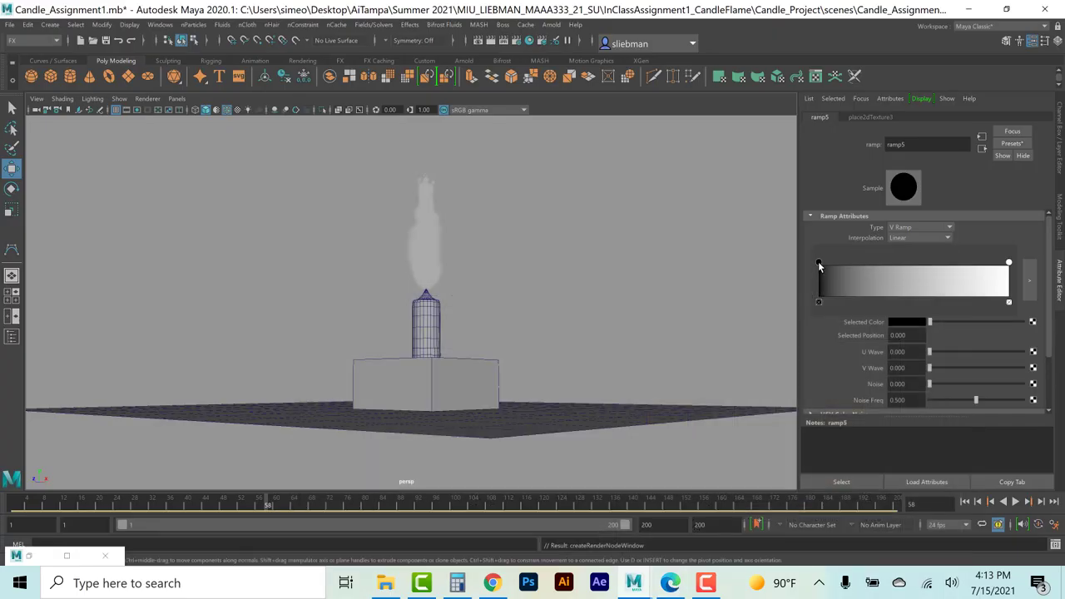
pyautogui.moveTo(819, 265); pyautogui.dragTo(829, 267)
# Add a stop at about 0.21 on the incandescence ramp and colour it dark red with saturation 1.000 and value 0.051.
pyautogui.click(860, 282)
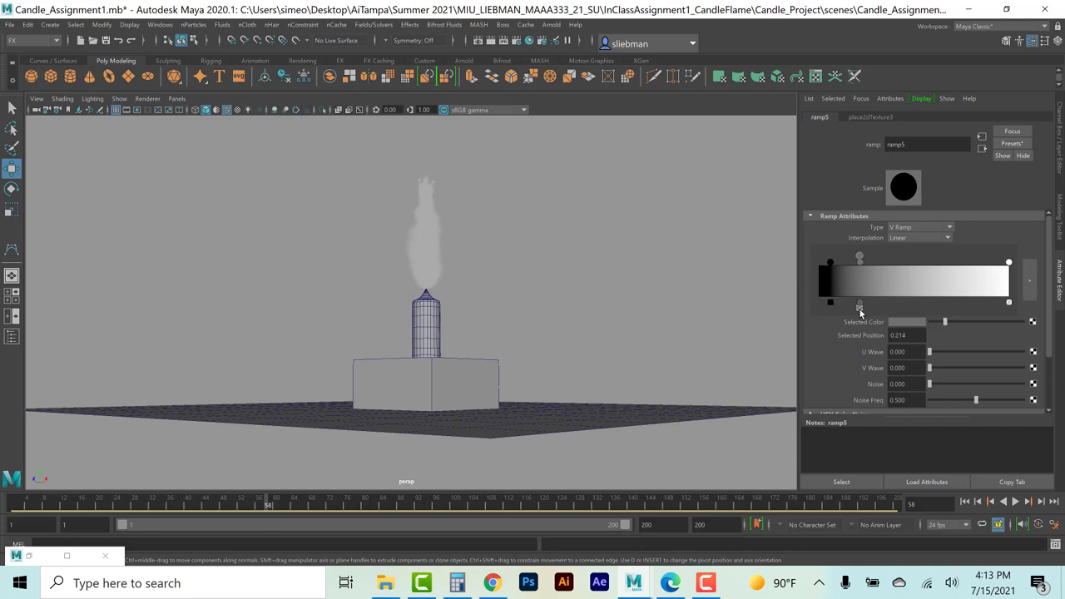
pyautogui.click(860, 307)
pyautogui.click(860, 264)
pyautogui.click(912, 322)
pyautogui.click(932, 345)
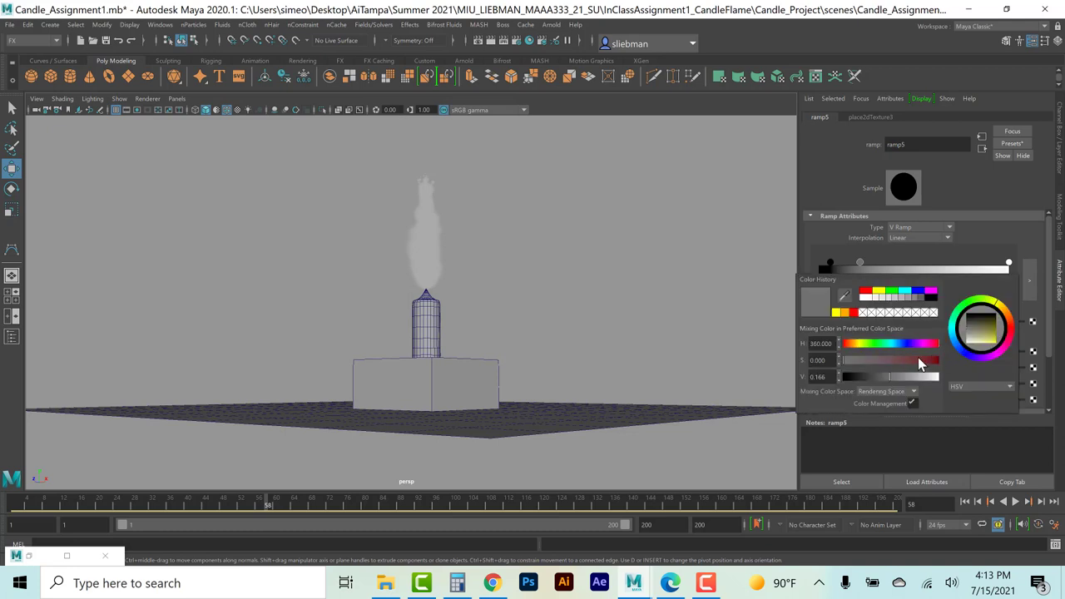
pyautogui.moveTo(860, 379); pyautogui.dragTo(860, 376)
pyautogui.click(929, 360)
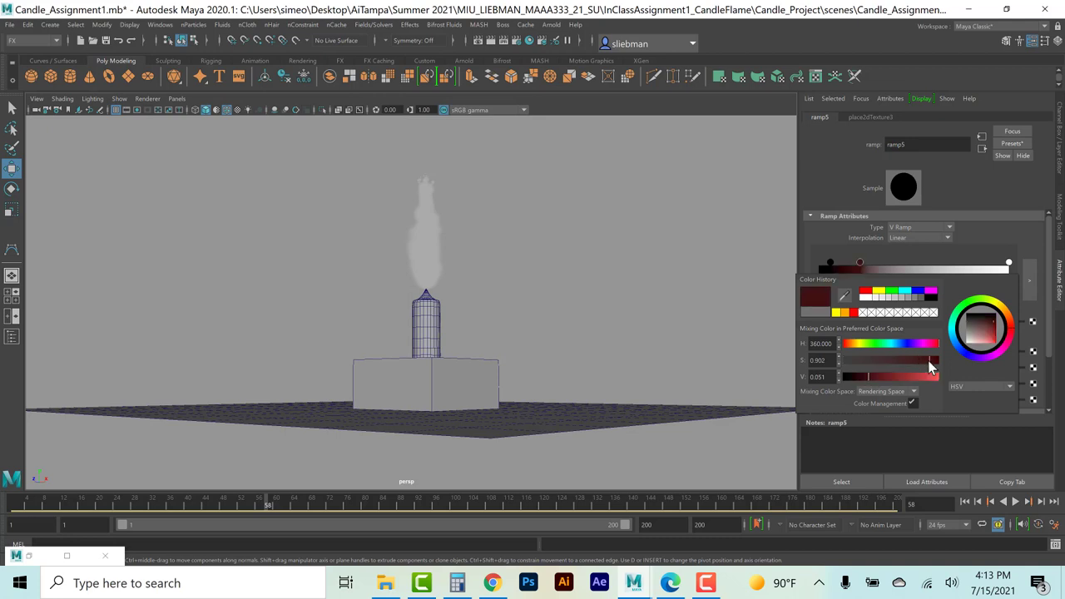
pyautogui.moveTo(929, 362); pyautogui.dragTo(940, 361)
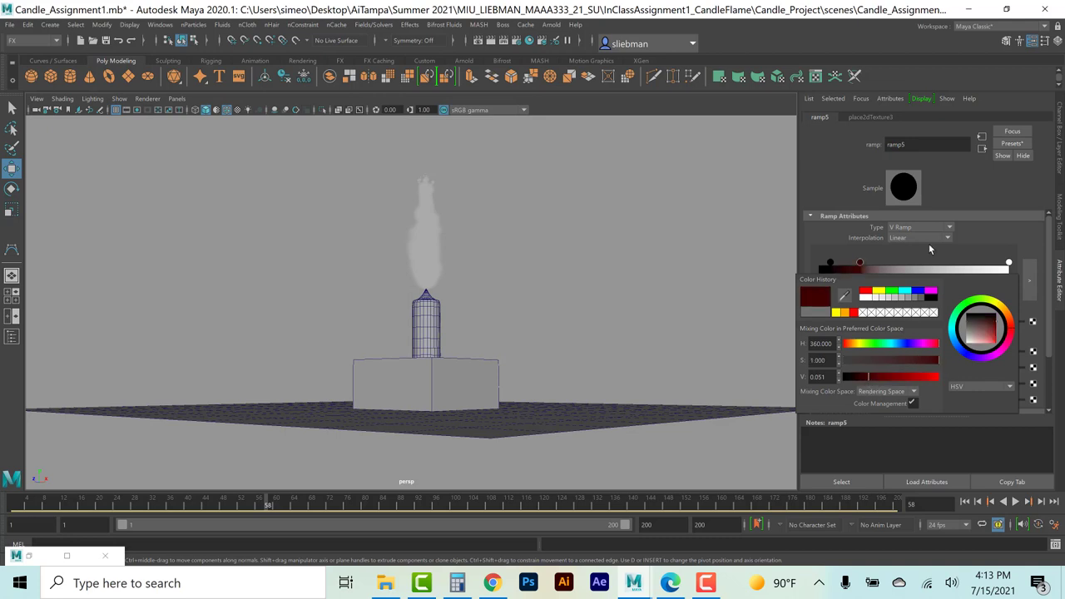
# Add a stop at about 0.44 on the incandescence ramp and colour it dark yellow with hue 60, saturation 1.000 and value 0.056.
pyautogui.click(902, 281)
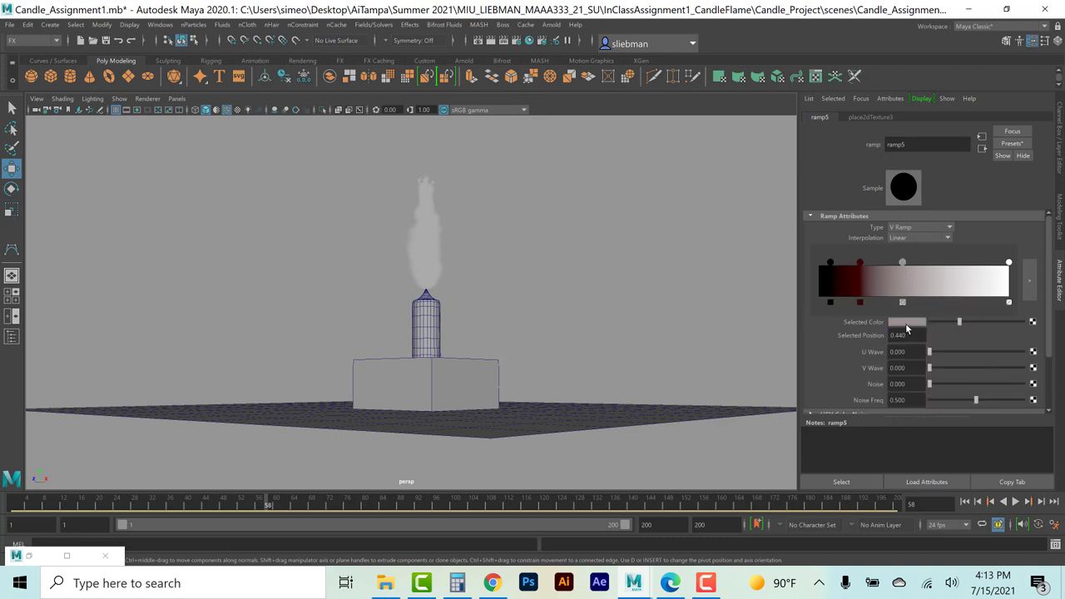
pyautogui.click(905, 322)
pyautogui.click(874, 302)
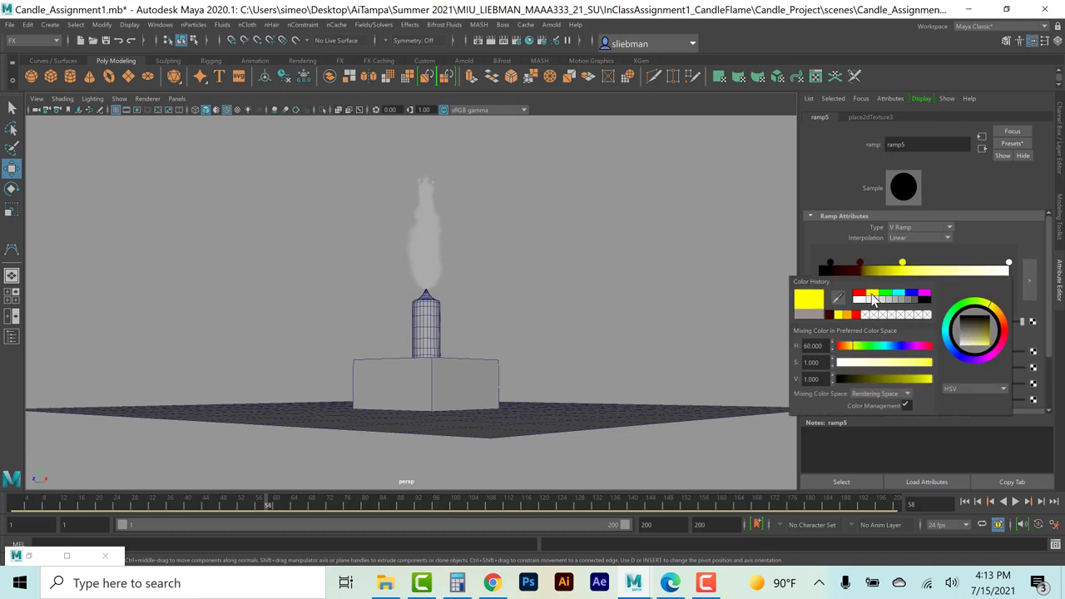
pyautogui.moveTo(849, 380); pyautogui.dragTo(863, 380)
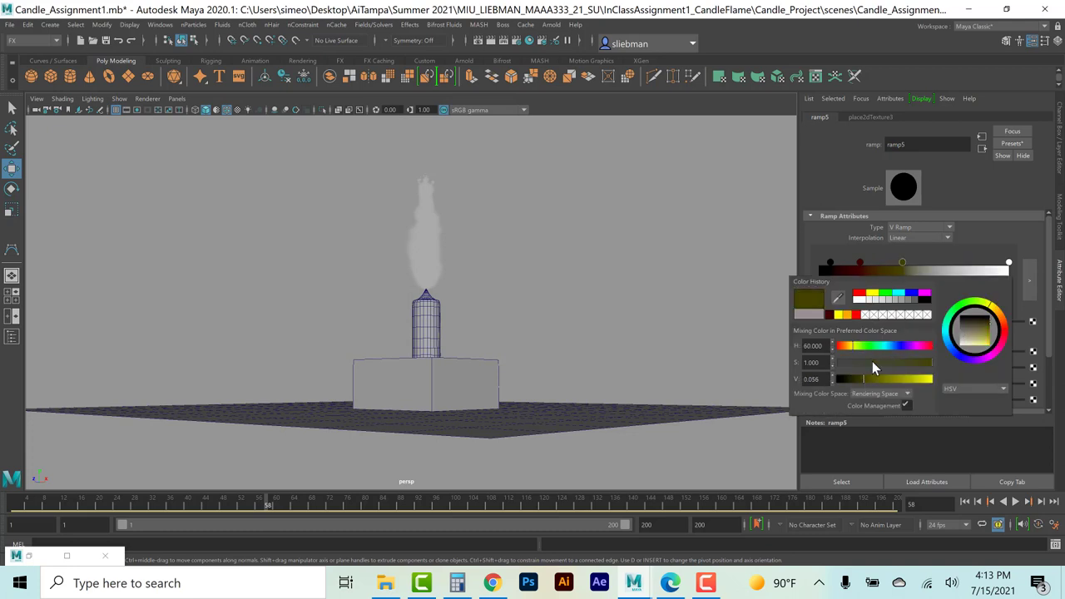
# Replace the incandescence ramp's white end stop with a new black stop positioned at about 0.74.
pyautogui.click(947, 277)
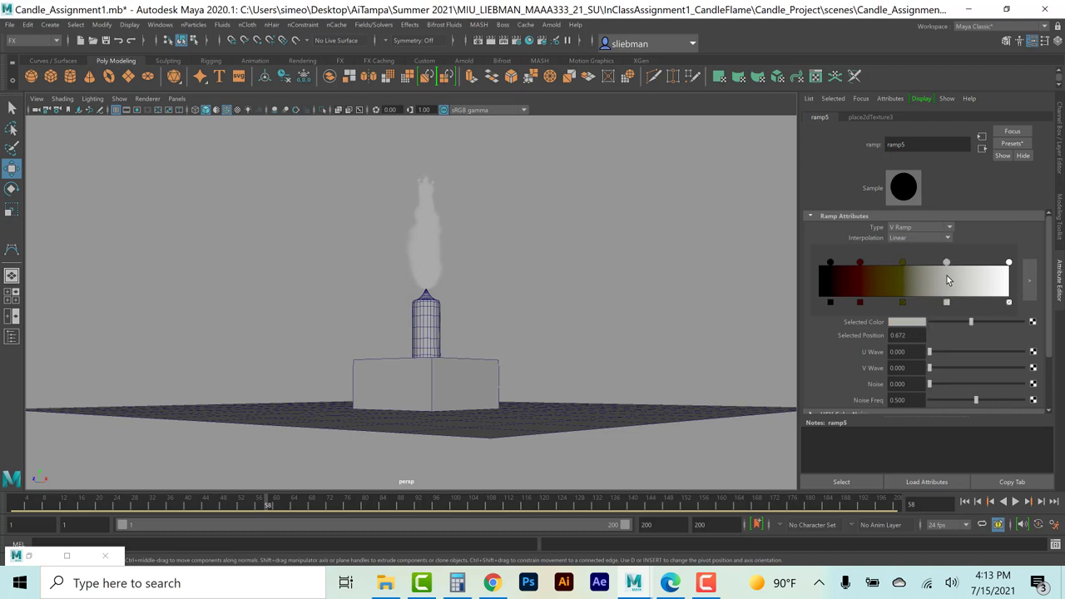
pyautogui.moveTo(948, 324); pyautogui.dragTo(929, 325)
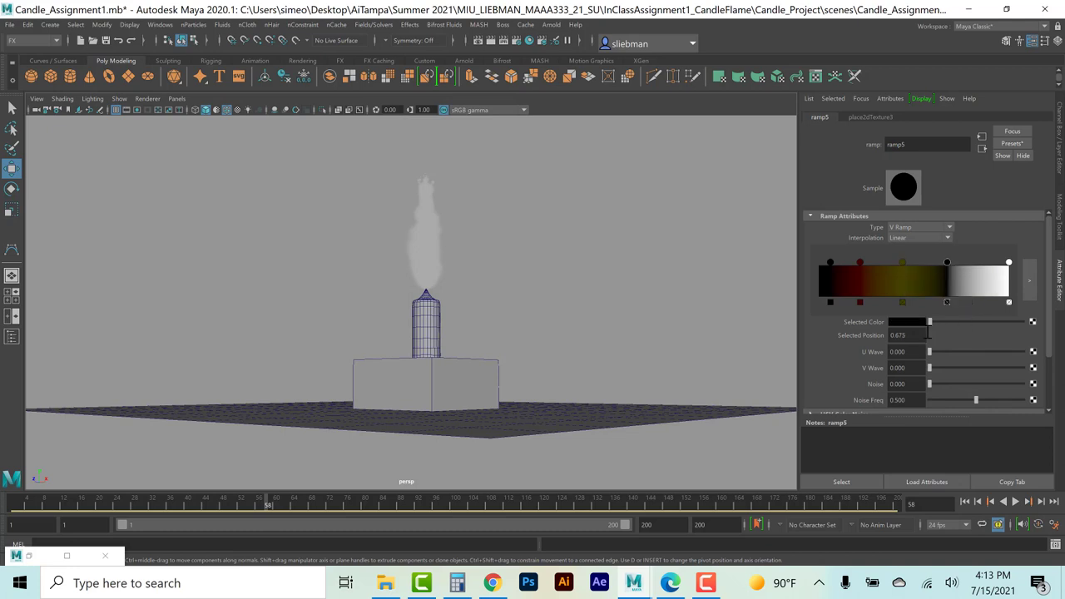
pyautogui.click(1009, 303)
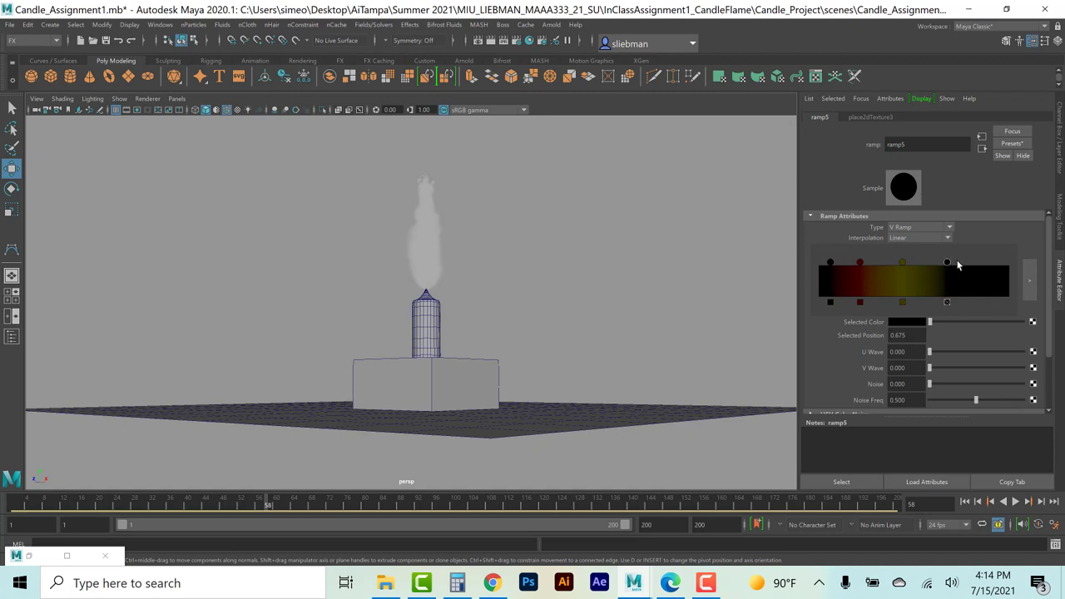
pyautogui.moveTo(948, 263); pyautogui.dragTo(960, 264)
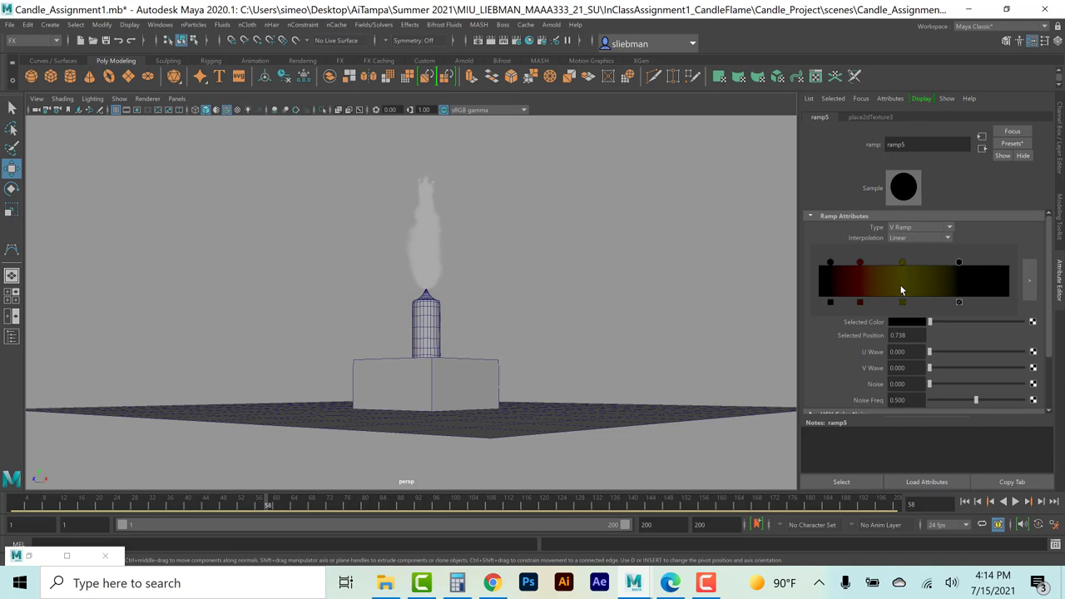
# Return to the FlameSG material and set its Glow Intensity to 0.4, as given in the PDF tutorial.
pyautogui.click(982, 148)
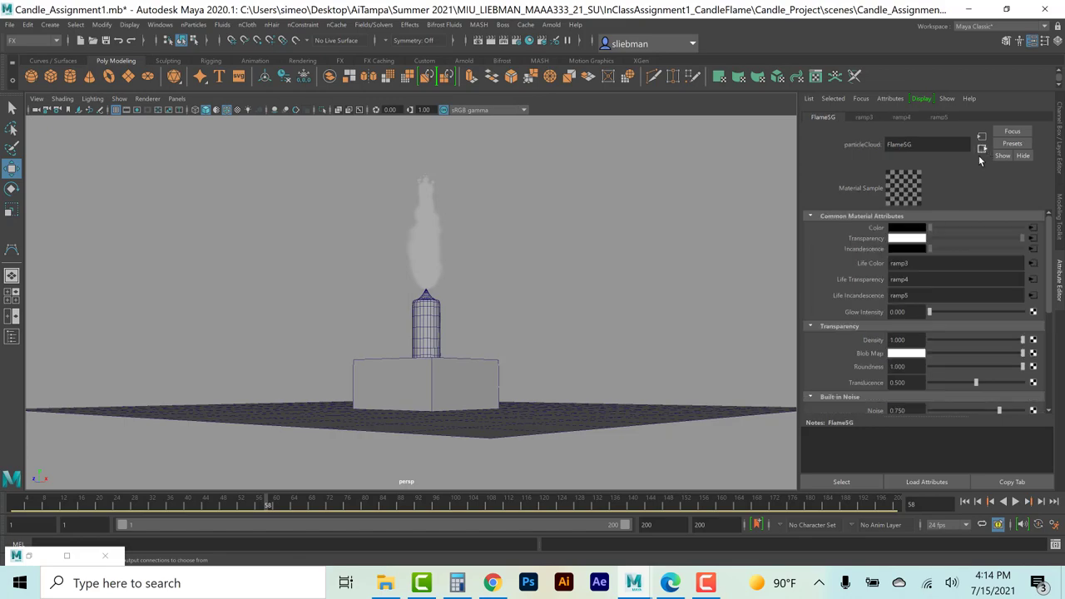
pyautogui.click(669, 582)
pyautogui.scroll(-3, 475, 432)
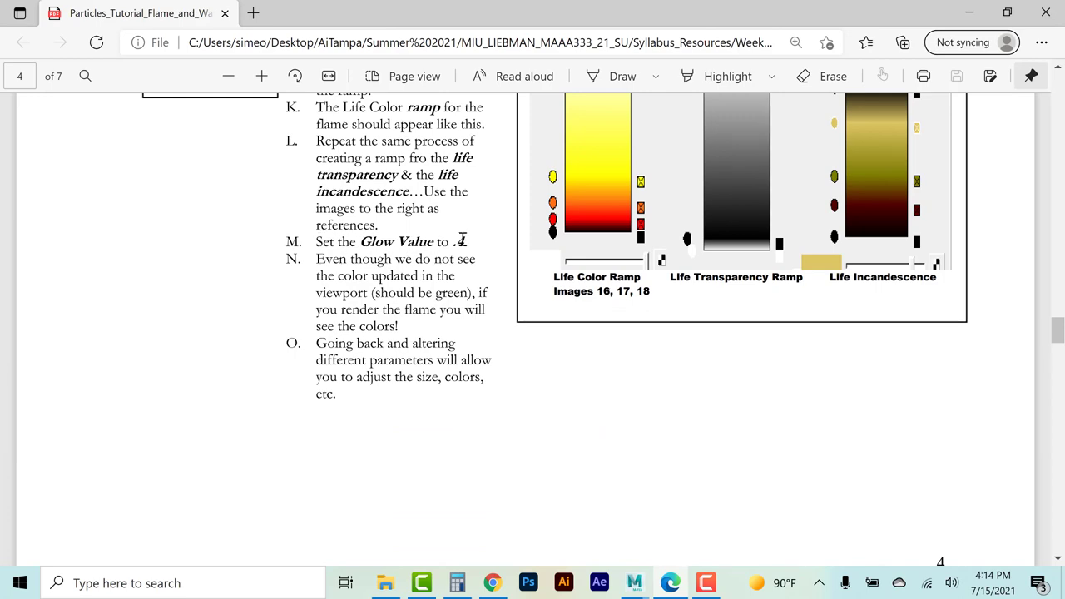
pyautogui.click(634, 582)
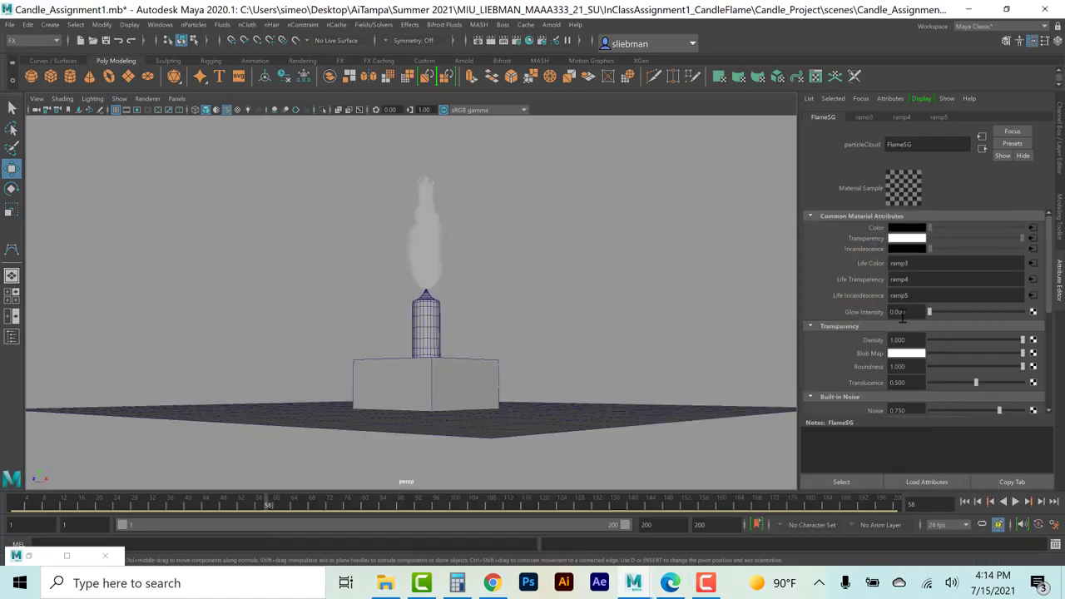
pyautogui.moveTo(907, 315); pyautogui.dragTo(886, 315)
pyautogui.press('Return')
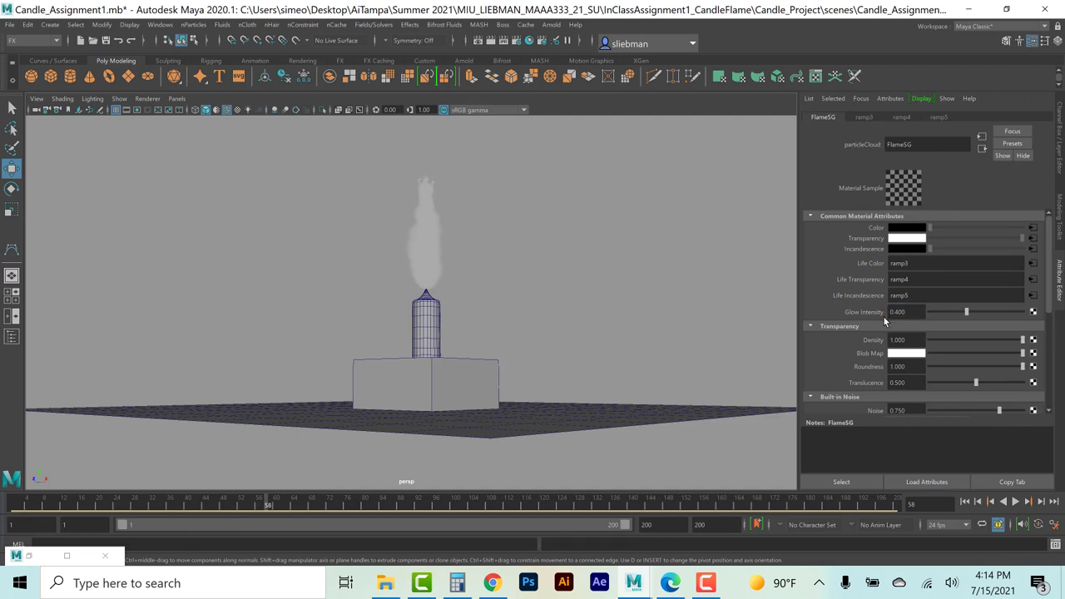
# Rewind the timeline to frame 1 and play back the flame animation.
pyautogui.click(965, 502)
pyautogui.click(977, 501)
pyautogui.click(1015, 501)
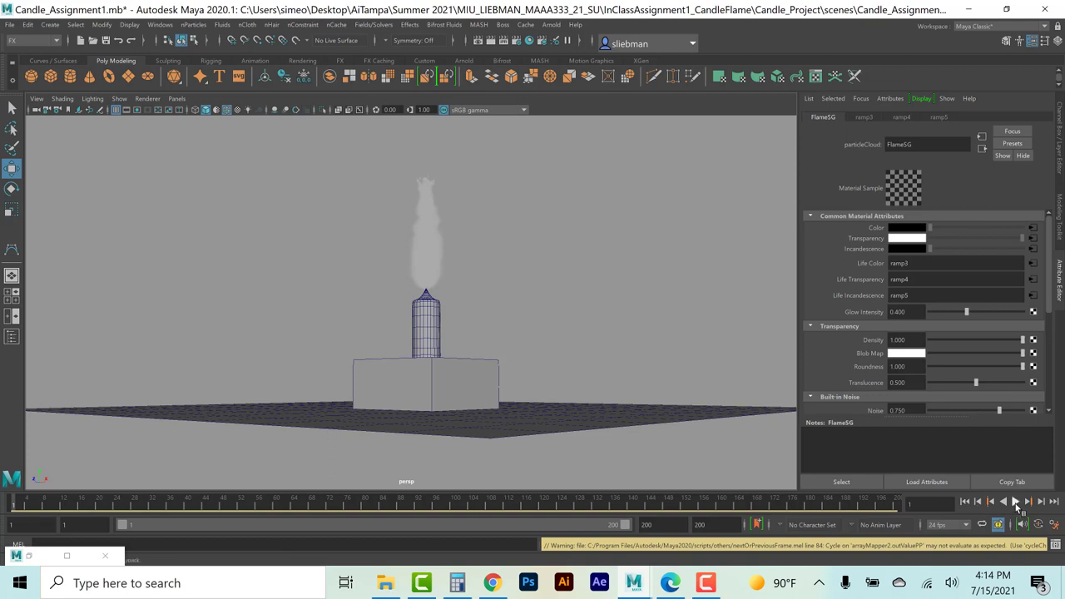
# Deselect everything, preview the viewport with scene lighting and switch back to the default lighting.
pyautogui.click(534, 223)
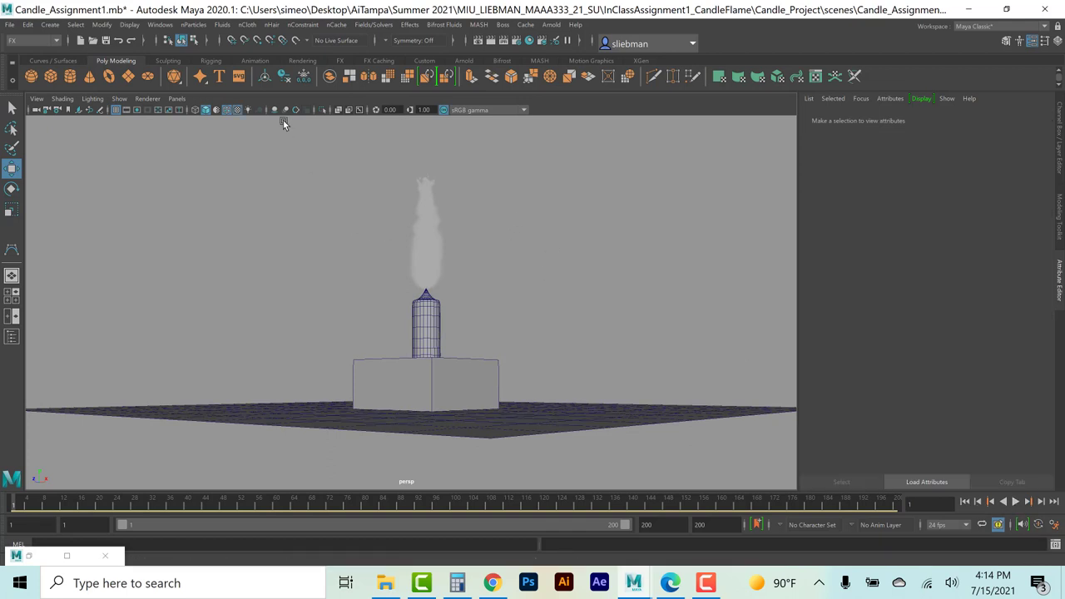
pyautogui.click(248, 111)
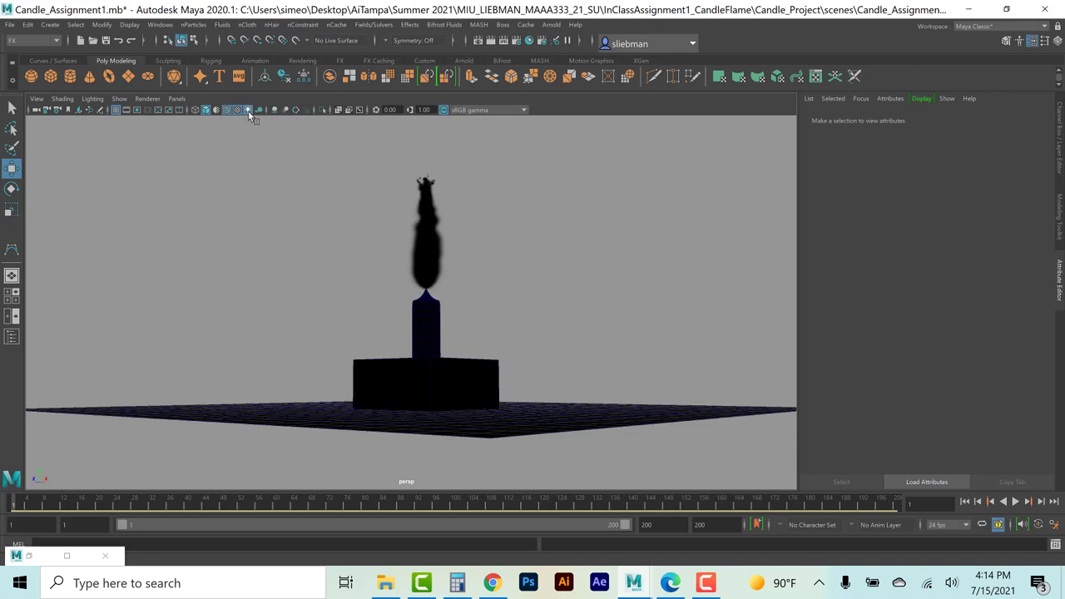
pyautogui.click(245, 110)
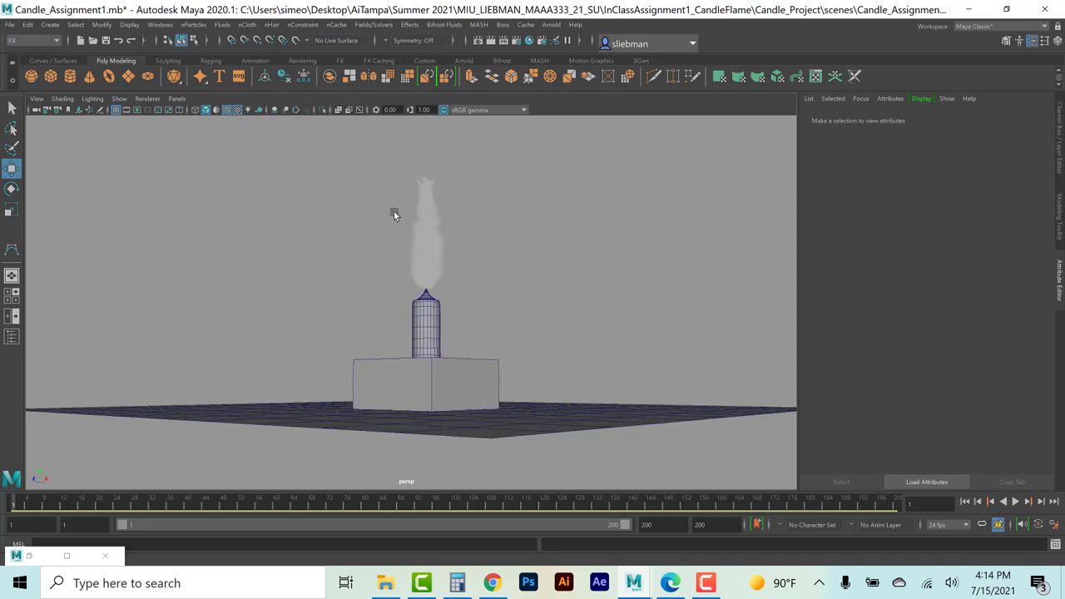
# Select the flame particles, play the animation to about frame 122 and test-render that frame.
pyautogui.moveTo(394, 215); pyautogui.dragTo(558, 215)
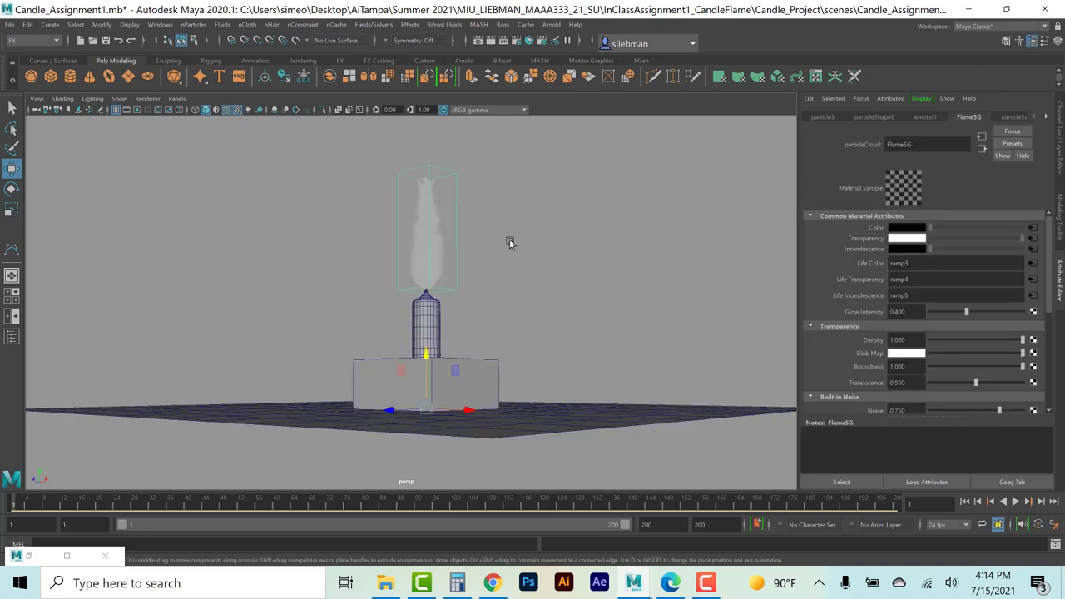
pyautogui.click(1017, 502)
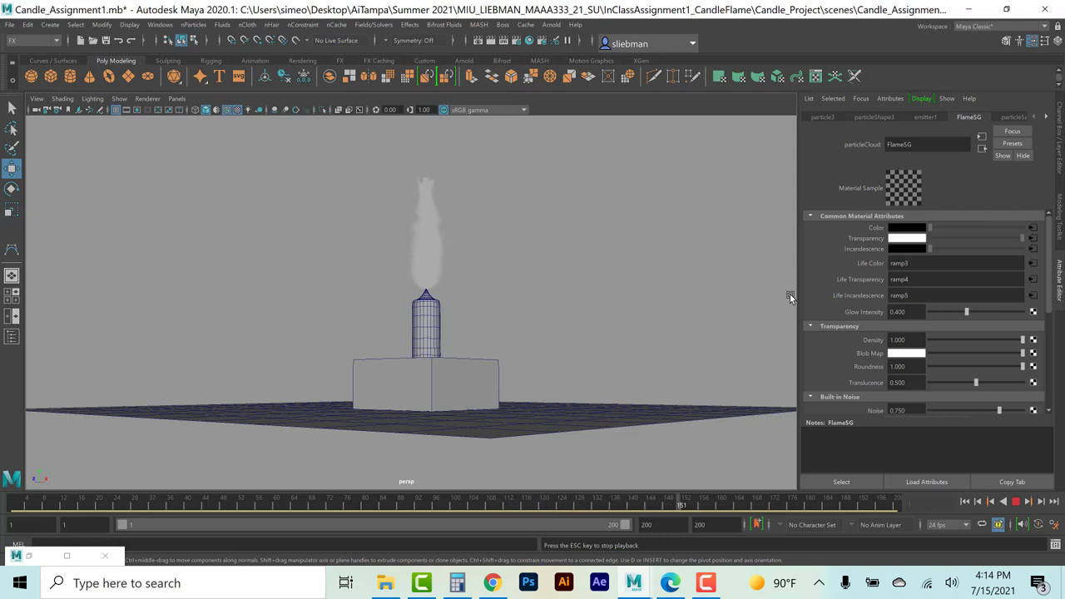
pyautogui.click(1015, 501)
pyautogui.click(492, 40)
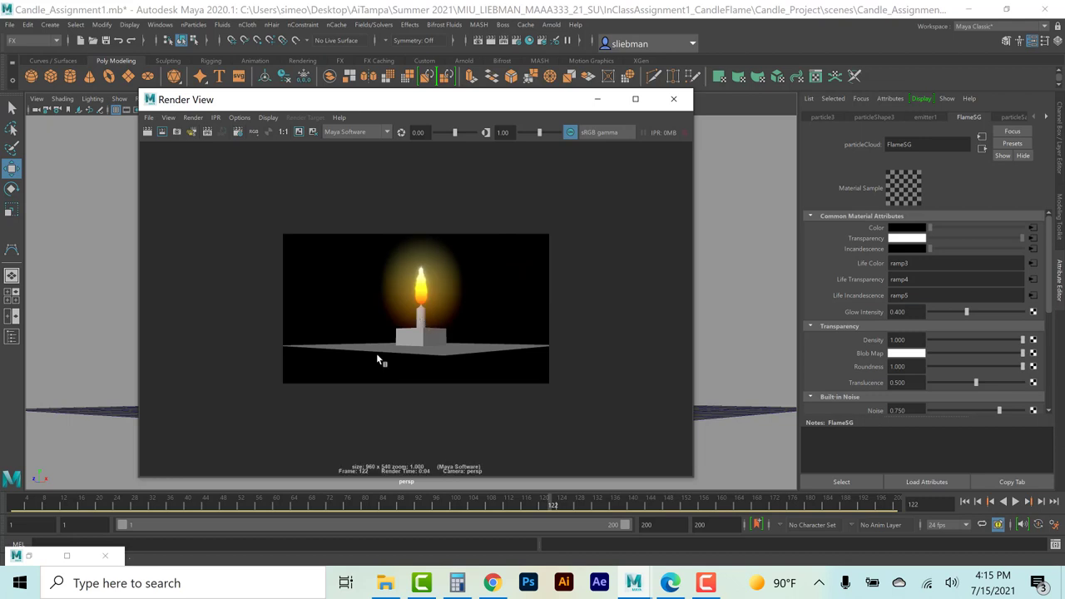
pyautogui.click(676, 99)
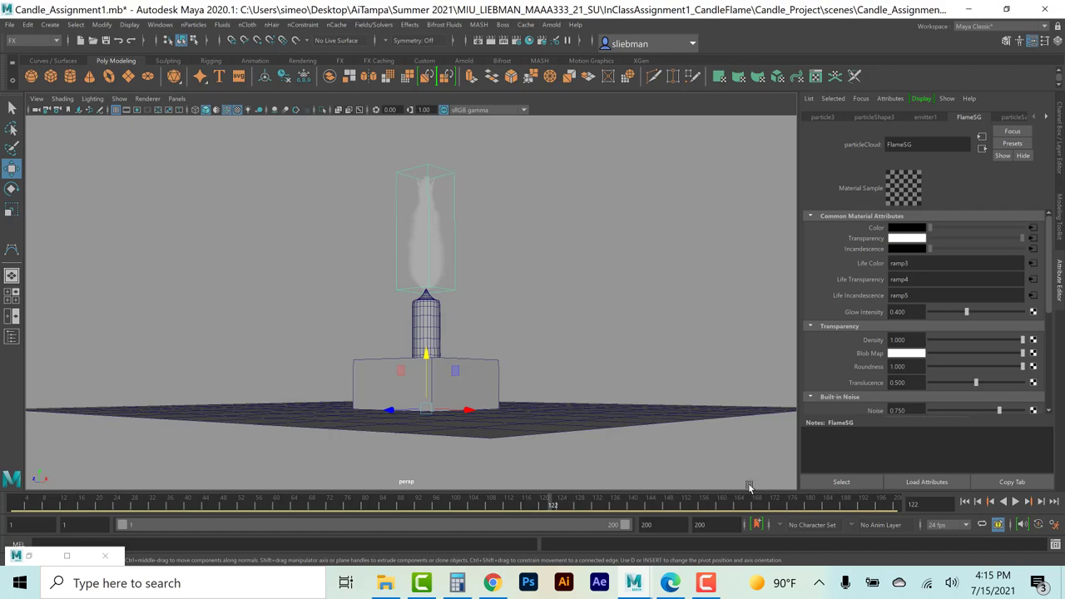
# Look through the PDF tutorial's waterfall section and return to the flame material instructions on page 4.
pyautogui.click(670, 582)
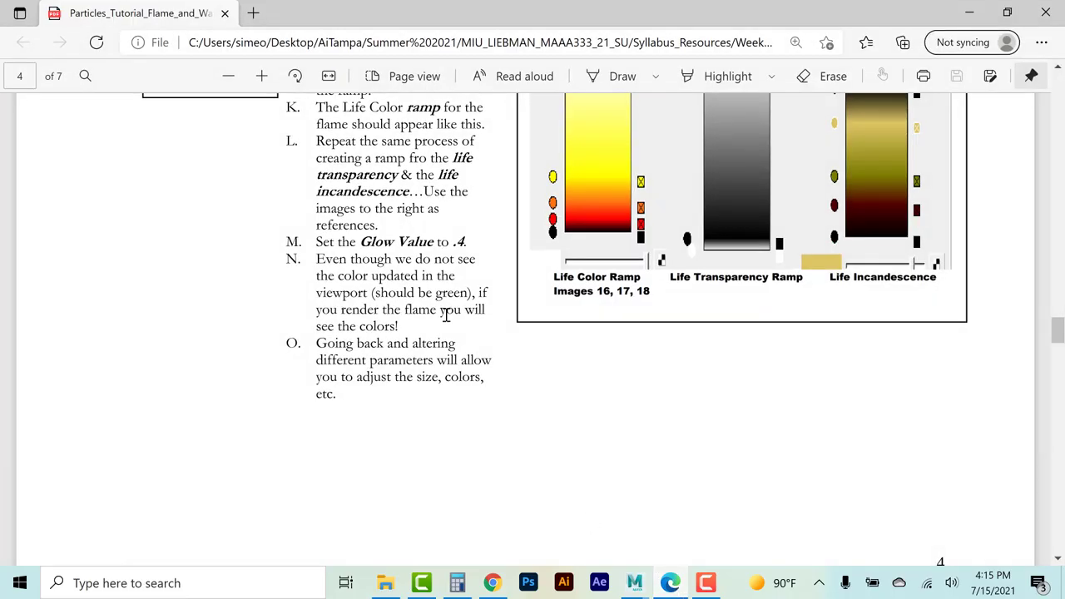
pyautogui.scroll(-6, 399, 325)
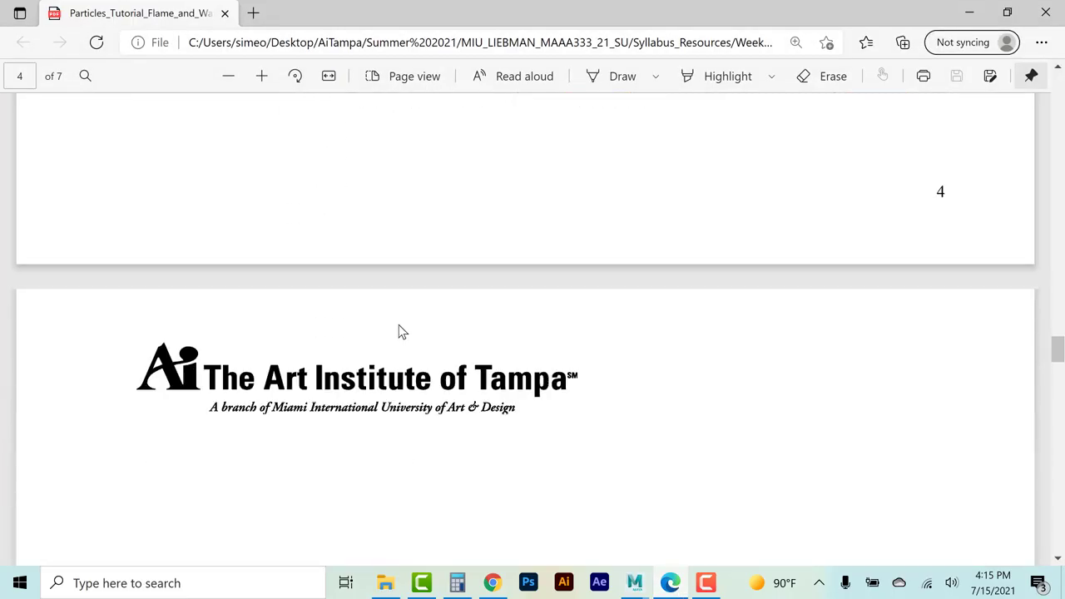
pyautogui.scroll(-4, 388, 281)
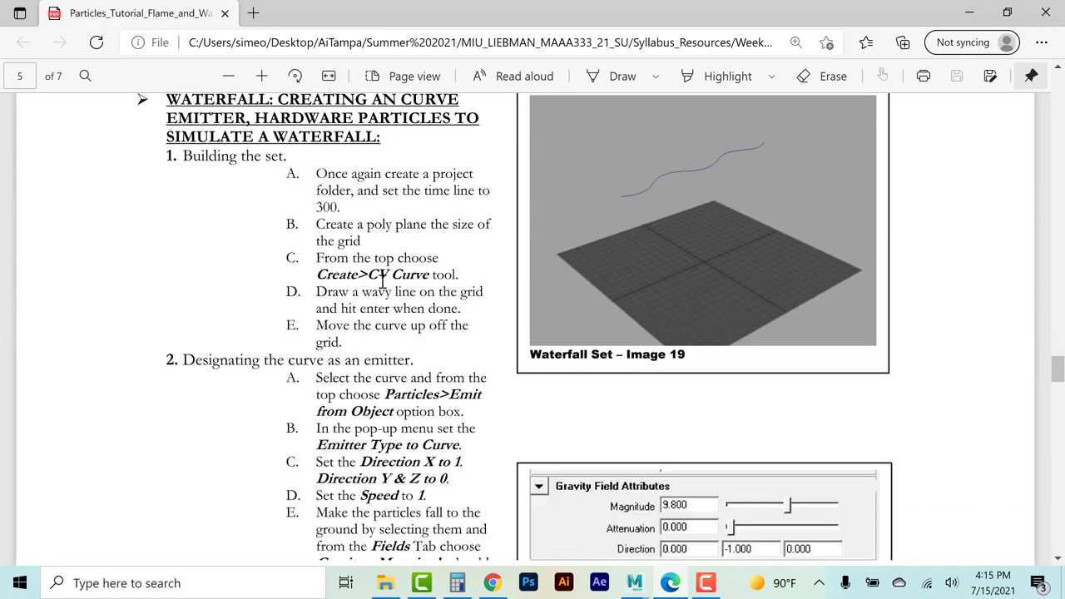
pyautogui.scroll(8, 387, 282)
pyautogui.scroll(5, 386, 283)
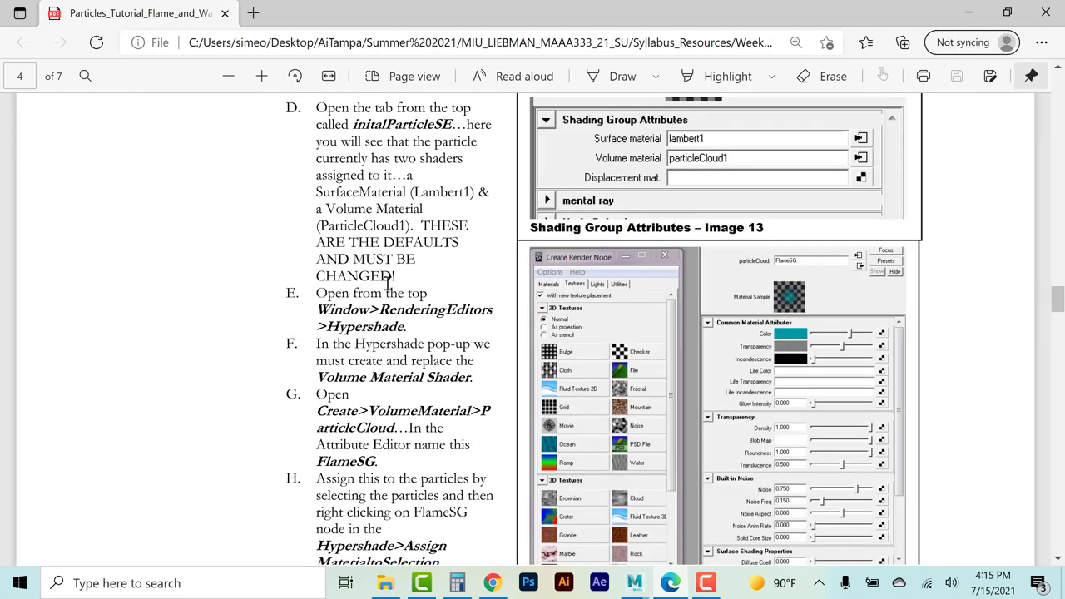
# Read through the PDF tutorial's waterfall section to the last page, close the document and return to the Maya scene.
pyautogui.scroll(-5, 386, 287)
pyautogui.scroll(-5, 385, 289)
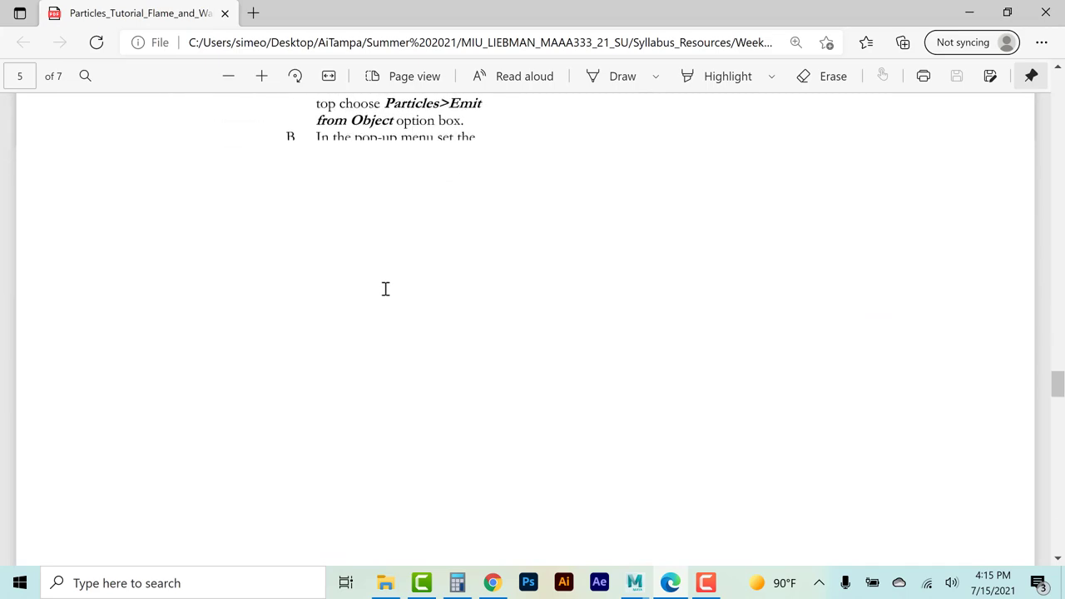
pyautogui.scroll(-5, 385, 289)
pyautogui.scroll(8, 386, 289)
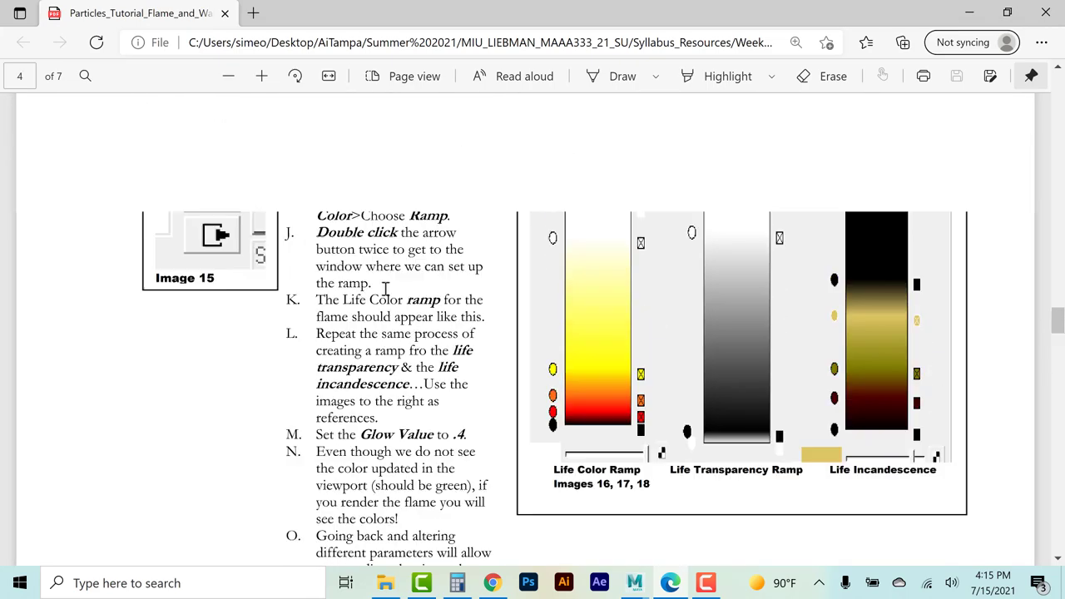
pyautogui.scroll(3, 385, 289)
pyautogui.scroll(-8, 386, 289)
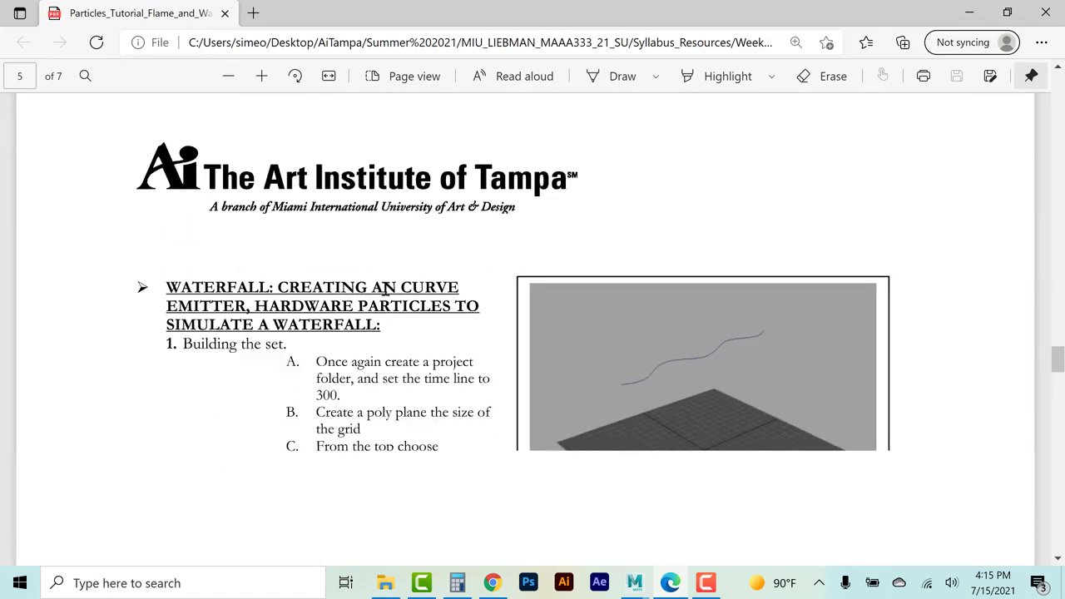
pyautogui.scroll(-10, 385, 289)
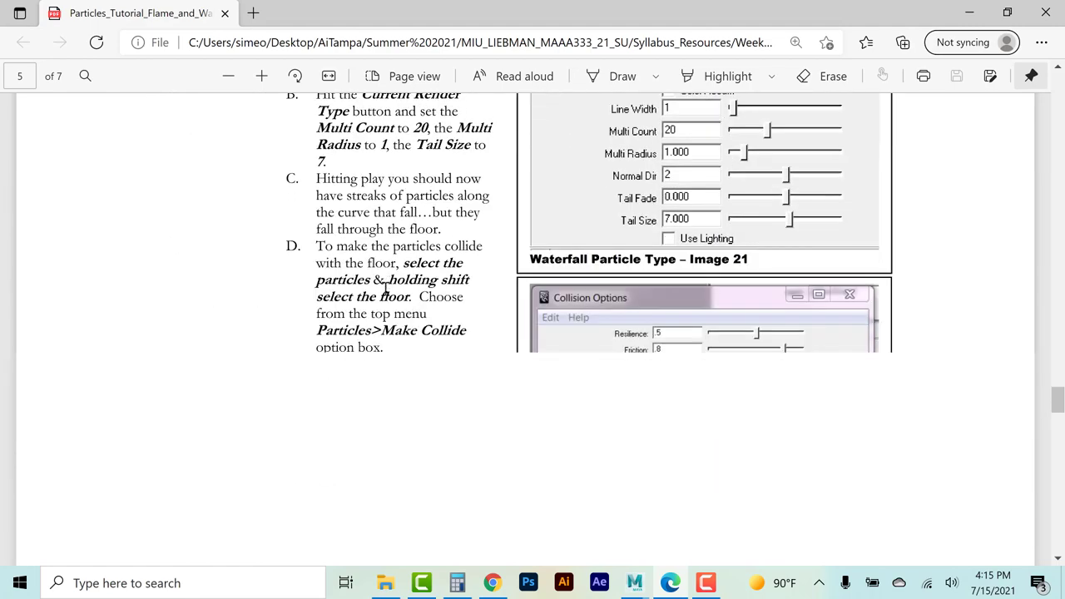
pyautogui.scroll(-12, 386, 288)
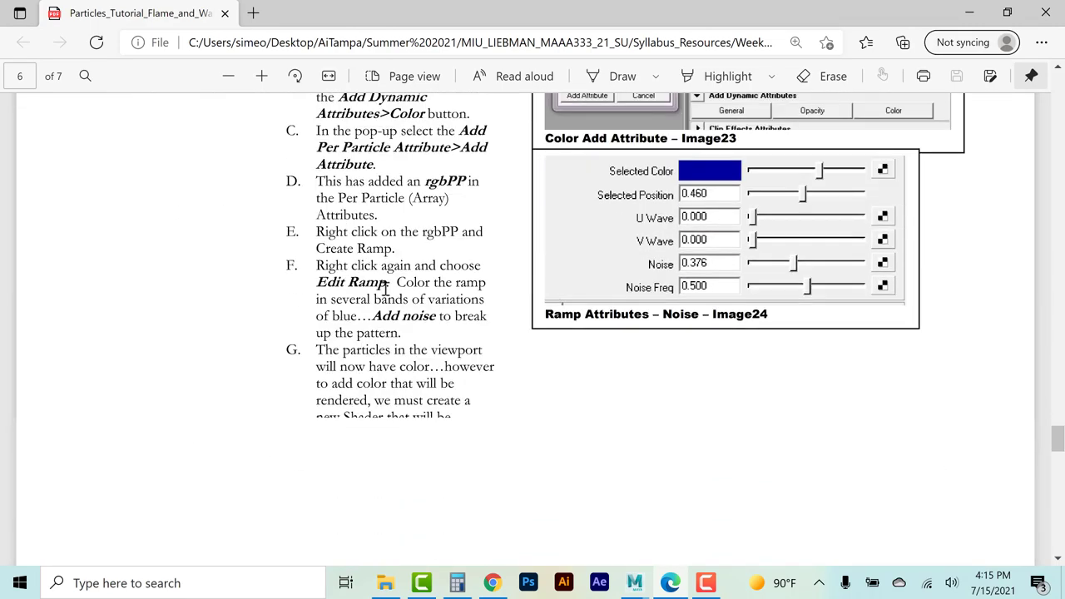
pyautogui.scroll(-10, 385, 289)
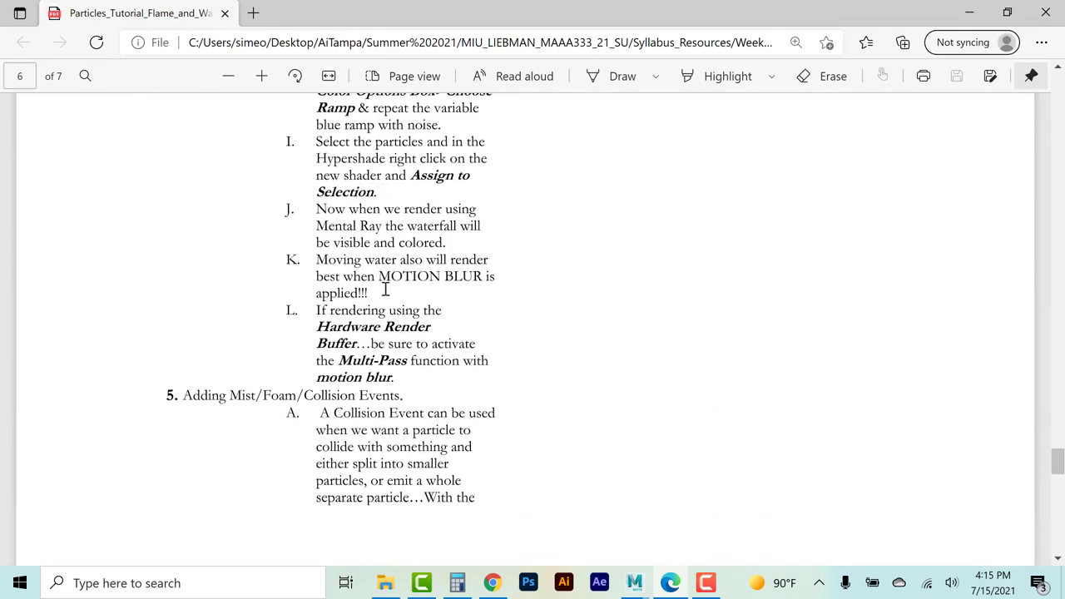
pyautogui.scroll(-12, 385, 288)
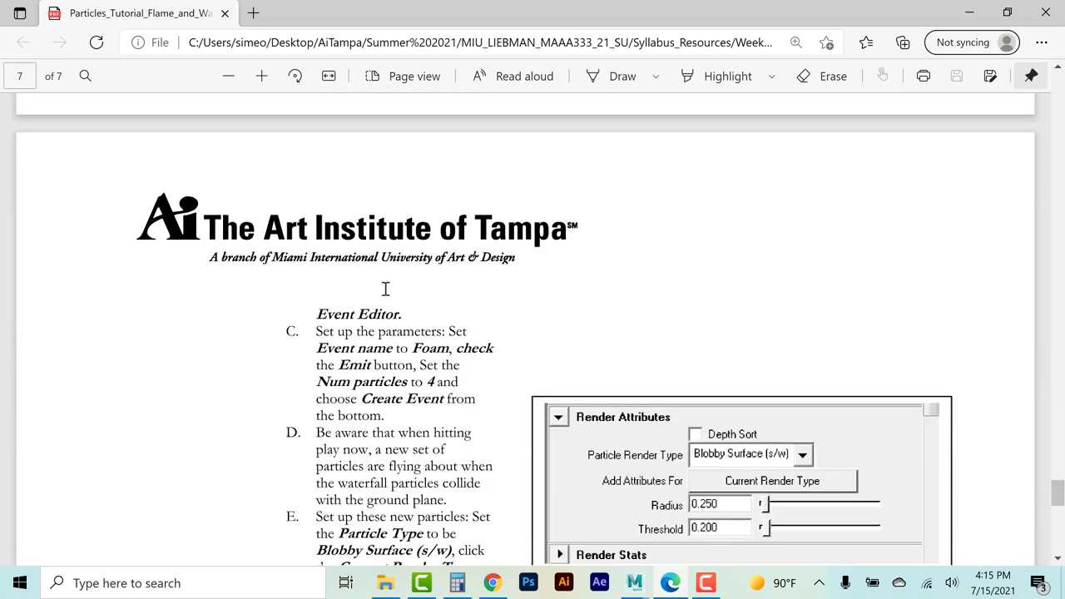
pyautogui.scroll(-11, 385, 289)
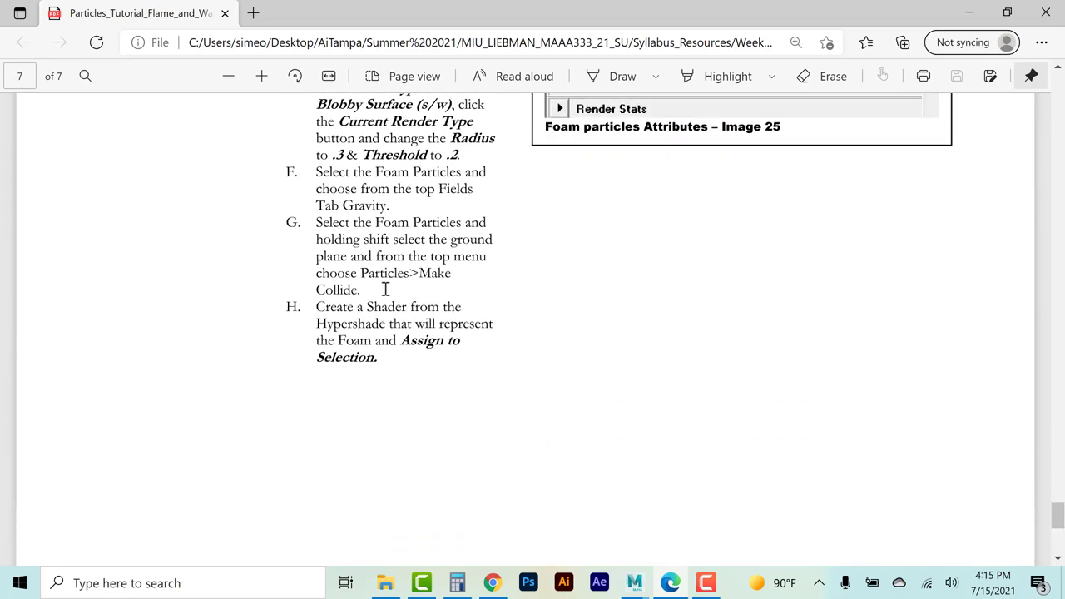
pyautogui.scroll(-6, 385, 288)
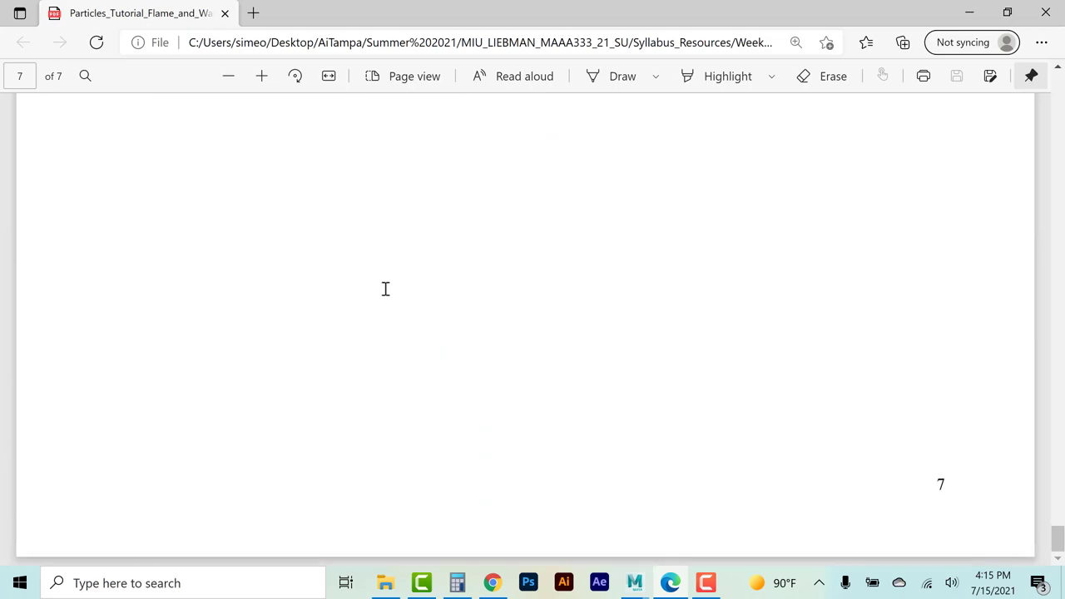
pyautogui.click(1046, 13)
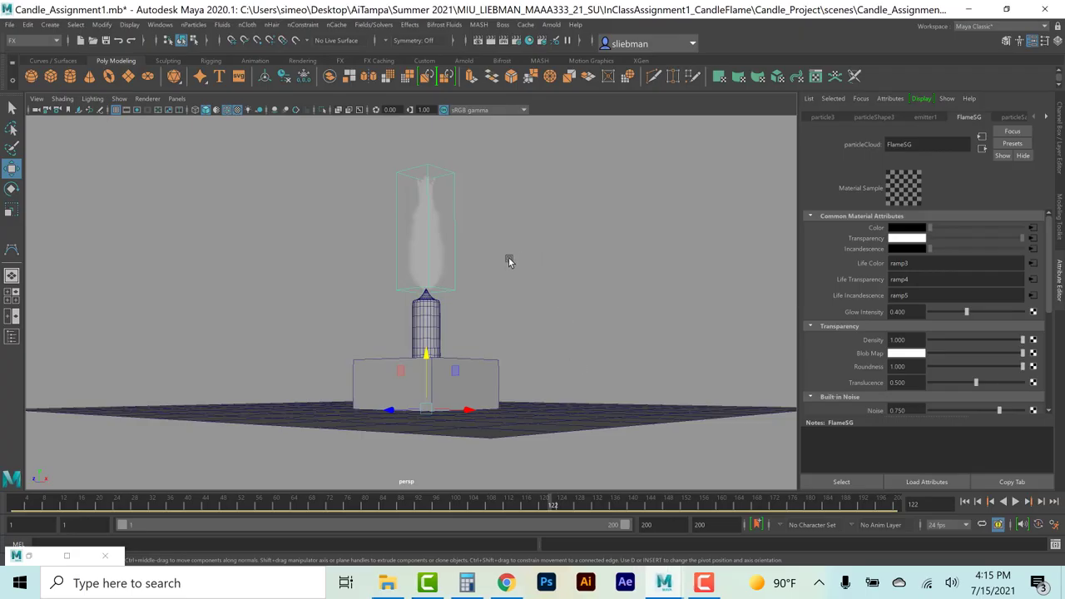
# Deselect everything, switch to the Modeling menu set, create a point light and raise it to just above the flame's tip.
pyautogui.moveTo(508, 257)
pyautogui.keyDown('alt'); pyautogui.mouseDown()
pyautogui.moveTo(518, 273)
pyautogui.moveTo(521, 266)
pyautogui.mouseUp(); pyautogui.keyUp('alt')
pyautogui.click(528, 233)
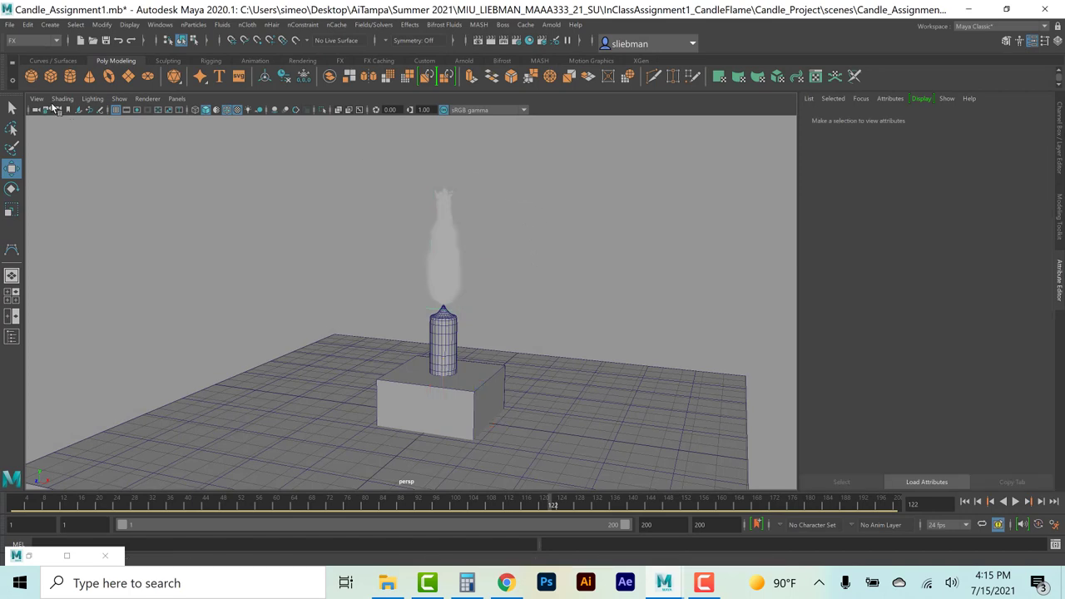
pyautogui.click(55, 40)
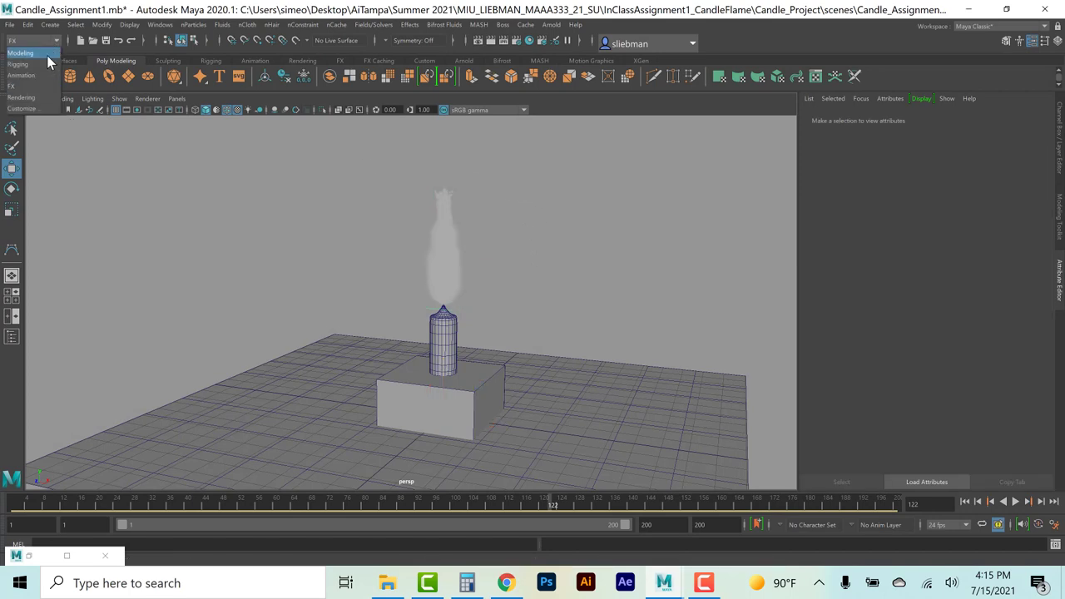
pyautogui.press('Escape')
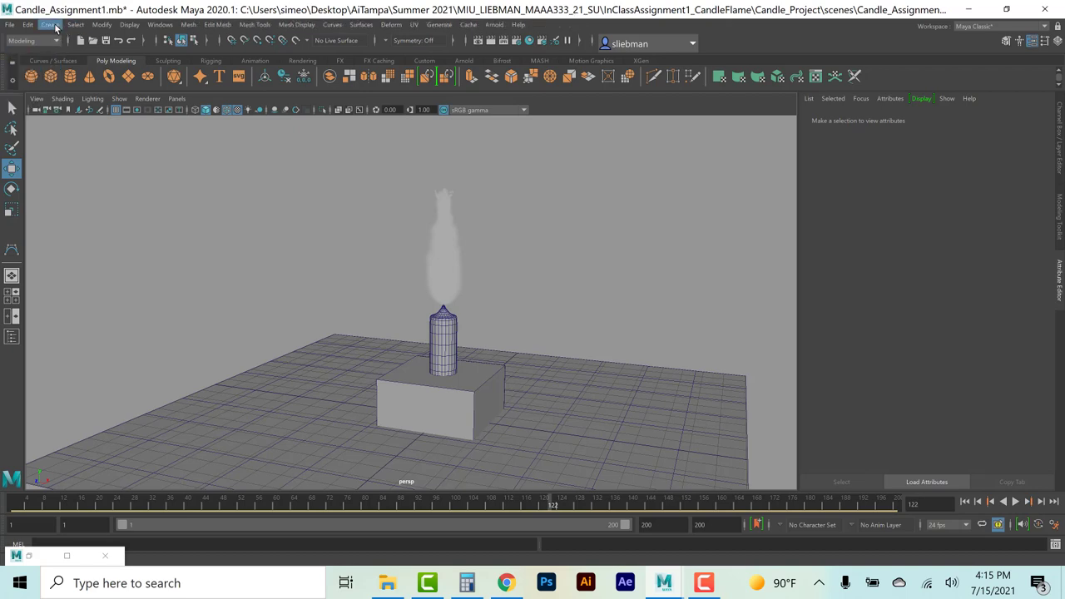
pyautogui.click(50, 24)
pyautogui.moveTo(71, 89)
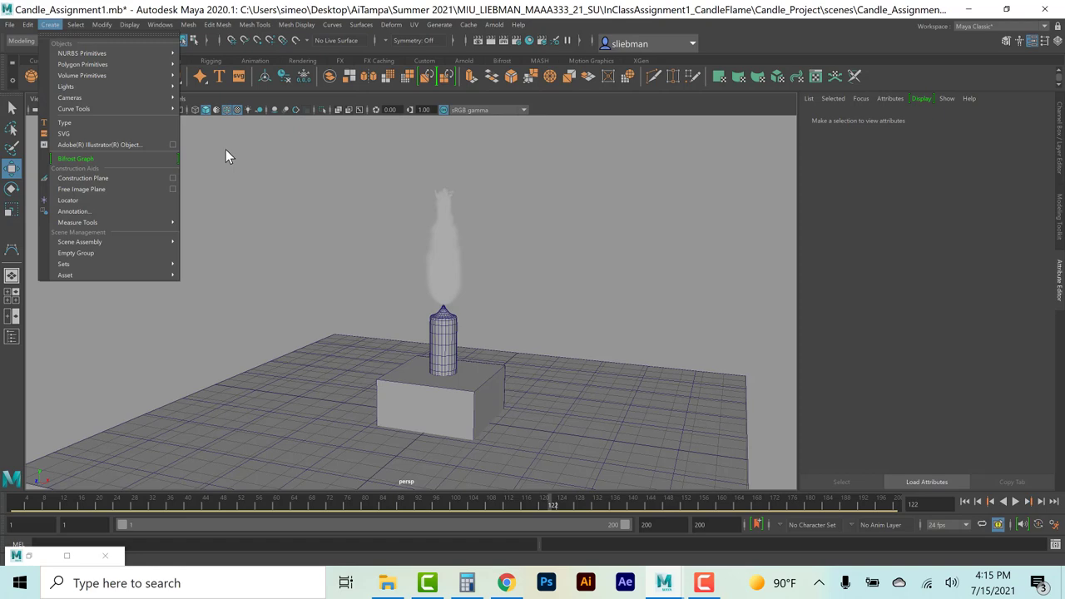
pyautogui.moveTo(120, 86)
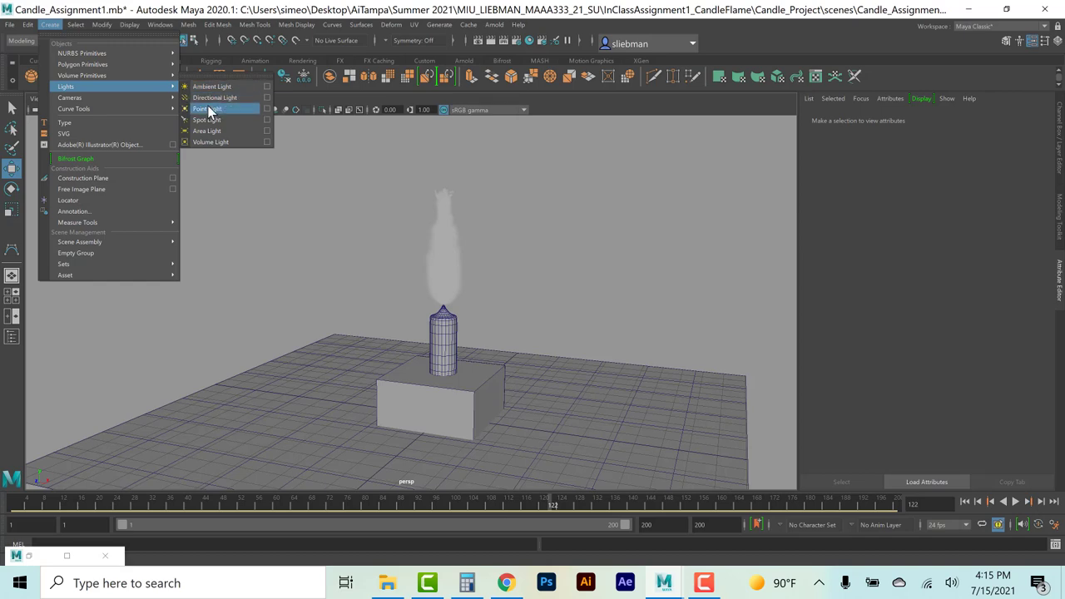
pyautogui.click(208, 109)
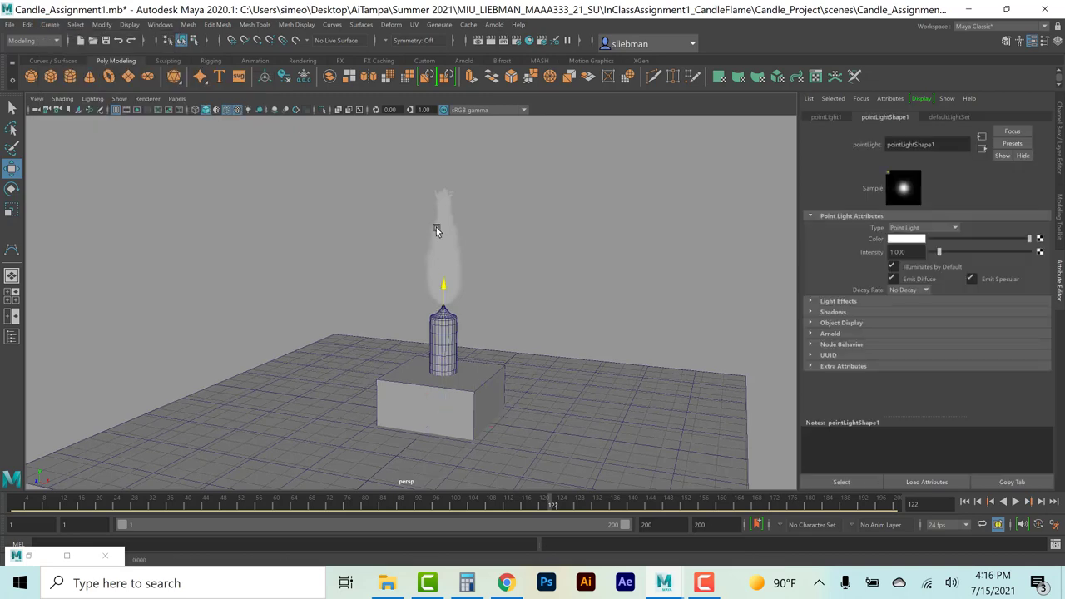
pyautogui.moveTo(436, 230); pyautogui.dragTo(429, 121)
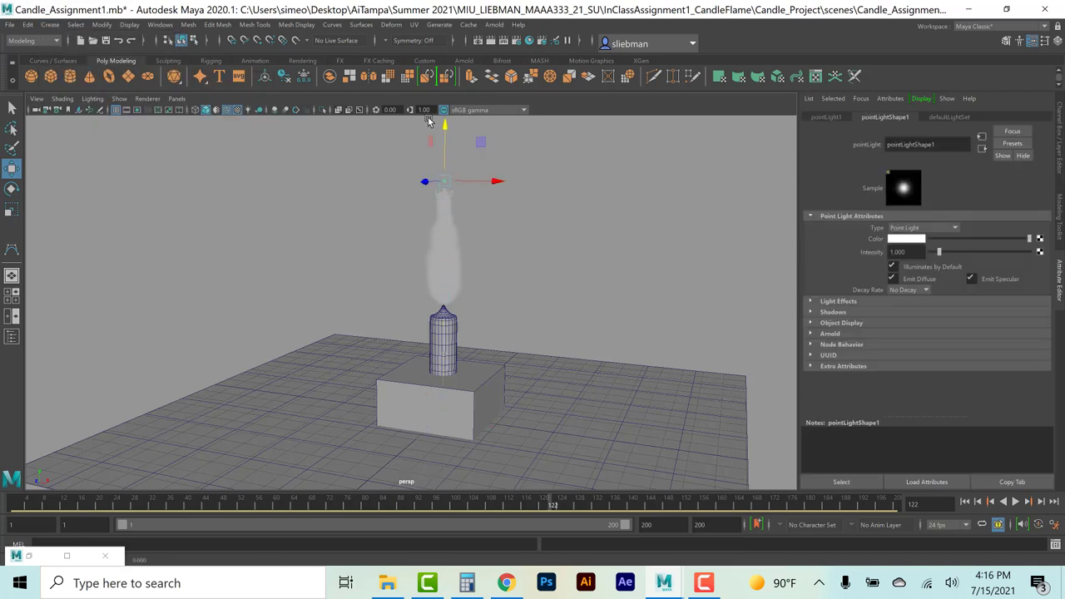
# Change the point light's color to a pale warm orange.
pyautogui.click(905, 242)
pyautogui.moveTo(877, 283); pyautogui.dragTo(893, 282)
pyautogui.moveTo(1008, 234); pyautogui.dragTo(1004, 236)
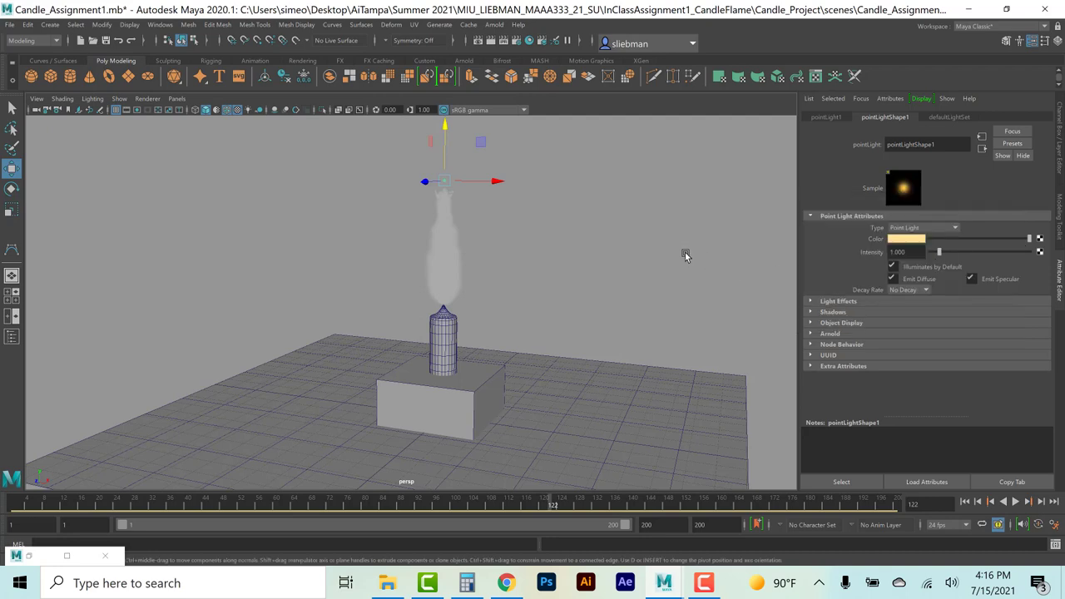
# Deselect the light, test-render frame 122 in Maya Software and minimize the rendered view.
pyautogui.click(681, 254)
pyautogui.click(491, 42)
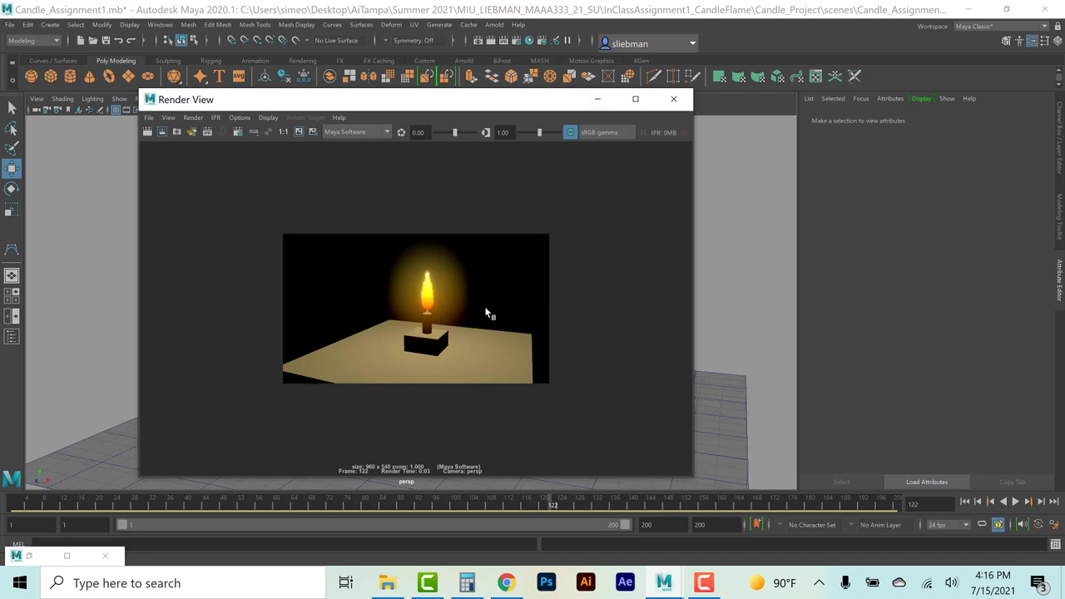
pyautogui.click(601, 101)
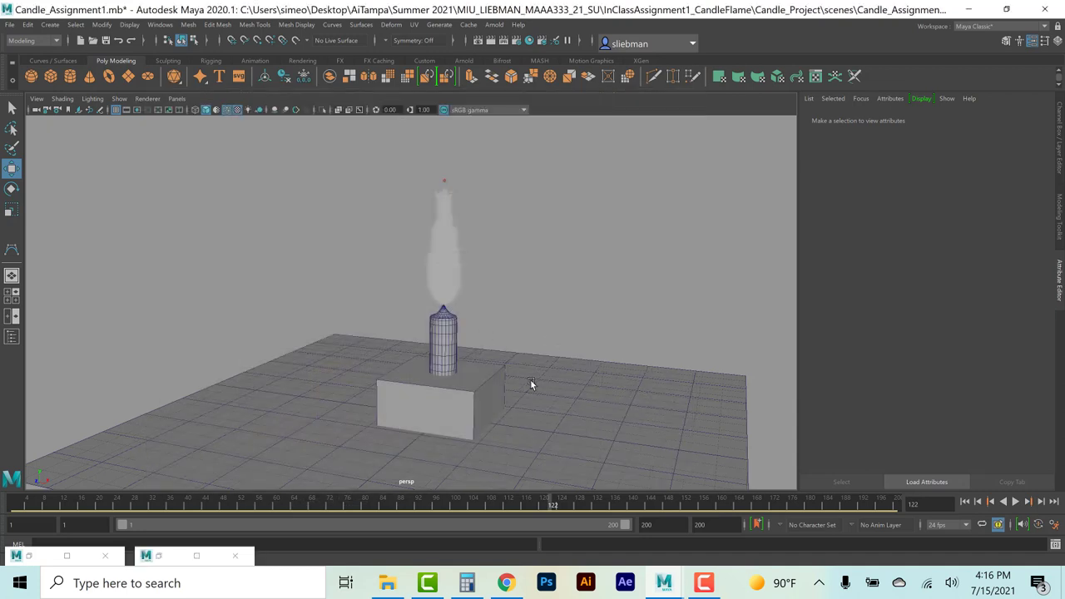
# Select the flame particles, switch to the FX menu set and add an Air field to them.
pyautogui.click(478, 401)
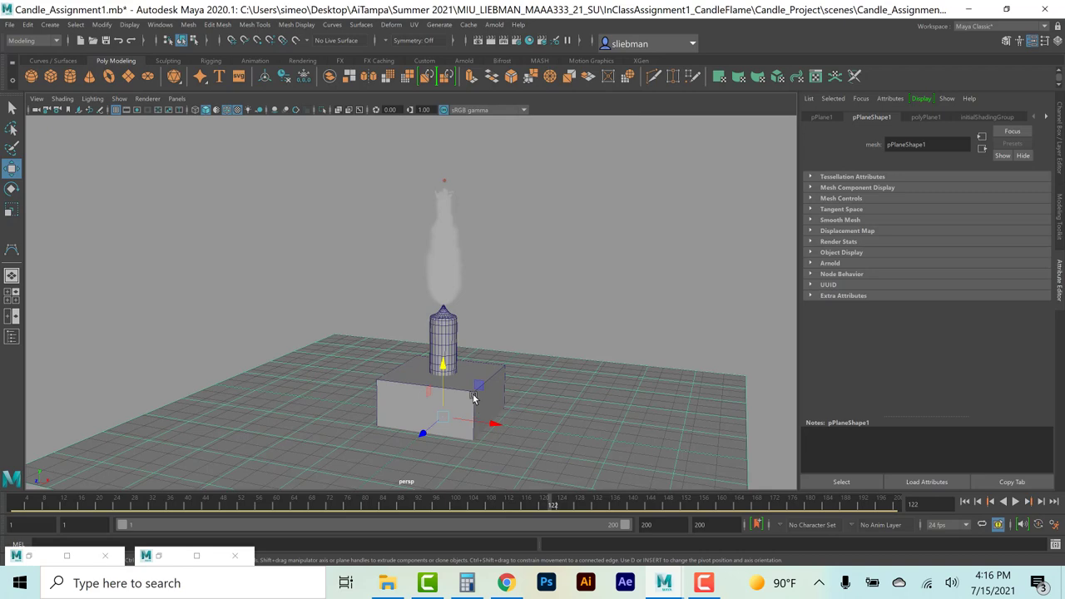
pyautogui.click(452, 341)
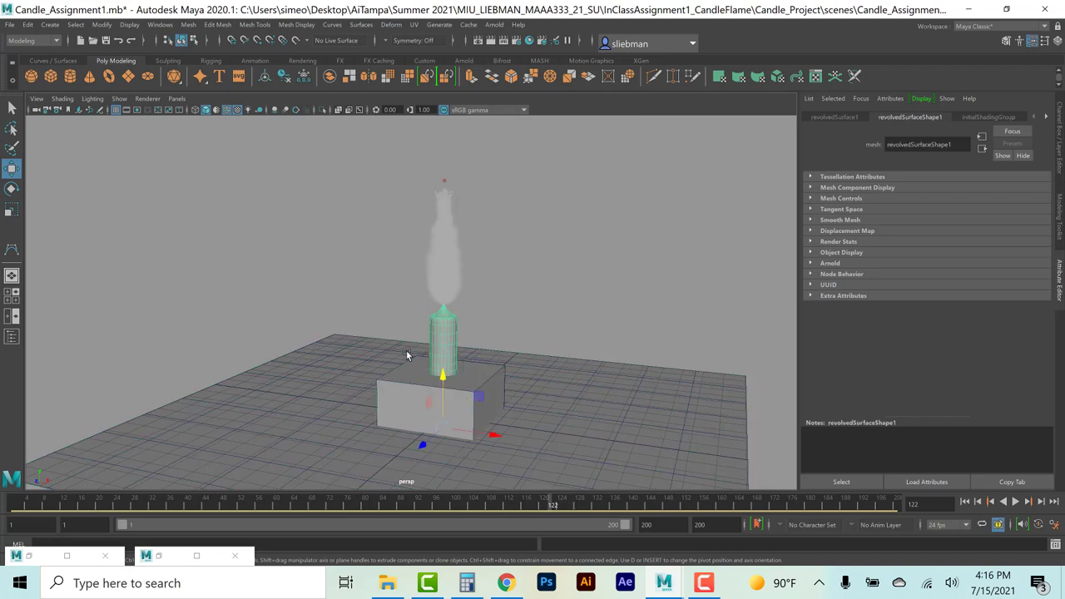
pyautogui.click(431, 240)
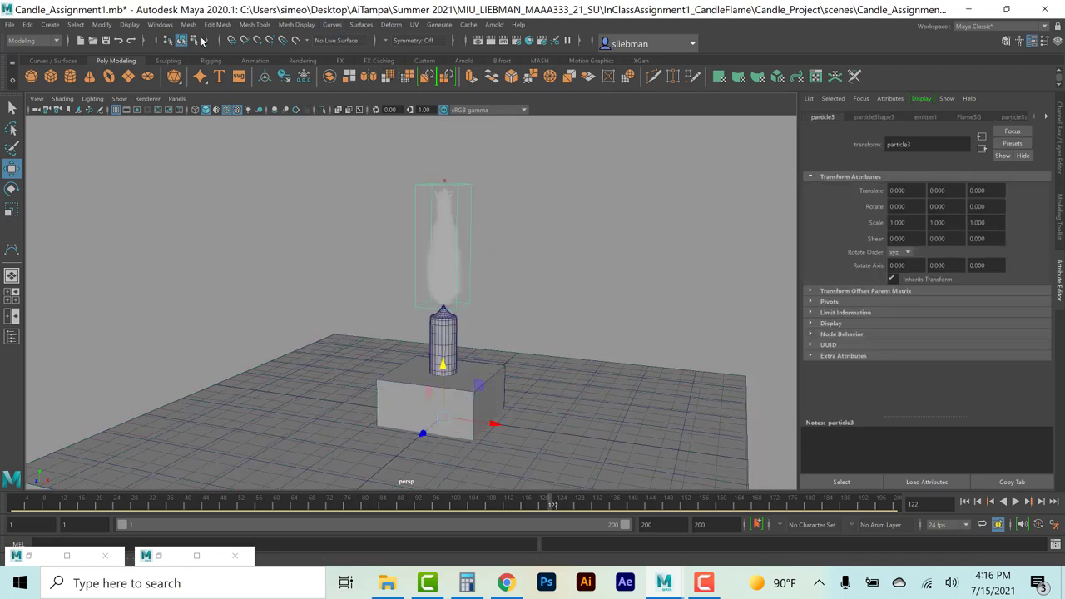
pyautogui.click(53, 42)
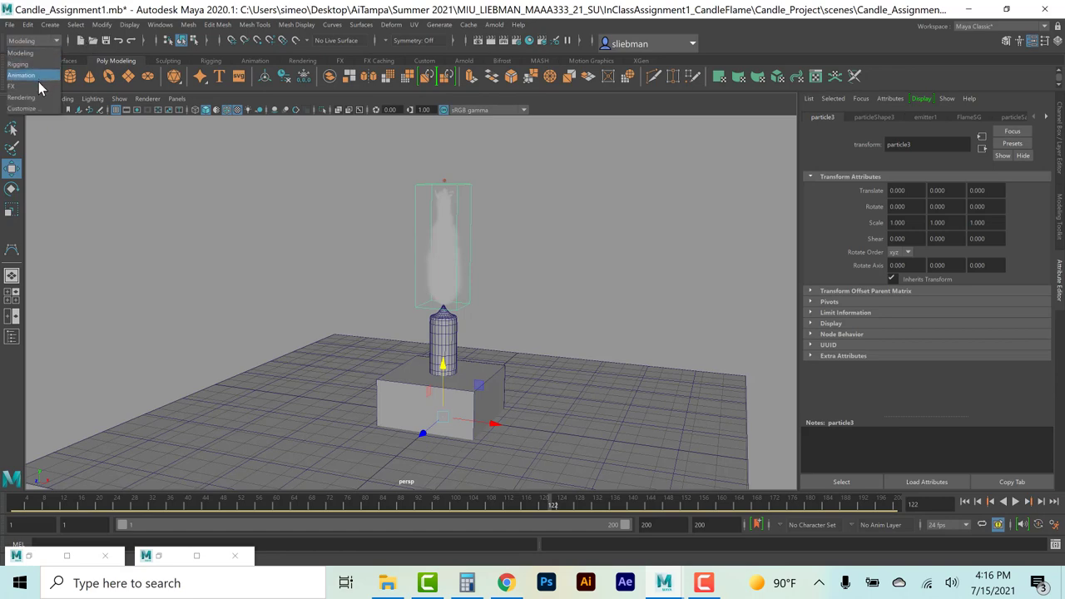
pyautogui.click(38, 85)
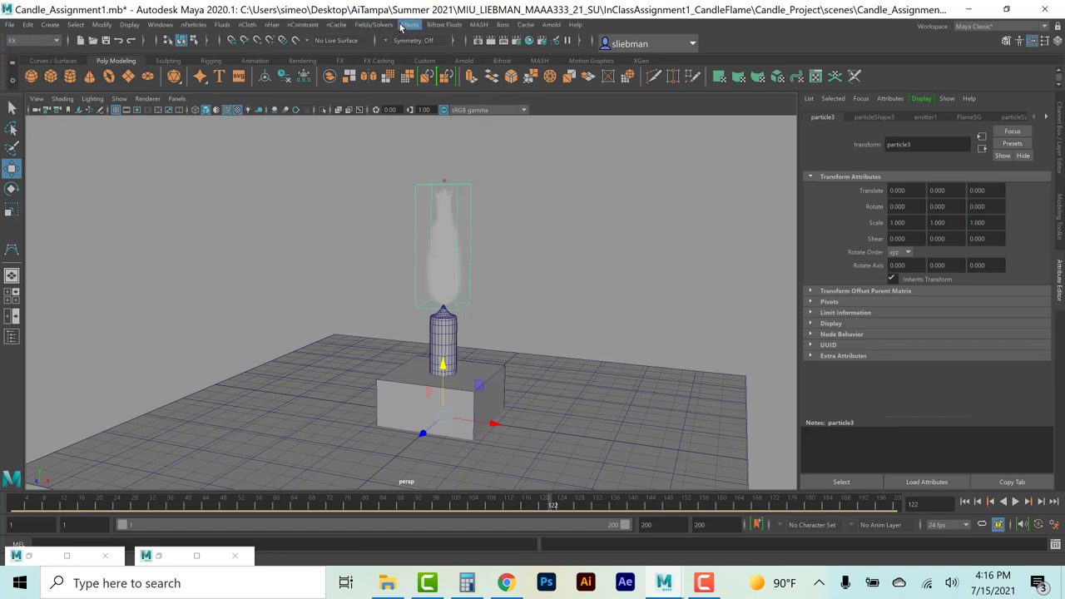
pyautogui.click(390, 27)
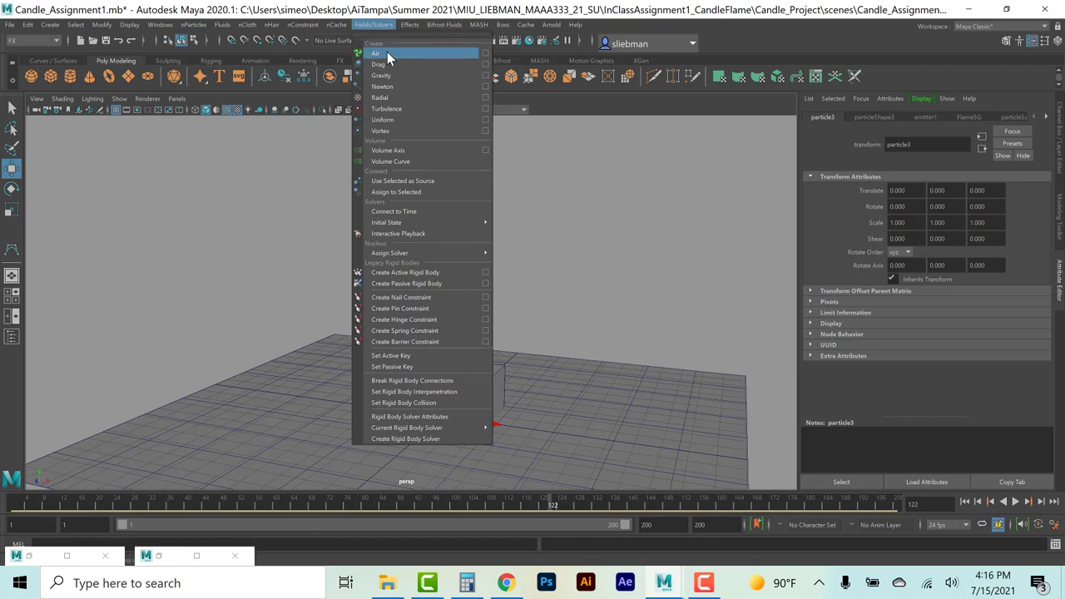
pyautogui.click(386, 53)
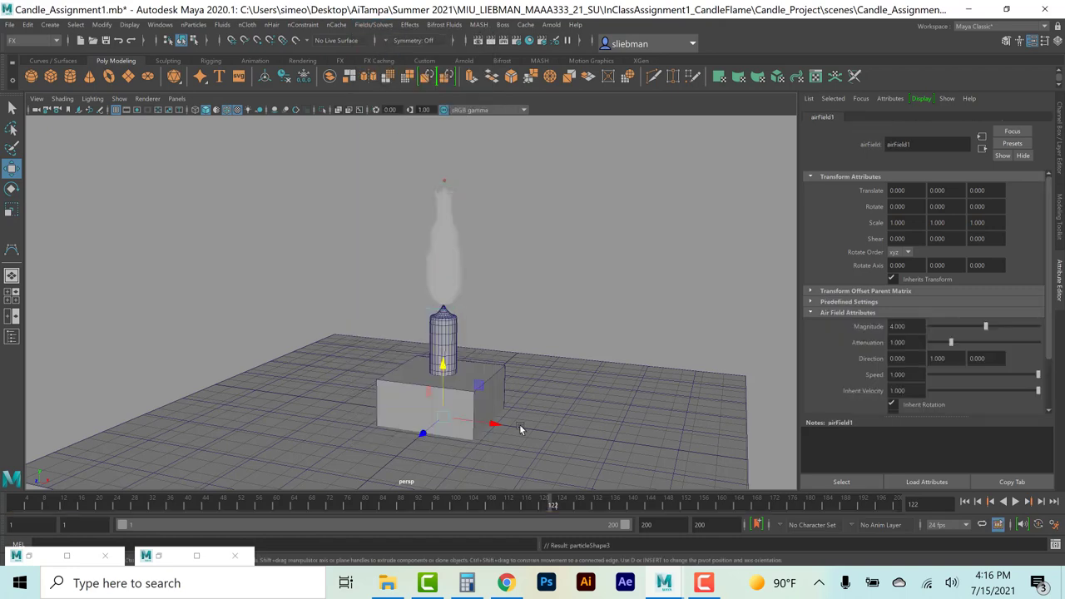
# Move the air field beside the flame to about X -3.02, Y 7.34 and set its magnitude to about 6.32.
pyautogui.moveTo(445, 368); pyautogui.dragTo(444, 193)
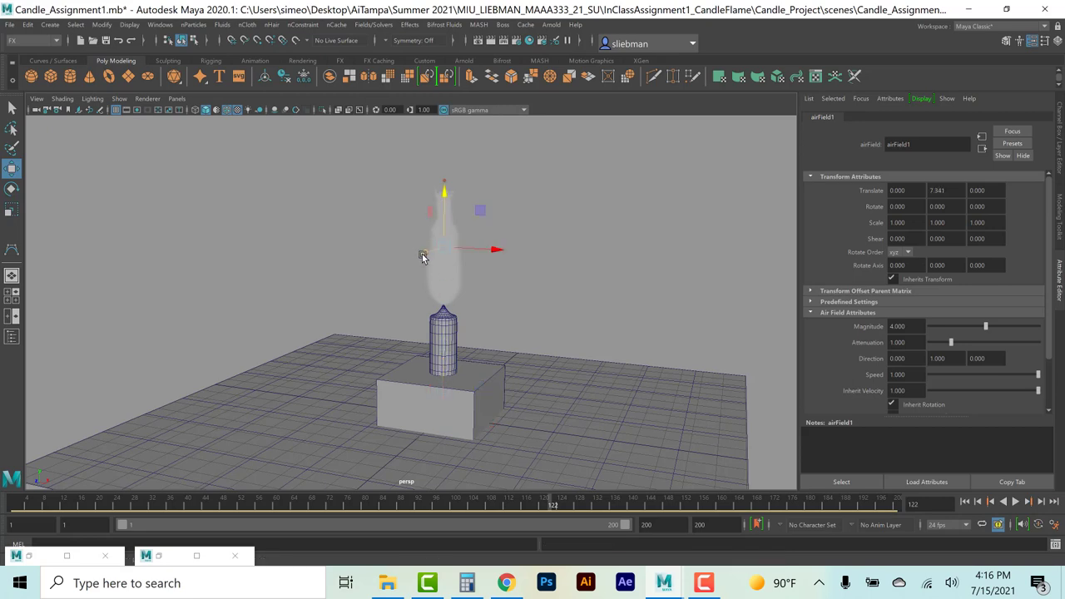
pyautogui.moveTo(495, 252); pyautogui.dragTo(427, 246)
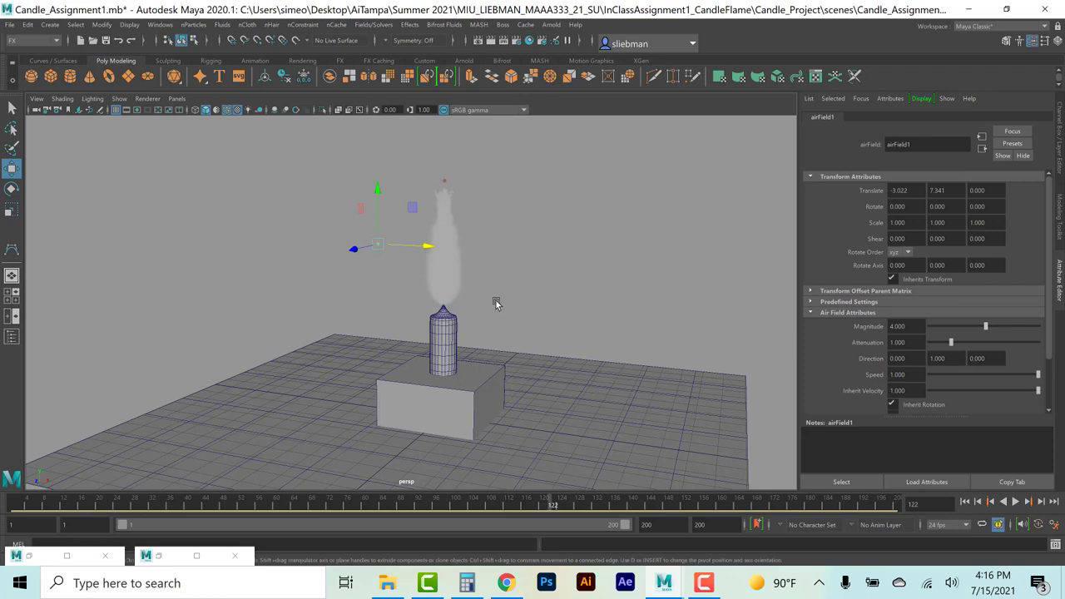
pyautogui.press('t')
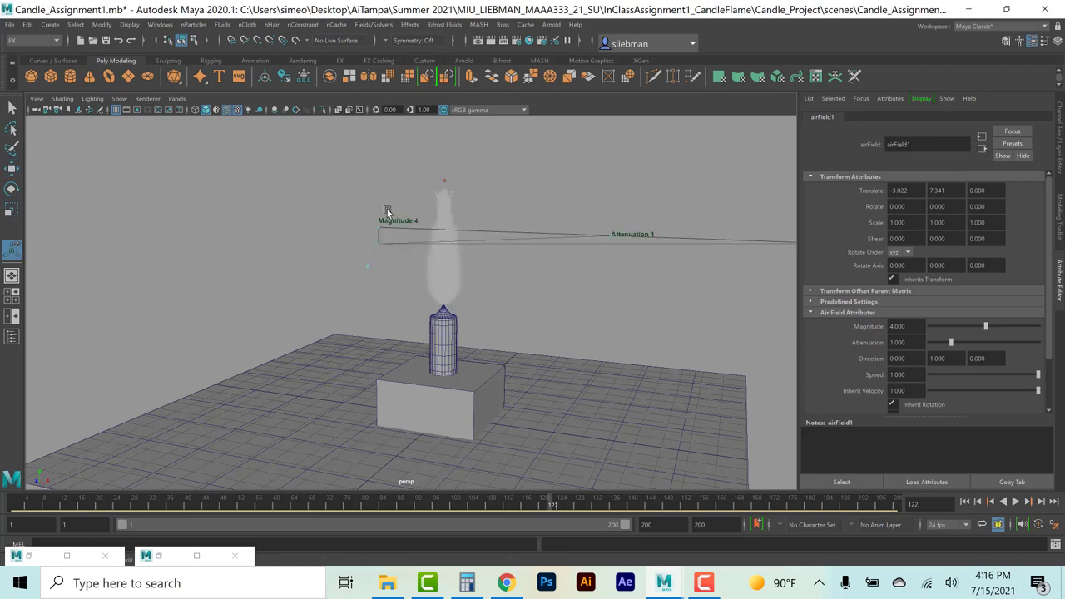
pyautogui.moveTo(376, 230); pyautogui.dragTo(376, 220)
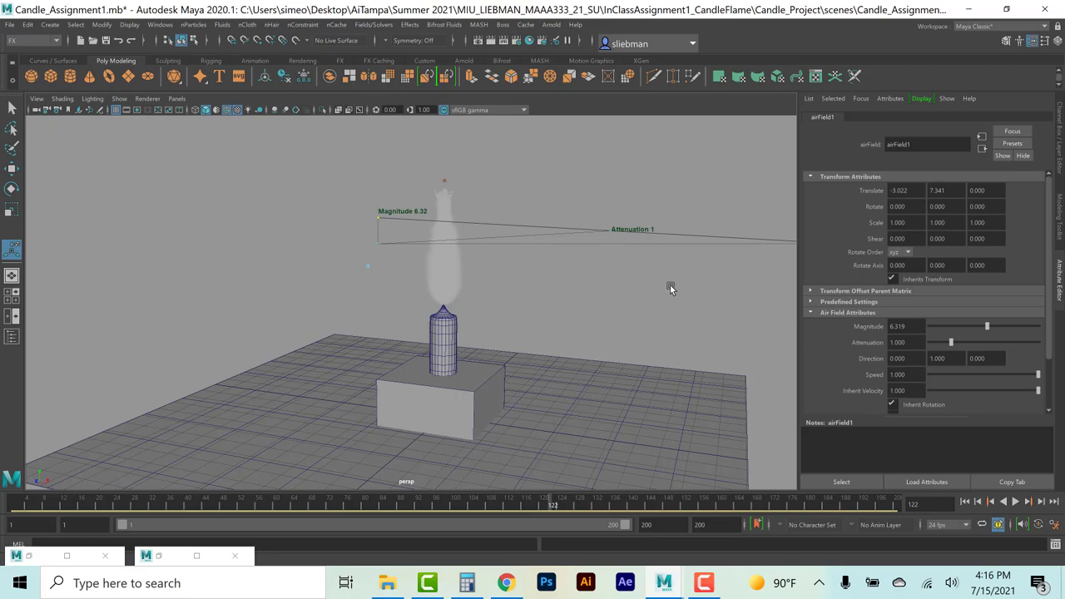
# Aim the air field across the flame with a direction of about 5.67, 0.51, -0.15 and play the animation from the first frame.
pyautogui.keyDown('alt'); pyautogui.moveTo(671, 288); pyautogui.dragTo(592, 293); pyautogui.keyUp('alt')
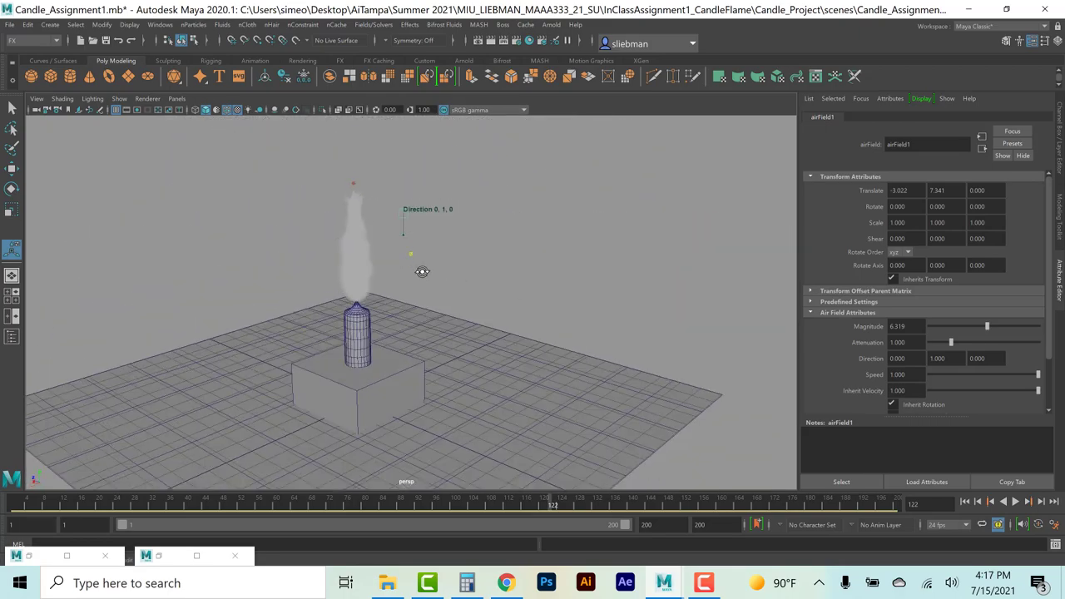
pyautogui.keyDown('alt'); pyautogui.moveTo(421, 269); pyautogui.dragTo(504, 272); pyautogui.keyUp('alt')
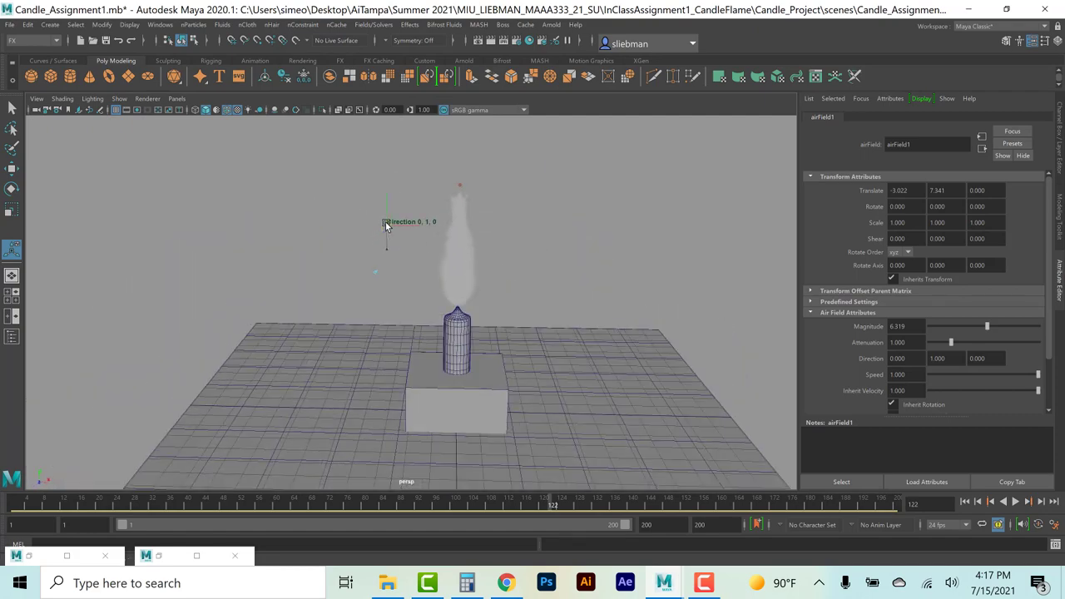
pyautogui.moveTo(384, 222); pyautogui.dragTo(524, 243)
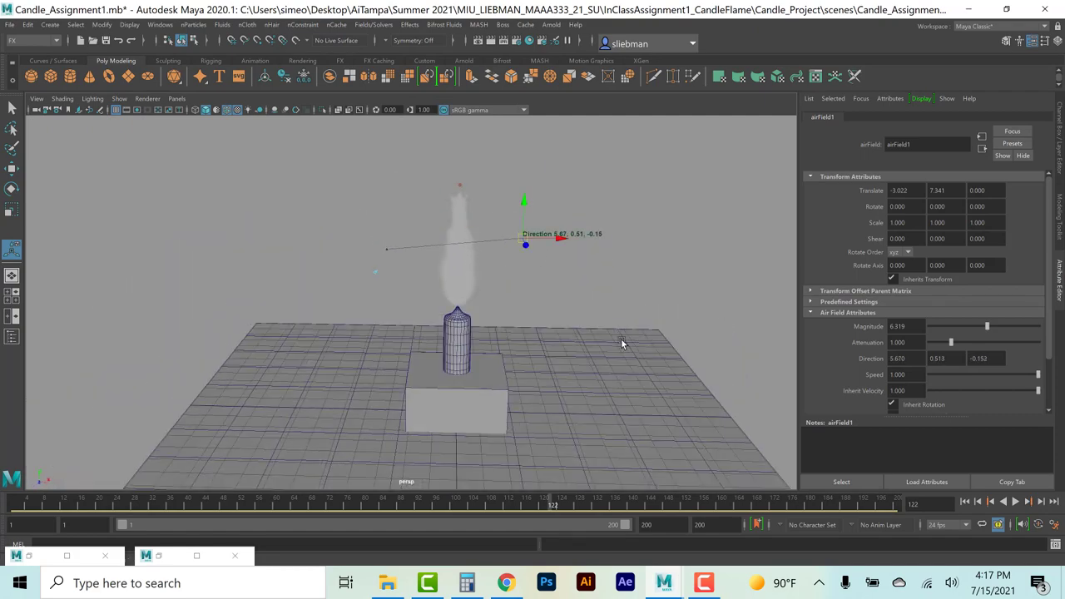
pyautogui.click(964, 502)
pyautogui.click(1015, 502)
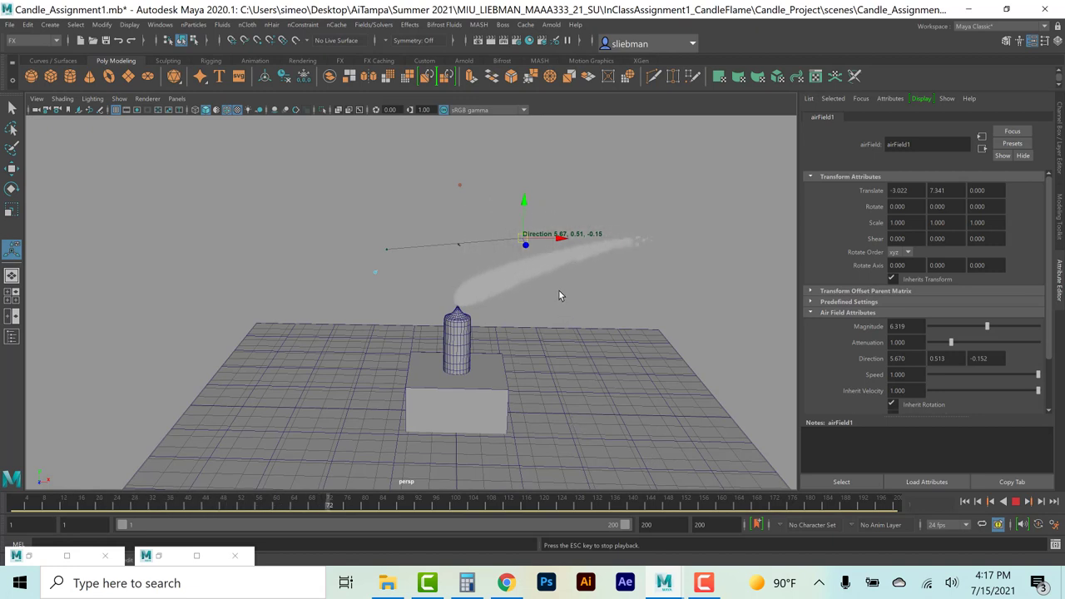
# Set the air field's magnitude to 1.5 during playback, after trying values of about -2.04 and 2.04.
pyautogui.moveTo(987, 326)
pyautogui.mouseDown()
pyautogui.moveTo(970, 326)
pyautogui.moveTo(982, 329)
pyautogui.mouseUp()
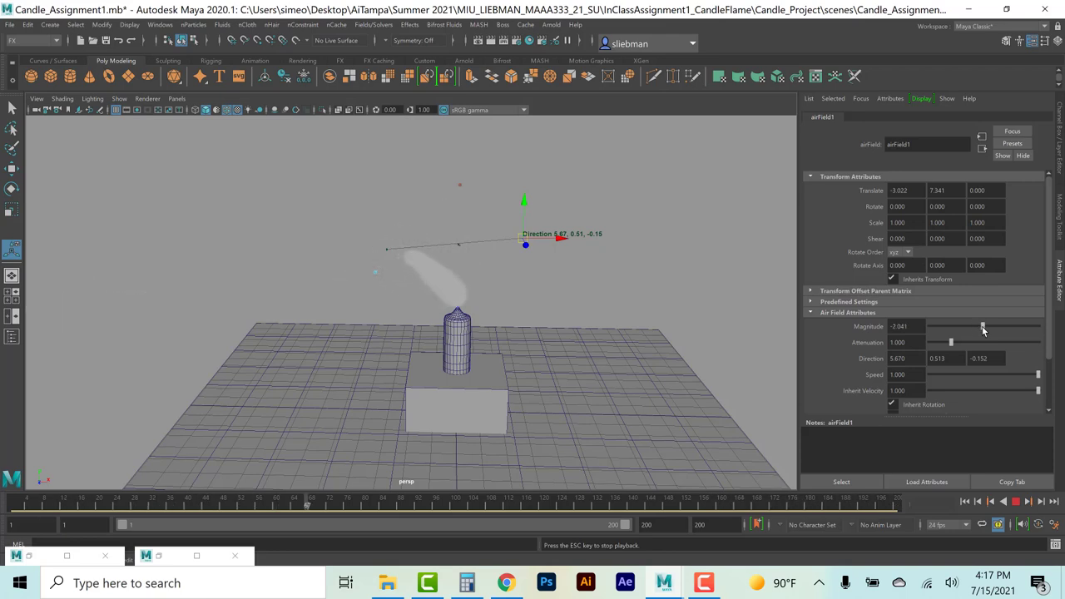
pyautogui.moveTo(982, 330); pyautogui.dragTo(987, 331)
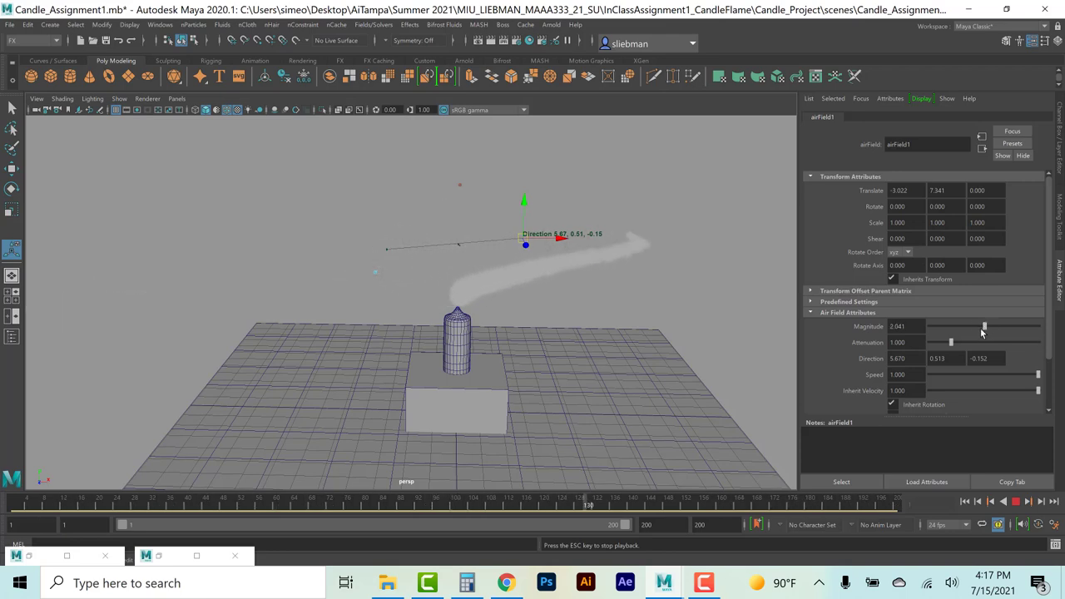
pyautogui.hotkey('ctrl', 'z')
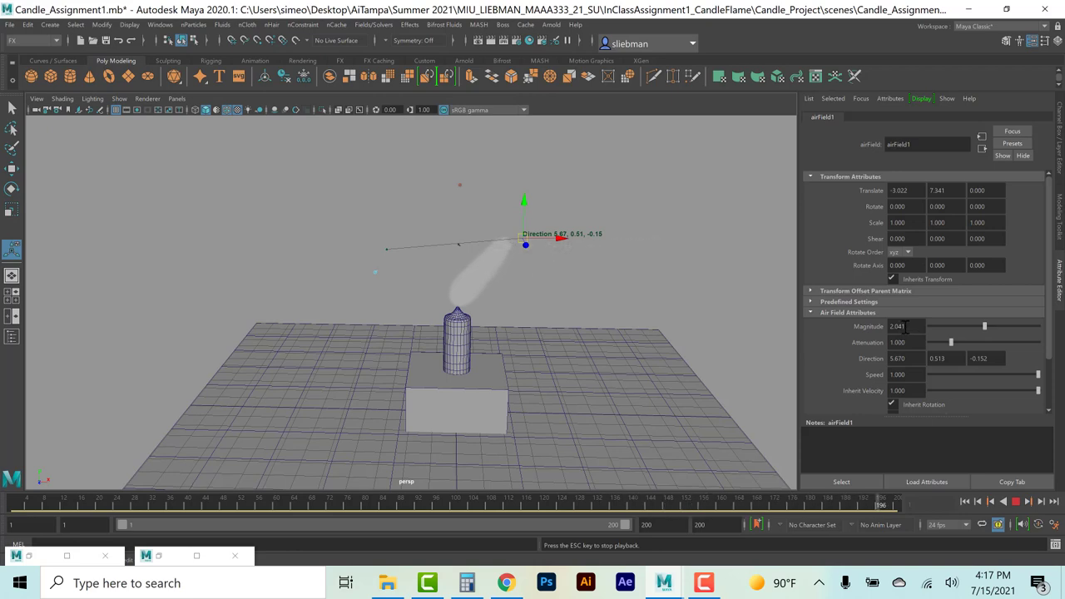
pyautogui.doubleClick(890, 327)
pyautogui.write('1.5')
pyautogui.press('Return')
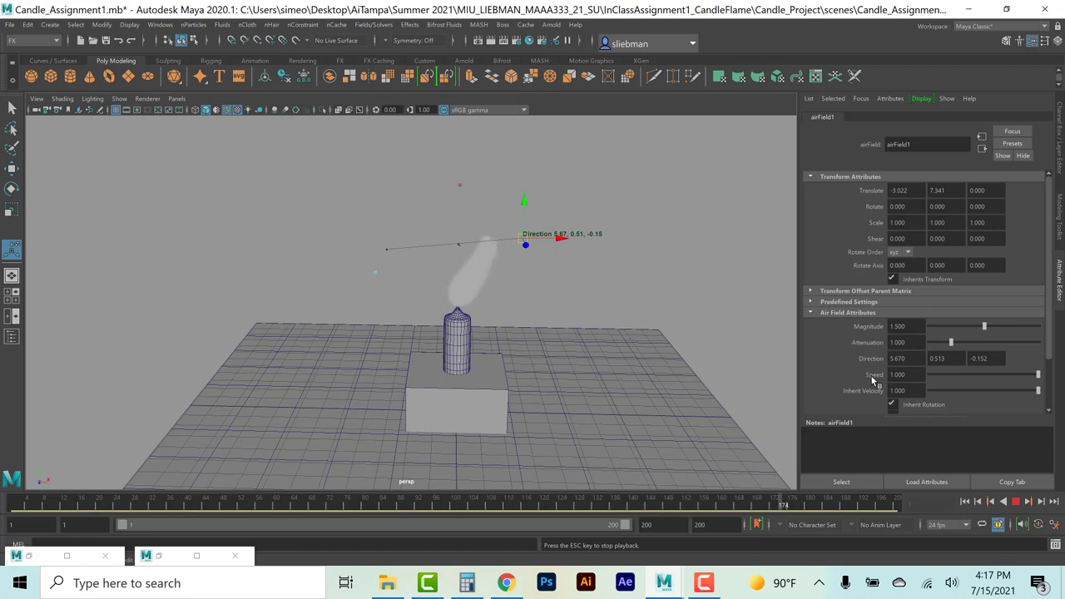
# Turn on Enable Spread for the air field and expand its Special Effects settings.
pyautogui.scroll(-1, 873, 379)
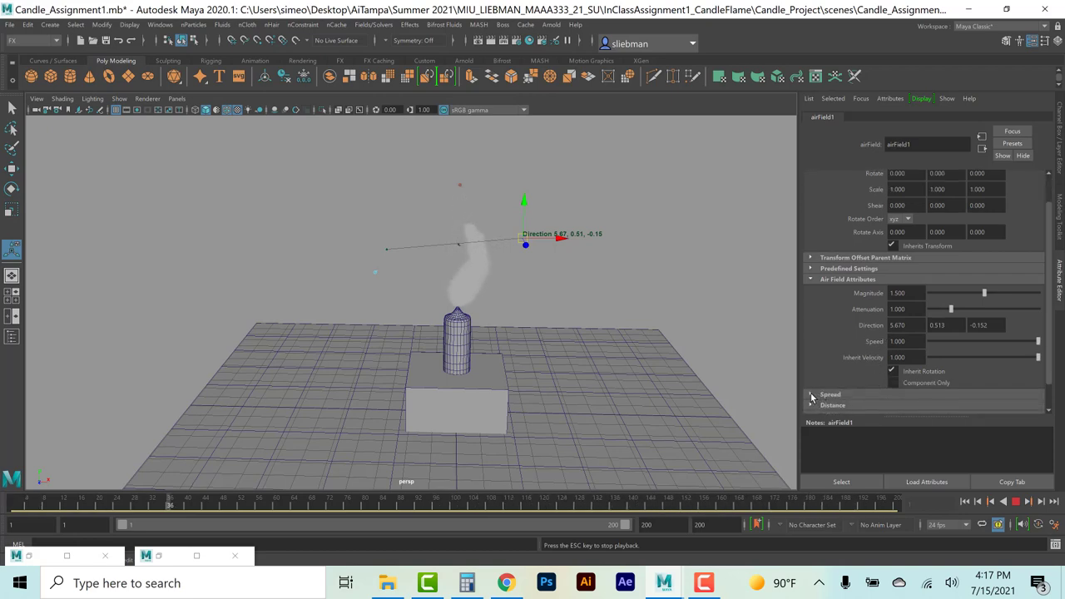
pyautogui.click(810, 394)
pyautogui.click(894, 357)
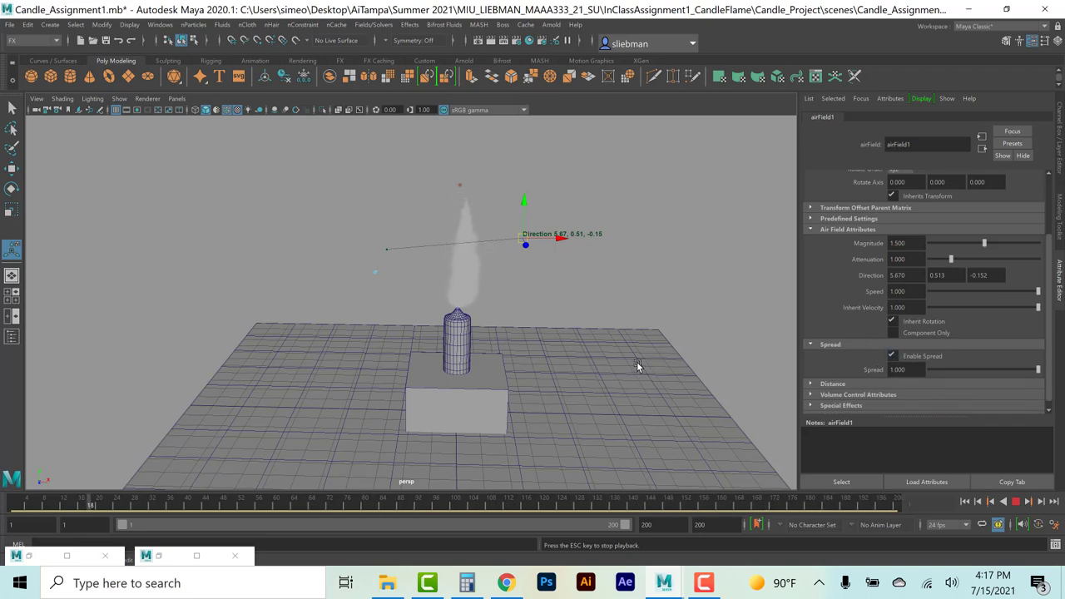
pyautogui.click(812, 405)
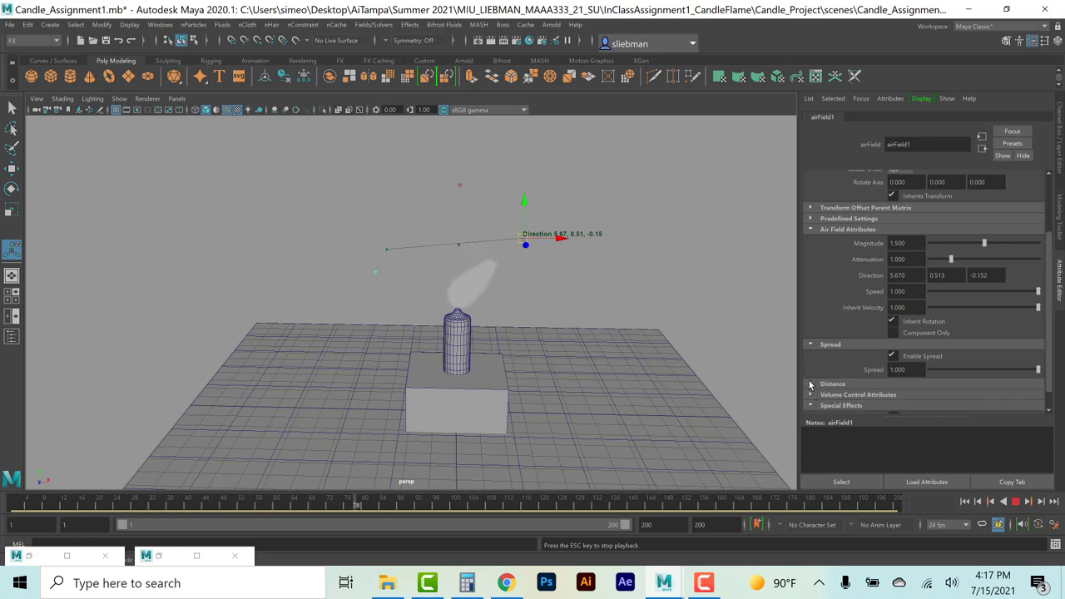
pyautogui.scroll(1, 824, 274)
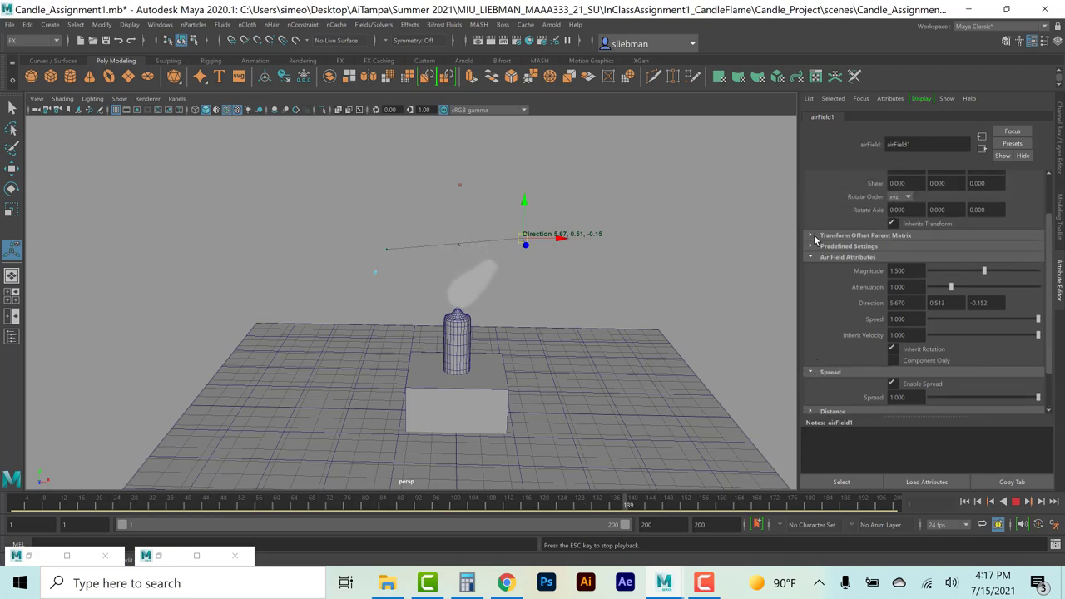
pyautogui.scroll(2, 838, 310)
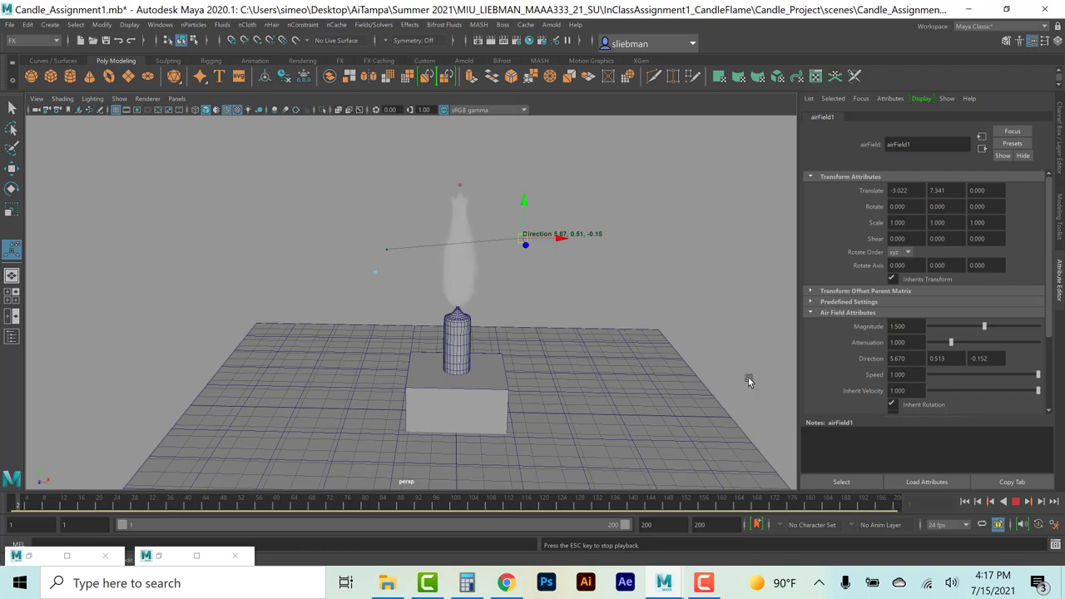
# Stop playback, return to frame 1 and set keys on the air field's magnitude and its X, Y and Z direction.
pyautogui.click(1015, 502)
pyautogui.click(977, 501)
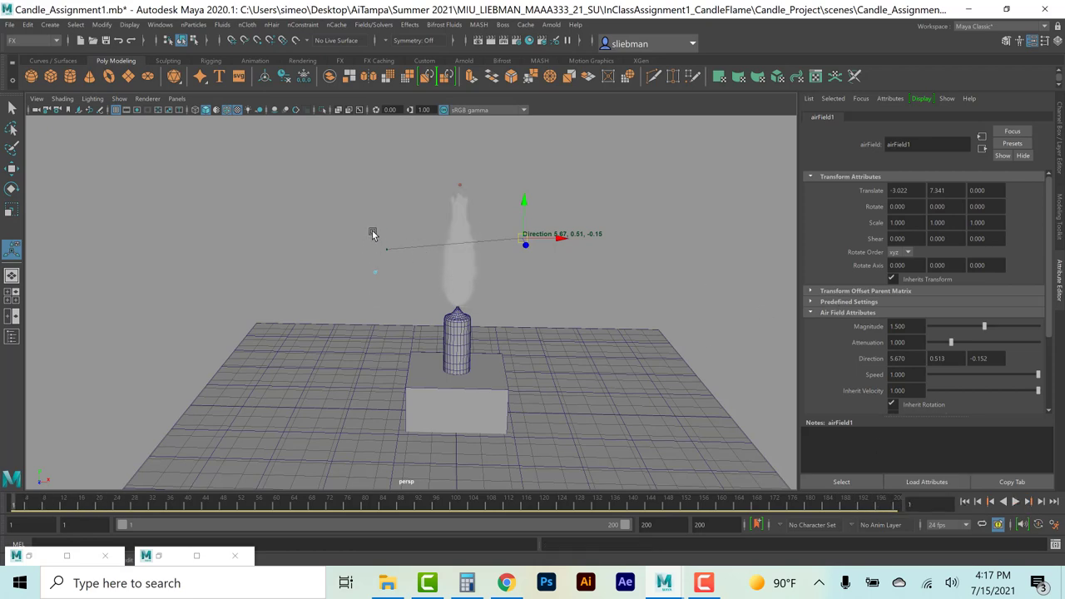
pyautogui.keyDown('alt'); pyautogui.moveTo(637, 331); pyautogui.dragTo(616, 348); pyautogui.keyUp('alt')
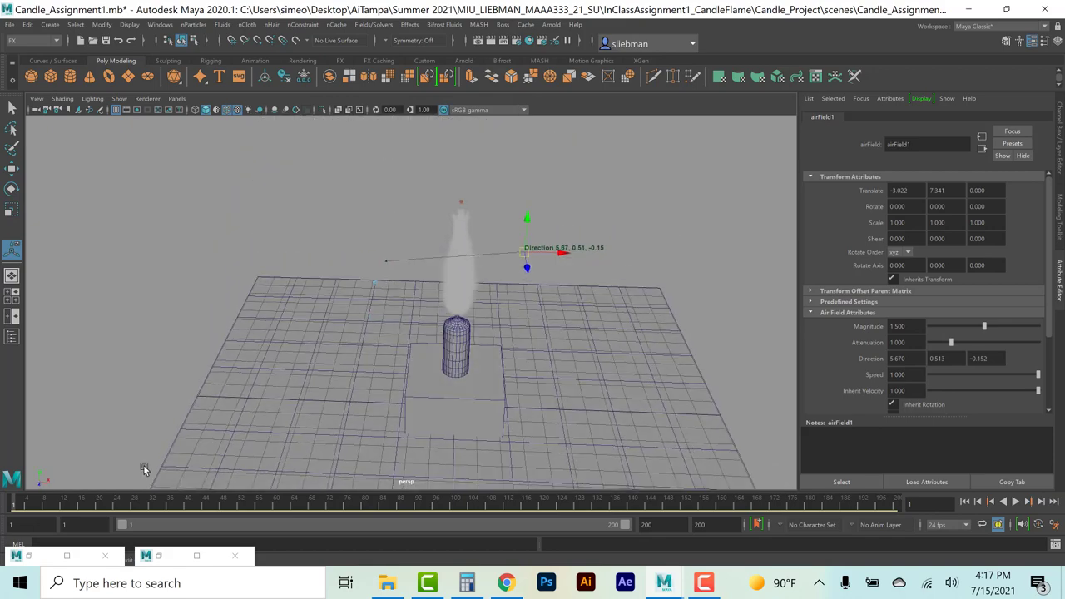
pyautogui.rightClick(911, 322)
pyautogui.click(931, 335)
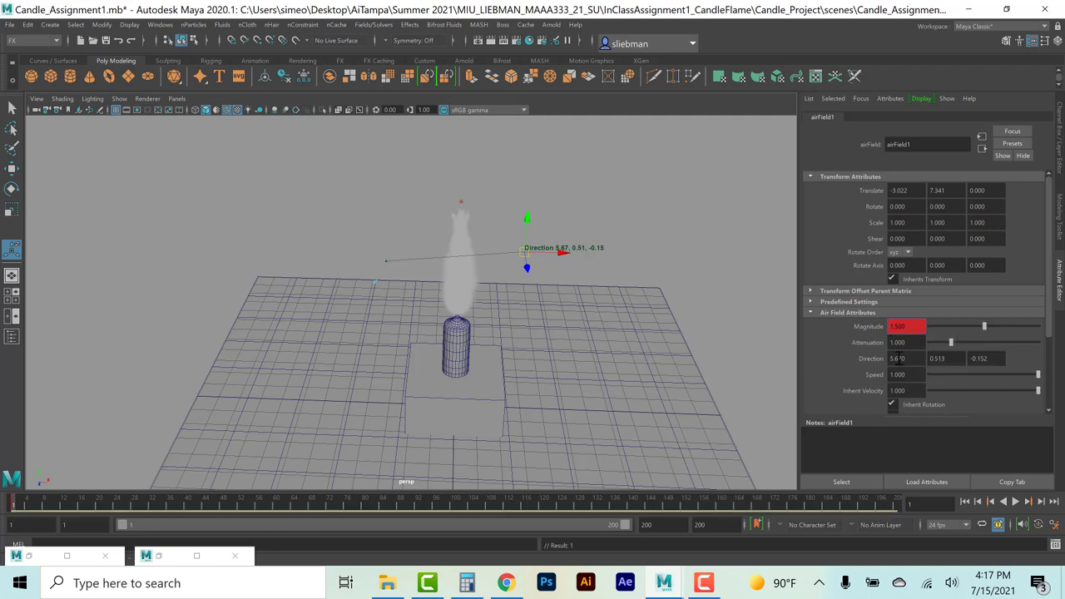
pyautogui.rightClick(898, 359)
pyautogui.click(914, 372)
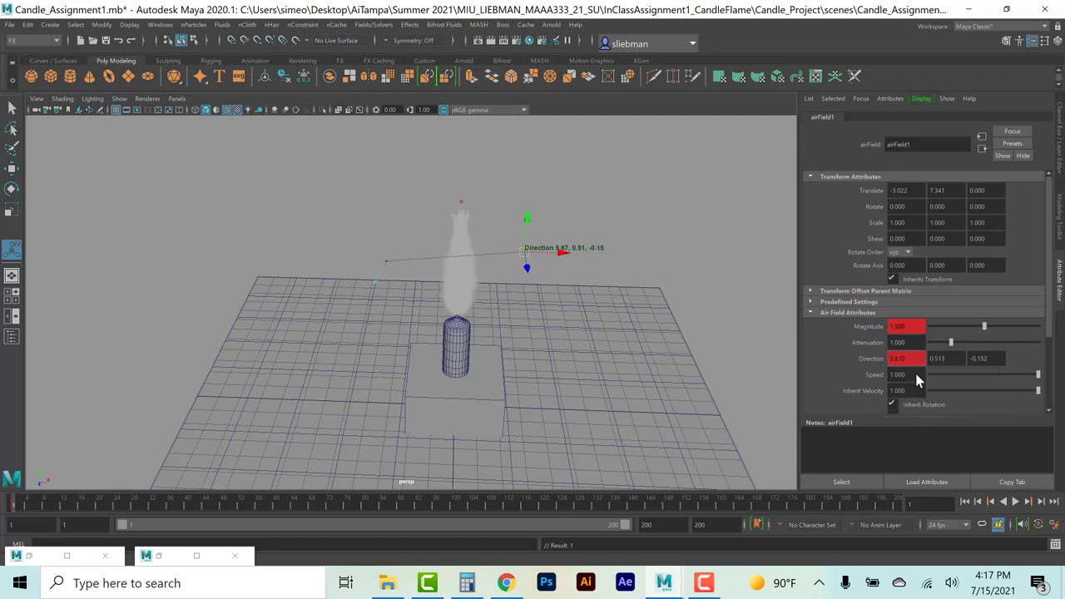
pyautogui.rightClick(936, 357)
pyautogui.click(957, 374)
pyautogui.rightClick(980, 359)
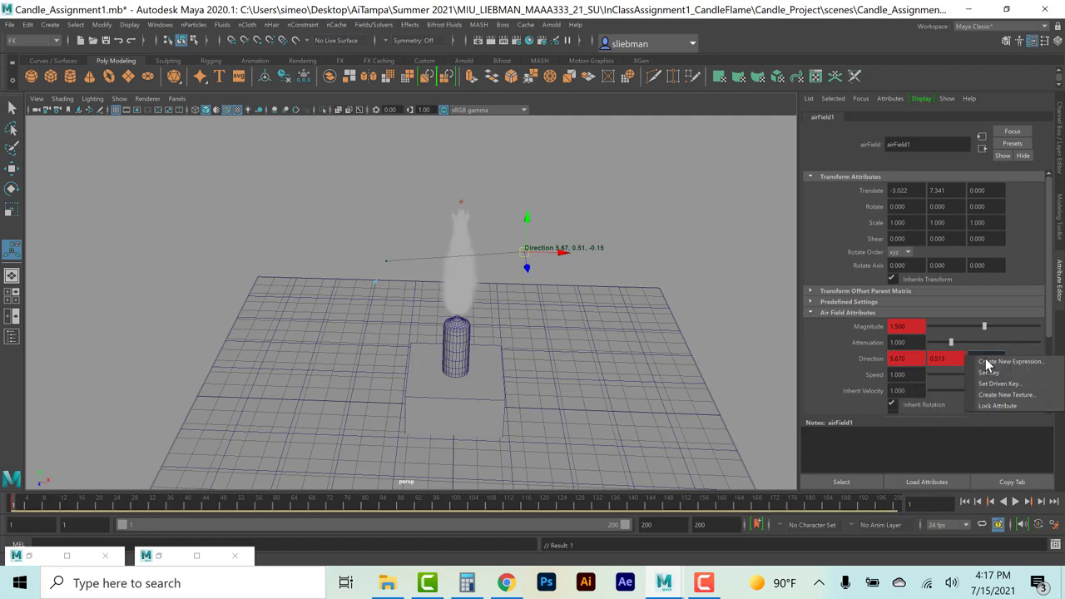
pyautogui.click(991, 373)
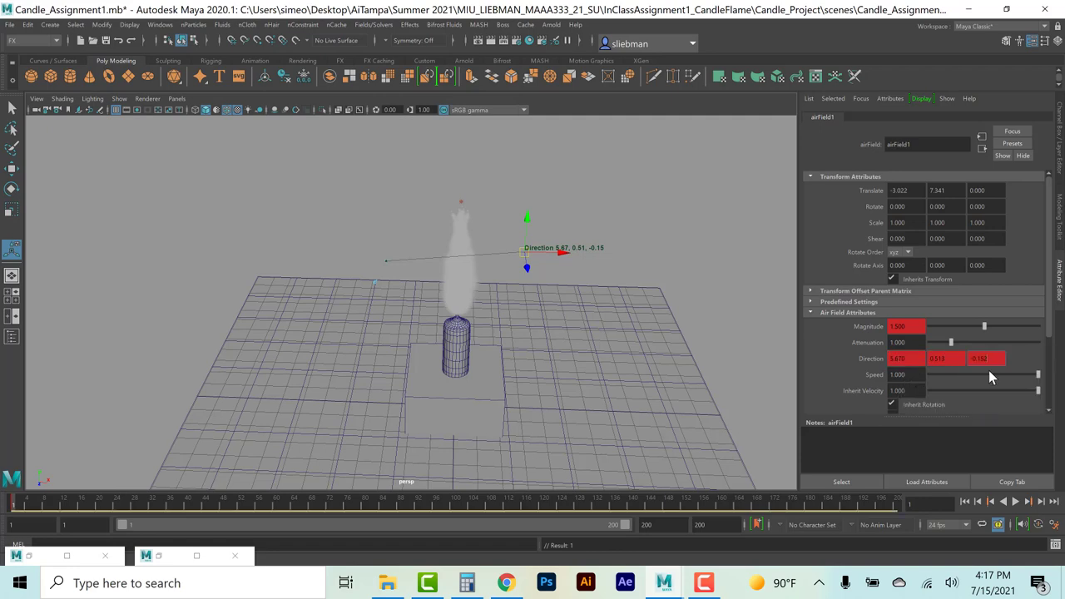
# Turn on automatic keyframing and, at frame 22, key the air field's Z direction to about -2.59 and magnitude to about 6.63.
pyautogui.click(1038, 525)
pyautogui.moveTo(97, 502); pyautogui.dragTo(108, 501)
pyautogui.moveTo(563, 252); pyautogui.dragTo(523, 238)
pyautogui.click(981, 325)
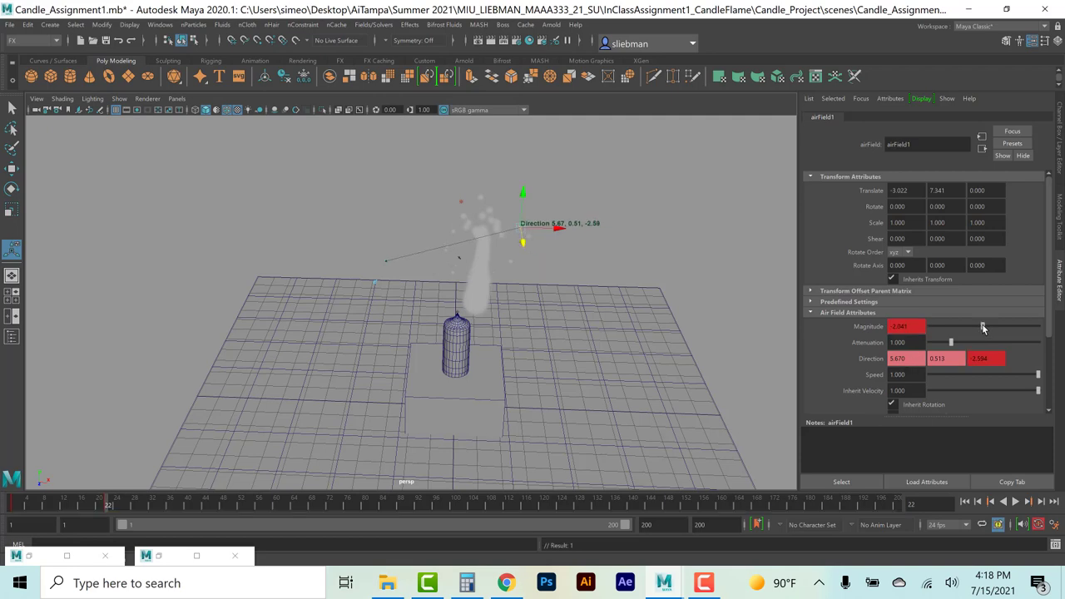
pyautogui.moveTo(985, 327); pyautogui.dragTo(988, 328)
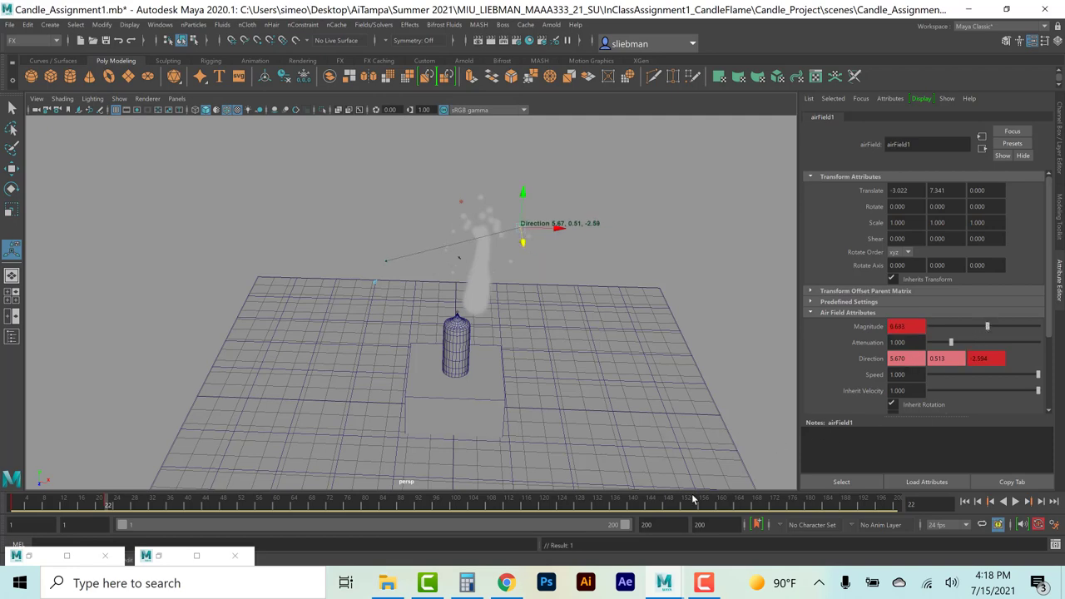
# At frame 90, key the air field's magnitude to about 6.12 and swing its direction to about 4.33, 0.51, 4.41.
pyautogui.click(407, 502)
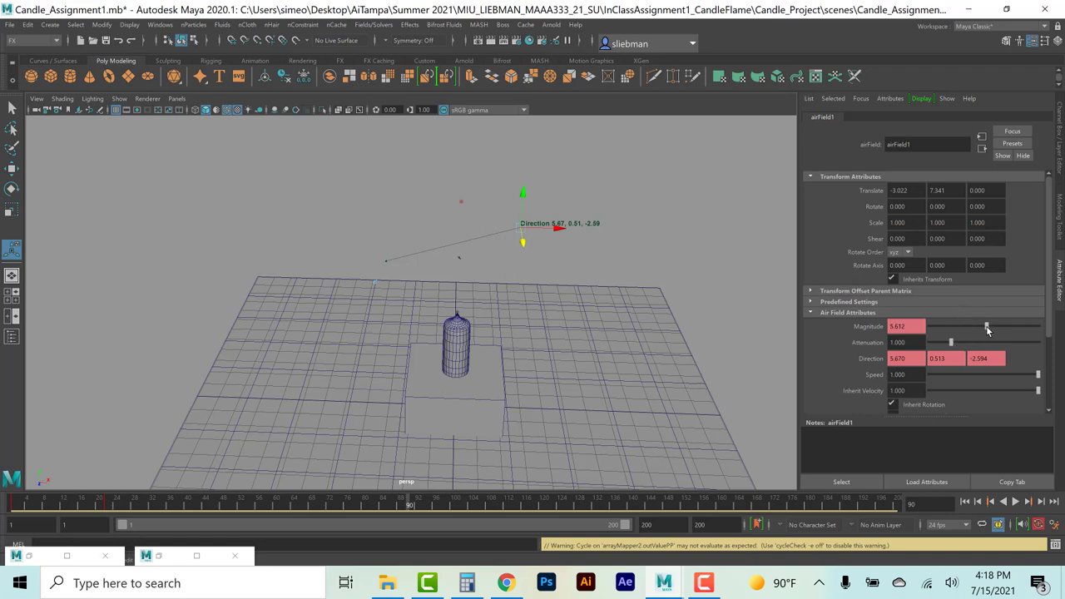
pyautogui.moveTo(985, 326); pyautogui.dragTo(987, 330)
pyautogui.moveTo(520, 240); pyautogui.dragTo(537, 308)
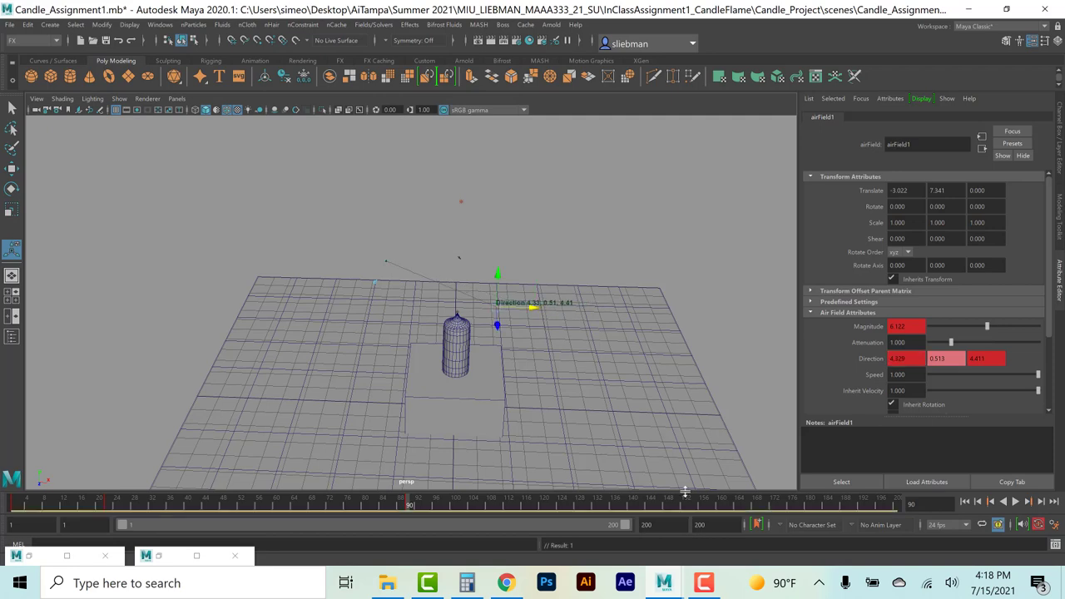
# At frame 150, key the air field's Z direction to about 2.16 and its magnitude to 0.
pyautogui.click(675, 504)
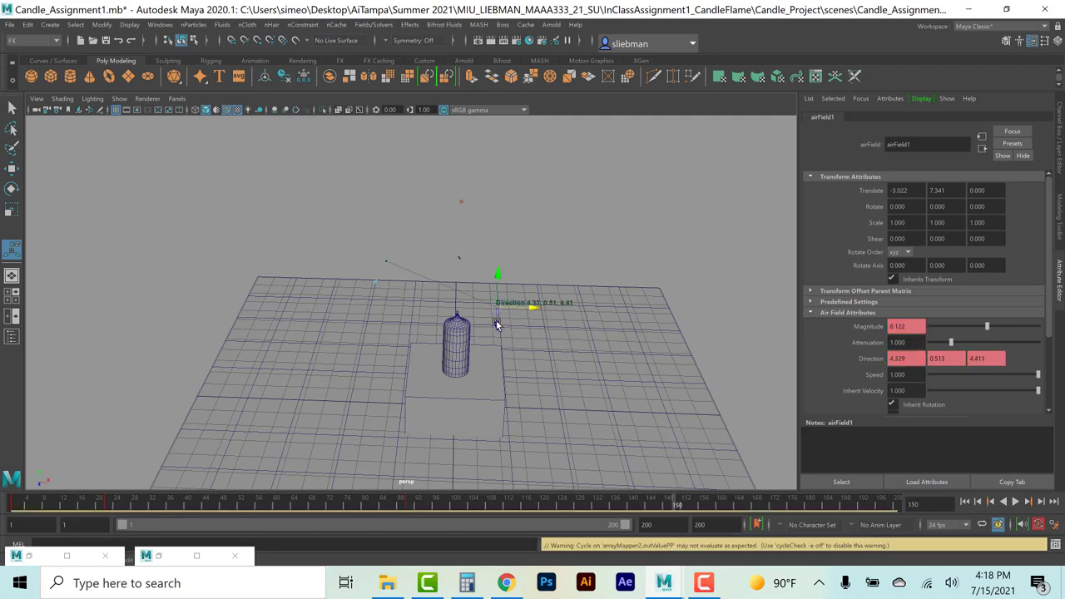
pyautogui.moveTo(497, 321); pyautogui.dragTo(547, 291)
pyautogui.moveTo(916, 326); pyautogui.dragTo(851, 326)
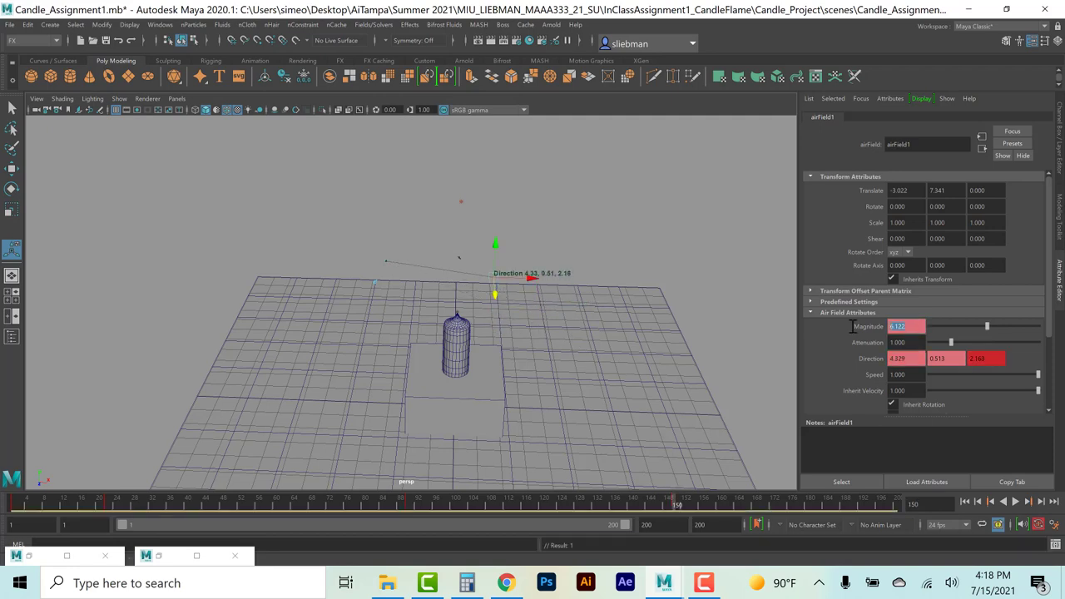
pyautogui.write('0')
pyautogui.press('Return')
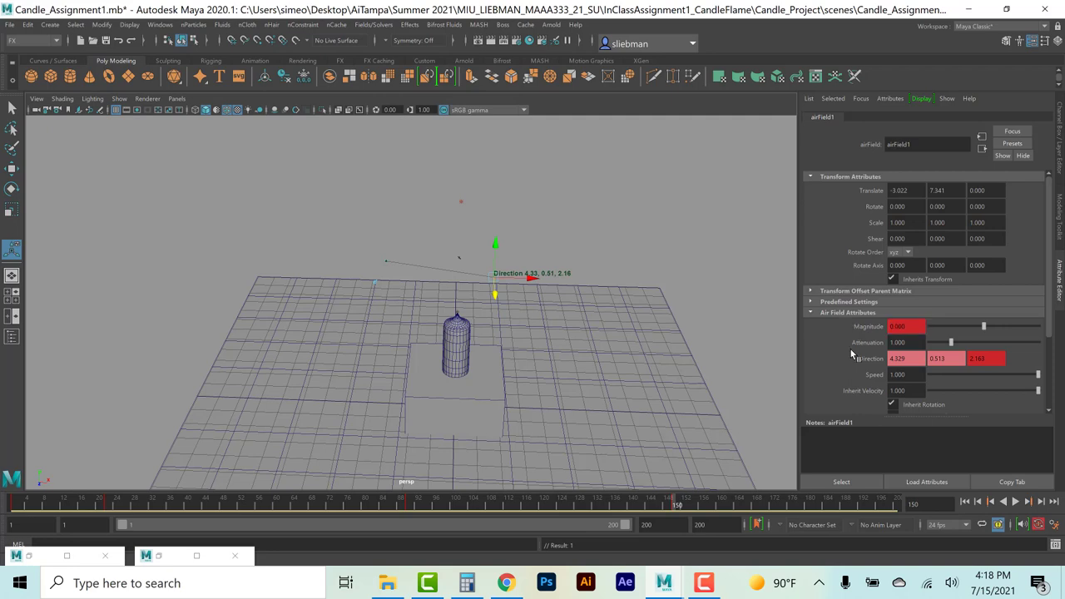
# Play the animation from the first frame to check how the keyed wind moves the flame, then stop playback.
pyautogui.click(964, 501)
pyautogui.hotkey('alt', 'v')
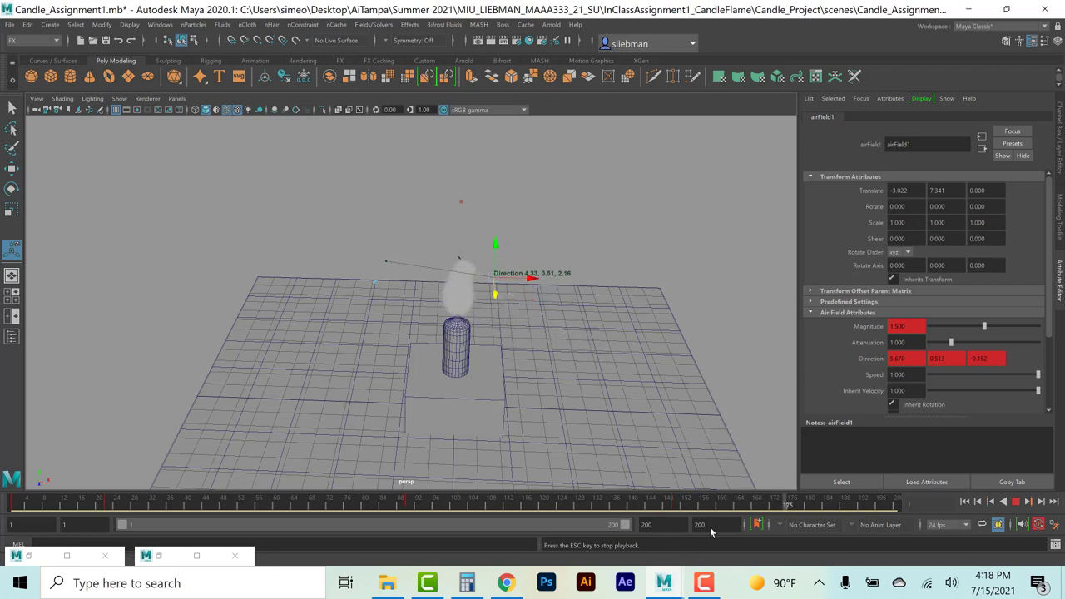
pyautogui.press('Escape')
# Key the air field's magnitude to 0 at frames 58, 112 and 81.
pyautogui.click(268, 500)
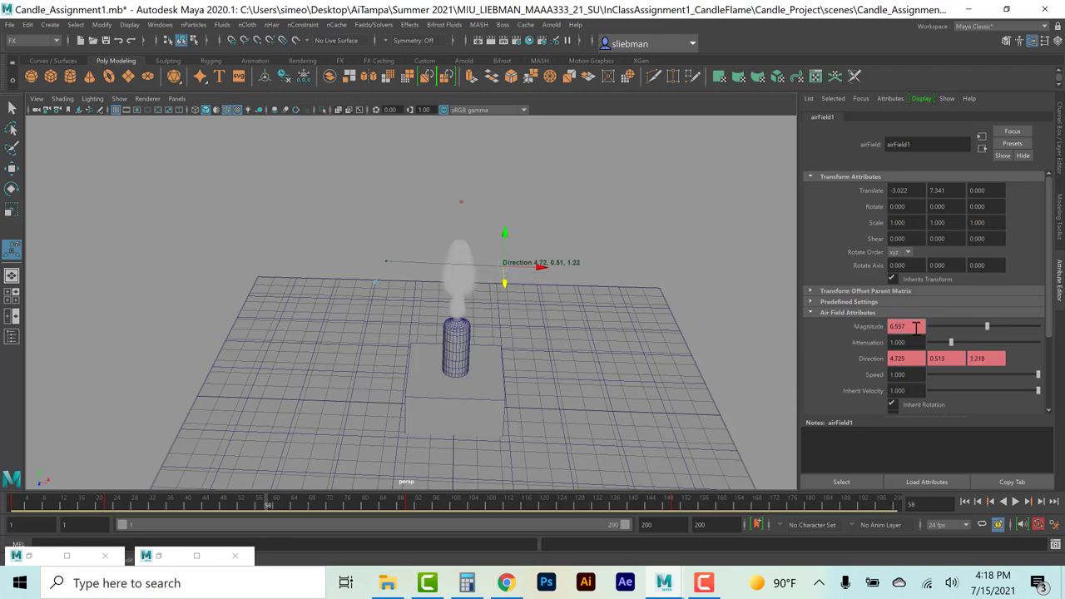
pyautogui.click(915, 327)
pyautogui.write('0')
pyautogui.press('Return')
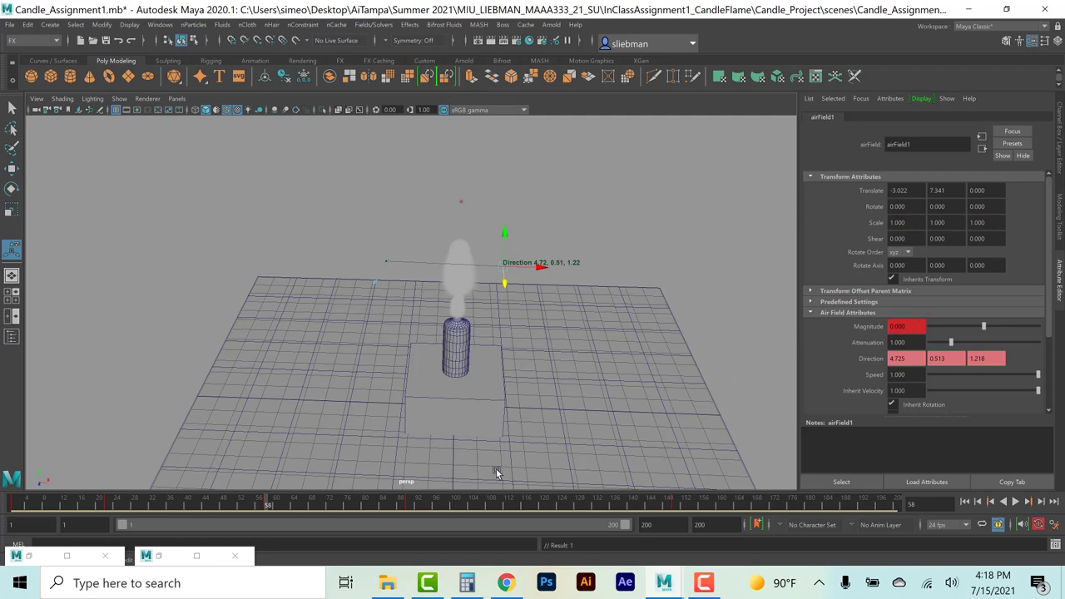
pyautogui.click(508, 502)
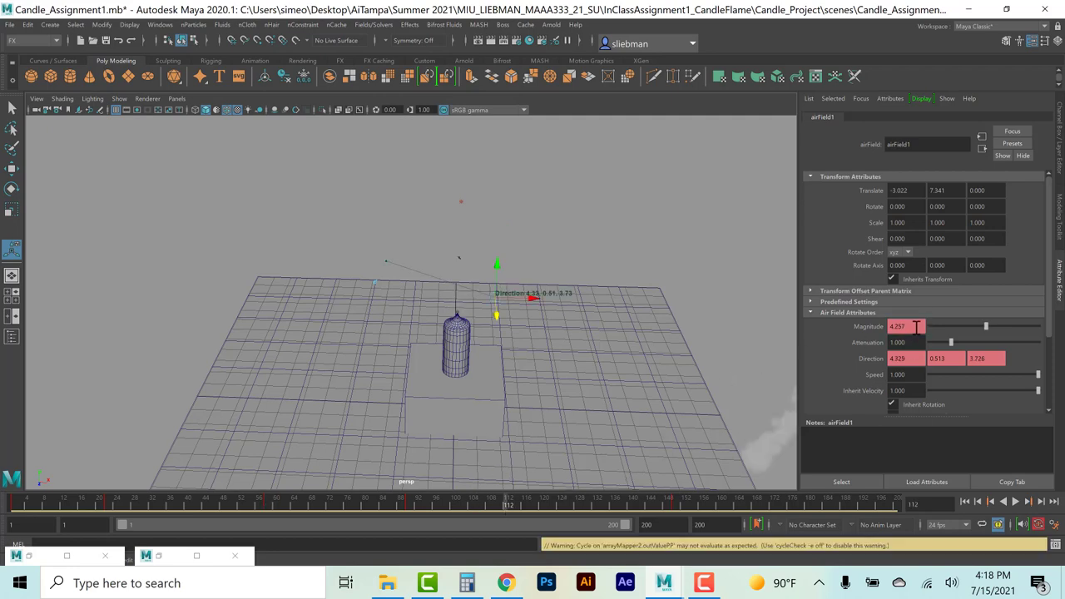
pyautogui.write('0')
pyautogui.press('Return')
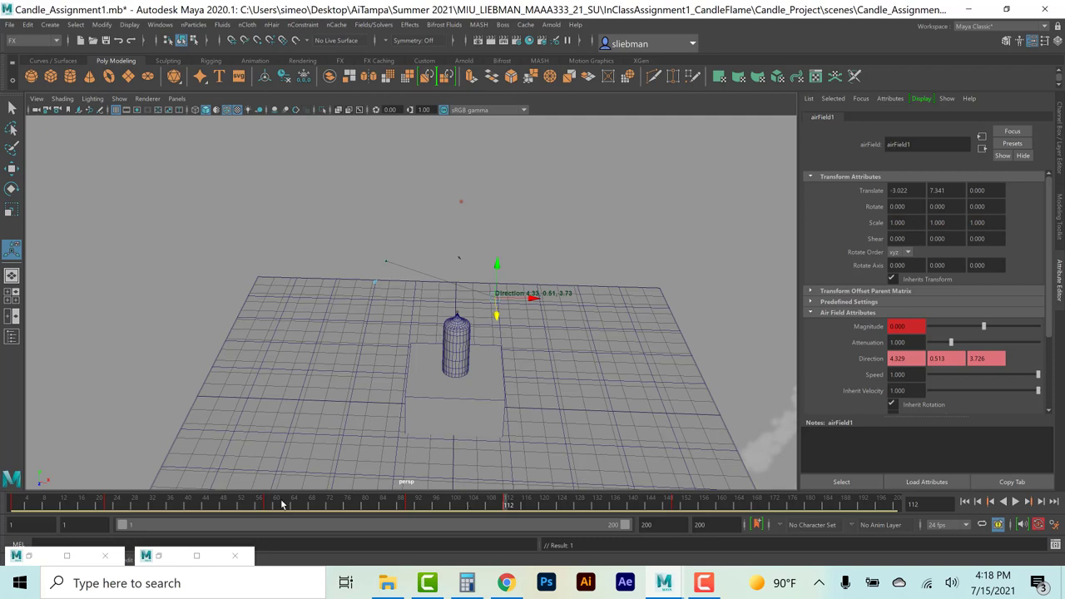
pyautogui.click(204, 505)
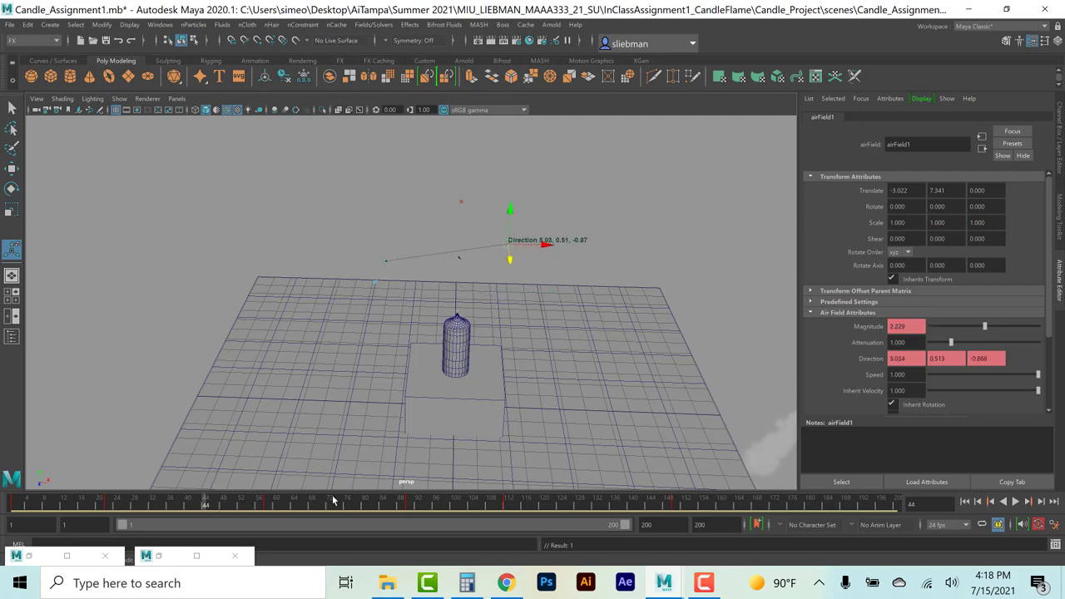
pyautogui.click(367, 503)
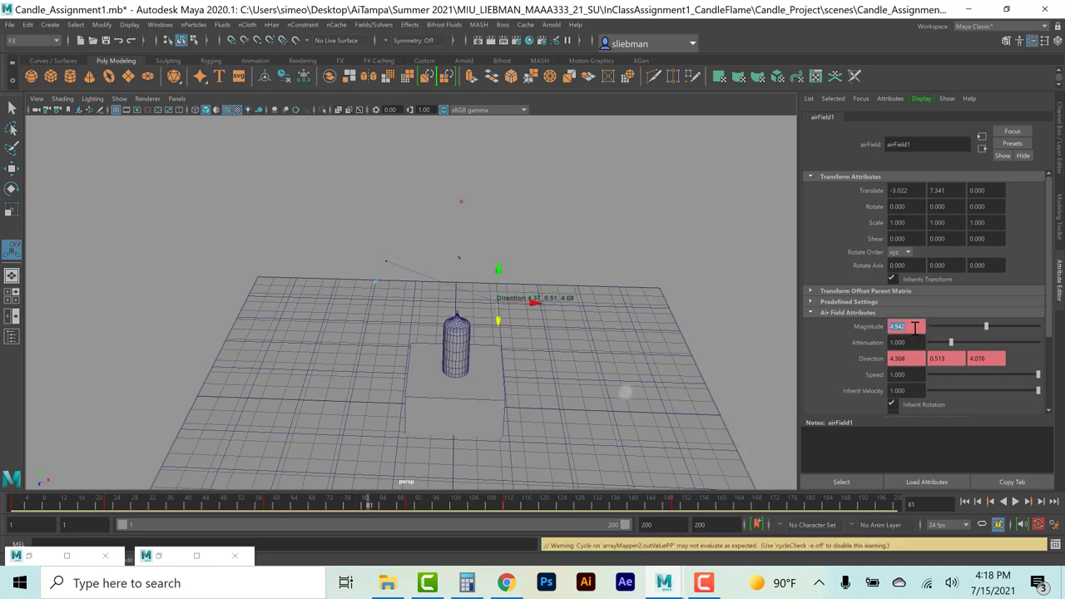
pyautogui.write('0')
pyautogui.press('Return')
# At frame 187, key the air field's magnitude to 3.
pyautogui.click(735, 503)
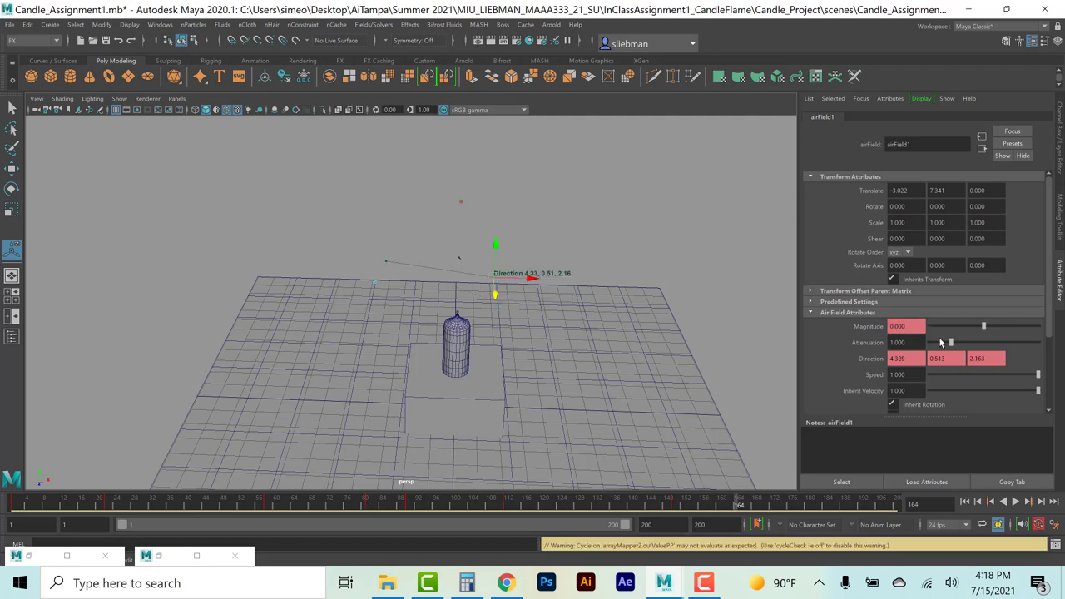
pyautogui.click(609, 503)
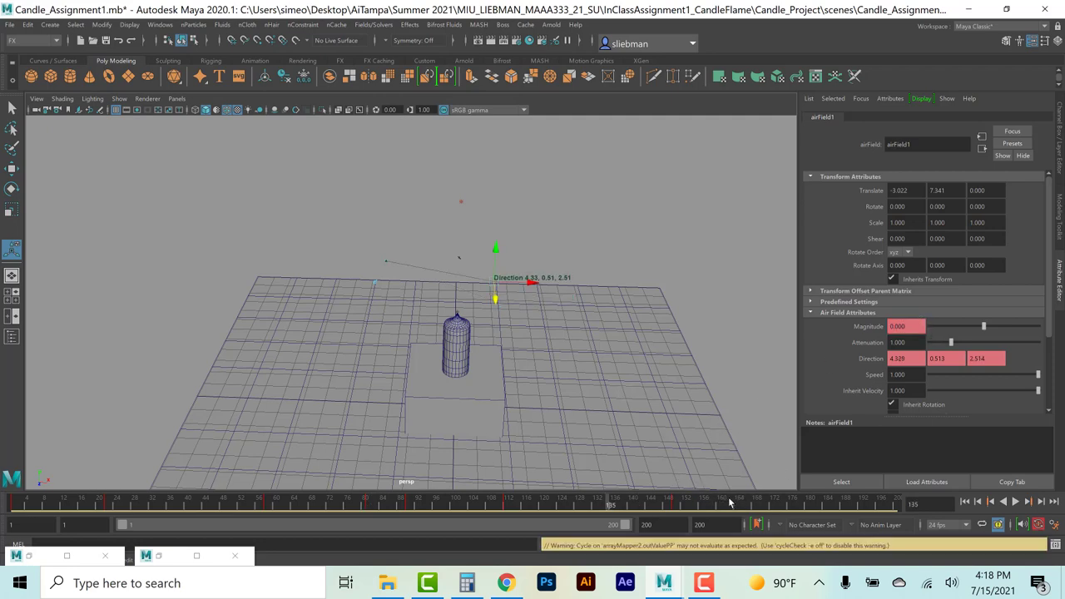
pyautogui.click(841, 508)
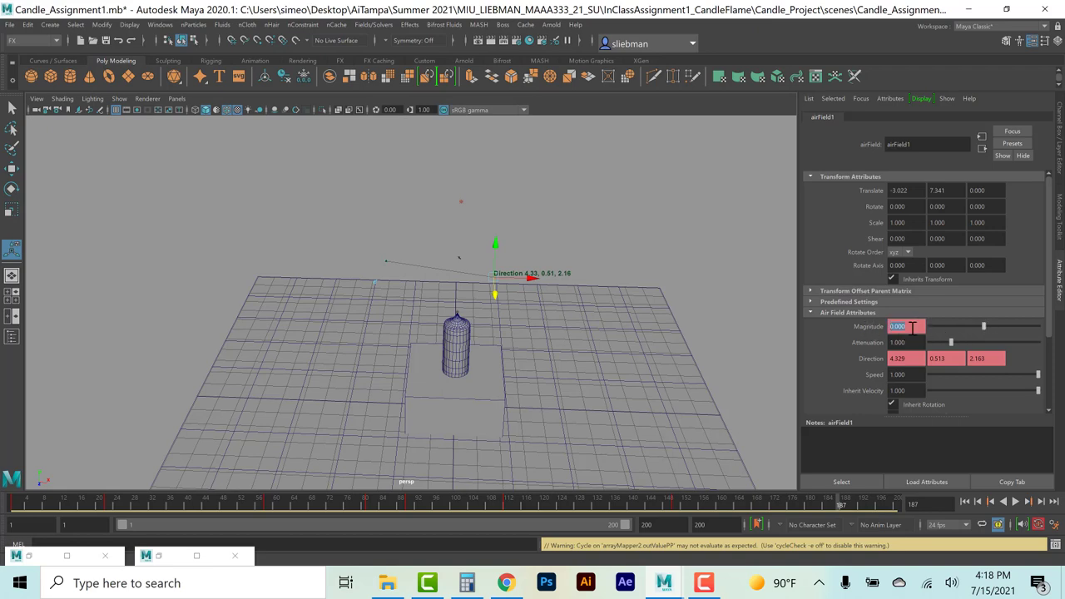
pyautogui.press('Return')
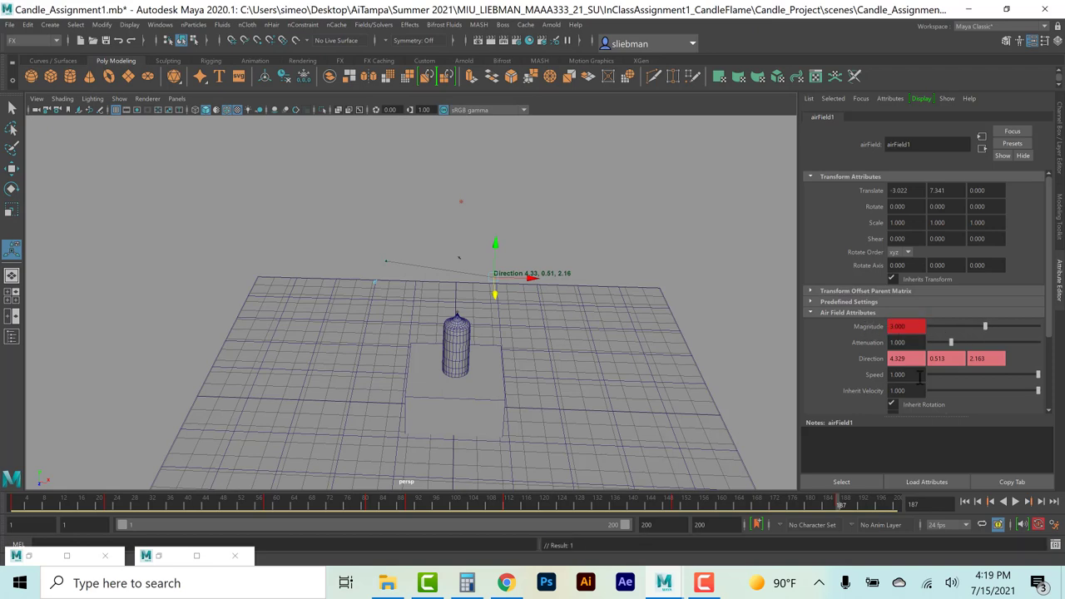
# Play the animation from the first frame, switching to the four-view layout, and save the scene.
pyautogui.click(965, 501)
pyautogui.click(1015, 501)
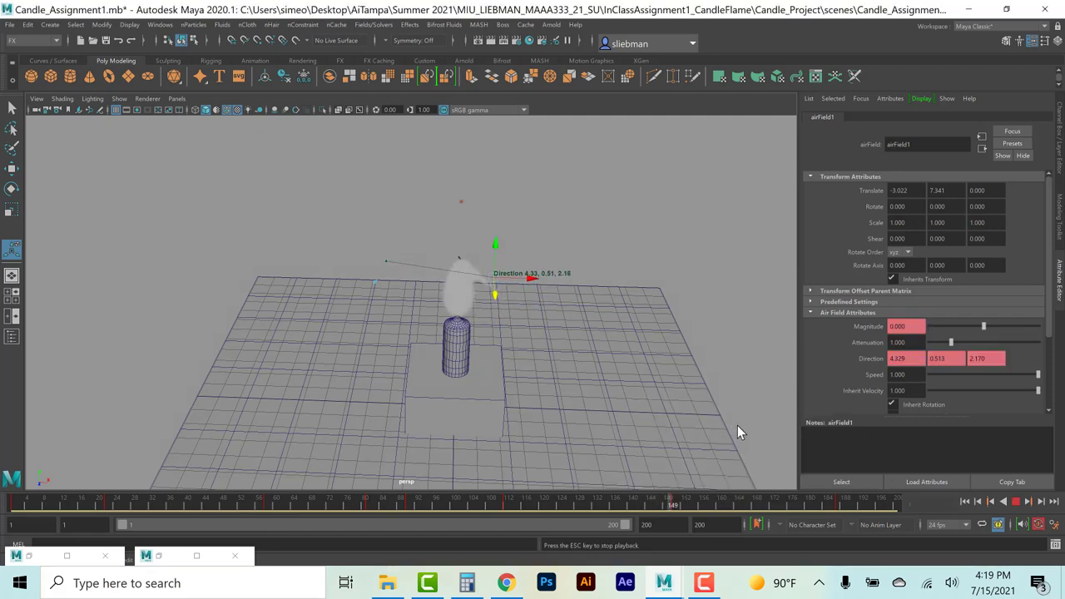
pyautogui.press('space')
pyautogui.hotkey('ctrl', 's')
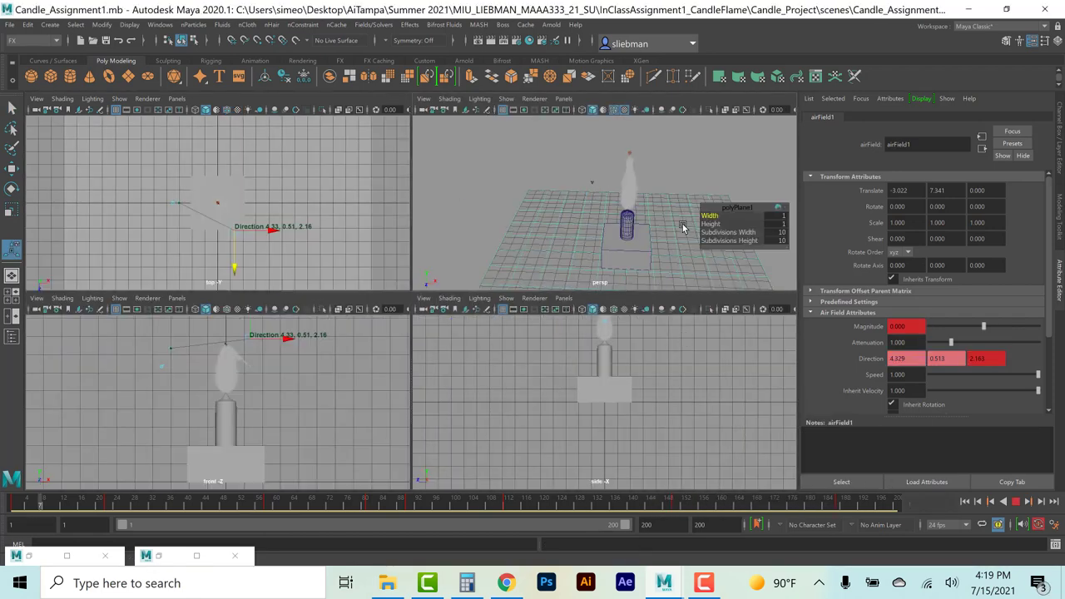
# Show only the perspective view, reframed on the candle scene, and create a new Blinn material in the Hypershade.
pyautogui.click(535, 191)
pyautogui.press('space')
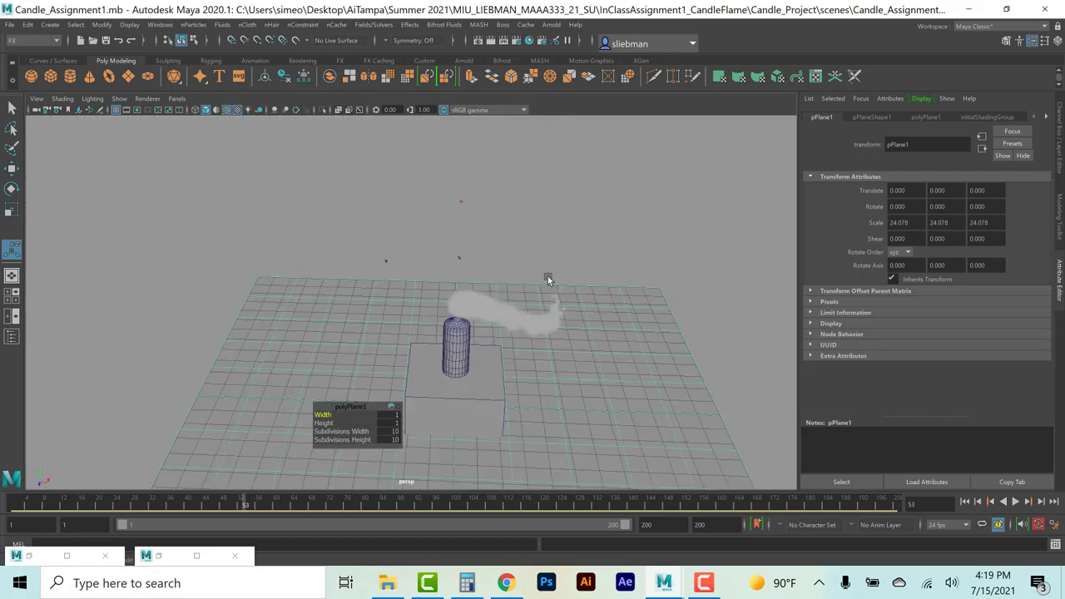
pyautogui.keyDown('alt'); pyautogui.moveTo(537, 314); pyautogui.dragTo(566, 302); pyautogui.keyUp('alt')
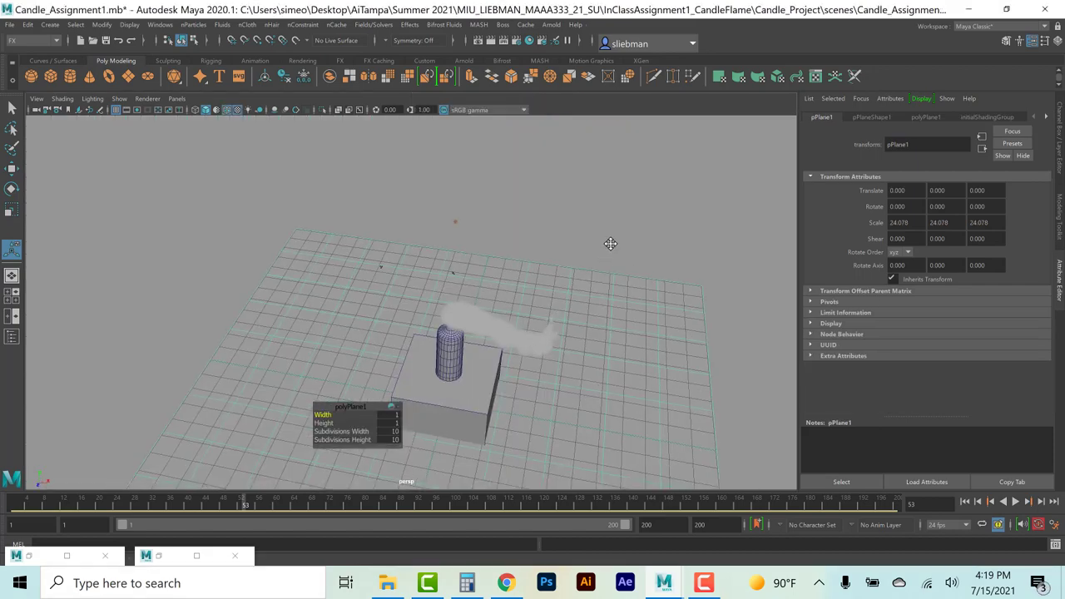
pyautogui.keyDown('alt'); pyautogui.moveTo(611, 241); pyautogui.dragTo(473, 420); pyautogui.keyUp('alt')
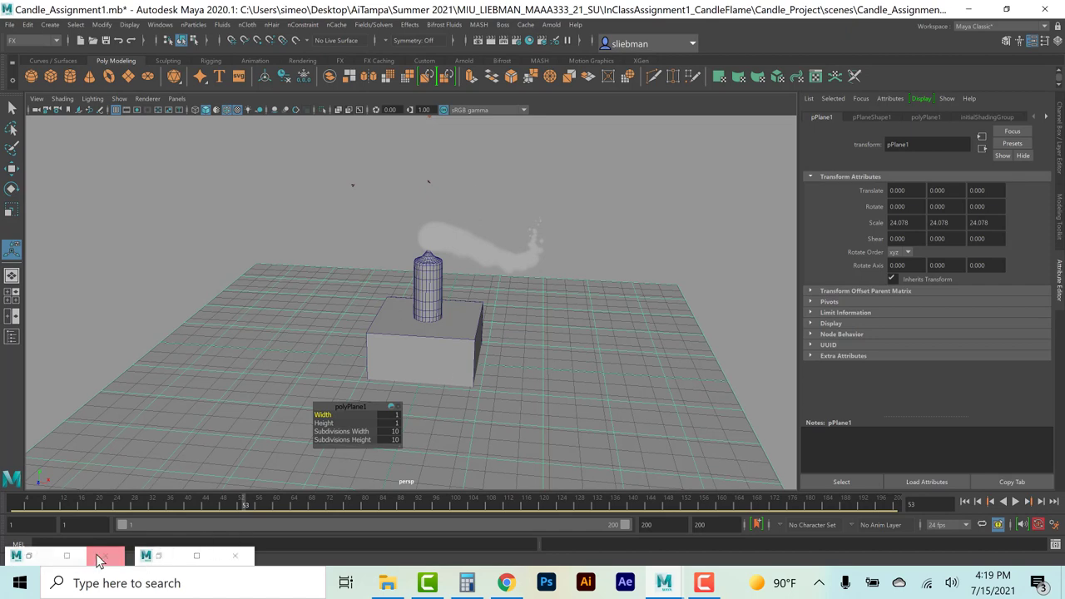
pyautogui.click(27, 555)
pyautogui.moveTo(374, 261); pyautogui.dragTo(656, 172)
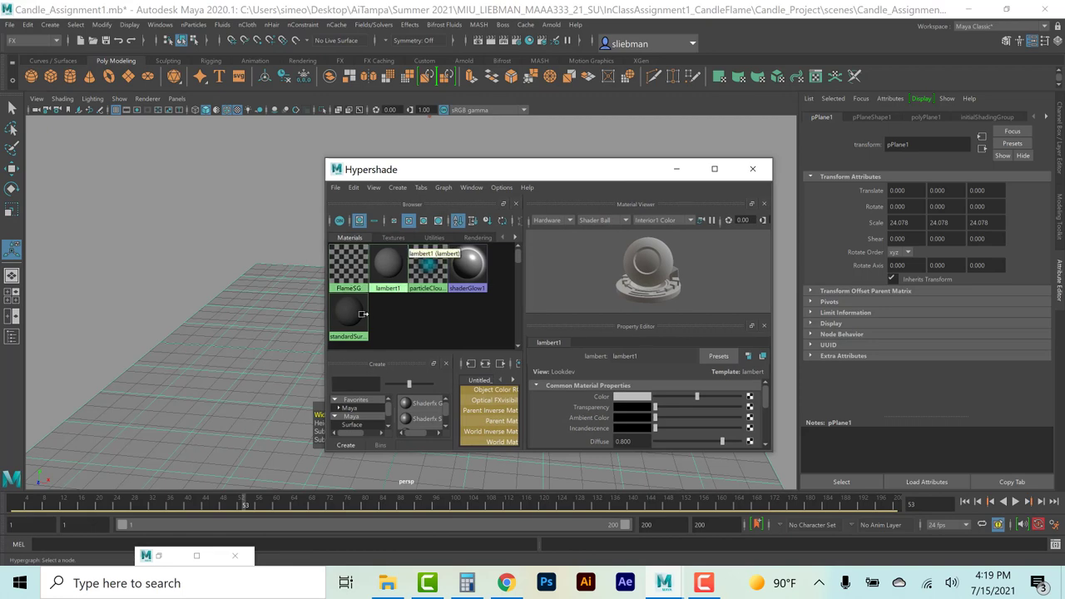
pyautogui.click(397, 188)
pyautogui.moveTo(409, 220)
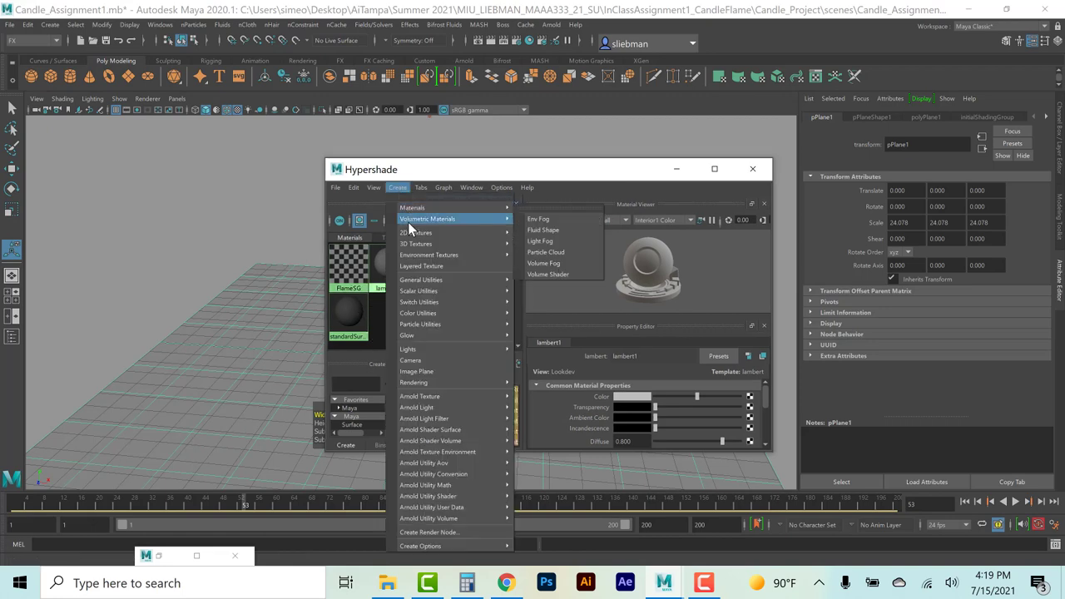
pyautogui.moveTo(411, 240)
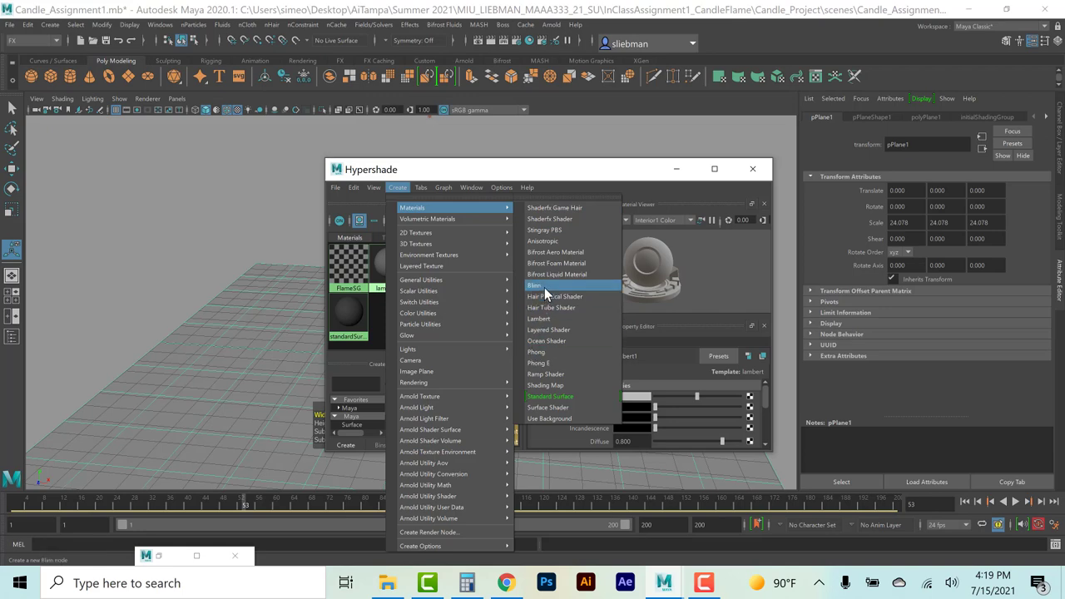
pyautogui.click(545, 287)
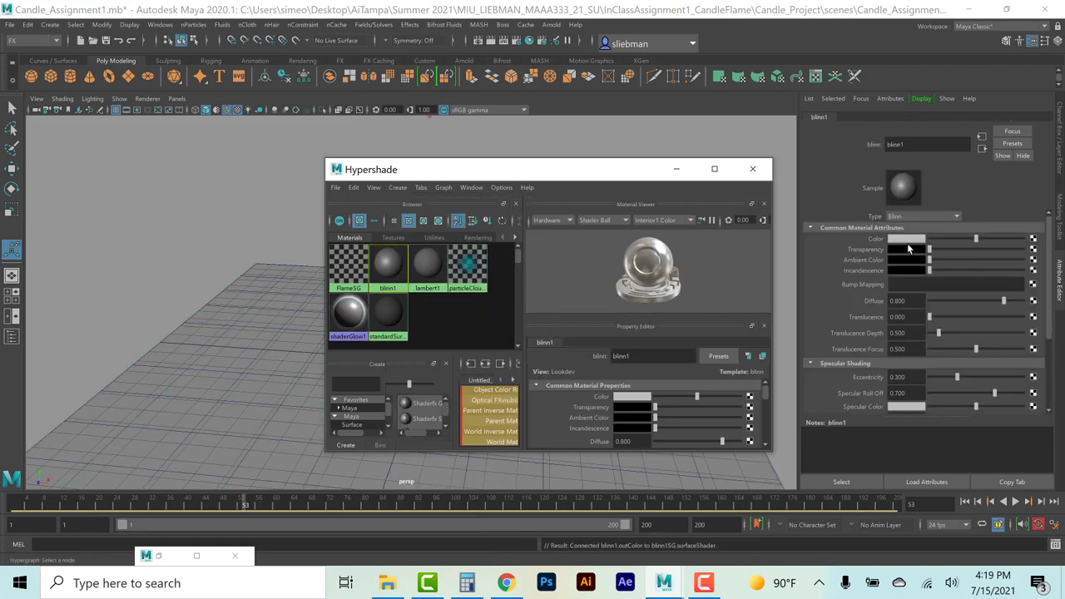
# Assign the new Blinn material to both the ground plane and the cube under the candle.
pyautogui.moveTo(632, 166); pyautogui.dragTo(880, 65)
pyautogui.moveTo(306, 256); pyautogui.dragTo(395, 376)
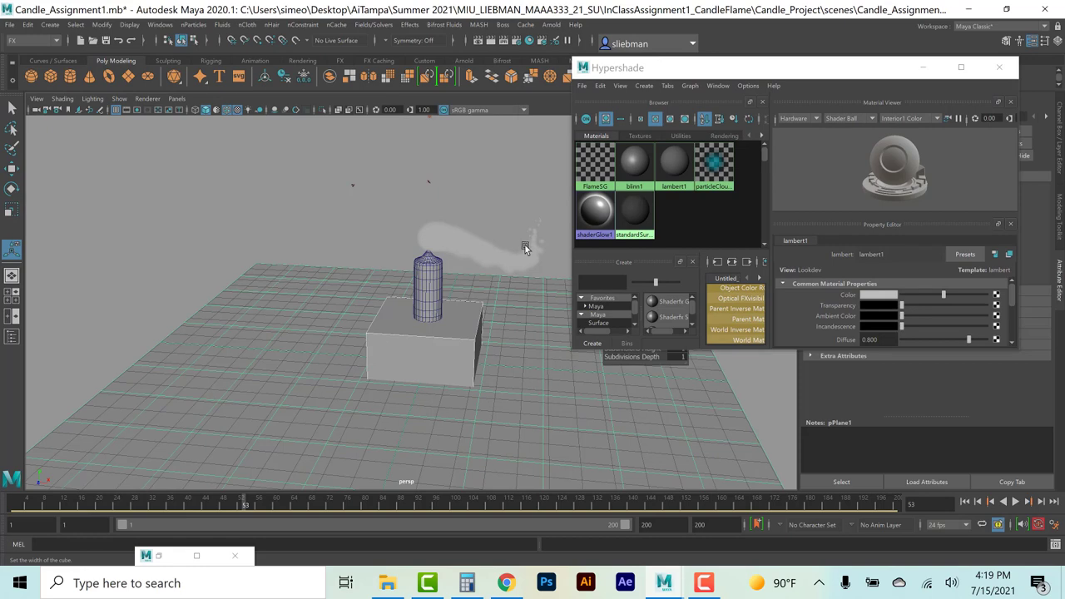
pyautogui.rightClick(634, 171)
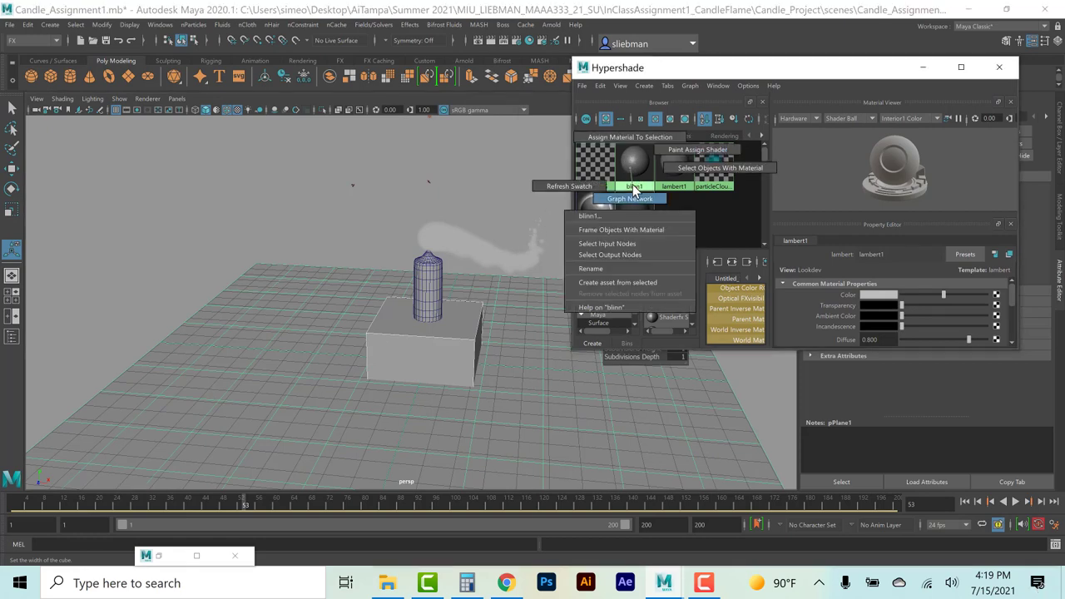
pyautogui.click(641, 138)
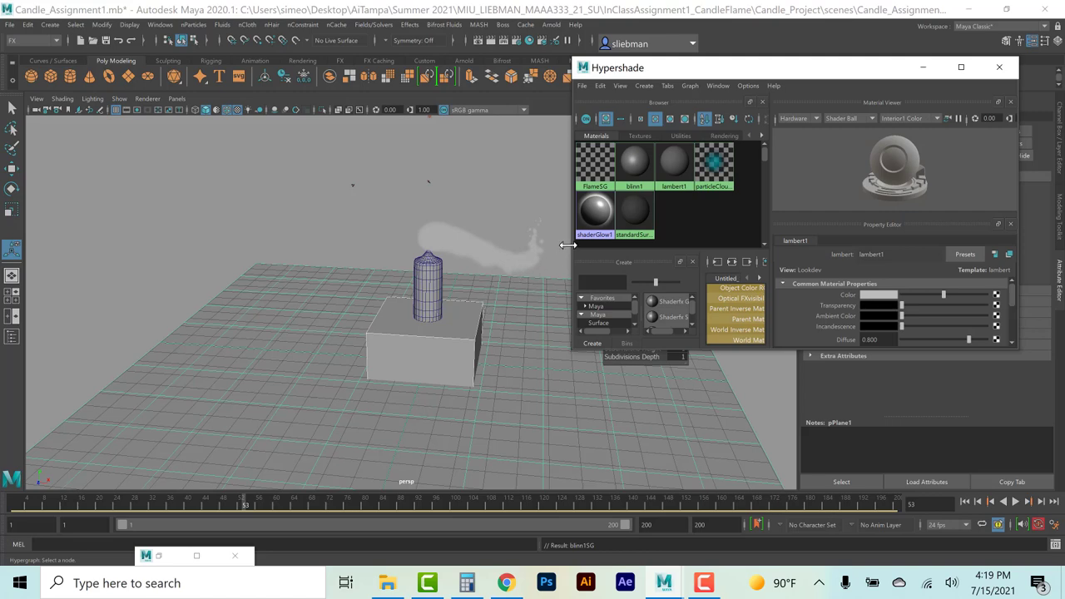
# Create a second Blinn material, assign it to the candle, and close the Hypershade.
pyautogui.click(645, 86)
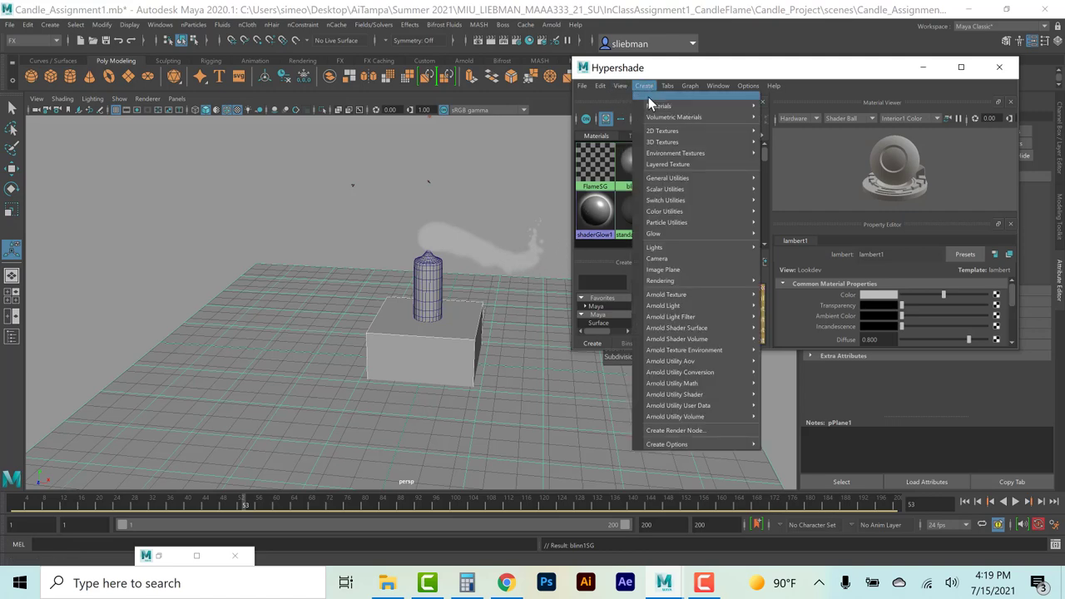
pyautogui.moveTo(649, 104)
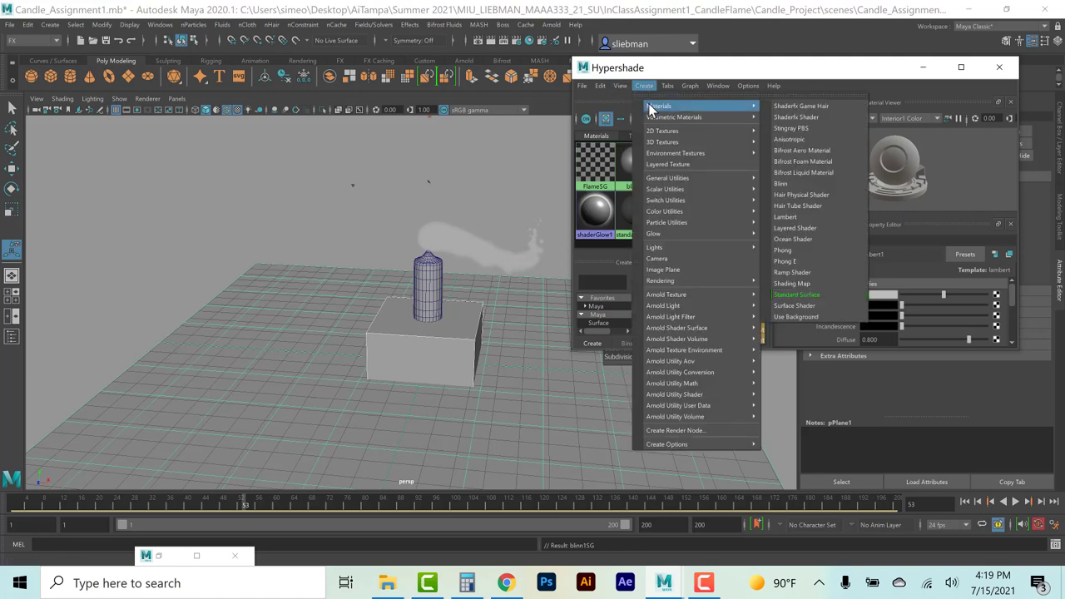
pyautogui.click(792, 183)
pyautogui.click(432, 288)
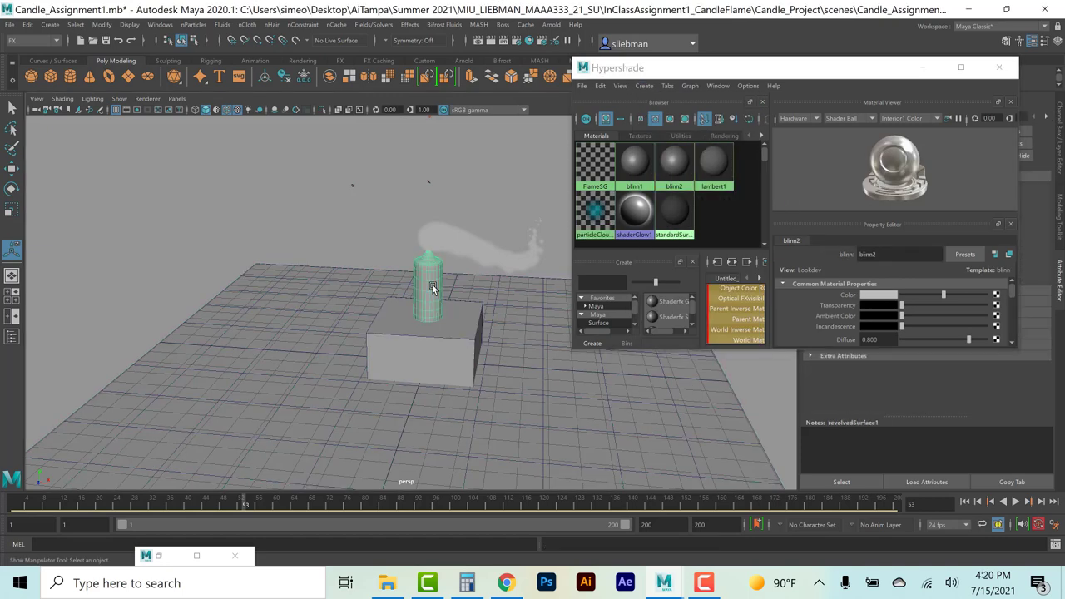
pyautogui.moveTo(674, 159); pyautogui.dragTo(672, 138, button='right')
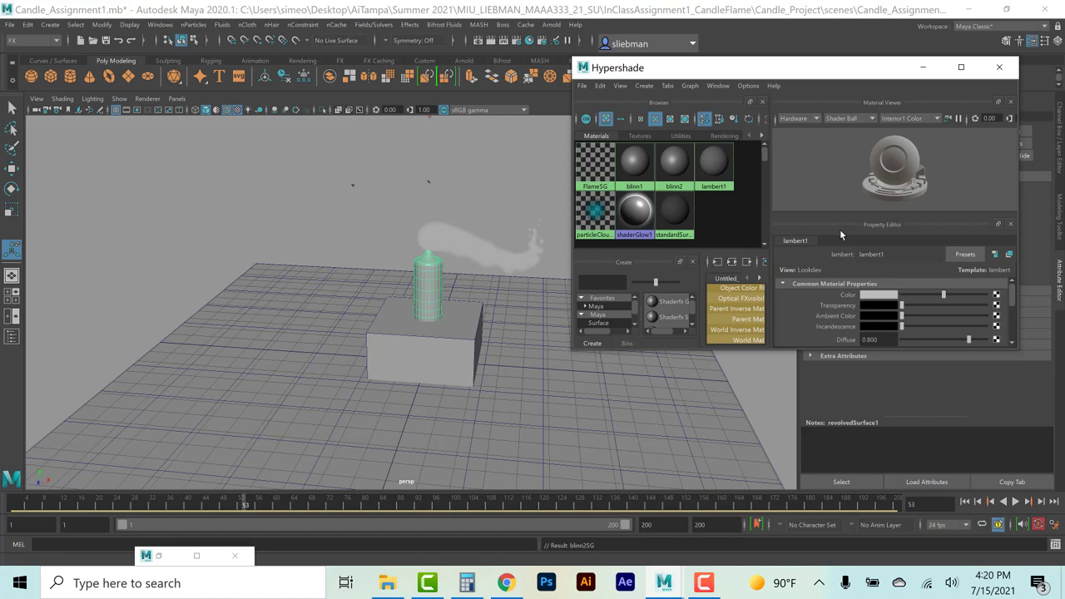
pyautogui.click(999, 66)
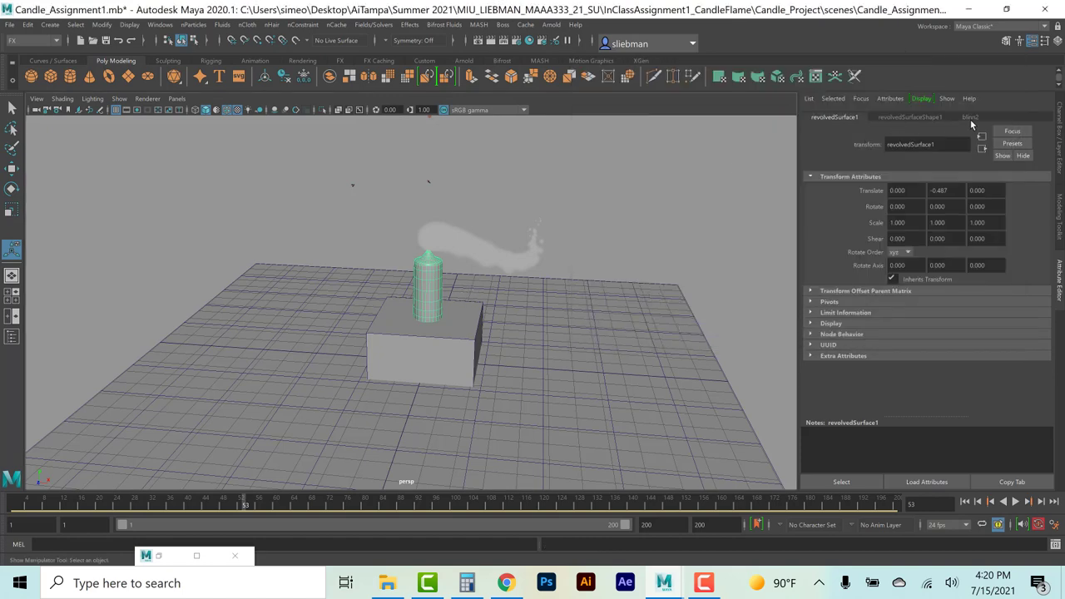
# Make the candle's Blinn cyan with raised incandescence and very slight transparency, and expand its raytrace options.
pyautogui.click(970, 118)
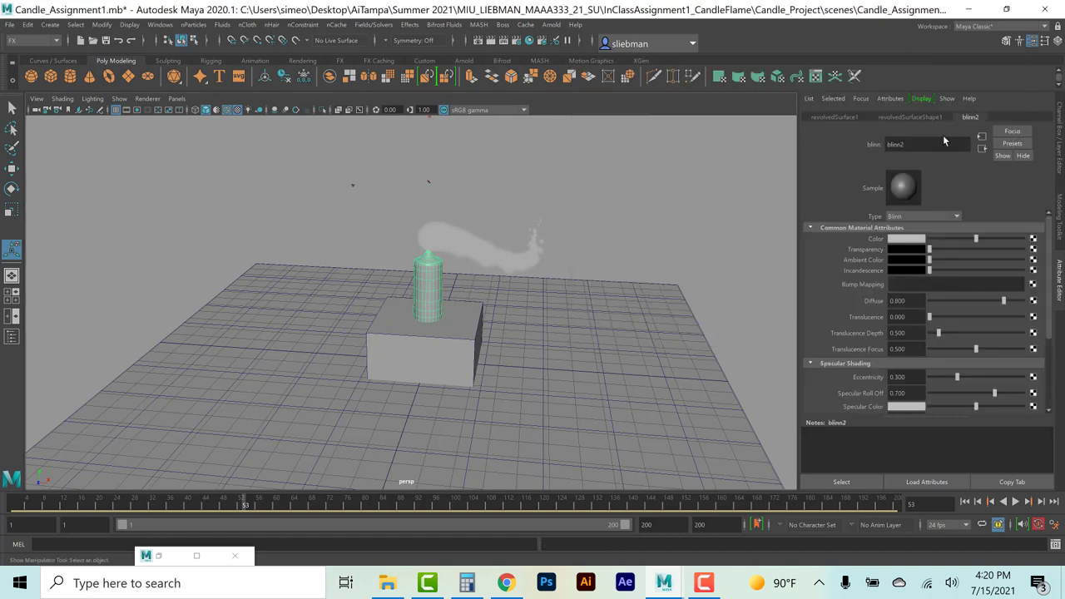
pyautogui.click(892, 239)
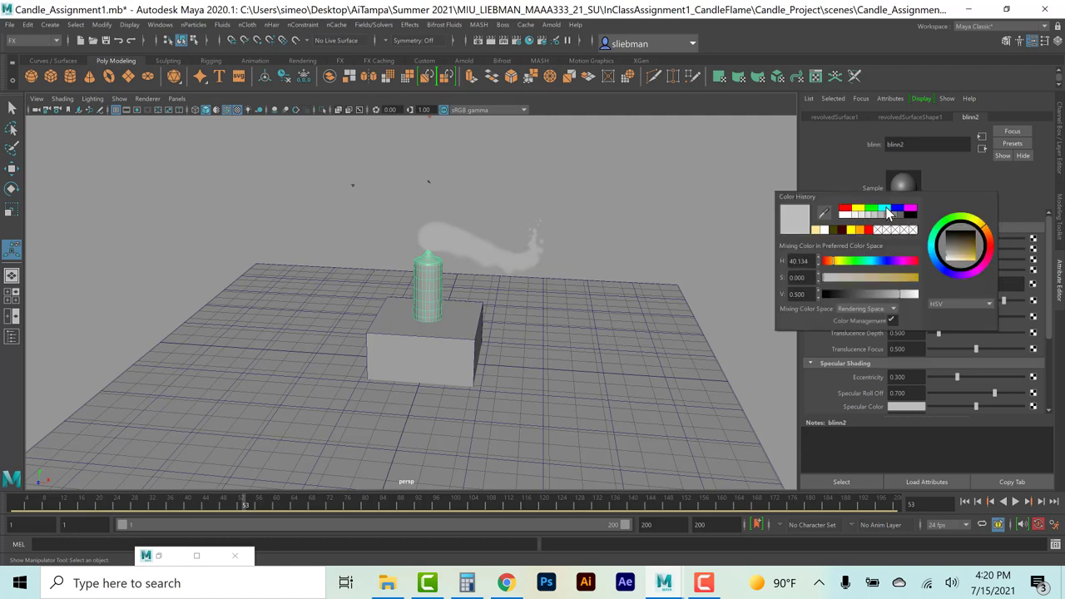
pyautogui.click(885, 208)
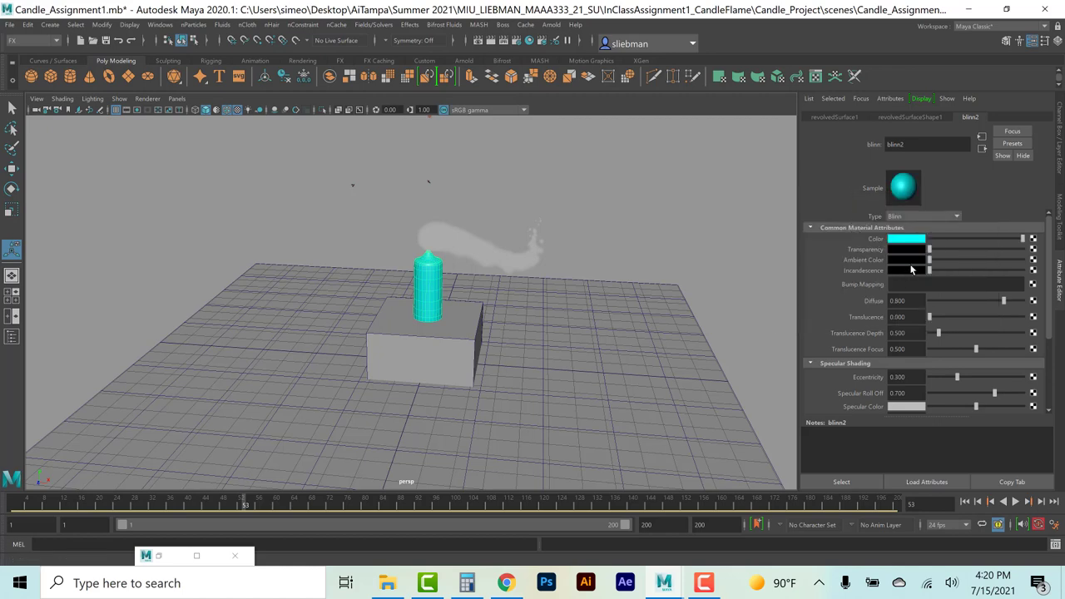
pyautogui.moveTo(928, 271)
pyautogui.mouseDown()
pyautogui.moveTo(956, 274)
pyautogui.moveTo(929, 254)
pyautogui.mouseUp()
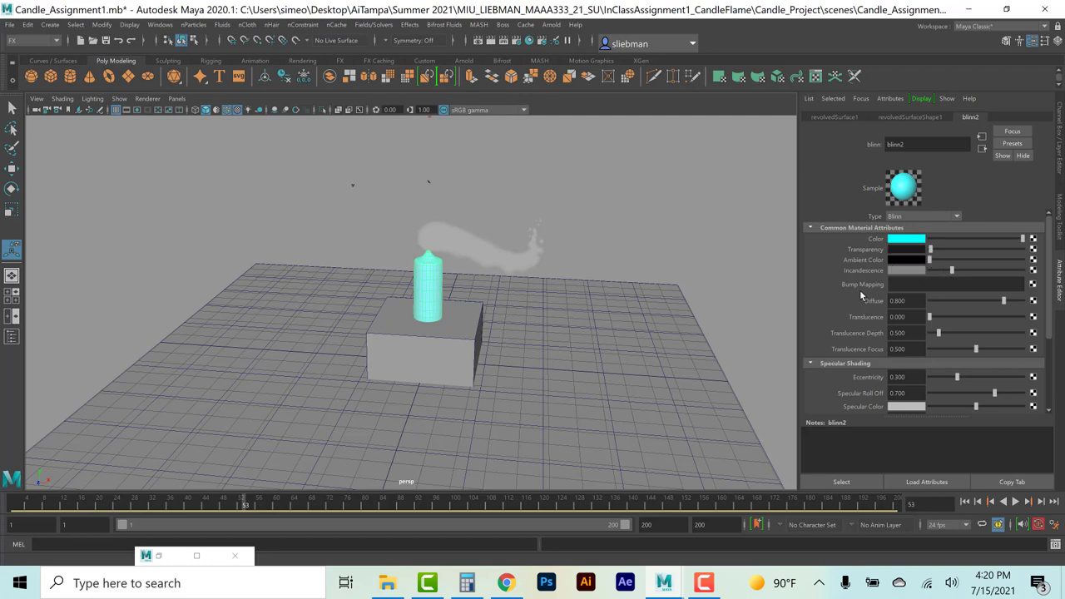
pyautogui.scroll(-5, 849, 302)
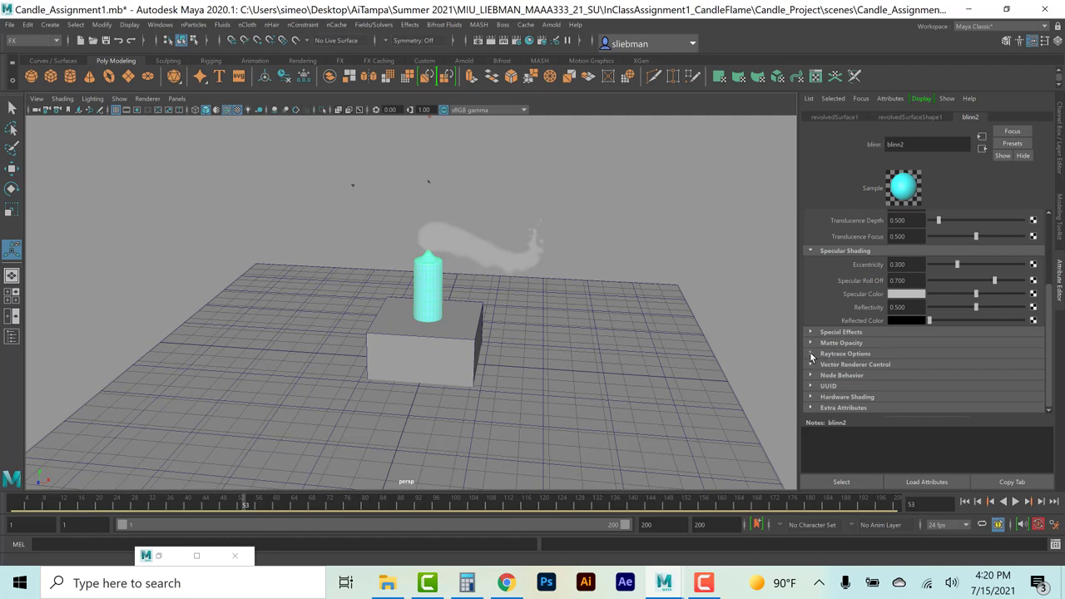
pyautogui.click(811, 353)
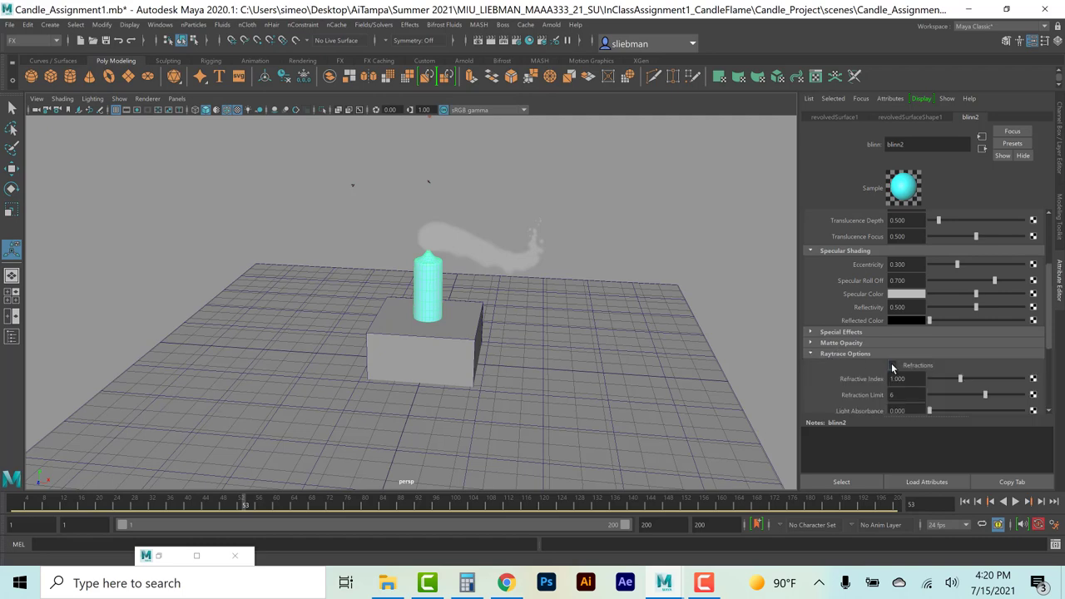
# Set the color of the Blinn shared by the cube and ground plane to dark red.
pyautogui.click(402, 353)
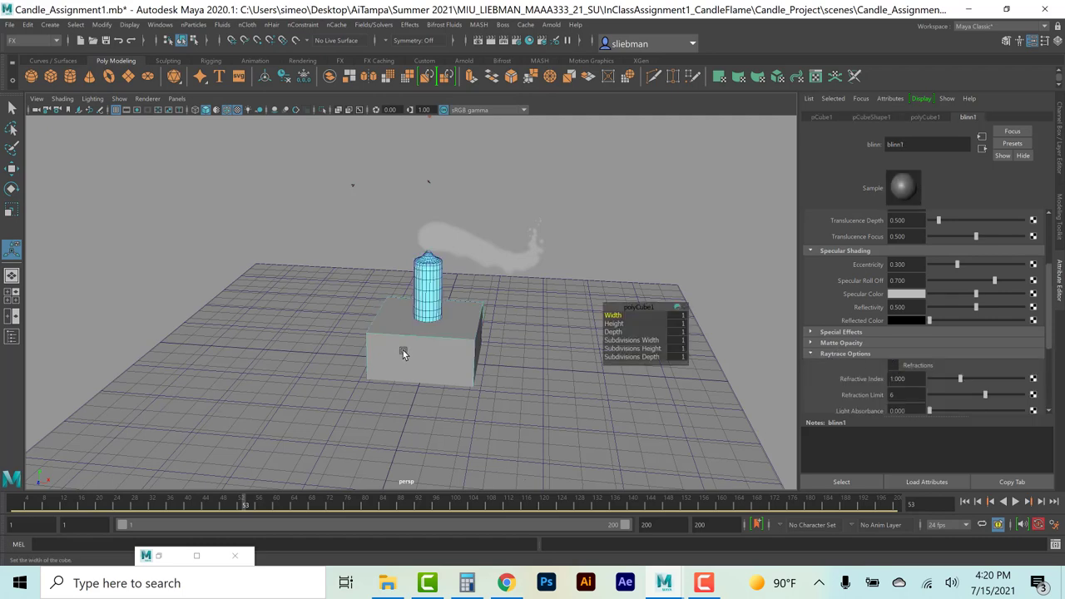
pyautogui.scroll(3, 965, 267)
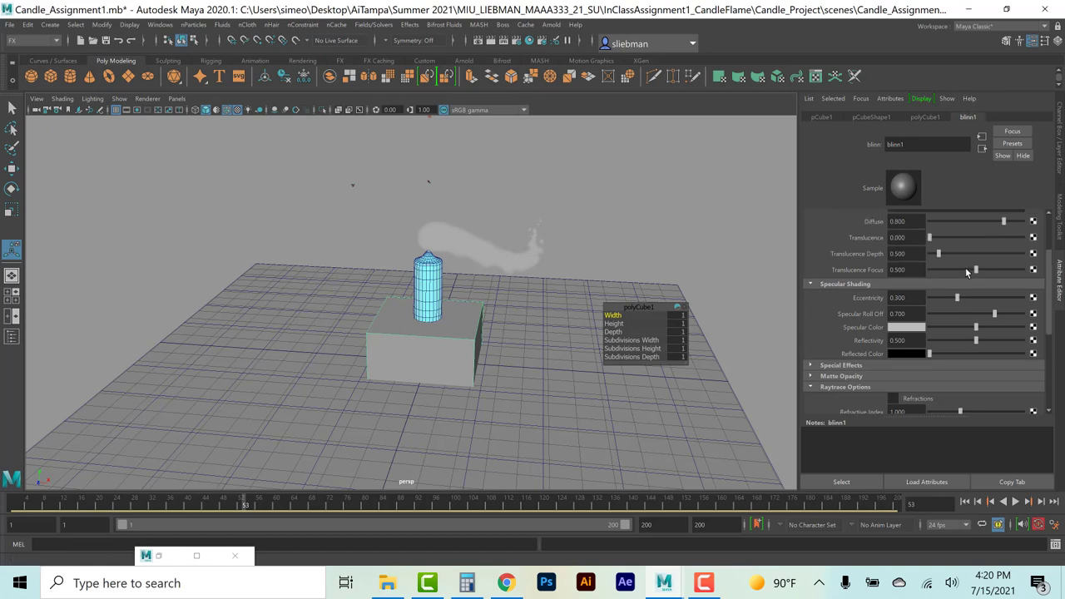
pyautogui.click(923, 228)
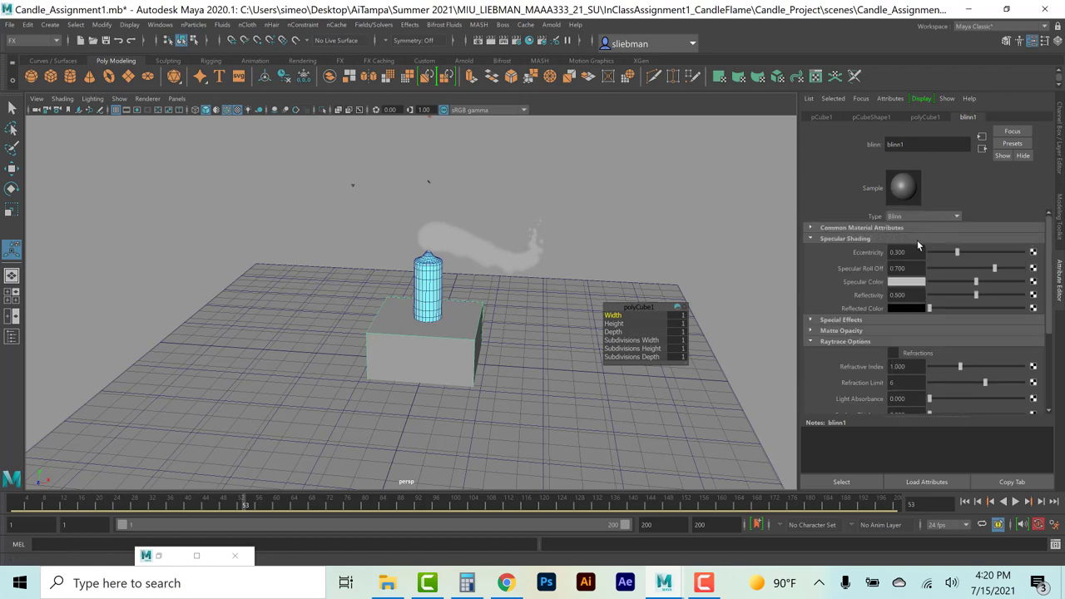
pyautogui.click(917, 228)
pyautogui.click(907, 240)
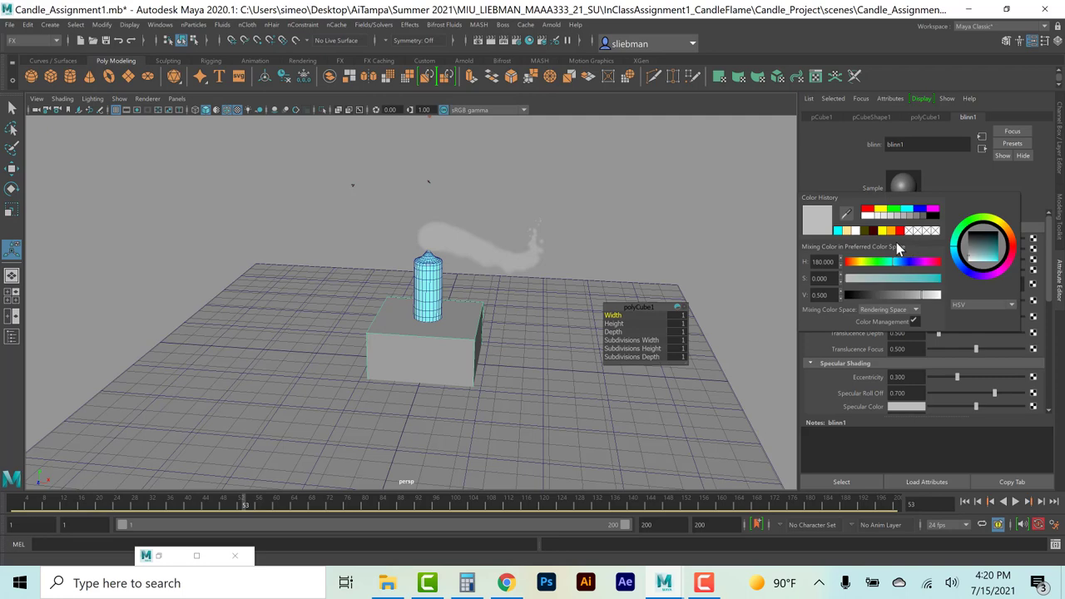
pyautogui.click(869, 231)
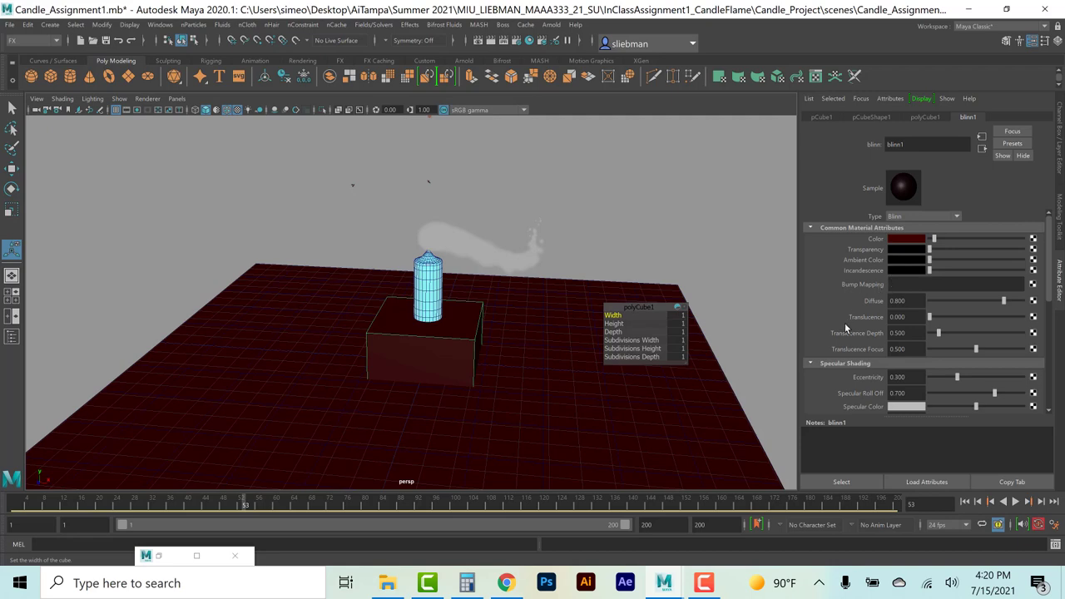
pyautogui.scroll(-3, 844, 324)
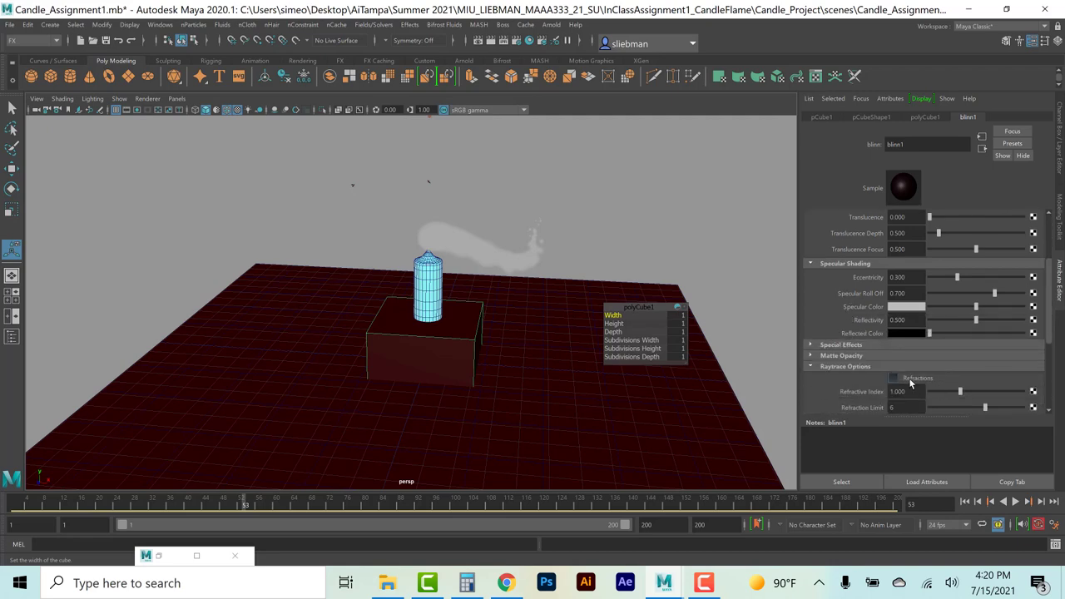
# Select the flame particles, browse their connected nodes, and examine the FlameSG particle cloud material's attributes.
pyautogui.click(695, 215)
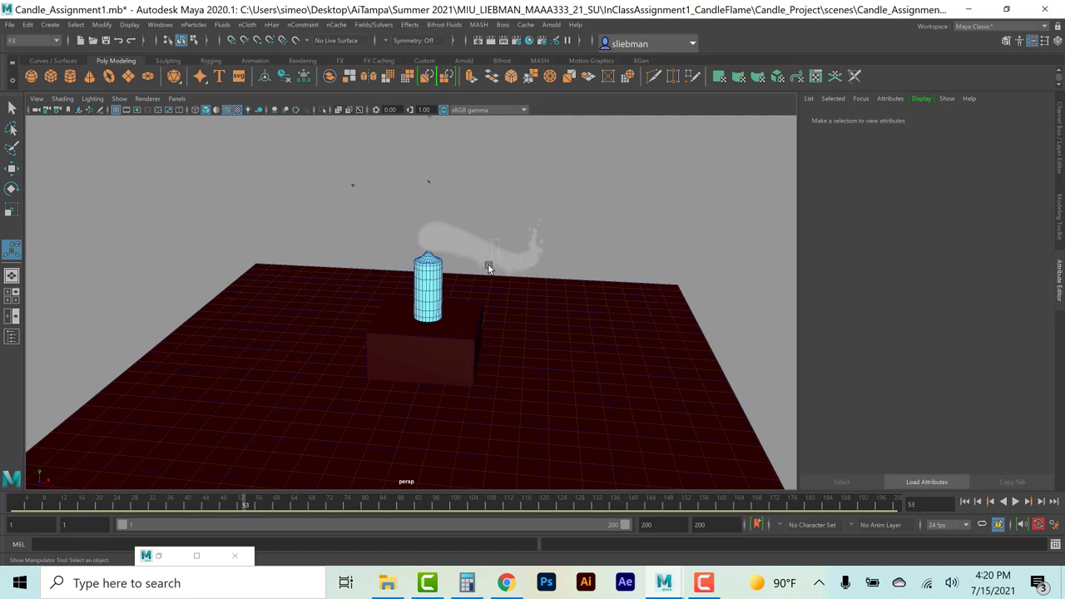
pyautogui.click(489, 265)
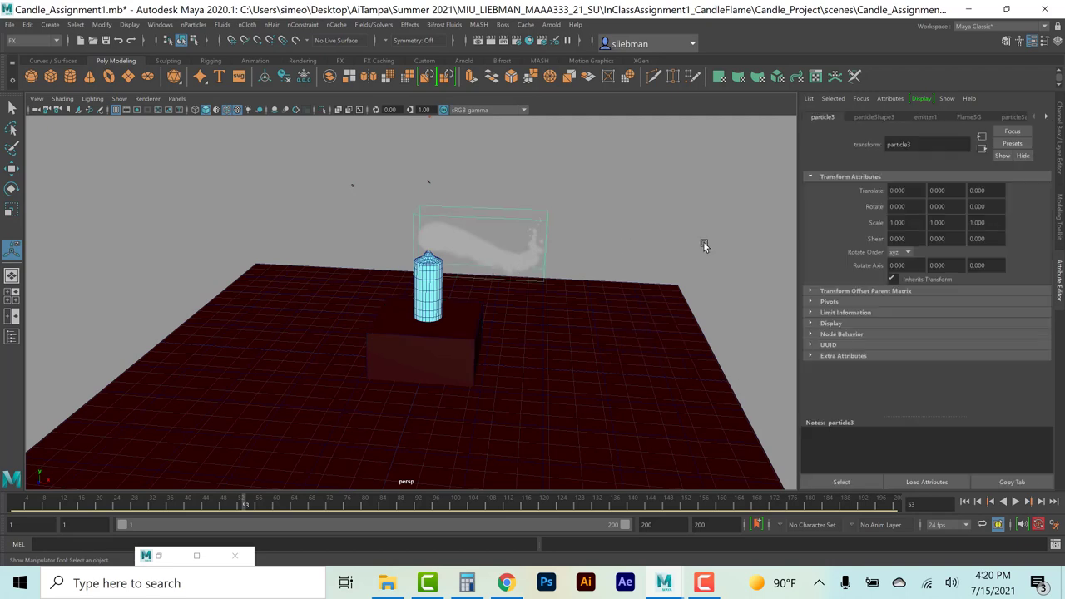
pyautogui.click(887, 116)
pyautogui.click(1047, 117)
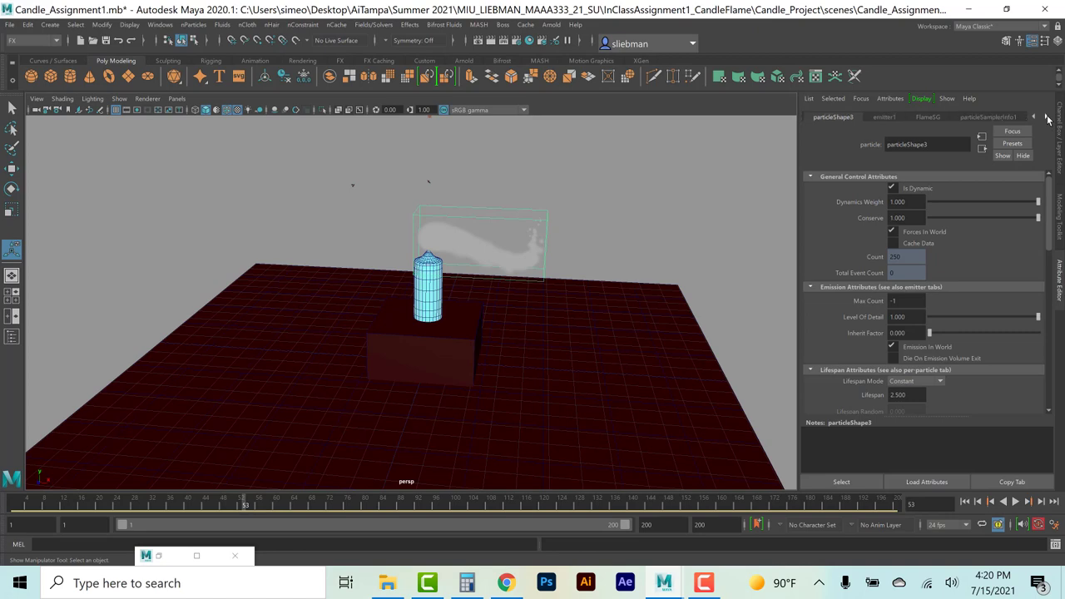
pyautogui.click(1047, 117)
pyautogui.click(1046, 117)
pyautogui.click(1046, 117)
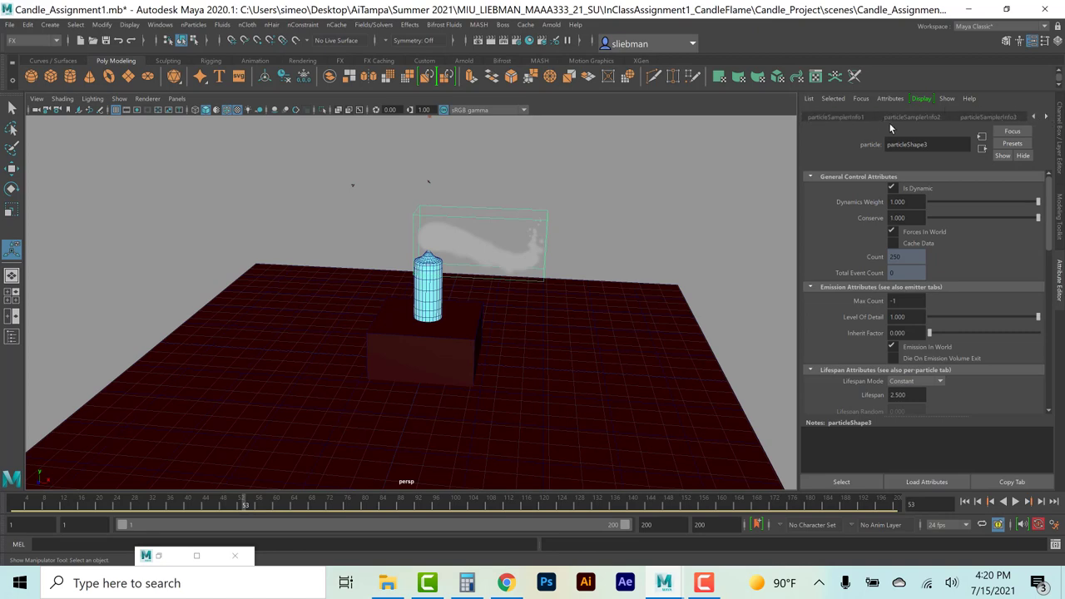
pyautogui.click(1047, 117)
pyautogui.click(1047, 118)
pyautogui.click(1047, 117)
pyautogui.click(1008, 117)
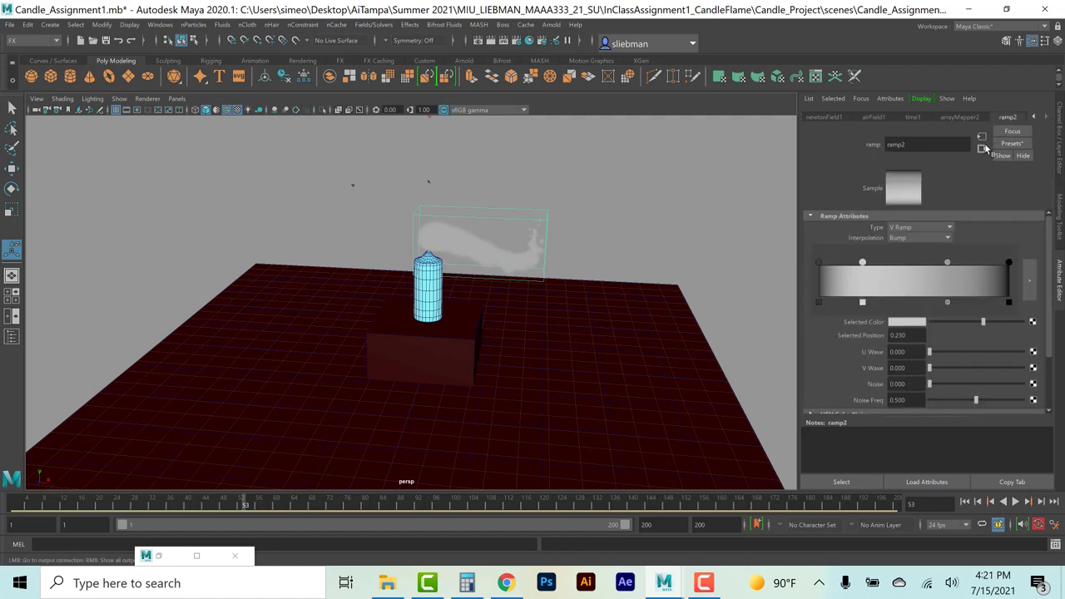
pyautogui.click(983, 147)
pyautogui.click(984, 147)
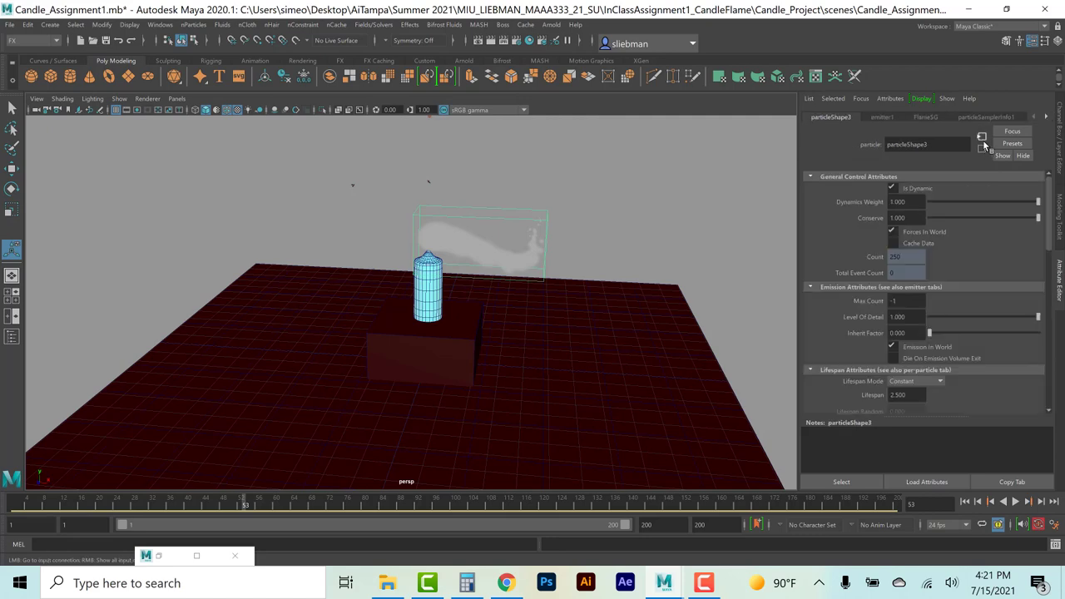
pyautogui.click(925, 117)
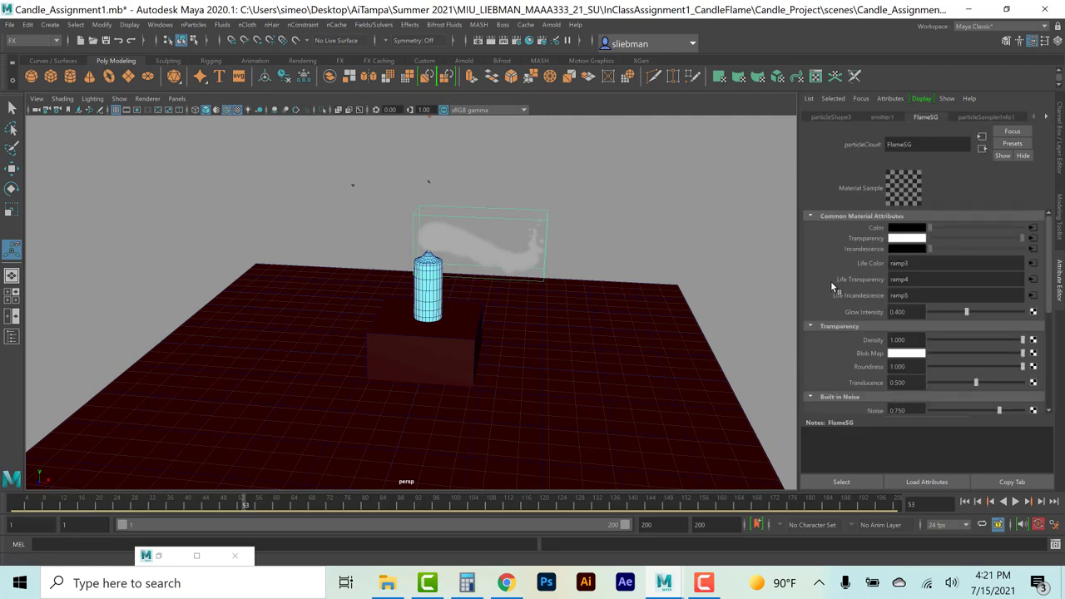
pyautogui.scroll(-5, 831, 282)
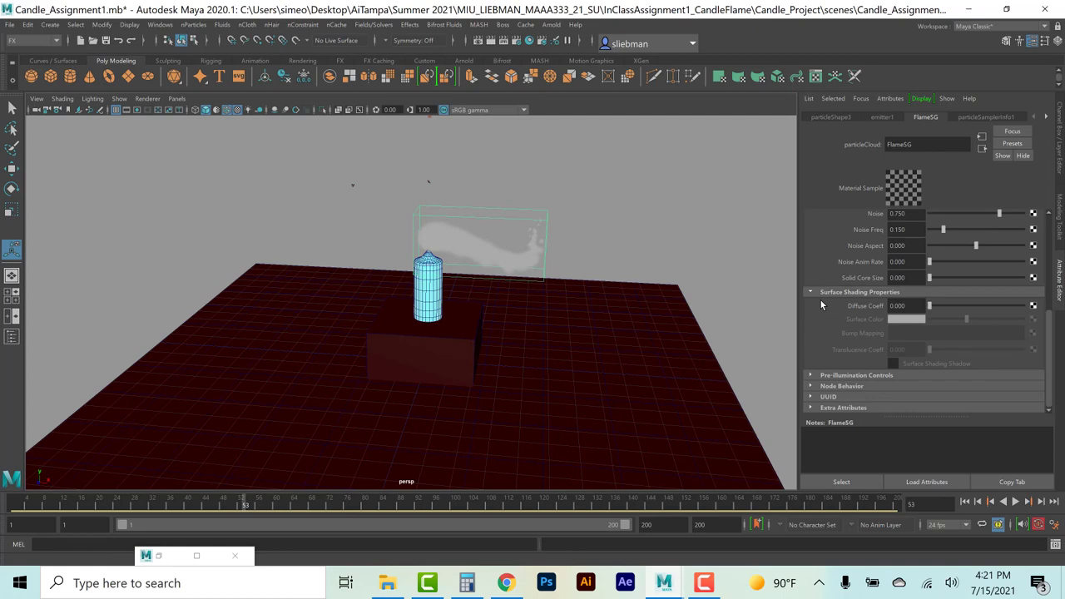
# Examine the FlameSG material's noise and surface shading attributes, and the raytrace options of the ground plane's Blinn, and clear the selection.
pyautogui.scroll(1, 822, 305)
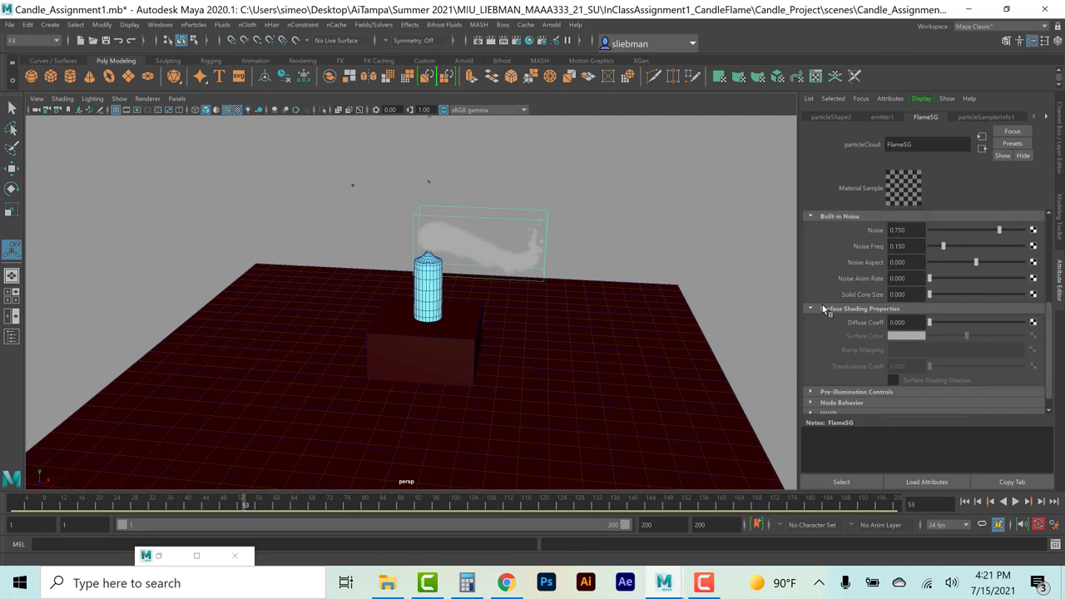
pyautogui.scroll(-1, 824, 311)
pyautogui.scroll(10, 823, 308)
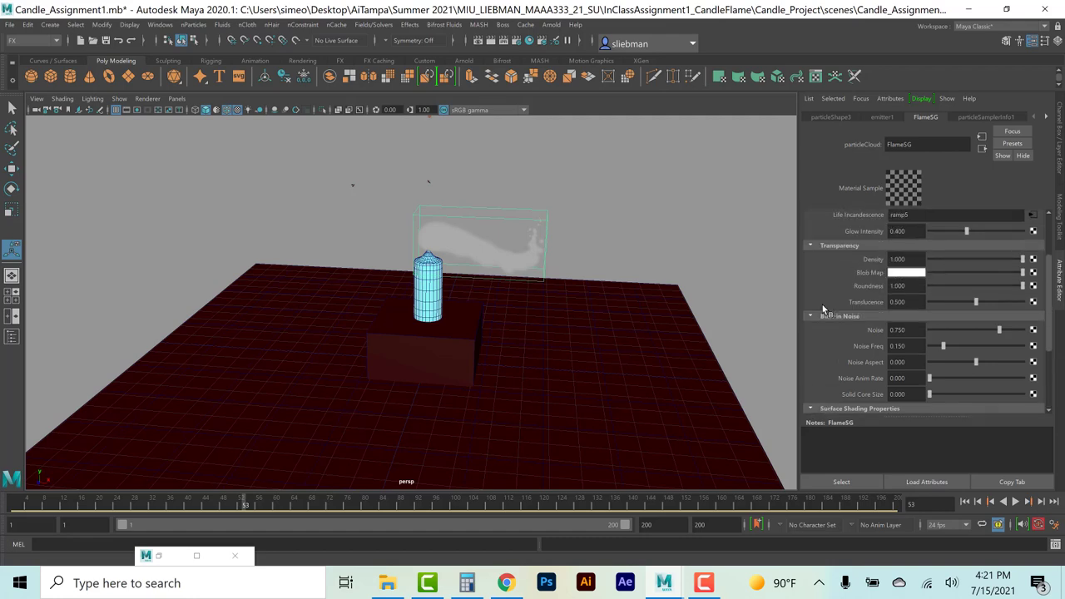
pyautogui.scroll(1, 823, 309)
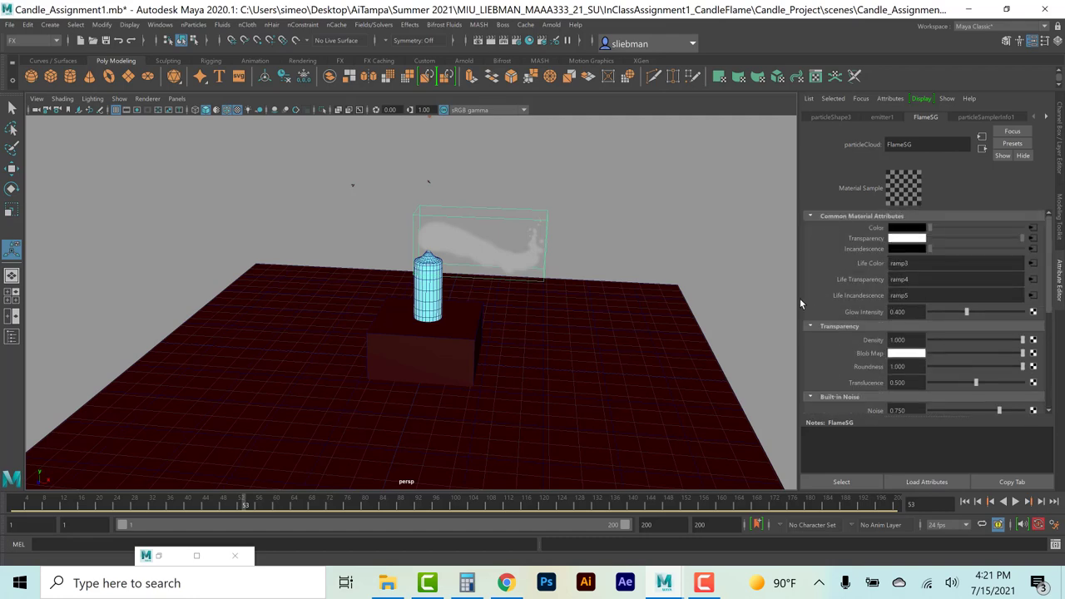
pyautogui.click(605, 286)
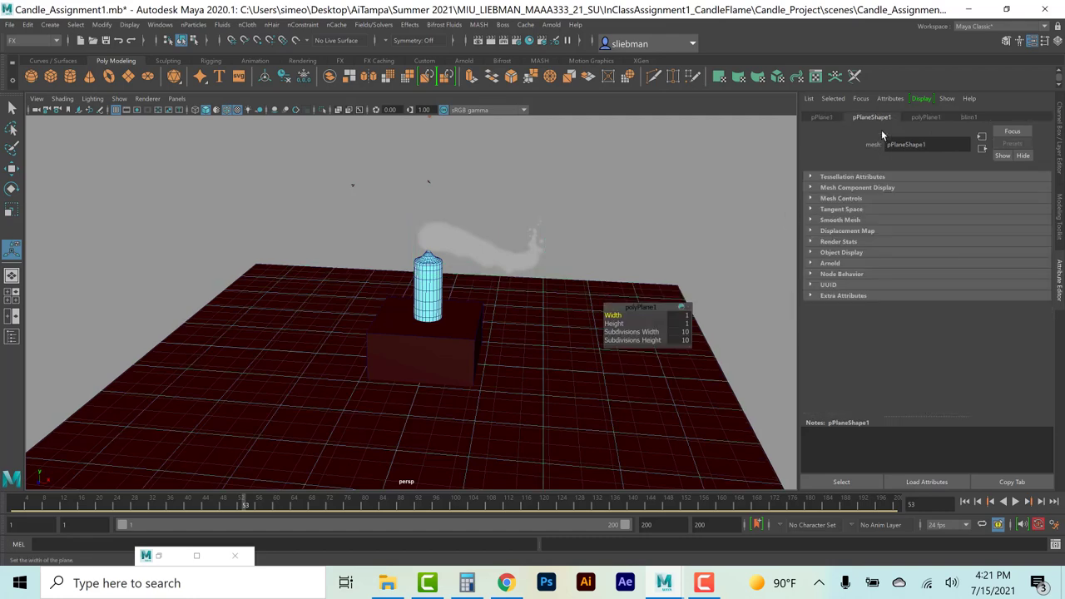
pyautogui.click(965, 117)
pyautogui.scroll(-10, 821, 273)
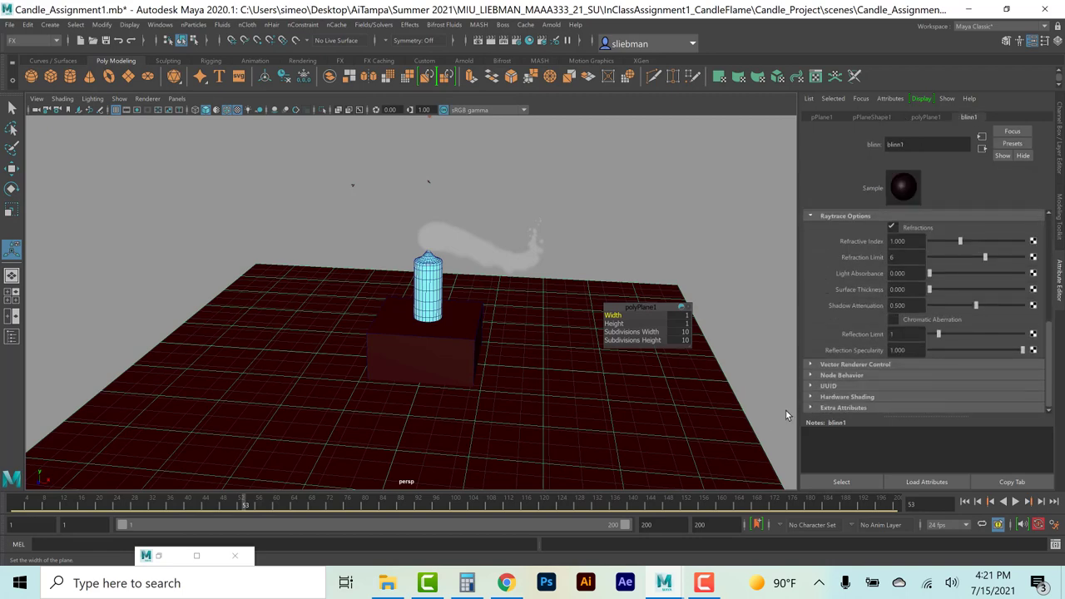
pyautogui.scroll(10, 815, 329)
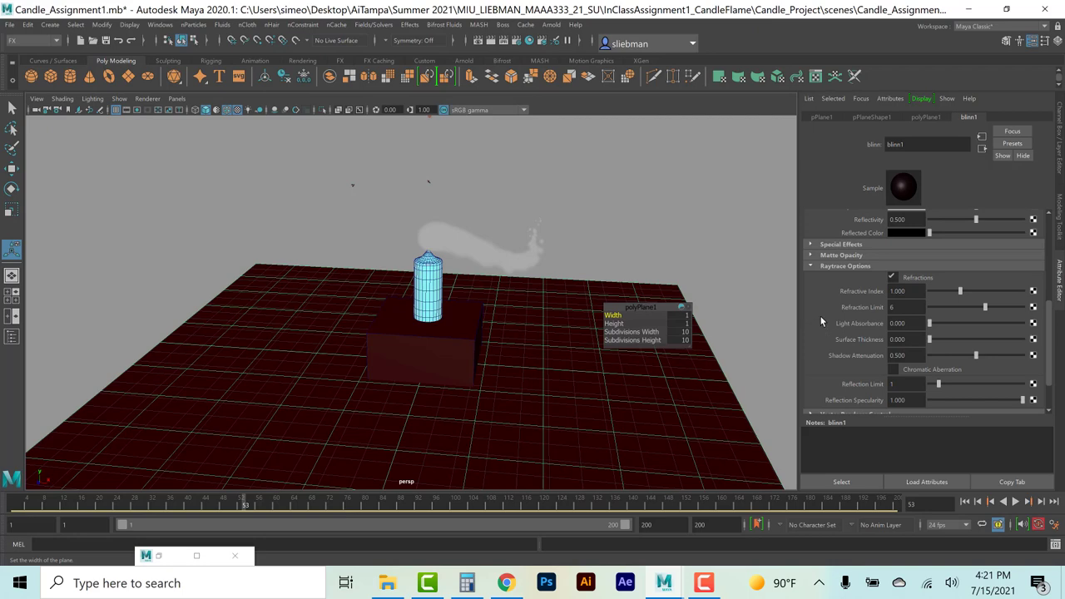
pyautogui.click(643, 214)
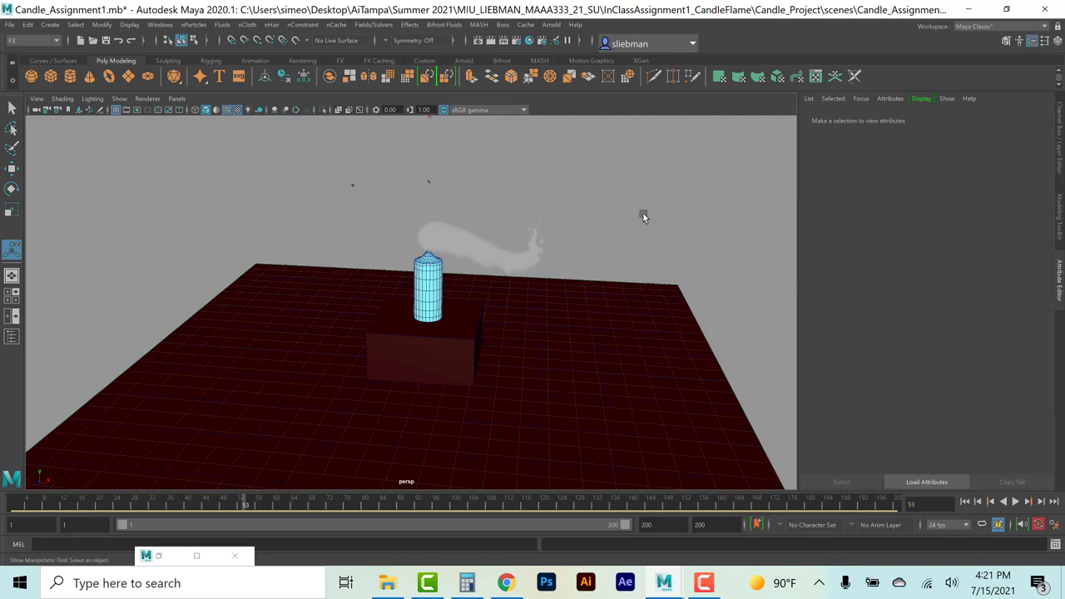
# Test-render the current frame twice, look over the sequence rendering command, and close the Render View.
pyautogui.click(492, 41)
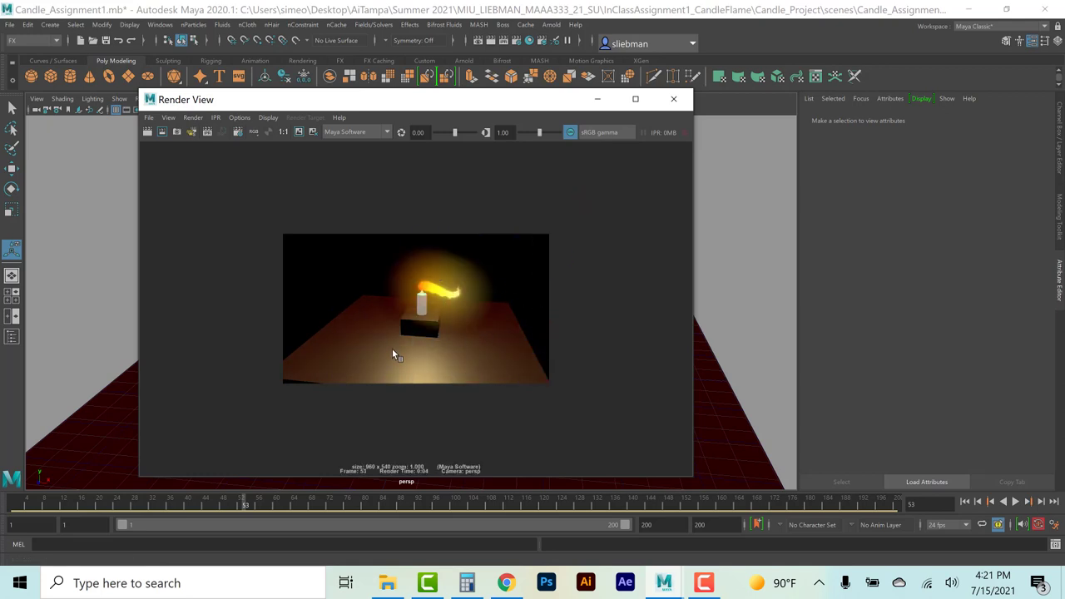
pyautogui.click(680, 100)
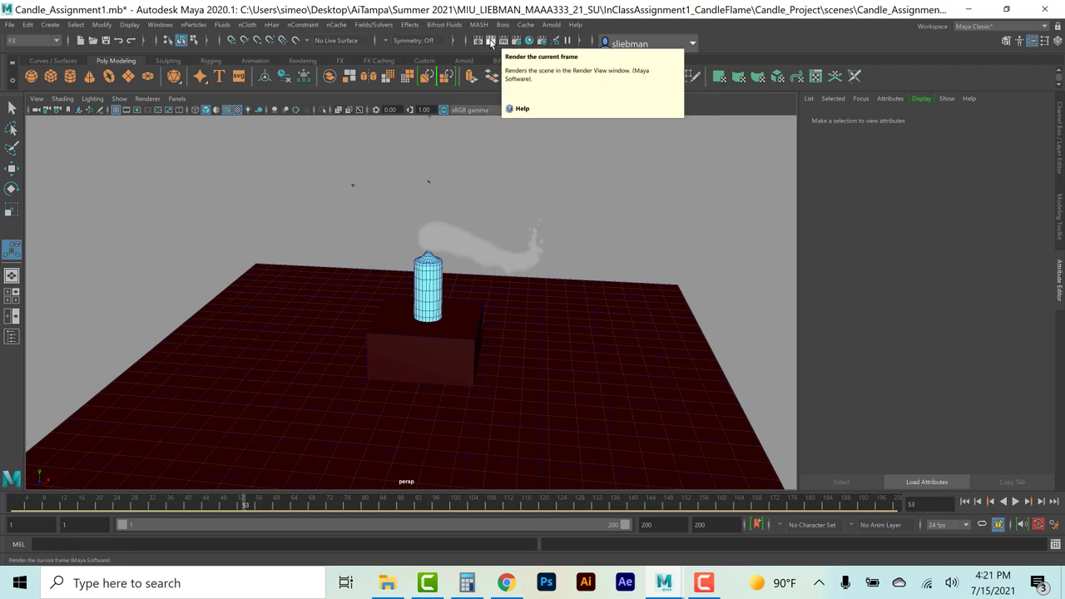
pyautogui.click(491, 42)
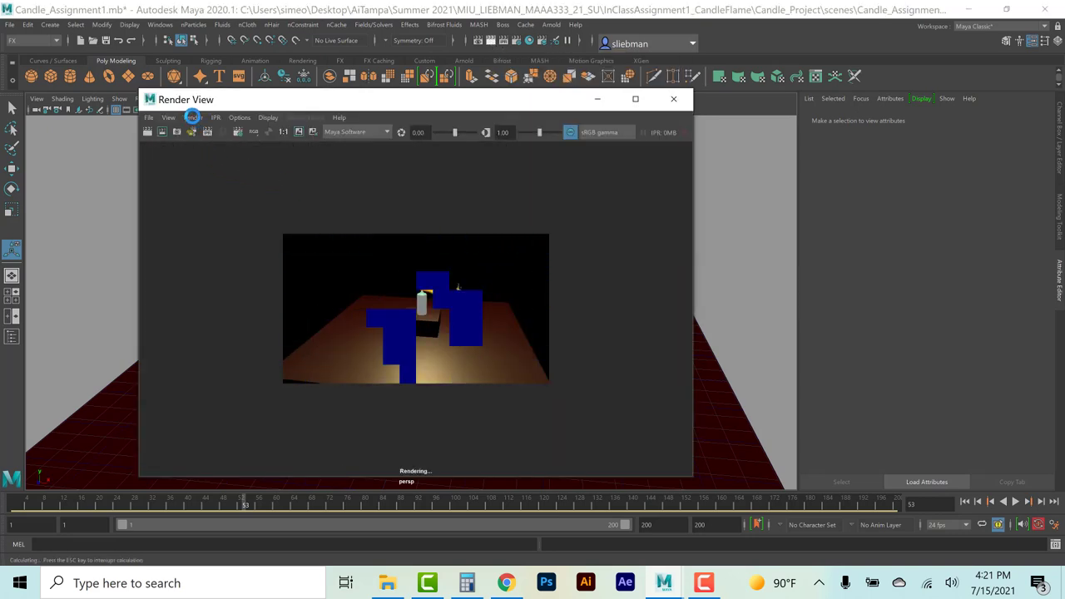
pyautogui.click(193, 117)
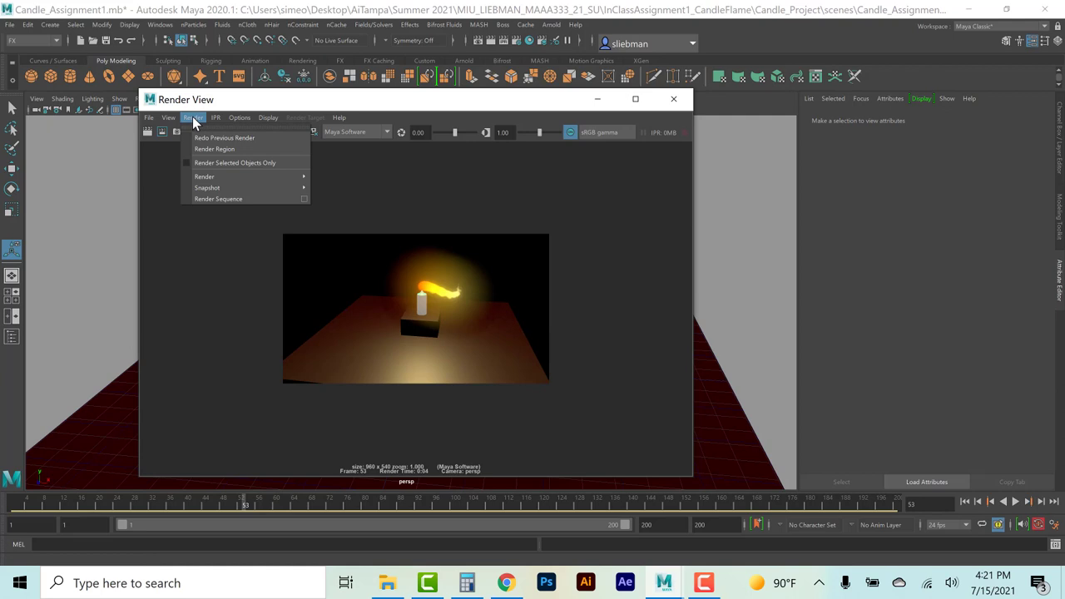
pyautogui.moveTo(208, 179)
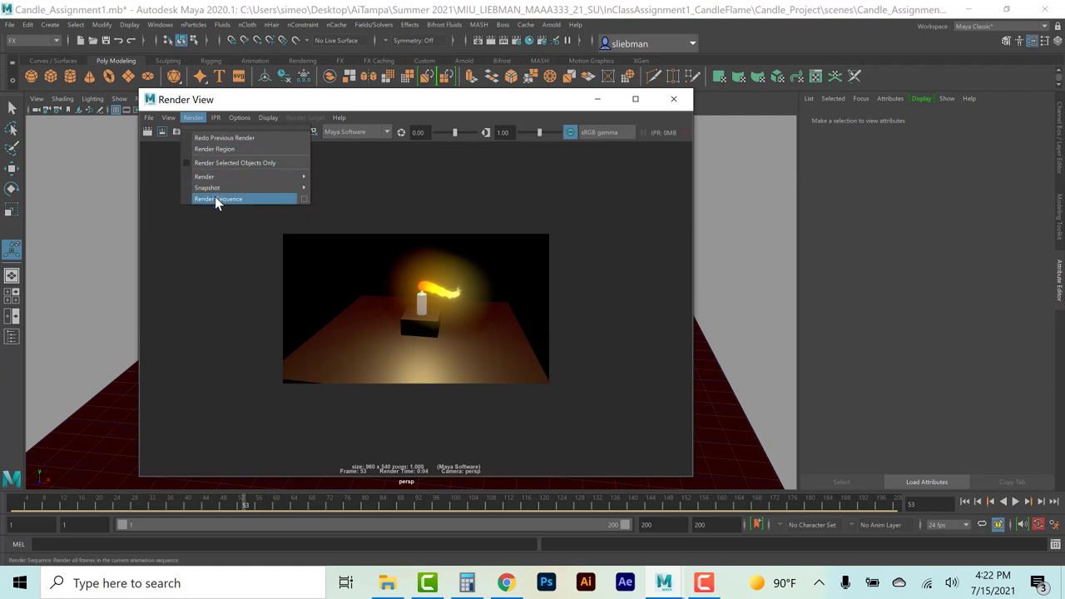
pyautogui.press('Escape')
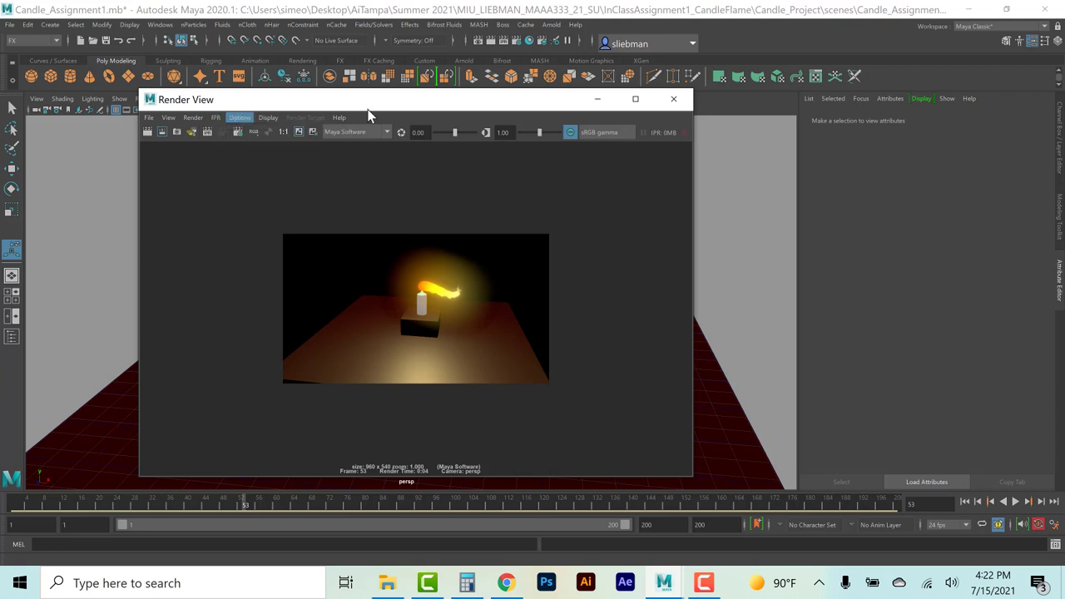
pyautogui.click(672, 100)
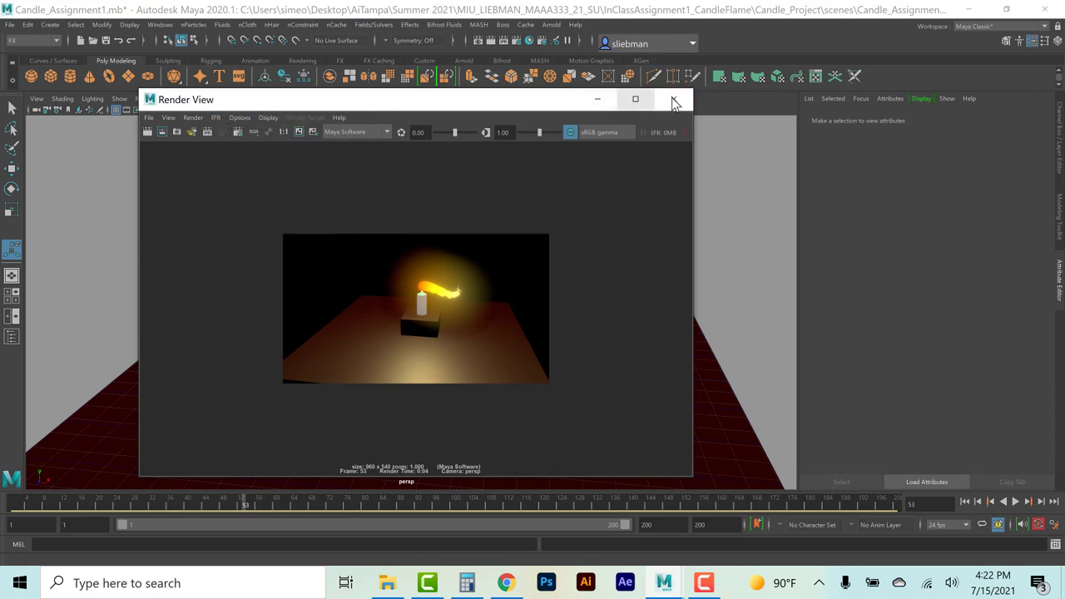
pyautogui.click(673, 100)
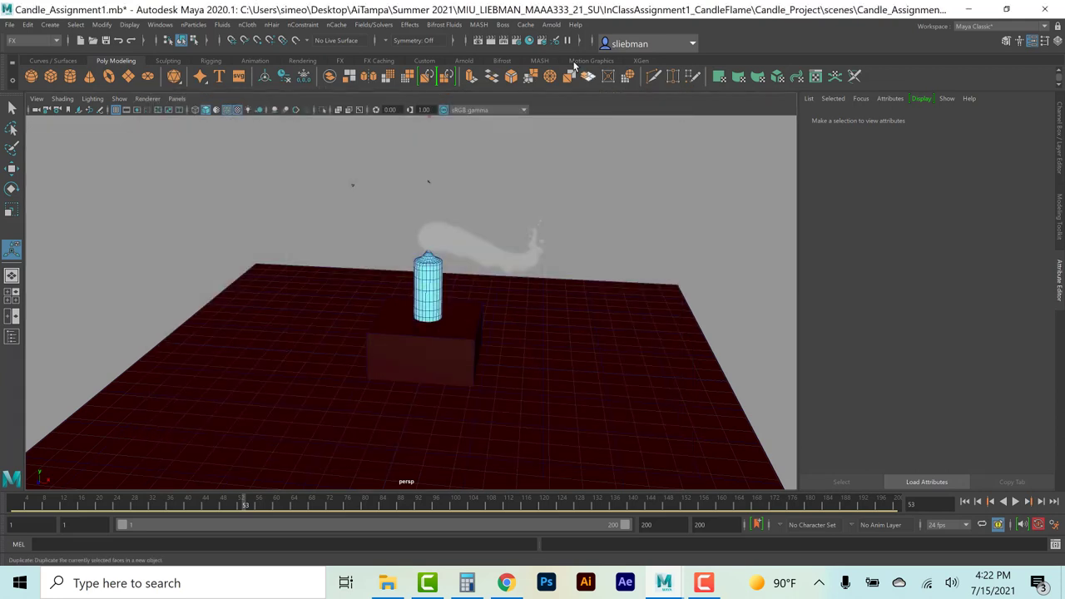
# Open the render settings, keep Maya Software as the renderer, and set the file name prefix to Lastname_Candle.
pyautogui.click(517, 42)
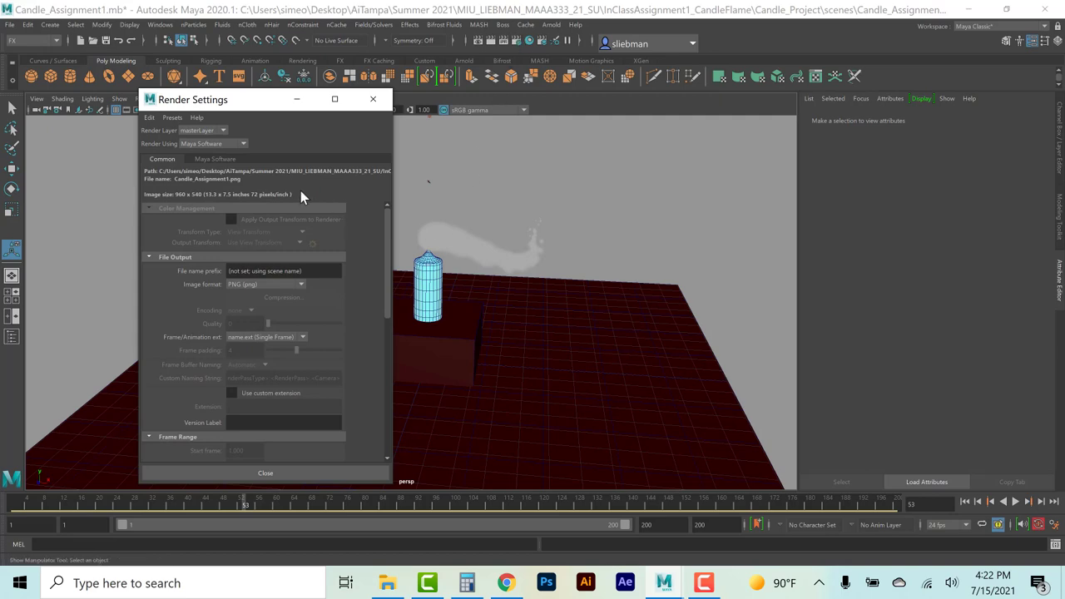
pyautogui.moveTo(239, 99); pyautogui.dragTo(238, 33)
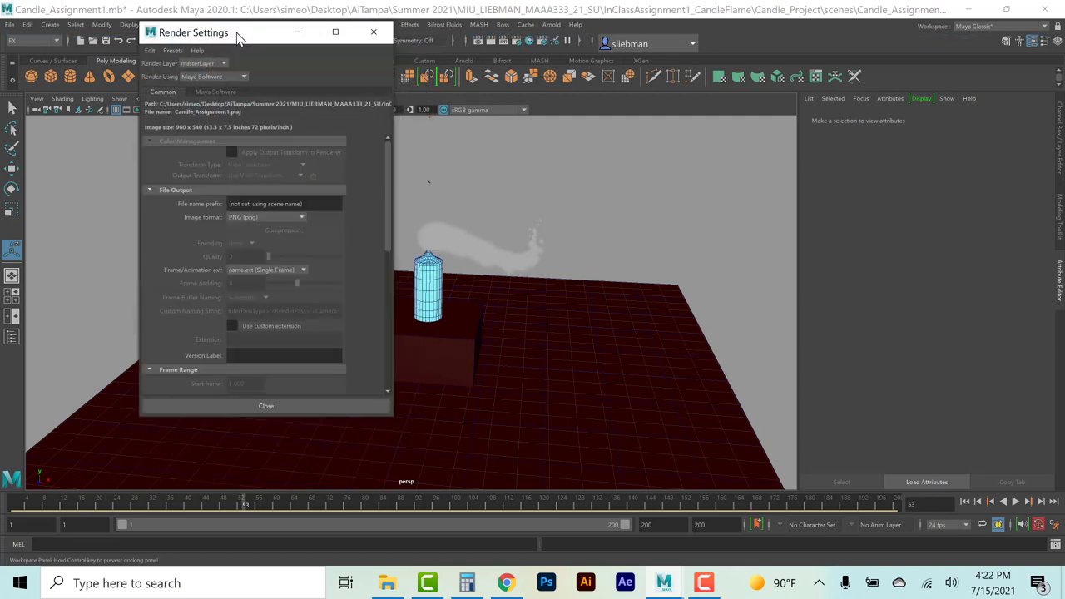
pyautogui.click(200, 76)
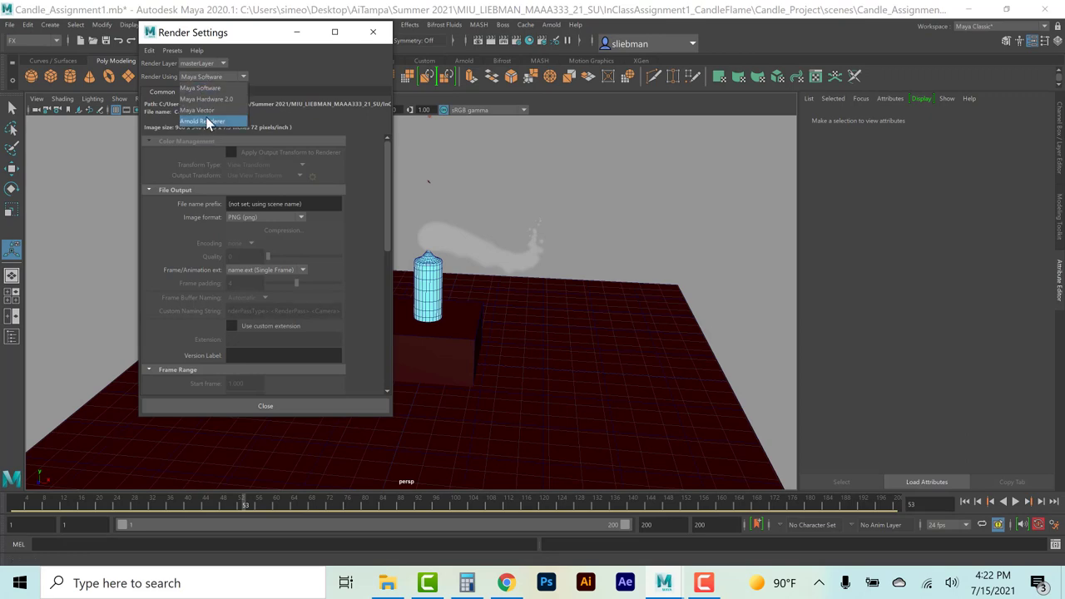
pyautogui.click(206, 83)
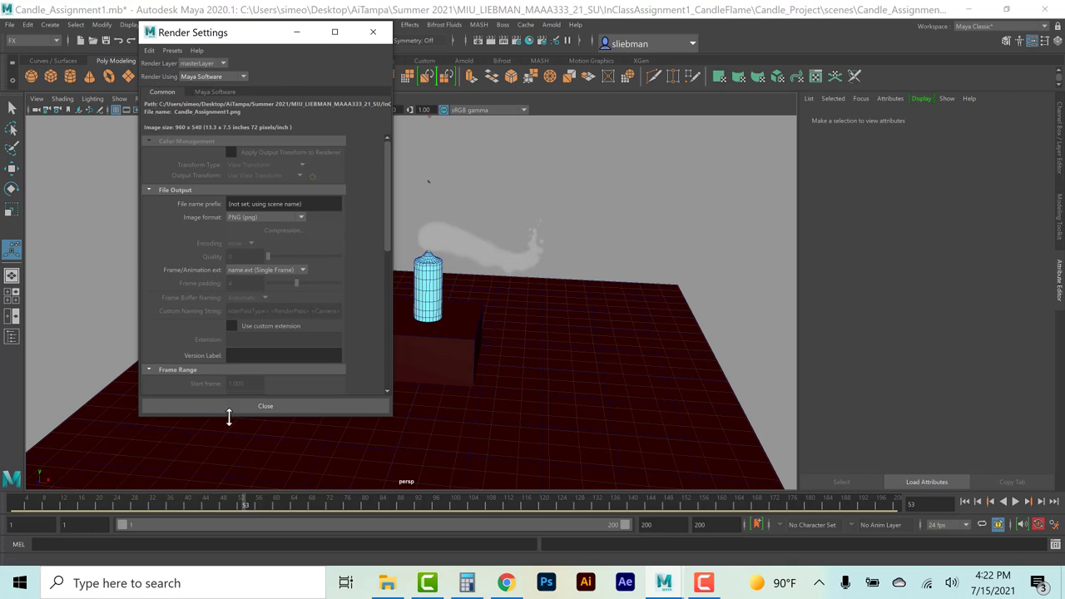
pyautogui.moveTo(228, 416); pyautogui.dragTo(235, 492)
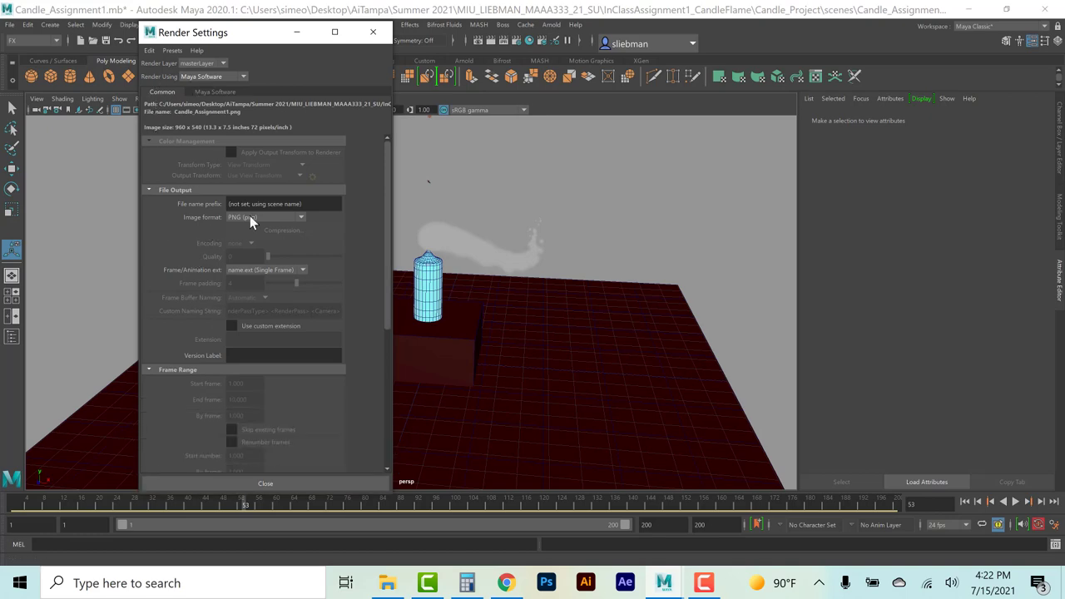
pyautogui.moveTo(323, 207); pyautogui.dragTo(225, 205)
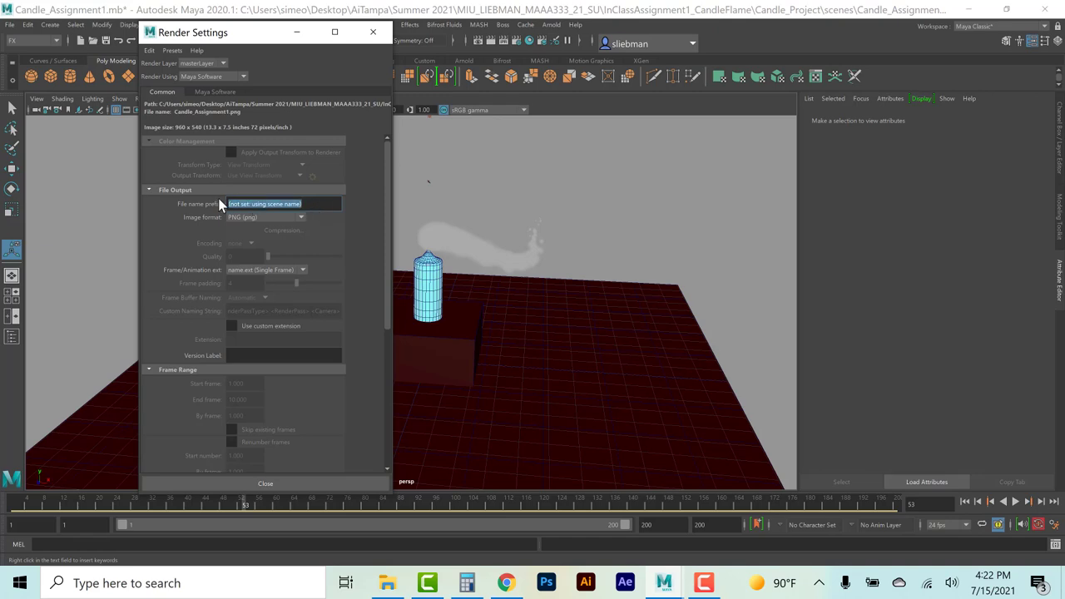
pyautogui.press('BackSpace')
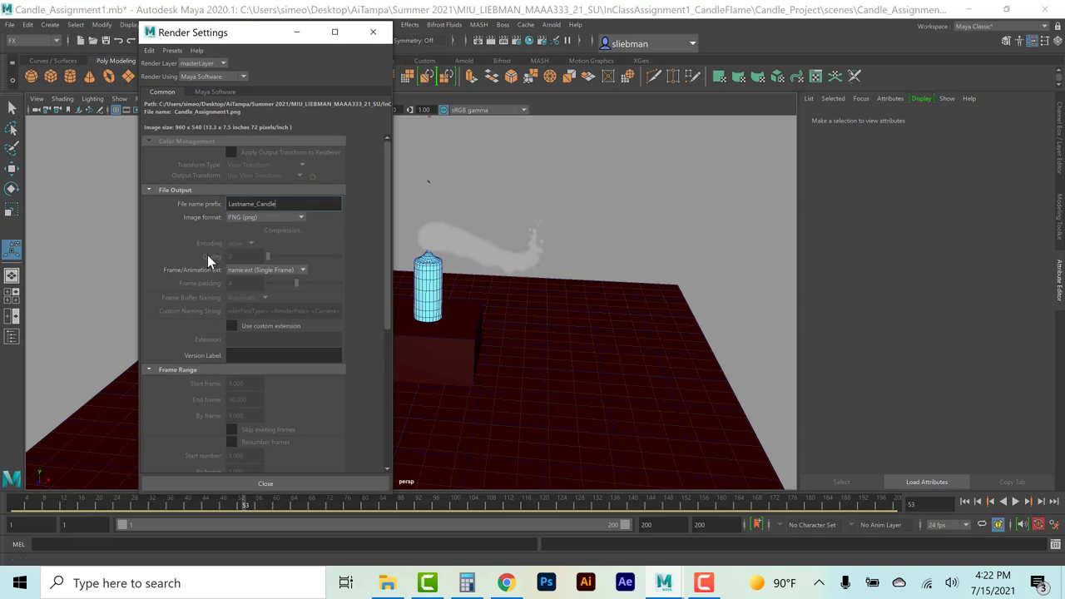
# Set the render output image format to Targa (tga) and the frame/animation extension to name_#.ext.
pyautogui.click(253, 218)
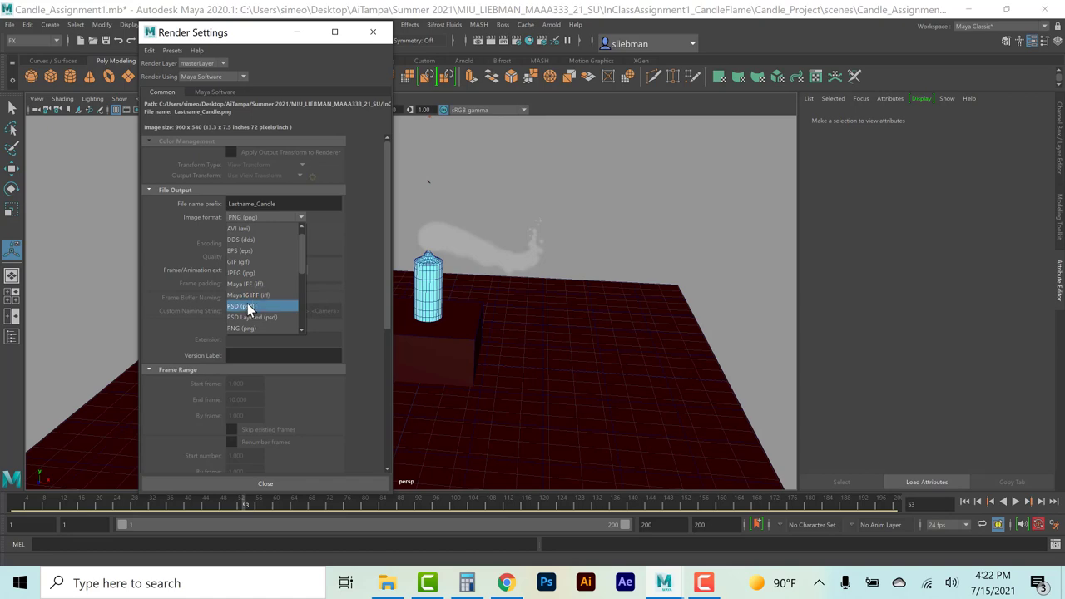
pyautogui.scroll(-3, 247, 304)
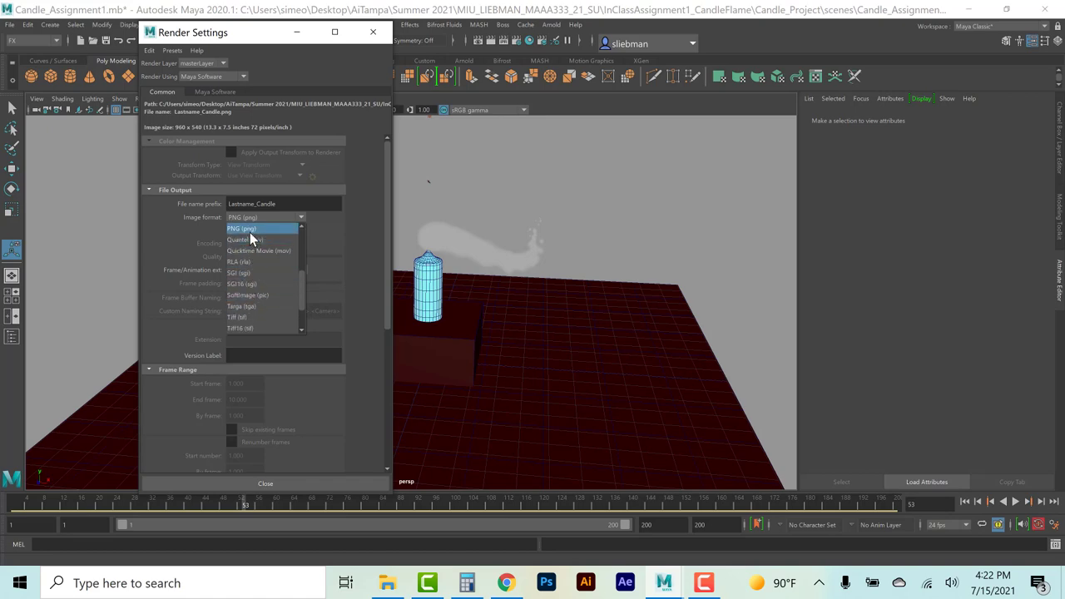
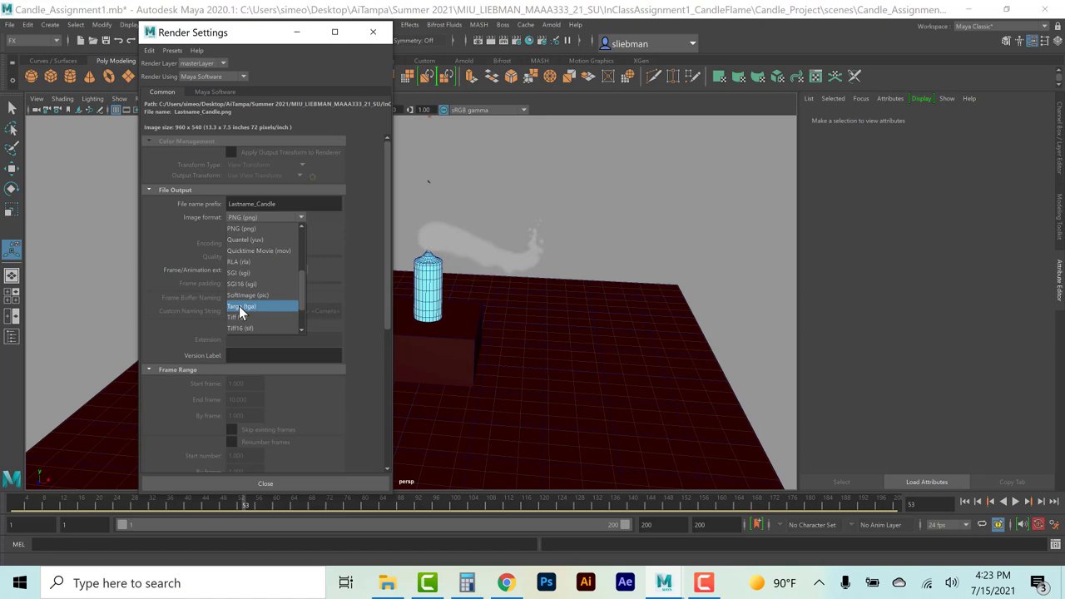
pyautogui.click(238, 305)
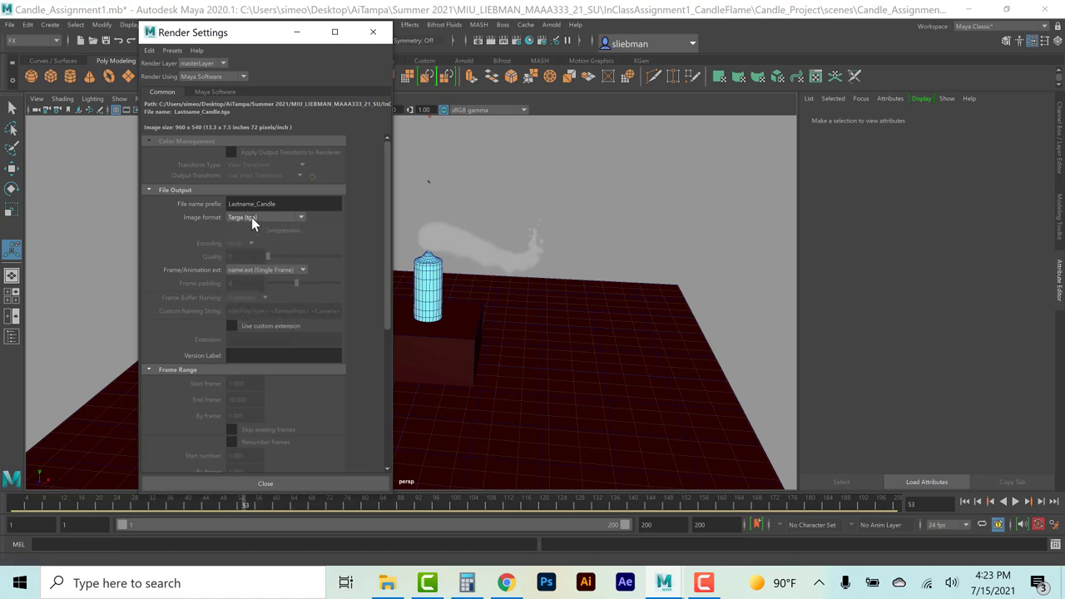
pyautogui.keyDown('alt'); pyautogui.moveTo(513, 283); pyautogui.dragTo(523, 283); pyautogui.keyUp('alt')
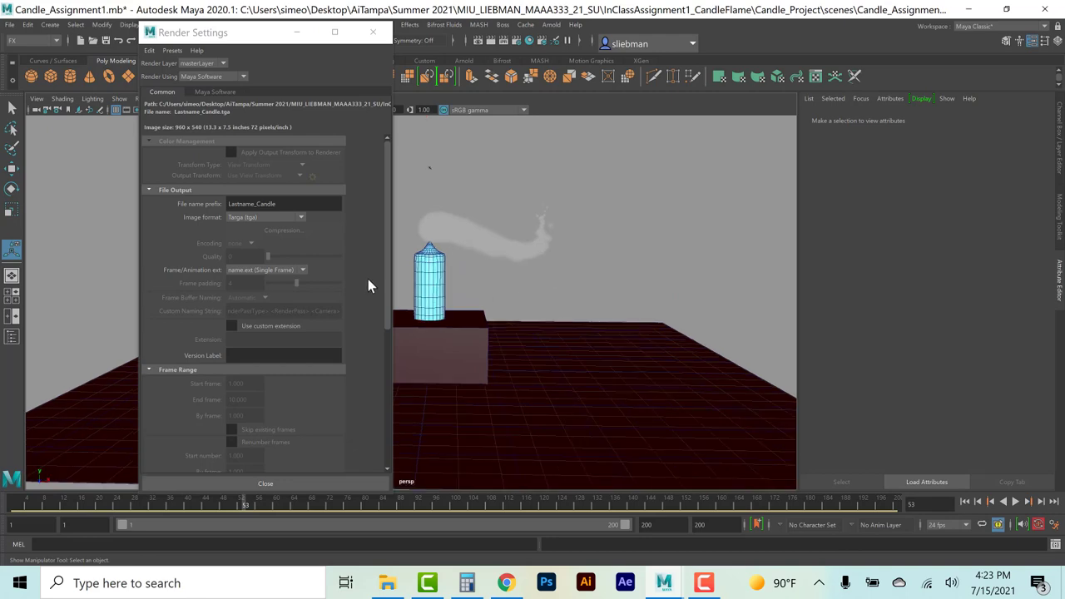
pyautogui.click(280, 271)
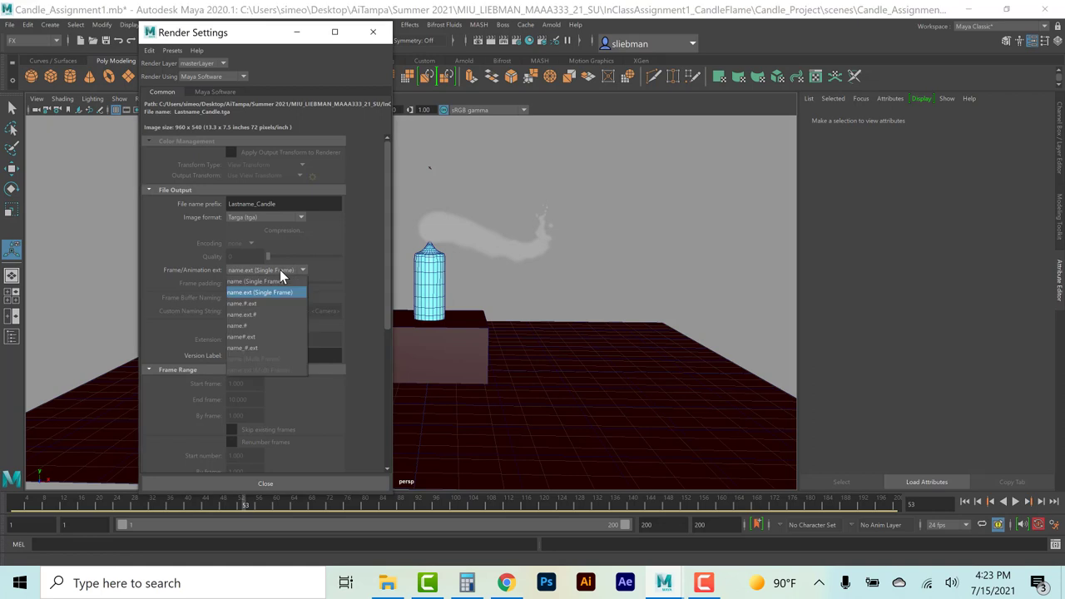
pyautogui.click(240, 348)
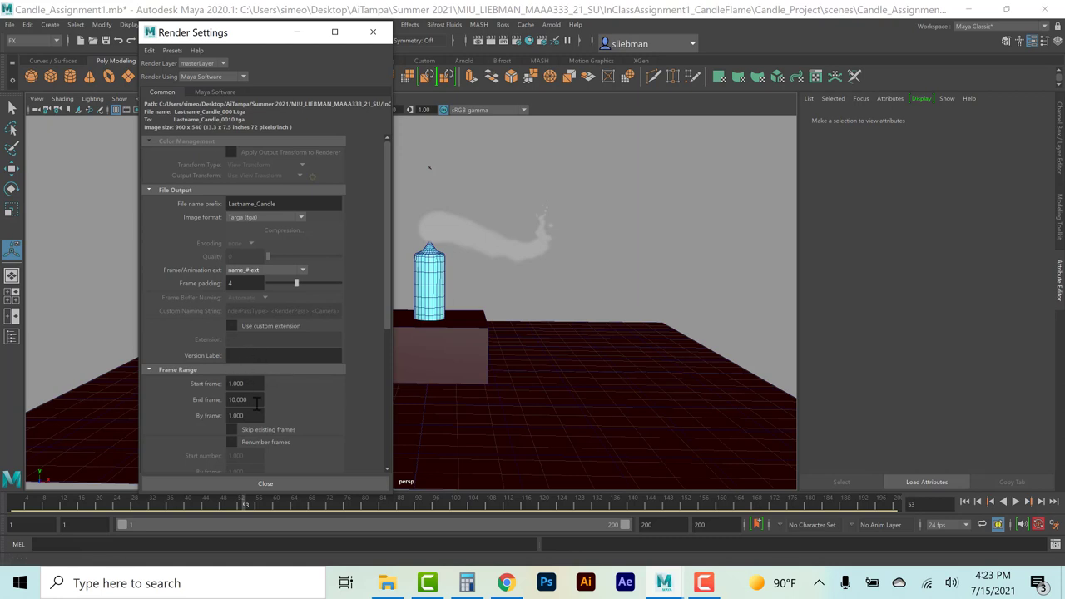
# Set the end frame of the render's frame range to 200.
pyautogui.moveTo(249, 402); pyautogui.dragTo(214, 404)
pyautogui.moveTo(246, 398); pyautogui.dragTo(214, 398)
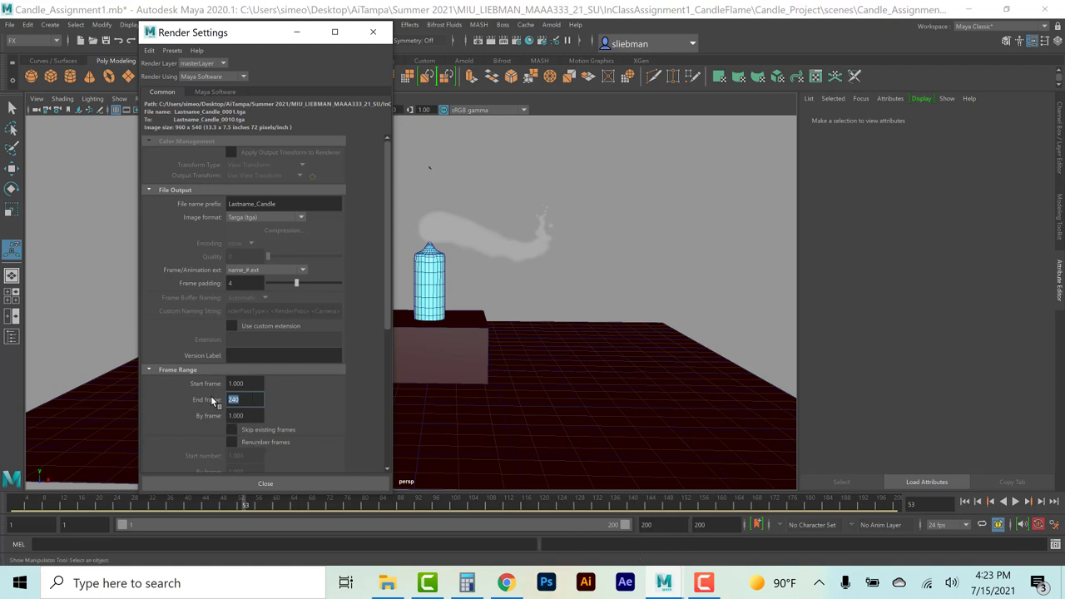
pyautogui.write('200')
pyautogui.press('Return')
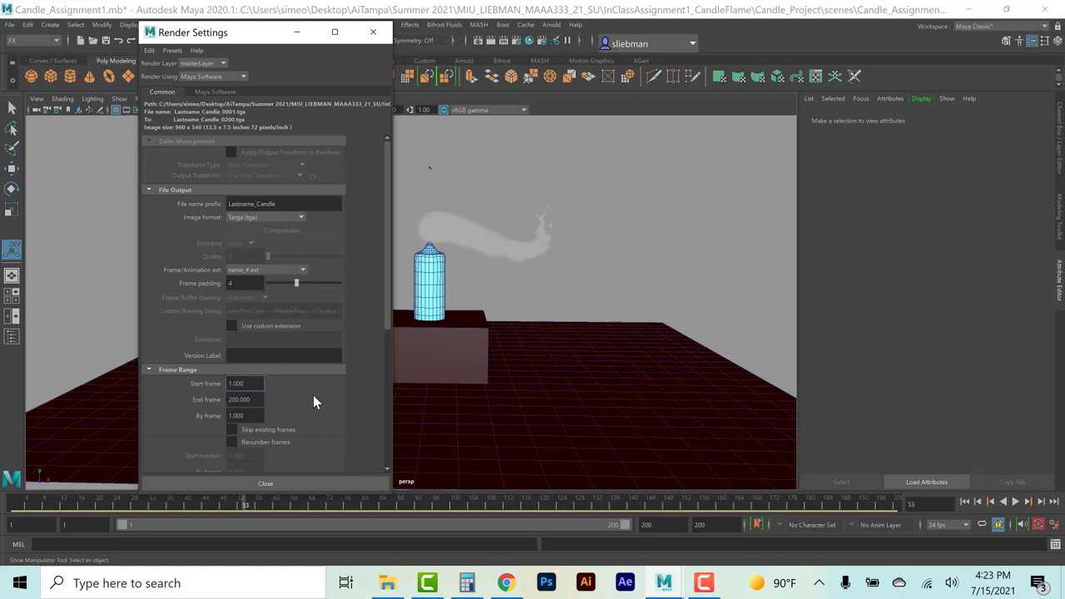
# Set the render image size preset to HD 1080, keeping the alpha channel enabled for the persp camera.
pyautogui.scroll(-5, 327, 384)
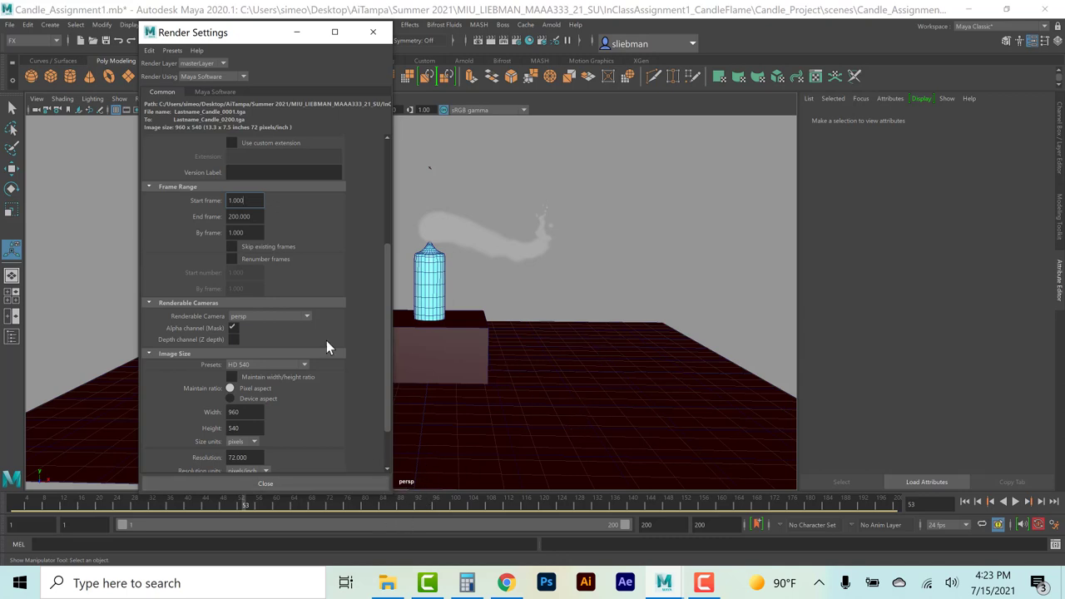
pyautogui.click(232, 328)
pyautogui.scroll(-2, 321, 366)
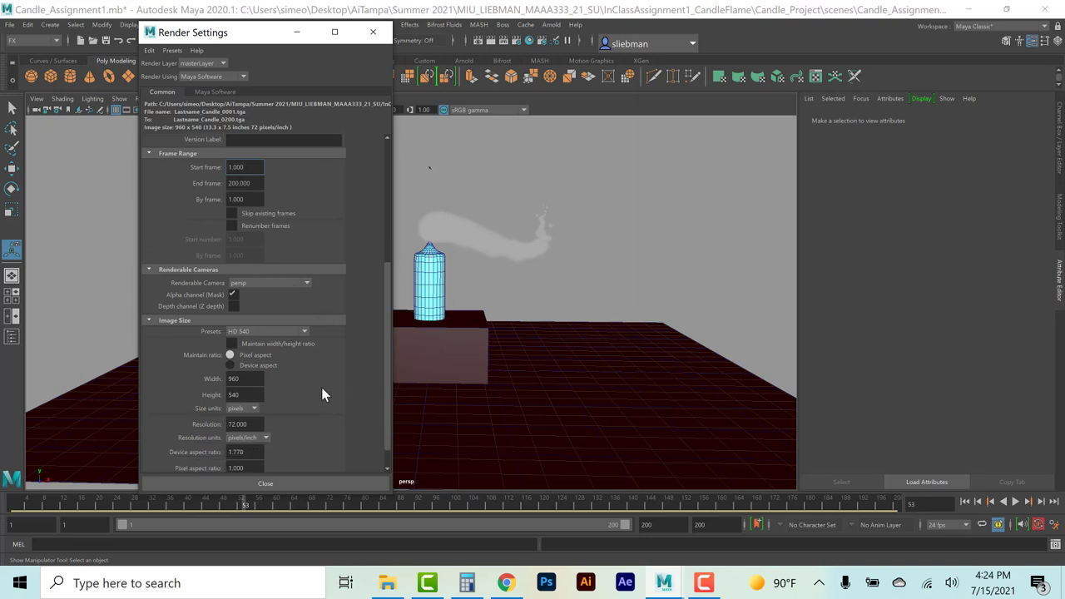
pyautogui.click(302, 333)
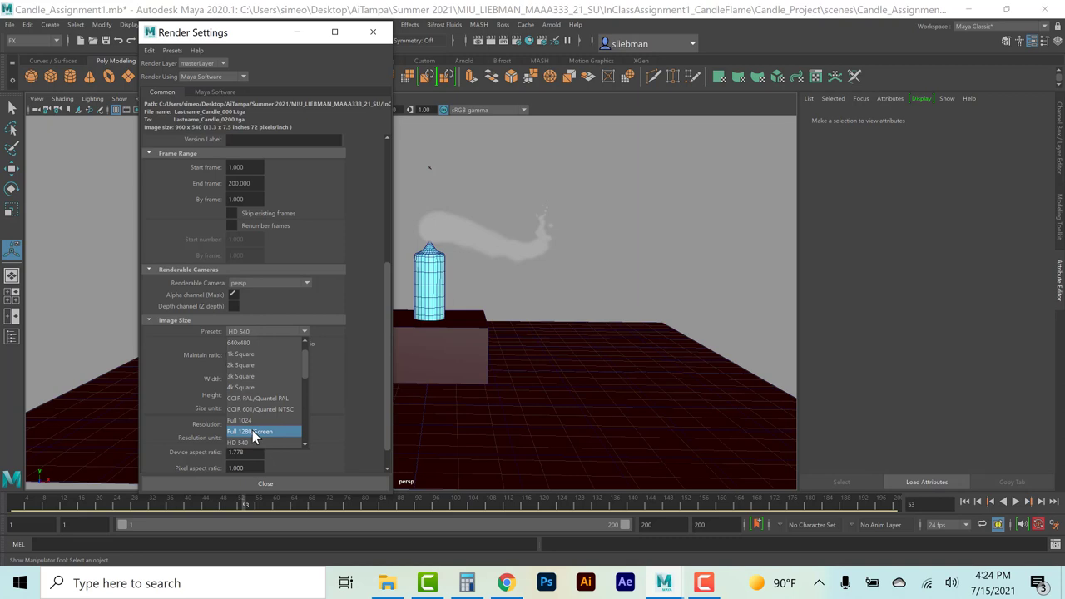
pyautogui.click(254, 432)
pyautogui.click(274, 332)
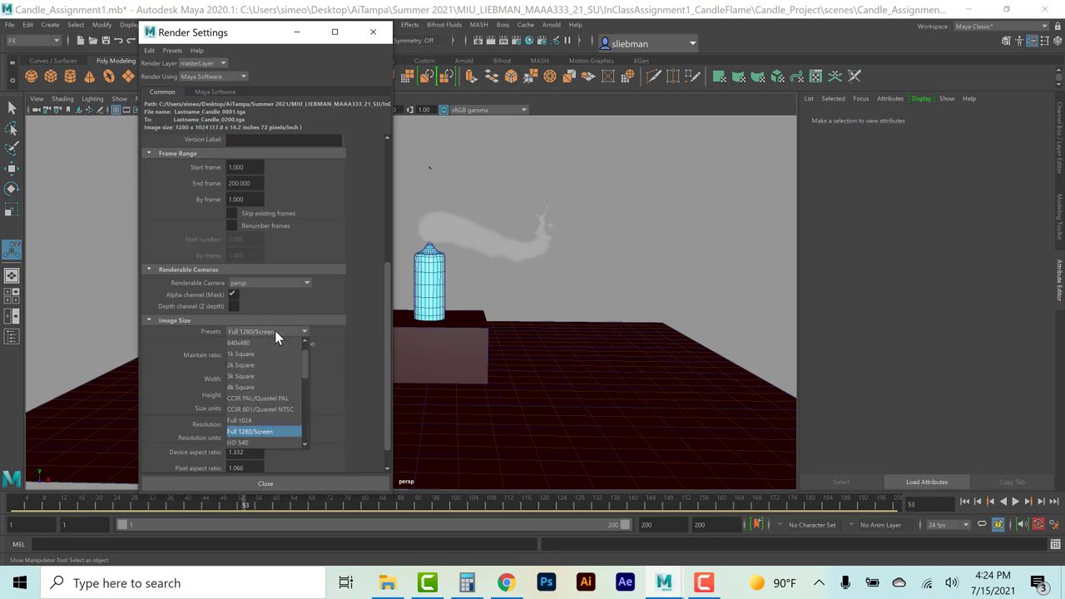
pyautogui.scroll(-1, 263, 358)
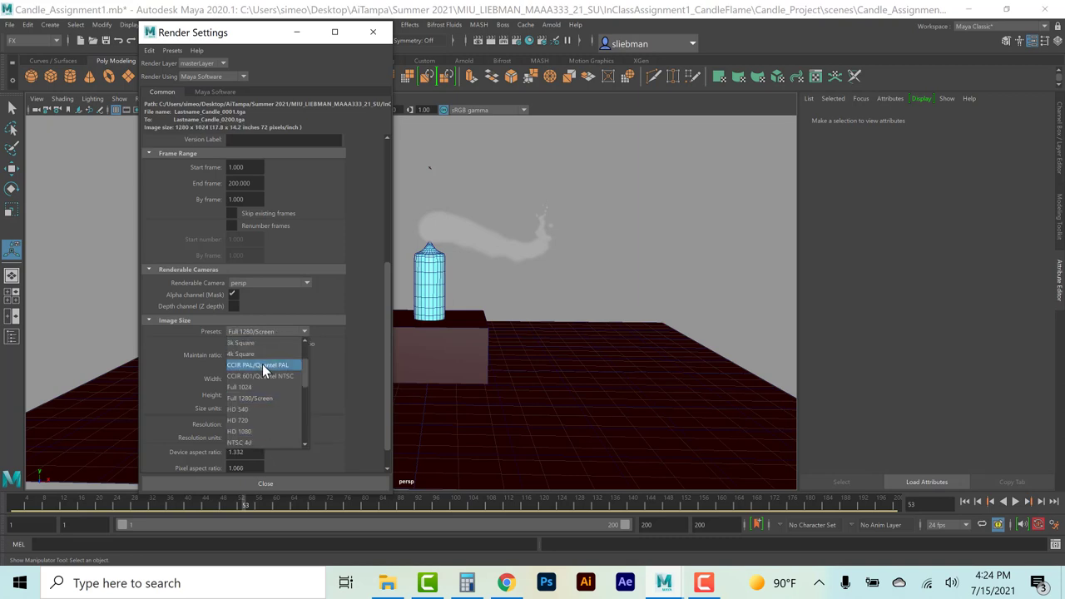
pyautogui.click(258, 429)
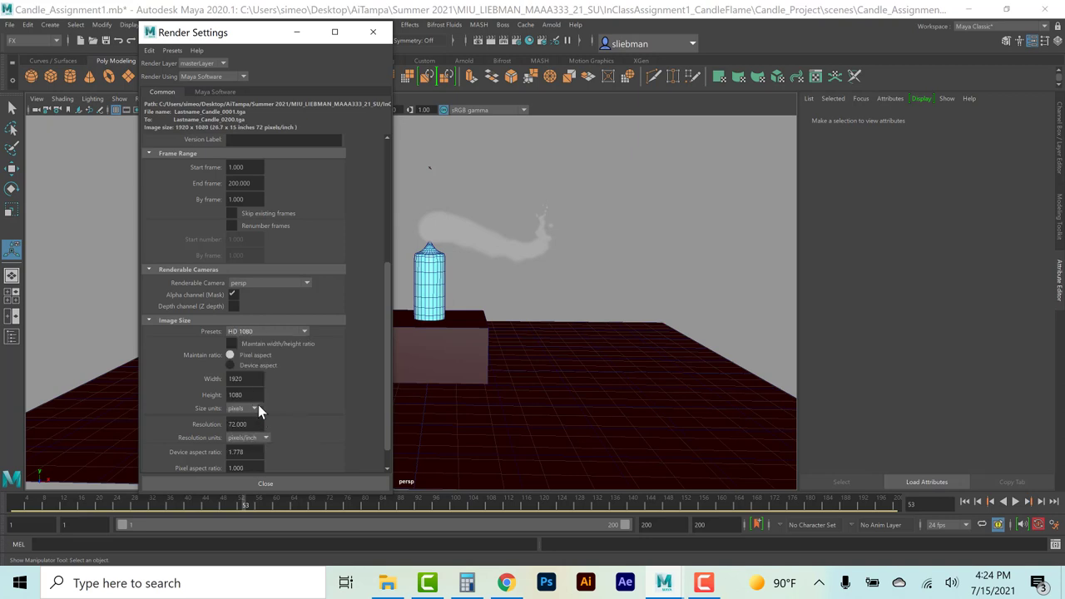
pyautogui.scroll(-1, 323, 395)
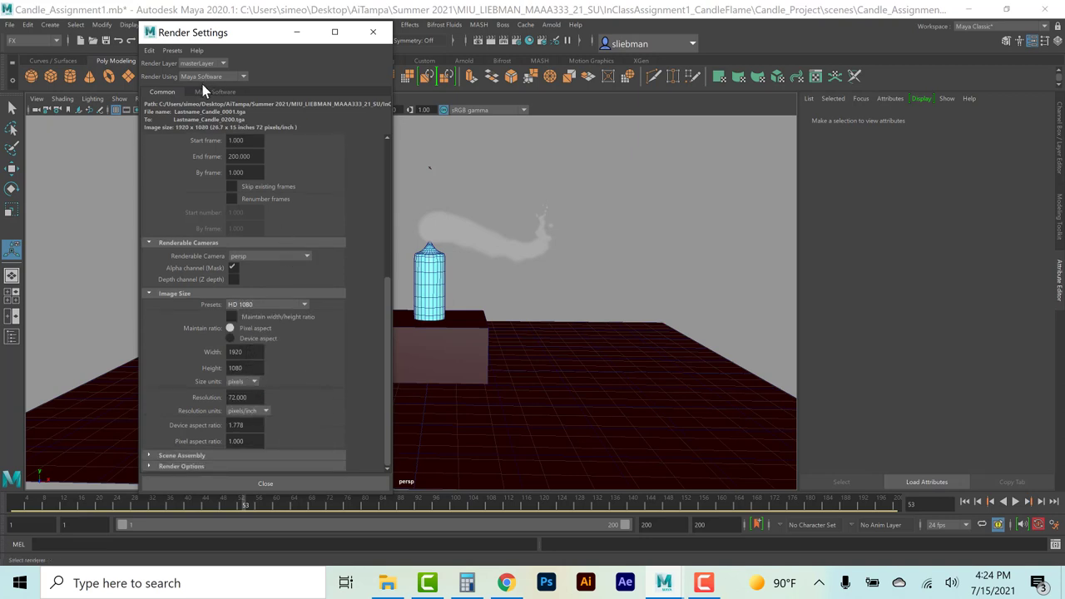
# Check the common render options, and set the Maya Software anti-aliasing quality to Production quality.
pyautogui.click(170, 467)
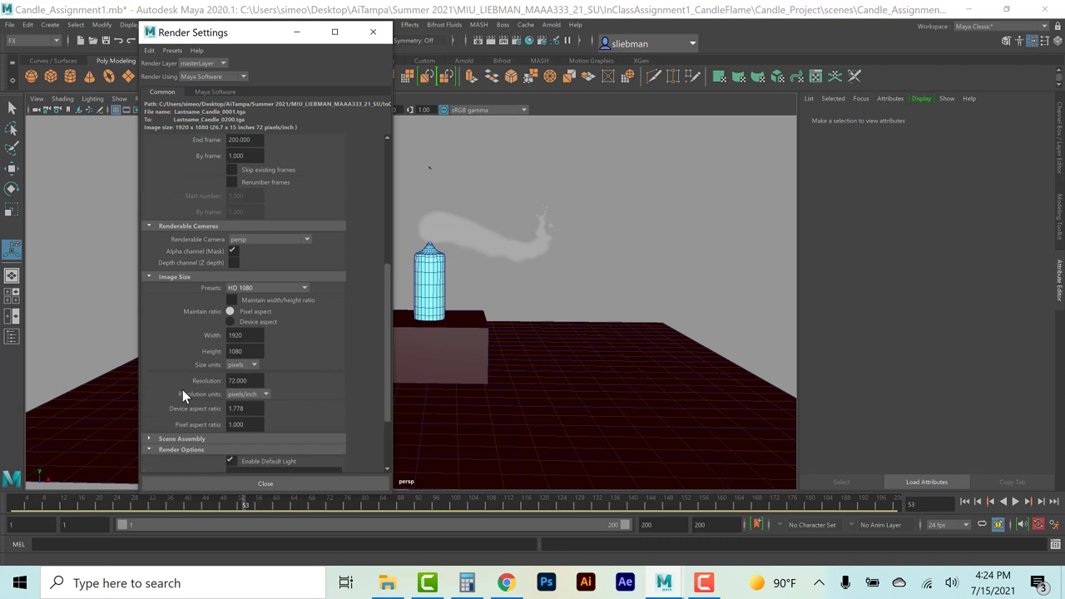
pyautogui.scroll(-4, 182, 389)
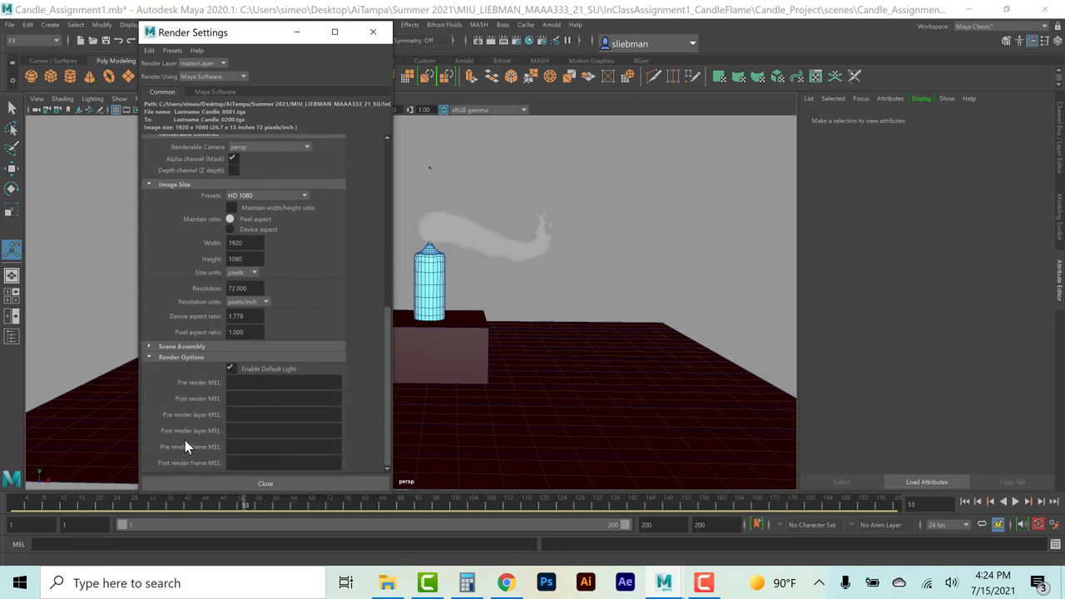
pyautogui.click(164, 358)
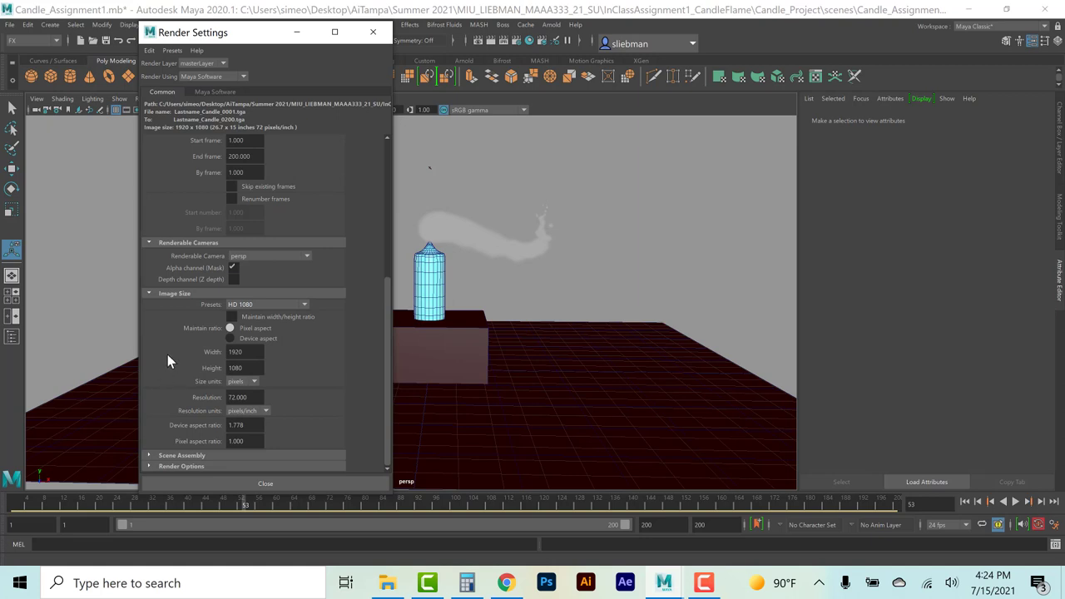
pyautogui.scroll(1, 183, 296)
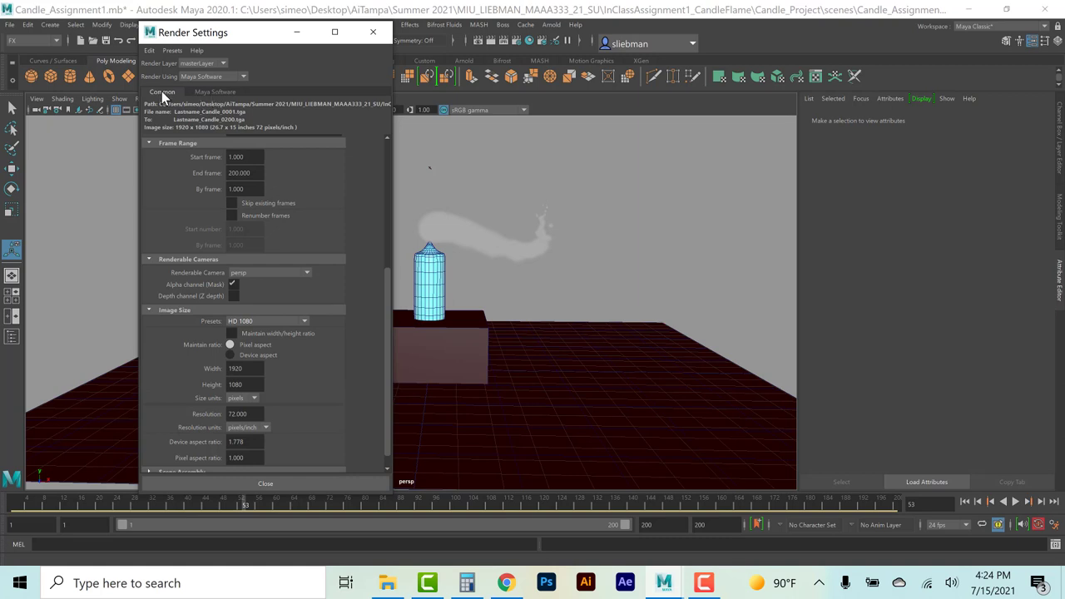
pyautogui.click(209, 90)
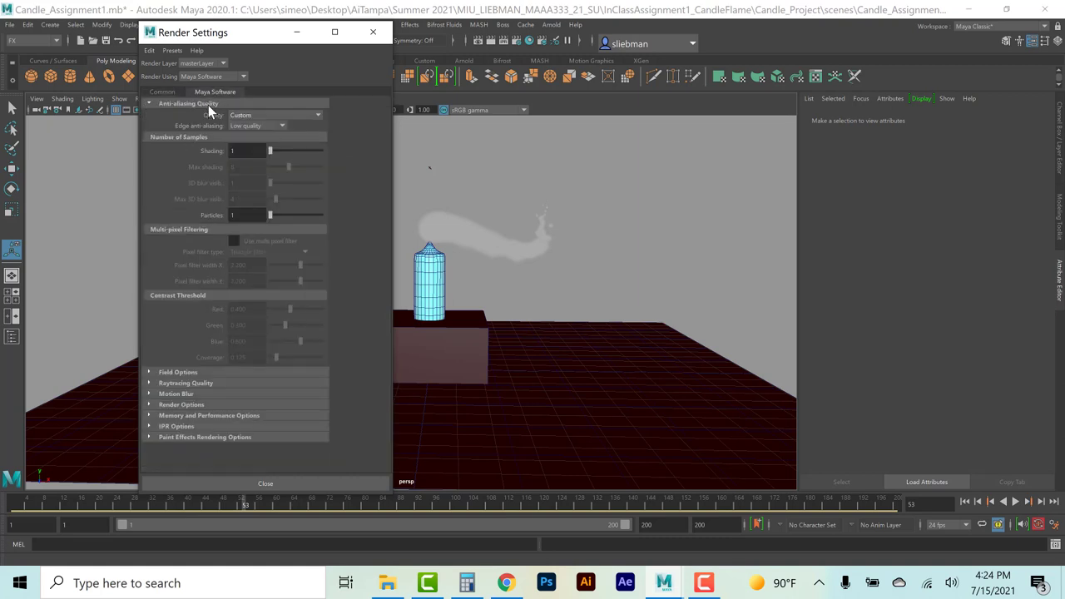
pyautogui.click(247, 117)
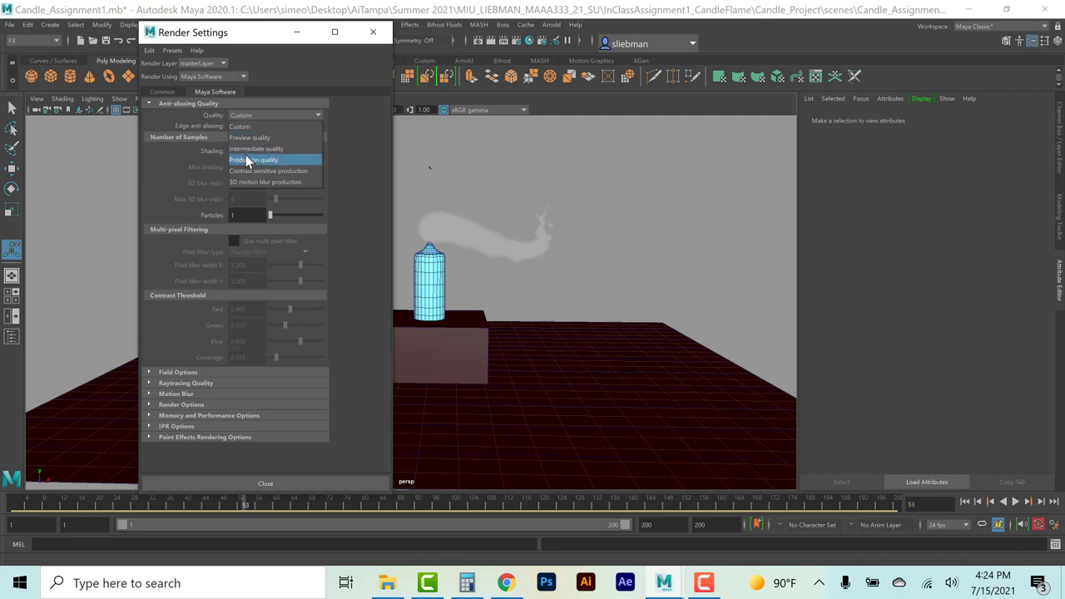
pyautogui.click(248, 160)
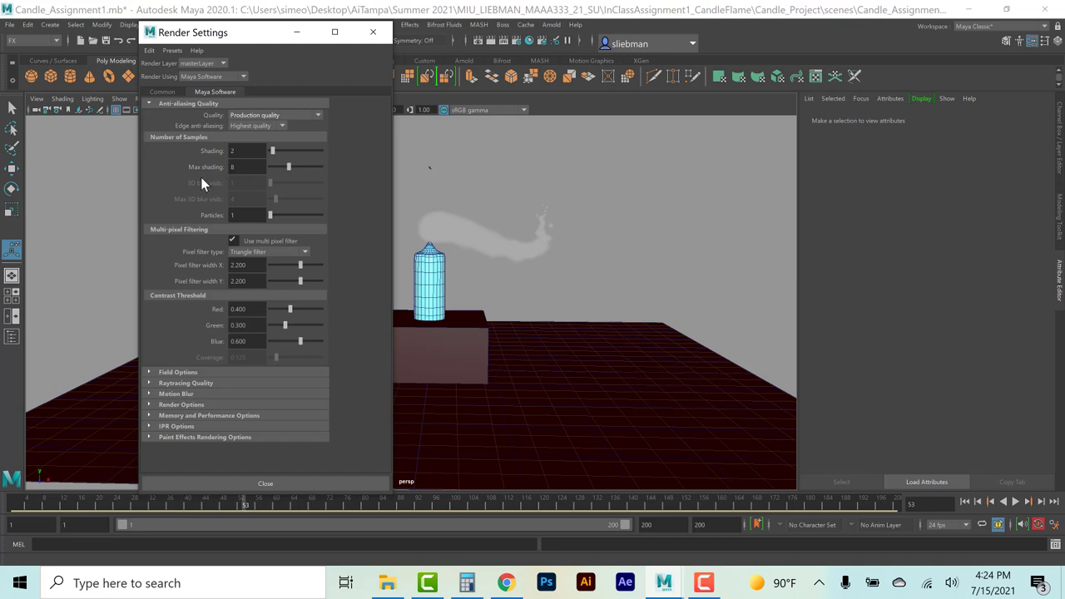
# Enable raytracing for Maya Software and close the render settings.
pyautogui.click(149, 382)
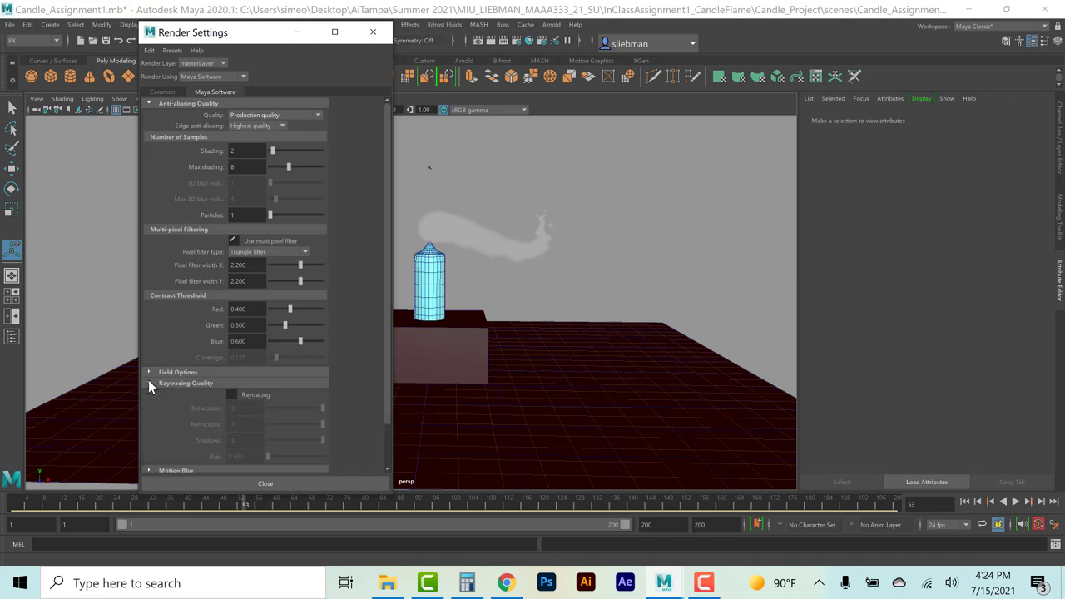
pyautogui.click(231, 394)
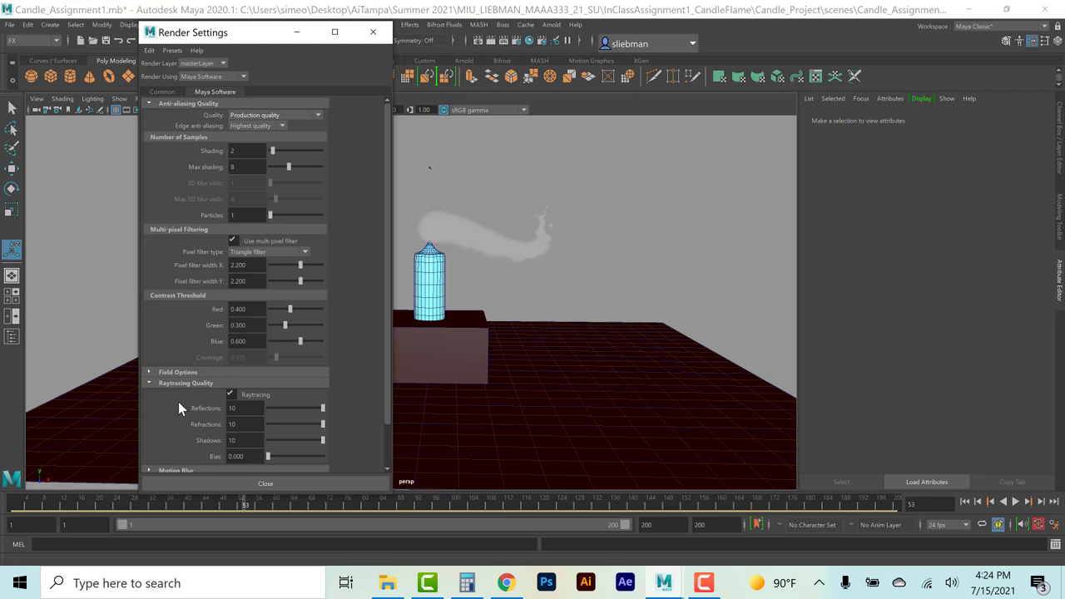
pyautogui.scroll(-3, 178, 401)
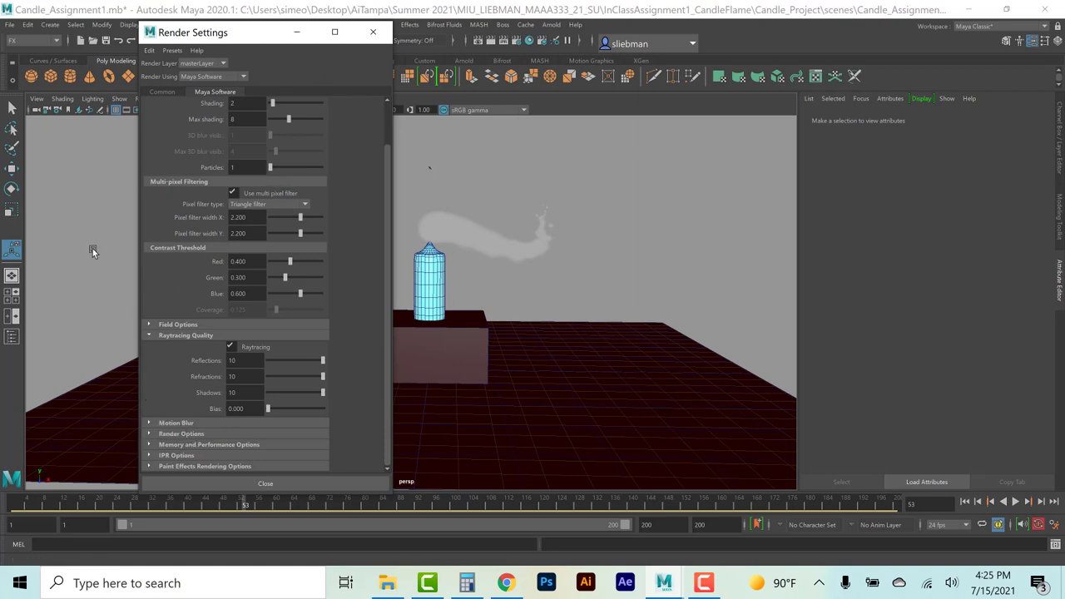
pyautogui.scroll(3, 194, 382)
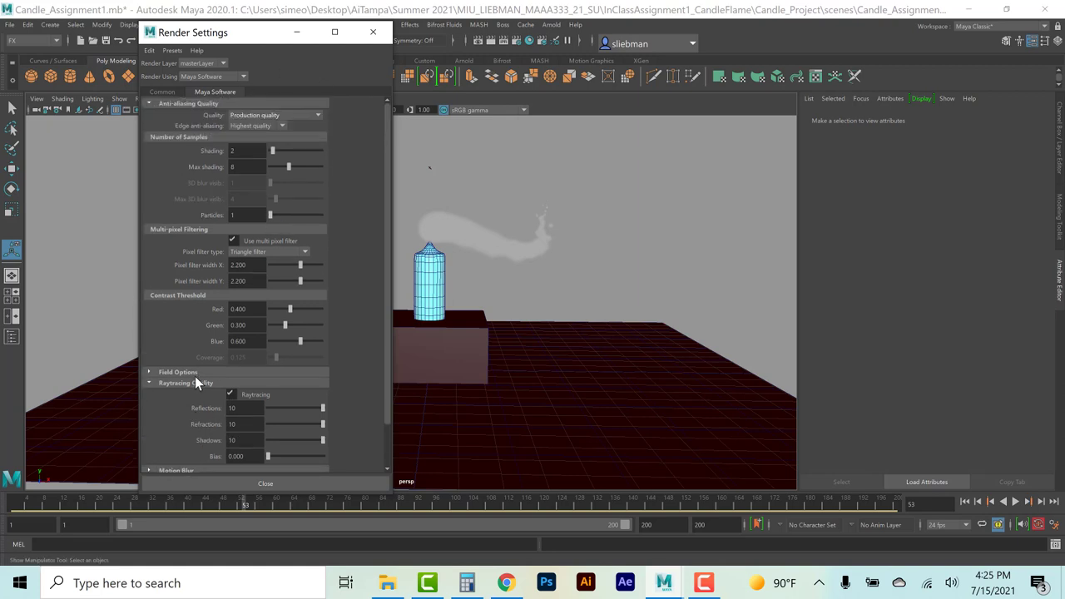
pyautogui.click(247, 483)
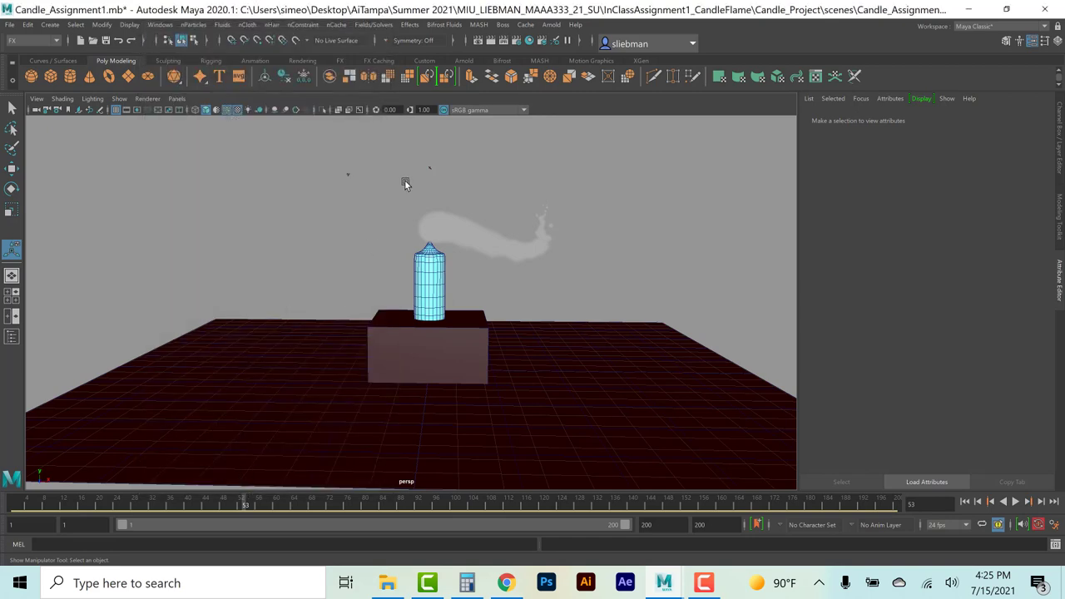
# Move the air field along X to about -0.593, close beside the newton field above the candle.
pyautogui.scroll(1, 361, 241)
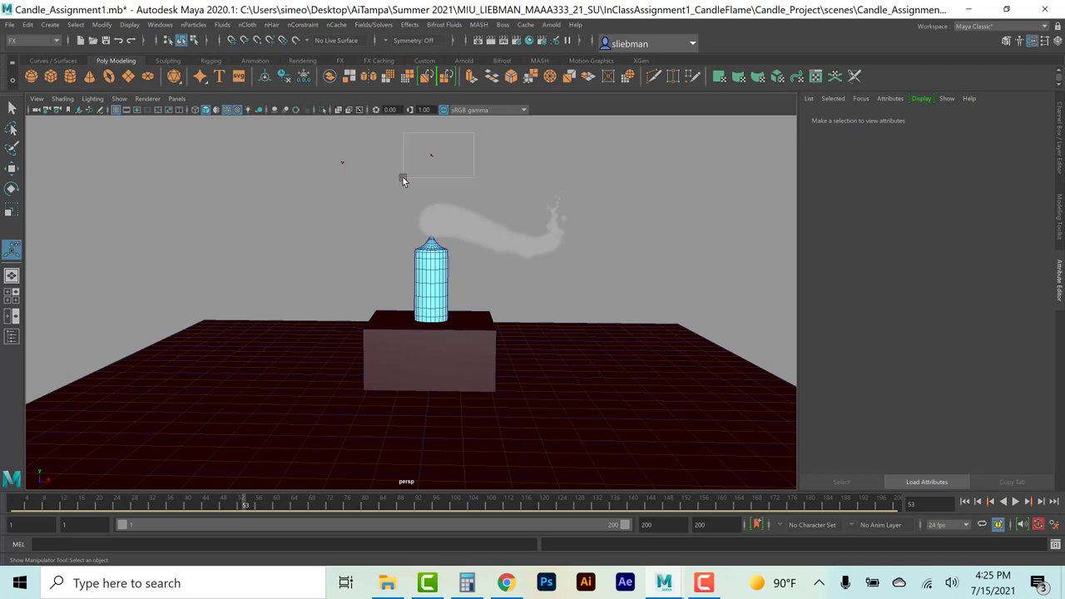
pyautogui.moveTo(403, 177); pyautogui.dragTo(401, 178)
pyautogui.press('w')
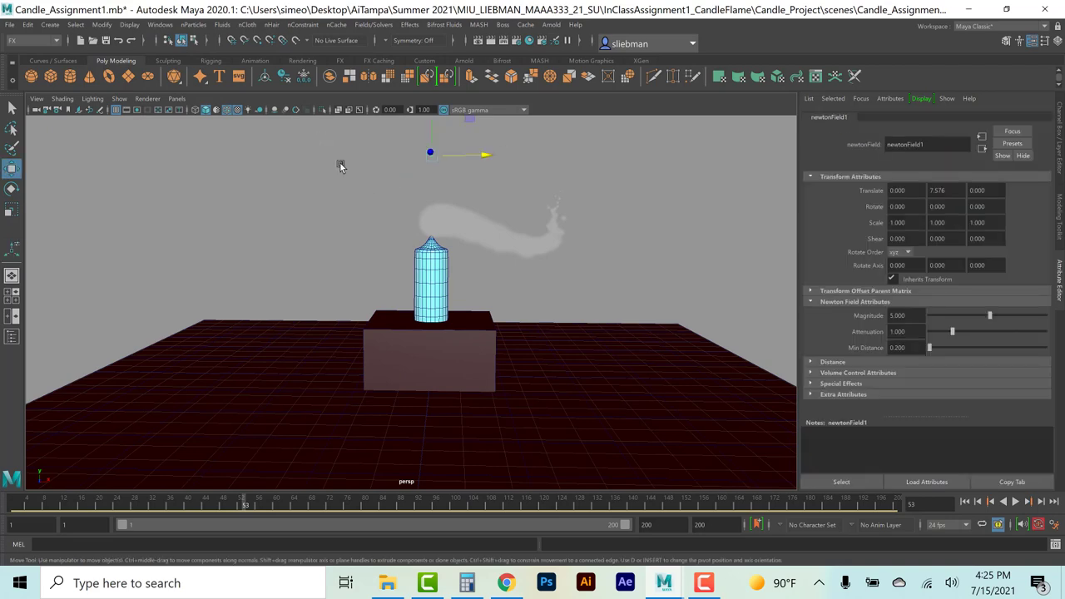
pyautogui.click(341, 163)
pyautogui.moveTo(368, 163); pyautogui.dragTo(454, 162)
# Create a spot light and pull it forward, in front of the candle's block.
pyautogui.click(50, 24)
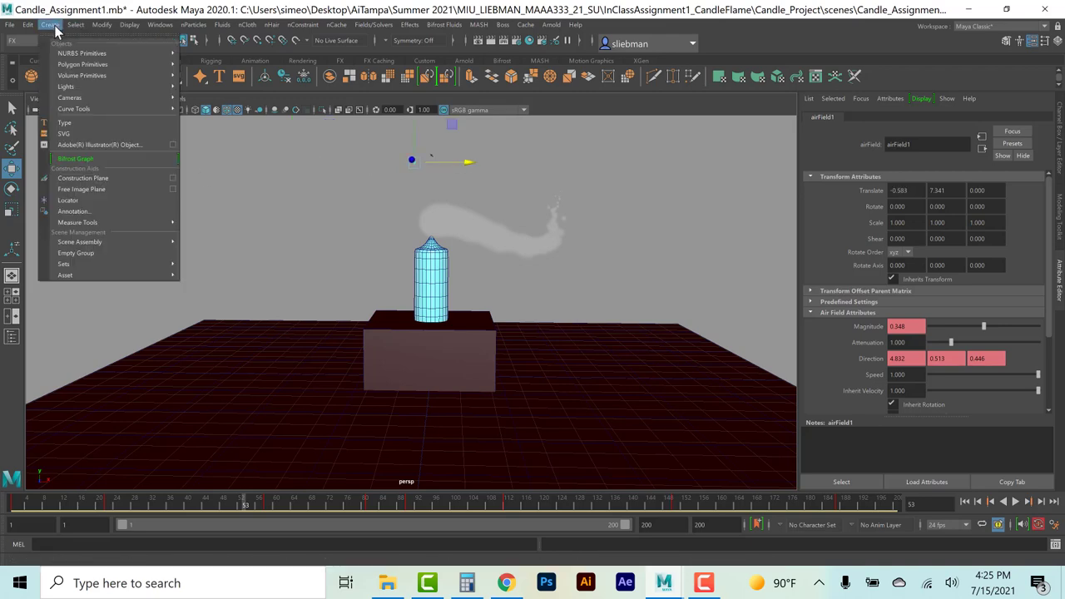
pyautogui.moveTo(68, 87)
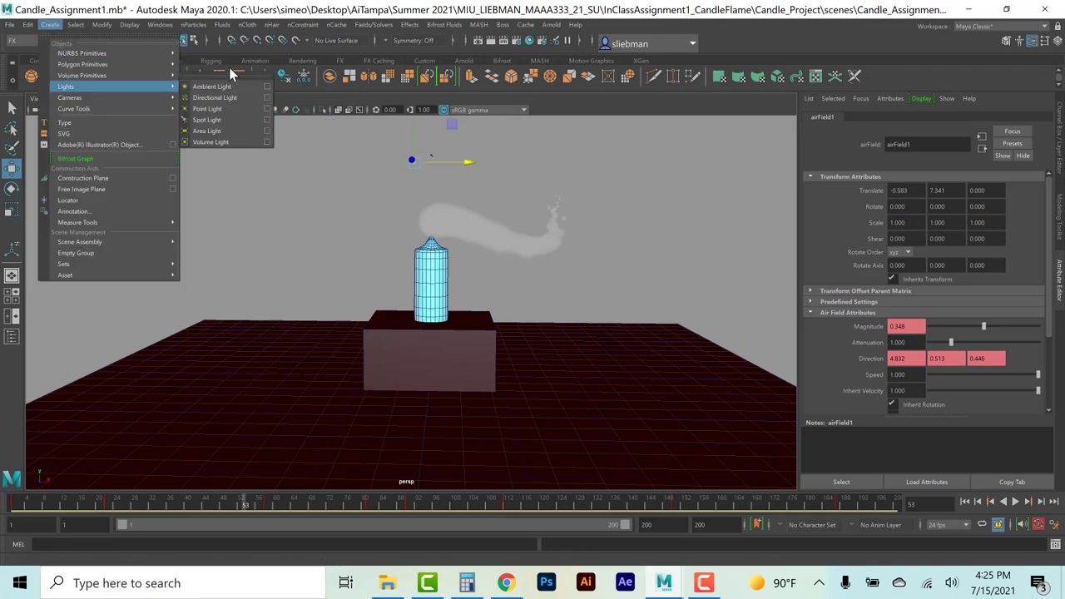
pyautogui.click(208, 119)
pyautogui.moveTo(428, 387); pyautogui.dragTo(405, 485)
# Using the light's origin and target manipulators, place the spot light high to the right of the candle, aimed down at the block.
pyautogui.press('t')
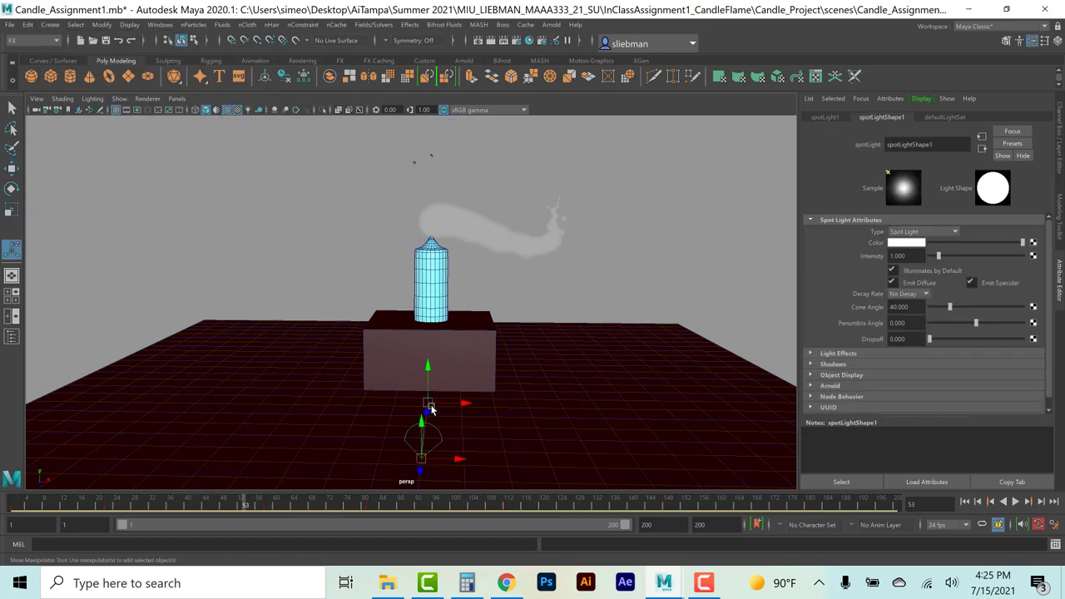
pyautogui.click(423, 422)
pyautogui.moveTo(423, 423); pyautogui.dragTo(421, 154)
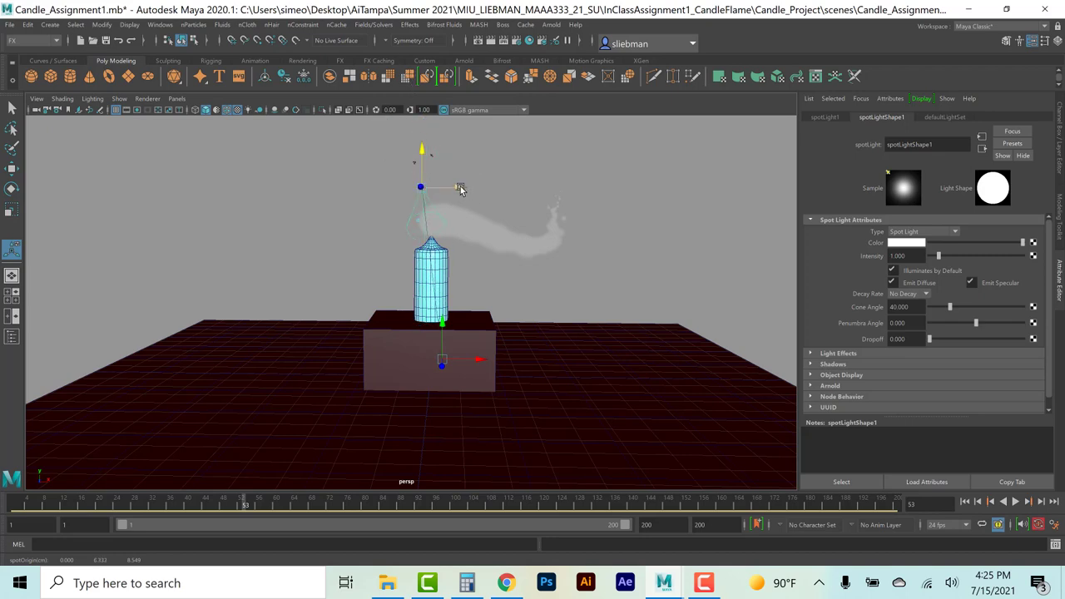
pyautogui.moveTo(443, 190); pyautogui.dragTo(599, 138)
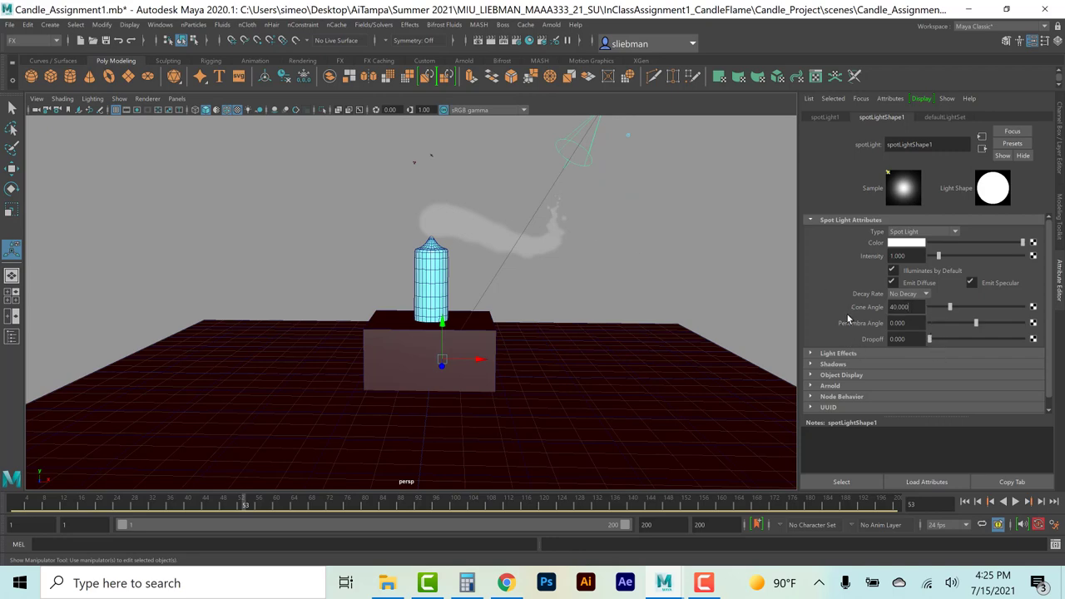
# Widen the spot light's cone angle to about 56.8 and set its intensity to 0.5.
pyautogui.click(951, 308)
pyautogui.moveTo(950, 308); pyautogui.dragTo(958, 310)
pyautogui.click(899, 255)
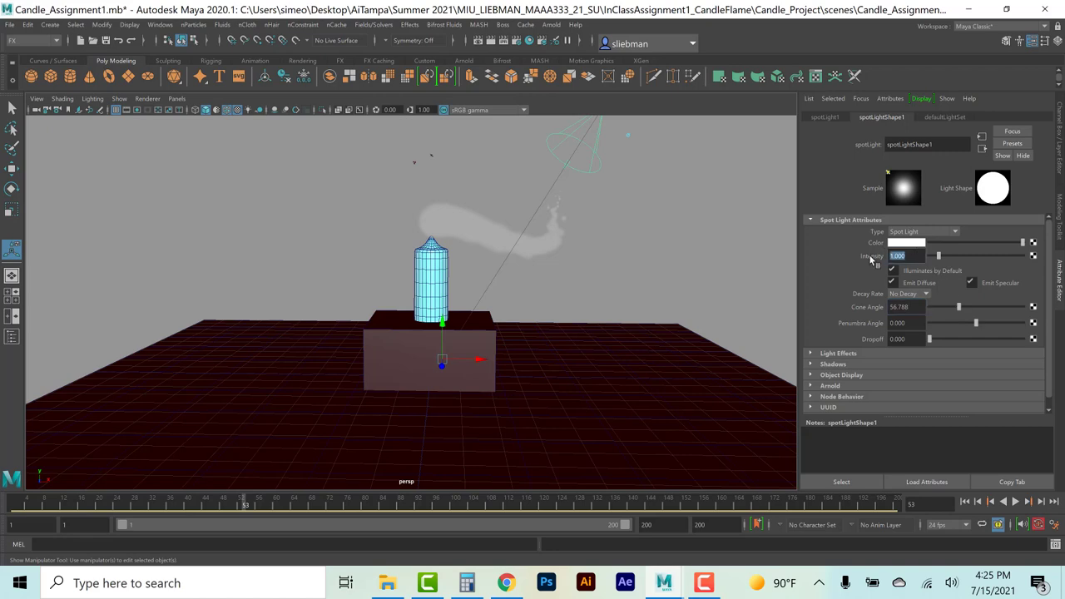
pyautogui.press('BackSpace')
pyautogui.press('Return')
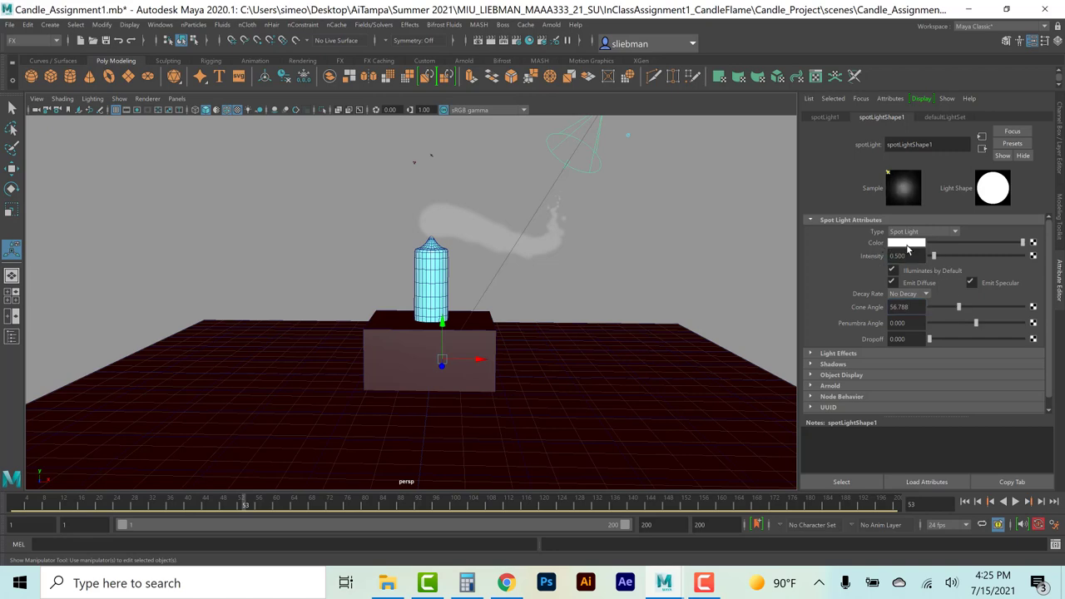
# Set the spot light's color to a dark purple, about H 288.7, S 0.582, V 0.045.
pyautogui.click(905, 242)
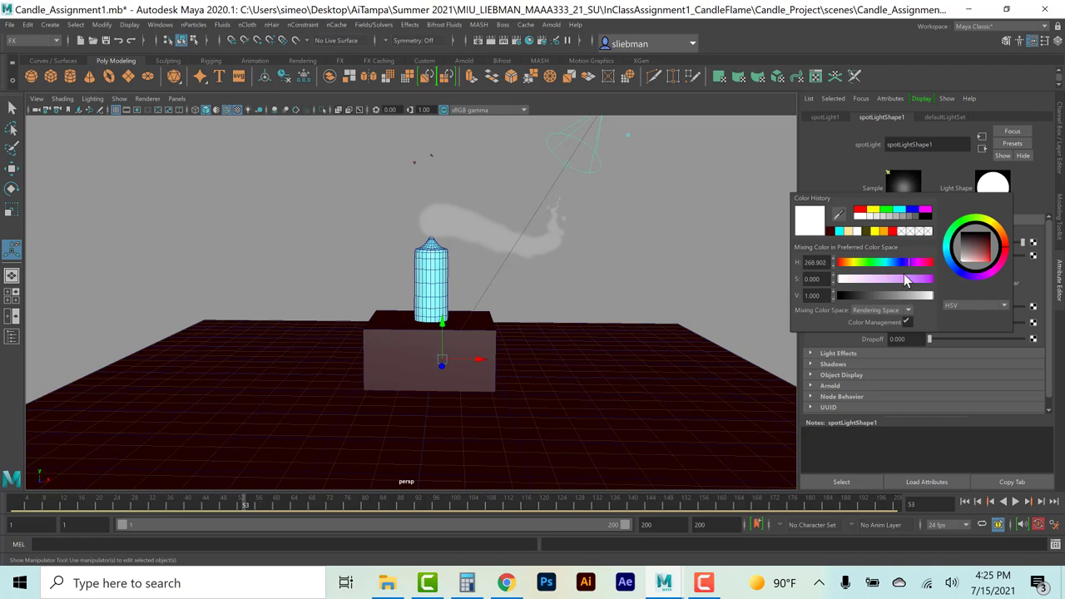
pyautogui.click(912, 263)
pyautogui.click(863, 296)
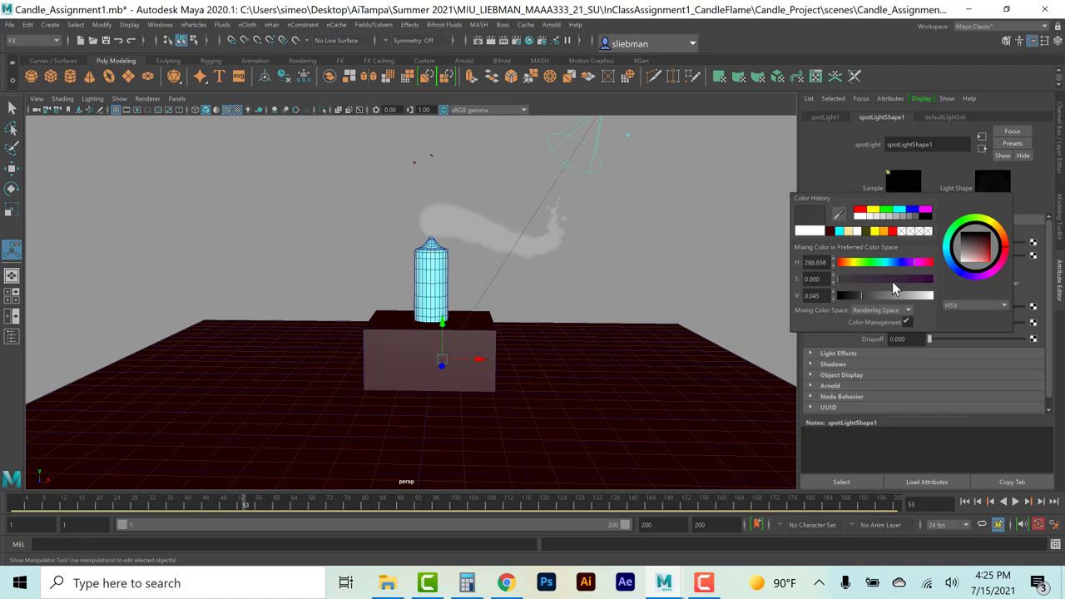
pyautogui.click(892, 279)
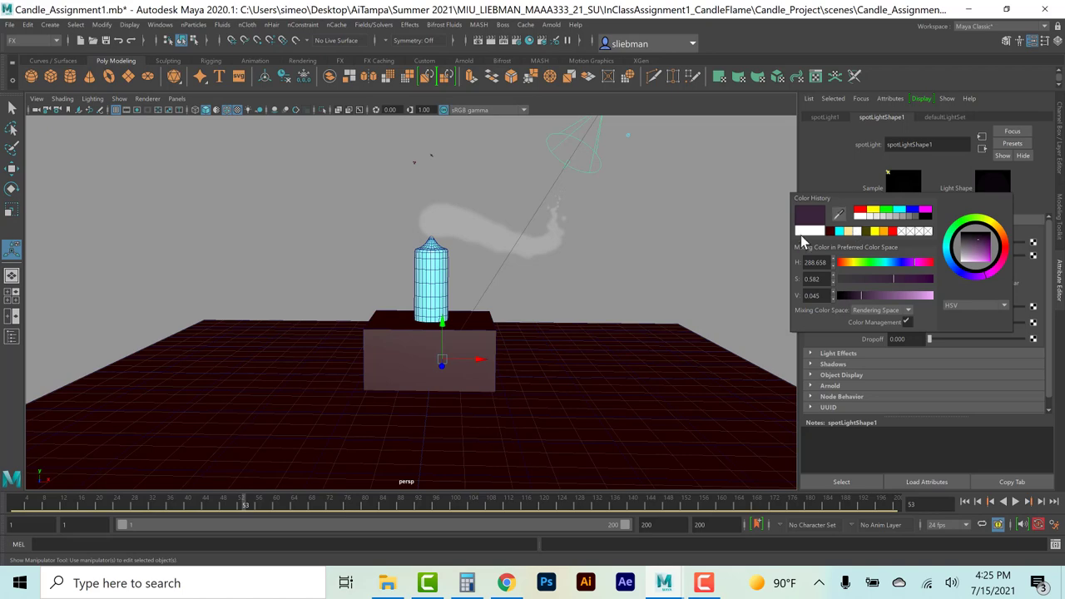
# Set the spot light's shadow color to a very dark orange-yellow, about H 43.9, S 1.0, V 0.028.
pyautogui.click(812, 366)
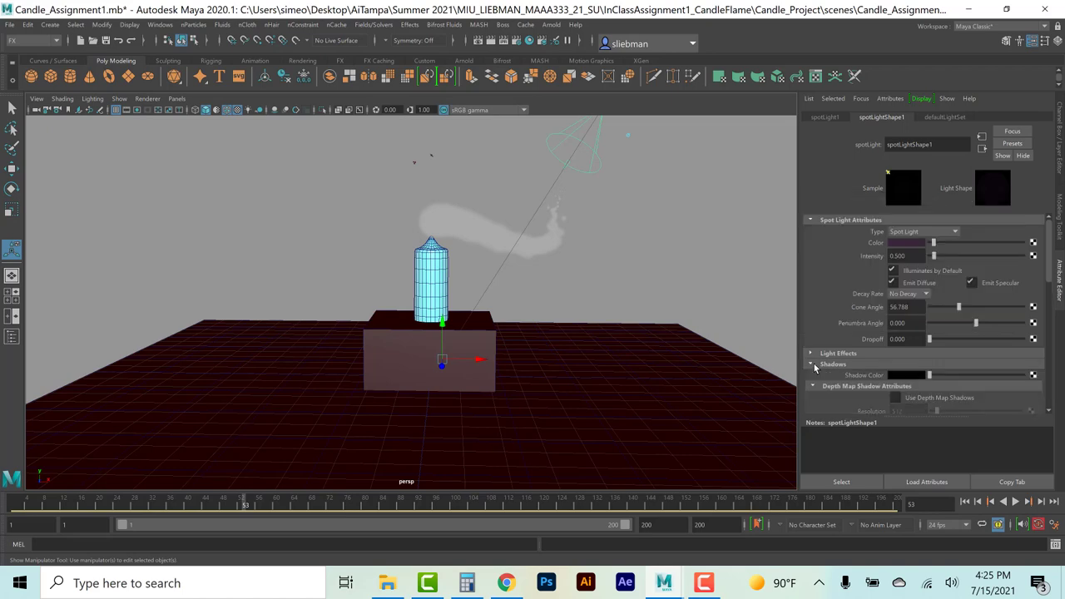
pyautogui.click(907, 376)
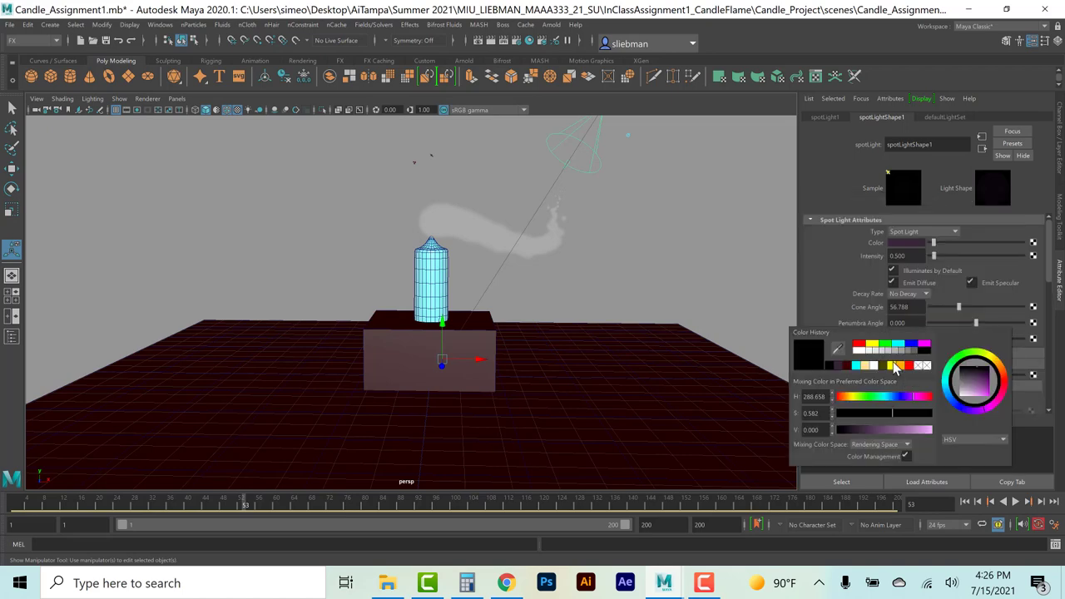
pyautogui.click(854, 431)
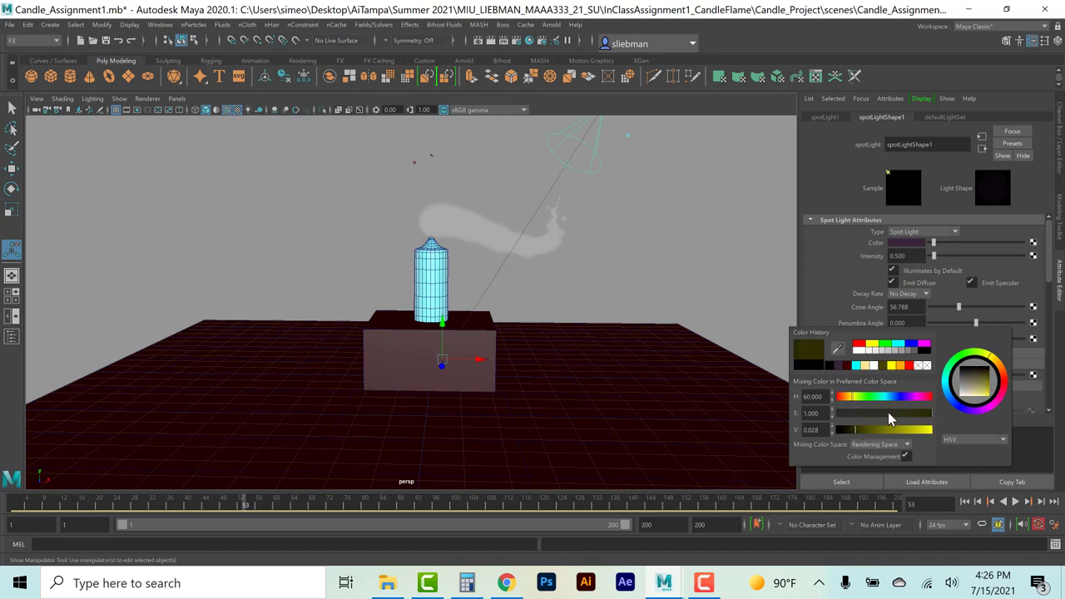
pyautogui.moveTo(854, 403); pyautogui.dragTo(848, 401)
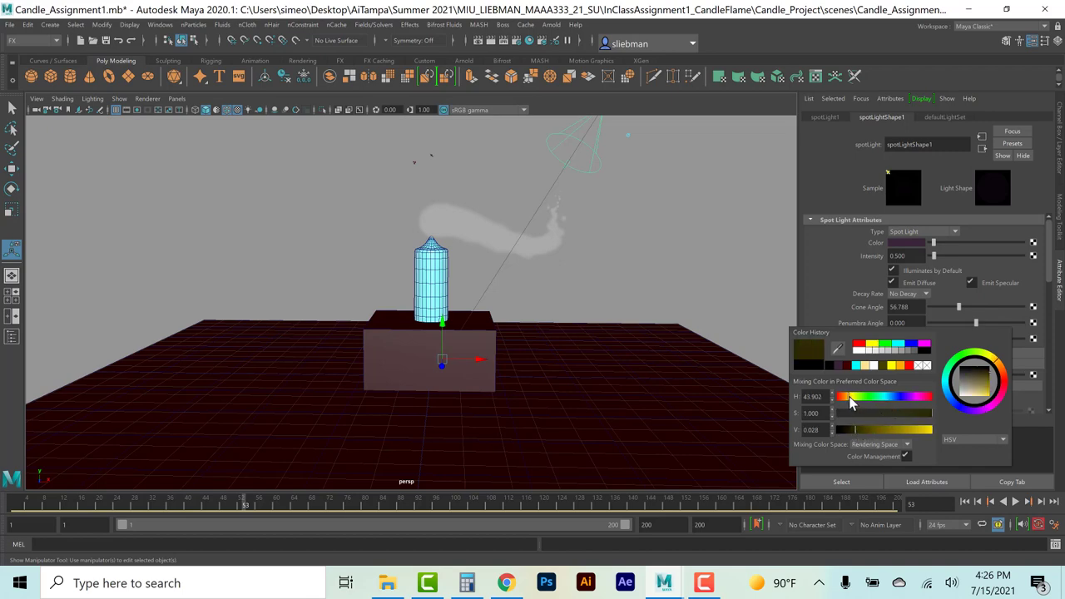
pyautogui.click(414, 164)
pyautogui.press('w')
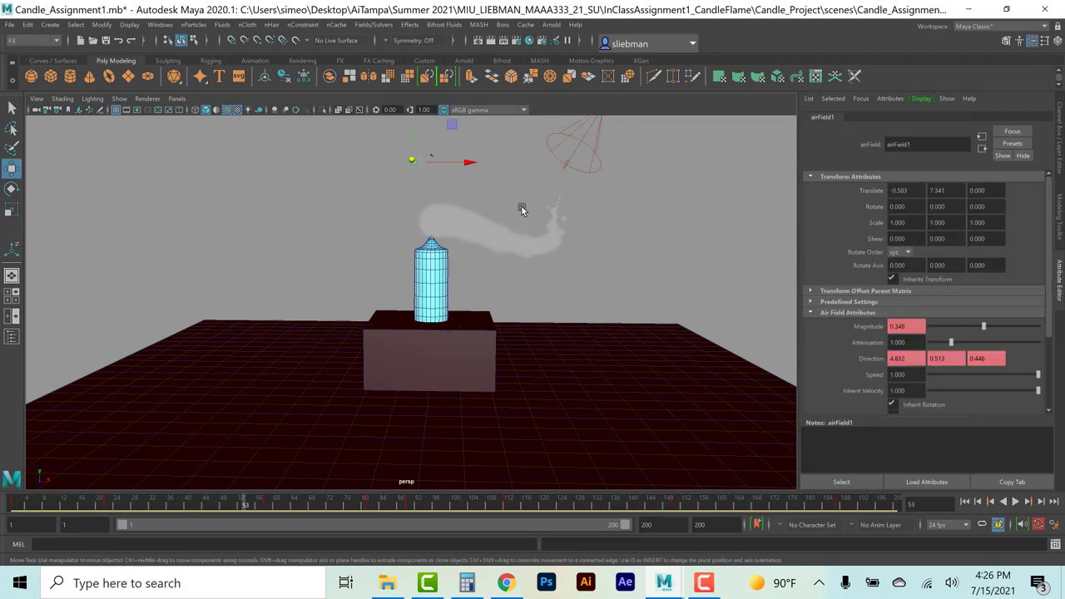
pyautogui.click(431, 153)
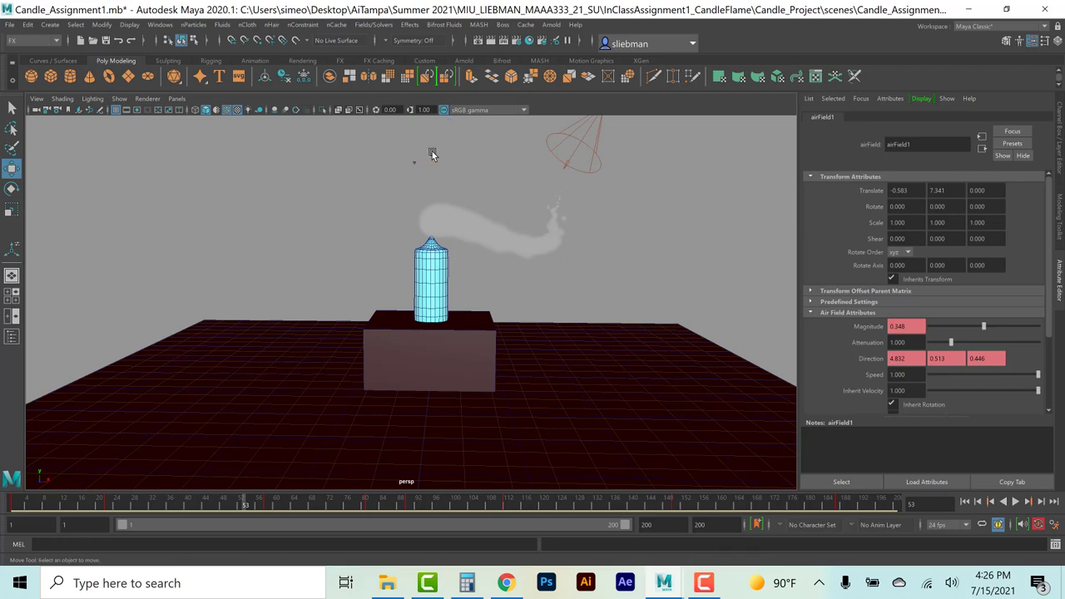
pyautogui.moveTo(280, 152); pyautogui.dragTo(341, 228)
pyautogui.press('f')
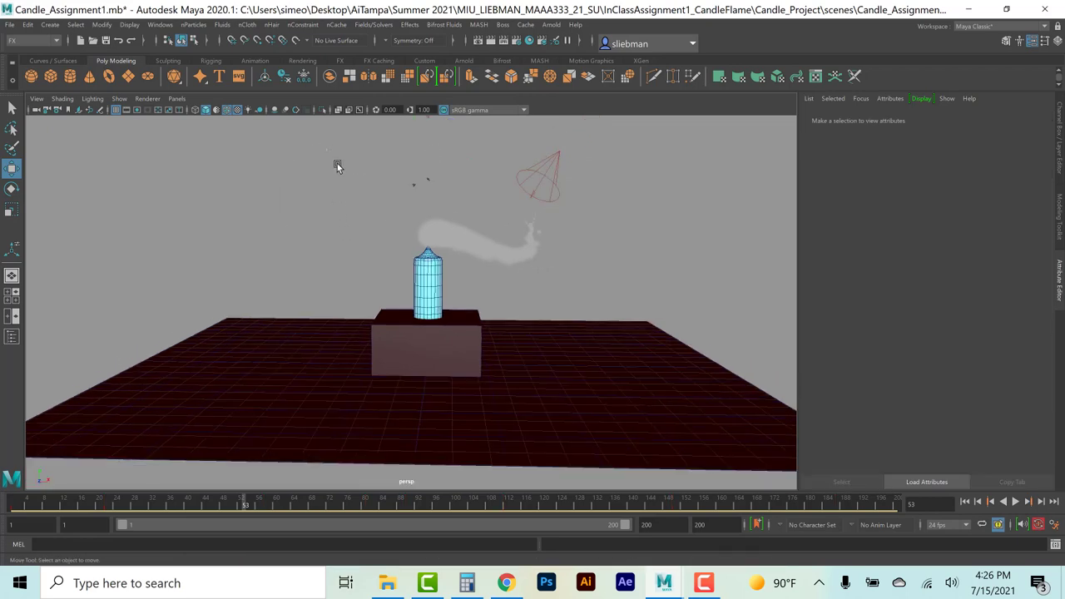
pyautogui.moveTo(383, 150); pyautogui.dragTo(399, 225)
pyautogui.moveTo(391, 155); pyautogui.dragTo(416, 201)
pyautogui.click(443, 197)
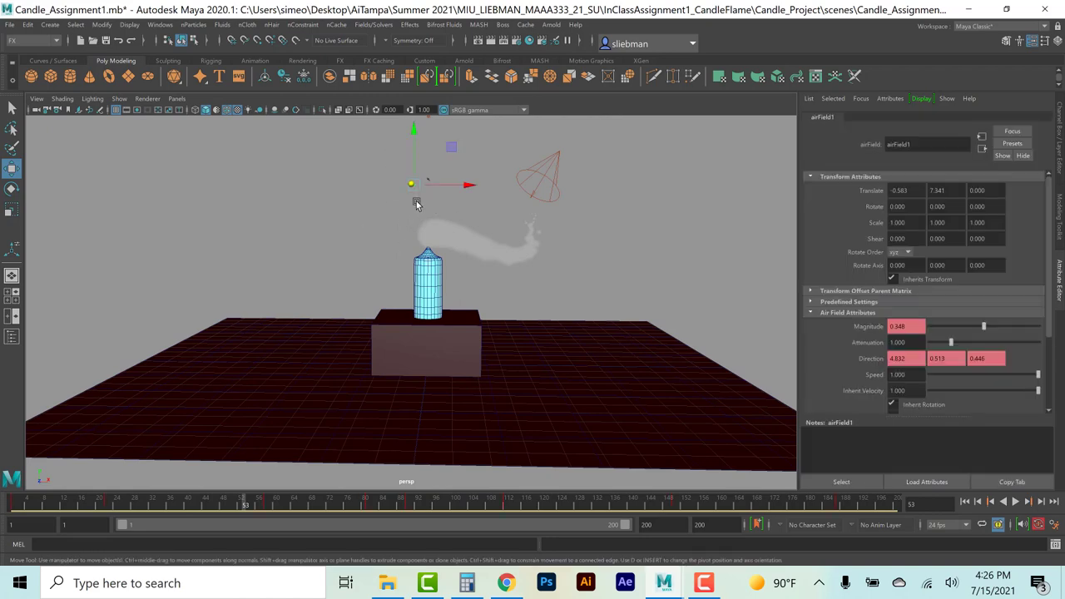
pyautogui.click(422, 181)
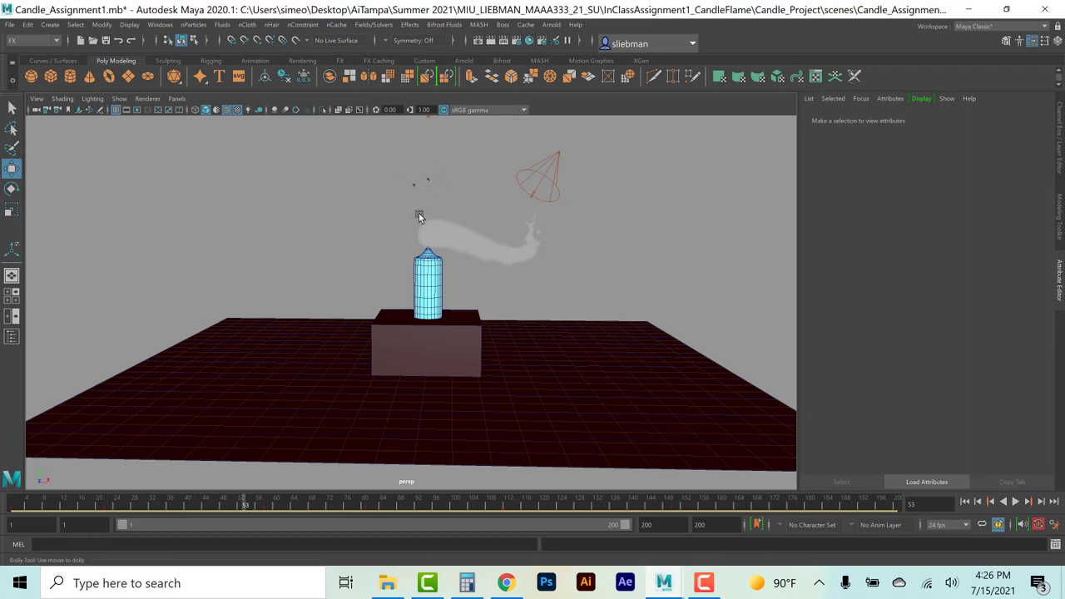
pyautogui.scroll(2, 418, 213)
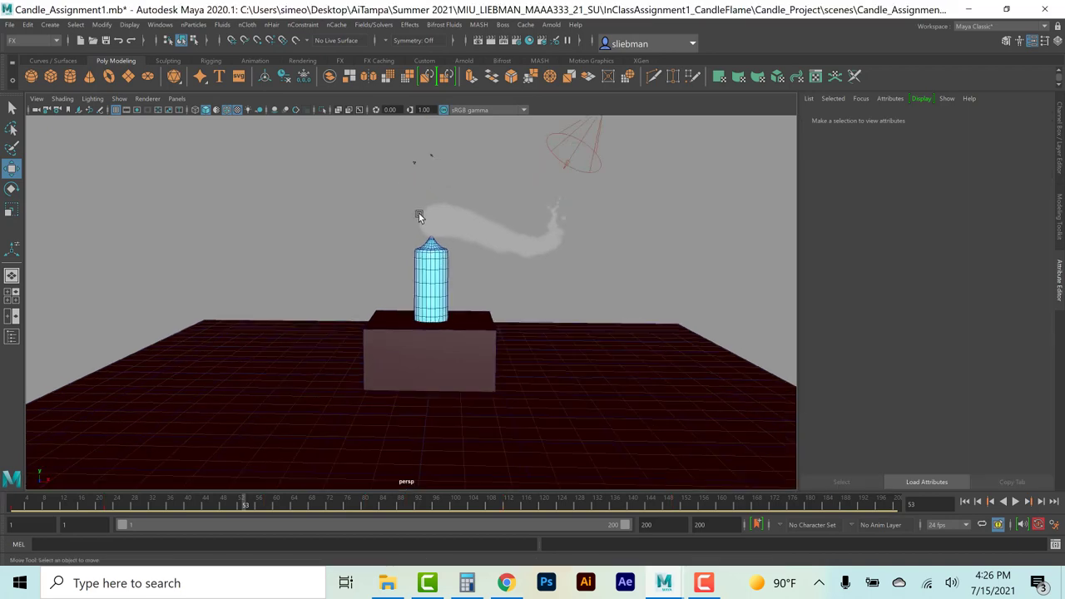
# Select the point light and set its shadow color to a very dark purple, about H 275.5 and S 1.0.
pyautogui.click(11, 337)
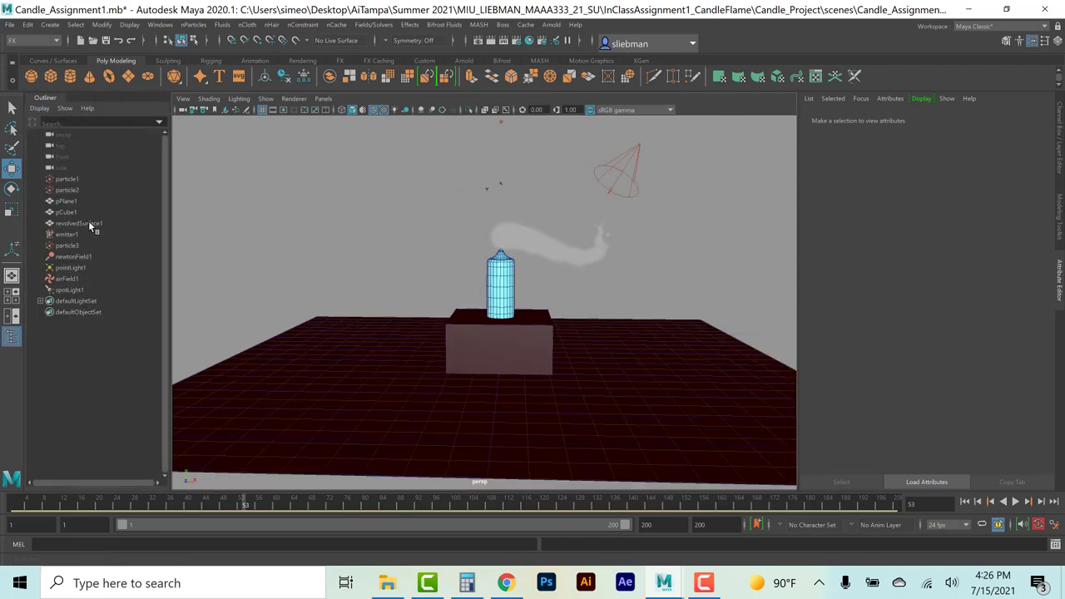
pyautogui.click(70, 291)
pyautogui.click(77, 268)
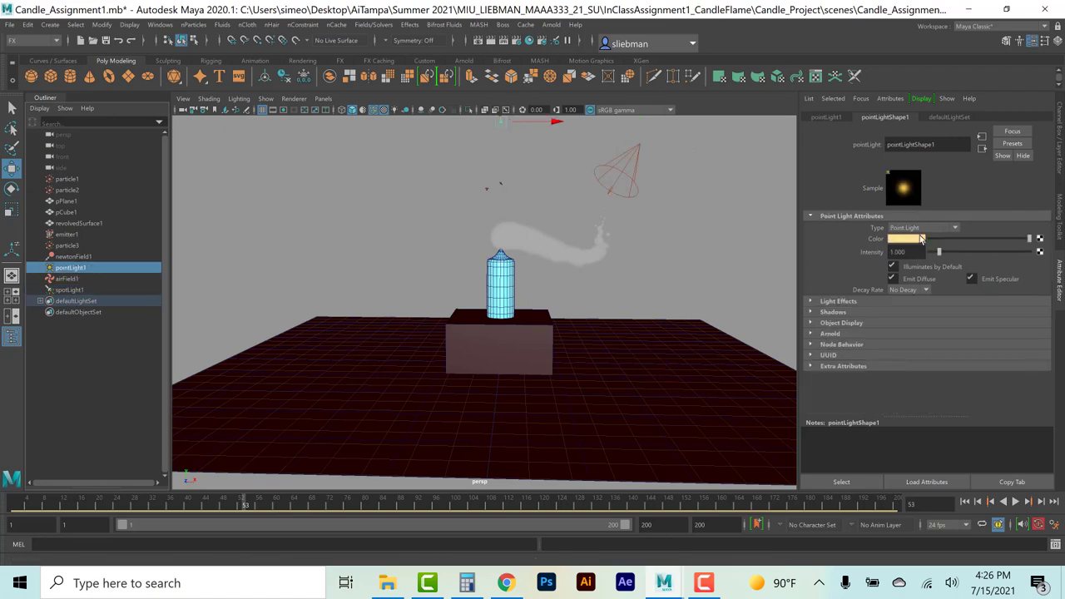
pyautogui.click(810, 313)
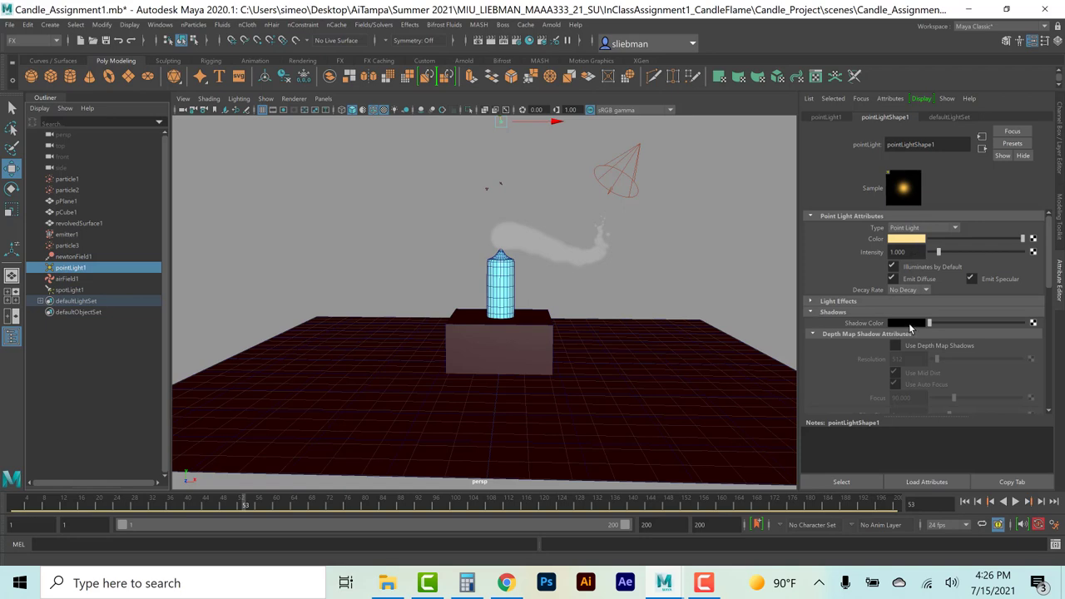
pyautogui.click(909, 326)
pyautogui.click(913, 346)
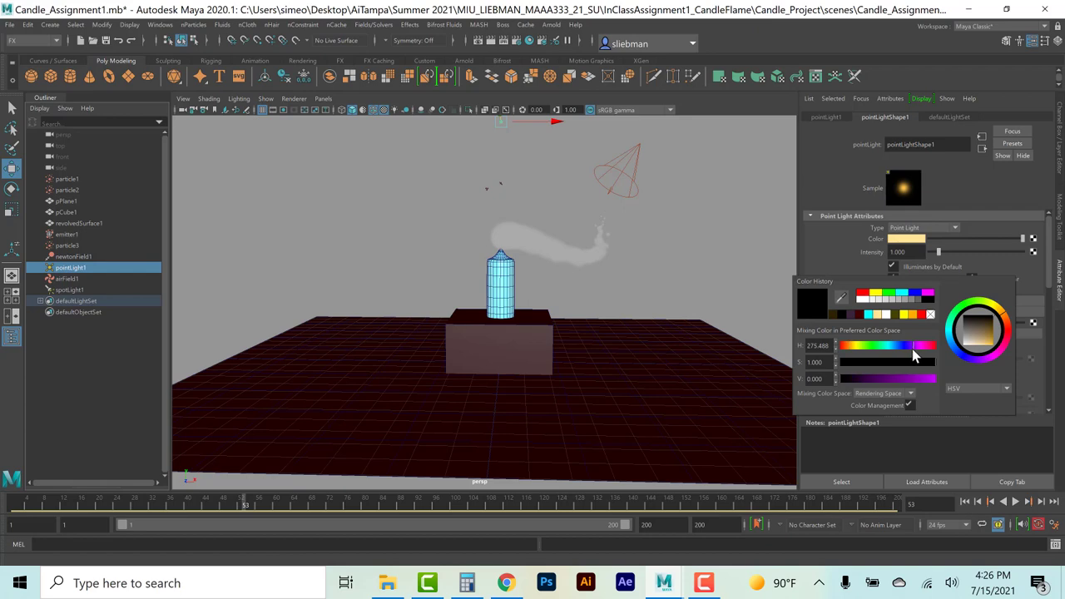
pyautogui.click(855, 380)
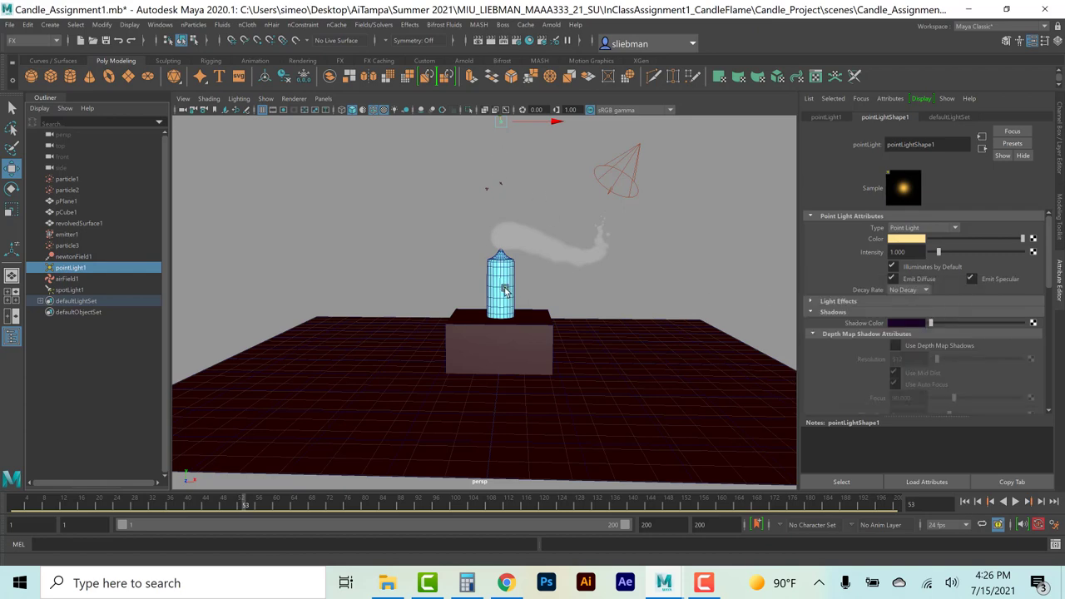
pyautogui.click(654, 293)
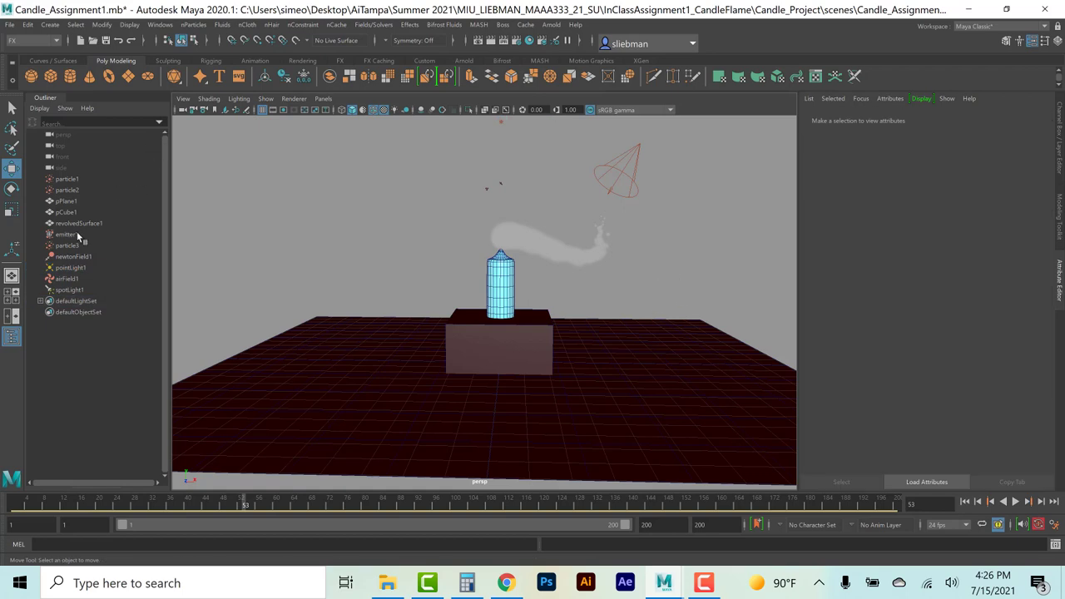
pyautogui.click(11, 336)
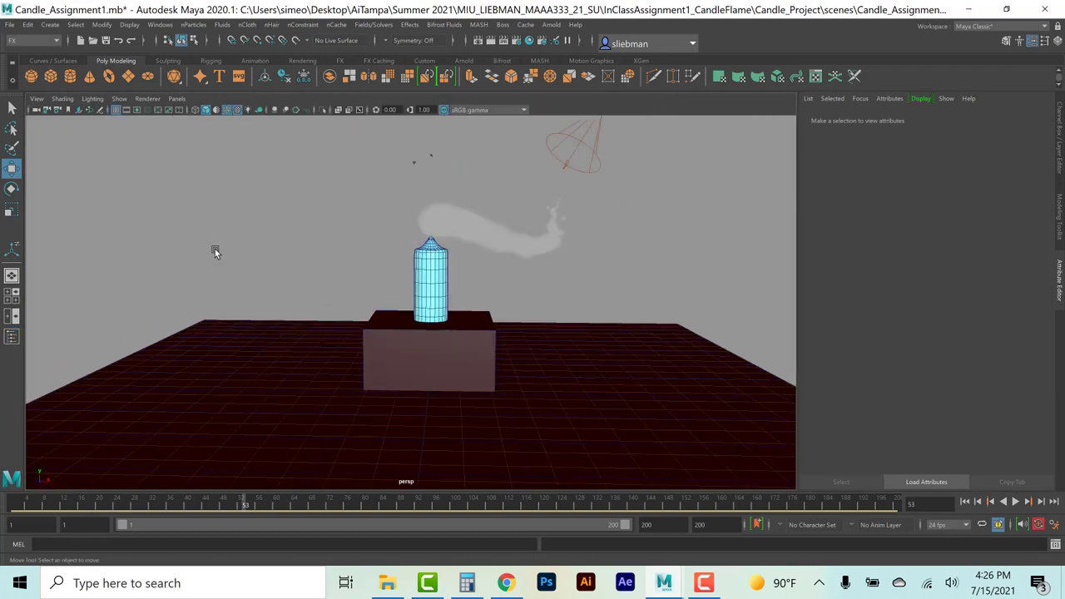
# Turn on the resolution gate for the perspective camera and frame the candle and block inside it.
pyautogui.click(37, 99)
pyautogui.moveTo(97, 310)
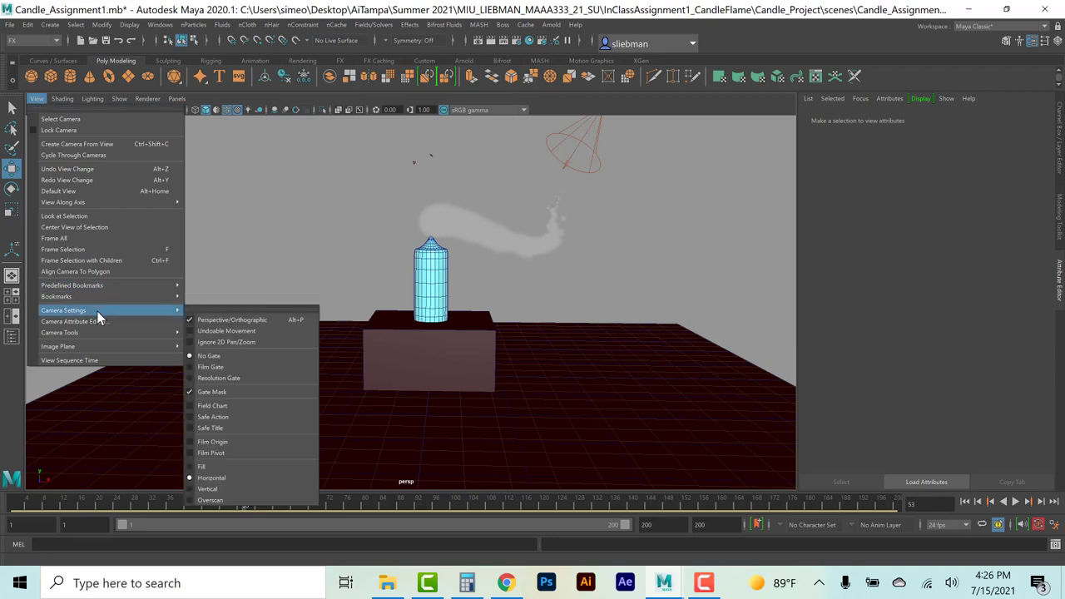
pyautogui.click(218, 377)
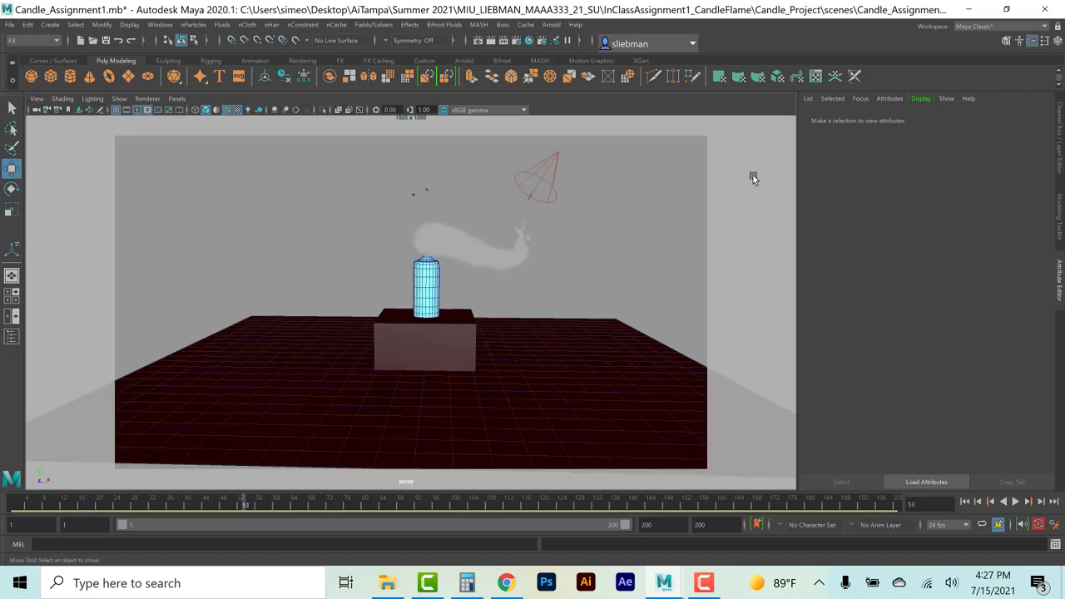
pyautogui.keyDown('alt'); pyautogui.moveTo(509, 356); pyautogui.dragTo(540, 373); pyautogui.keyUp('alt')
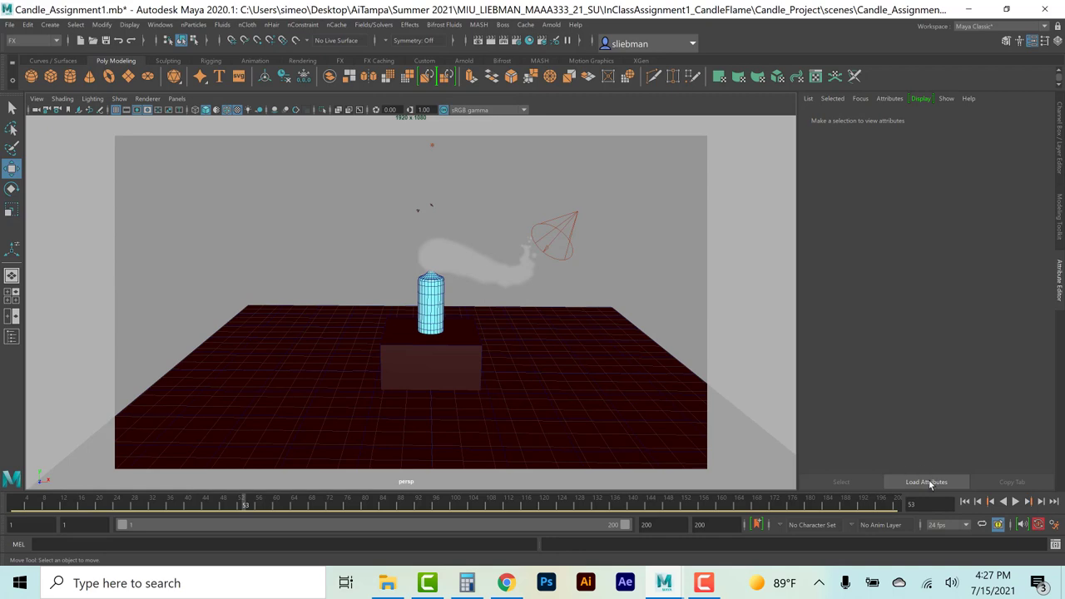
# Play the animation from the first frame and examine the flame's motion from a lower, slightly rotated viewpoint.
pyautogui.click(965, 501)
pyautogui.click(1016, 501)
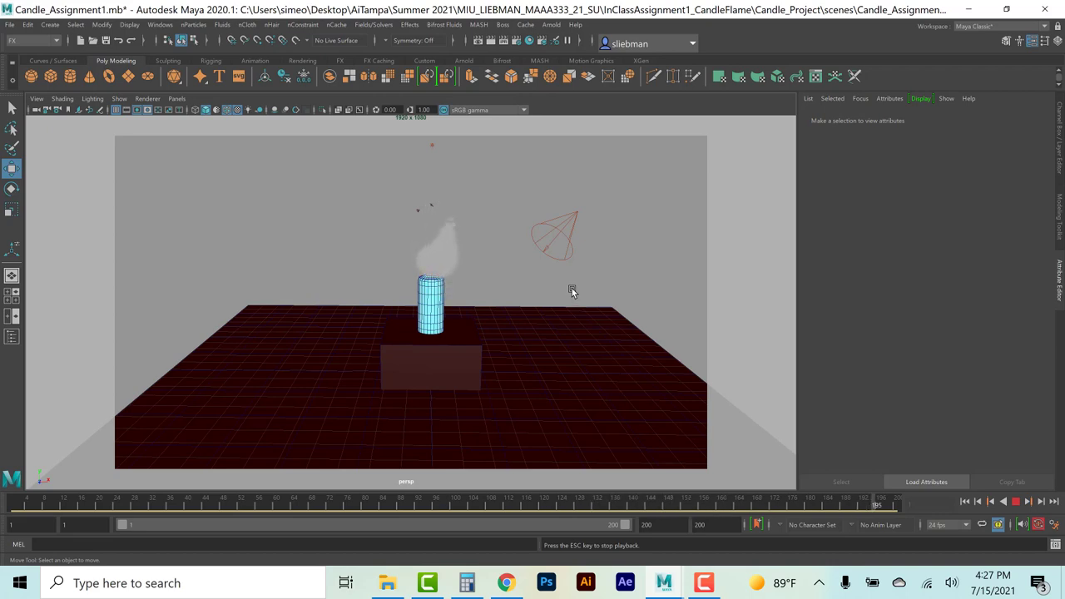
pyautogui.keyDown('alt'); pyautogui.moveTo(390, 335); pyautogui.dragTo(431, 377); pyautogui.keyUp('alt')
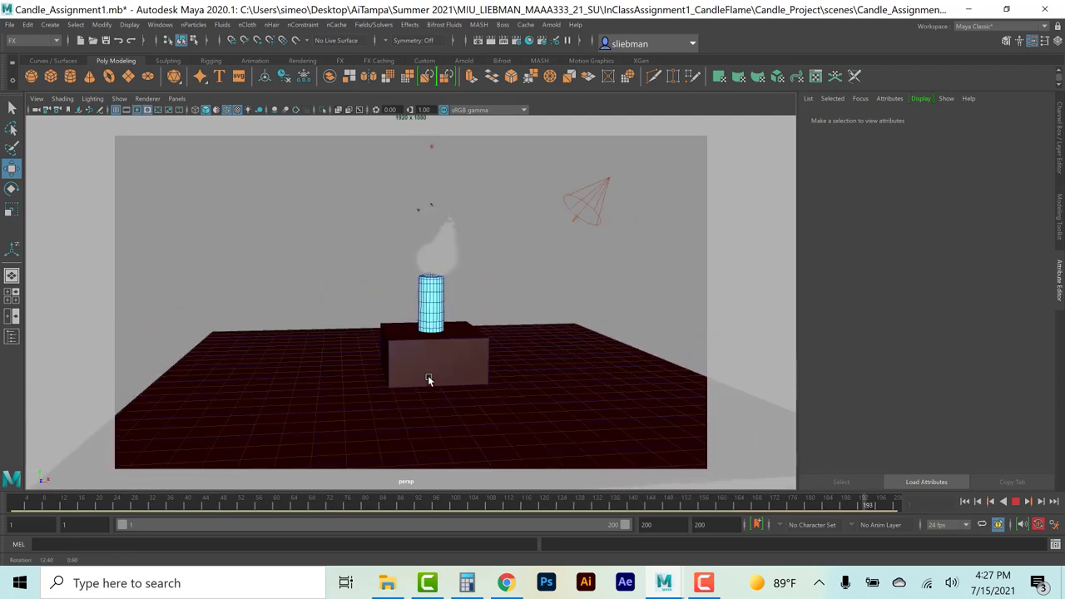
# Select the air field above the candle and key its magnitude at frame 69 to about 1.015.
pyautogui.click(421, 215)
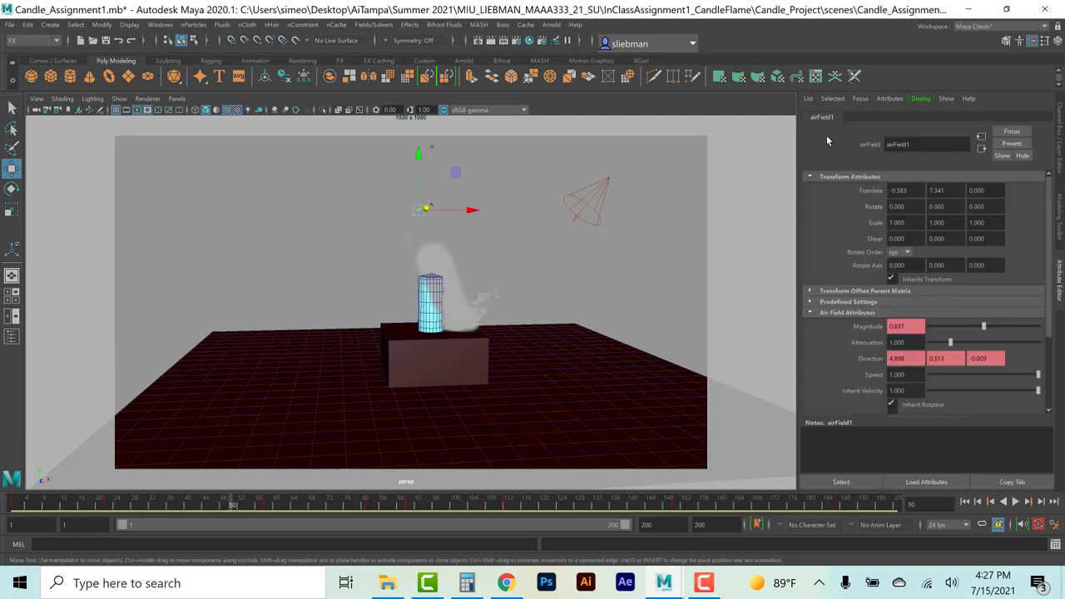
pyautogui.click(1029, 502)
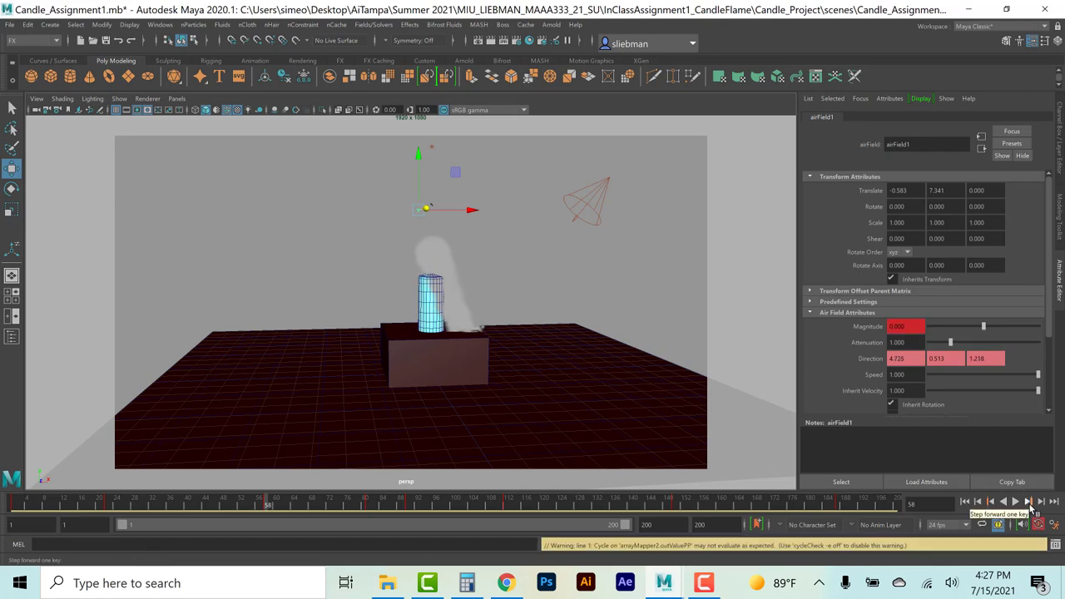
pyautogui.click(1030, 503)
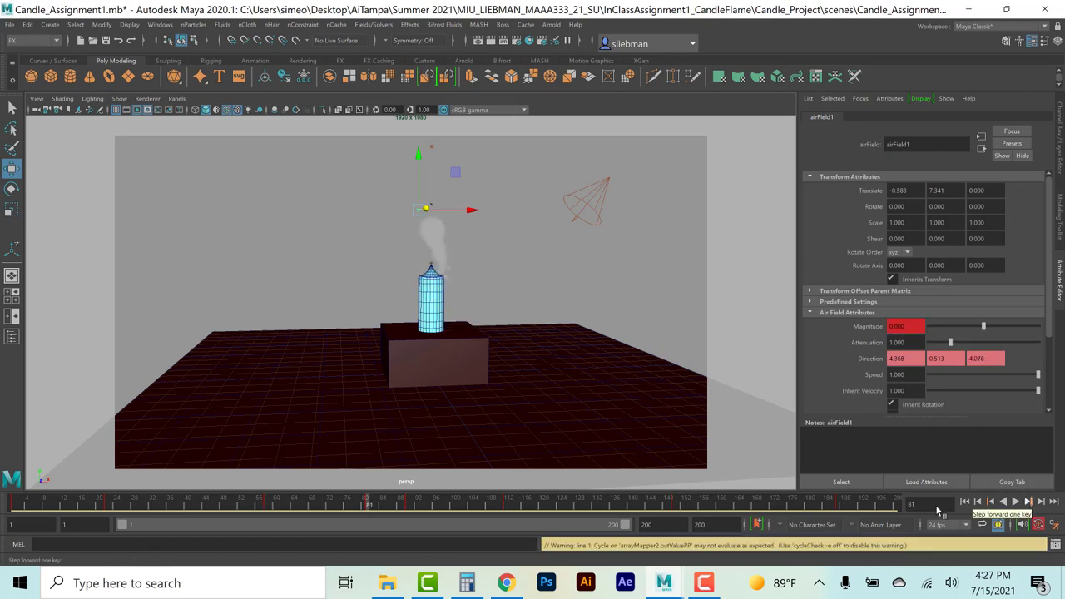
pyautogui.click(316, 504)
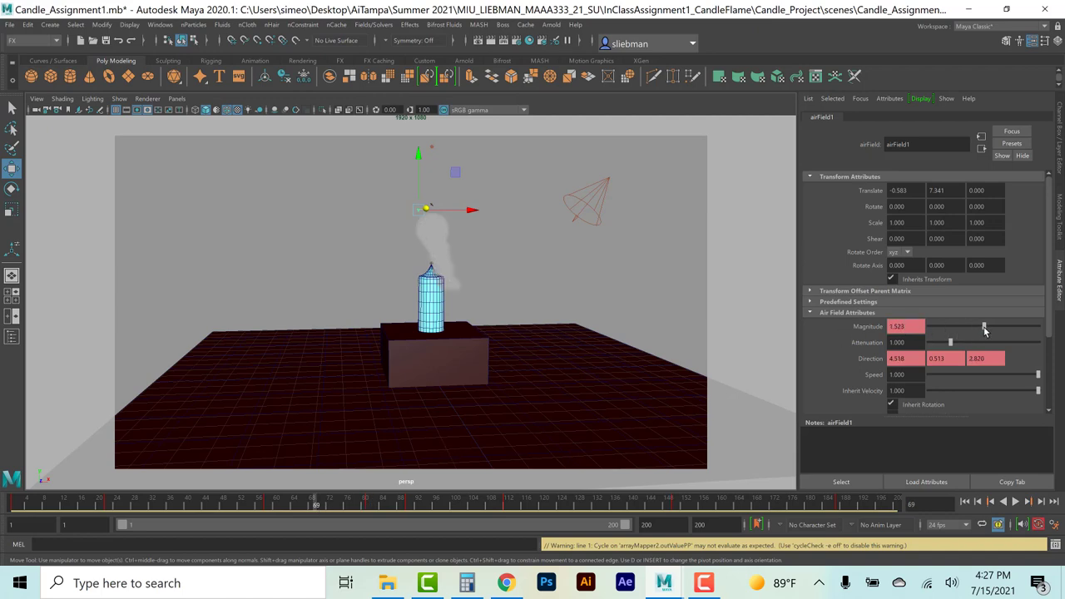
pyautogui.click(983, 326)
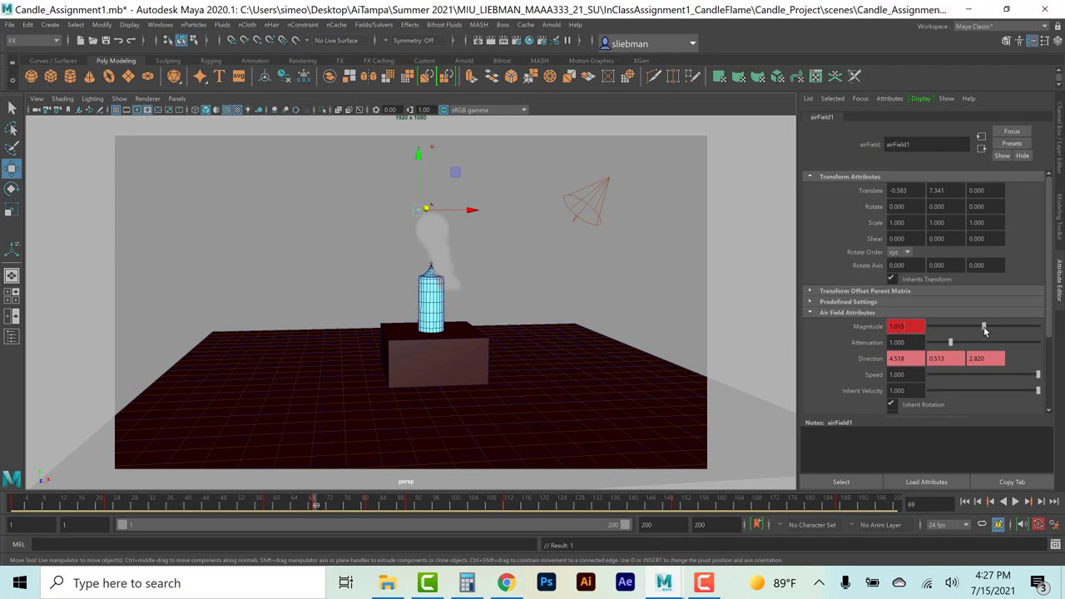
# Set the air field's magnitude to 2 on its key at frame 90.
pyautogui.click(1029, 502)
pyautogui.click(1029, 503)
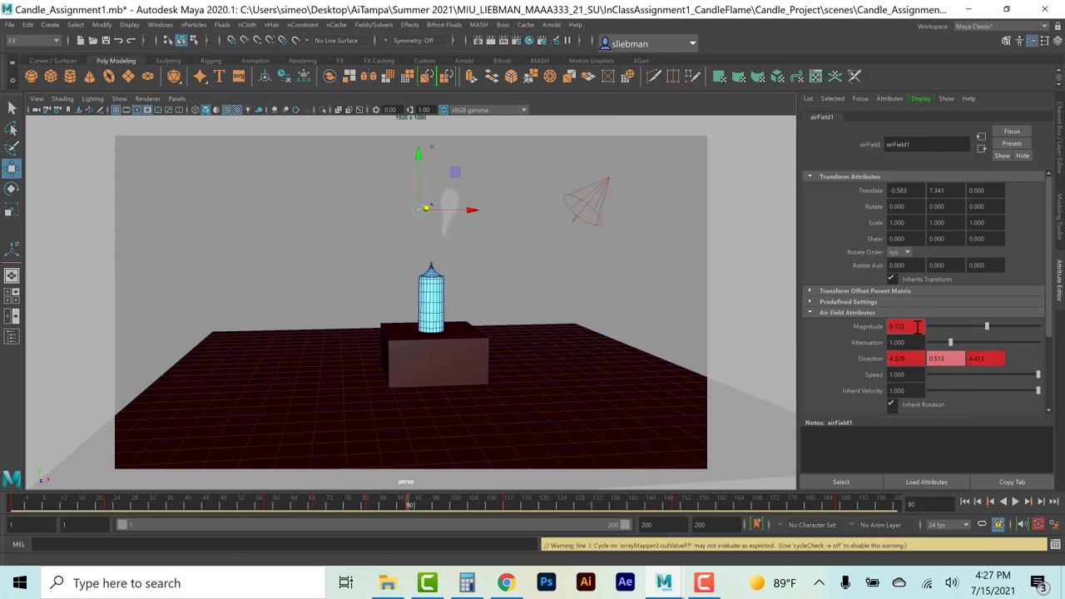
pyautogui.doubleClick(917, 326)
pyautogui.write('2')
pyautogui.press('Return')
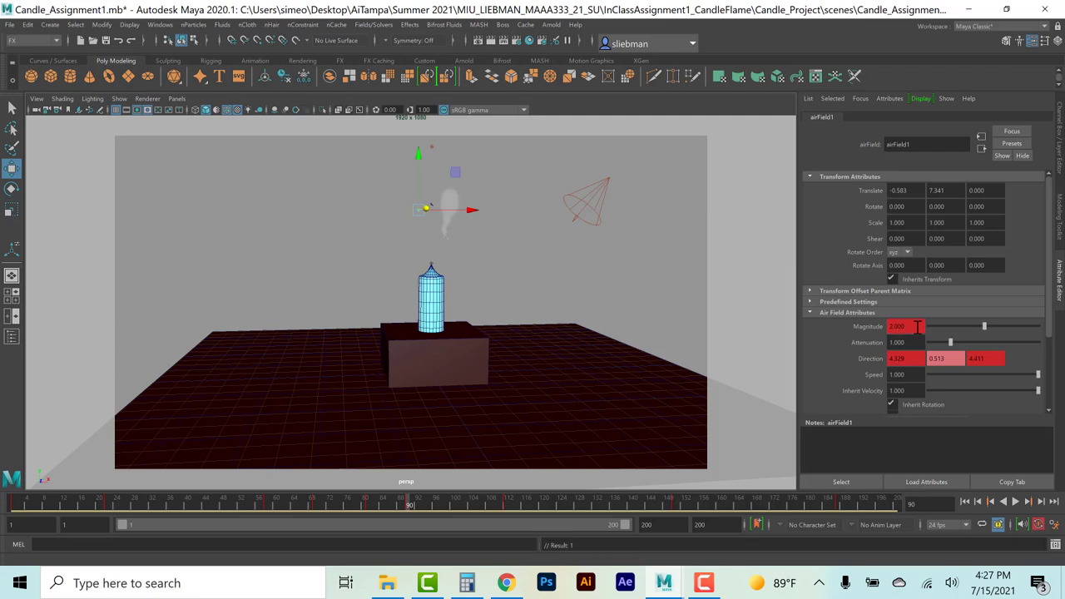
# Set the air field's magnitude to 0.25 on the key at frame 150.
pyautogui.click(1029, 502)
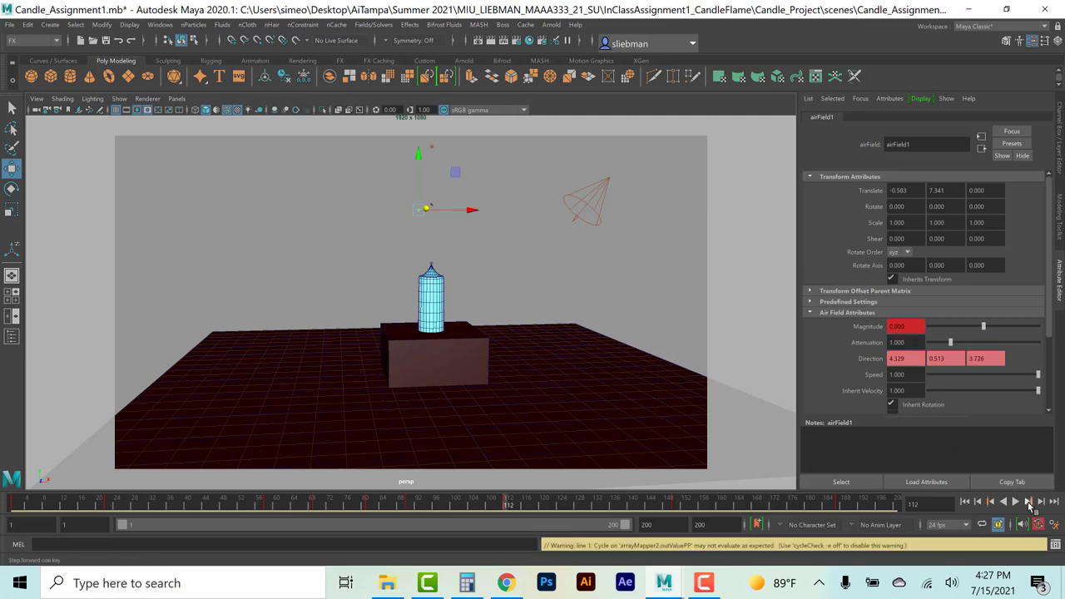
pyautogui.click(1029, 502)
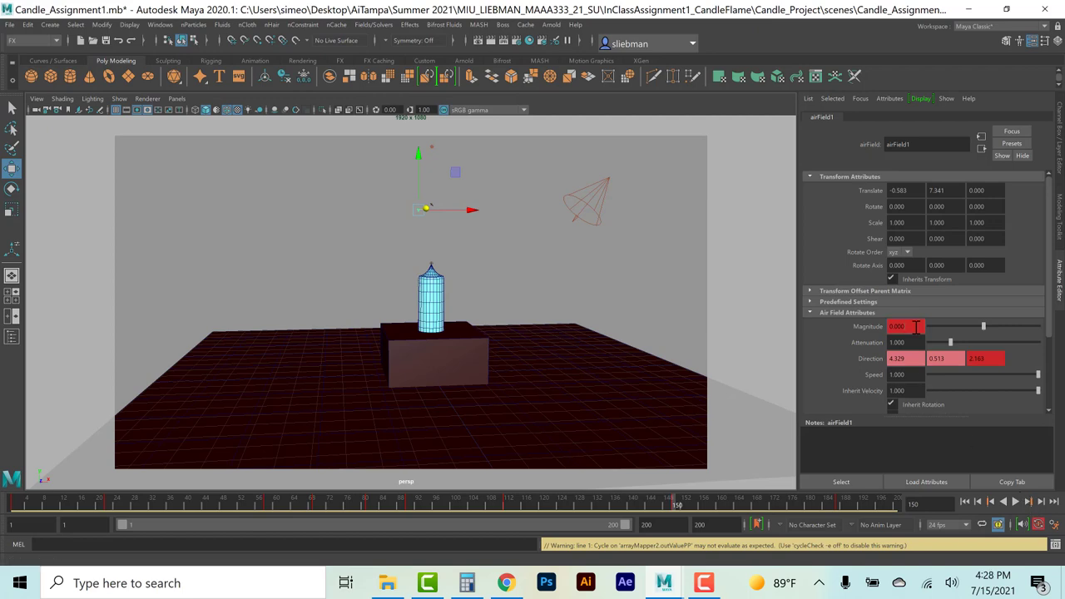
pyautogui.doubleClick(916, 327)
pyautogui.write('15')
pyautogui.press('Return')
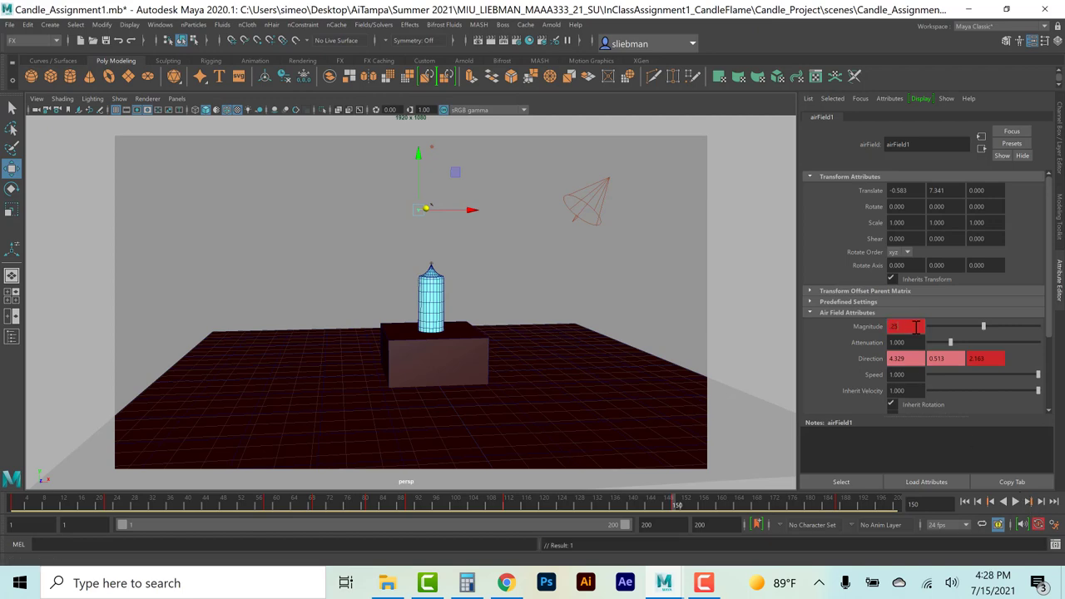
# Preview the playback, go back to the key at frame 22 and set the air field's magnitude there to 1.
pyautogui.click(1016, 501)
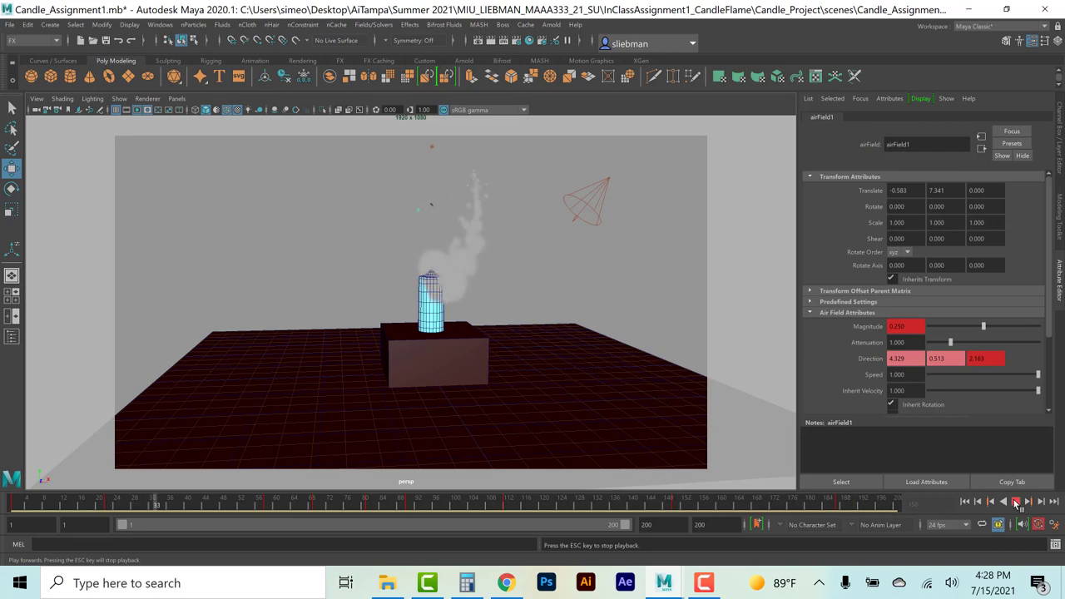
pyautogui.click(1016, 501)
pyautogui.click(990, 502)
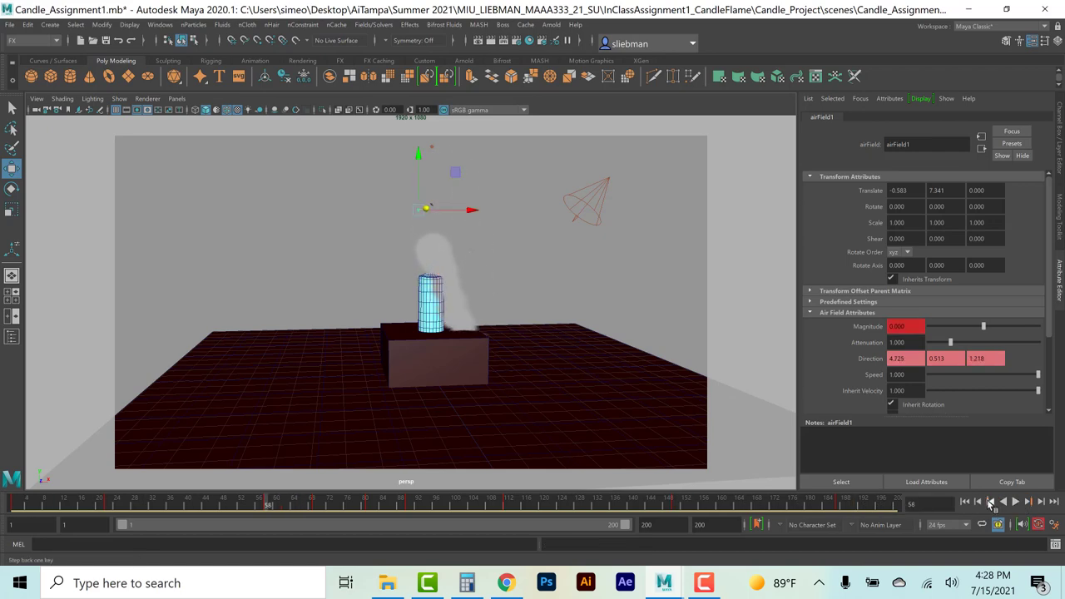
pyautogui.click(990, 501)
pyautogui.doubleClick(907, 326)
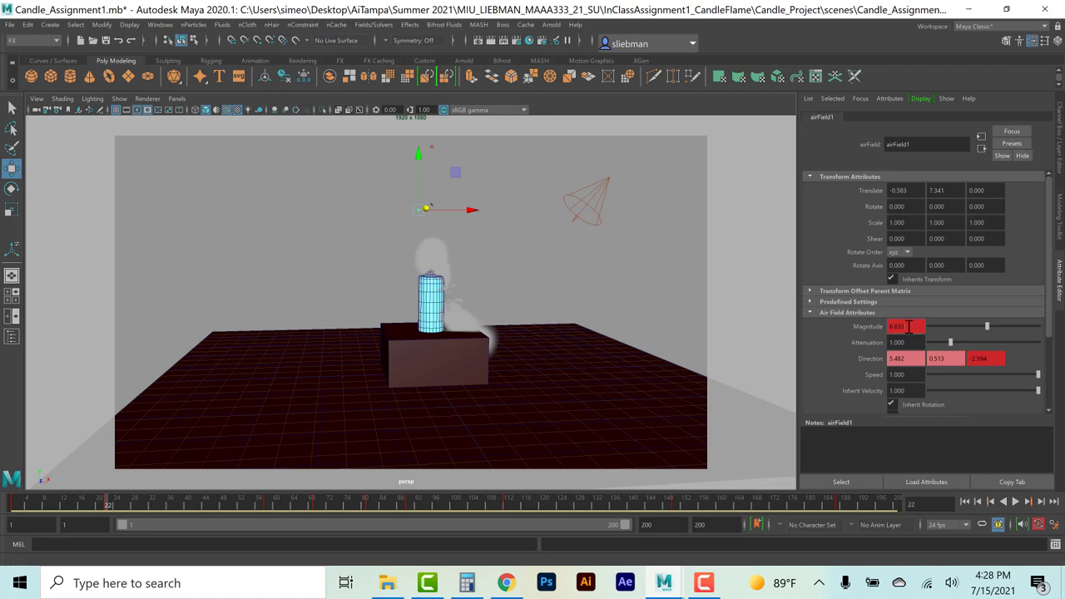
pyautogui.write('1')
pyautogui.press('Return')
# Replay the animation from the first frame to check the flame's motion, and save the scene.
pyautogui.click(964, 502)
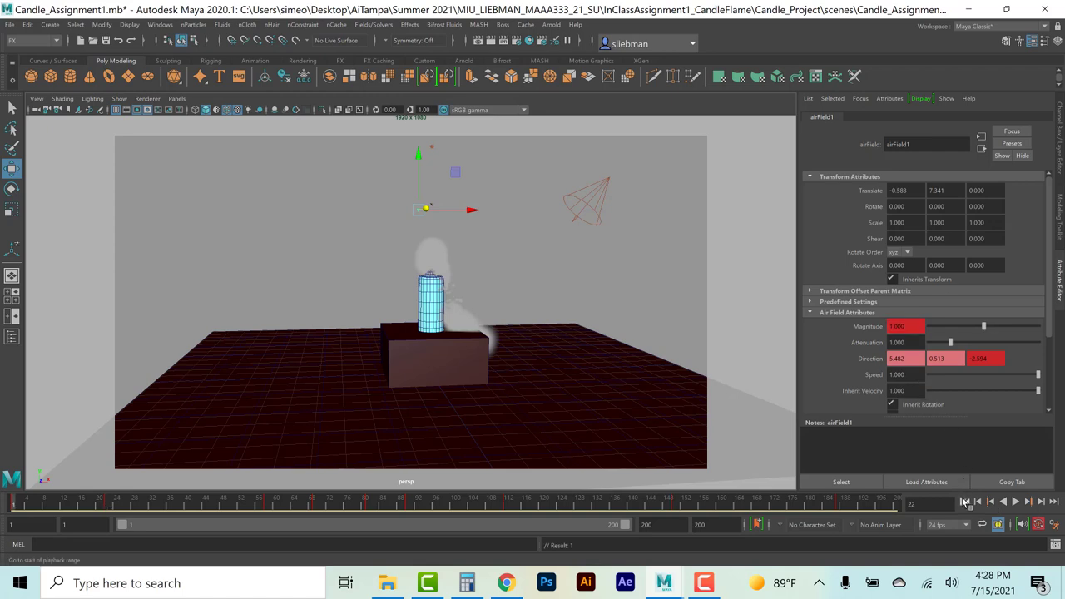
pyautogui.click(1015, 501)
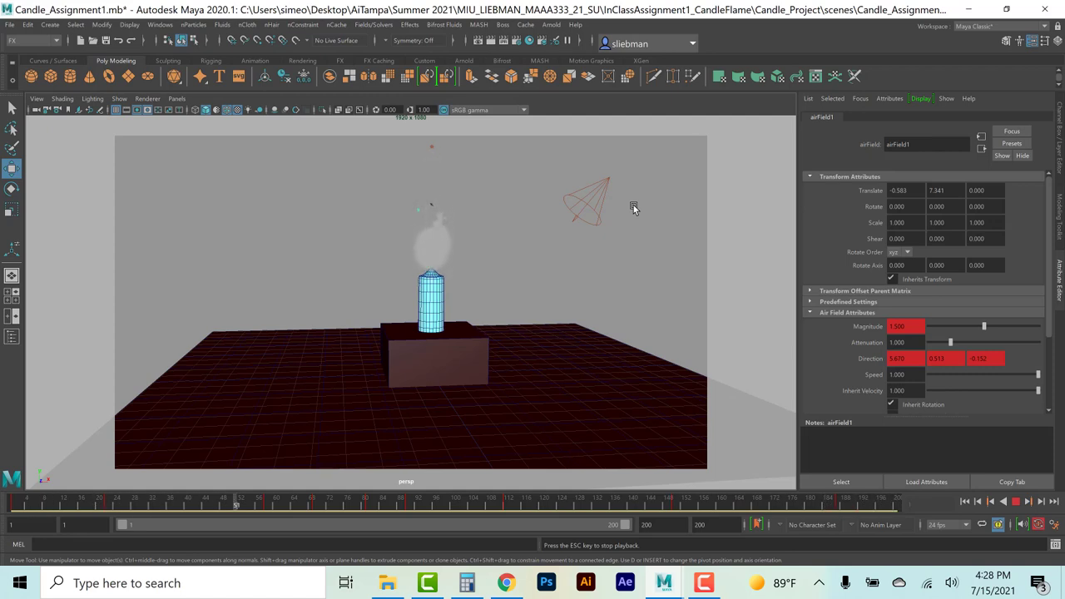
pyautogui.click(1015, 501)
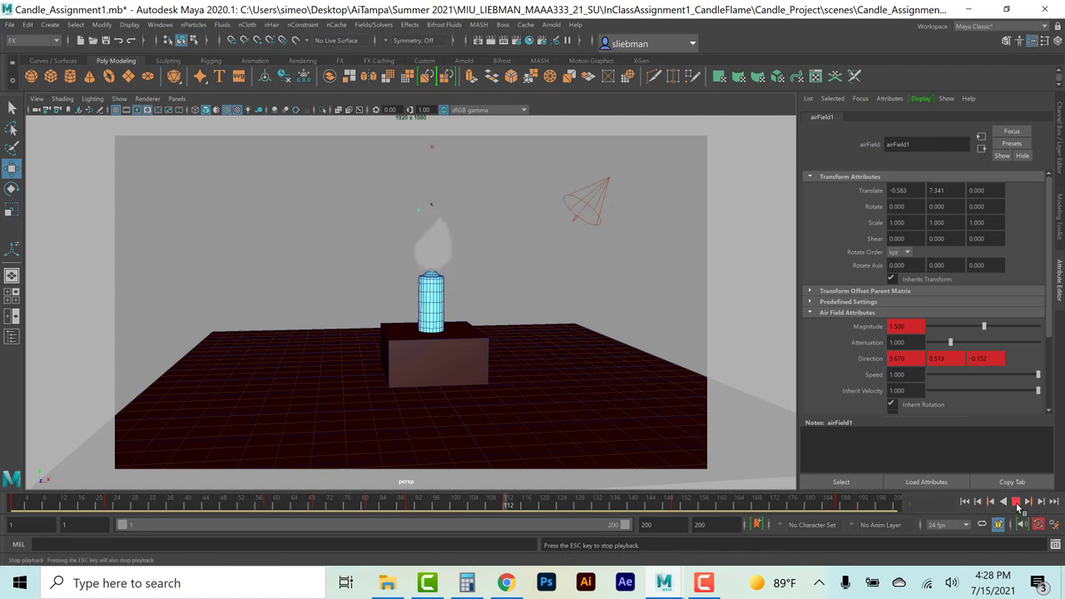
pyautogui.hotkey('ctrl', 's')
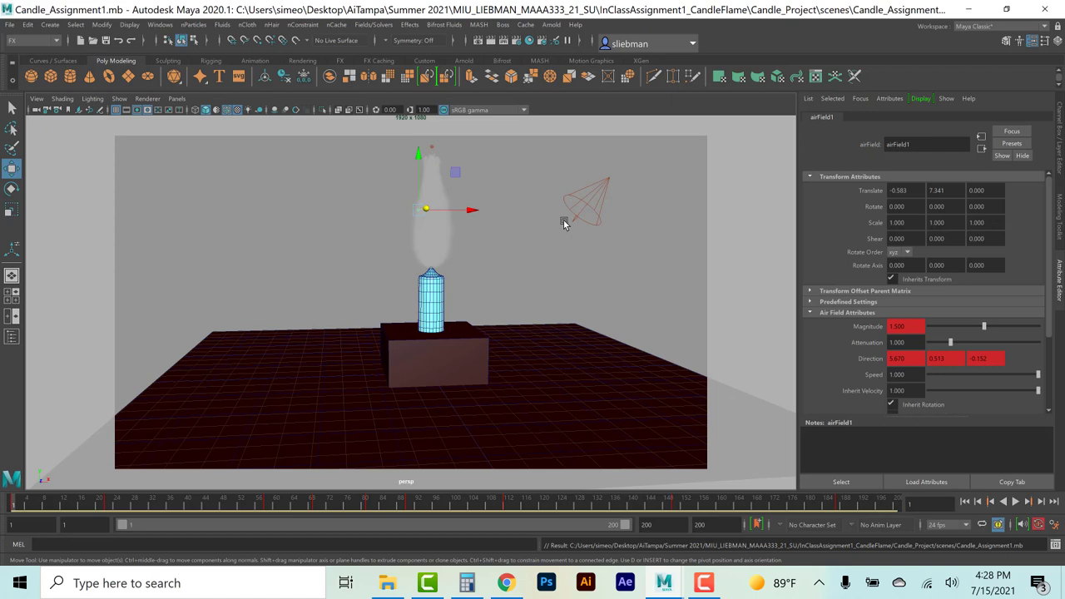
# Reframe the camera view slightly, start a batch render of the scene and allow Maya through the firewall on private networks.
pyautogui.keyDown('alt'); pyautogui.moveTo(554, 290); pyautogui.dragTo(562, 281); pyautogui.keyUp('alt')
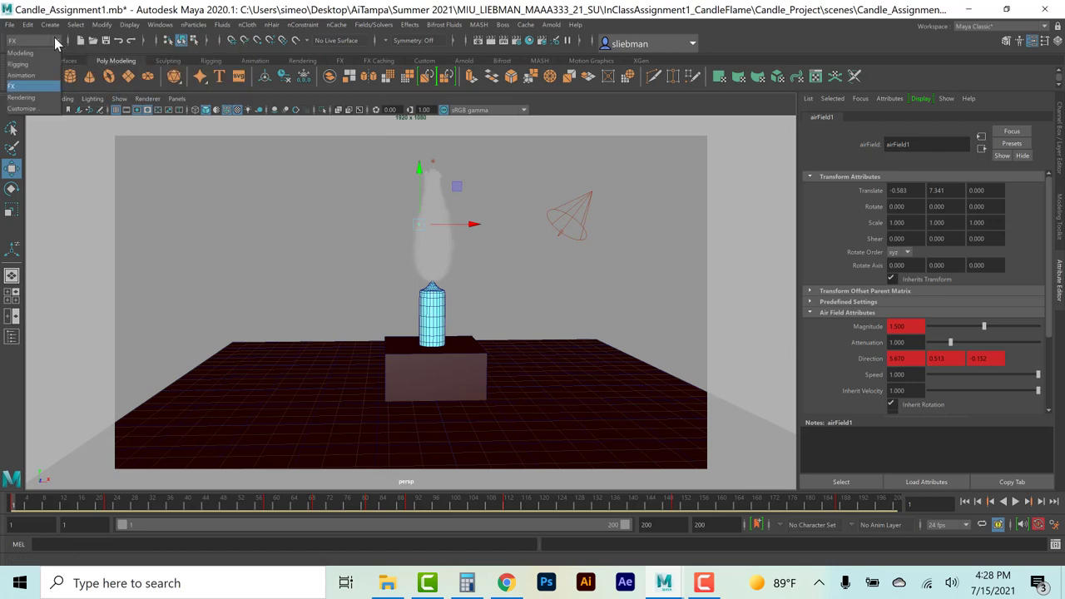
pyautogui.press('F6')
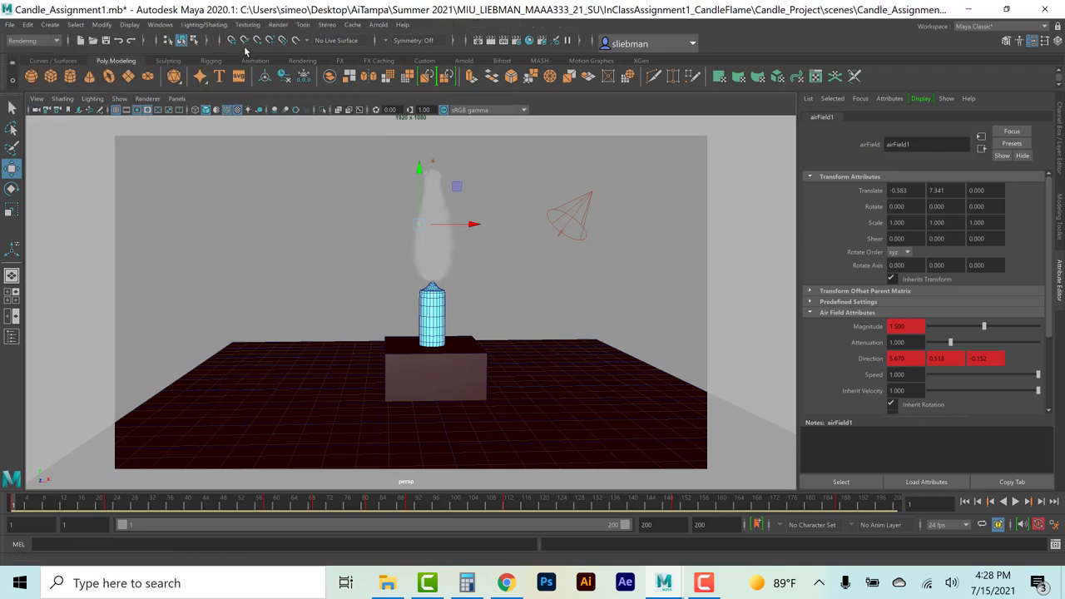
pyautogui.click(277, 24)
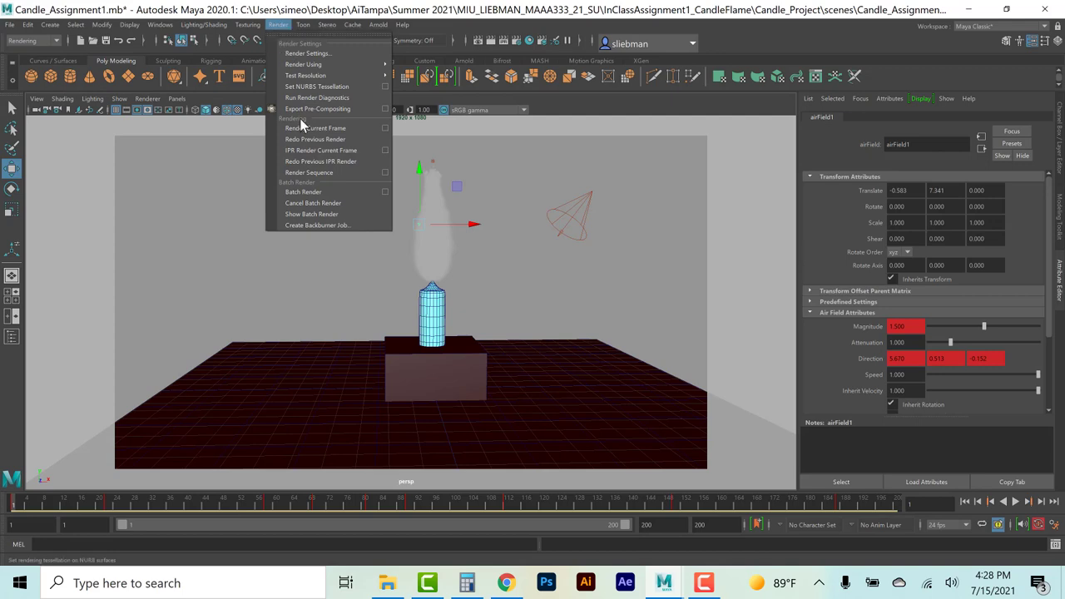
pyautogui.click(319, 193)
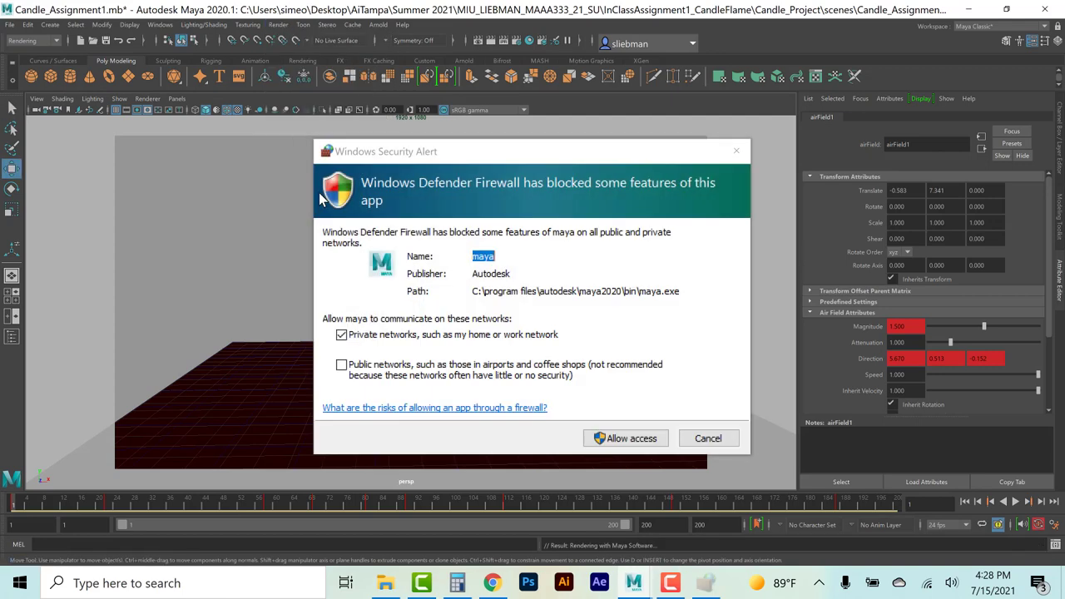
pyautogui.click(656, 441)
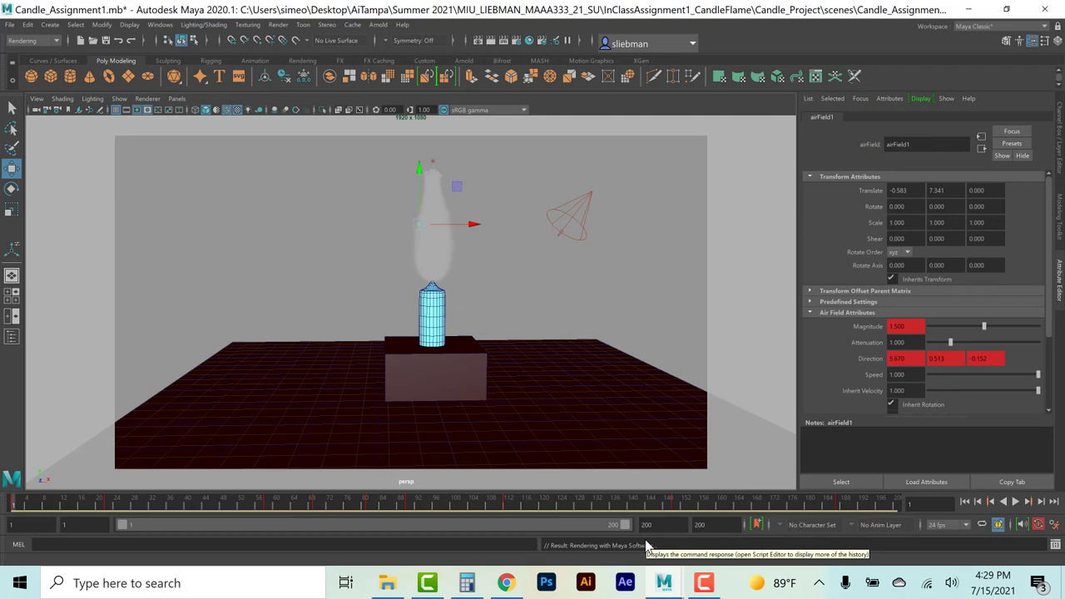
# Display the viewport in wireframe, select all the candle scene's objects and preview their playback up to about frame 84.
pyautogui.click(505, 307)
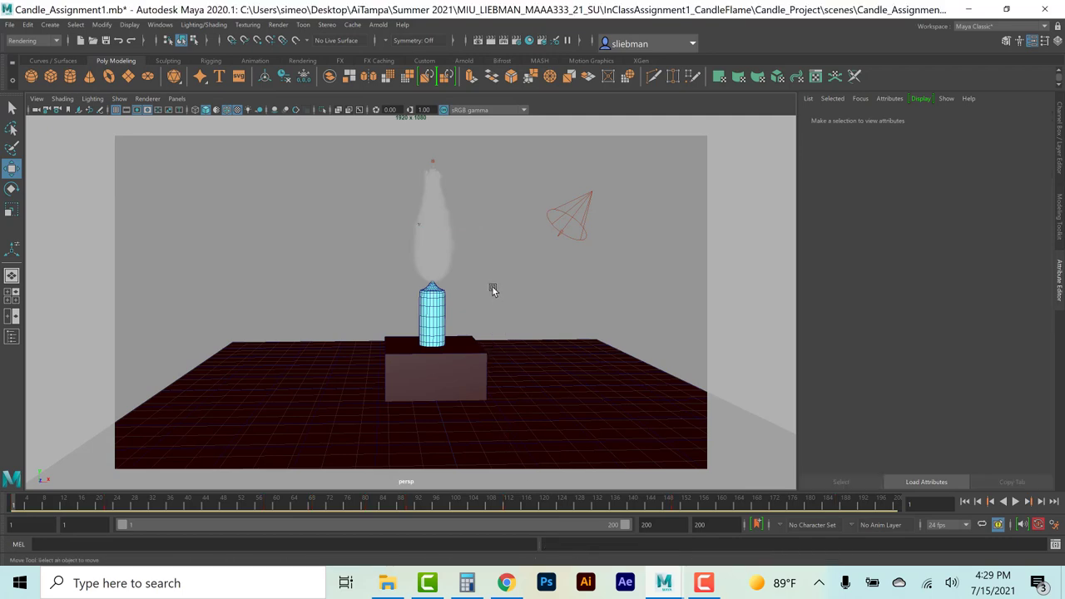
pyautogui.press('4')
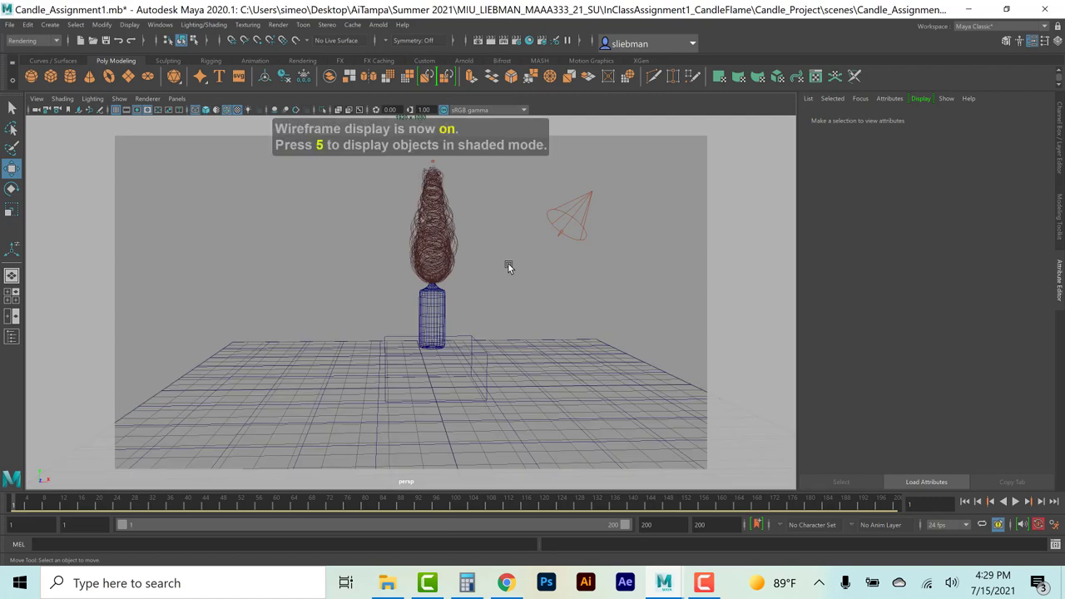
pyautogui.moveTo(320, 200); pyautogui.dragTo(537, 446)
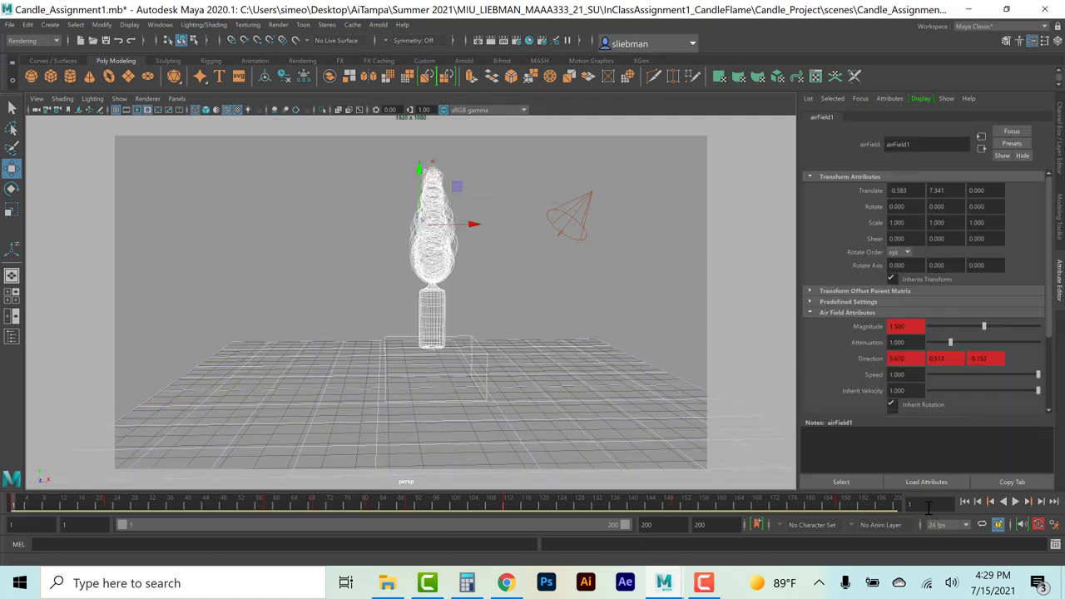
pyautogui.click(1015, 502)
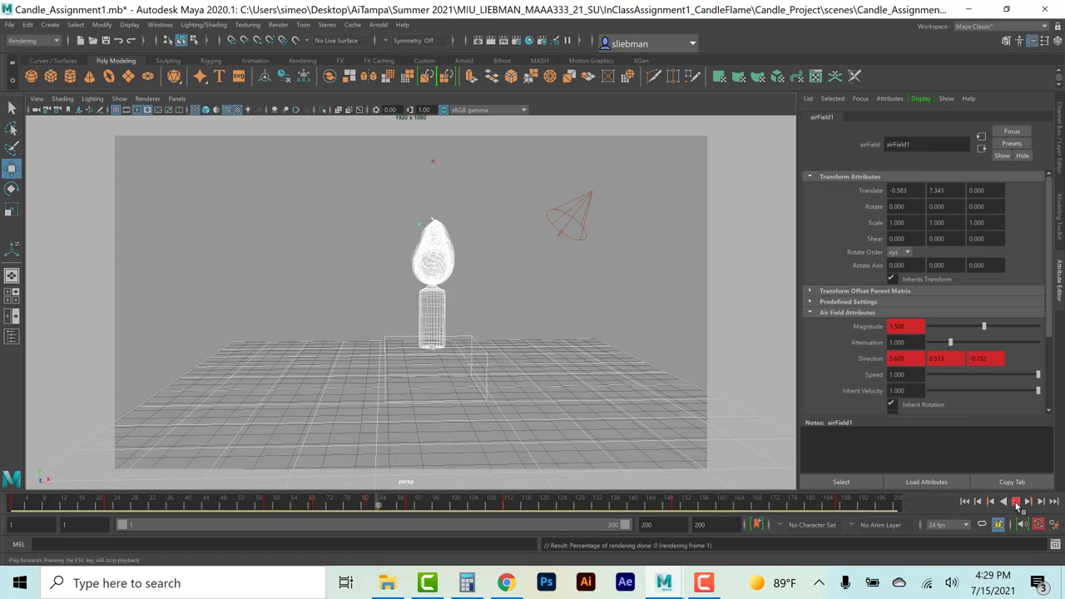
pyautogui.click(1016, 502)
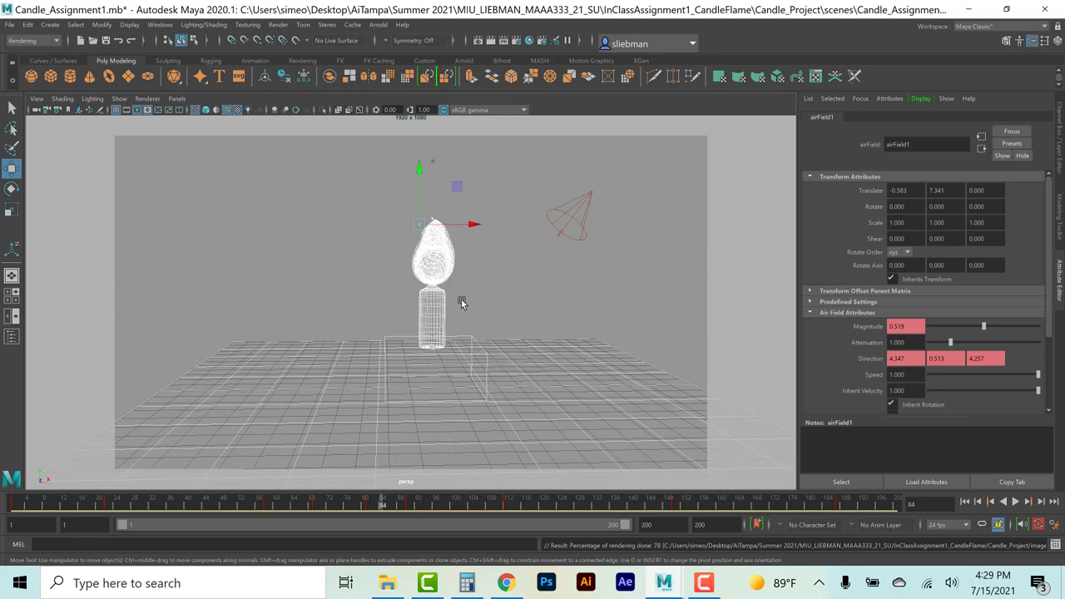
# Set up the Playblast options with avi format and a quality of 100.
pyautogui.click(160, 24)
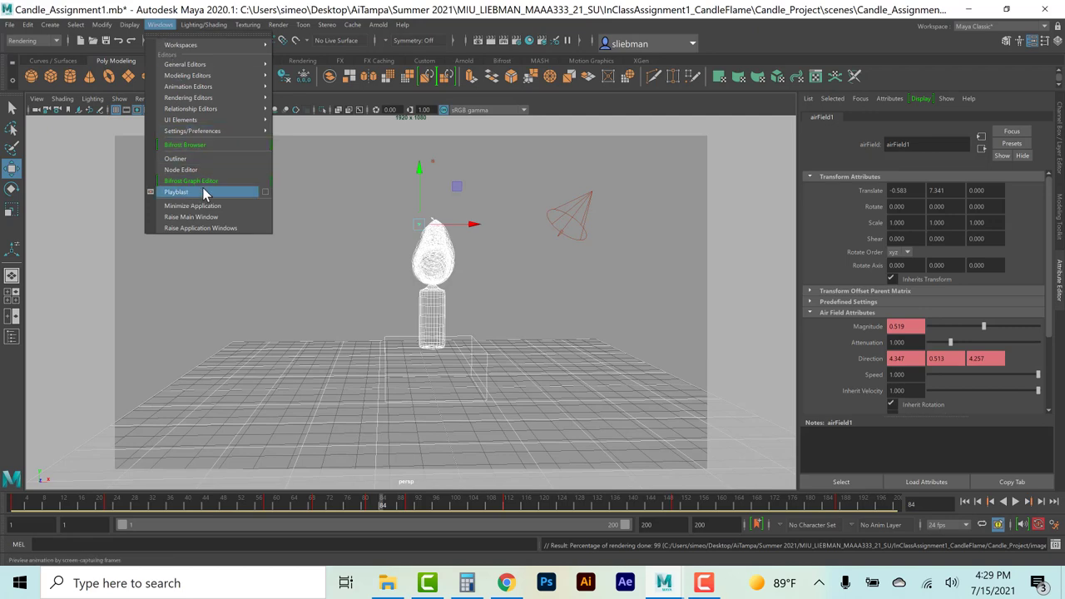
pyautogui.click(265, 191)
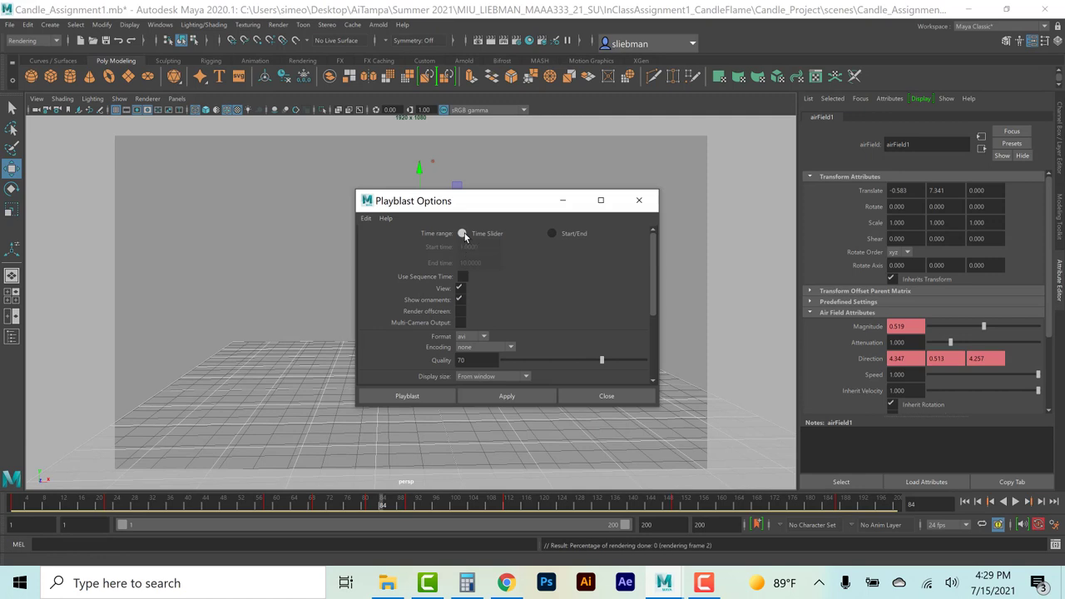
pyautogui.click(458, 299)
pyautogui.scroll(-1, 552, 312)
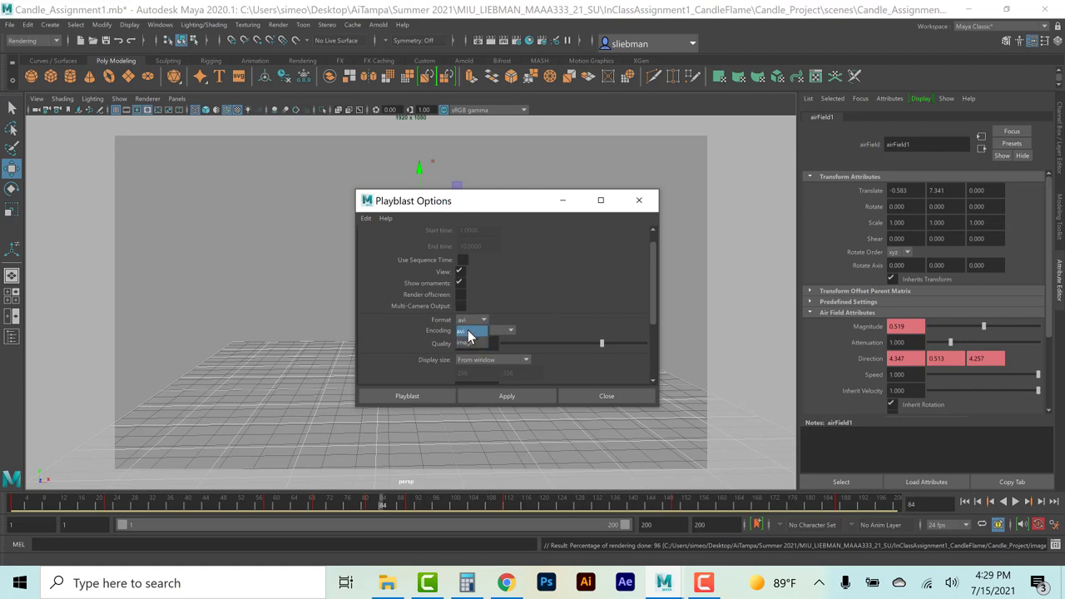
pyautogui.click(462, 331)
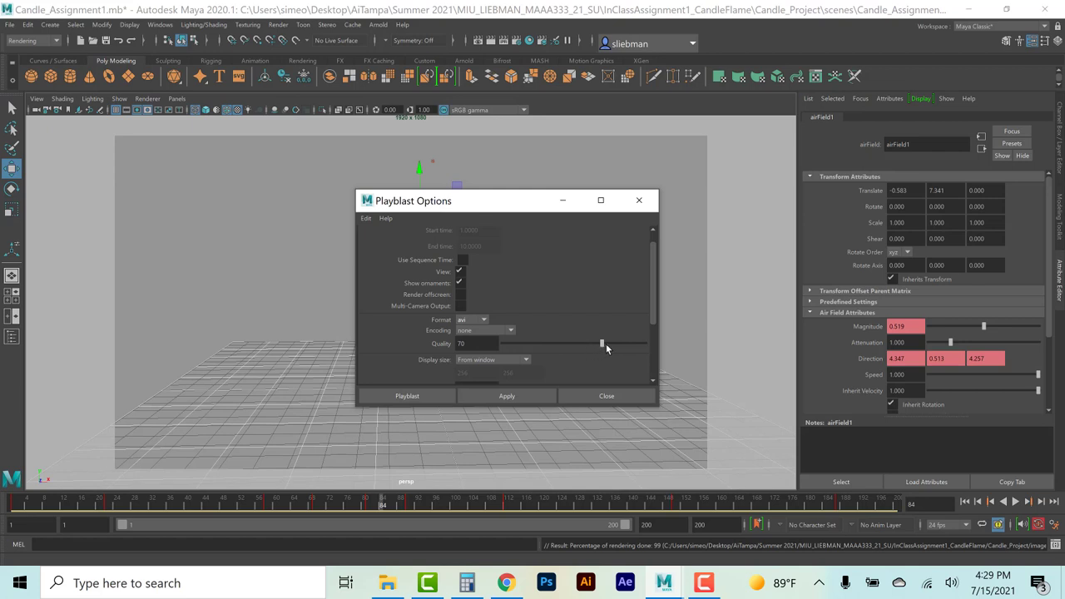
pyautogui.moveTo(605, 344); pyautogui.dragTo(661, 349)
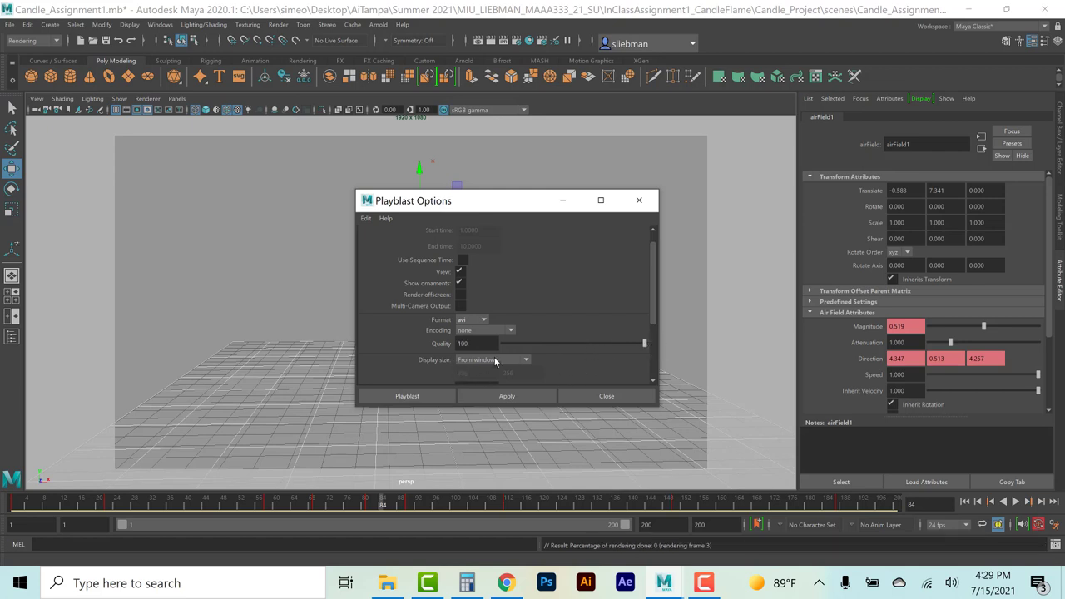
# Take the playblast's display size from the render settings and set its scale to 1.00.
pyautogui.moveTo(650, 235); pyautogui.dragTo(636, 275)
pyautogui.click(505, 317)
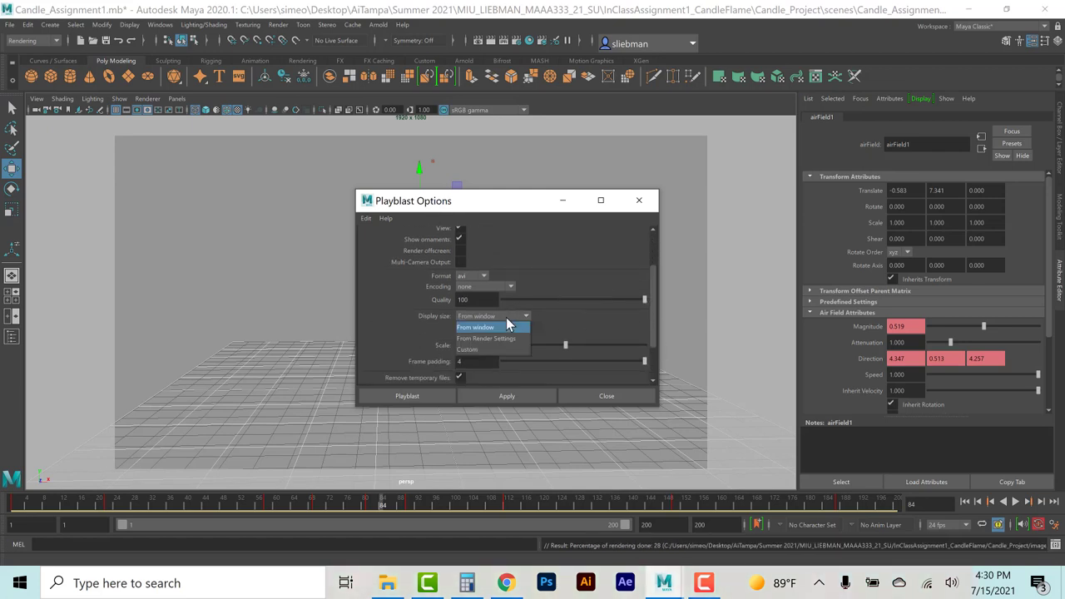
pyautogui.click(502, 339)
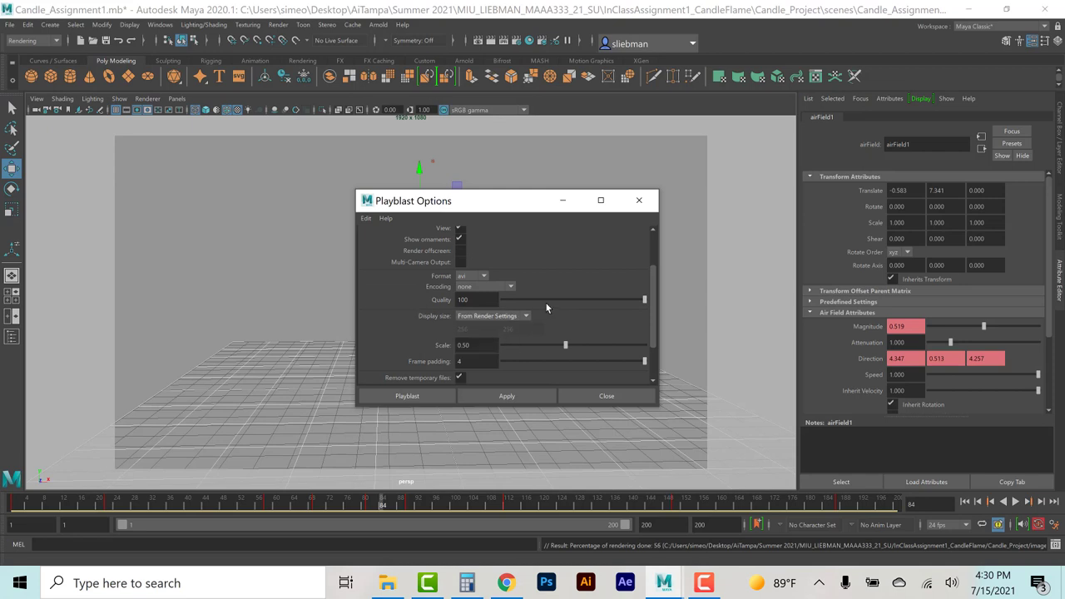
pyautogui.moveTo(566, 344); pyautogui.dragTo(721, 333)
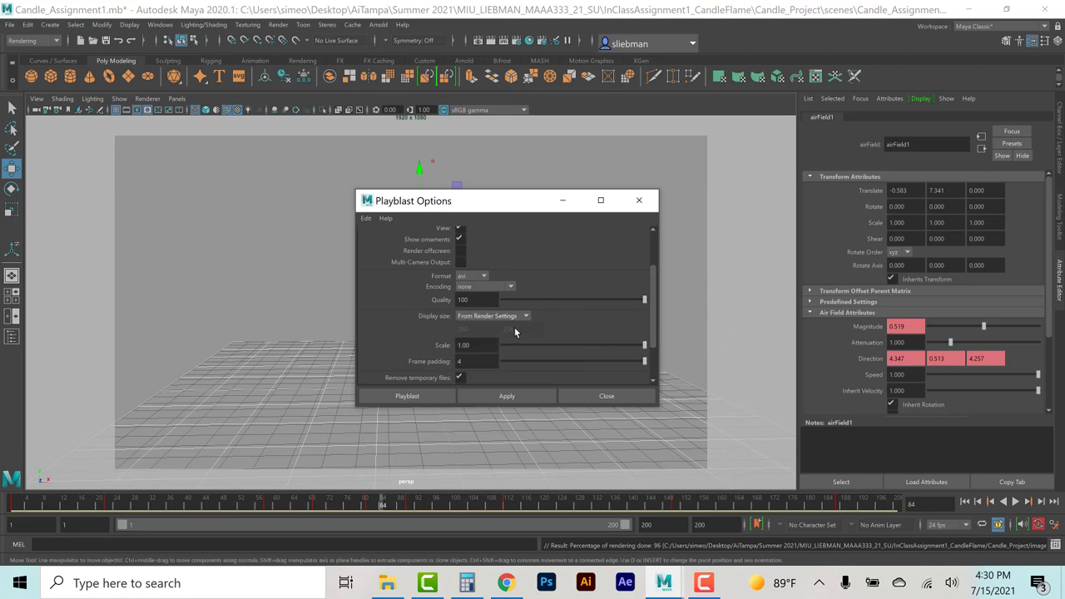
# Have the playblast saved to file as Candle_Assignment1_Wireframe in the project's movies folder.
pyautogui.scroll(-1, 515, 332)
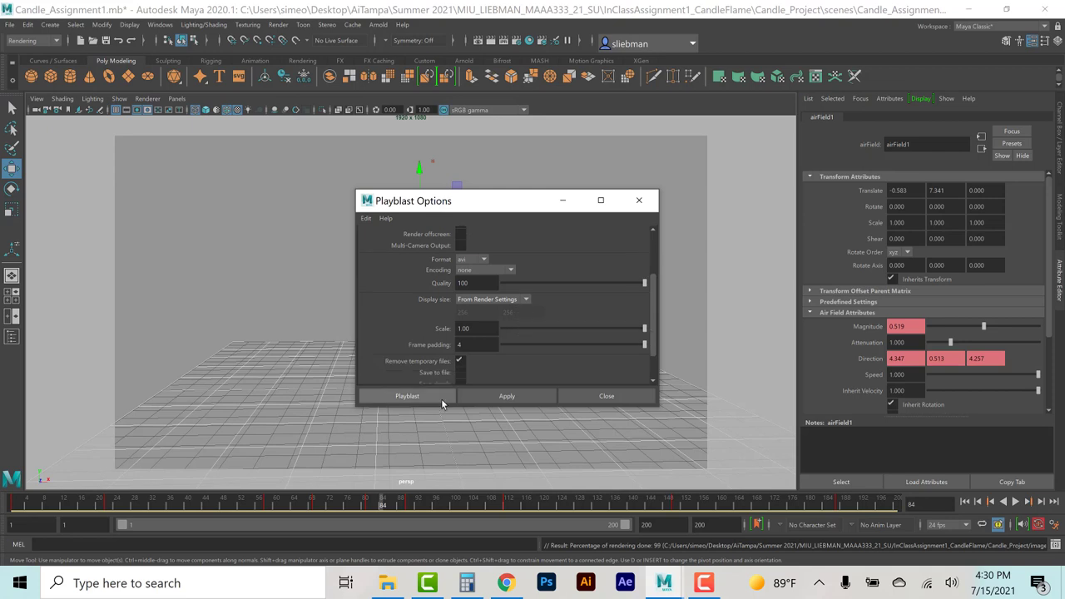
pyautogui.click(460, 373)
pyautogui.scroll(-3, 537, 350)
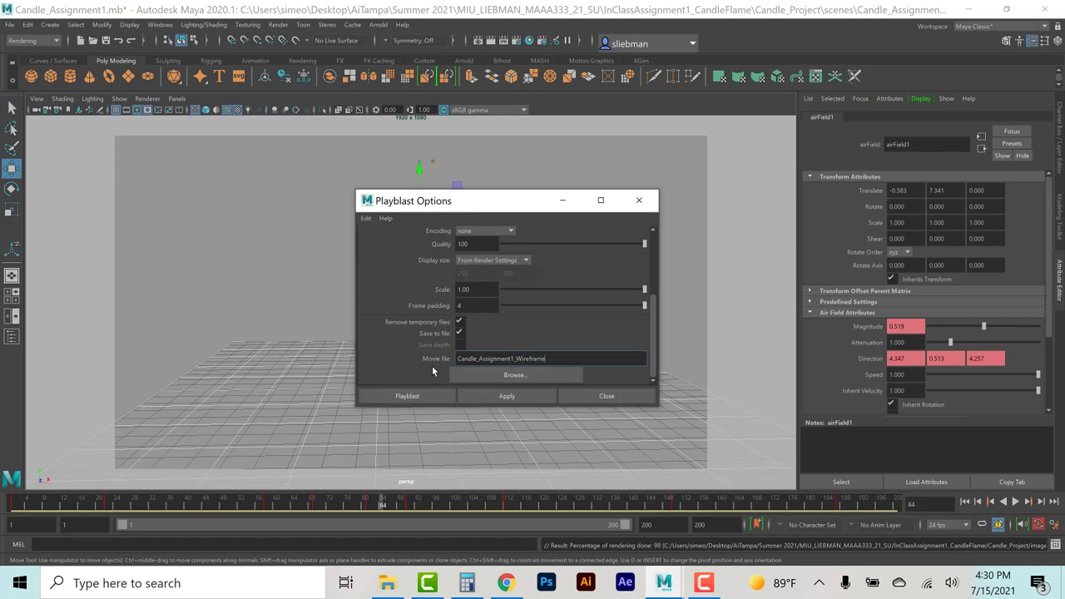
pyautogui.click(463, 375)
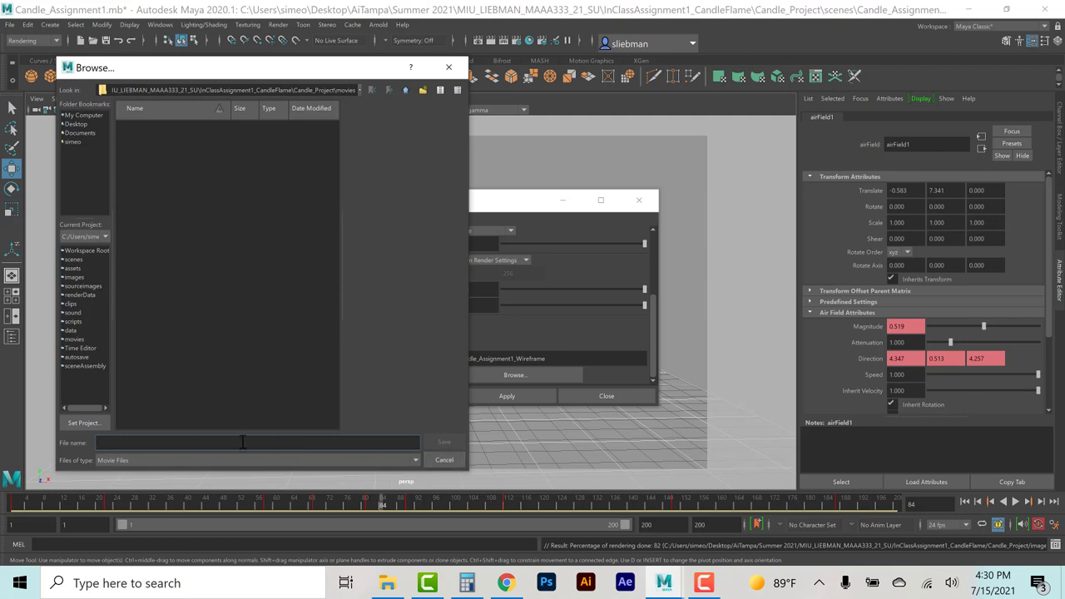
pyautogui.write('Candle_Assignment1_Wireframe')
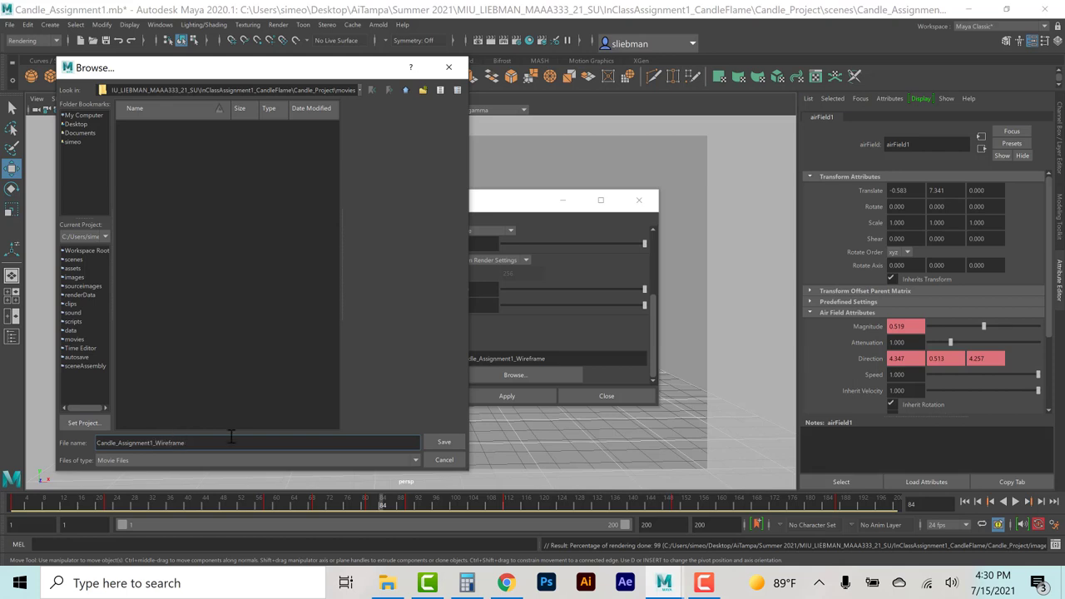
pyautogui.click(445, 441)
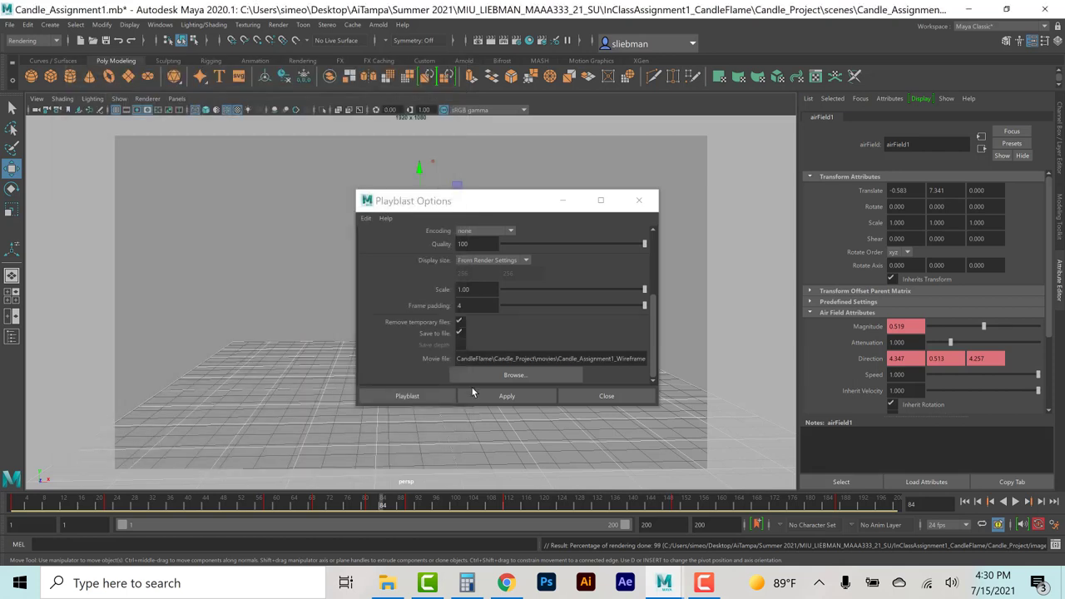
# Generate the wireframe playblast, close the movie player, clear the scene selection and launch After Effects.
pyautogui.click(408, 396)
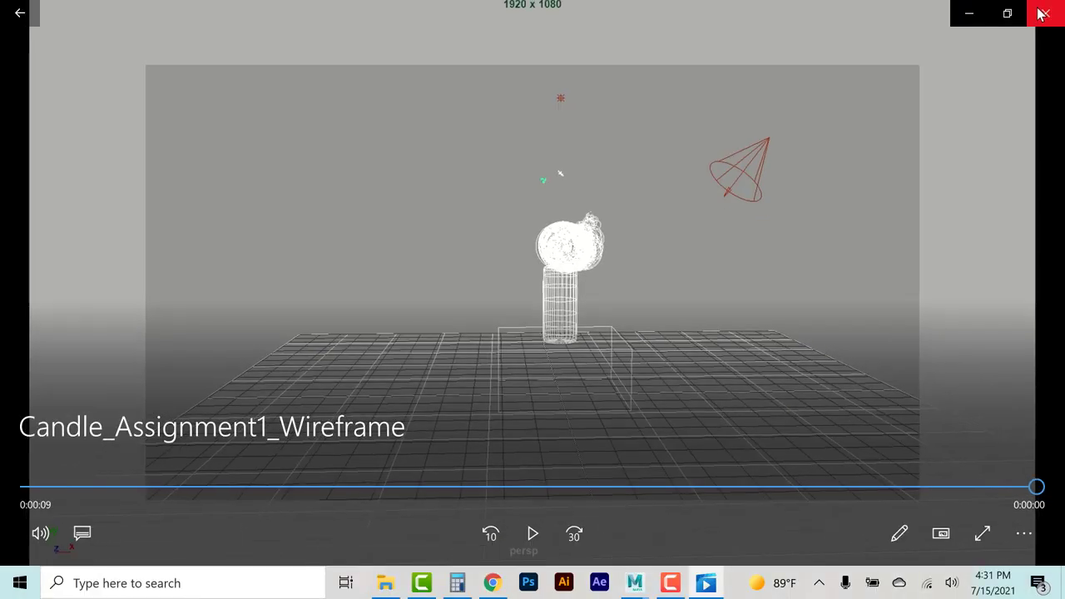
pyautogui.hotkey('alt', 'F4')
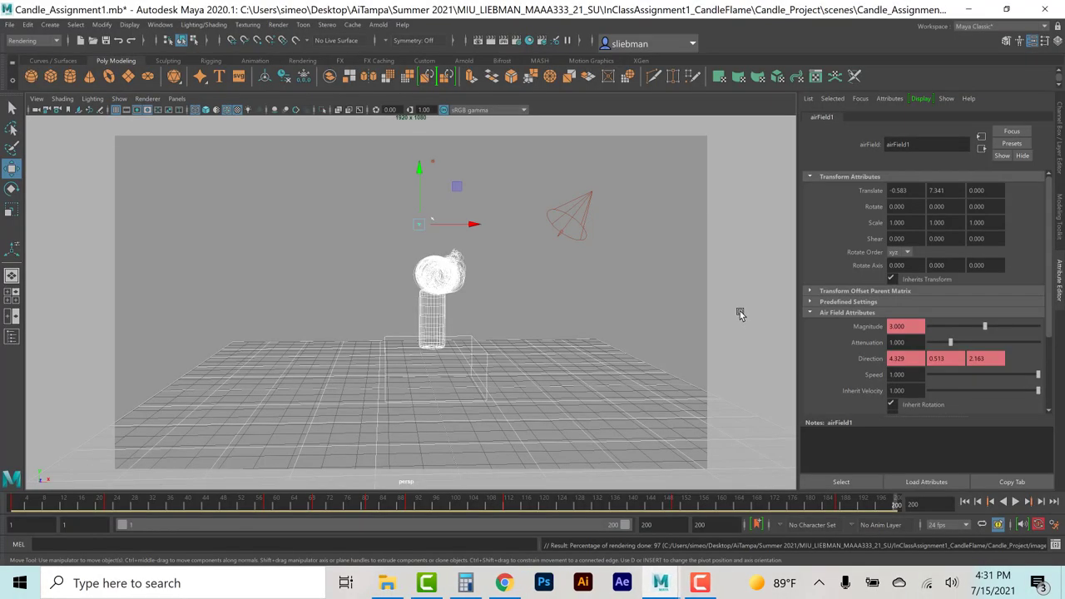
pyautogui.click(569, 329)
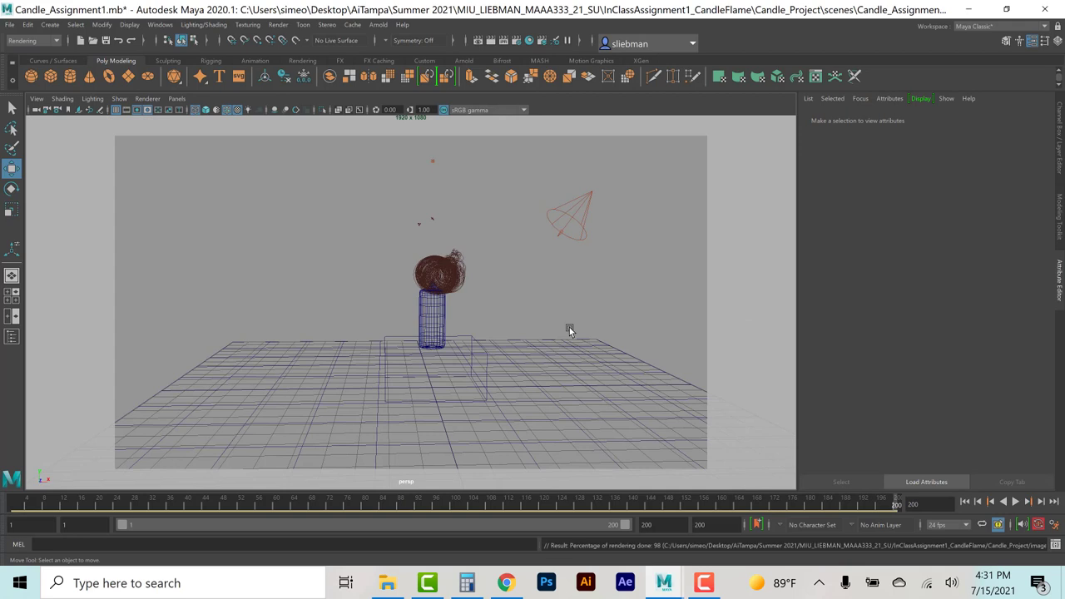
pyautogui.click(625, 583)
# View the rendered image sequence starting at Lastname_Candle_0001.tga in FCheck and close the viewer.
pyautogui.click(8, 24)
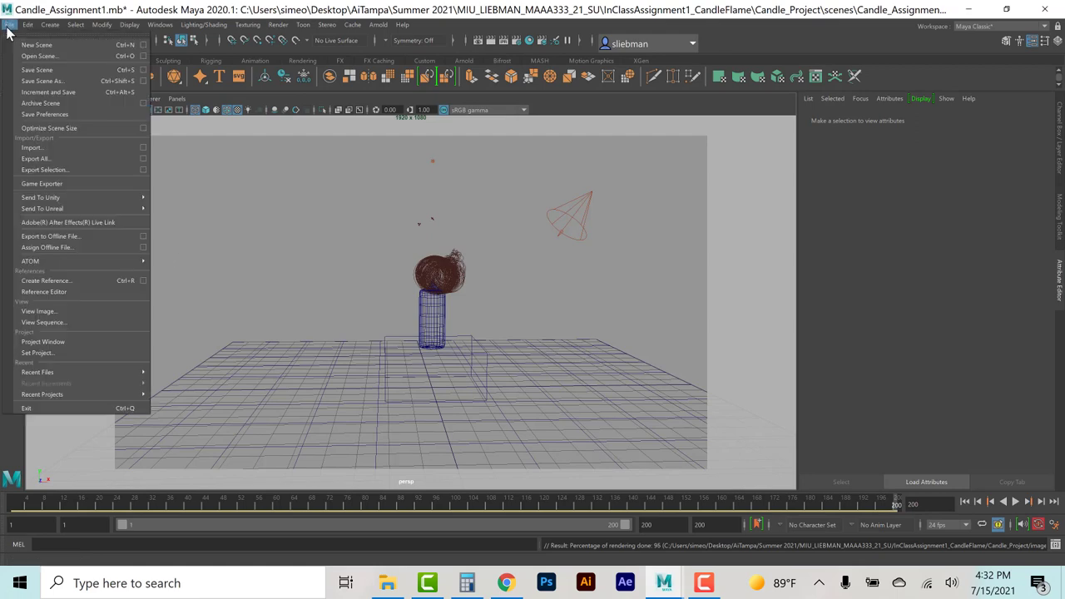
pyautogui.click(66, 322)
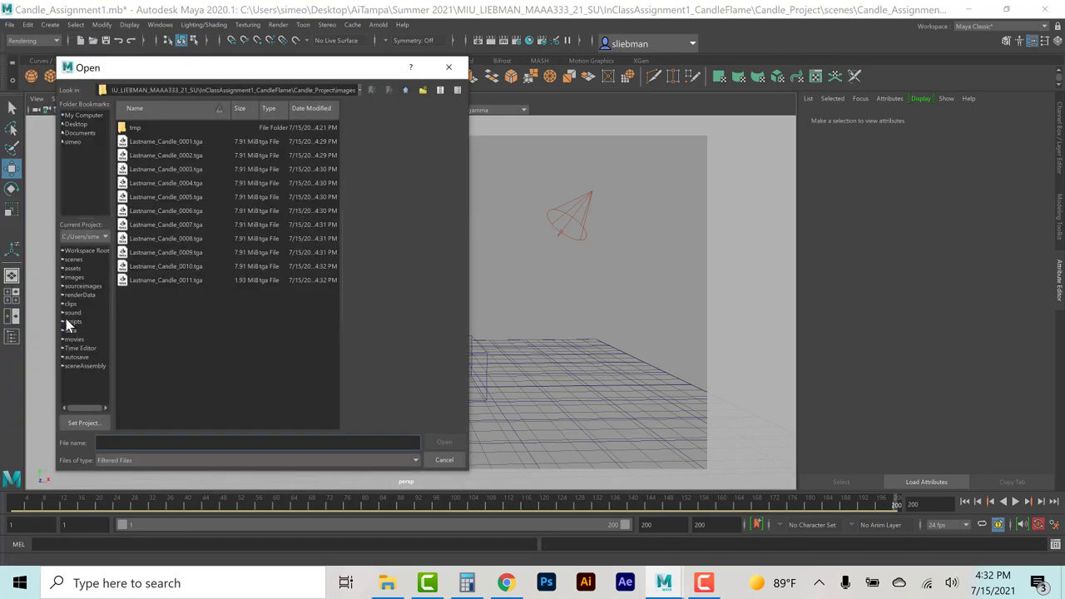
pyautogui.click(148, 143)
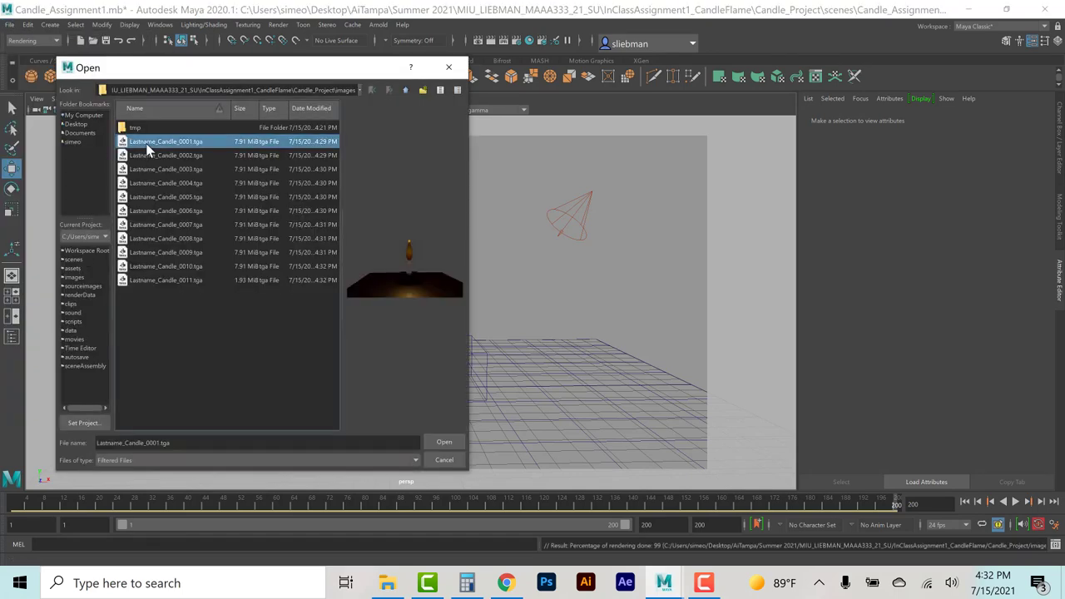
pyautogui.click(441, 441)
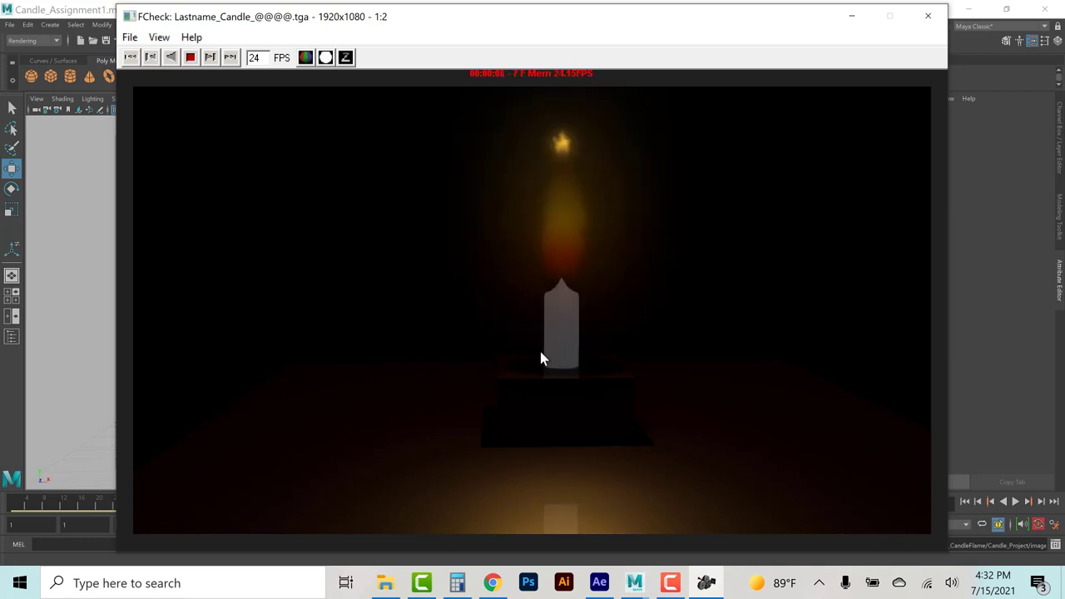
pyautogui.click(928, 16)
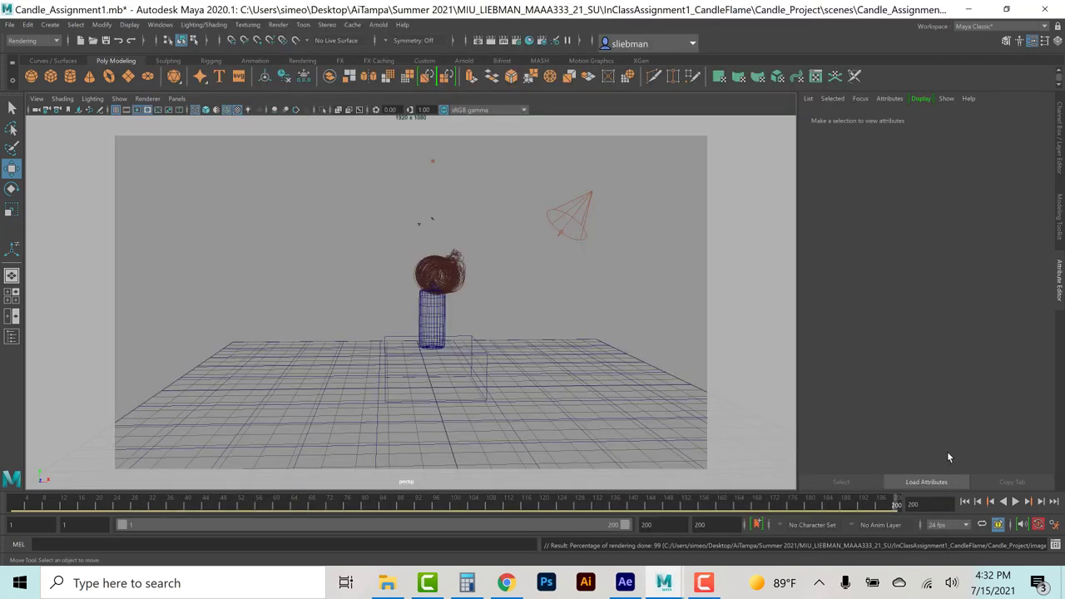
# Return the Maya scene to frame 1 and orbit it slightly, switch to After Effects and create a new project.
pyautogui.click(968, 501)
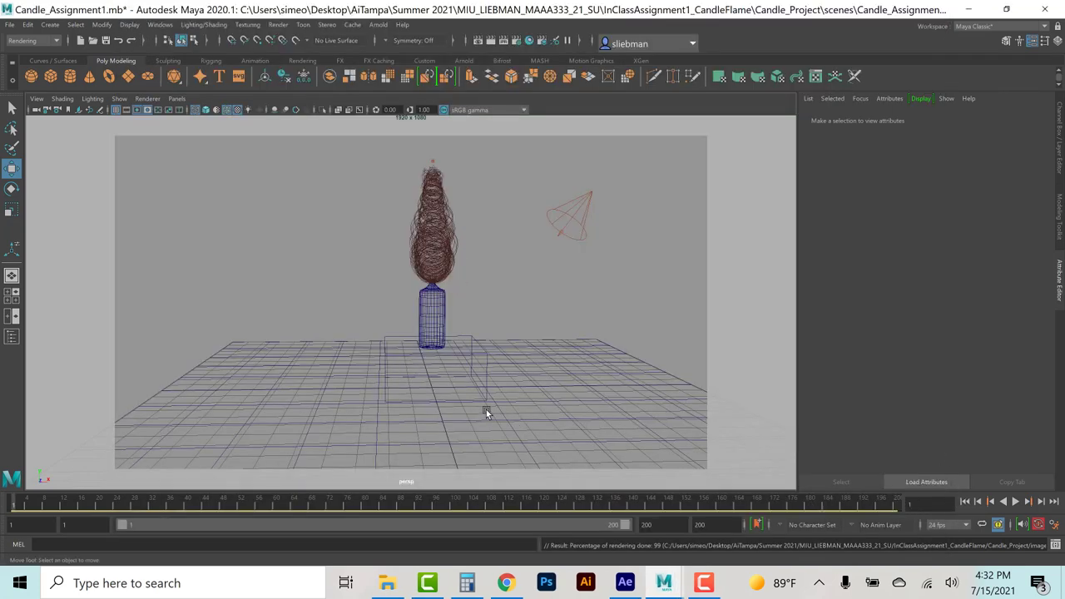
pyautogui.keyDown('alt'); pyautogui.moveTo(486, 409); pyautogui.dragTo(455, 409); pyautogui.keyUp('alt')
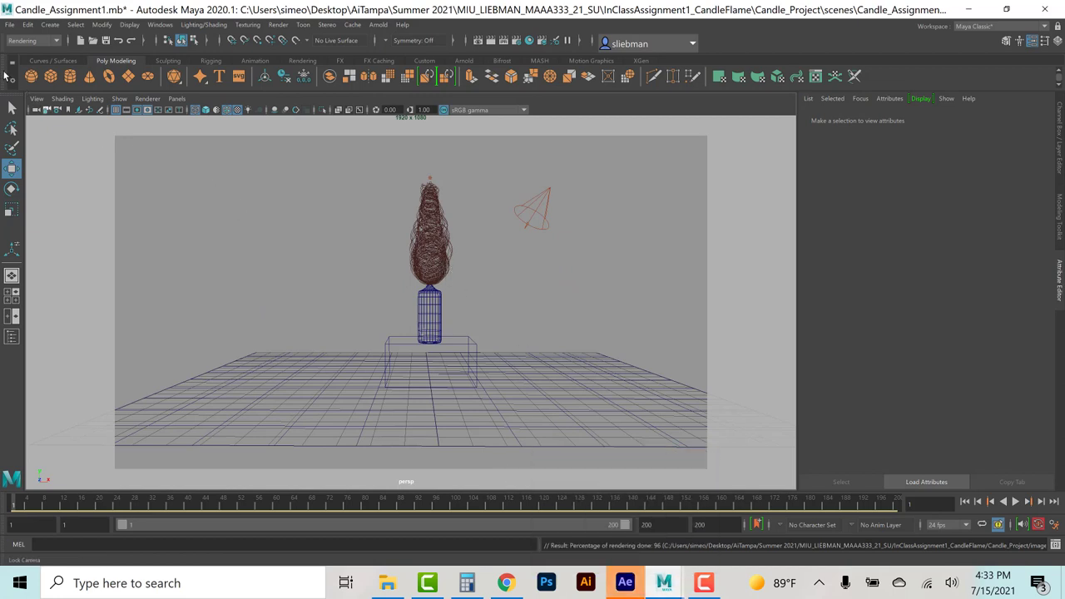
pyautogui.click(624, 582)
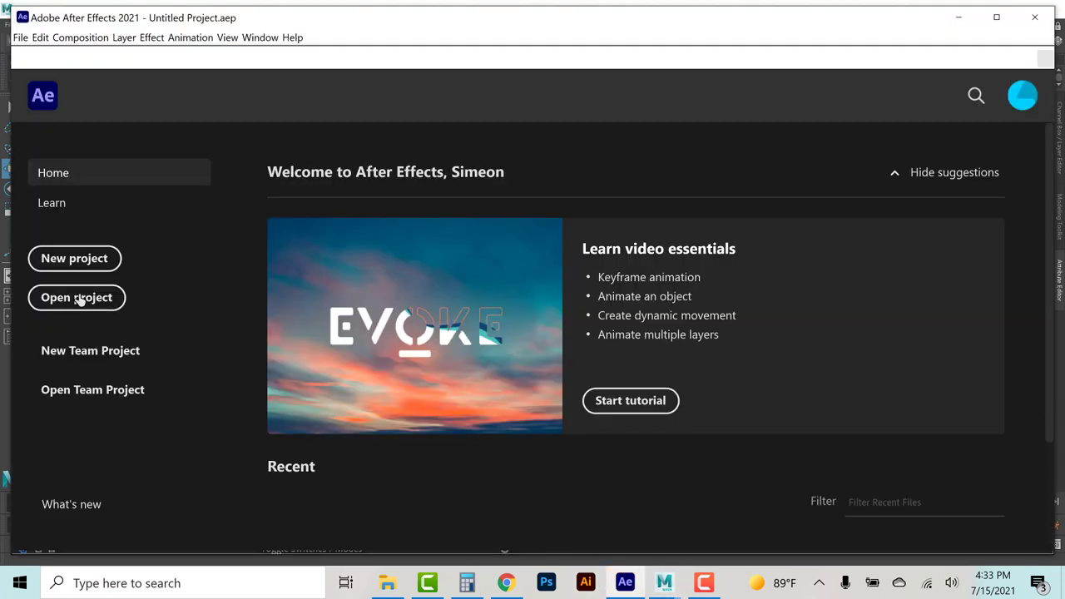
pyautogui.click(75, 258)
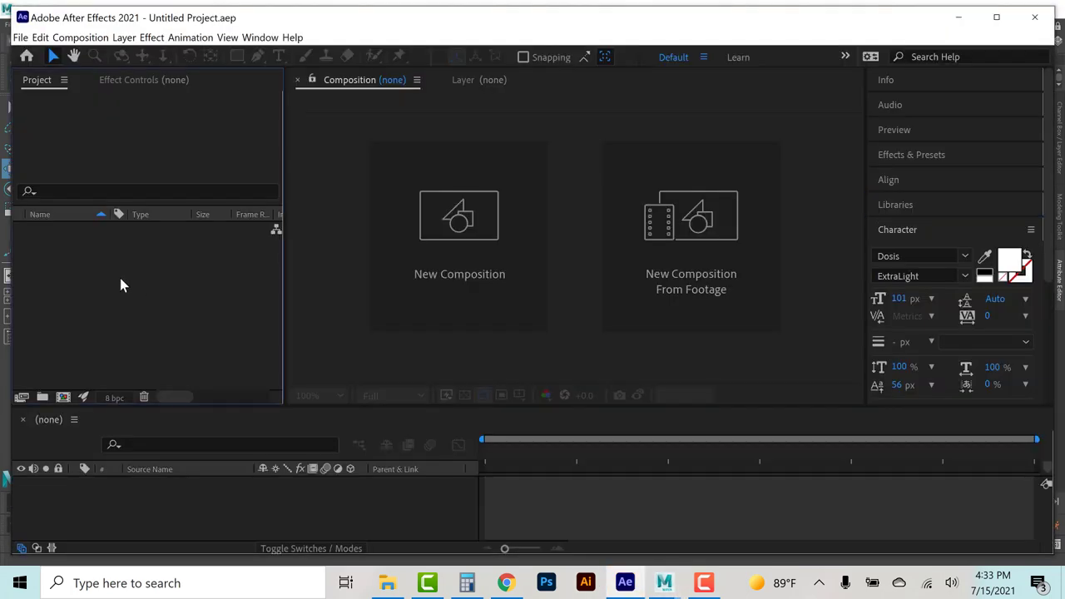
# Start a file import and browse from the Desktop to the Candle_Project folder inside InClassAssignment1_CandleFlame.
pyautogui.rightClick(68, 283)
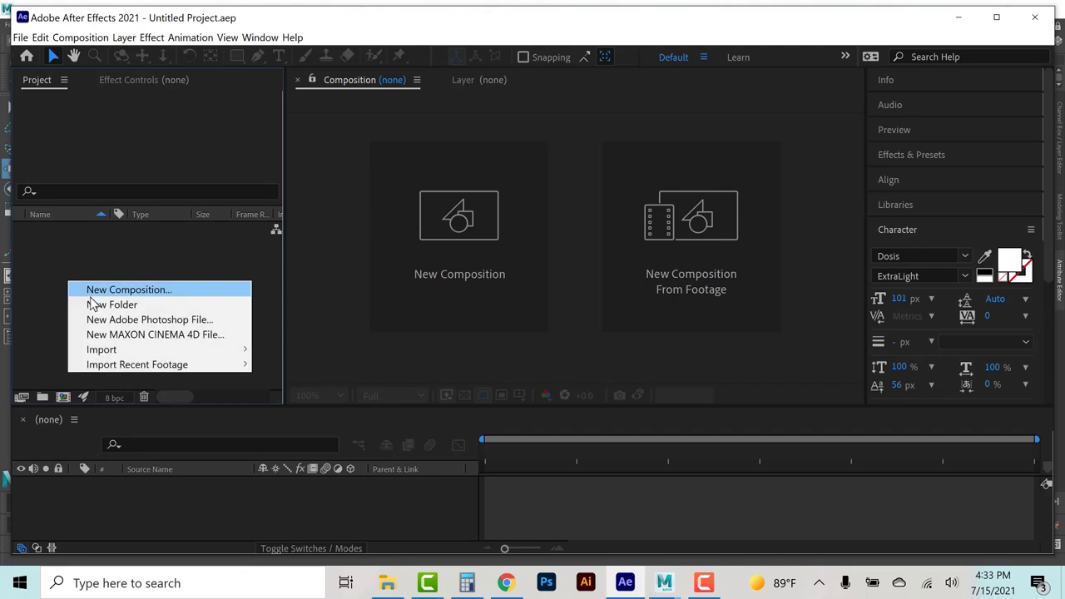
pyautogui.moveTo(242, 353)
pyautogui.click(310, 350)
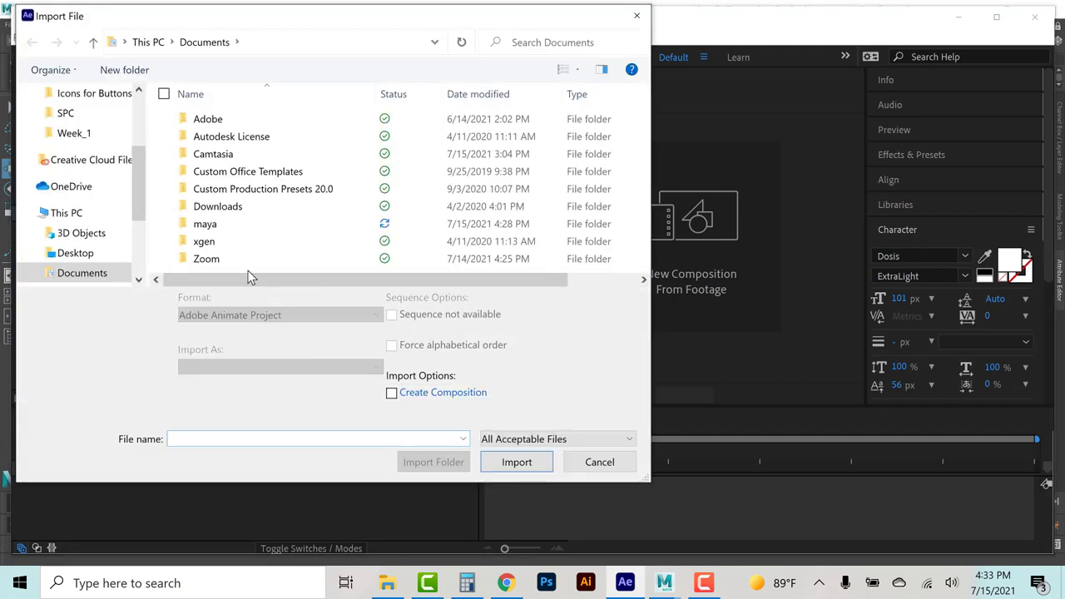
pyautogui.click(83, 252)
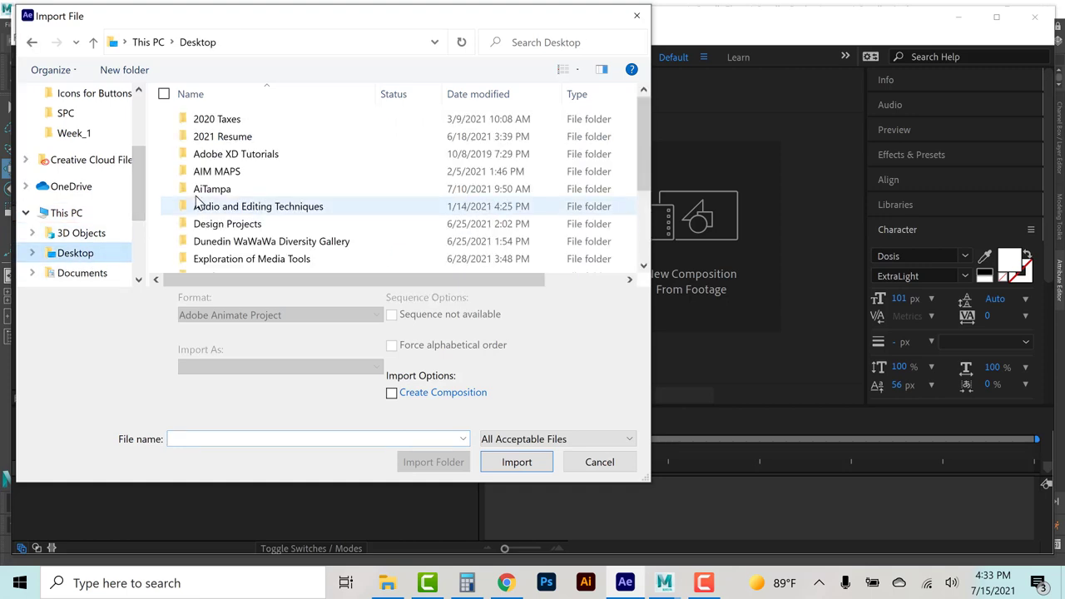
pyautogui.click(214, 191)
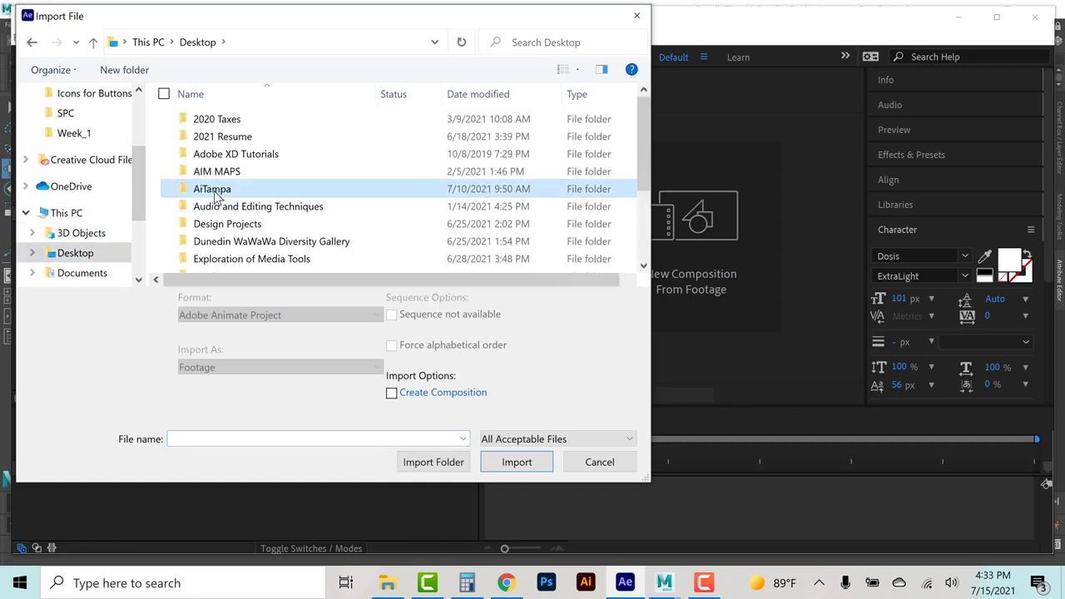
pyautogui.doubleClick(214, 190)
pyautogui.doubleClick(223, 137)
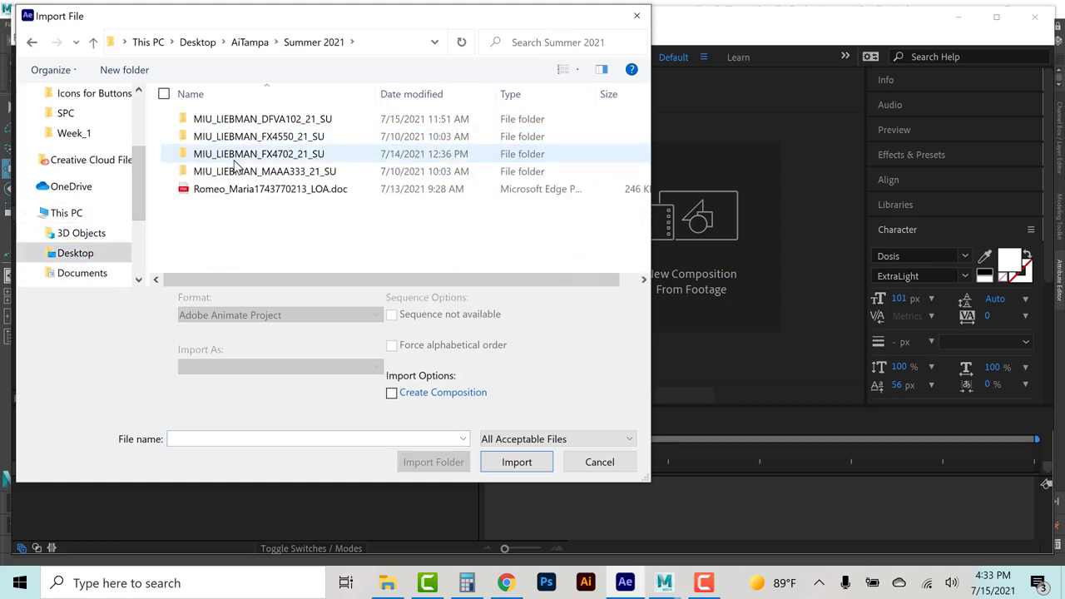
pyautogui.doubleClick(237, 172)
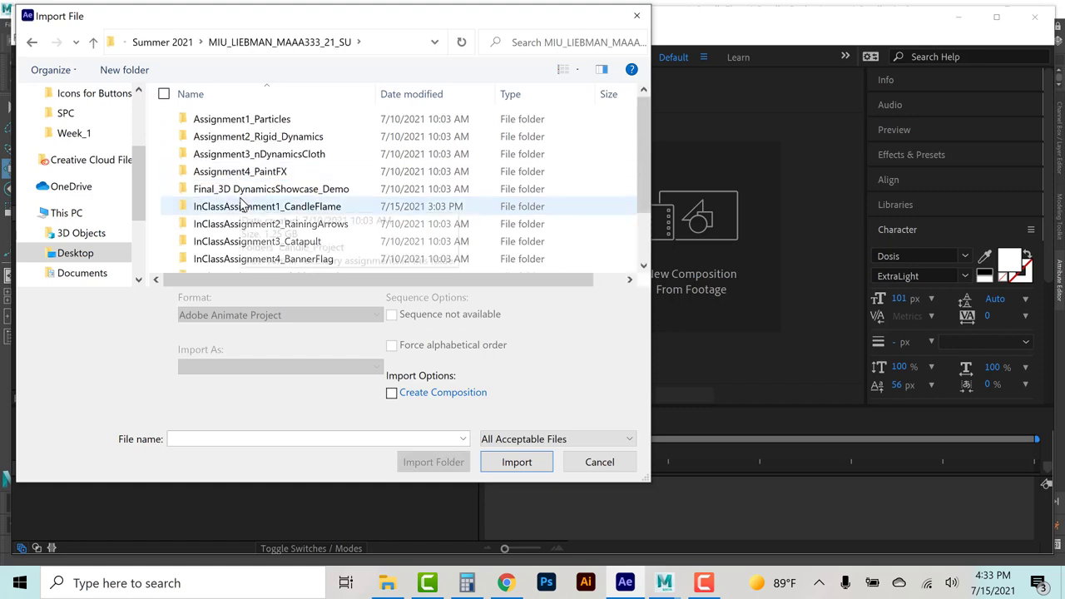
pyautogui.doubleClick(241, 205)
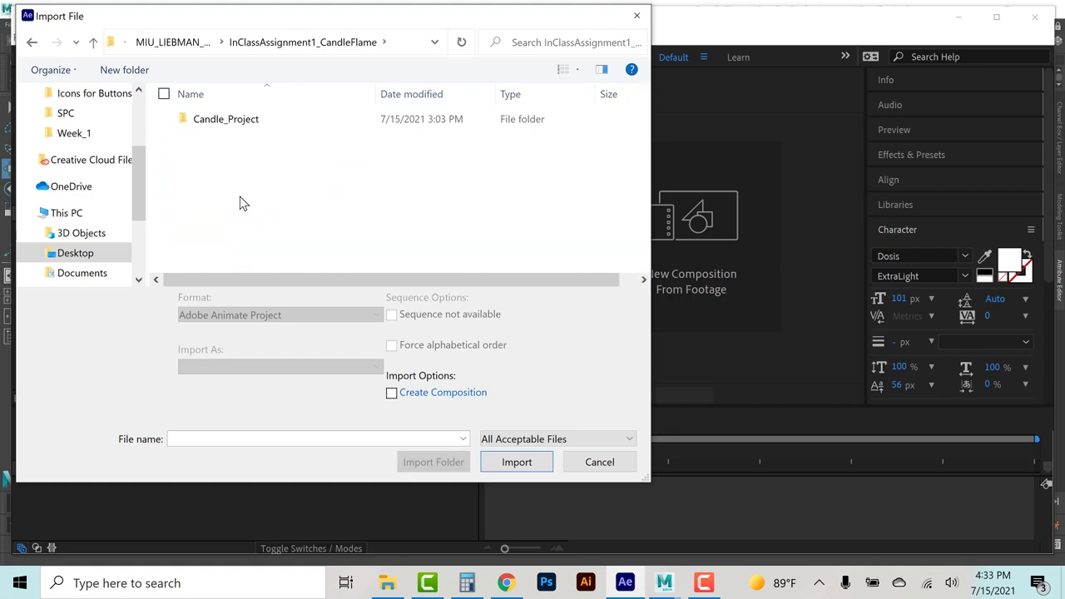
pyautogui.doubleClick(230, 133)
# Import the Candle_Assignment1_Wireframe movie from the project's movies folder.
pyautogui.scroll(-2, 231, 146)
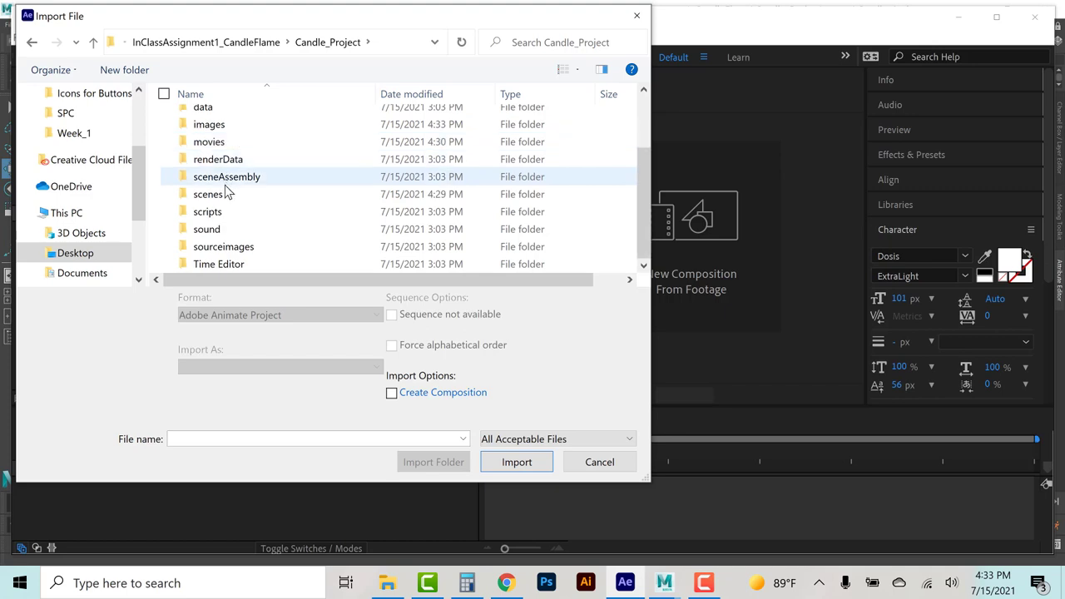
pyautogui.doubleClick(215, 142)
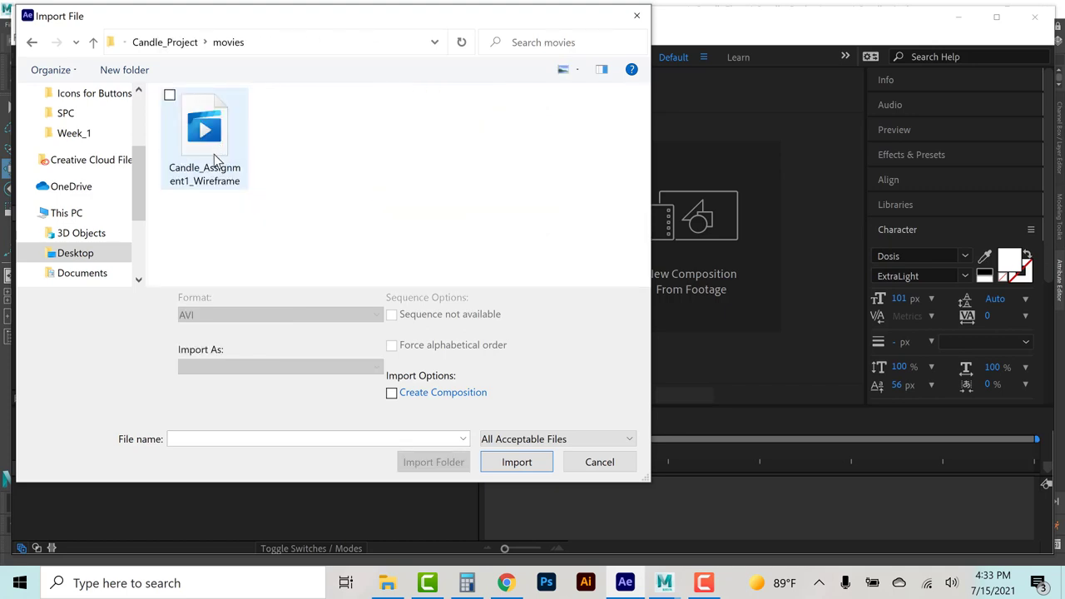
pyautogui.click(213, 149)
pyautogui.click(516, 462)
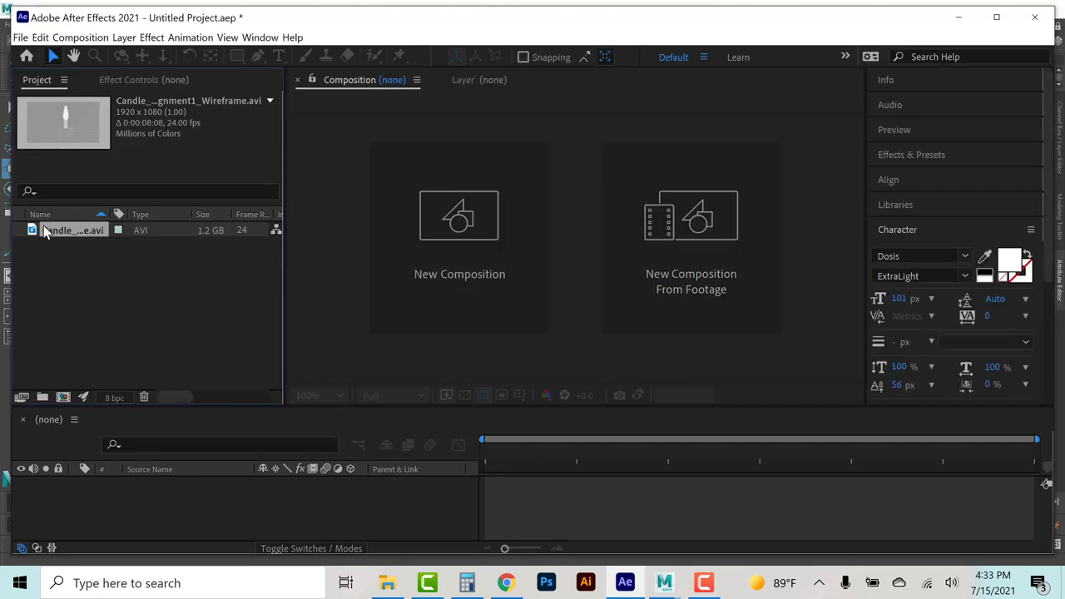
# Create a composition from the wireframe movie and briefly play it back.
pyautogui.moveTo(46, 233); pyautogui.dragTo(84, 501)
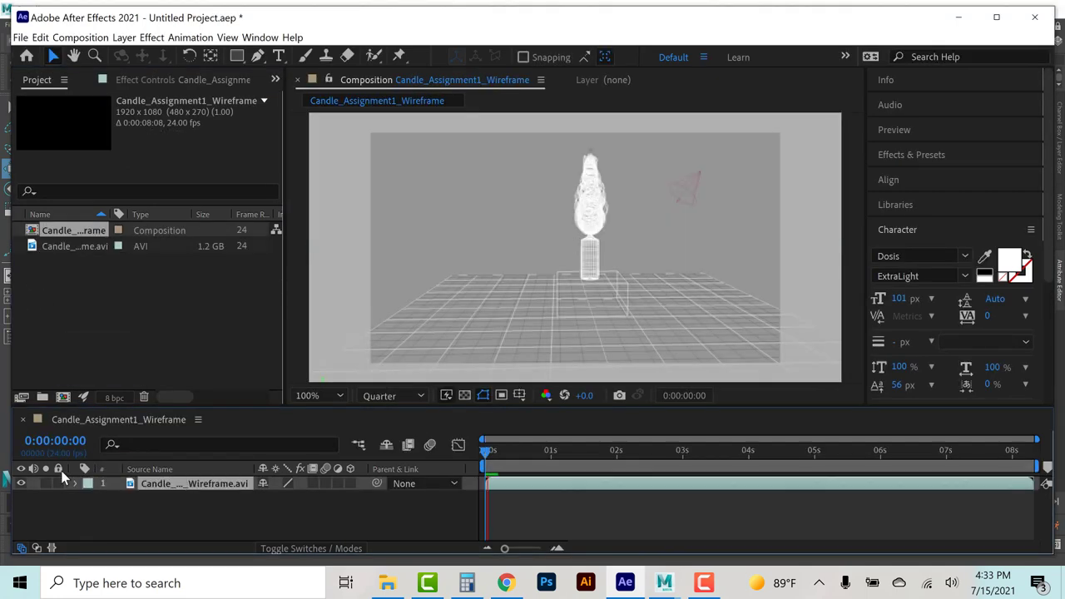
pyautogui.press('space')
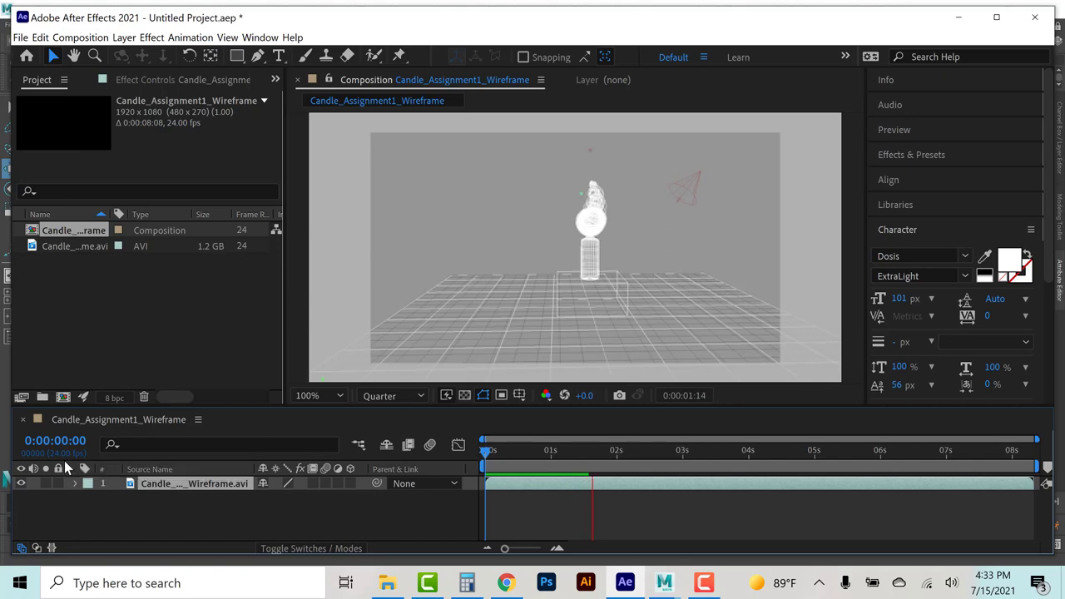
pyautogui.press('space')
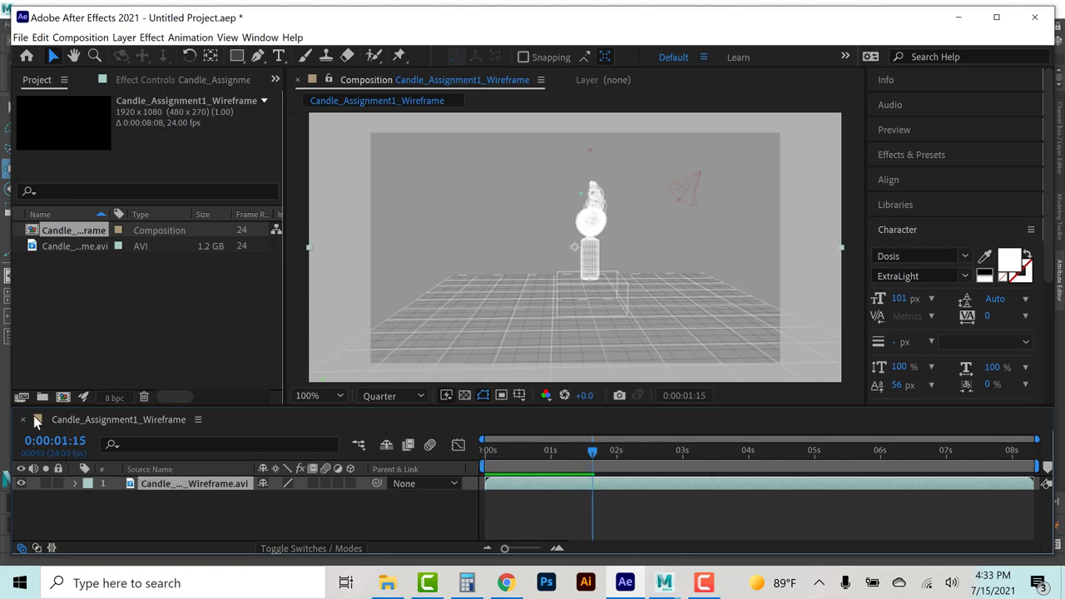
# Import the frames starting at Lastname_Candle_0001 from the images folder as a Targa sequence with Straight - Unmatted alpha.
pyautogui.doubleClick(57, 263)
pyautogui.rightClick(65, 281)
pyautogui.moveTo(100, 344)
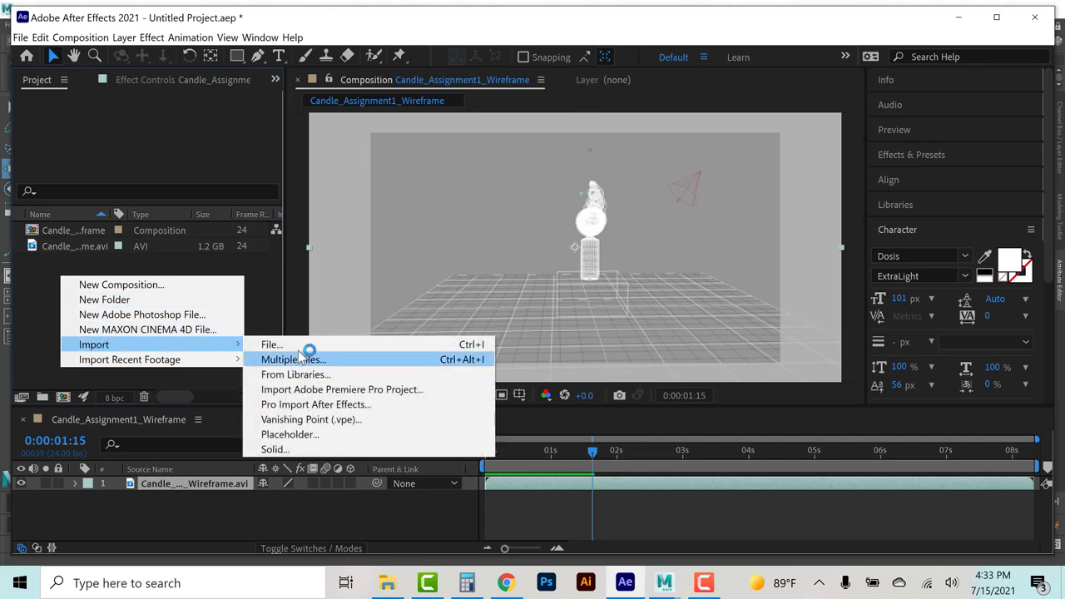
pyautogui.click(304, 344)
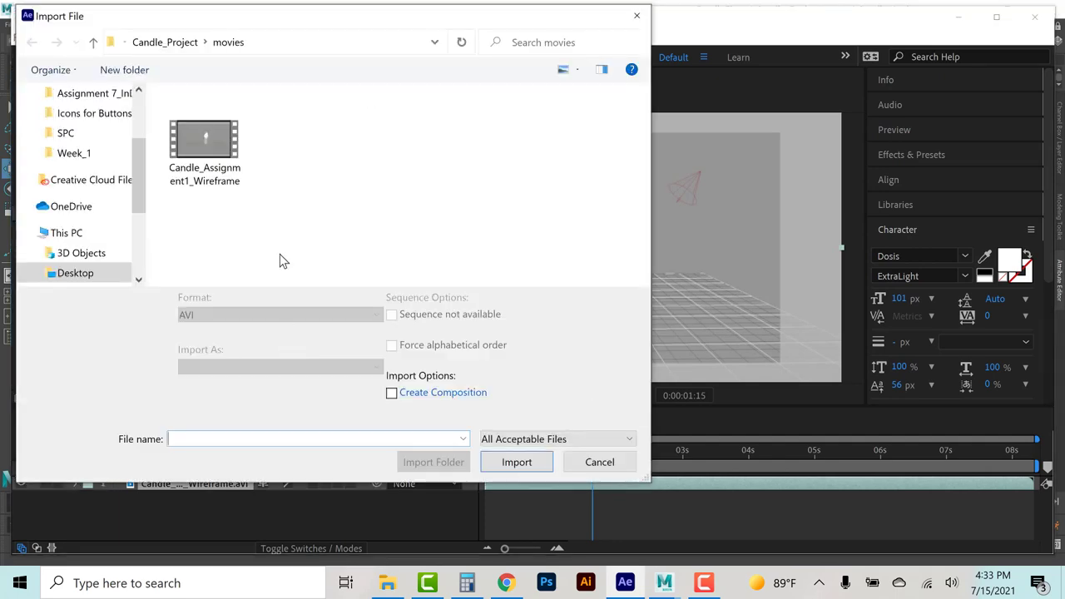
pyautogui.click(164, 42)
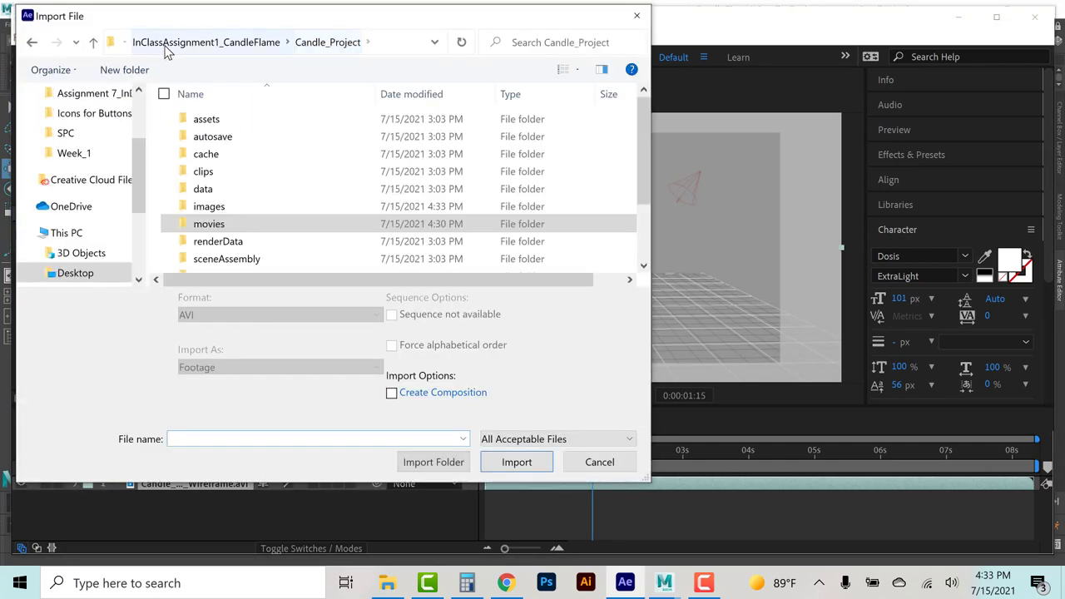
pyautogui.doubleClick(212, 207)
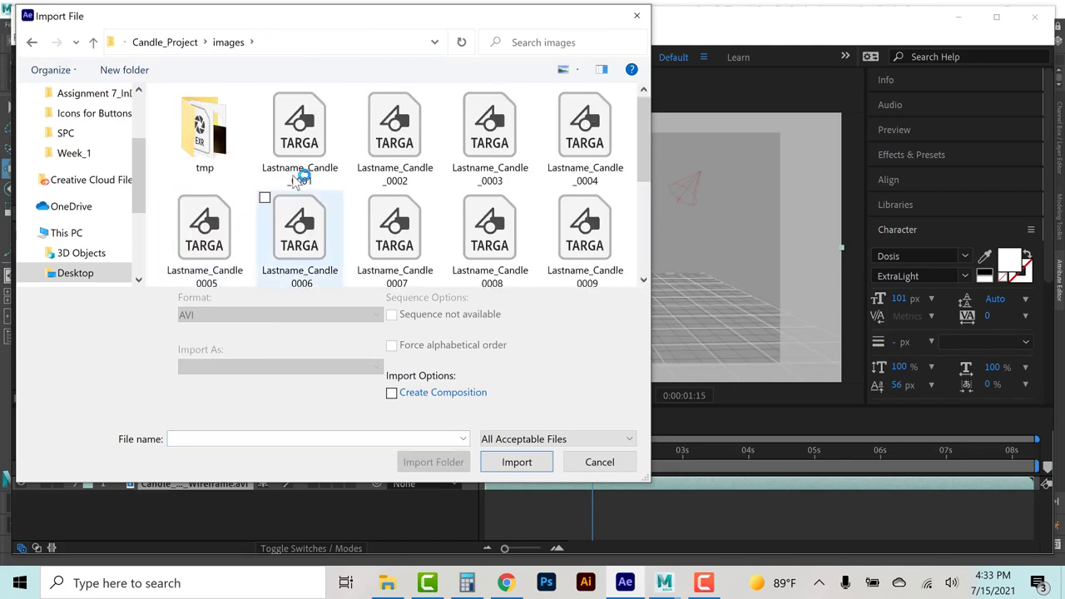
pyautogui.click(301, 145)
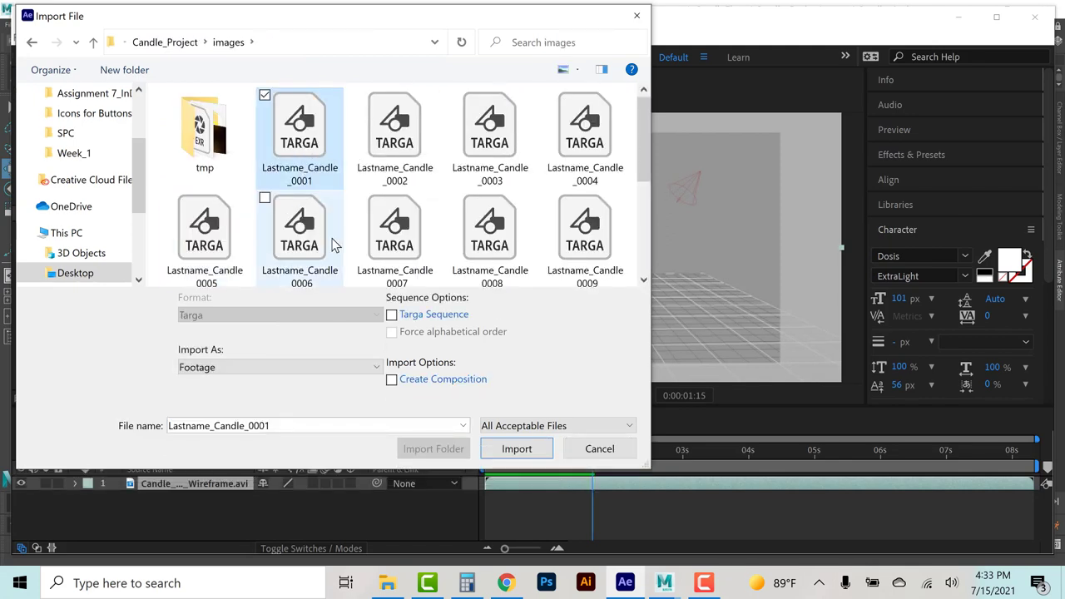
pyautogui.click(392, 318)
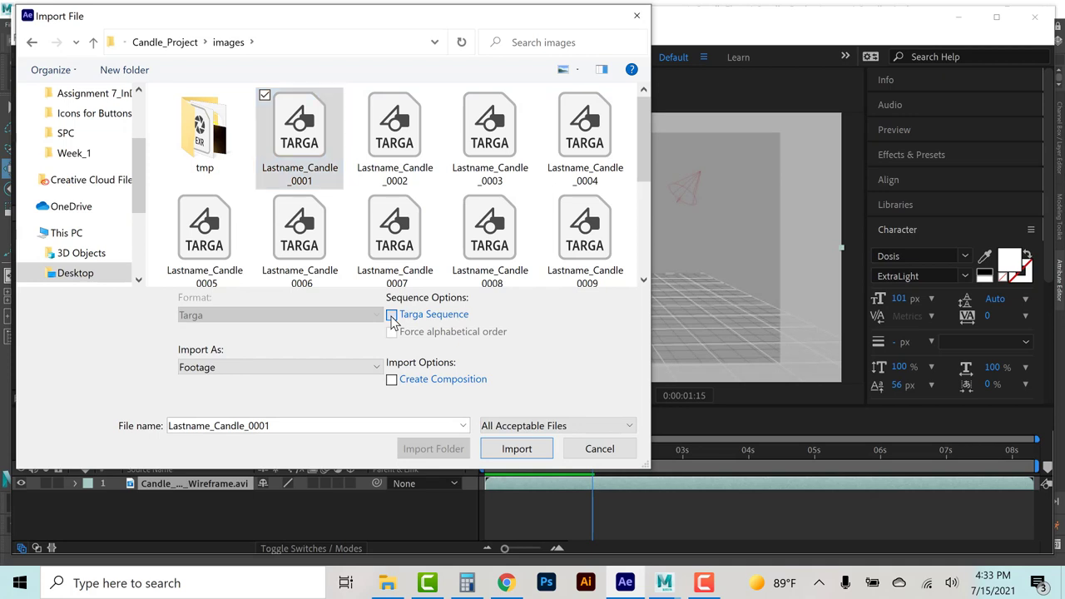
pyautogui.click(517, 448)
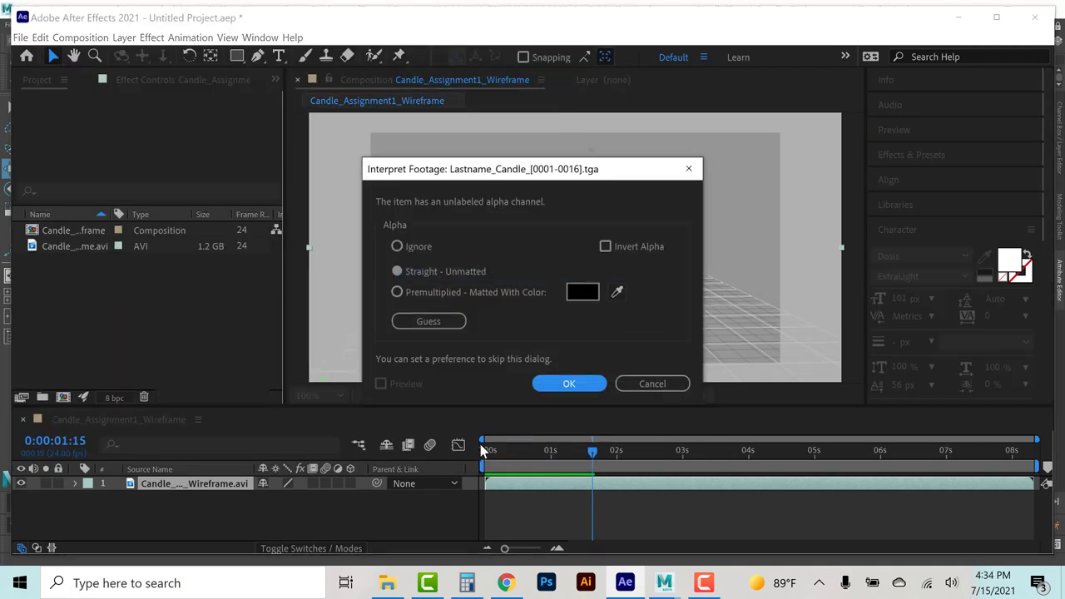
pyautogui.click(568, 384)
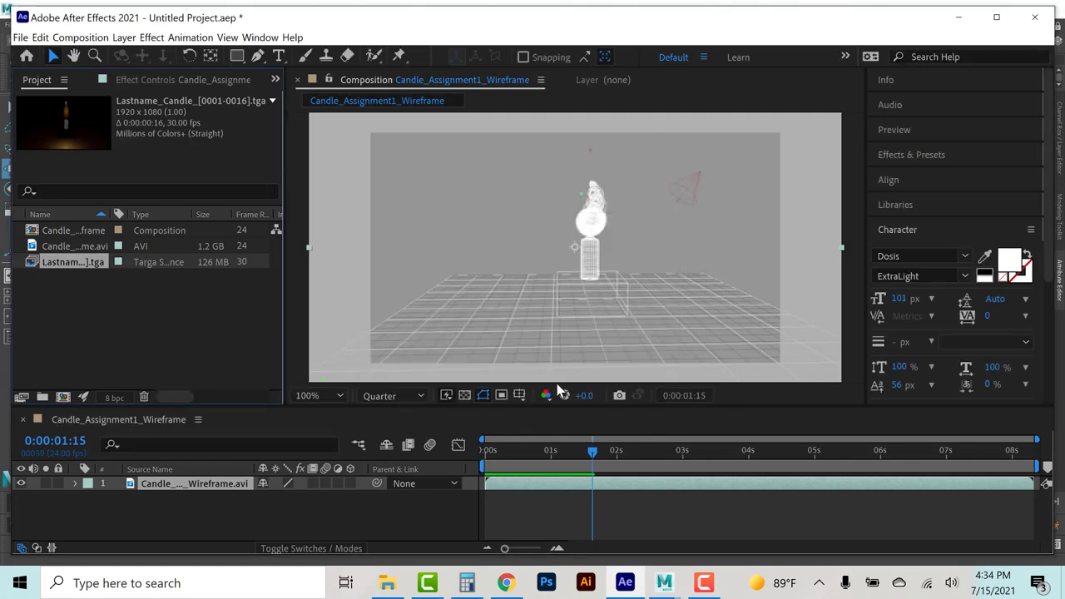
# Add the Targa sequence above the wireframe layer and move the current time to 0:00:00:03.
pyautogui.moveTo(48, 264); pyautogui.dragTo(92, 474)
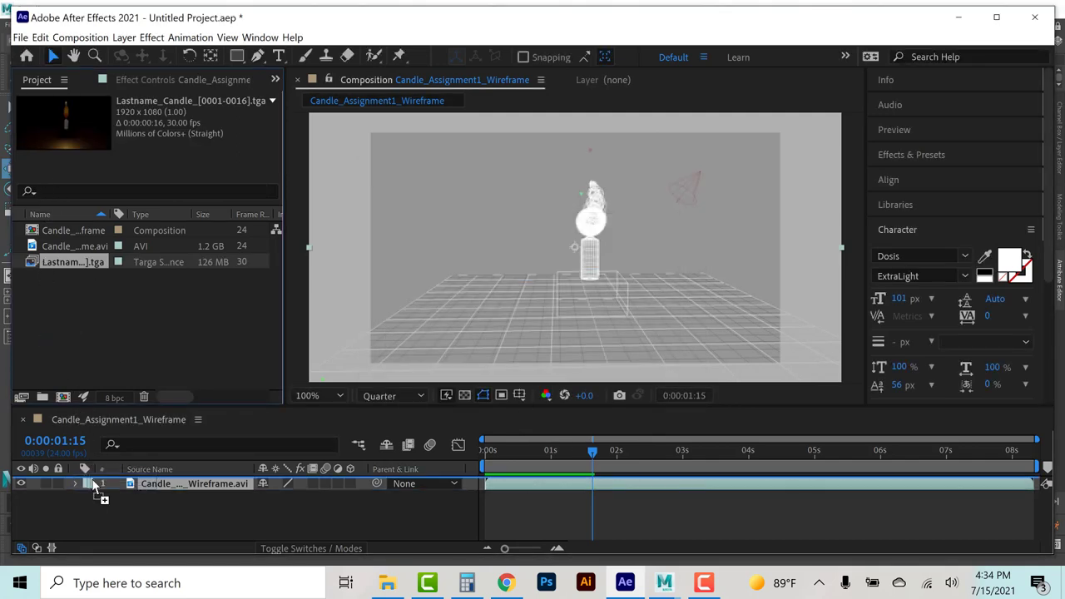
pyautogui.click(508, 453)
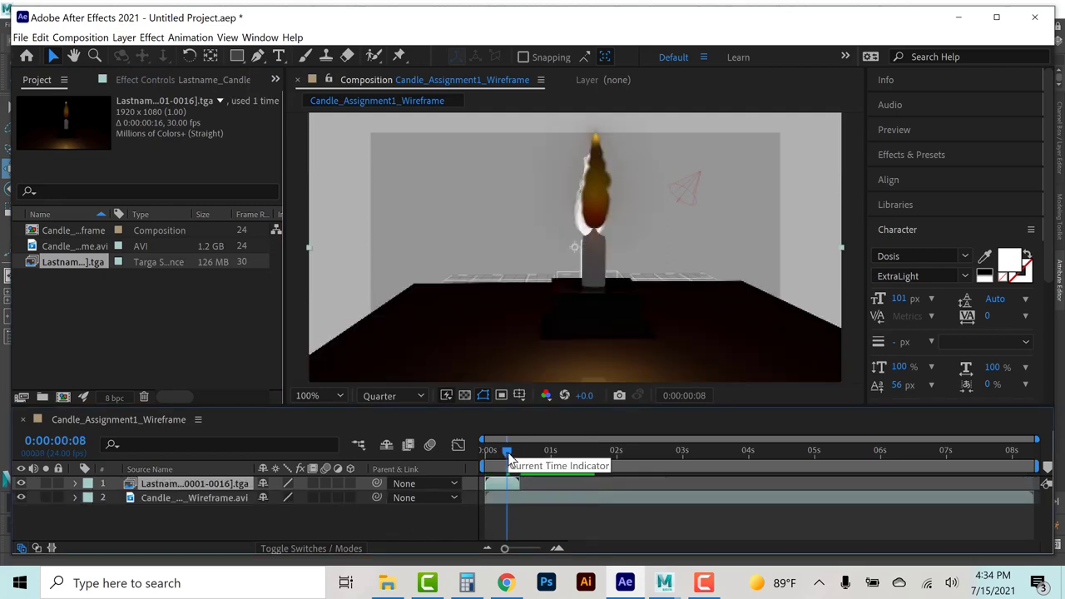
pyautogui.moveTo(508, 454); pyautogui.dragTo(496, 456)
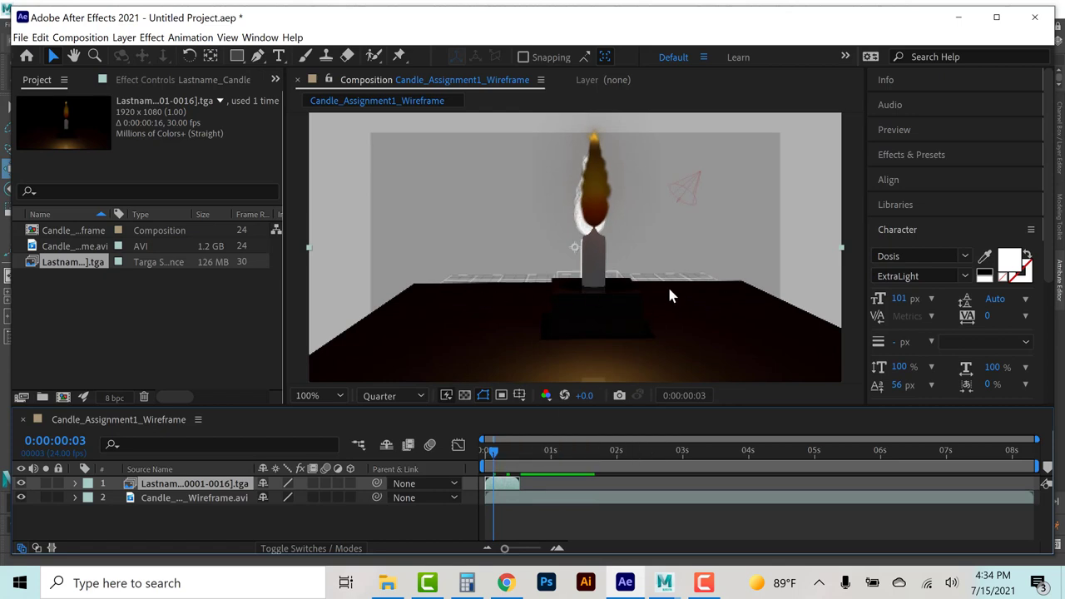
# Scale down the wireframe layer and shift it slightly upward to align its candle with the rendered candle, and deselect it.
pyautogui.click(551, 499)
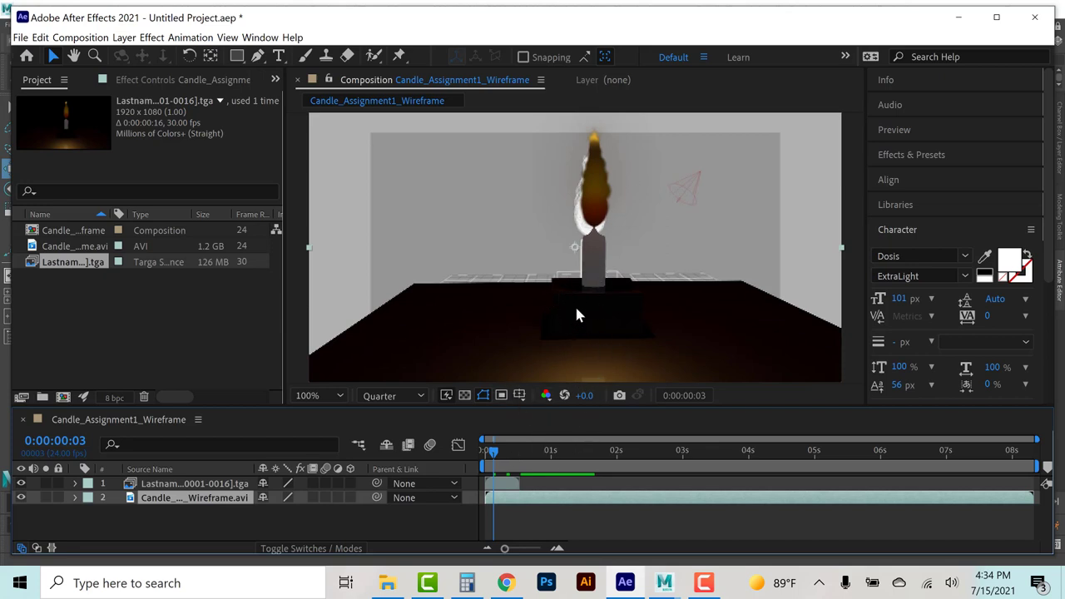
pyautogui.press(',')
pyautogui.press(',')
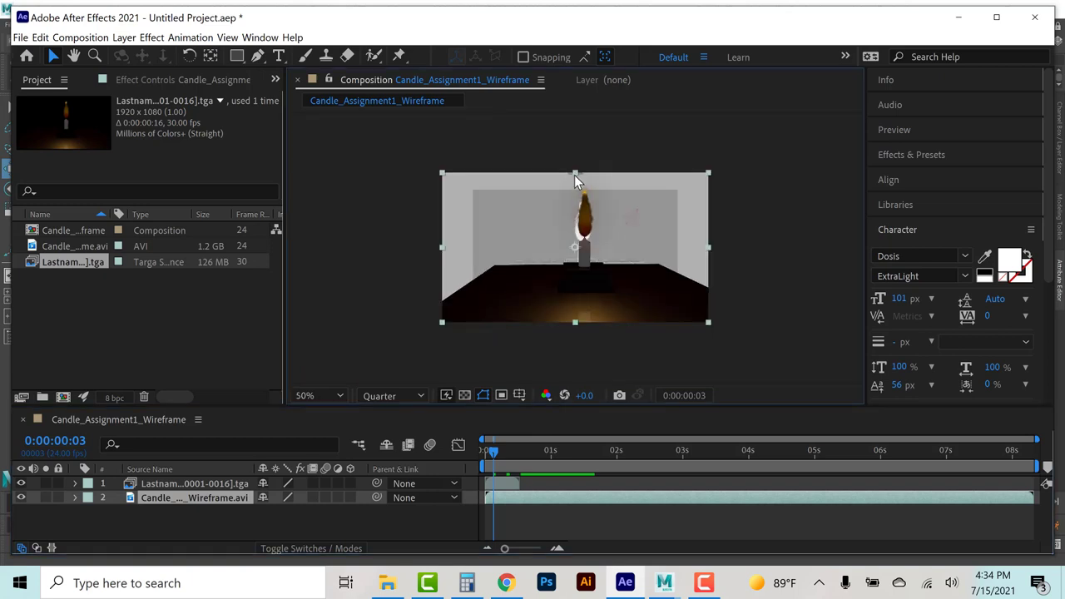
pyautogui.moveTo(574, 175); pyautogui.dragTo(575, 177)
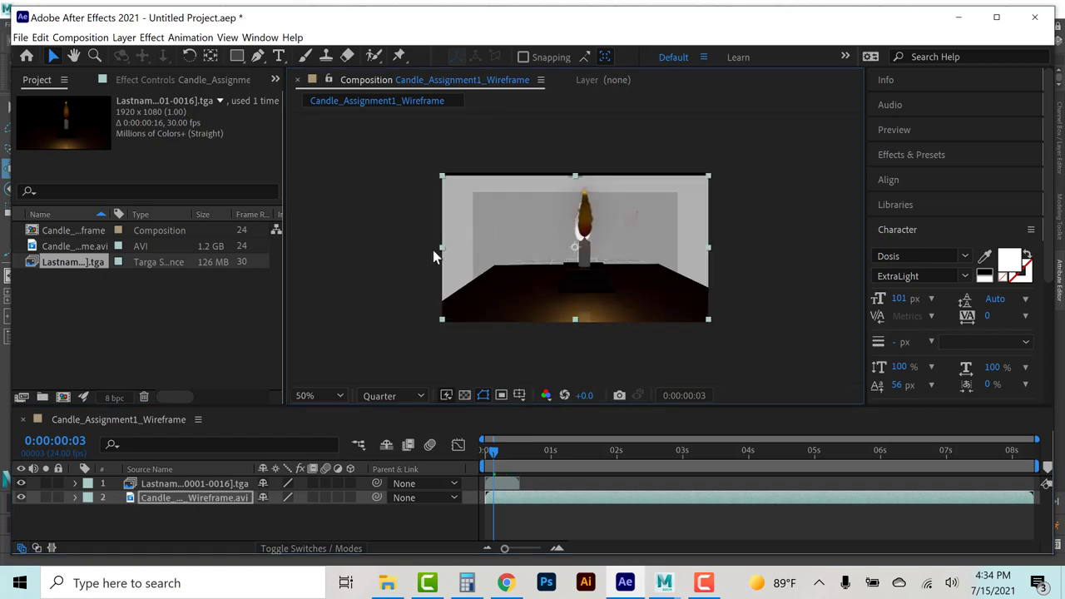
pyautogui.moveTo(434, 250); pyautogui.dragTo(493, 228)
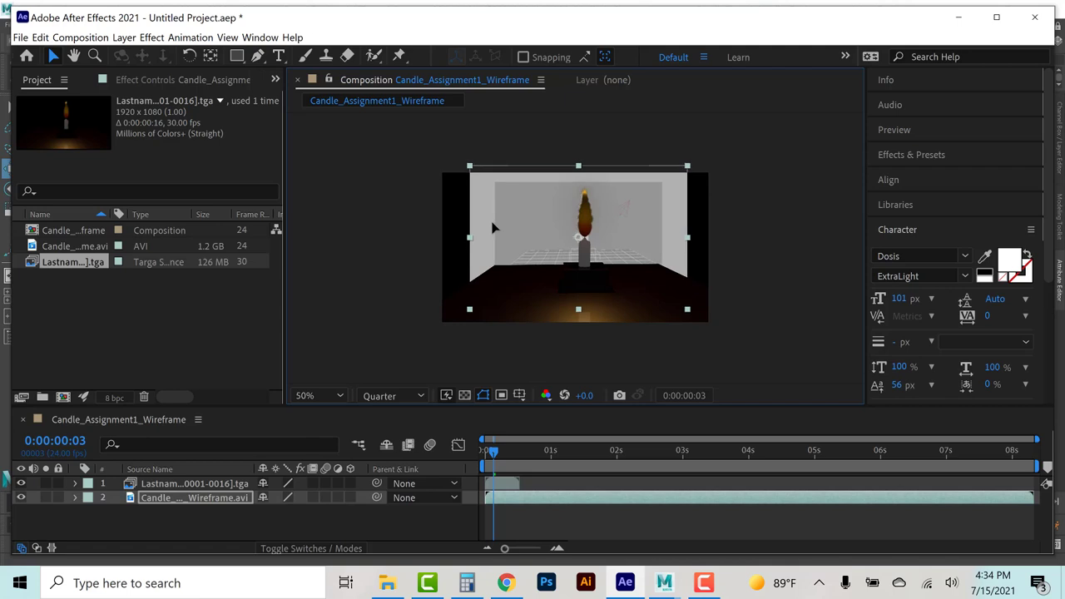
pyautogui.click(417, 269)
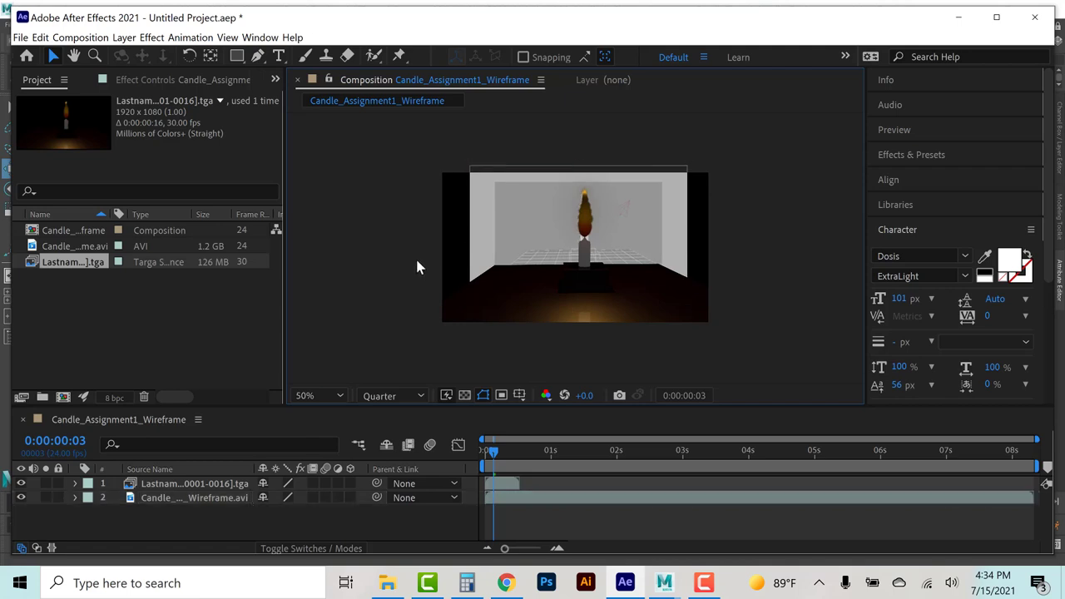
# Create a 1920 x 1080 px solid in the light gray sampled from the wireframe background and place it below the other layers.
pyautogui.click(124, 38)
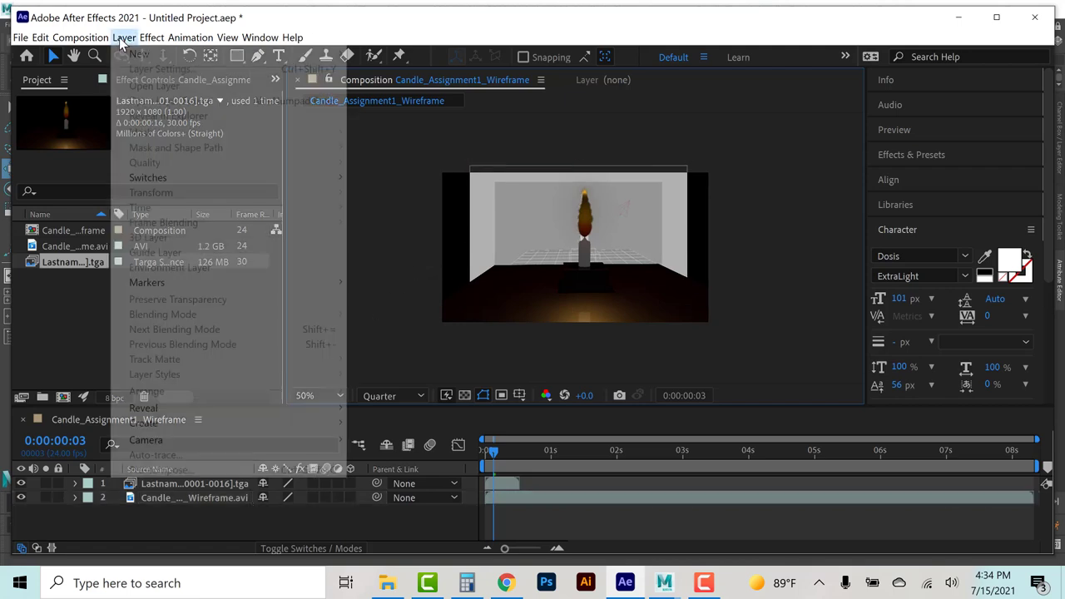
pyautogui.moveTo(139, 54)
pyautogui.click(426, 68)
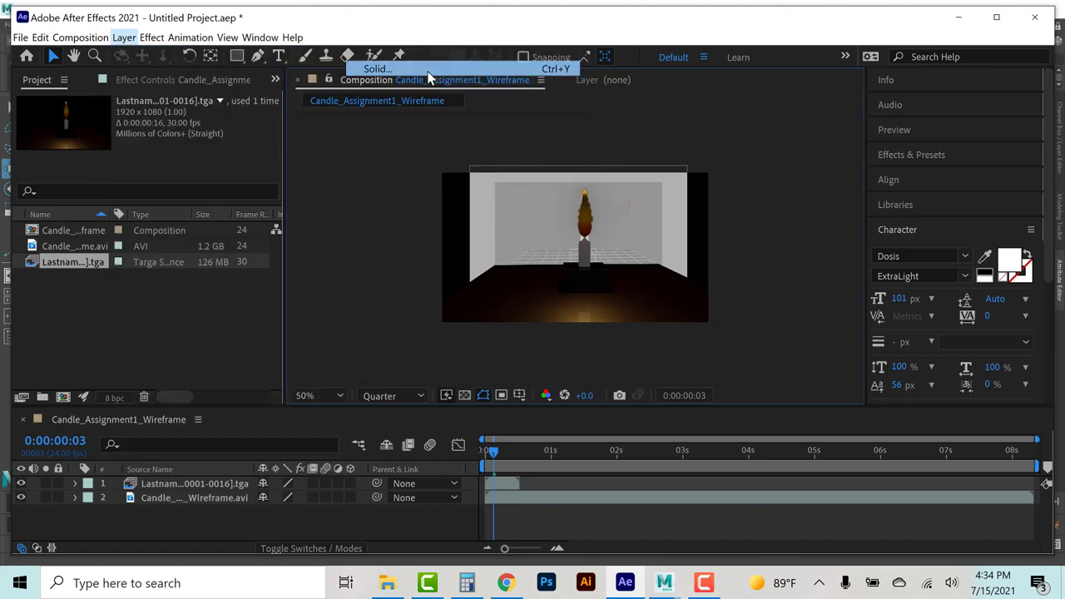
pyautogui.moveTo(499, 114); pyautogui.dragTo(839, 76)
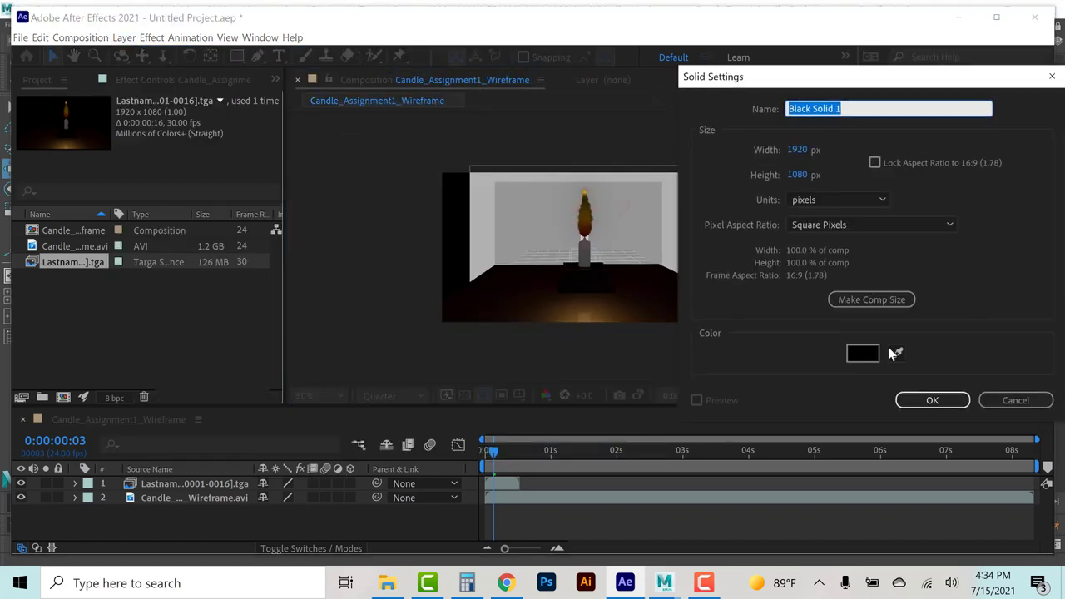
pyautogui.click(897, 354)
pyautogui.click(481, 220)
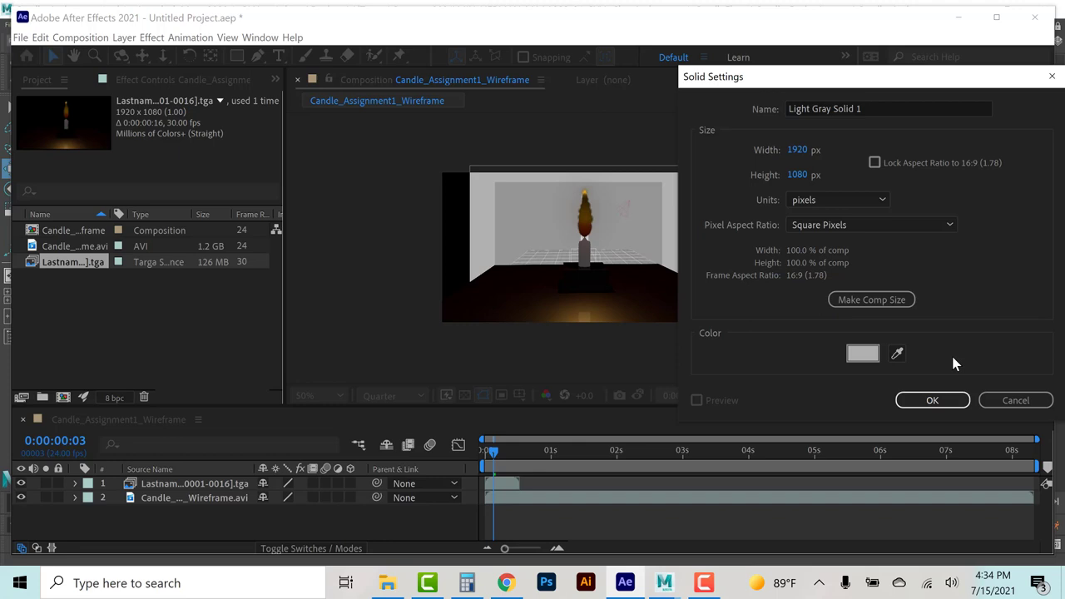
pyautogui.click(932, 401)
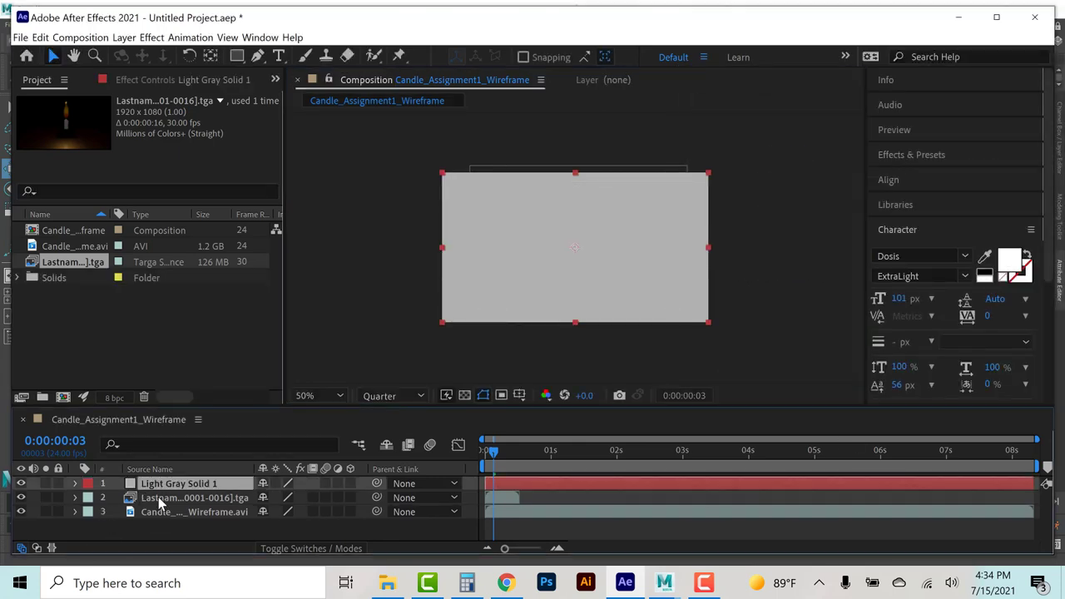
pyautogui.moveTo(178, 478); pyautogui.dragTo(166, 520)
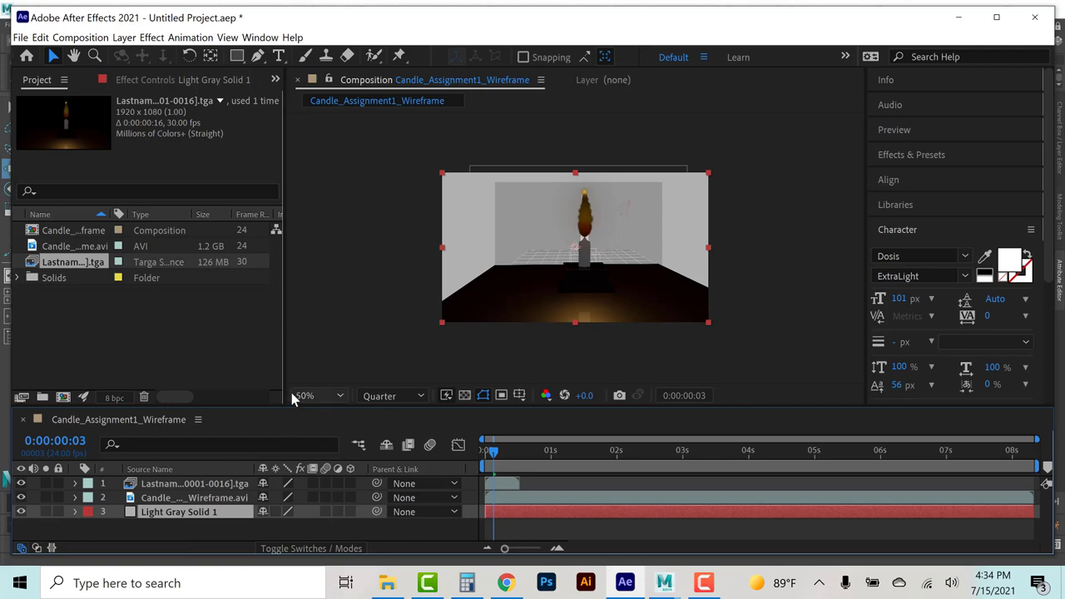
# Reload the Targa sequence footage, extend its layer to the last rendered frame, and check a few frames before returning to 0:00:00:03.
pyautogui.click(176, 483)
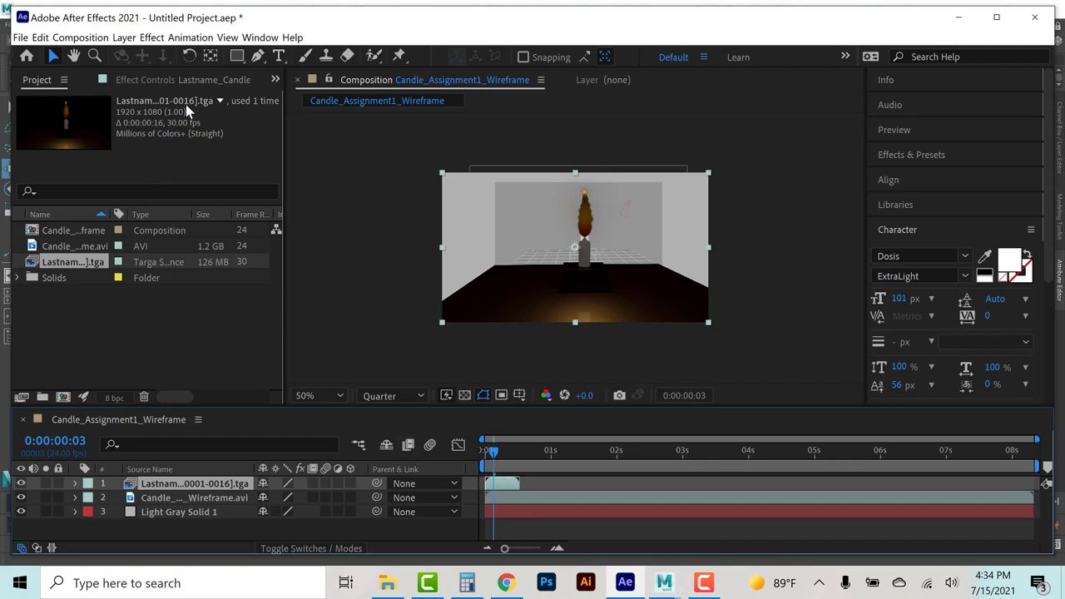
pyautogui.rightClick(72, 264)
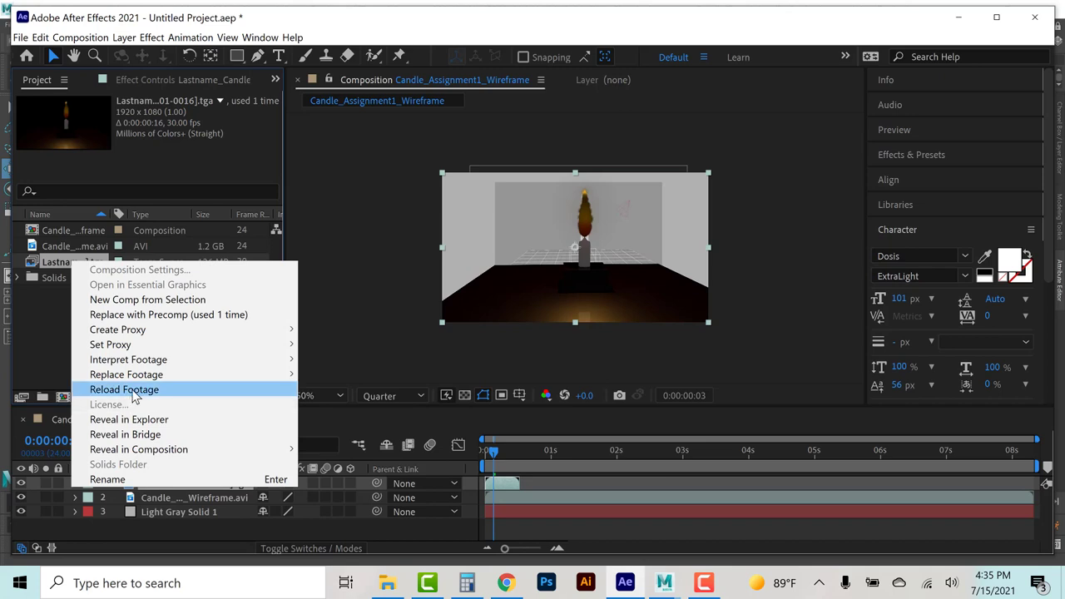
pyautogui.click(133, 390)
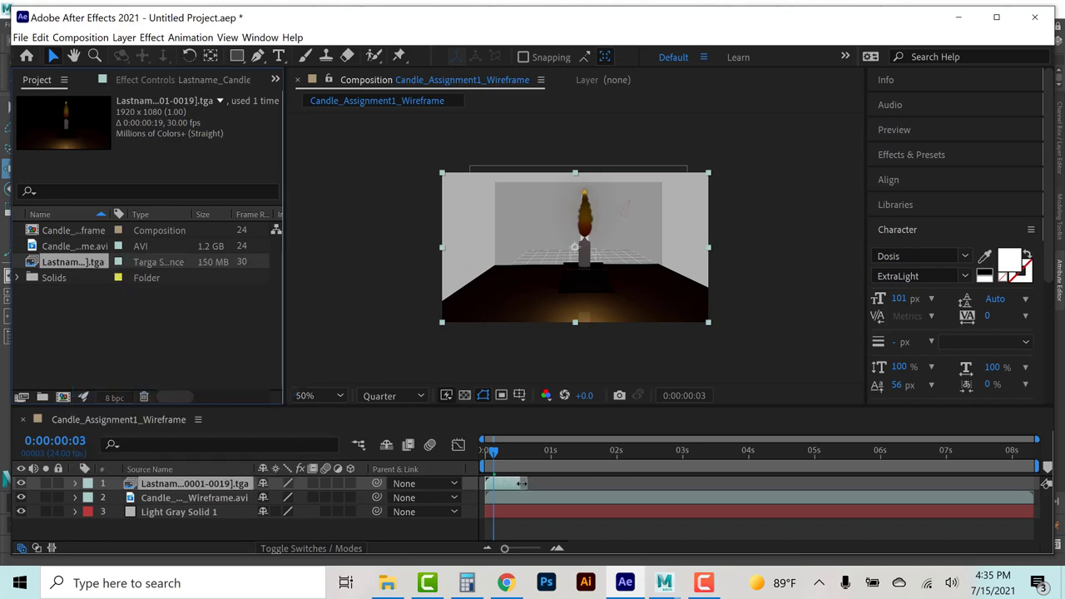
pyautogui.moveTo(492, 451); pyautogui.dragTo(499, 451)
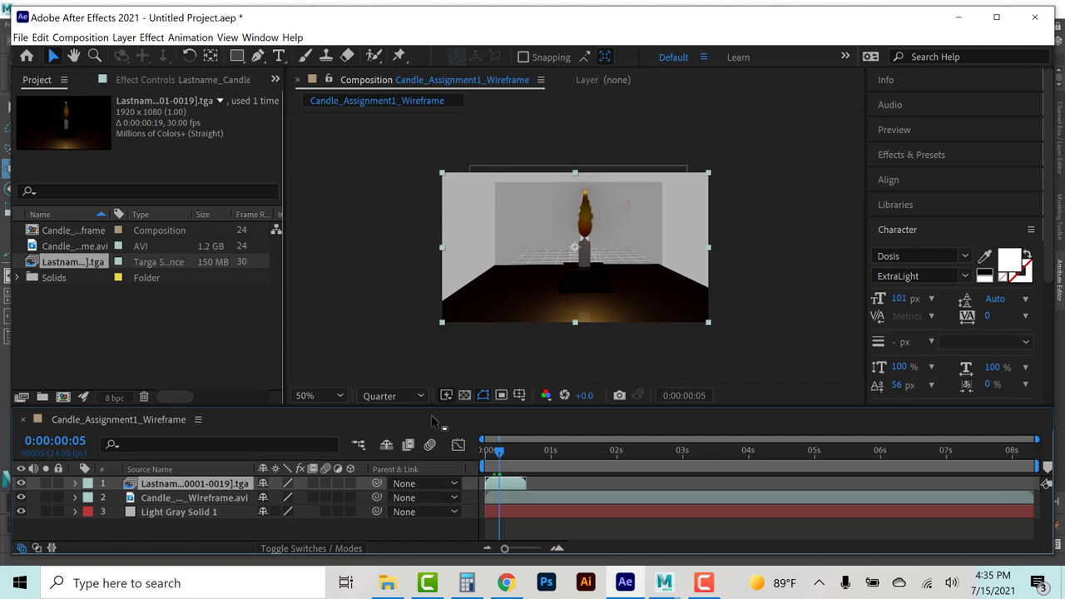
pyautogui.click(515, 457)
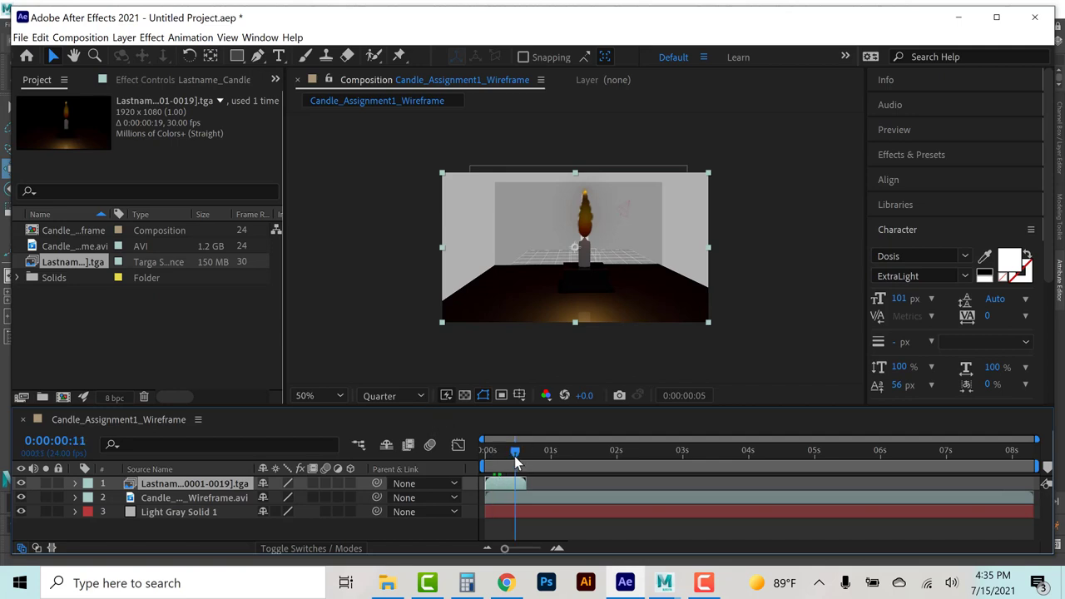
pyautogui.click(492, 454)
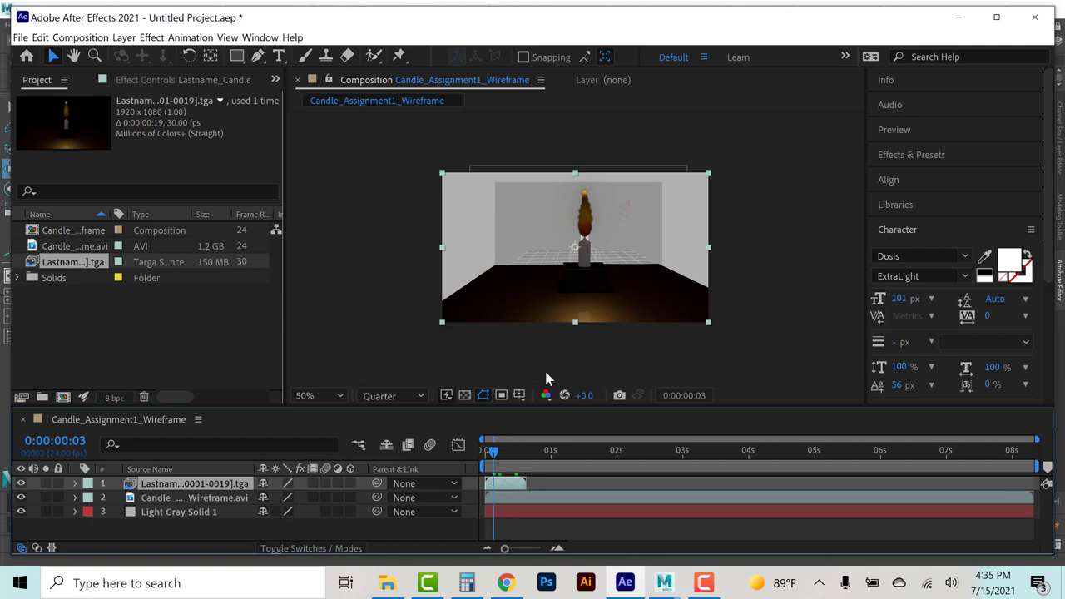
# Reduce the wireframe layer's height and shift it slightly downward, undoing any accidental move of the rendered candle layer.
pyautogui.click(507, 497)
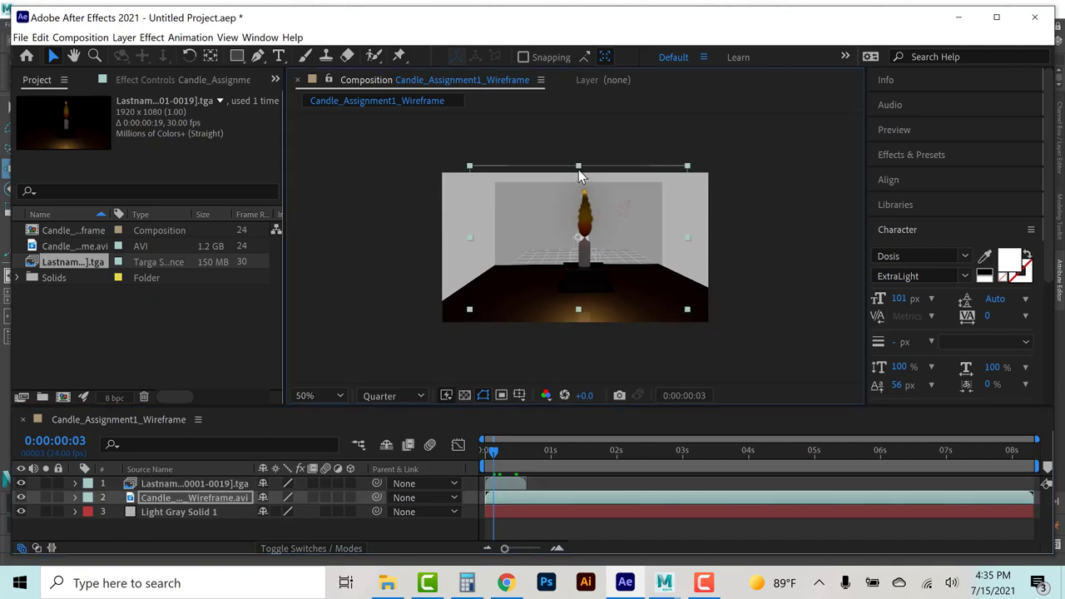
pyautogui.moveTo(579, 167); pyautogui.dragTo(576, 178)
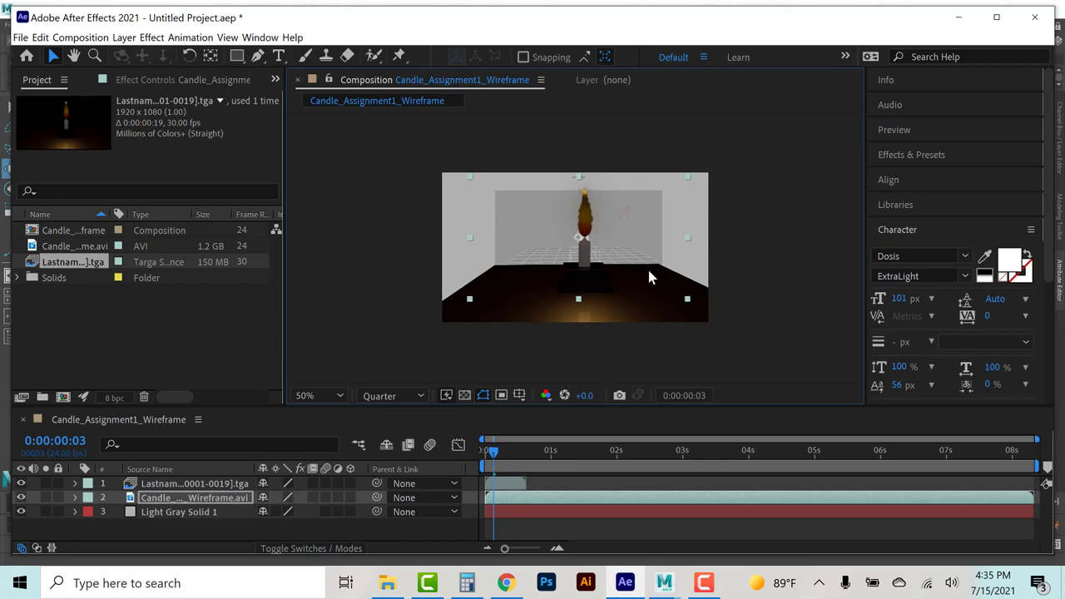
pyautogui.moveTo(652, 276); pyautogui.dragTo(651, 277)
pyautogui.click(771, 251)
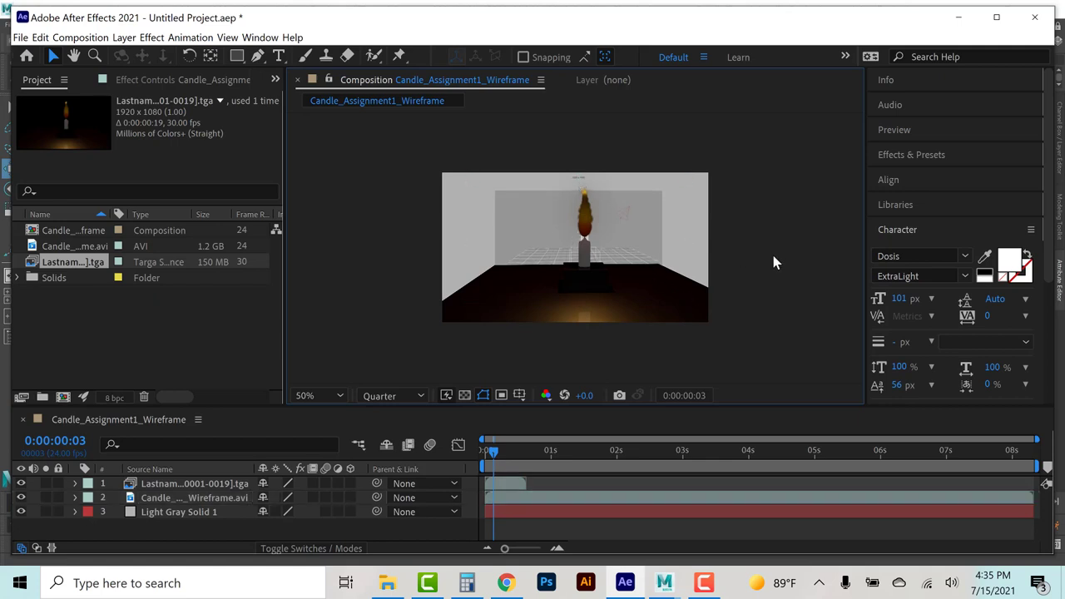
pyautogui.moveTo(647, 241); pyautogui.dragTo(635, 239)
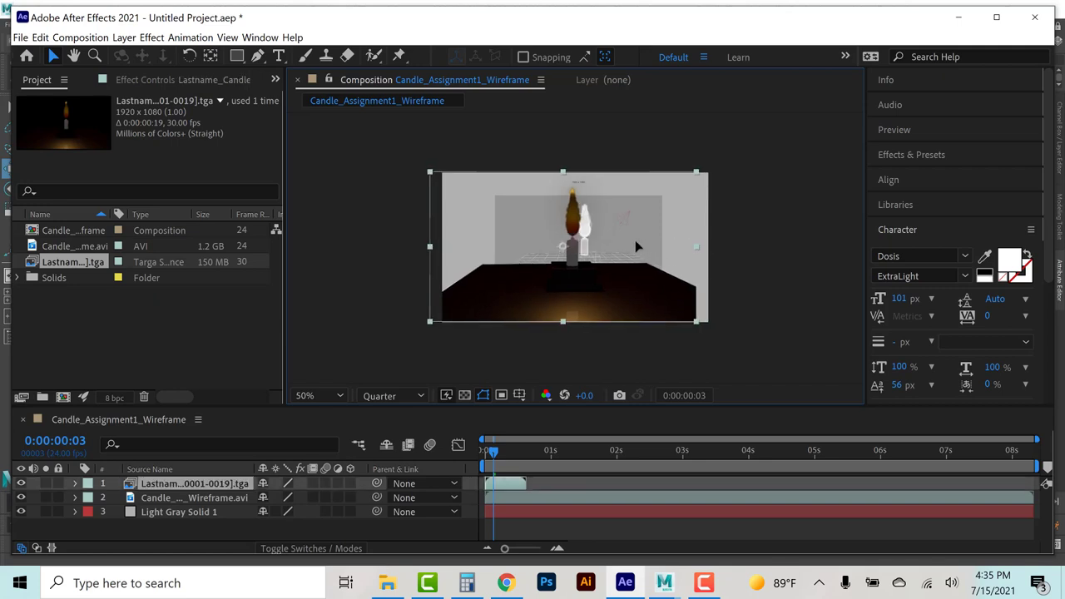
pyautogui.hotkey('ctrl', 'z')
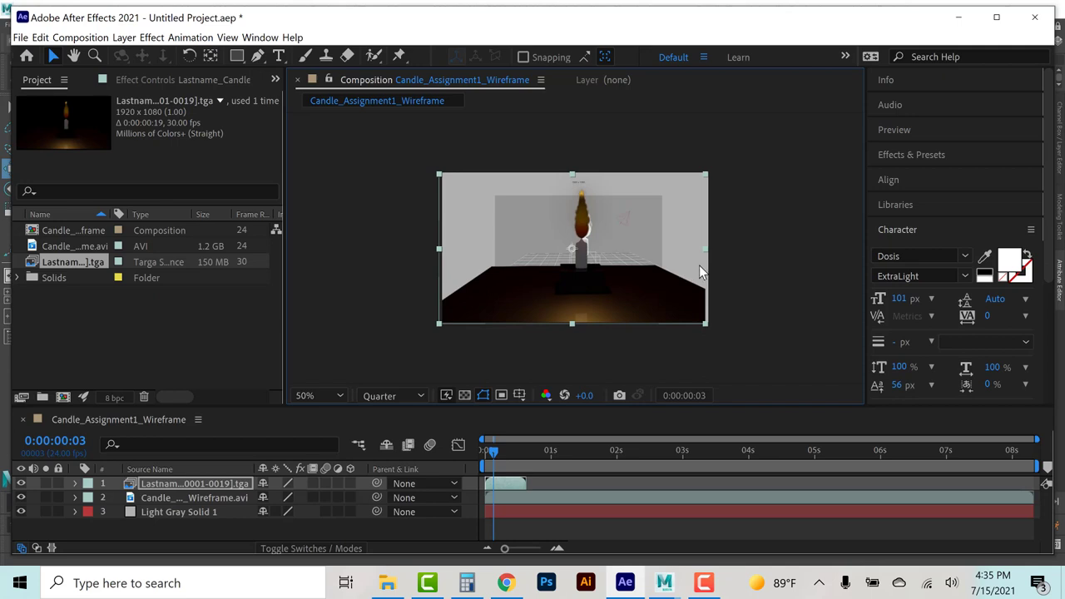
# Stretch the wireframe layer vertically until its lower edge meets the bottom of the composition frame, and deselect it.
pyautogui.click(651, 267)
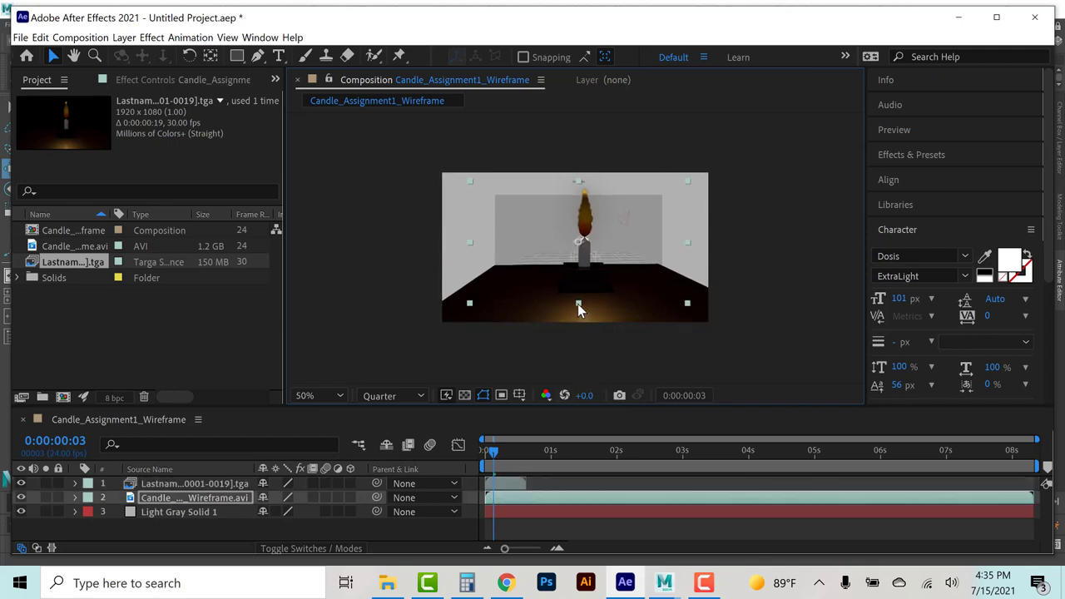
pyautogui.moveTo(578, 306)
pyautogui.mouseDown()
pyautogui.moveTo(576, 333)
pyautogui.moveTo(575, 323)
pyautogui.mouseUp()
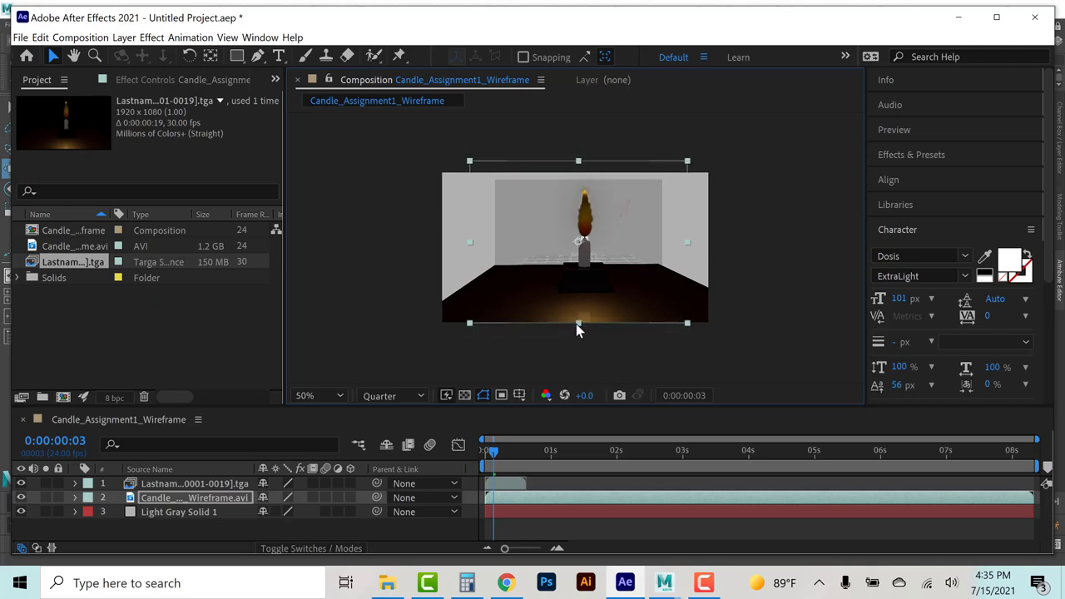
pyautogui.click(800, 221)
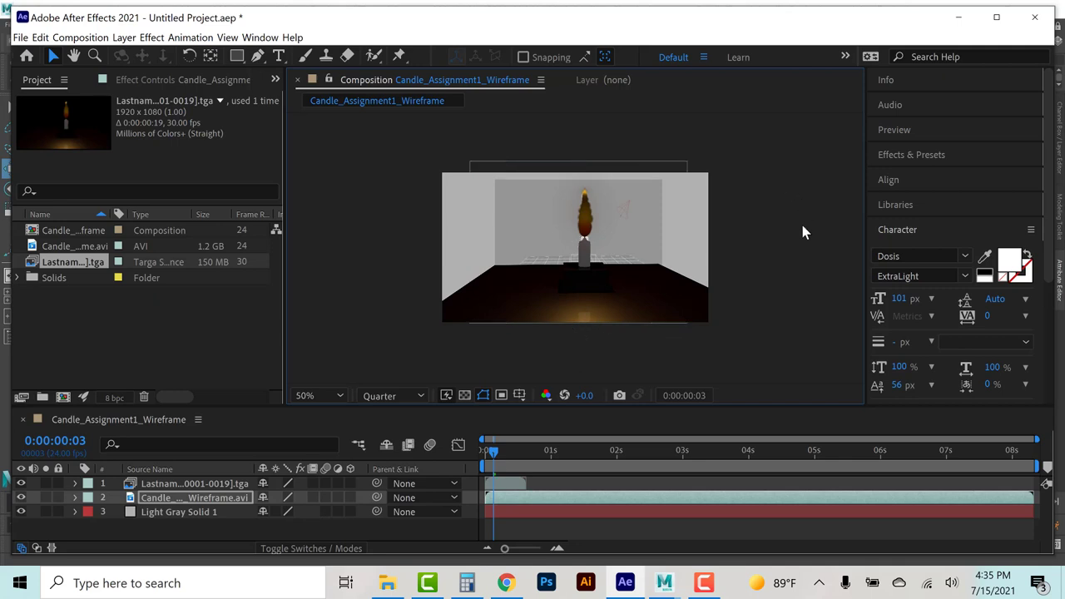
# Add a text layer with the author's full name followed by "- Asssignment 1 - Candle Flame" and a second line "Ai - Dynamics & Simulations".
pyautogui.click(279, 55)
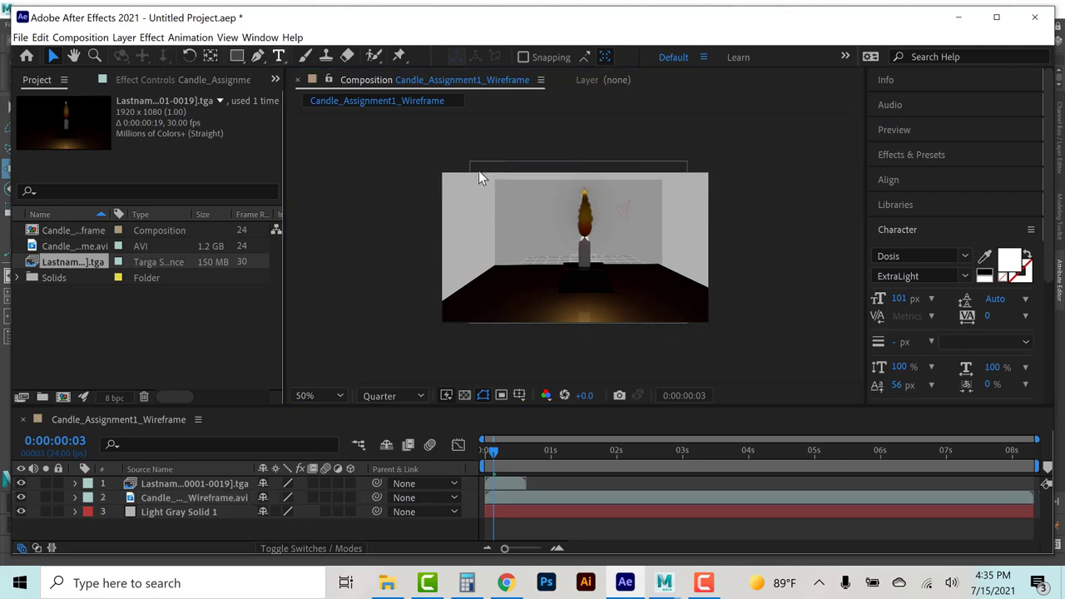
pyautogui.click(724, 352)
pyautogui.write('S')
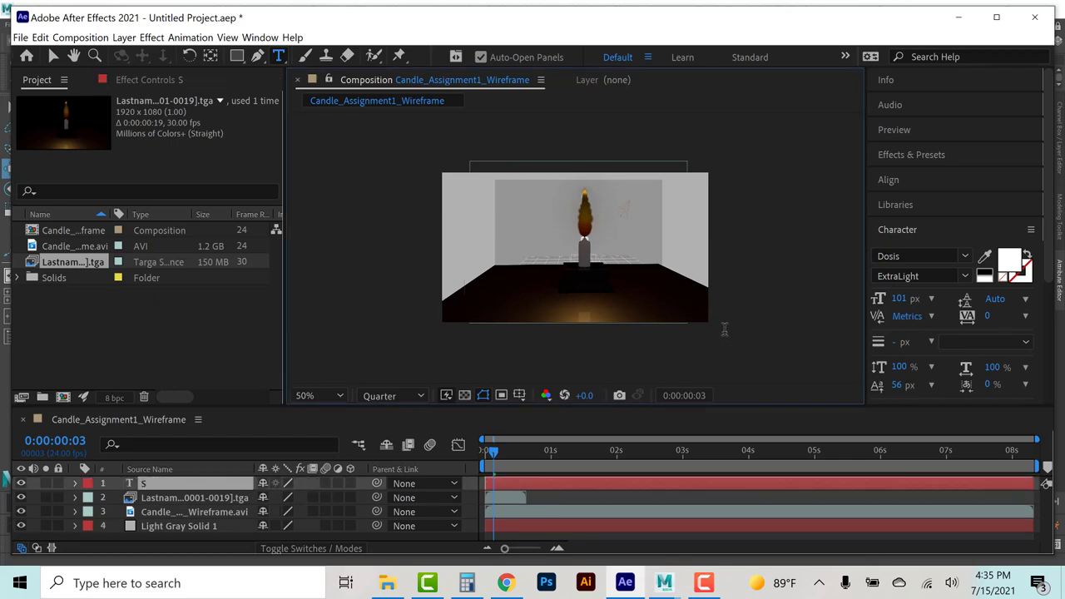
pyautogui.write('imeon Liebman -')
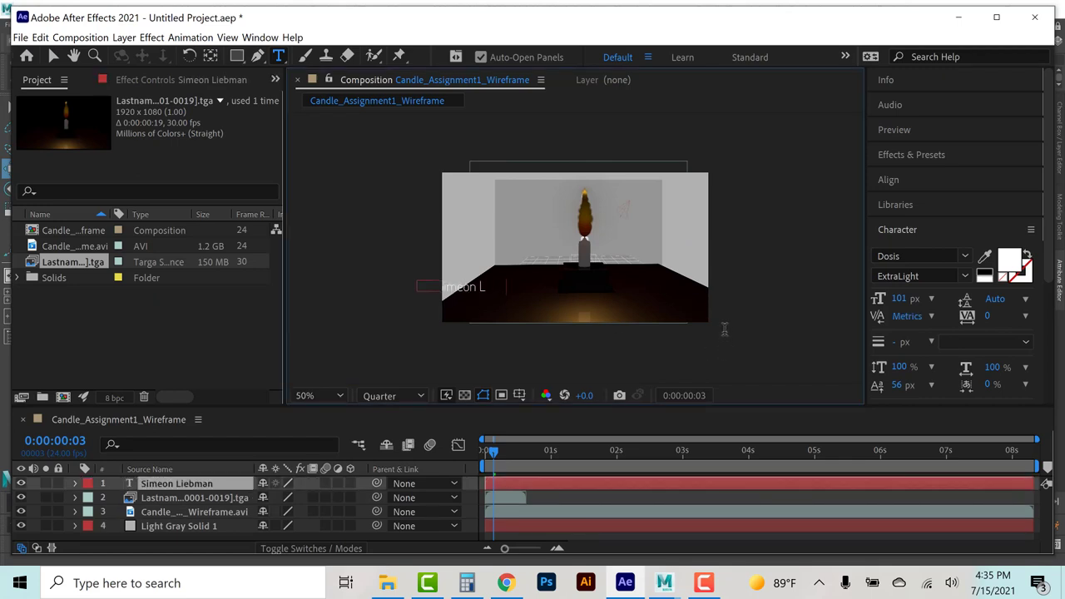
pyautogui.write(' As')
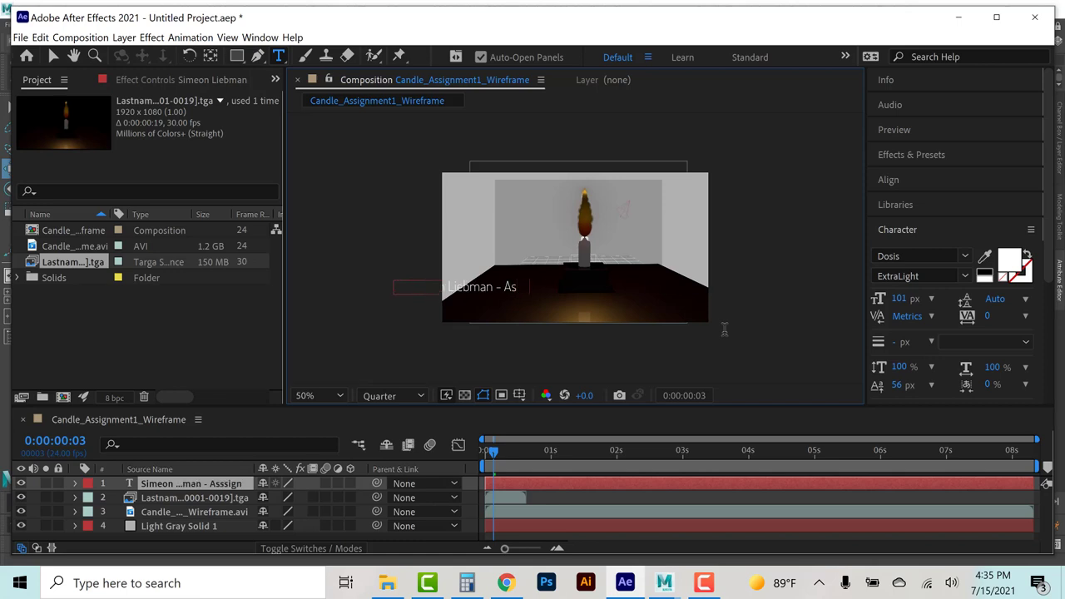
pyautogui.write('ssignment 1')
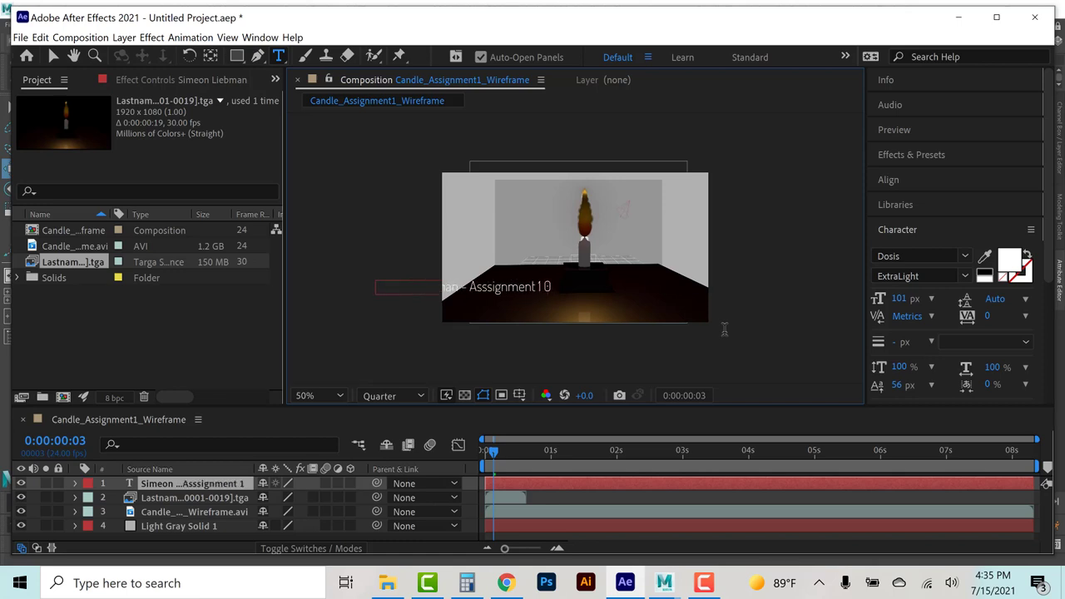
pyautogui.write(' - Can')
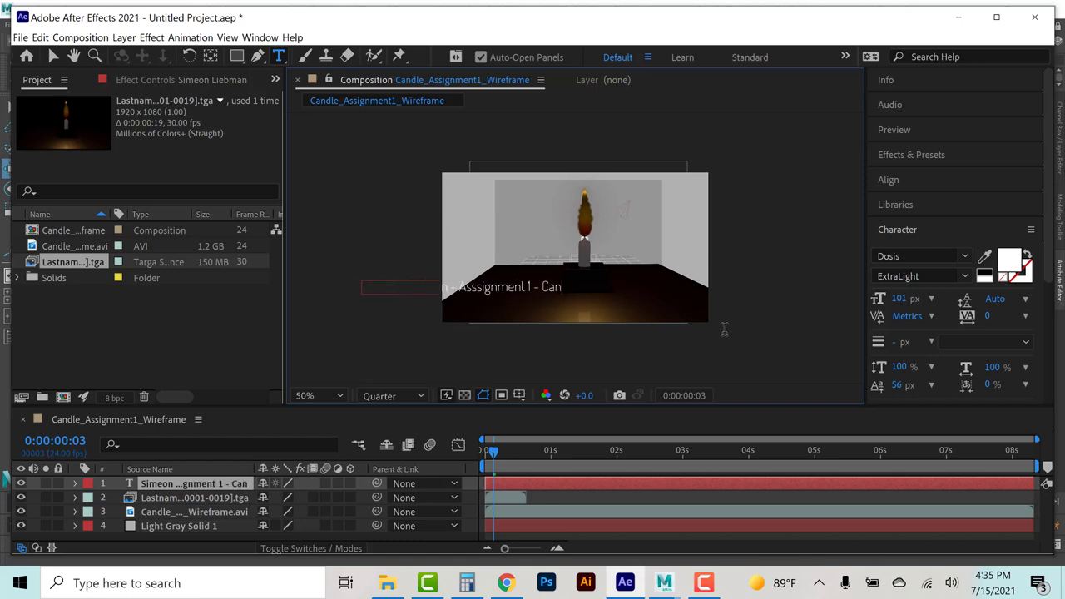
pyautogui.write('dle Flame')
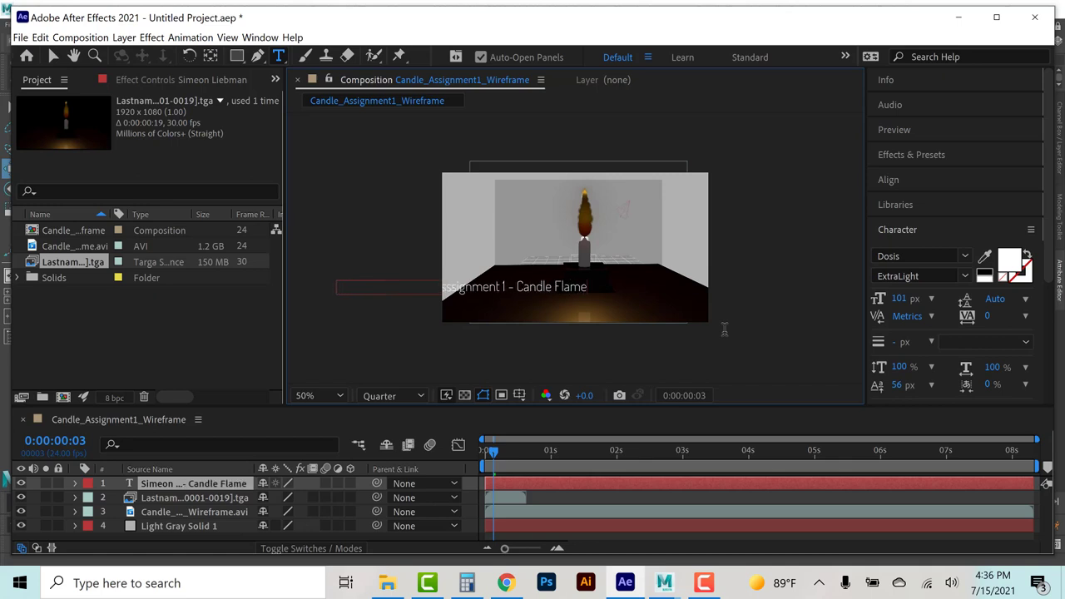
pyautogui.write('Ai')
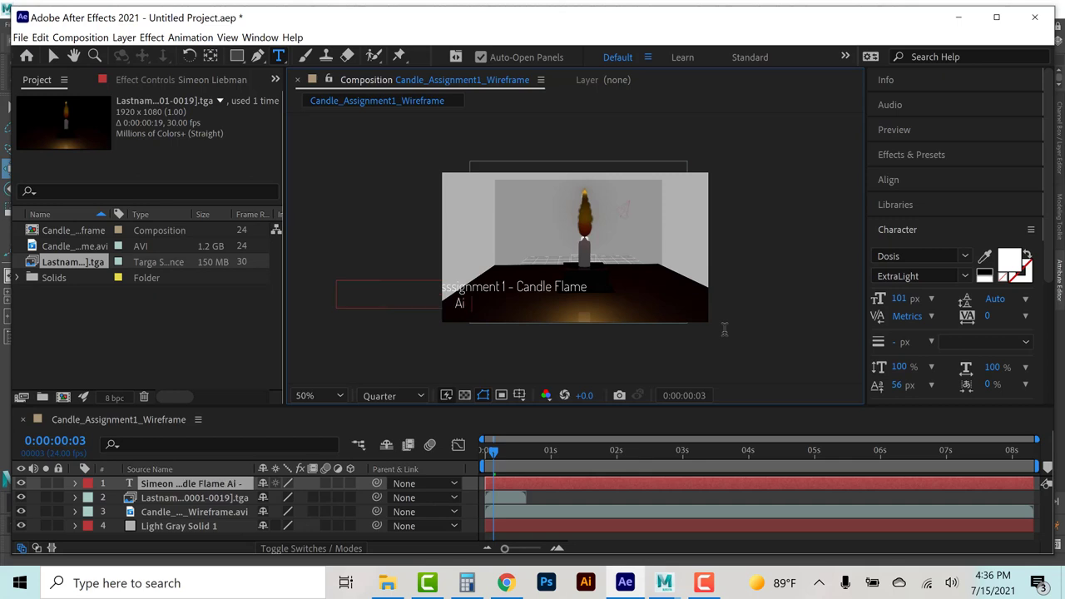
pyautogui.write(' - Dynami')
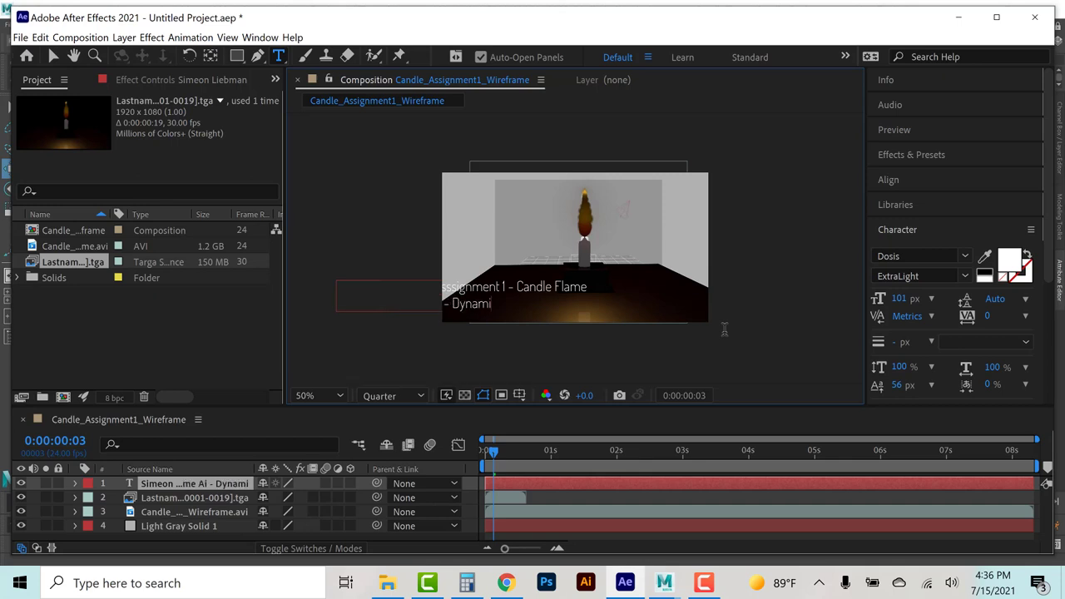
pyautogui.write('cs & Simulations')
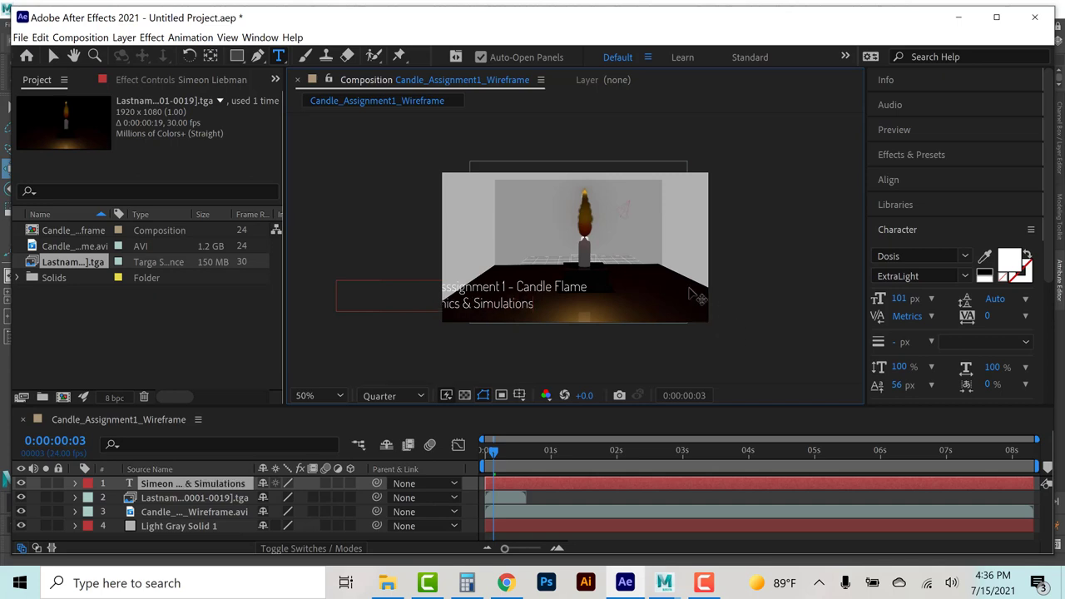
# Center the text over the dark floor below the candle, reduce its font size to 71 px, and deselect it.
pyautogui.click(52, 56)
pyautogui.moveTo(522, 314); pyautogui.dragTo(635, 304)
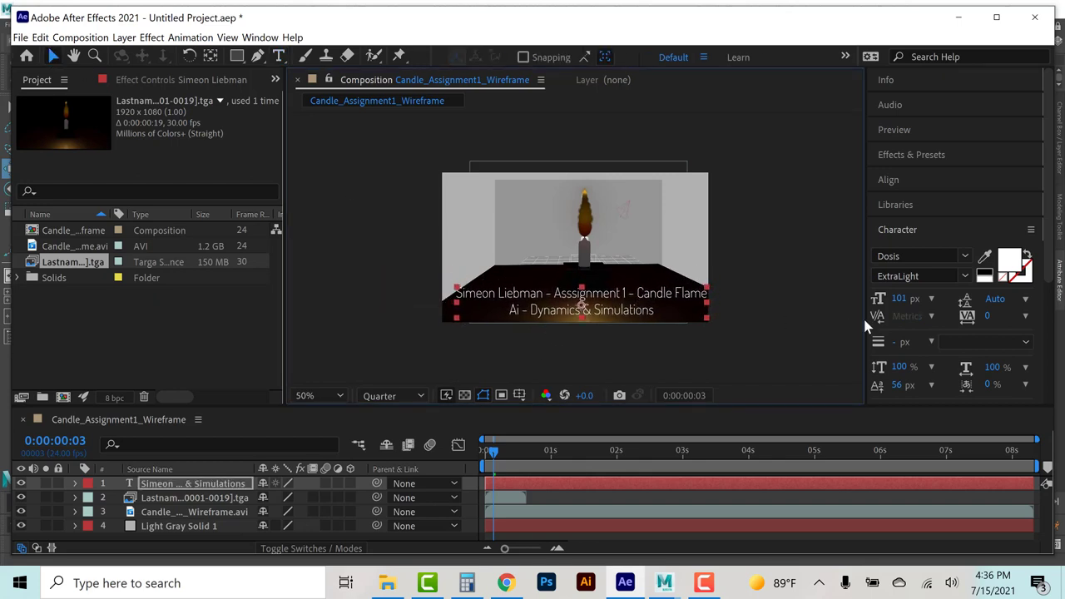
pyautogui.moveTo(897, 298); pyautogui.dragTo(632, 318)
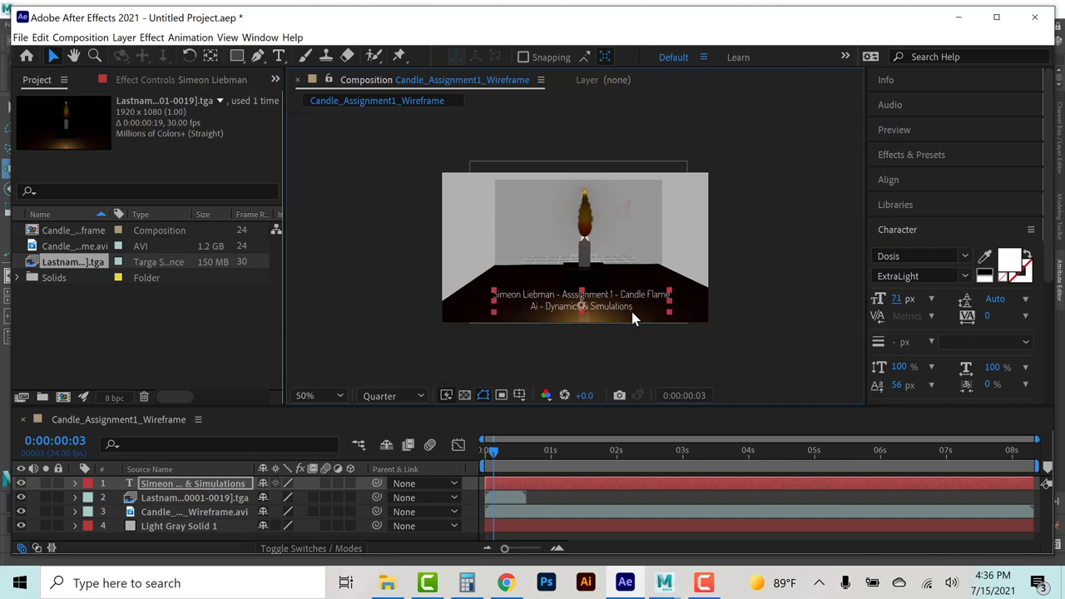
pyautogui.click(790, 349)
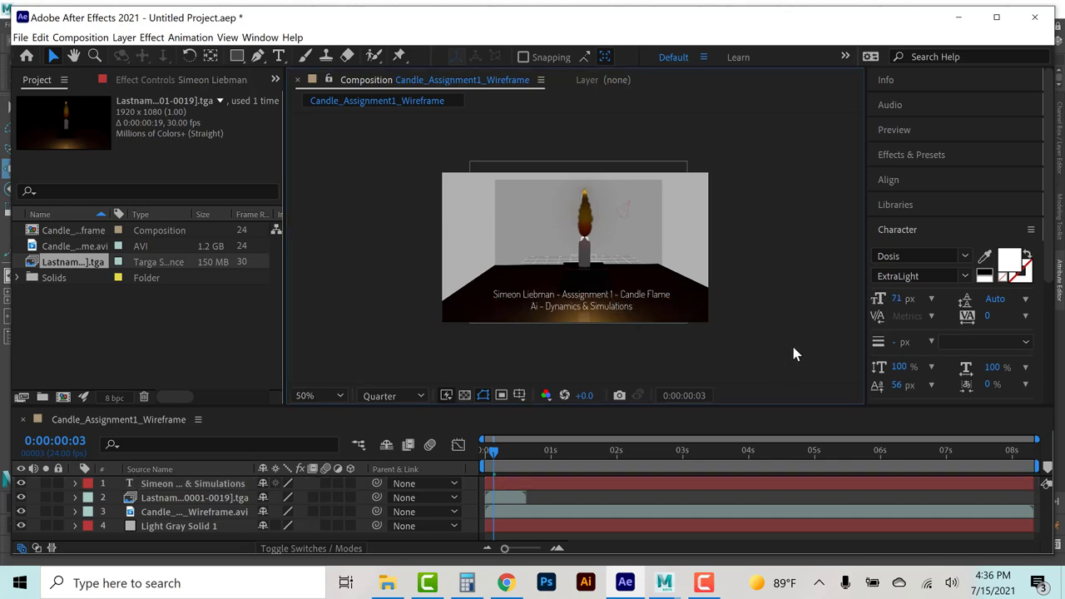
# Extend the Targa layer to the full length of its reloaded footage and preview the composition from the start, stopping at 0:00:00:05.
pyautogui.rightClick(47, 261)
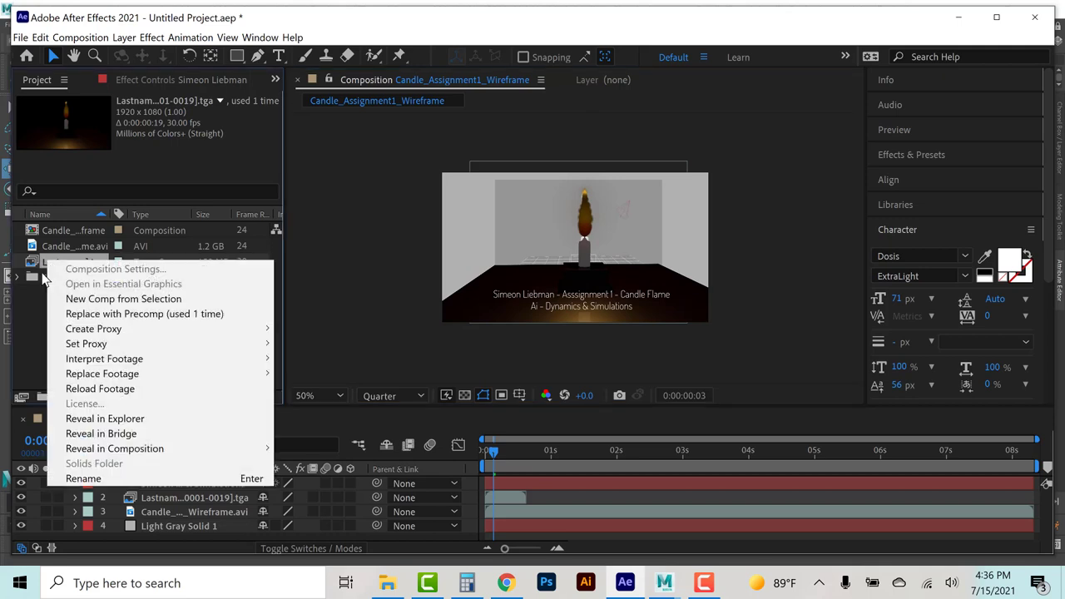
pyautogui.click(100, 389)
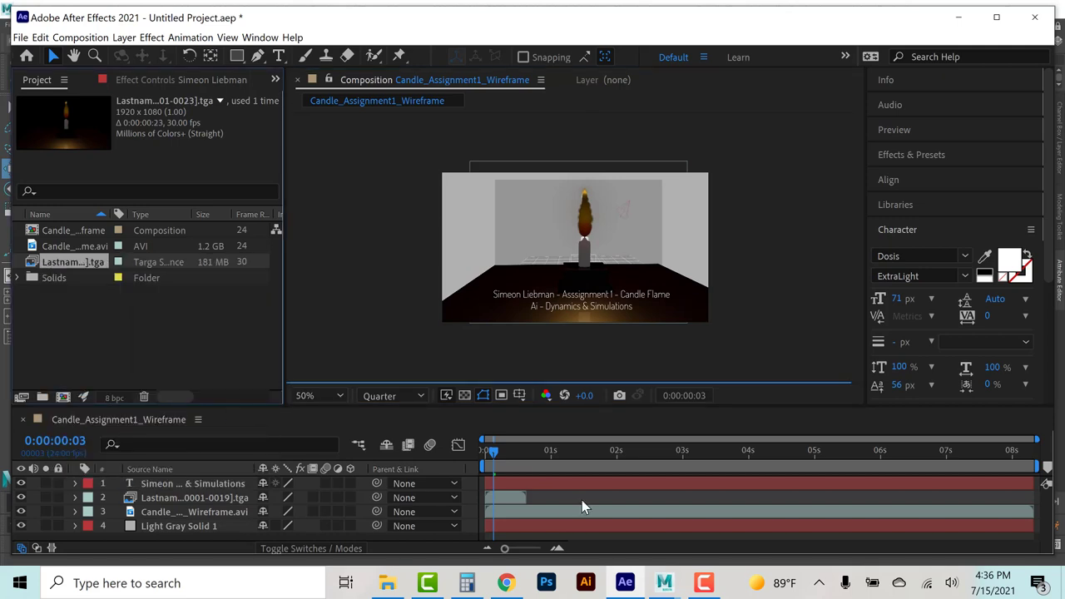
pyautogui.click(531, 498)
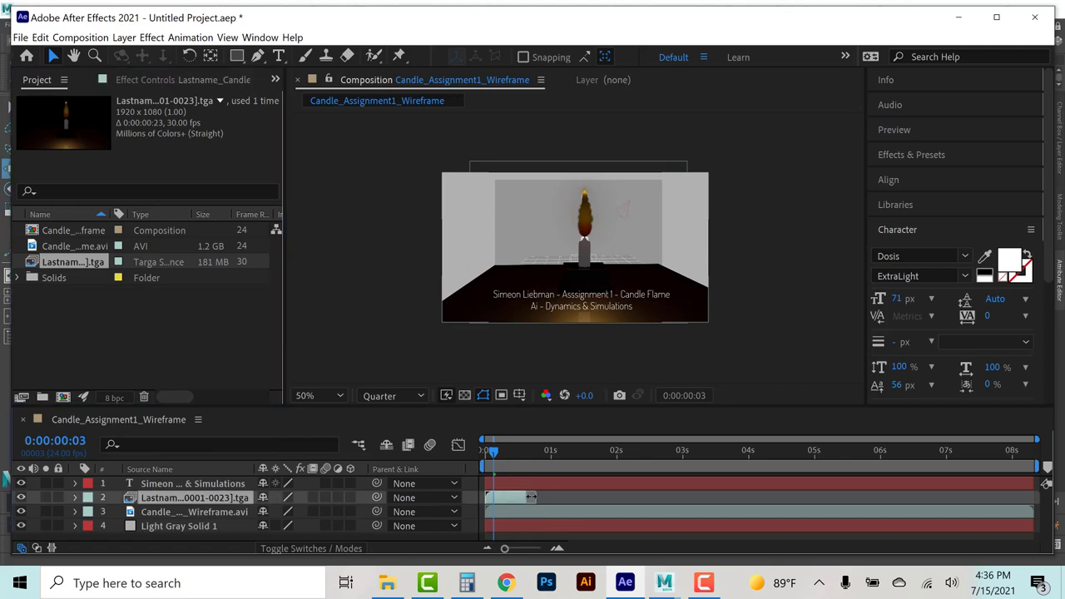
pyautogui.click(526, 455)
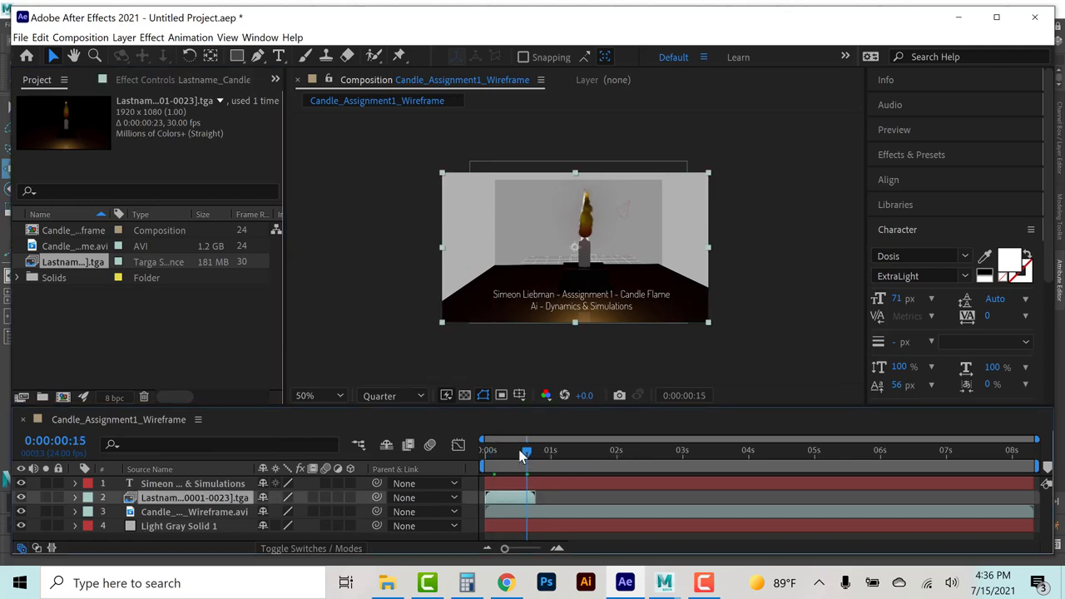
pyautogui.moveTo(524, 455); pyautogui.dragTo(469, 455)
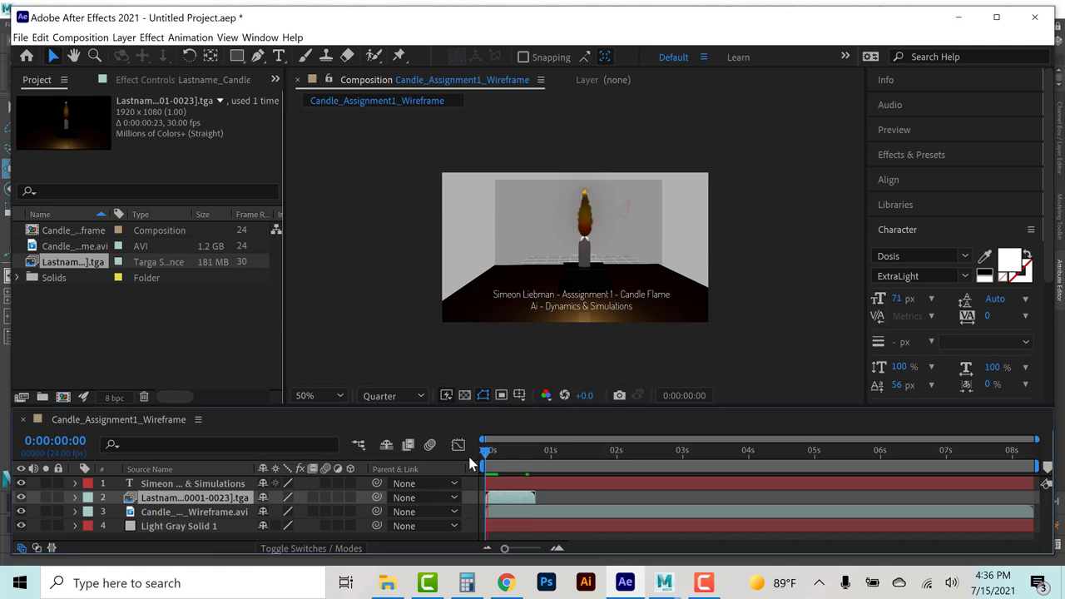
pyautogui.press('space')
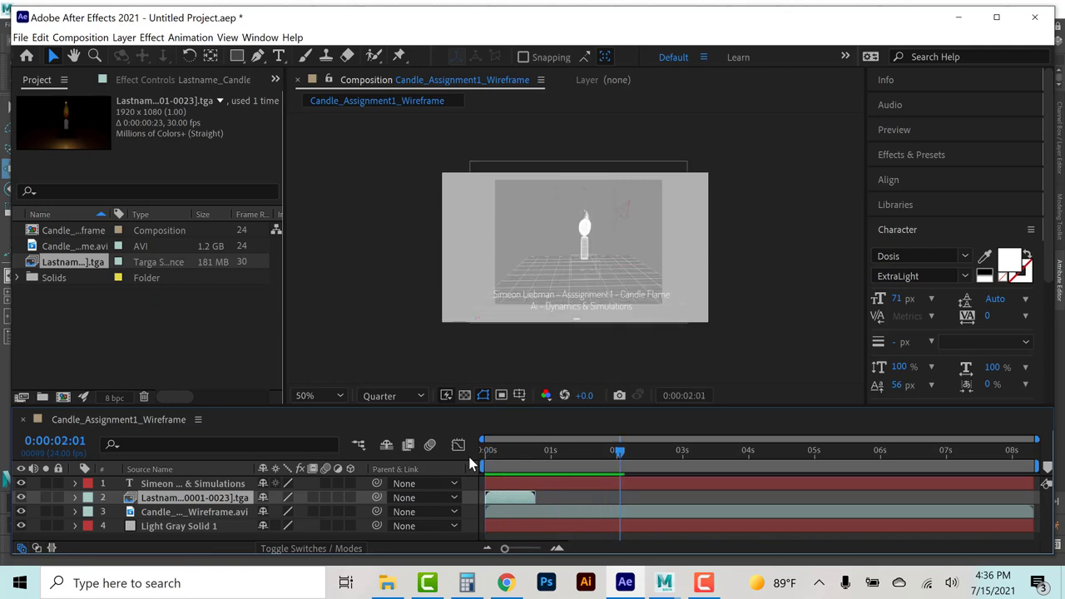
pyautogui.click(526, 450)
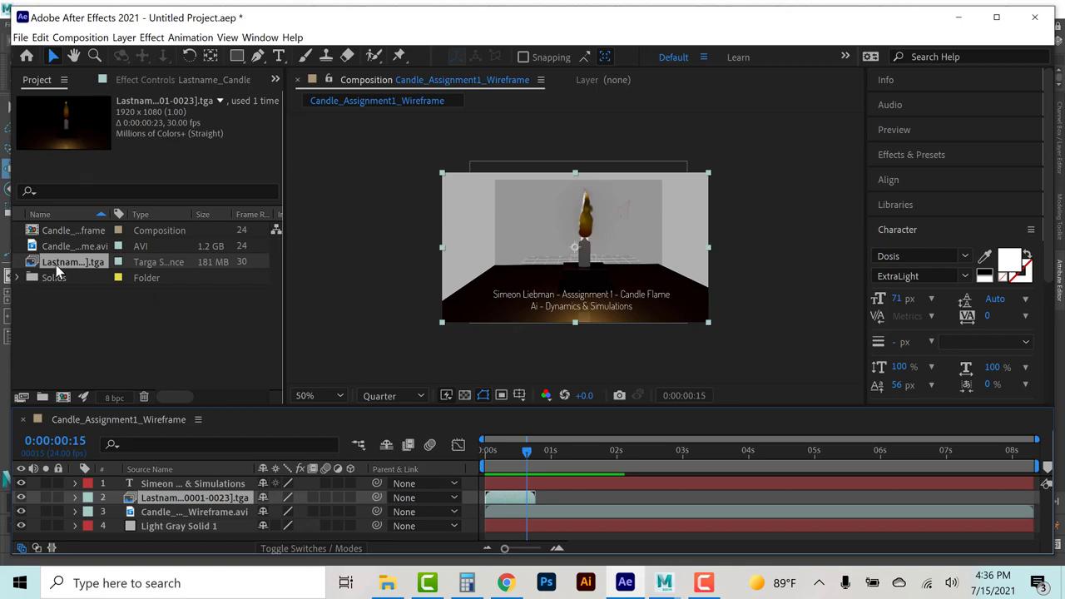
pyautogui.moveTo(506, 453); pyautogui.dragTo(499, 452)
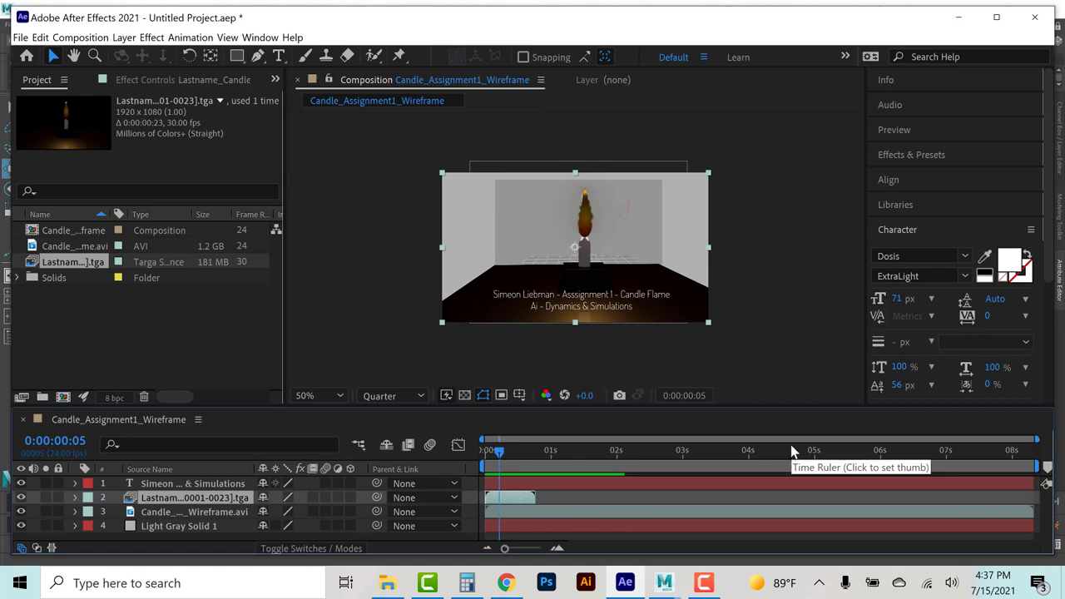
# Add the composition to the Adobe Media Encoder queue and switch to the Candle_Assignment1.mb window in Maya.
pyautogui.click(77, 38)
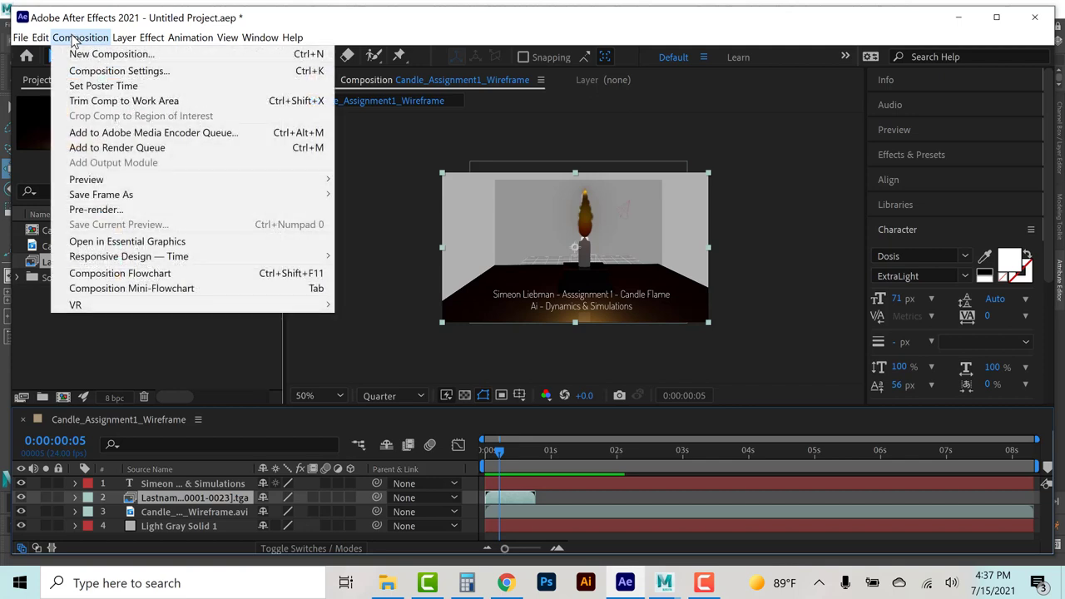
pyautogui.click(86, 134)
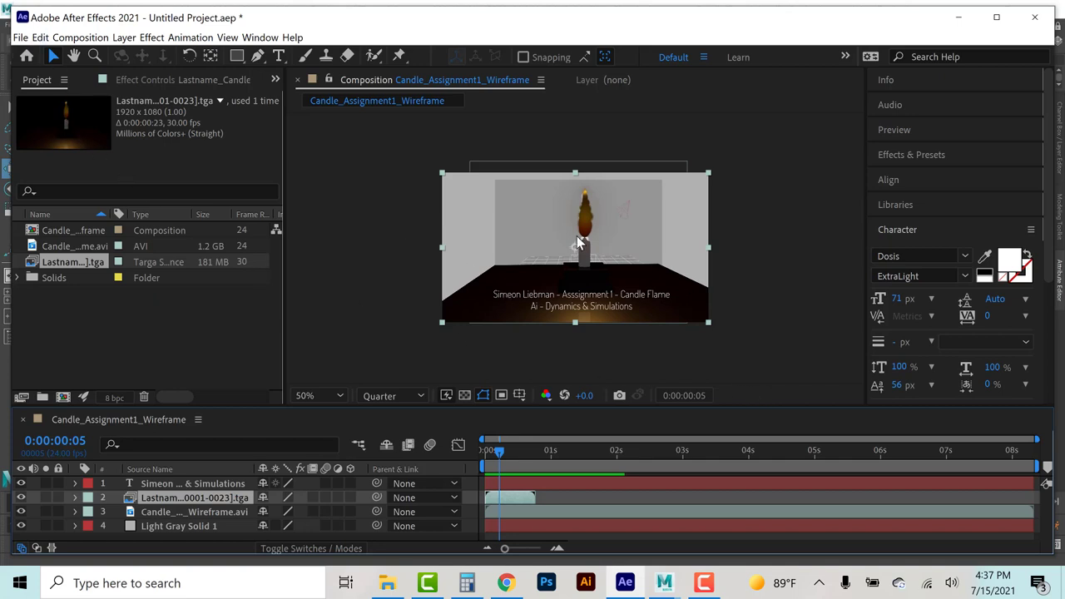
pyautogui.hotkey('ctrl', 'alt', 'm')
pyautogui.click(137, 335)
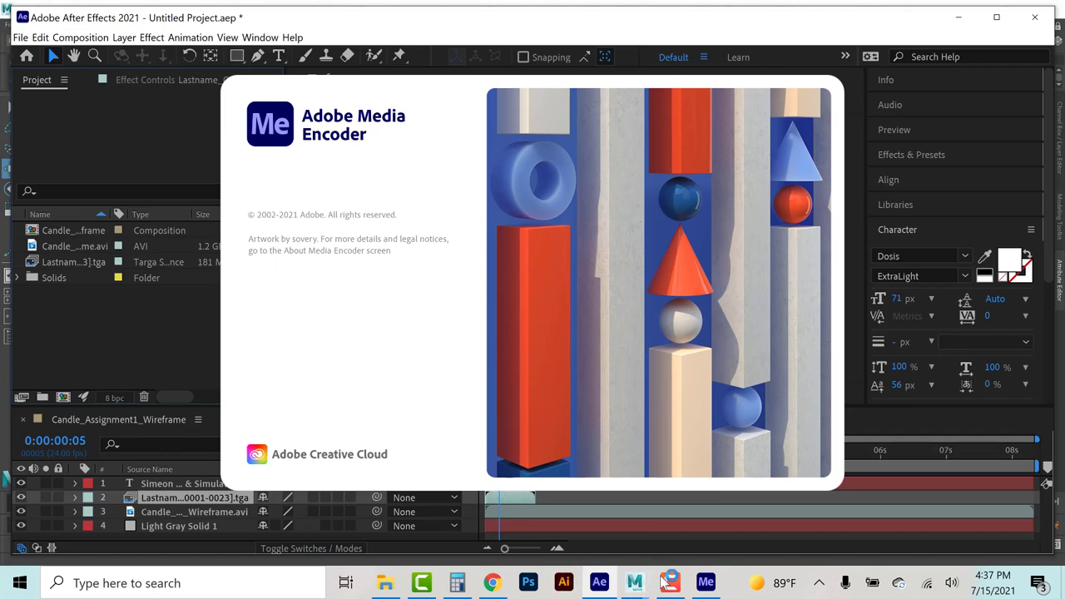
pyautogui.moveTo(637, 586)
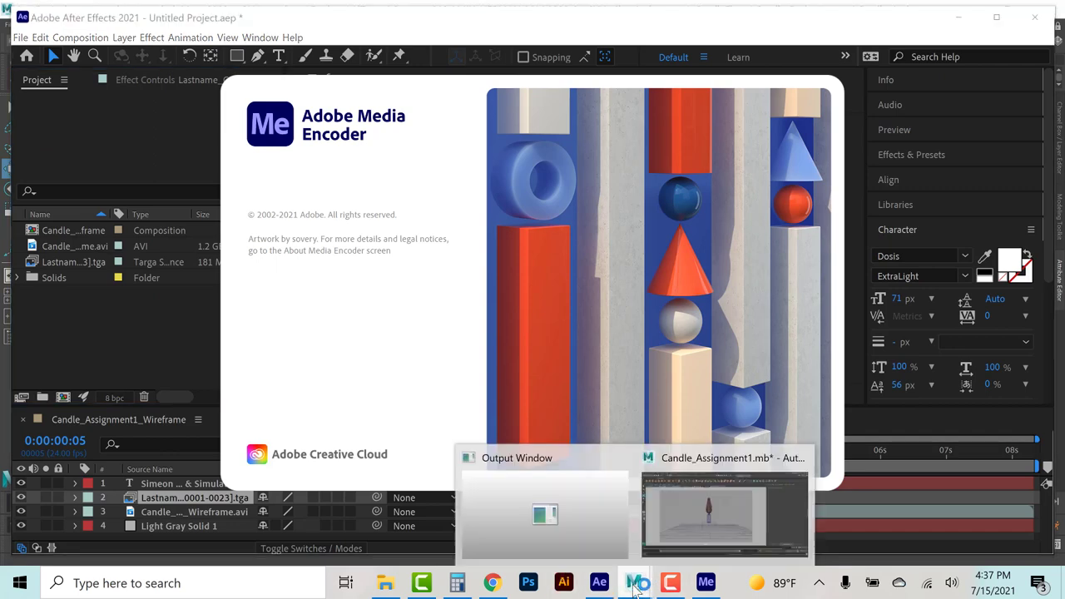
pyautogui.click(709, 482)
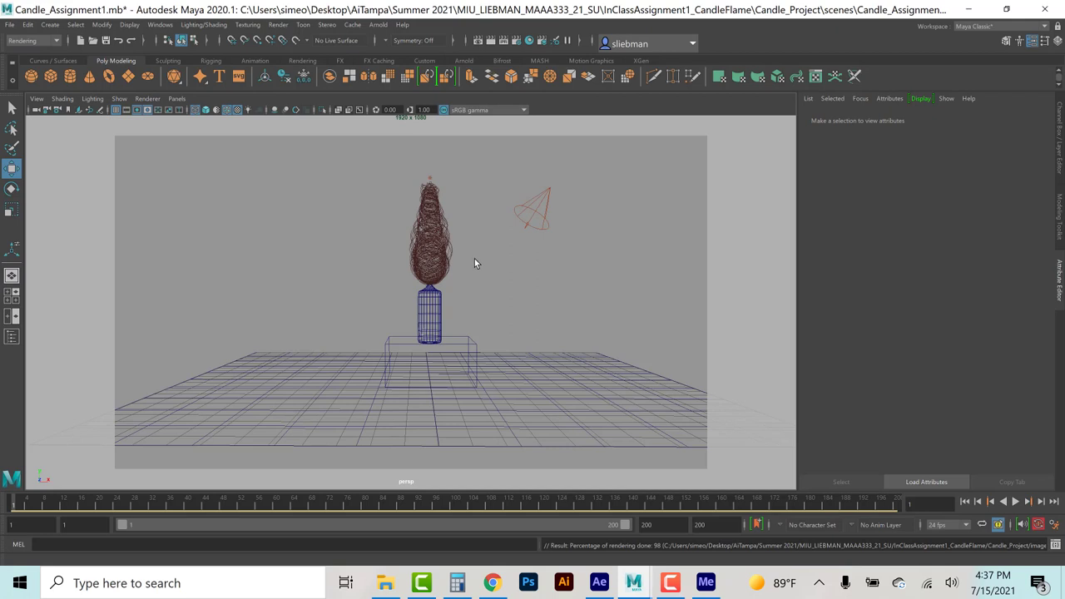